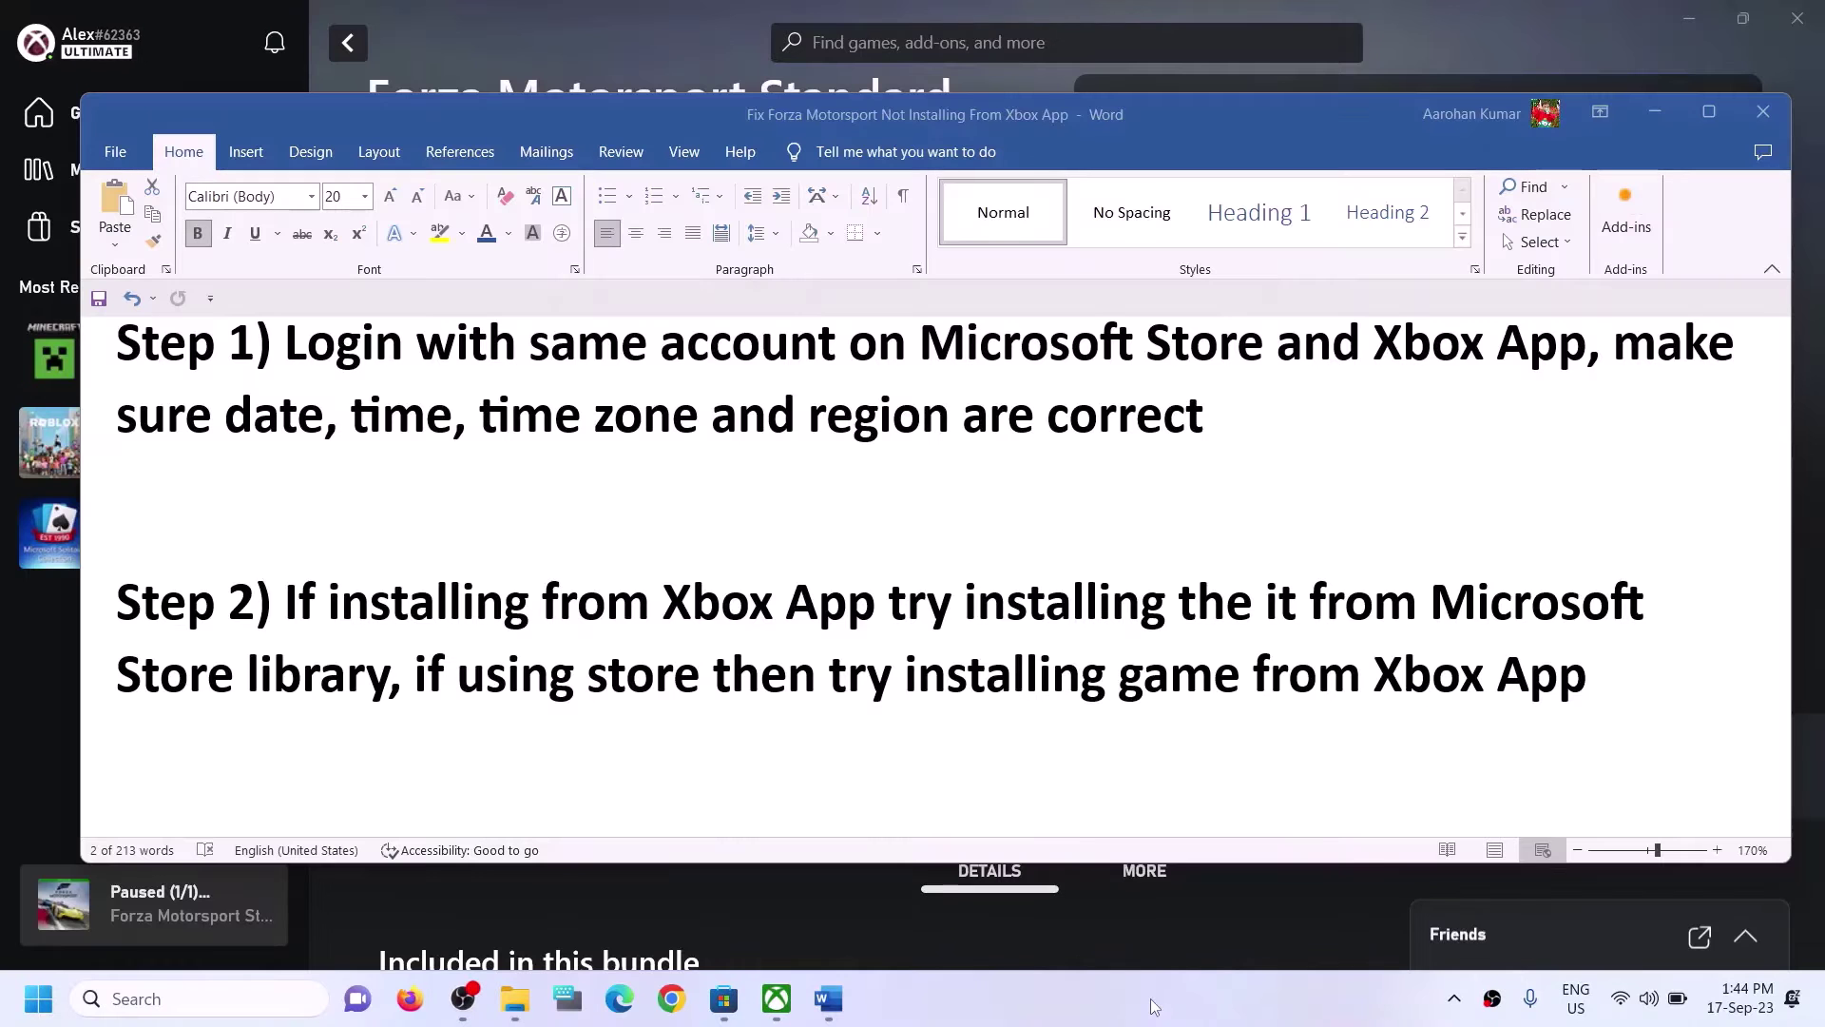
Highlight the Step 1 advice to sign in with the same account on Microsoft Store and Xbox App.
click(292, 342)
drag(292, 342, 1586, 352)
click(728, 1001)
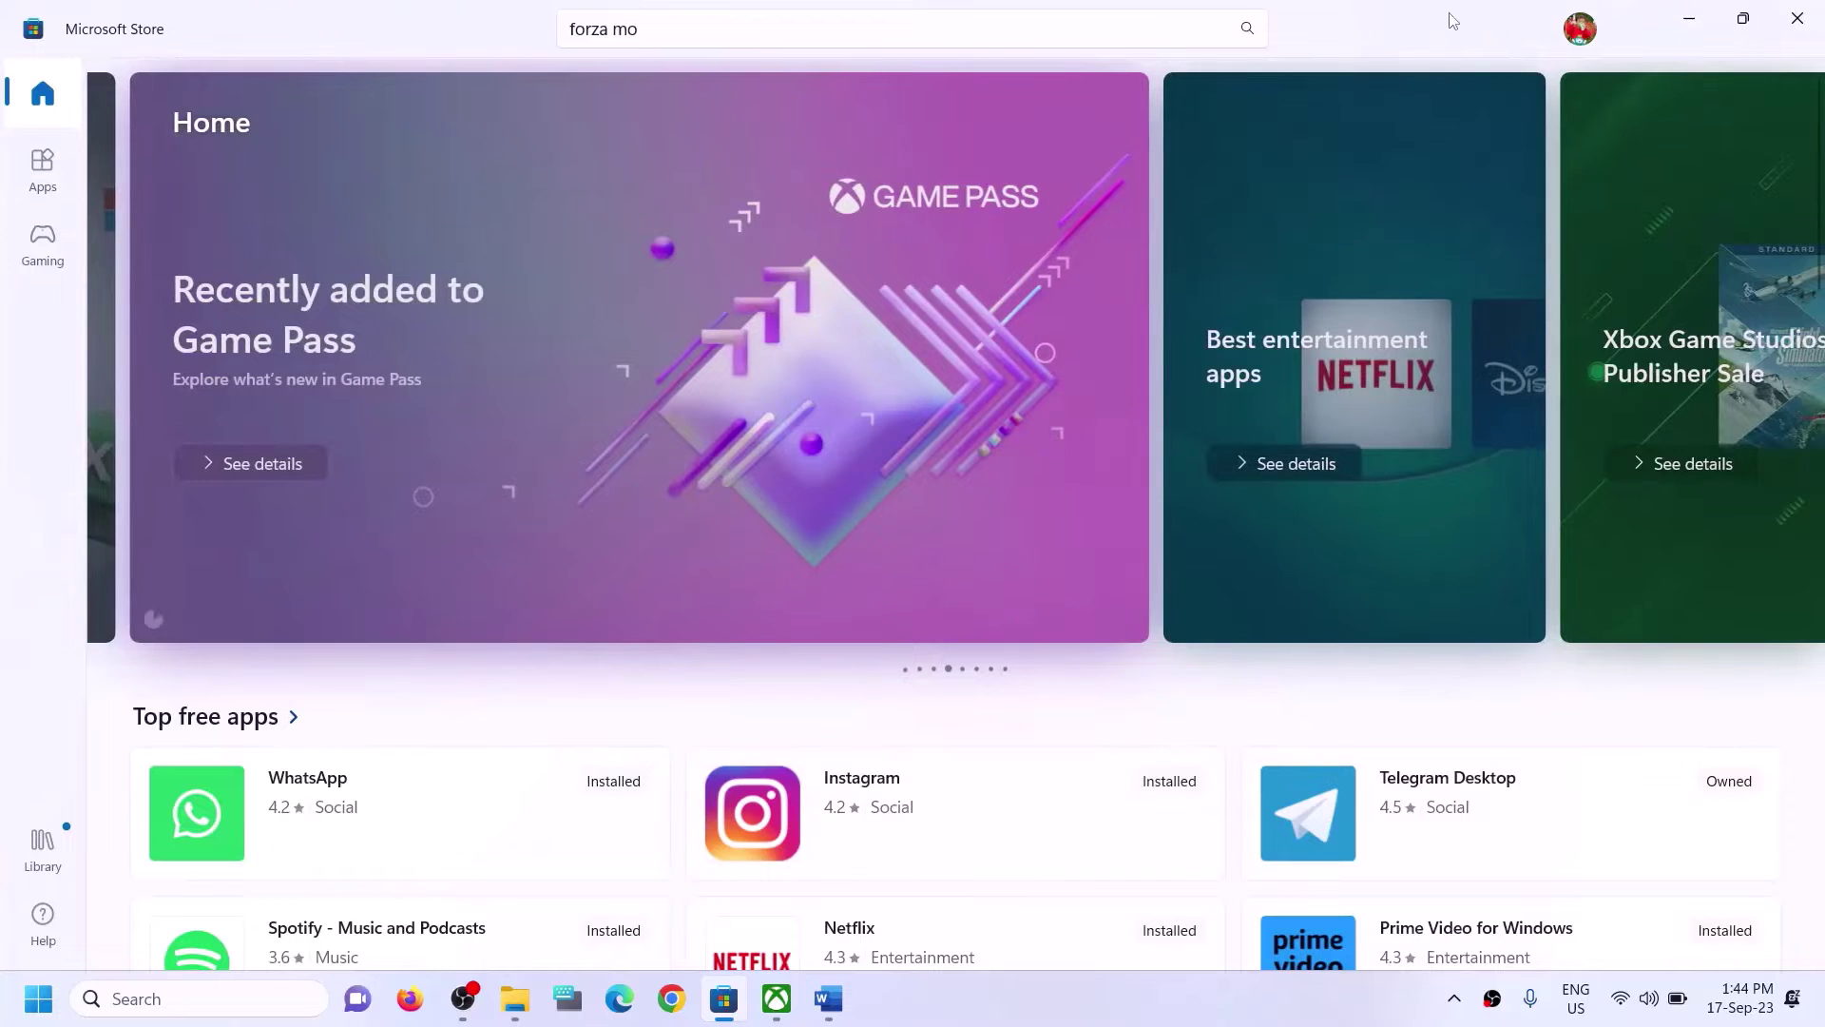
Sign out of the Store, then sign back in with the second Microsoft account, confirming with the PIN.
click(1586, 34)
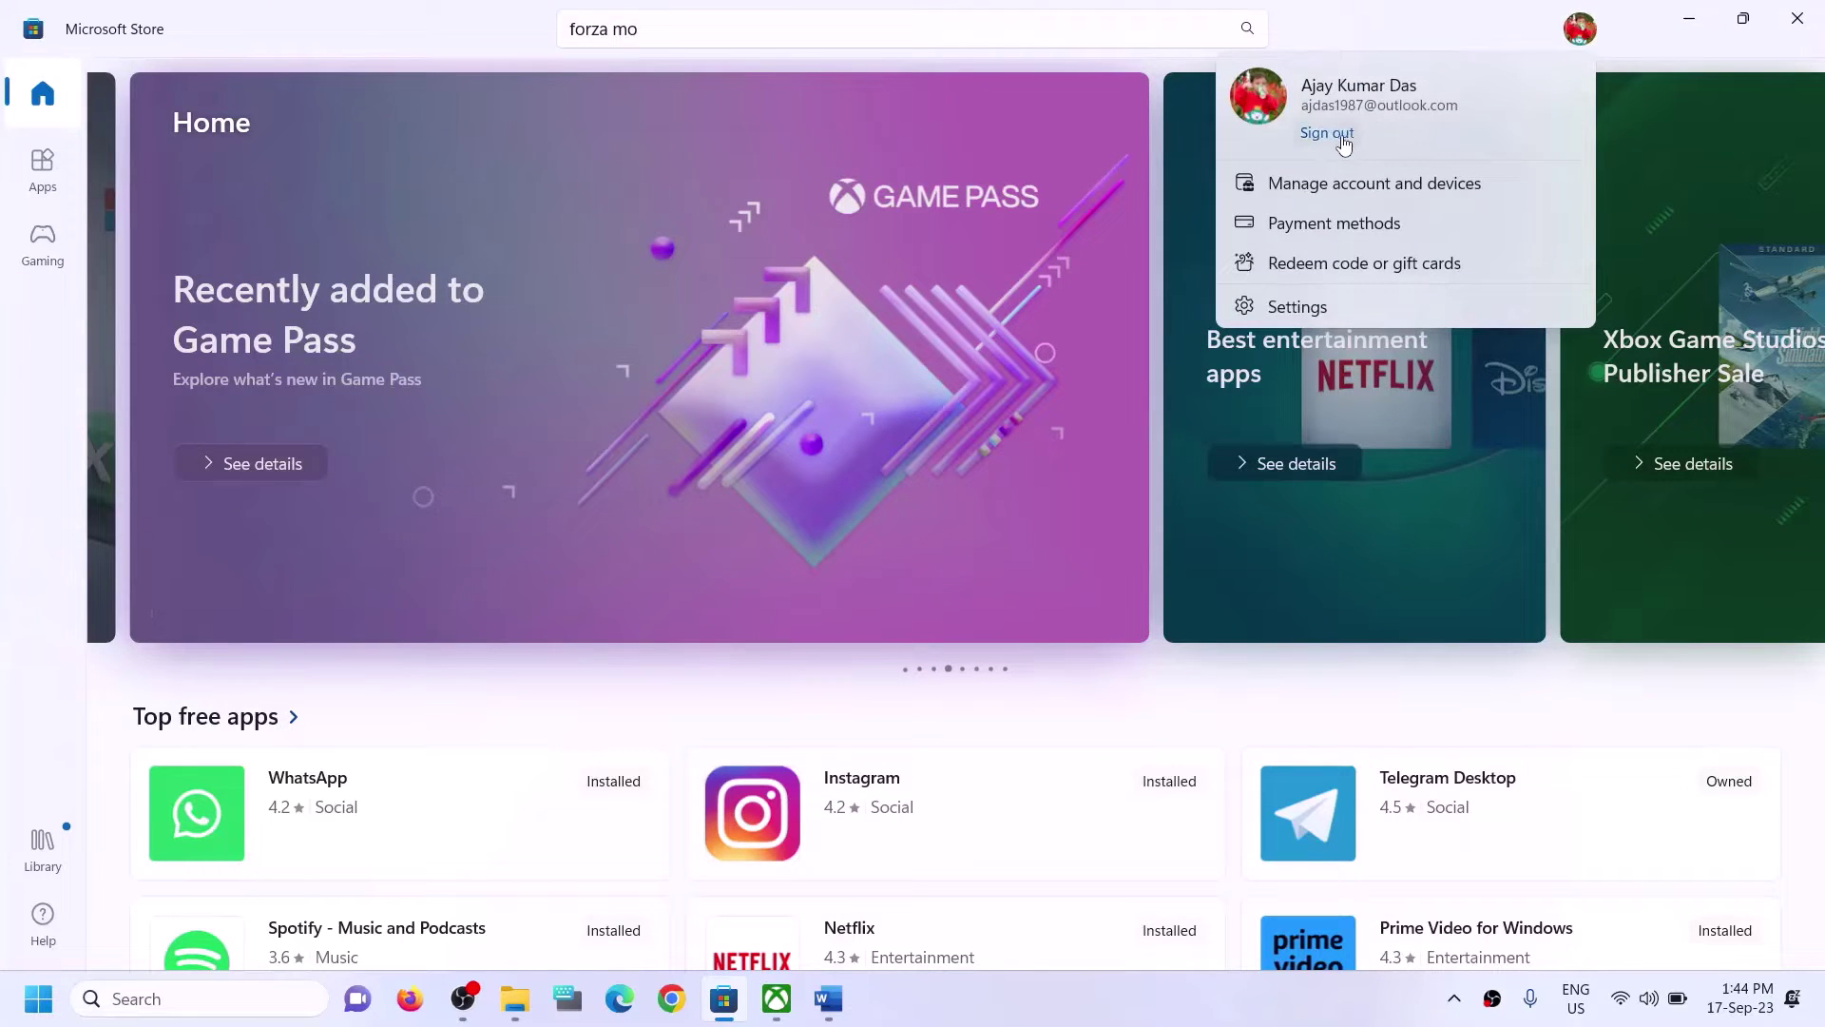
click(1342, 139)
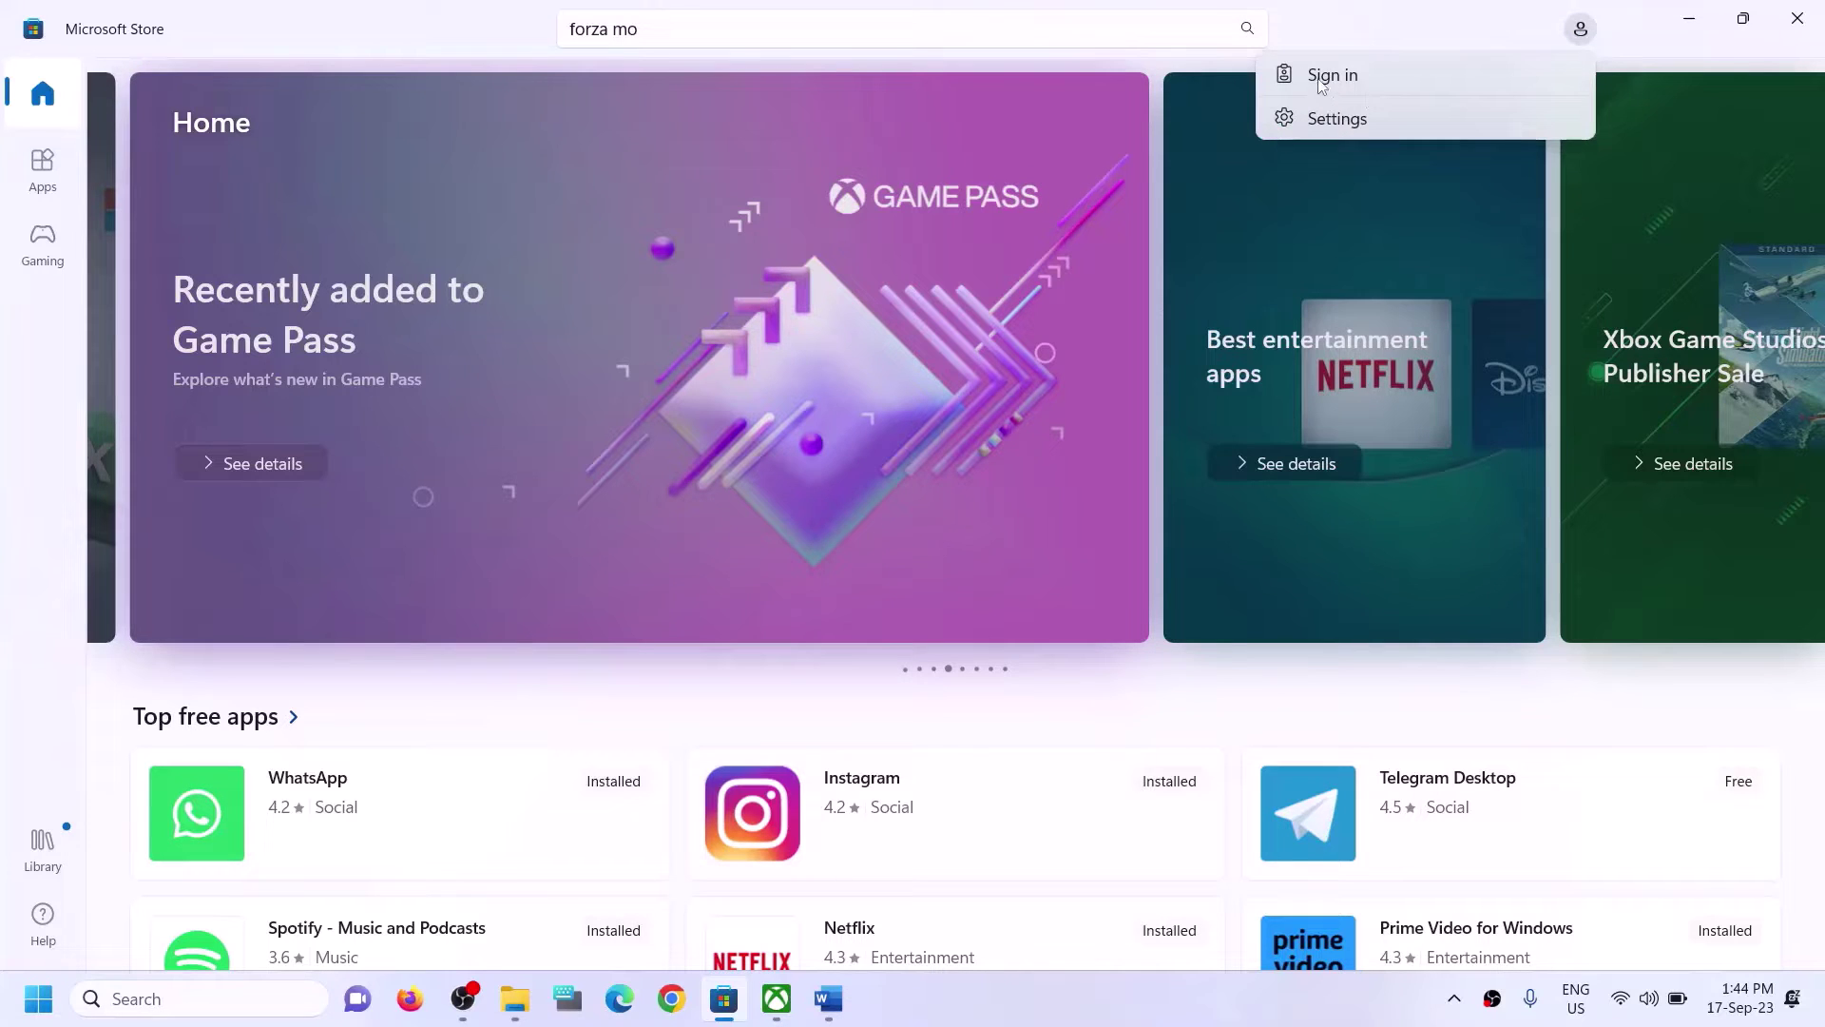
click(1321, 78)
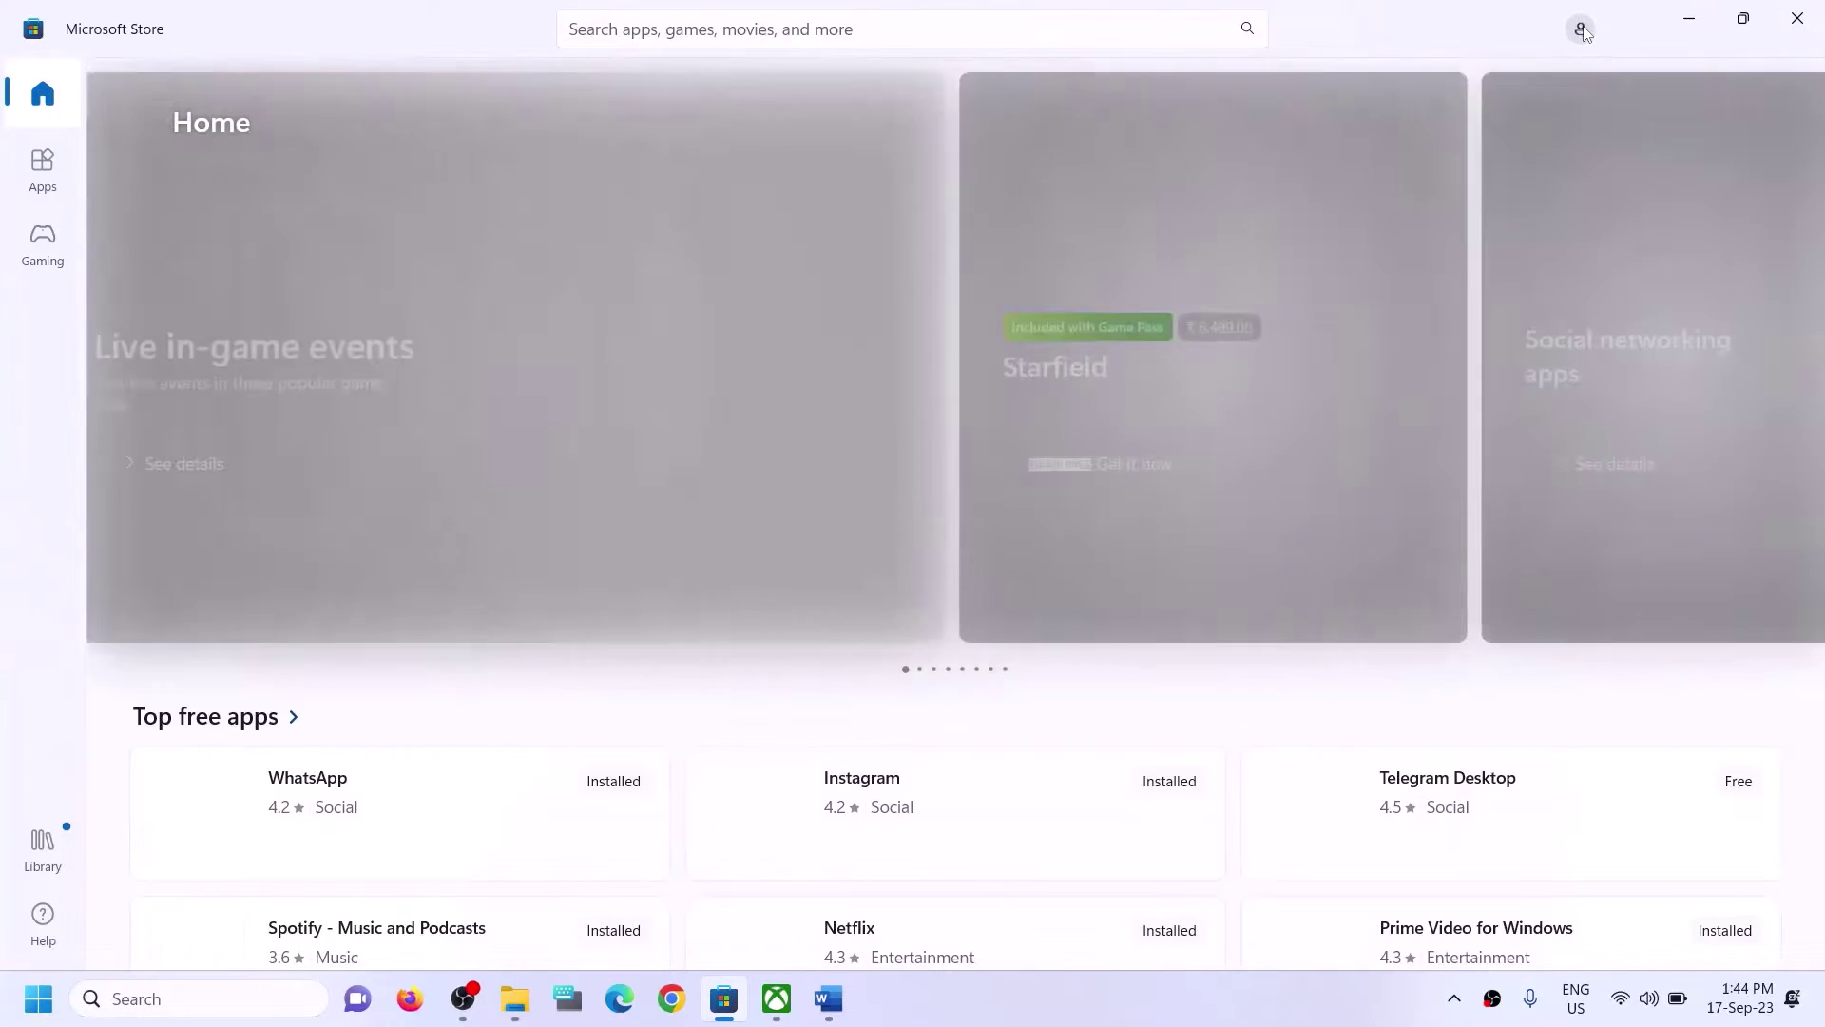
click(1583, 31)
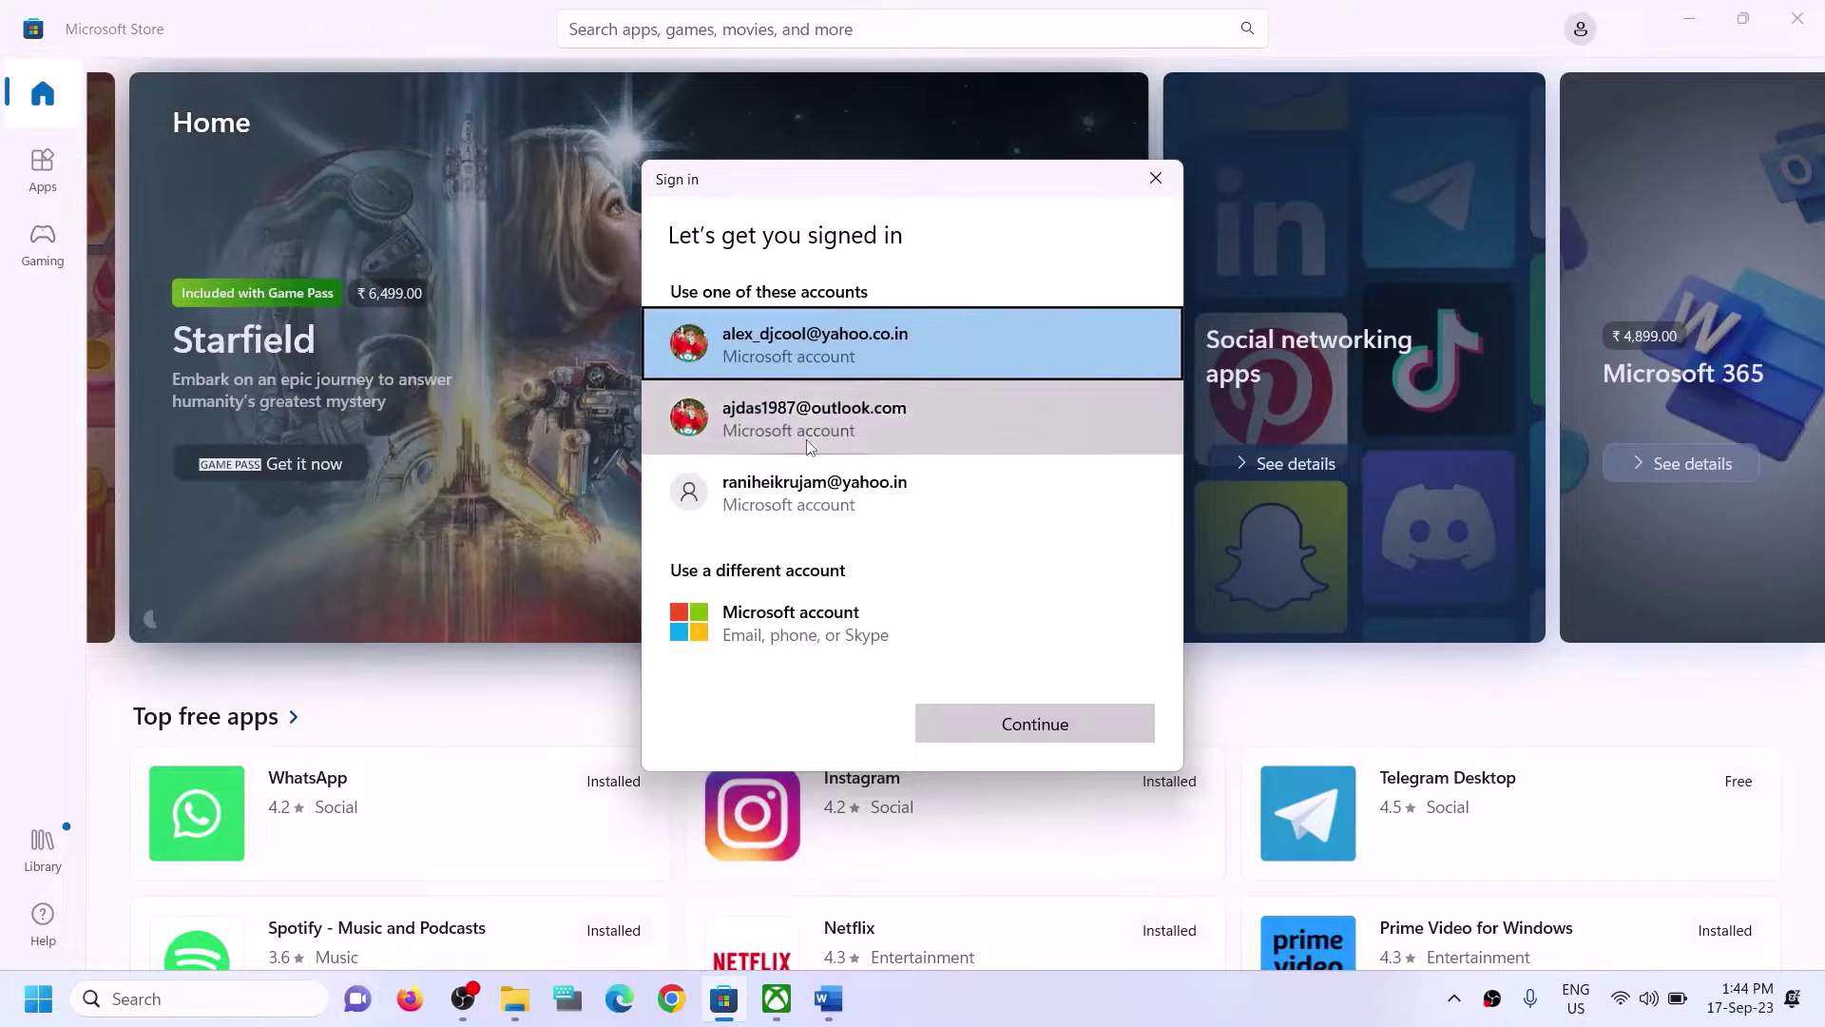
click(901, 447)
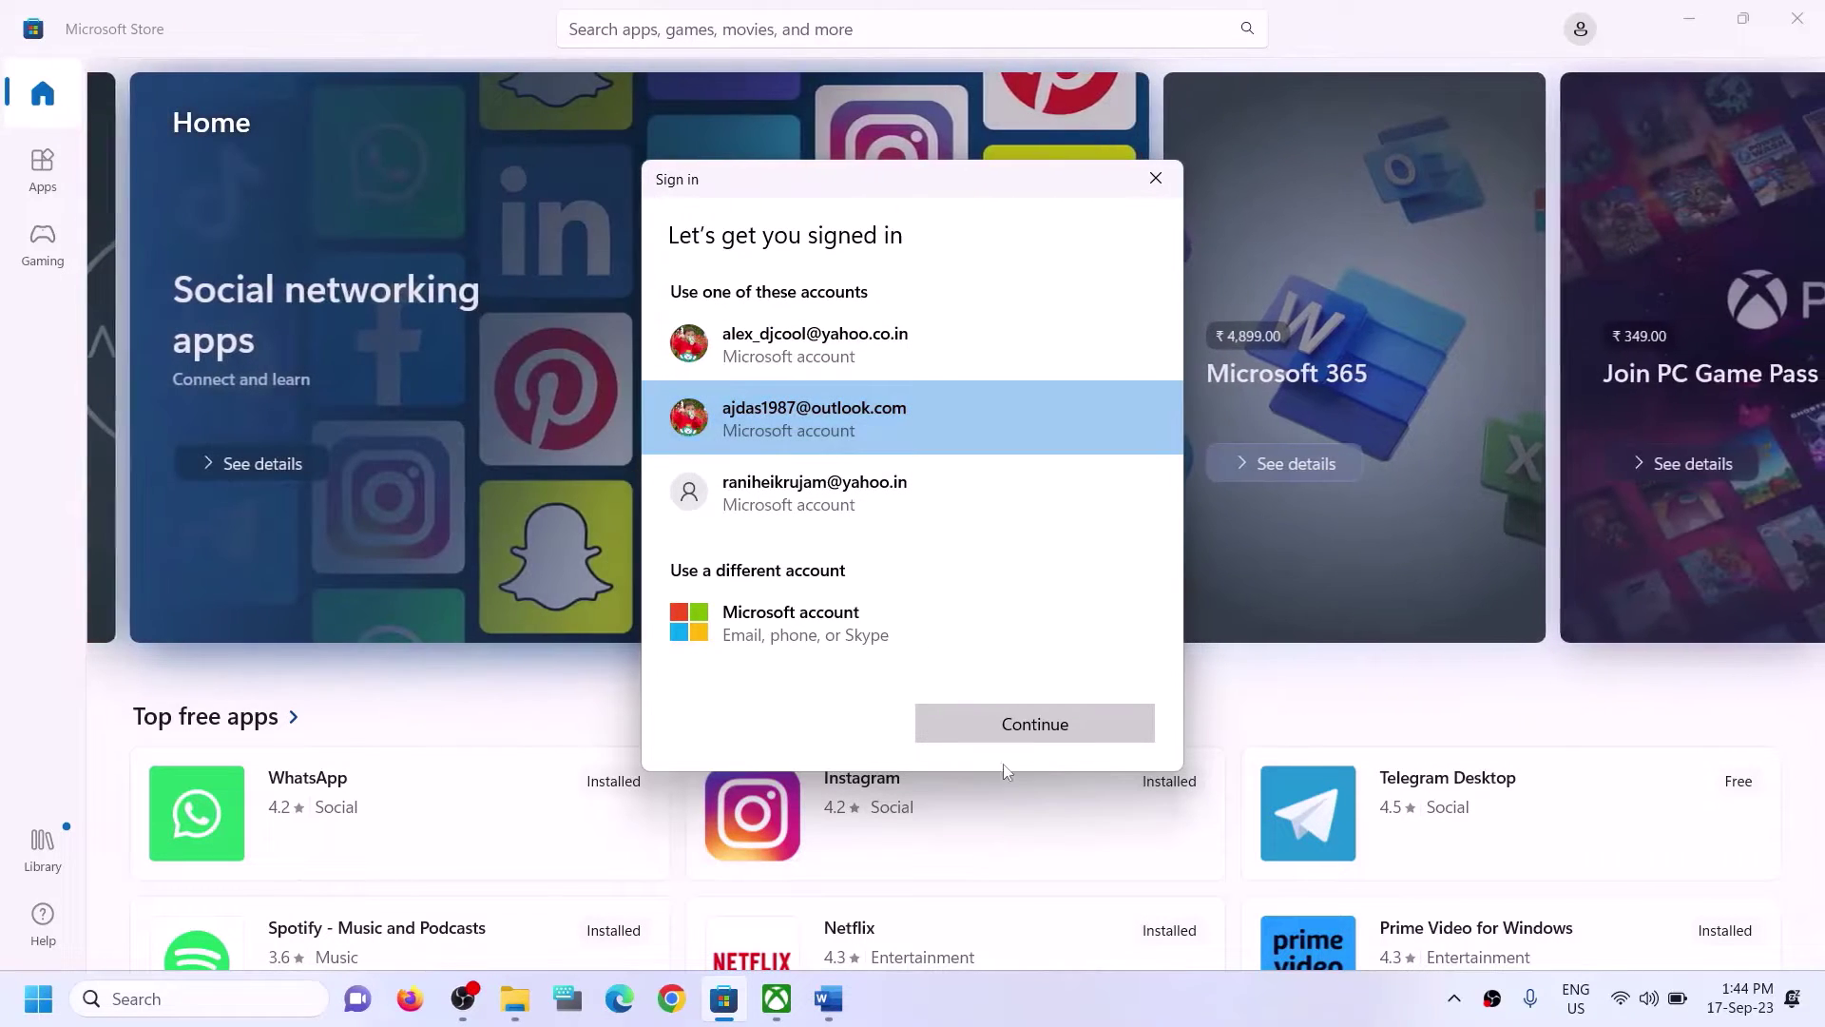
click(988, 724)
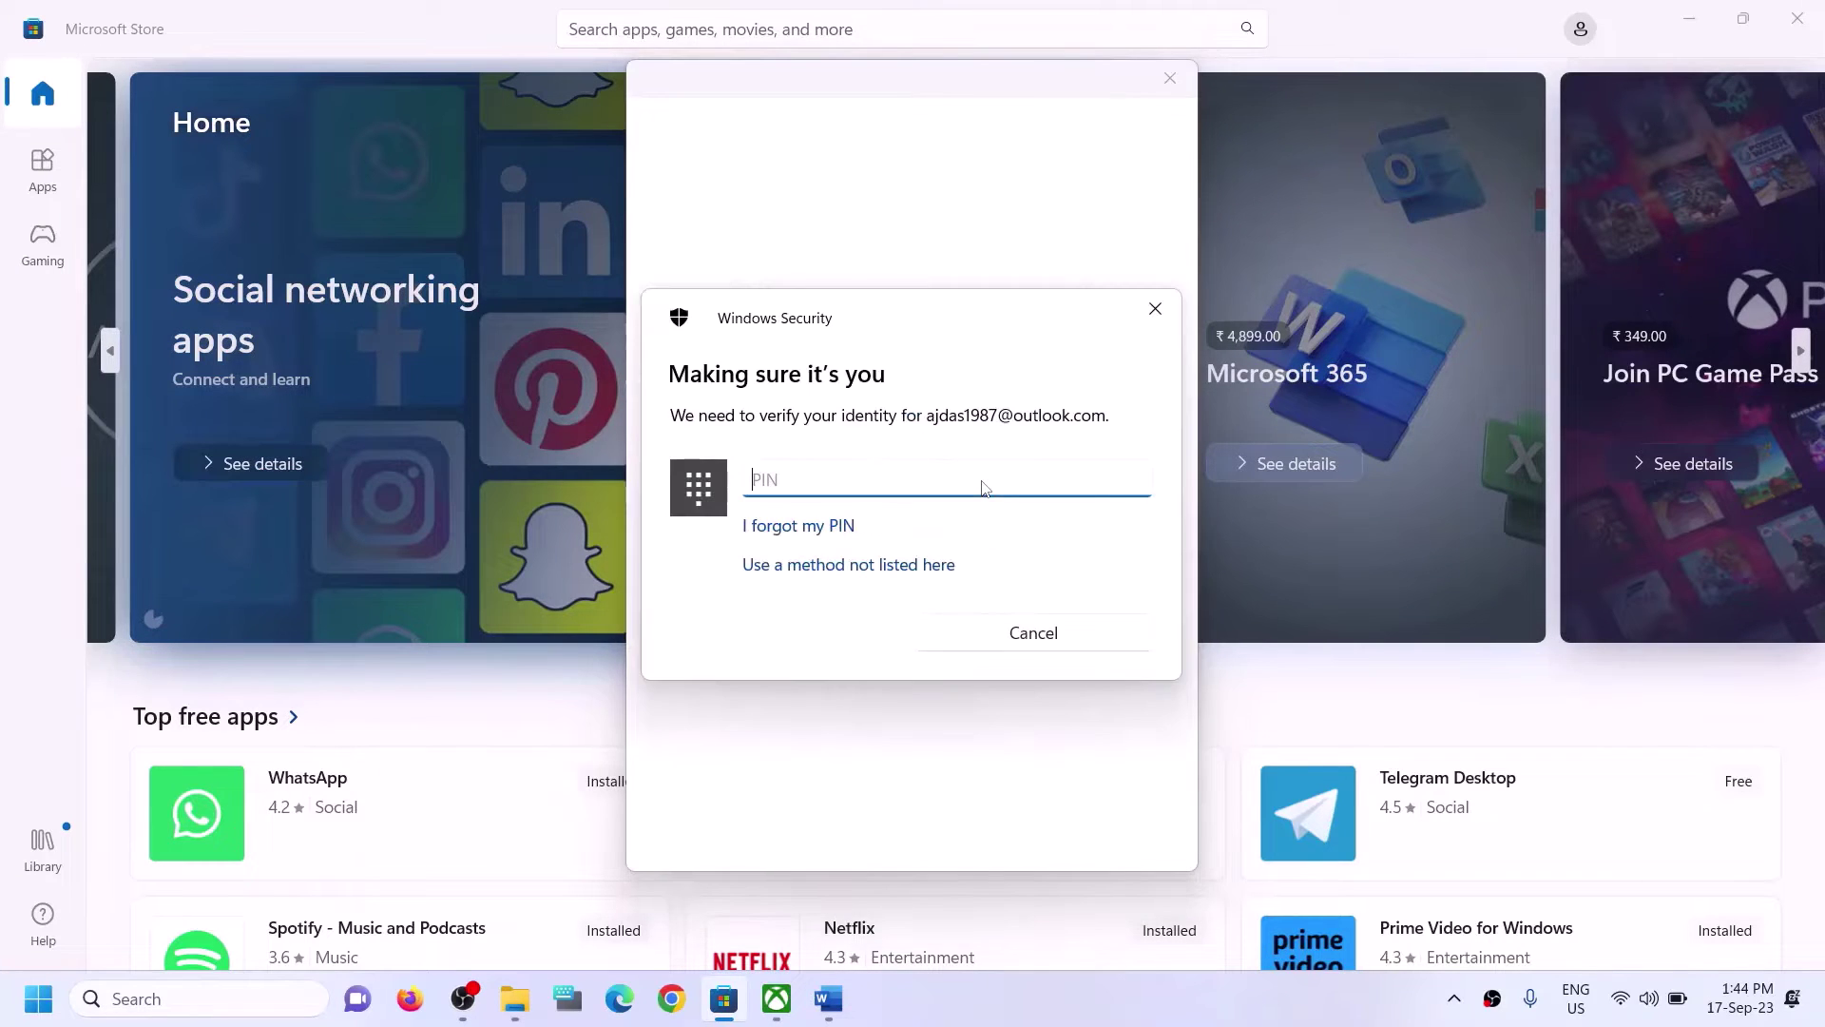
text(1111)
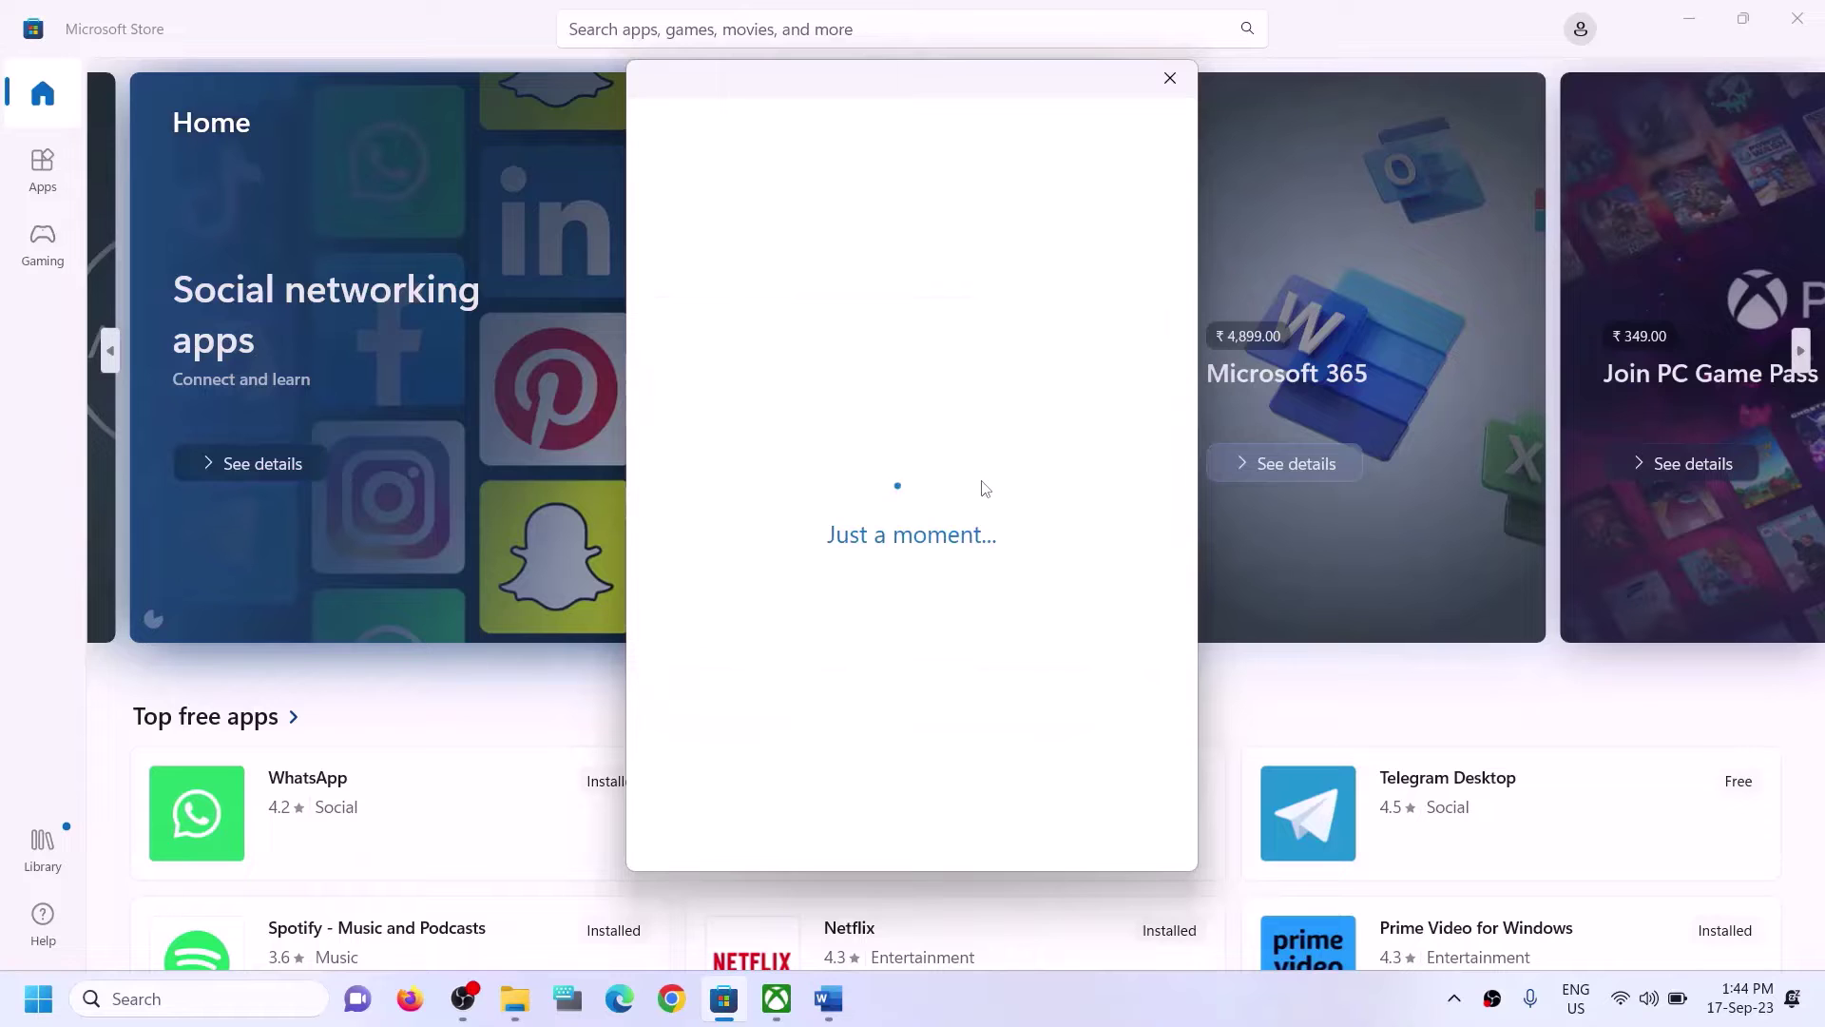
click(781, 1013)
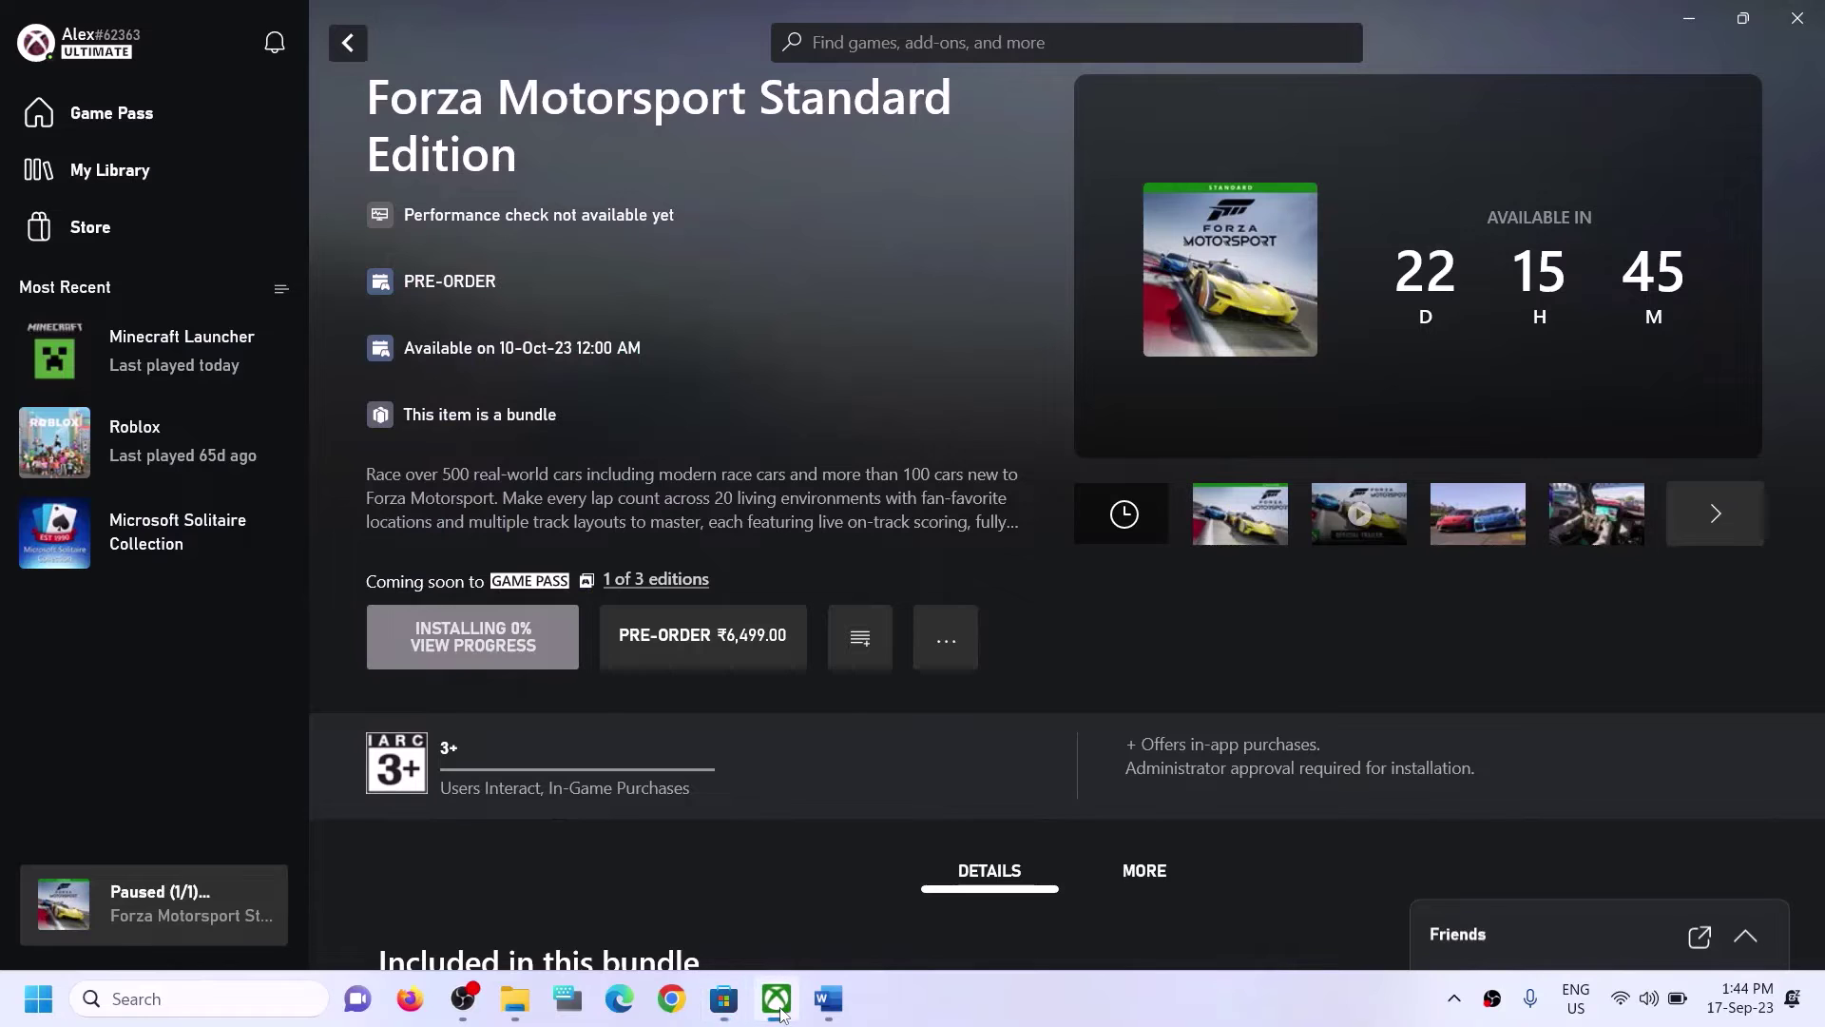
Sign out of the Xbox app from the profile menu and begin signing back in.
click(102, 53)
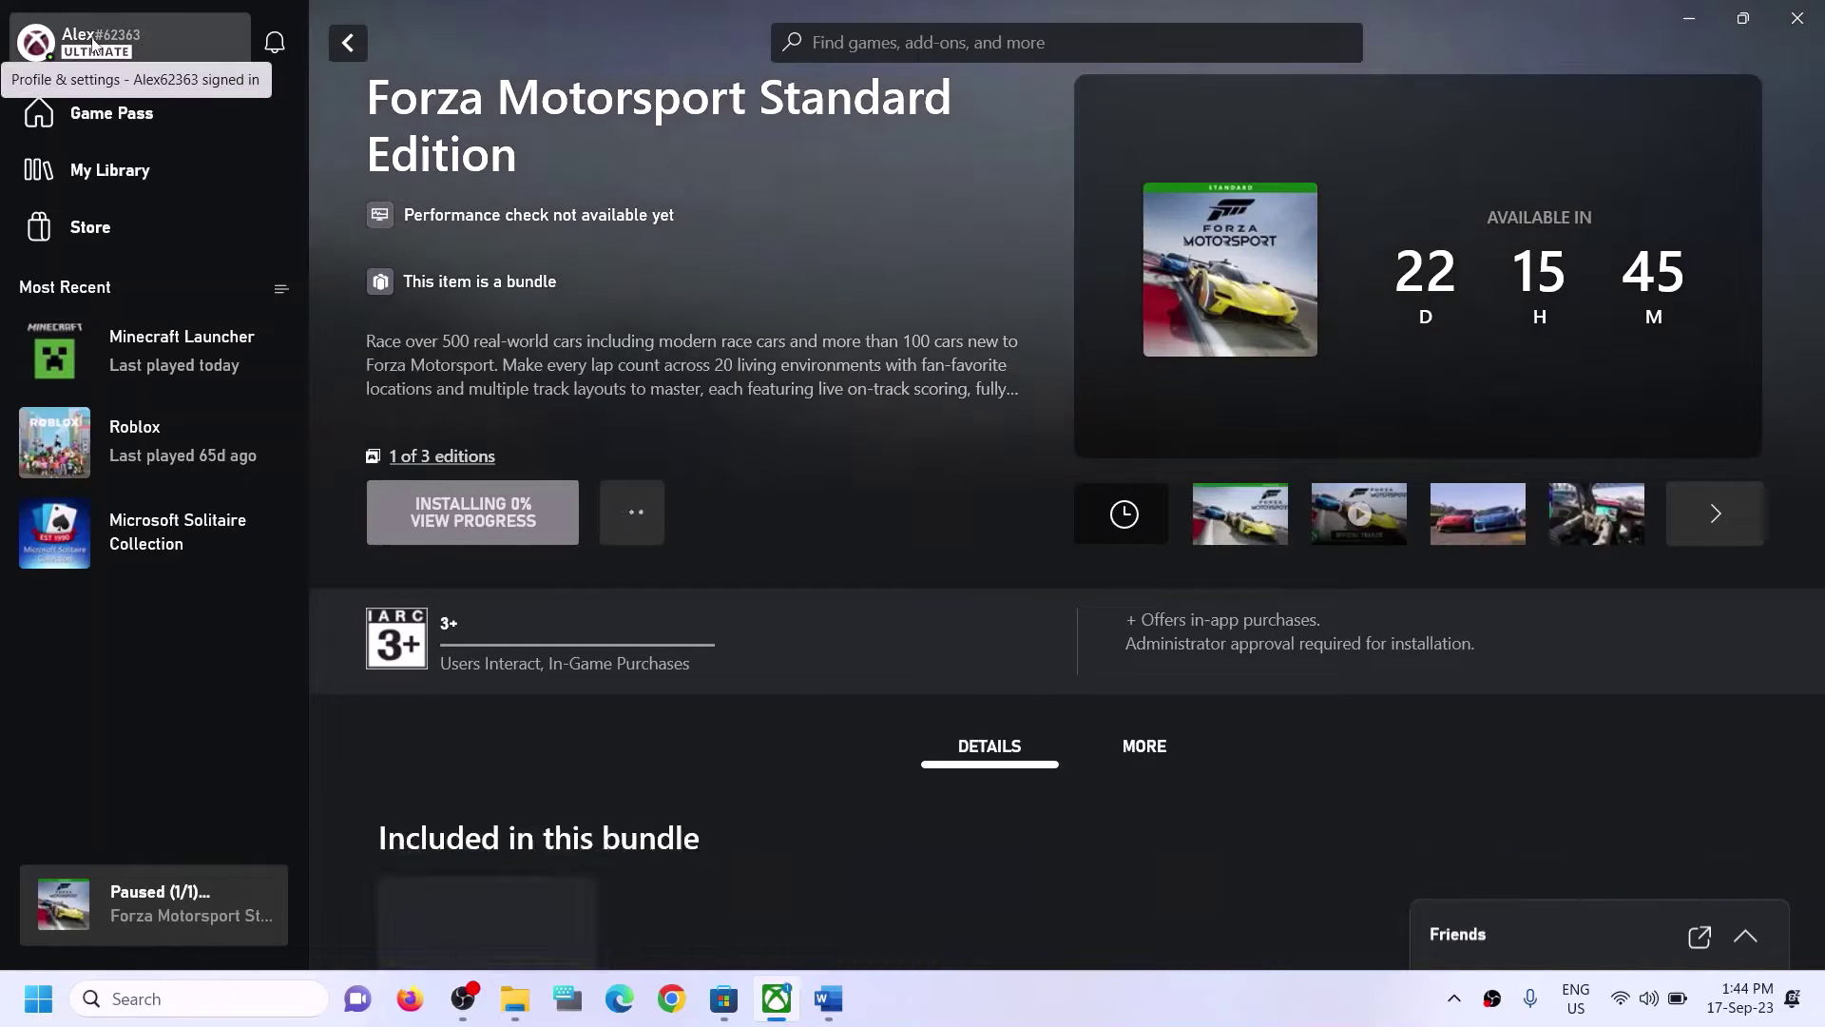
click(93, 43)
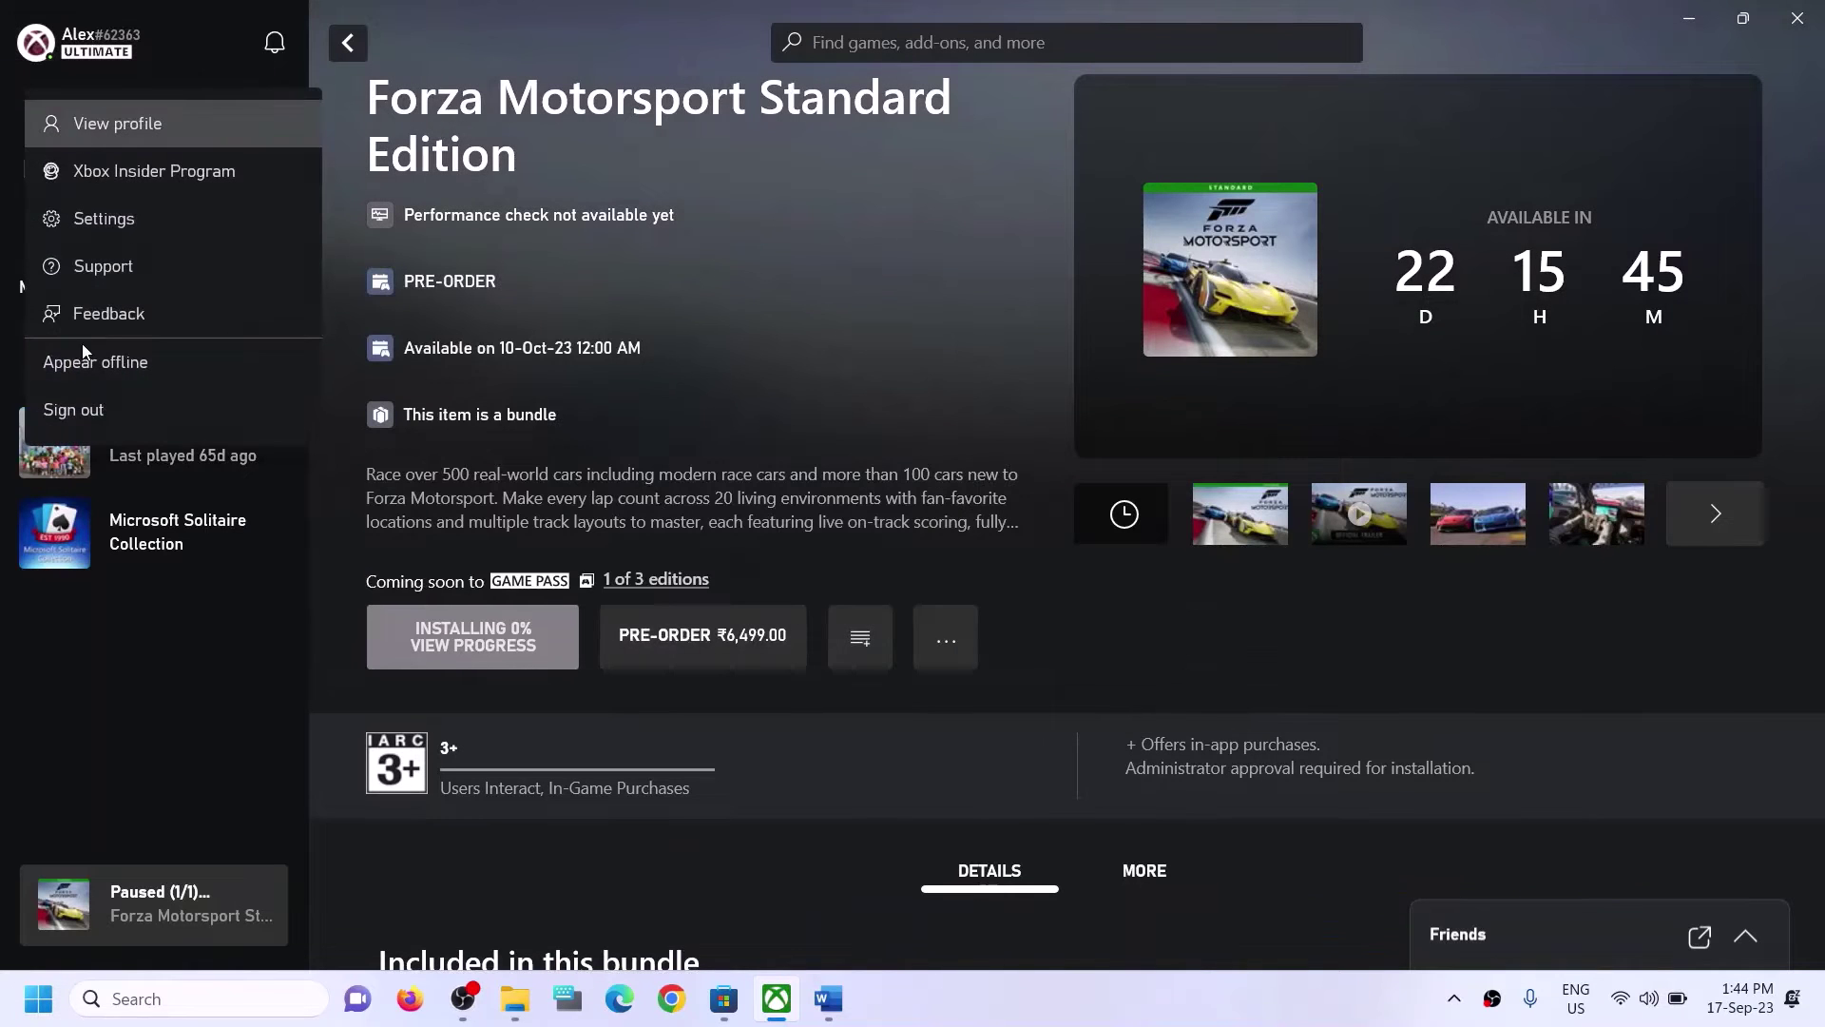
click(66, 414)
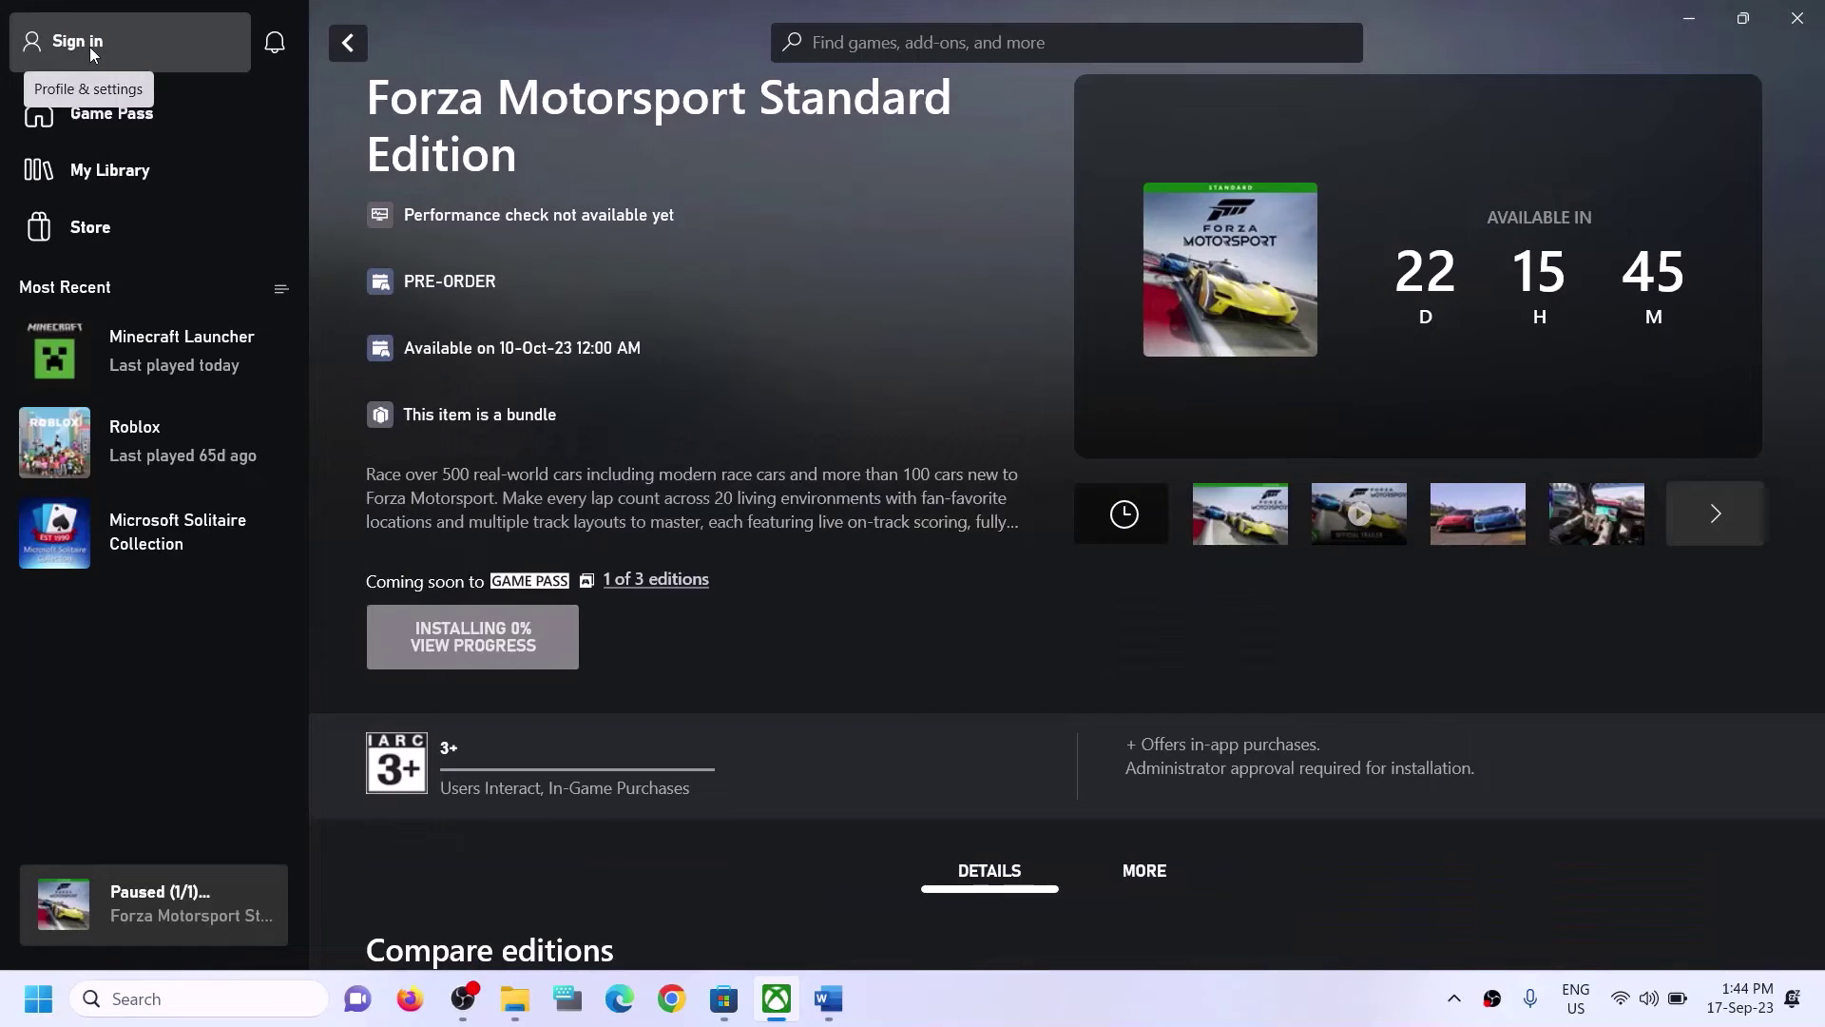
click(89, 47)
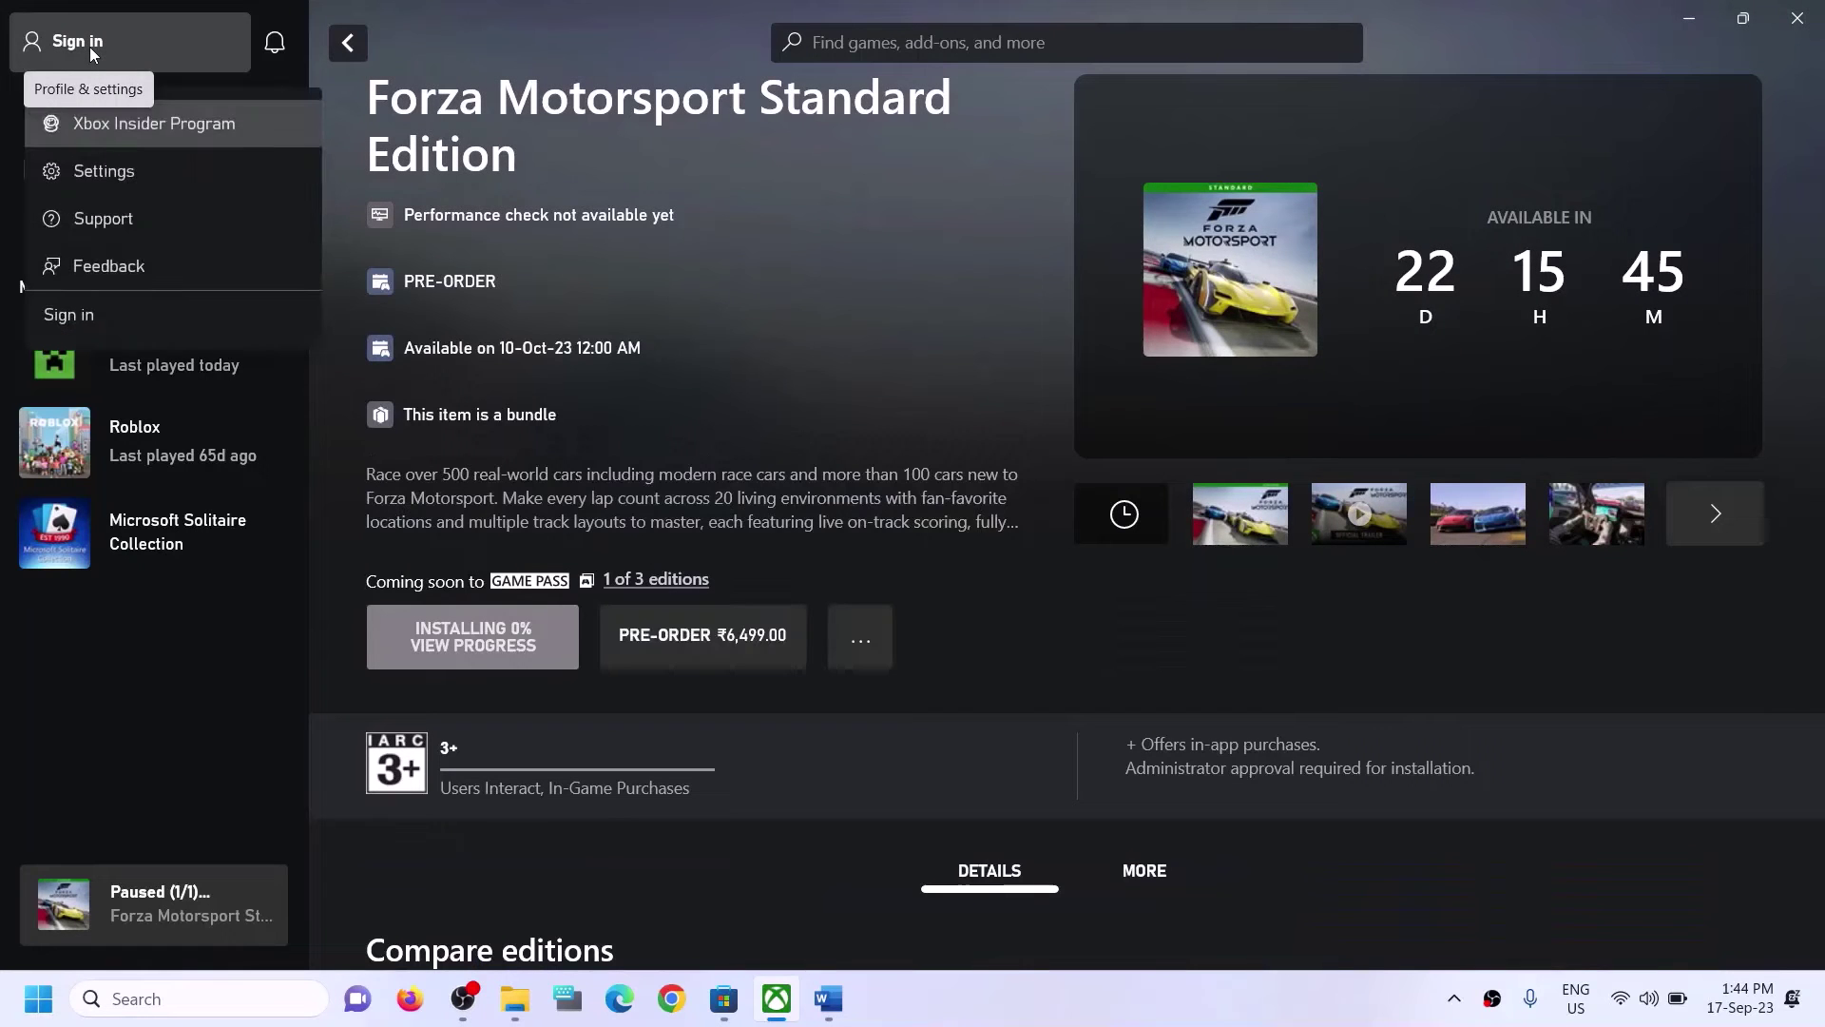
click(67, 317)
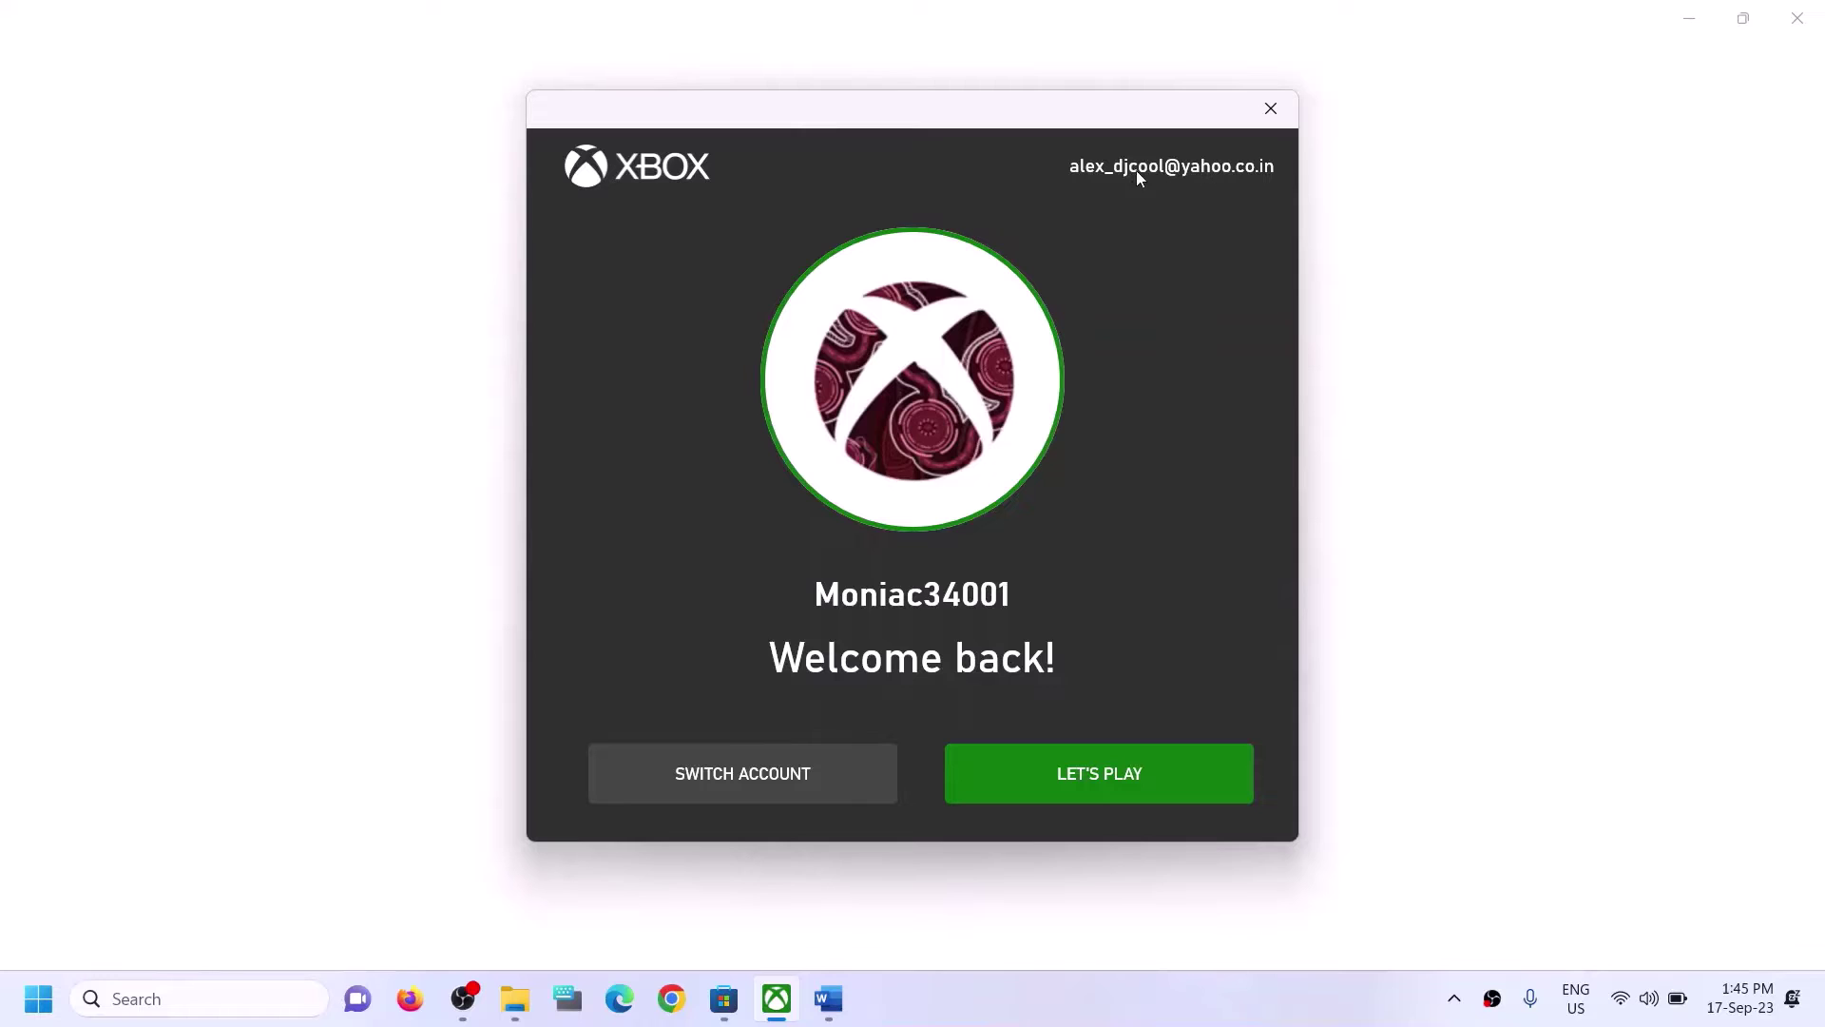
Switch the Xbox app sign-in to the second account used in the Store and enter the app.
click(727, 772)
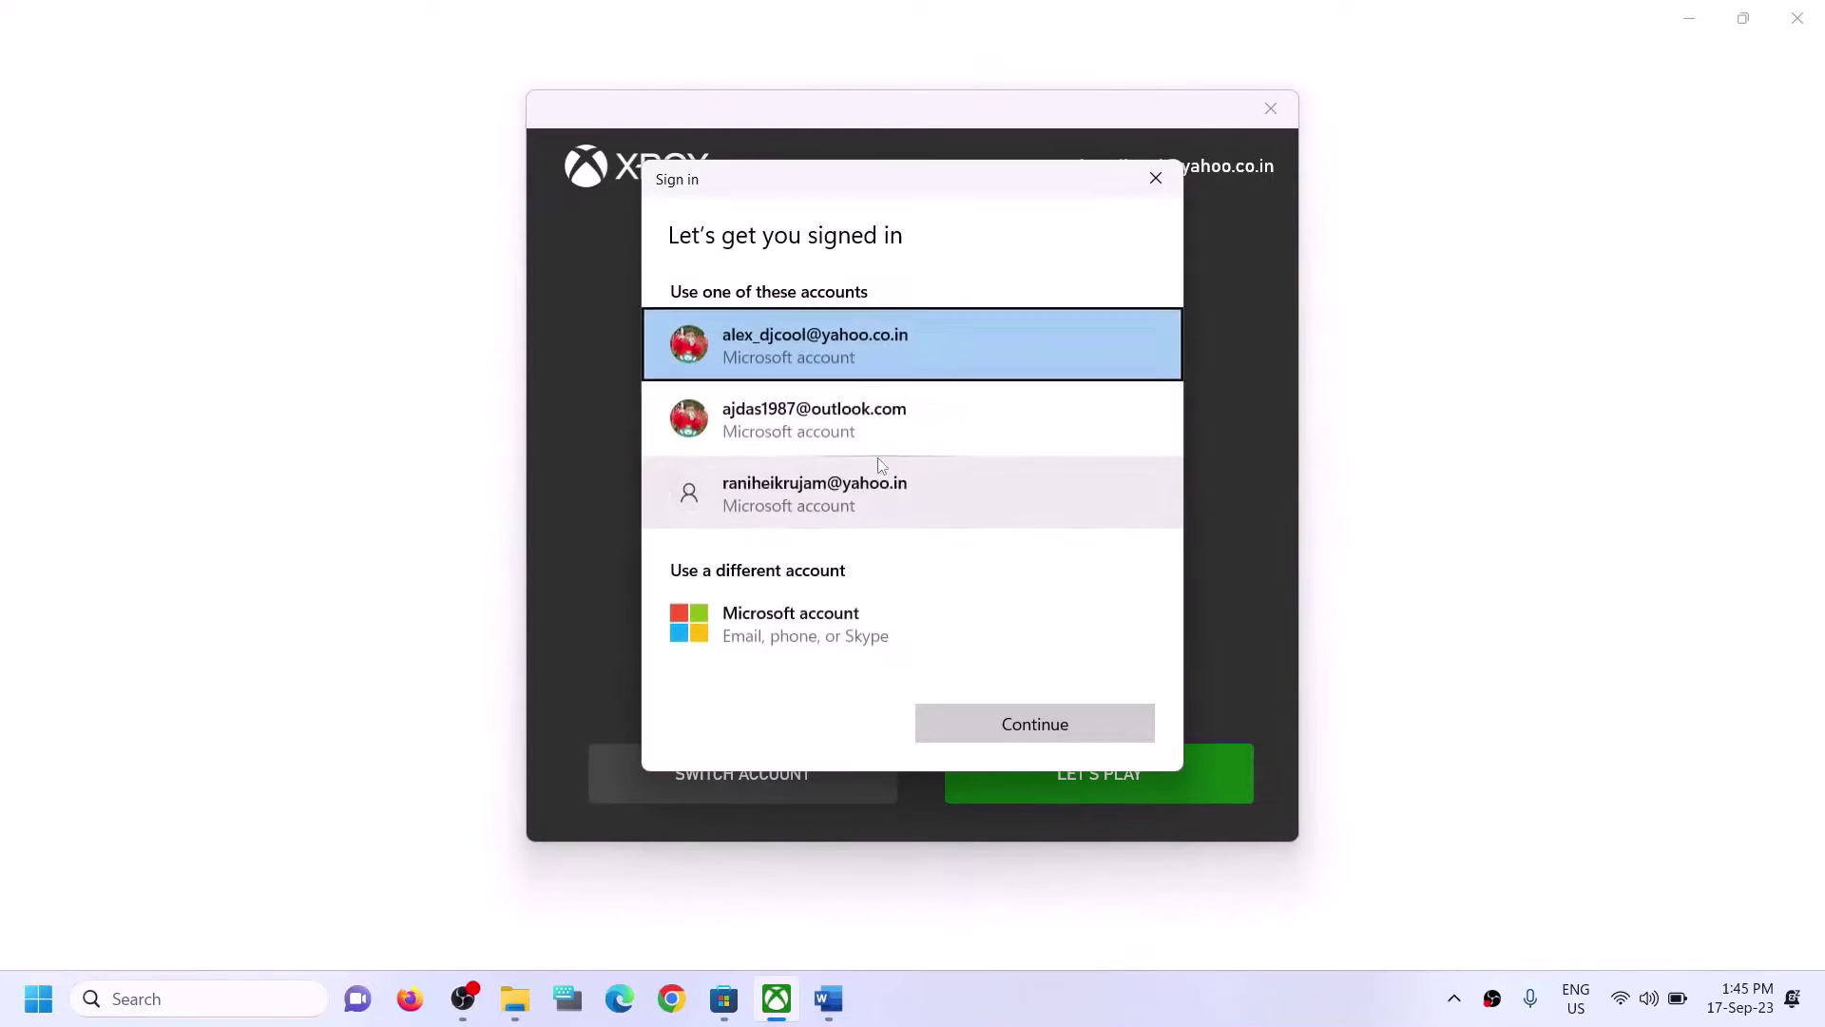
click(846, 420)
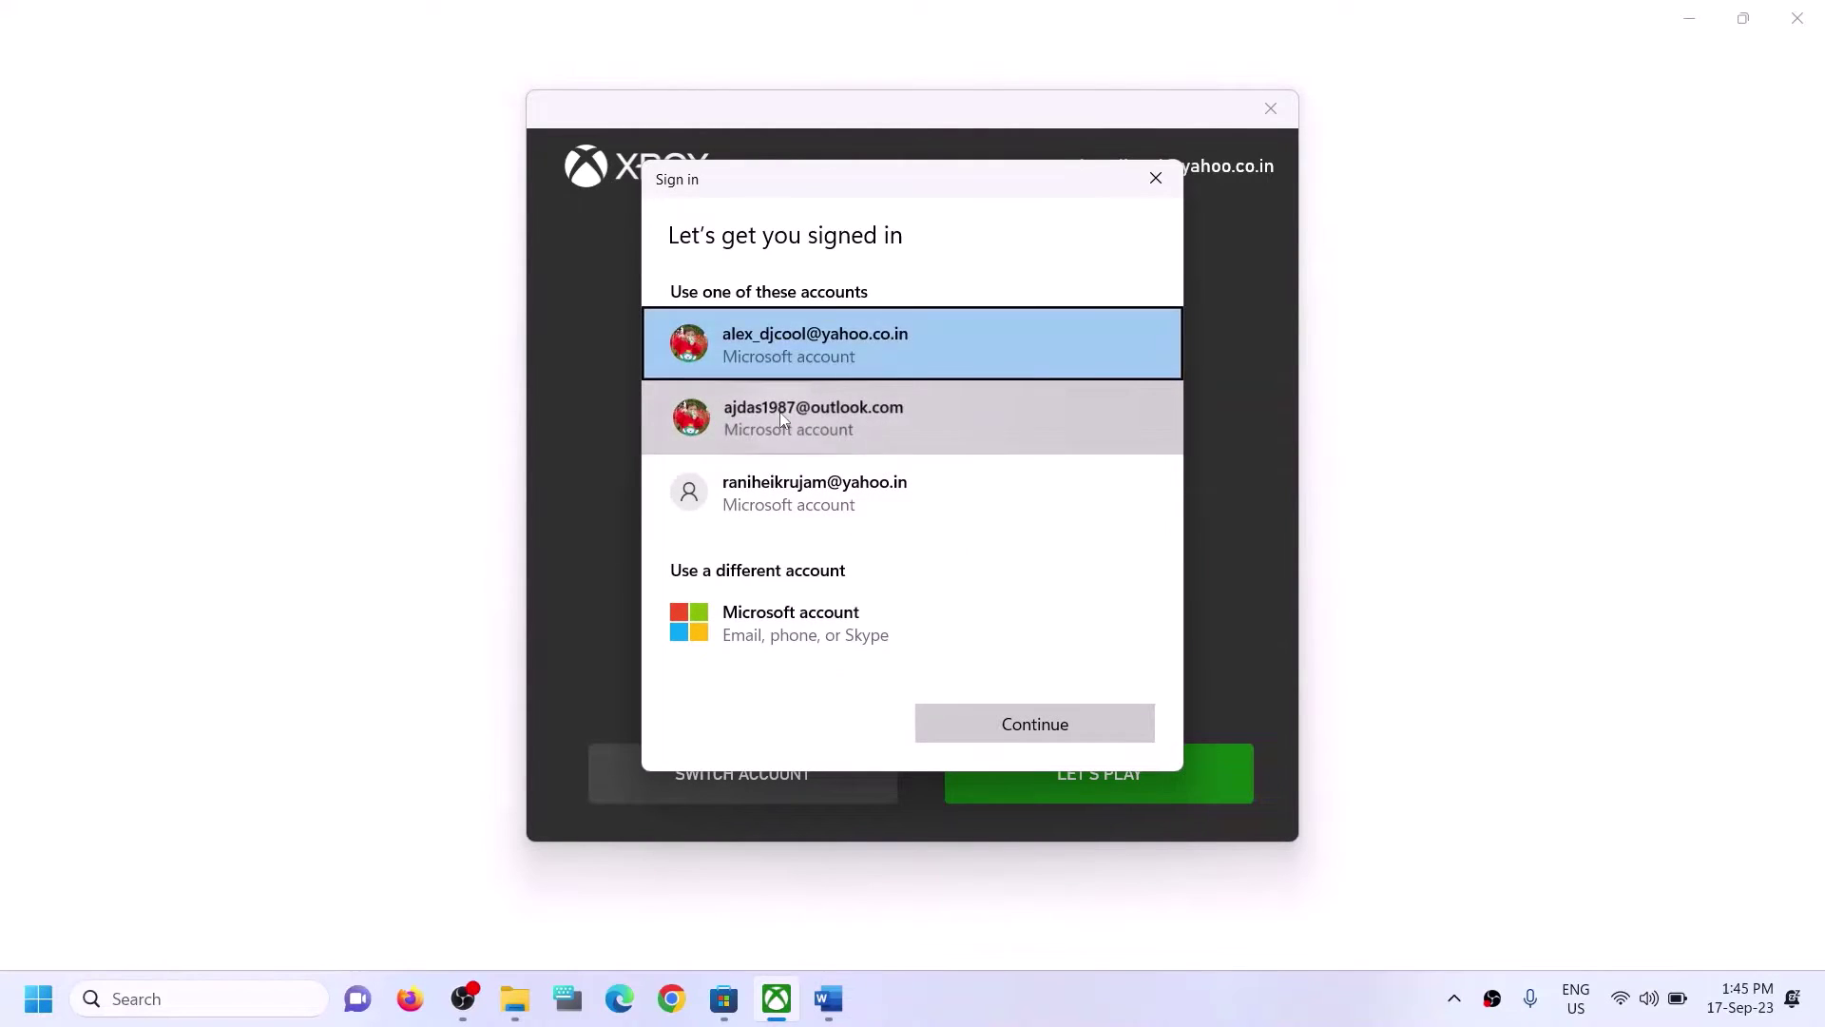
click(1049, 734)
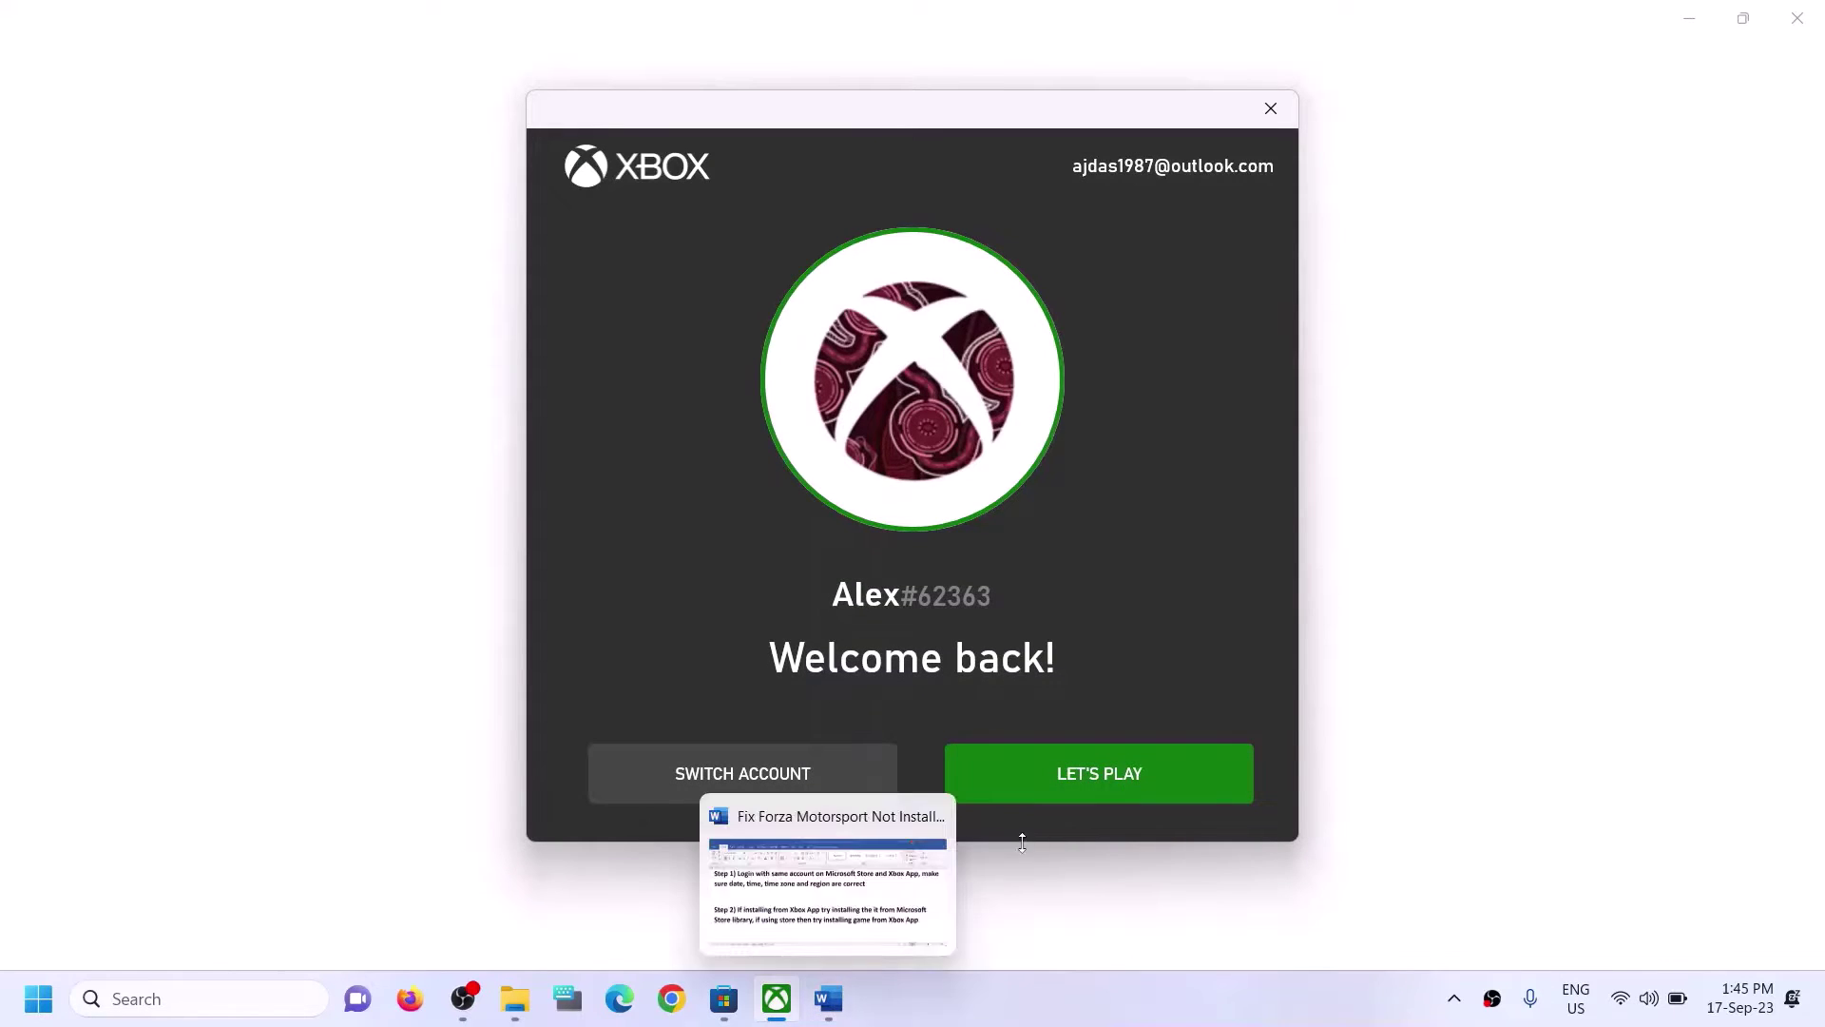
click(1028, 783)
Highlight Step 2's advice to install the game from the Microsoft Store library.
click(829, 1000)
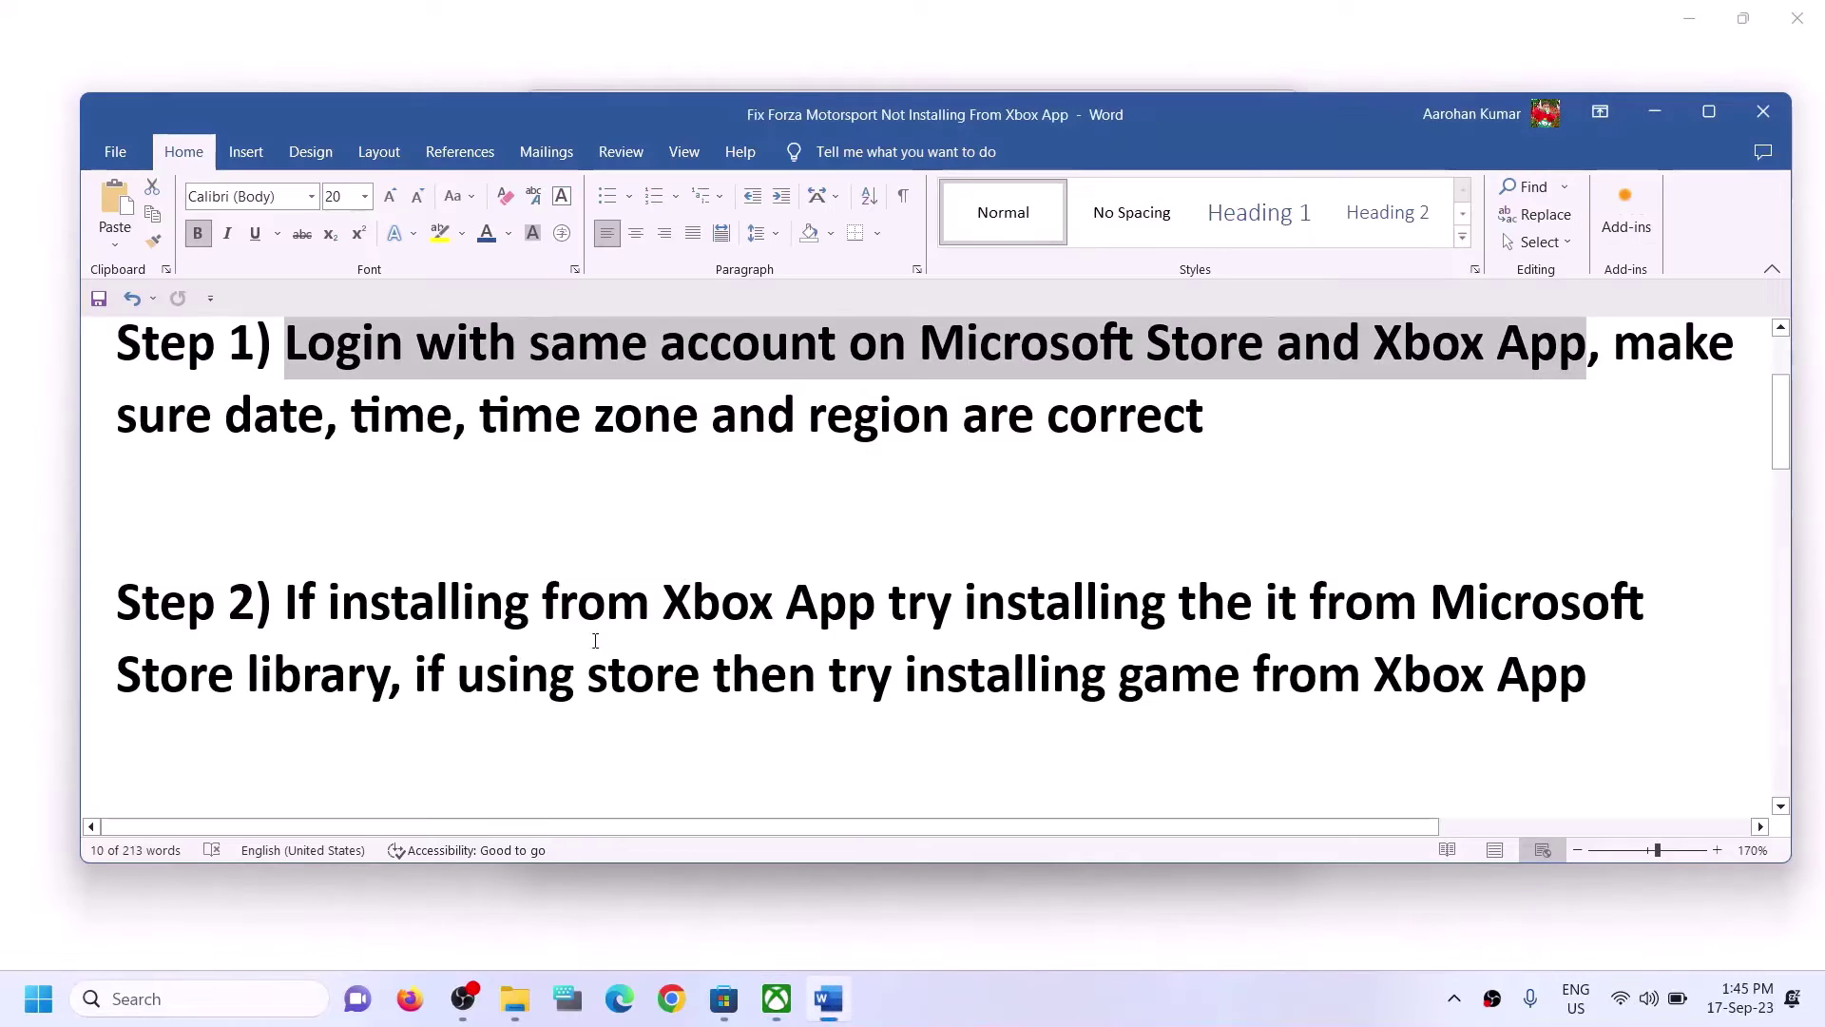
drag(288, 603, 684, 677)
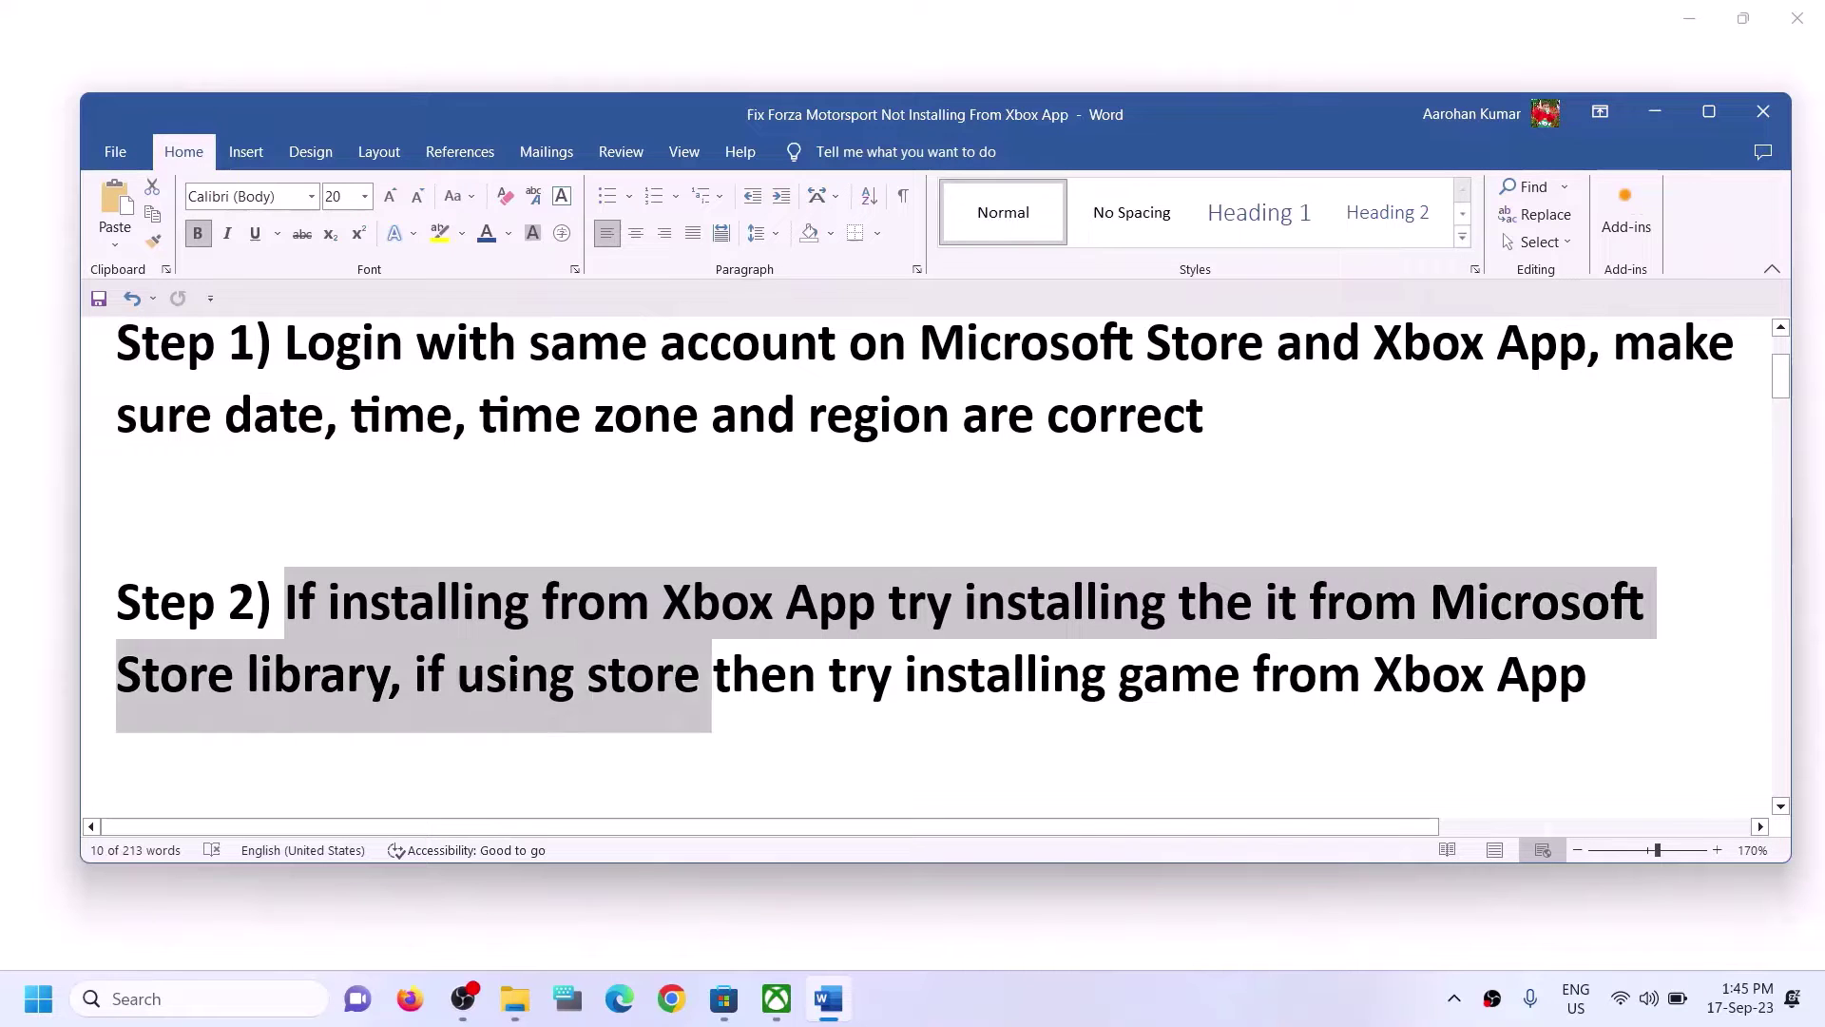
drag(514, 680, 391, 692)
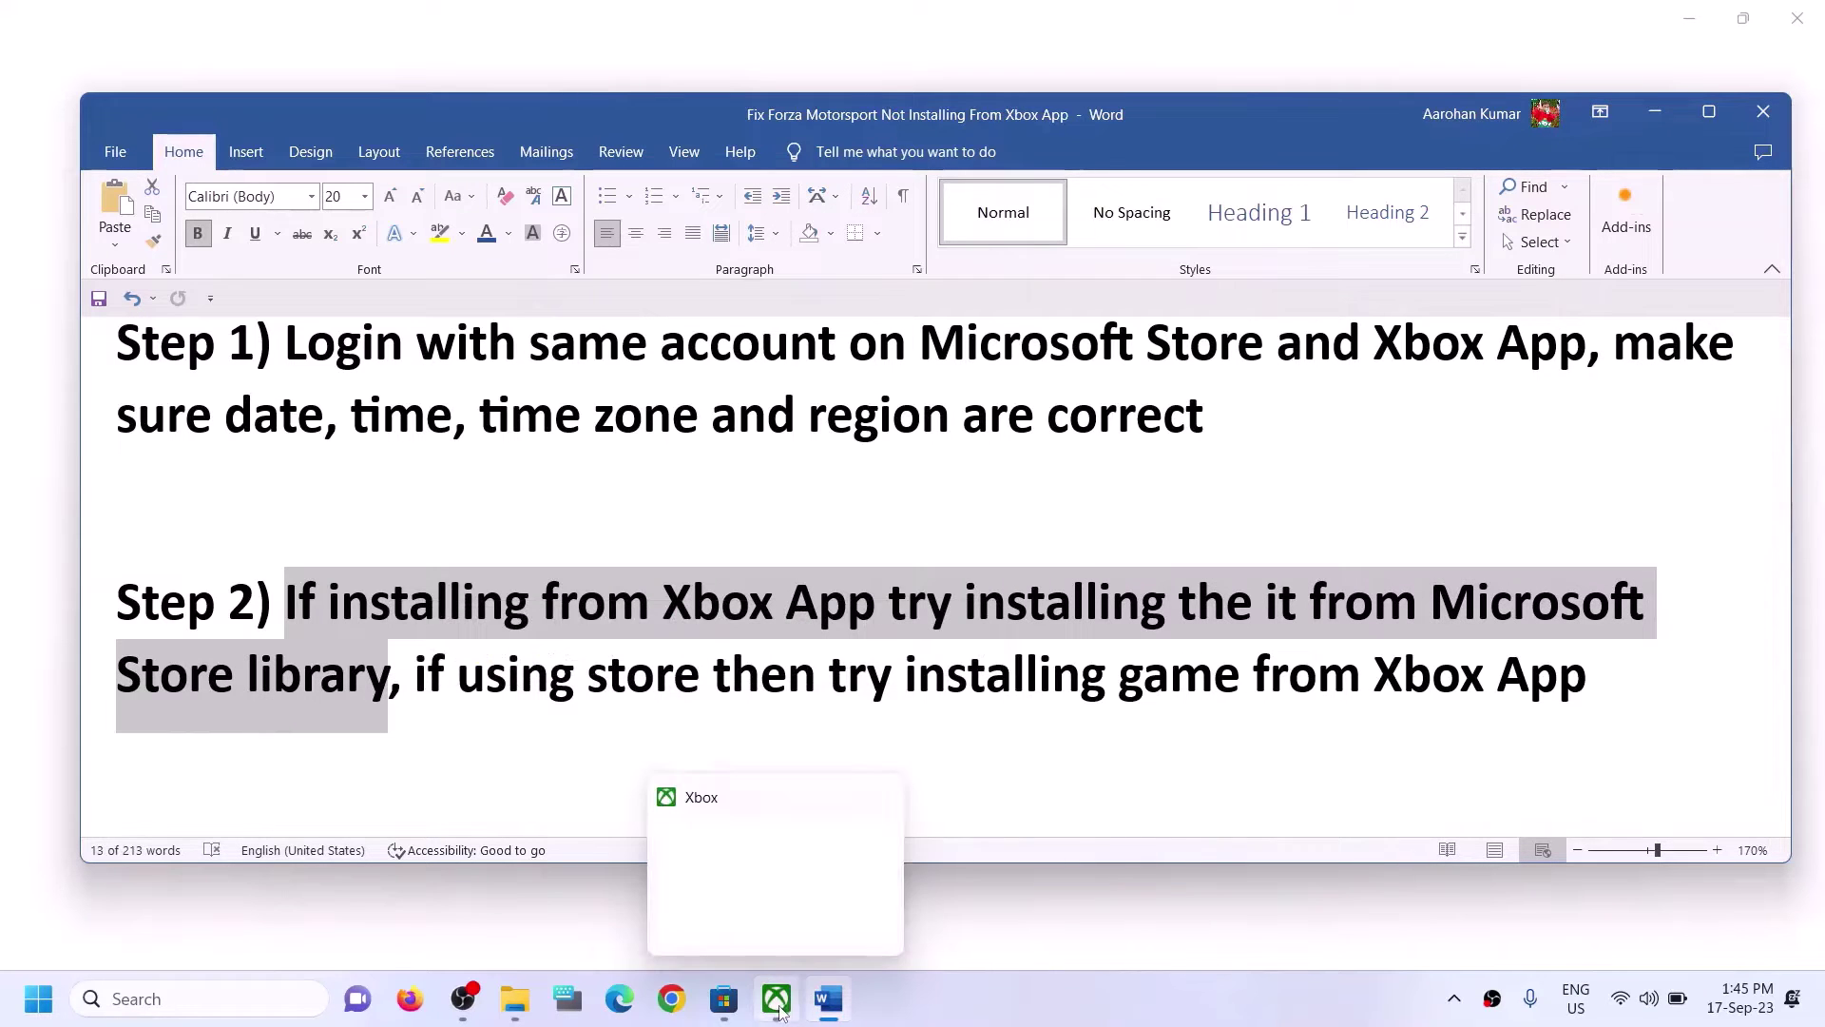
click(725, 1009)
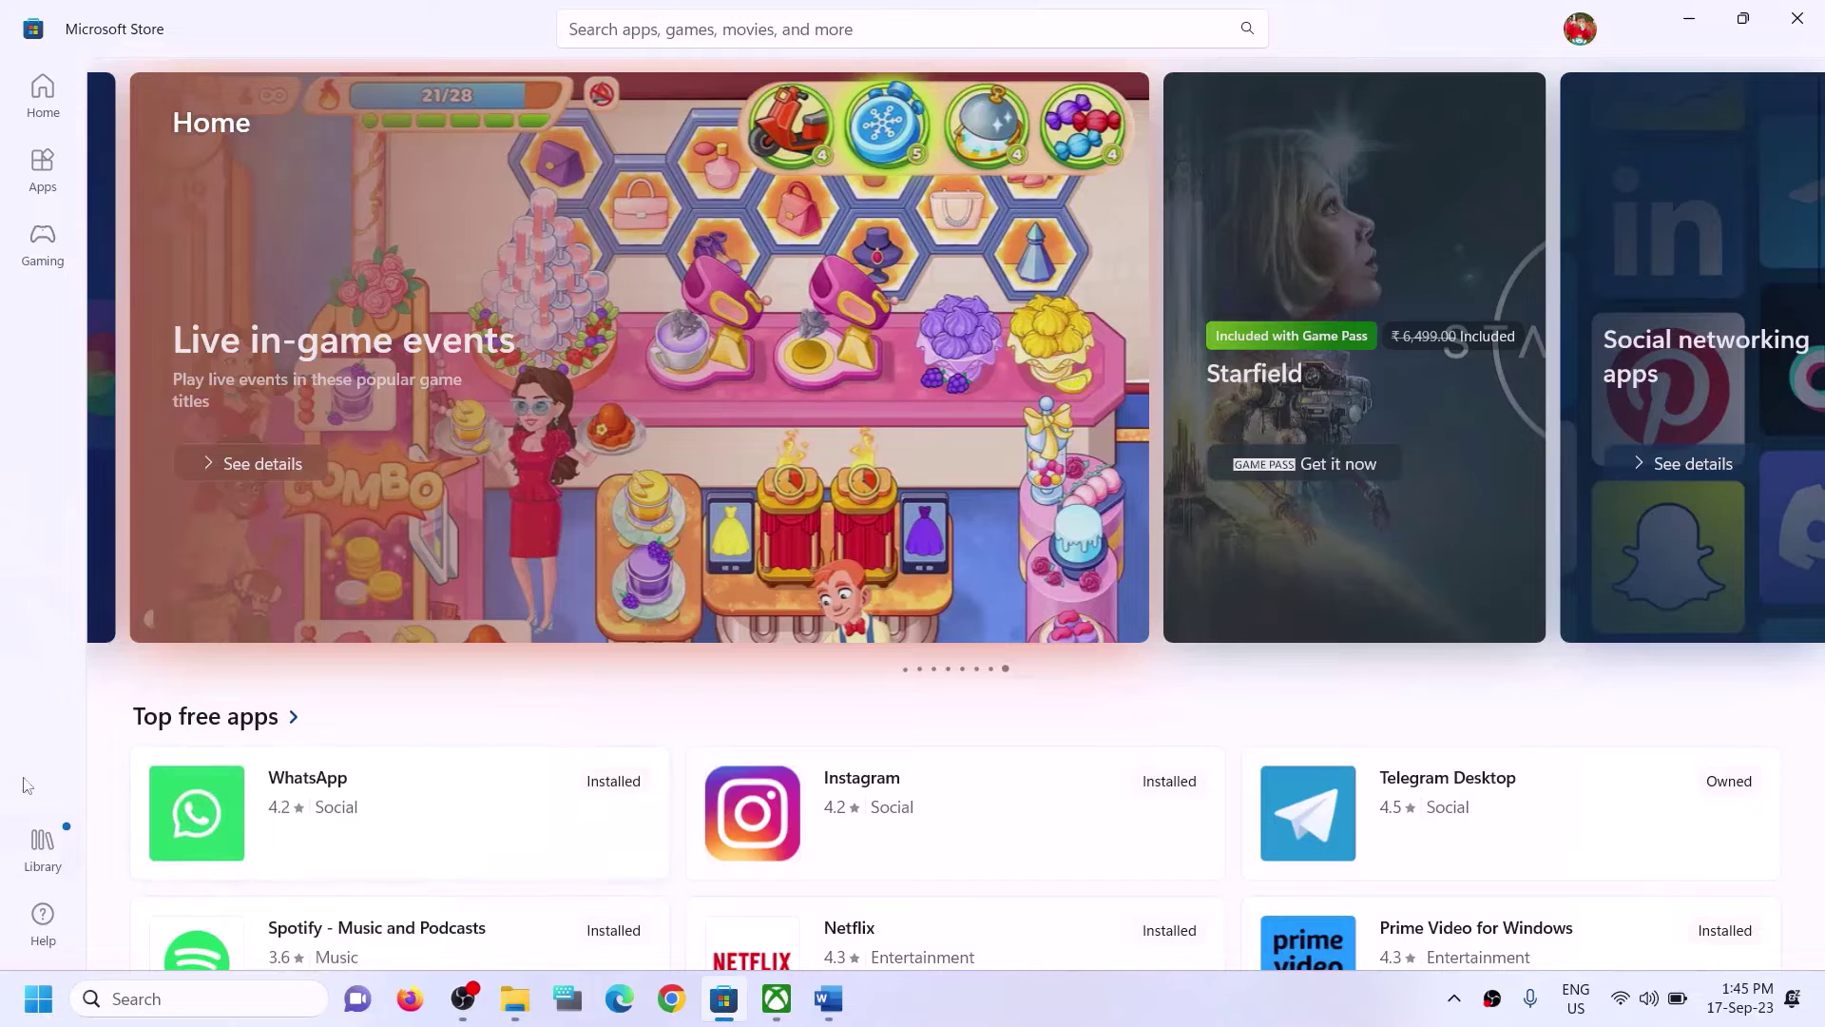
Open the Store Library and check Forza Motorsport's paused download under Updates & downloads.
click(49, 856)
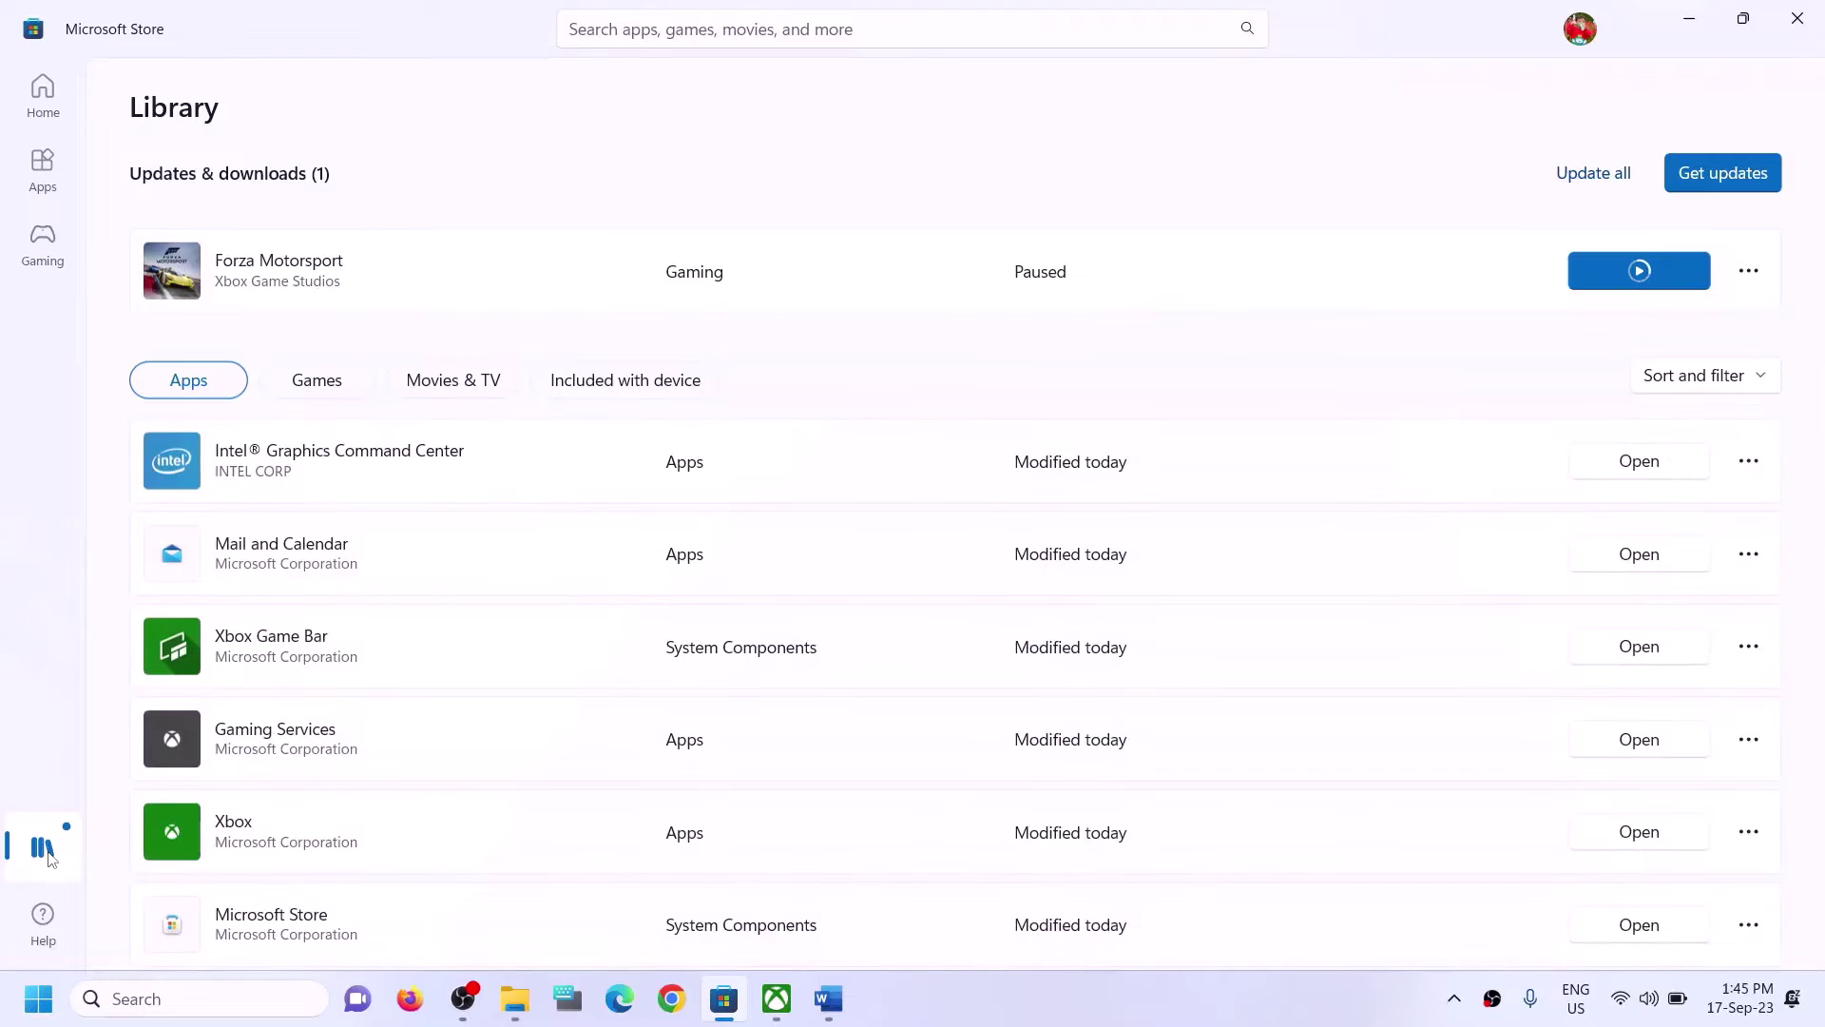
click(777, 998)
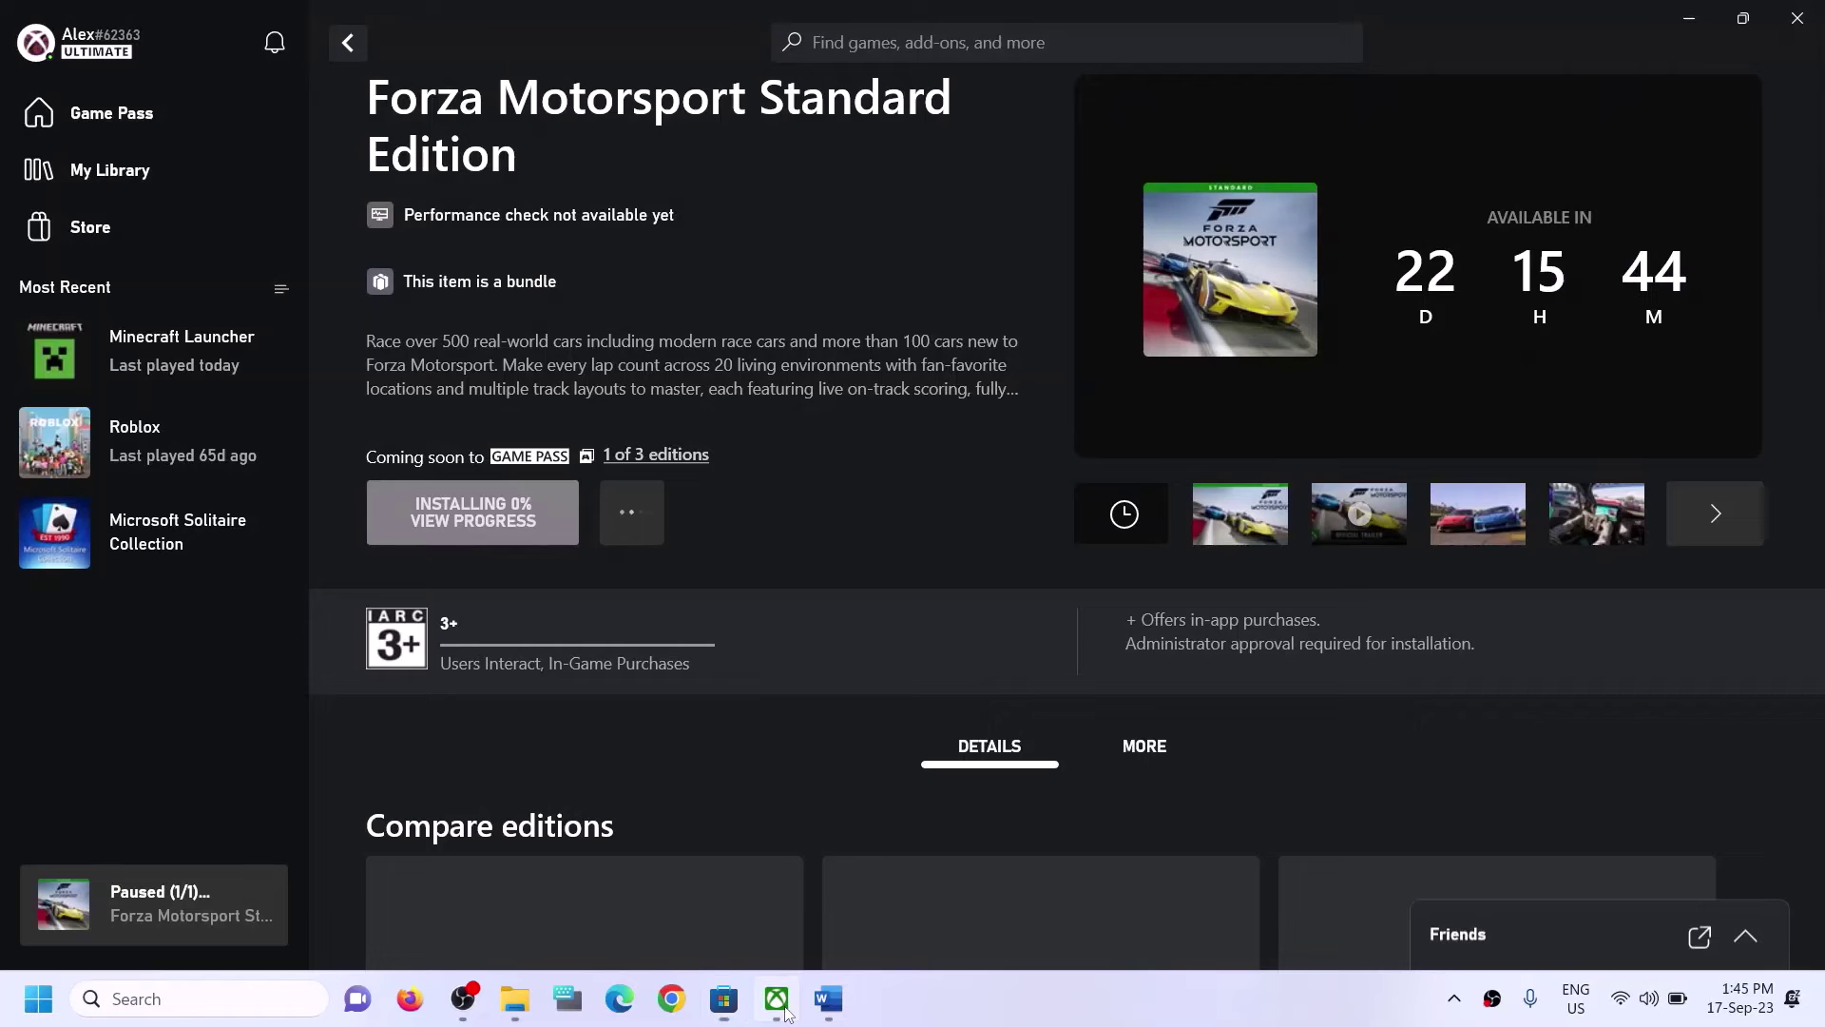
click(732, 1006)
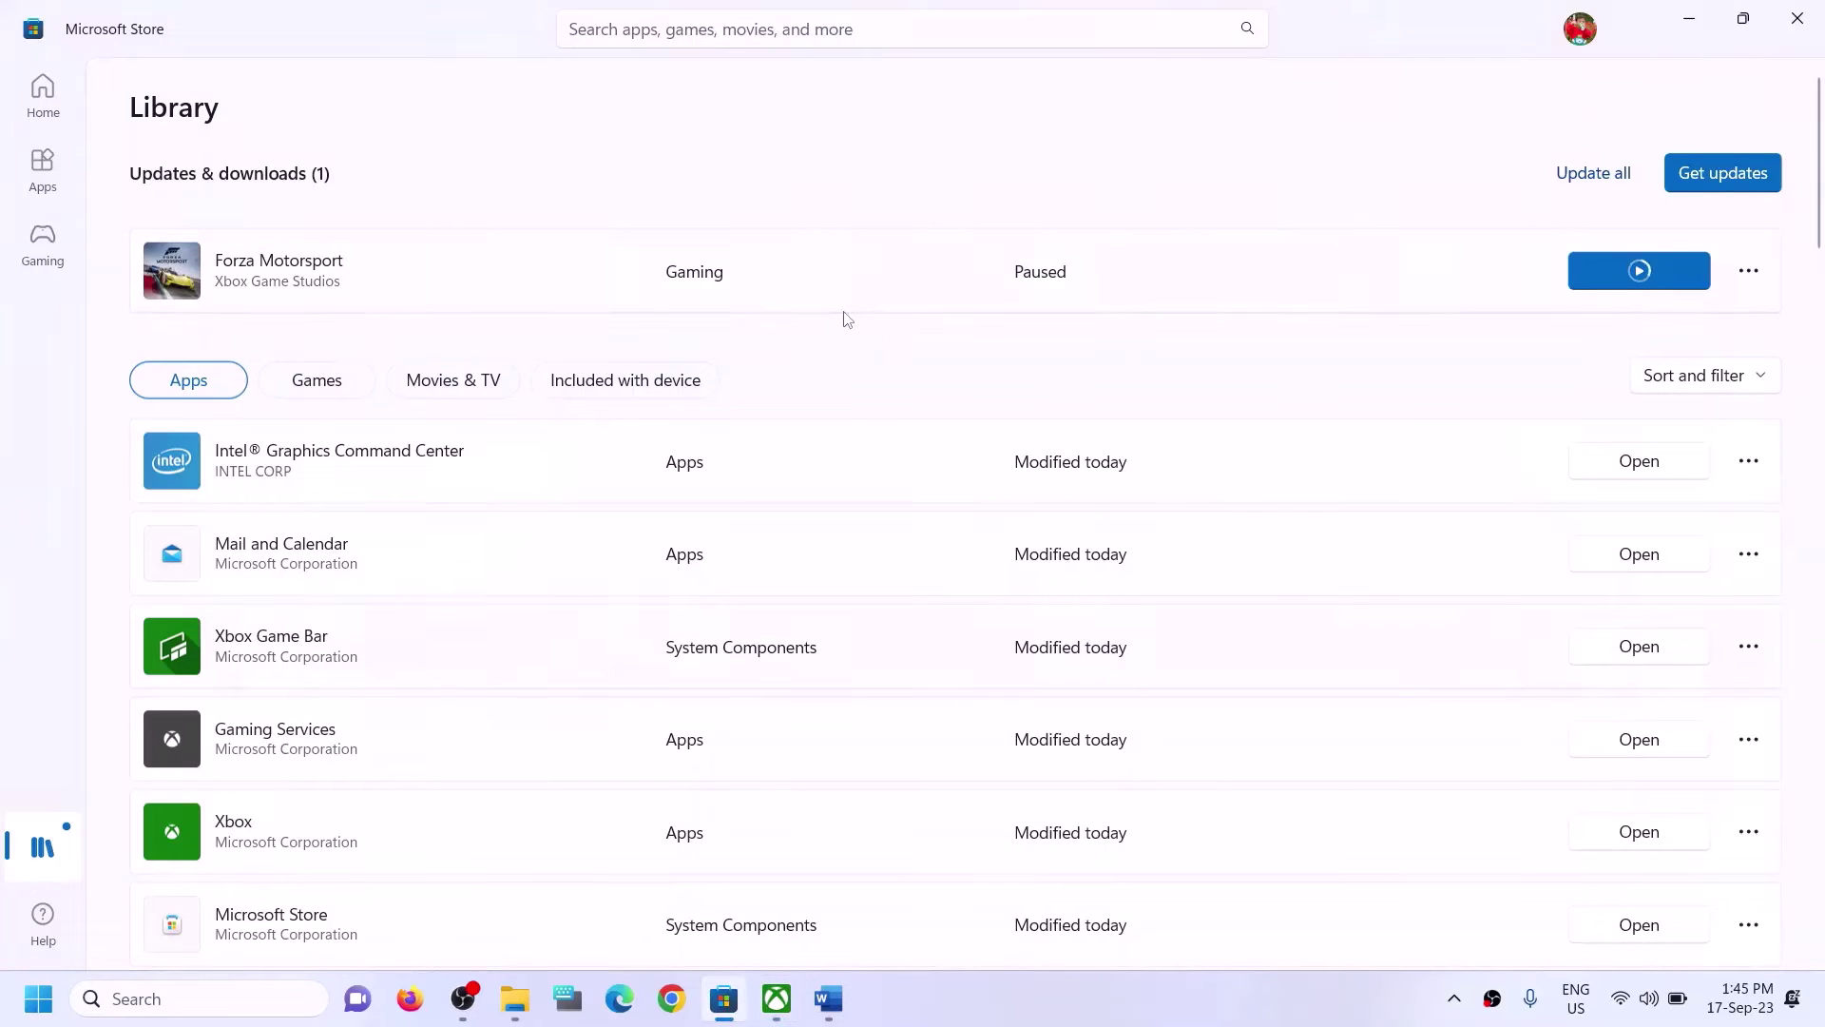
scroll(1320, 632, down, 4)
scroll(1316, 685, down, 5)
scroll(1312, 754, up, 10)
click(828, 998)
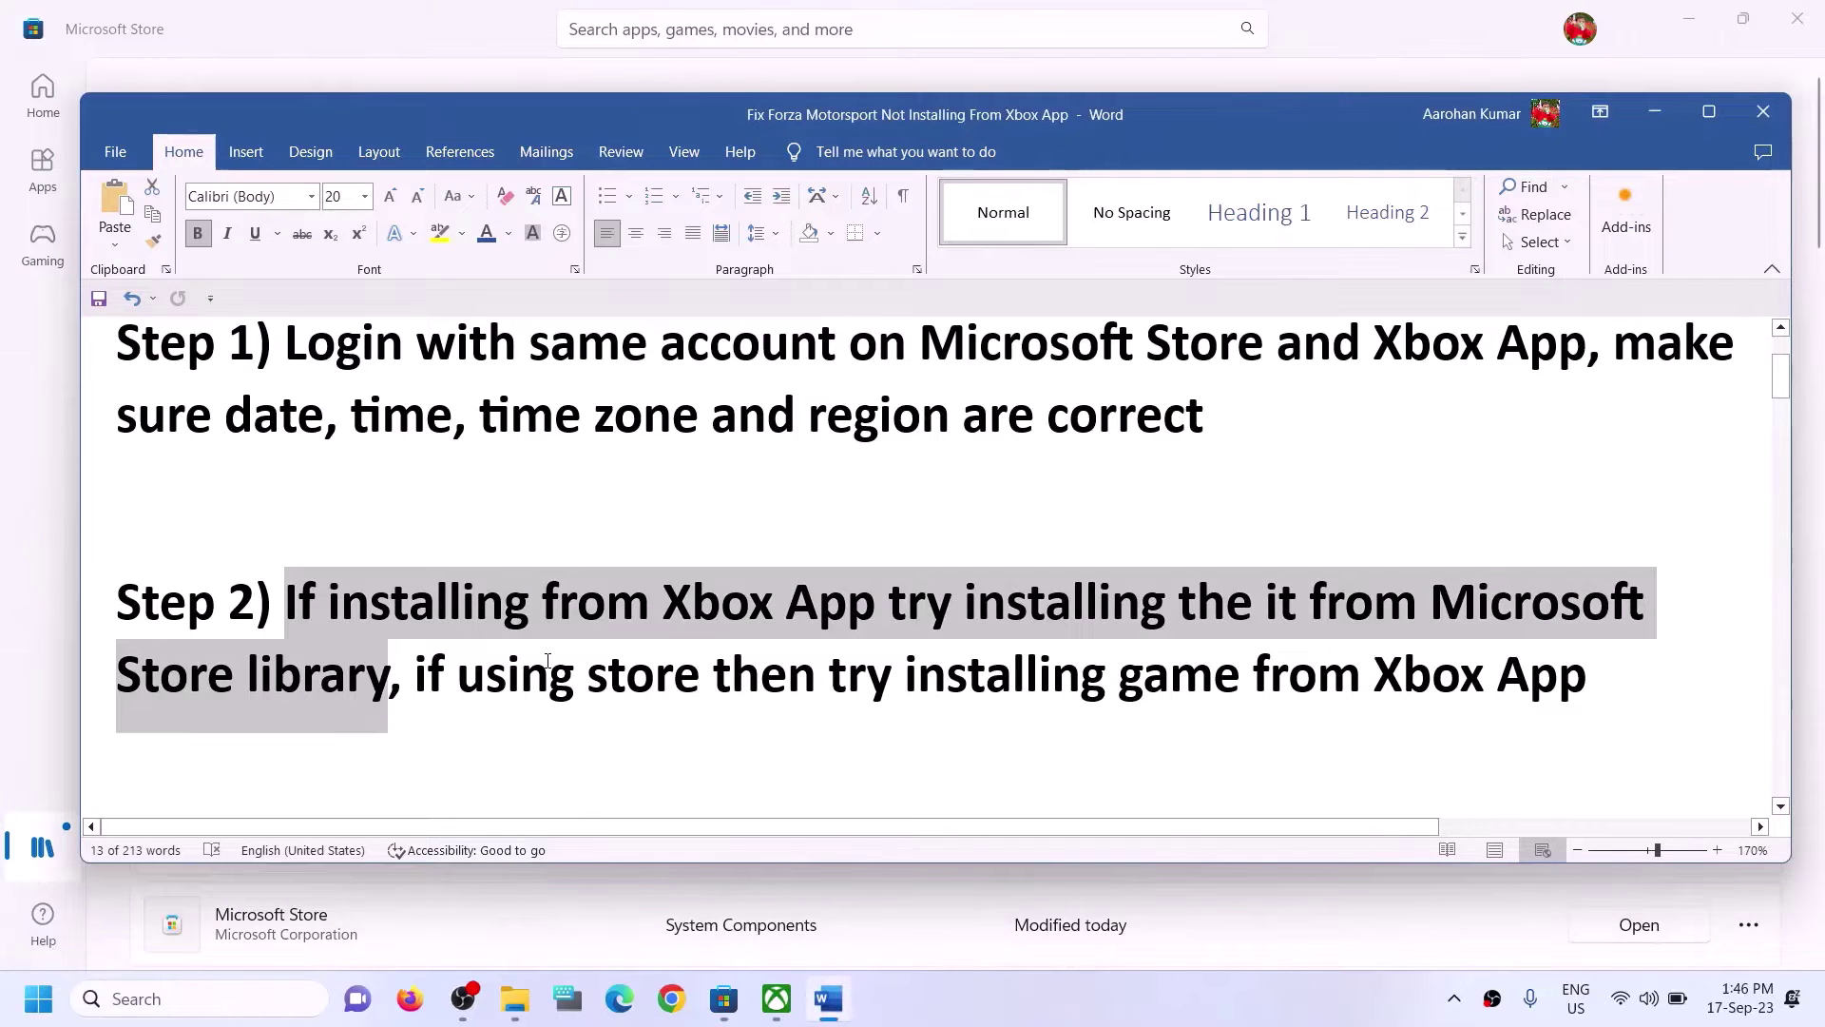
Highlight Step 2's alternative of installing the game from the Xbox App when using the Store.
click(457, 670)
drag(426, 656, 1246, 670)
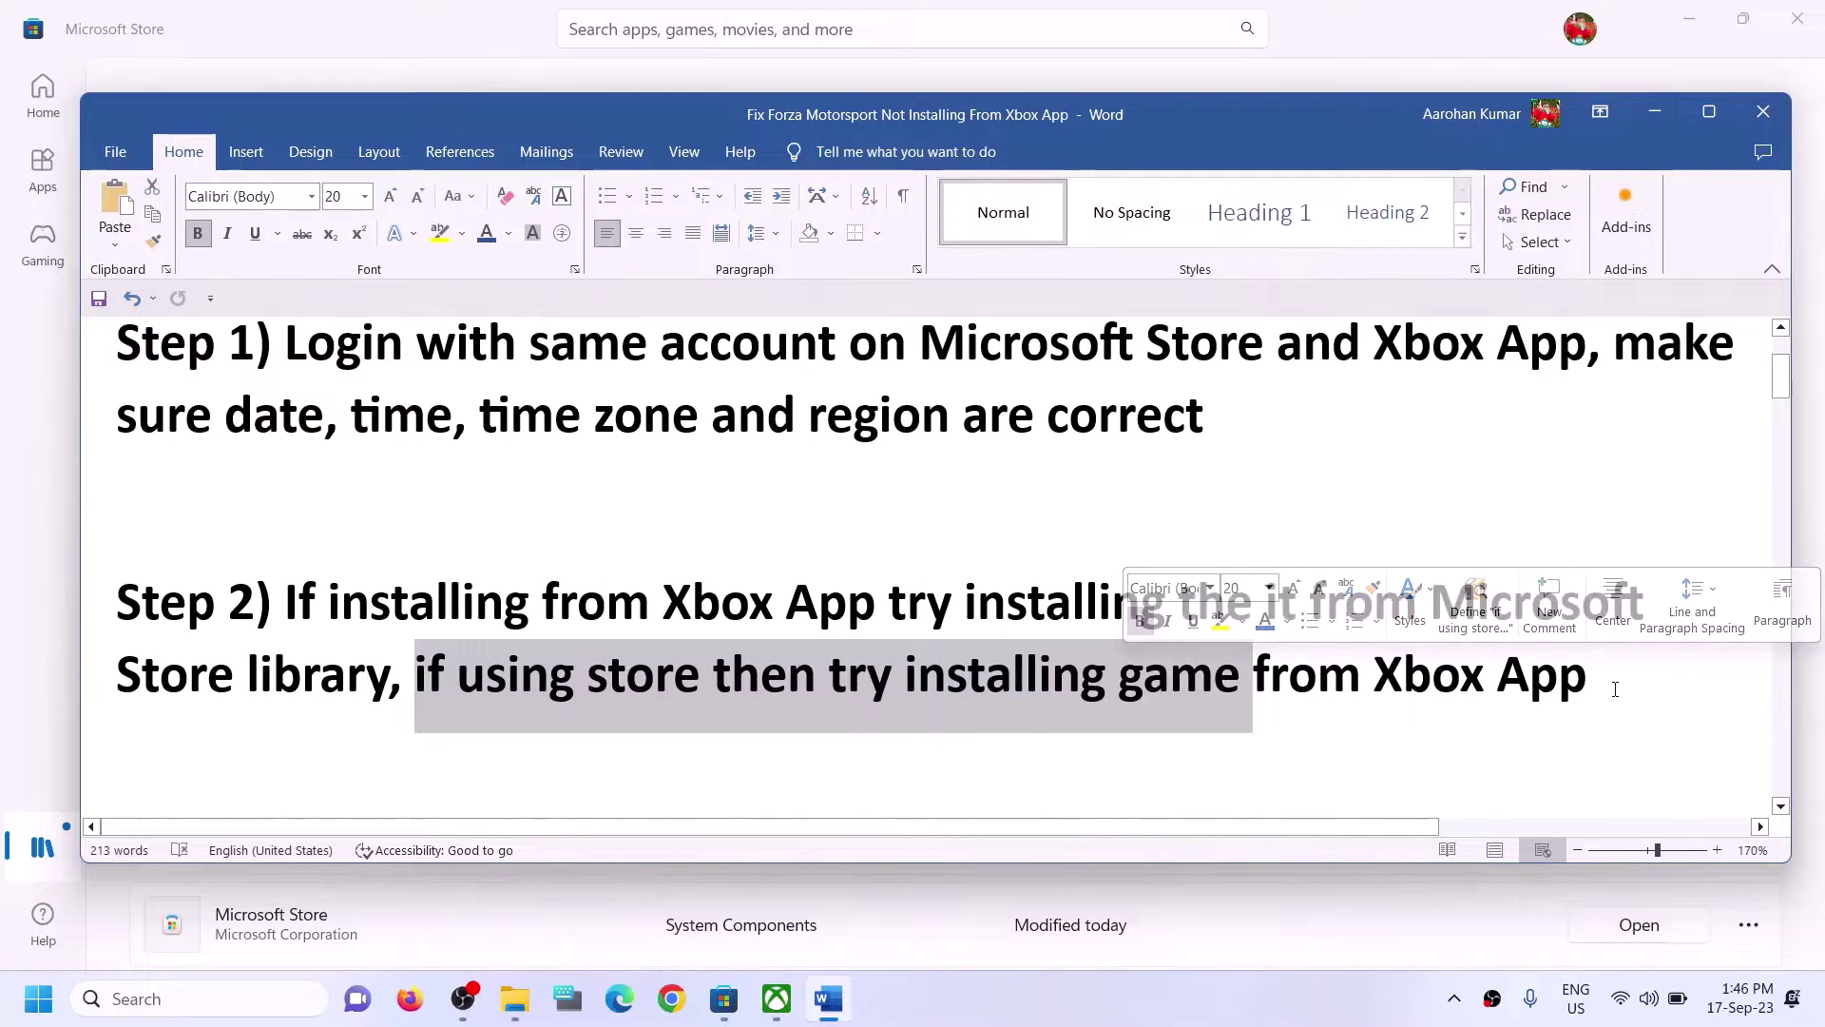
click(701, 673)
drag(449, 666, 708, 673)
drag(907, 674, 1588, 673)
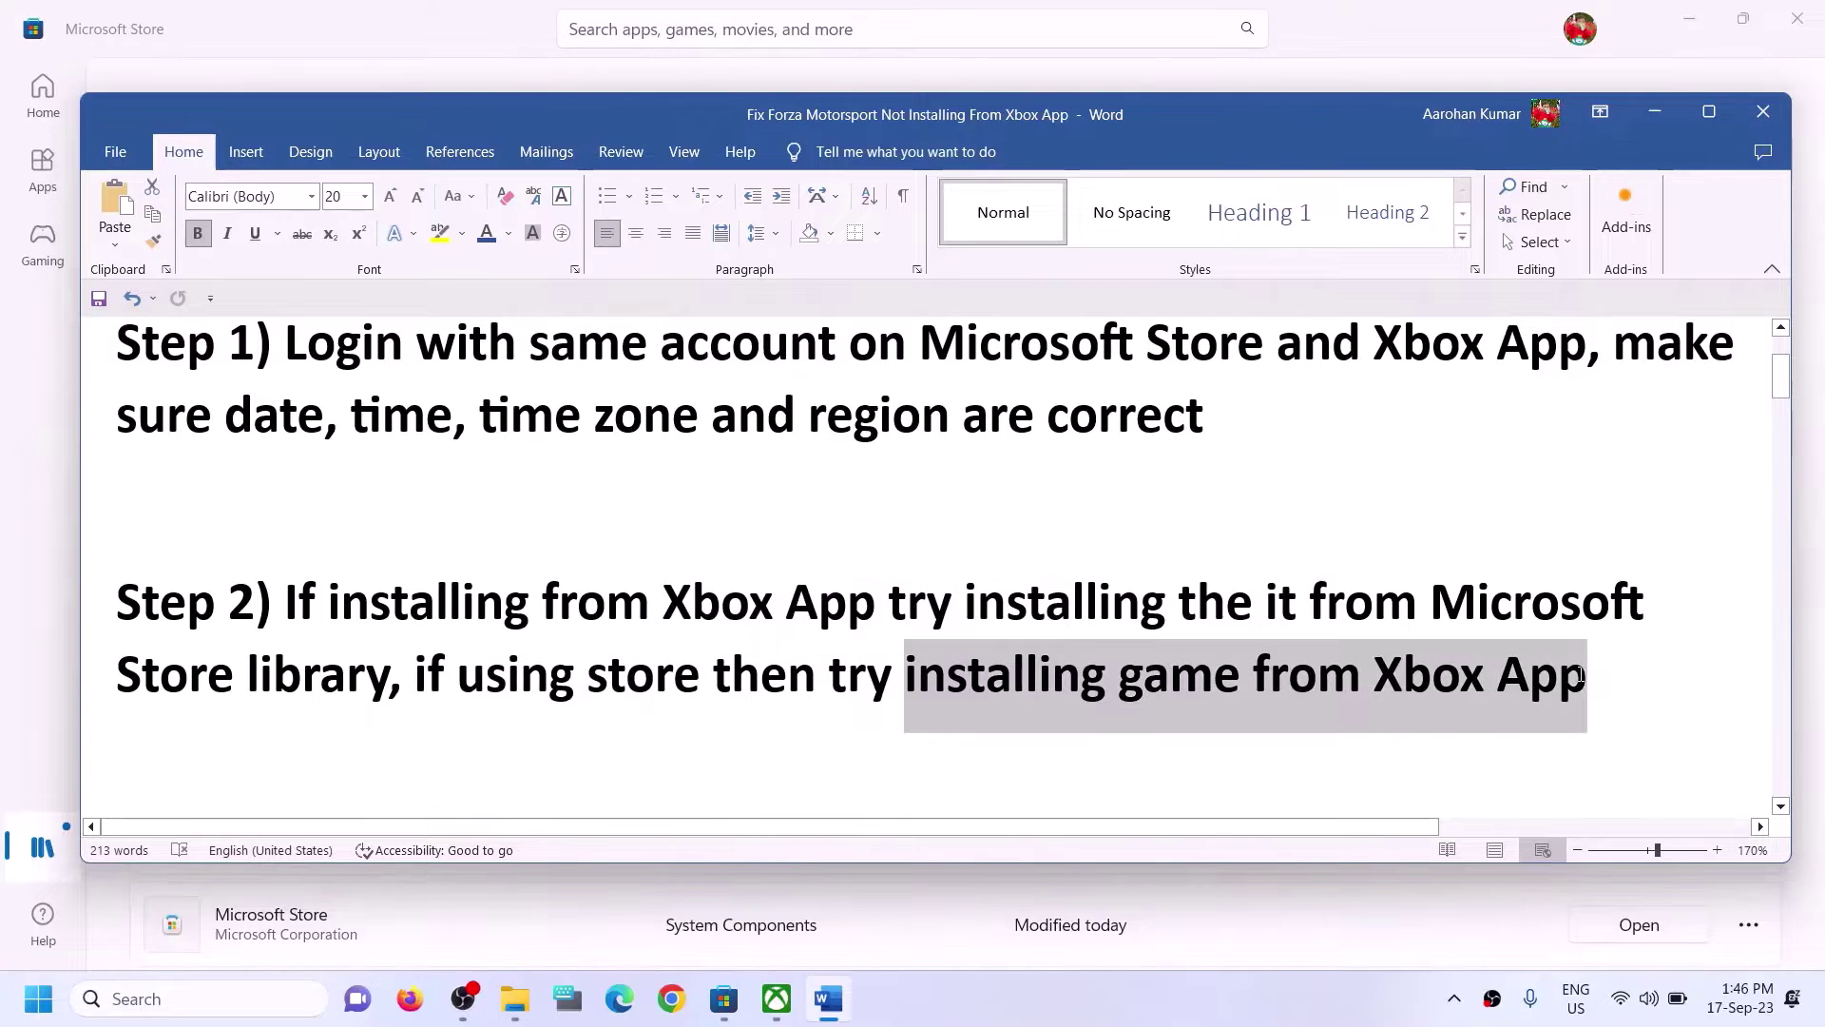
click(655, 675)
click(502, 40)
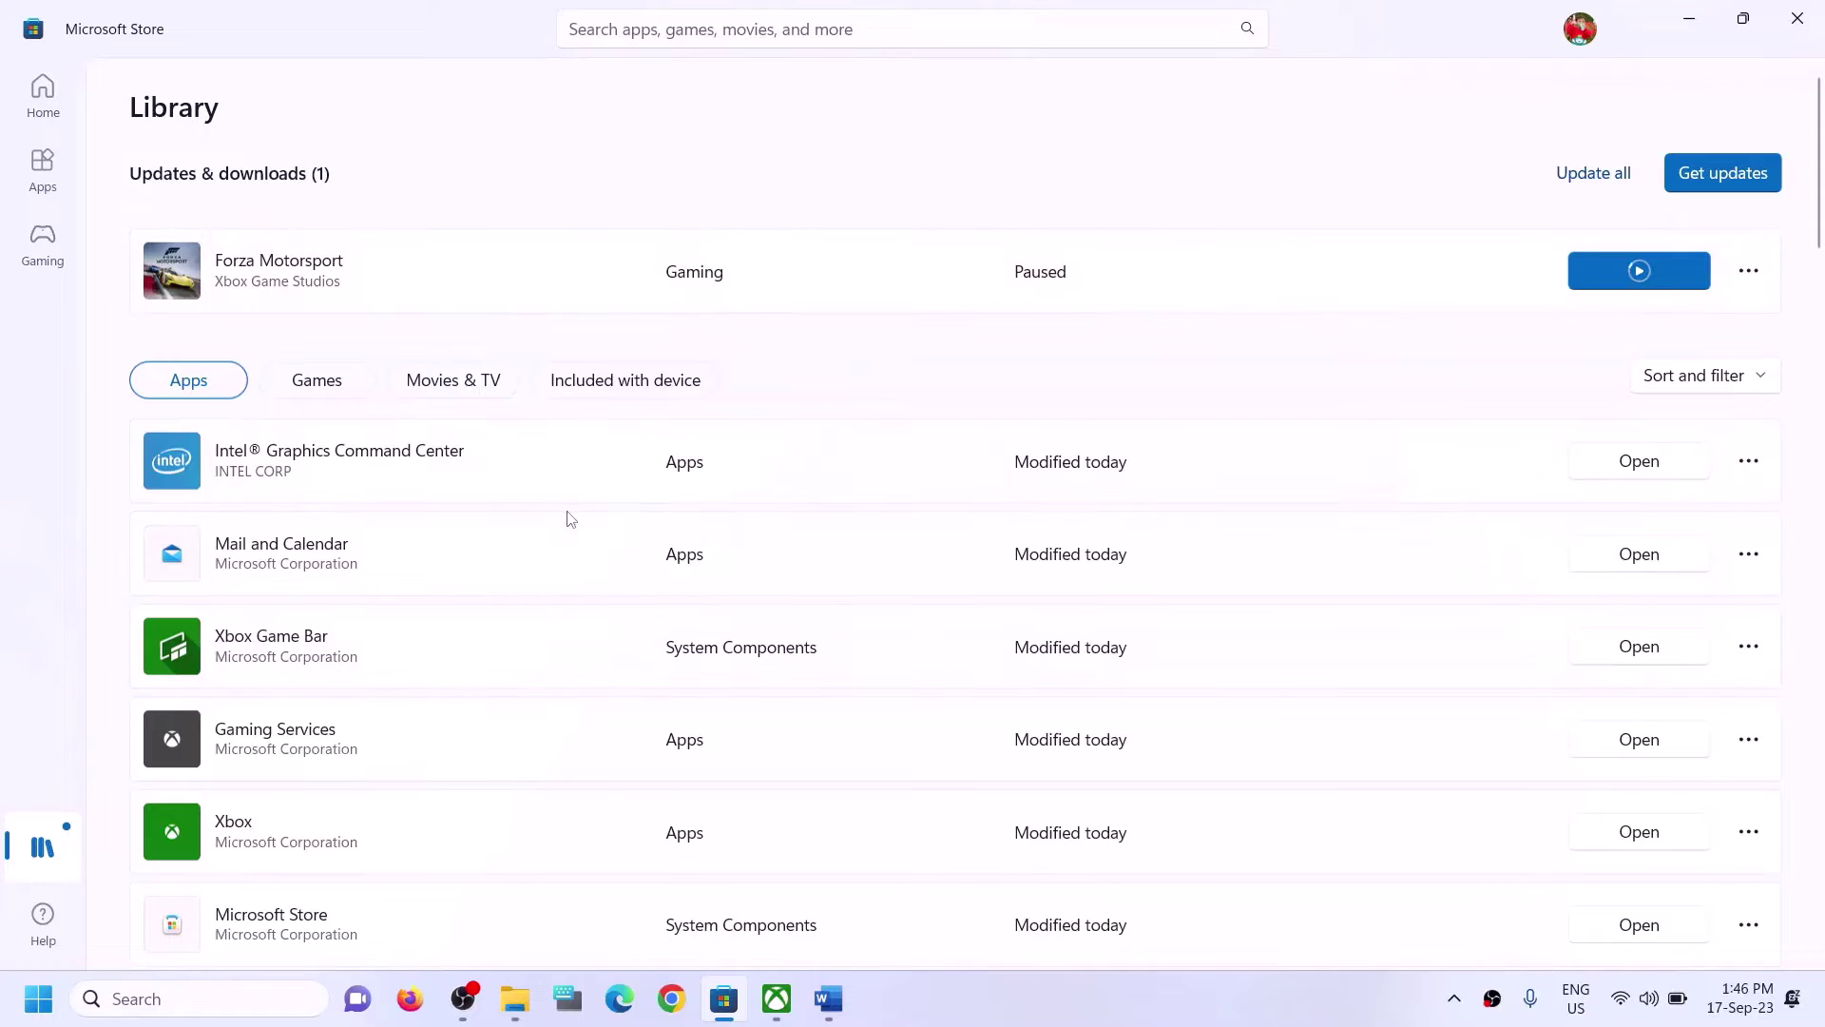
Search the Xbox app for 'forza' and Windows Search for 'xbox'.
click(786, 1004)
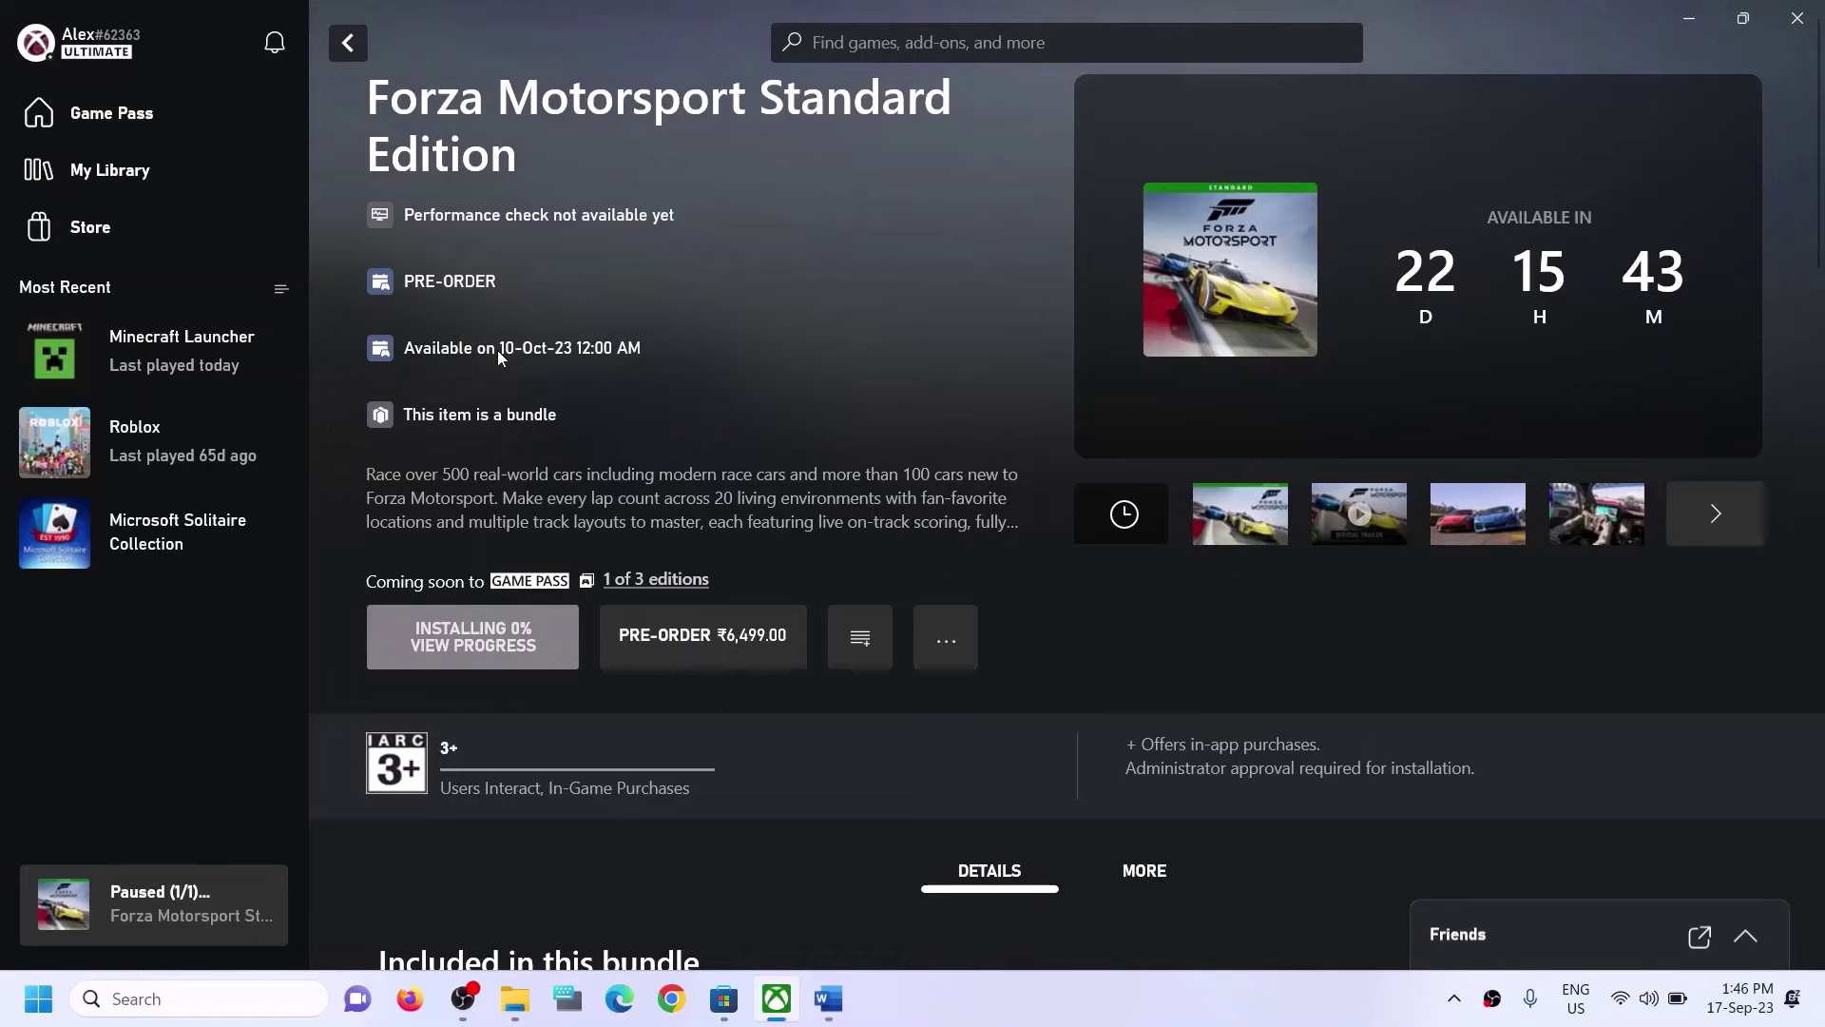
click(945, 42)
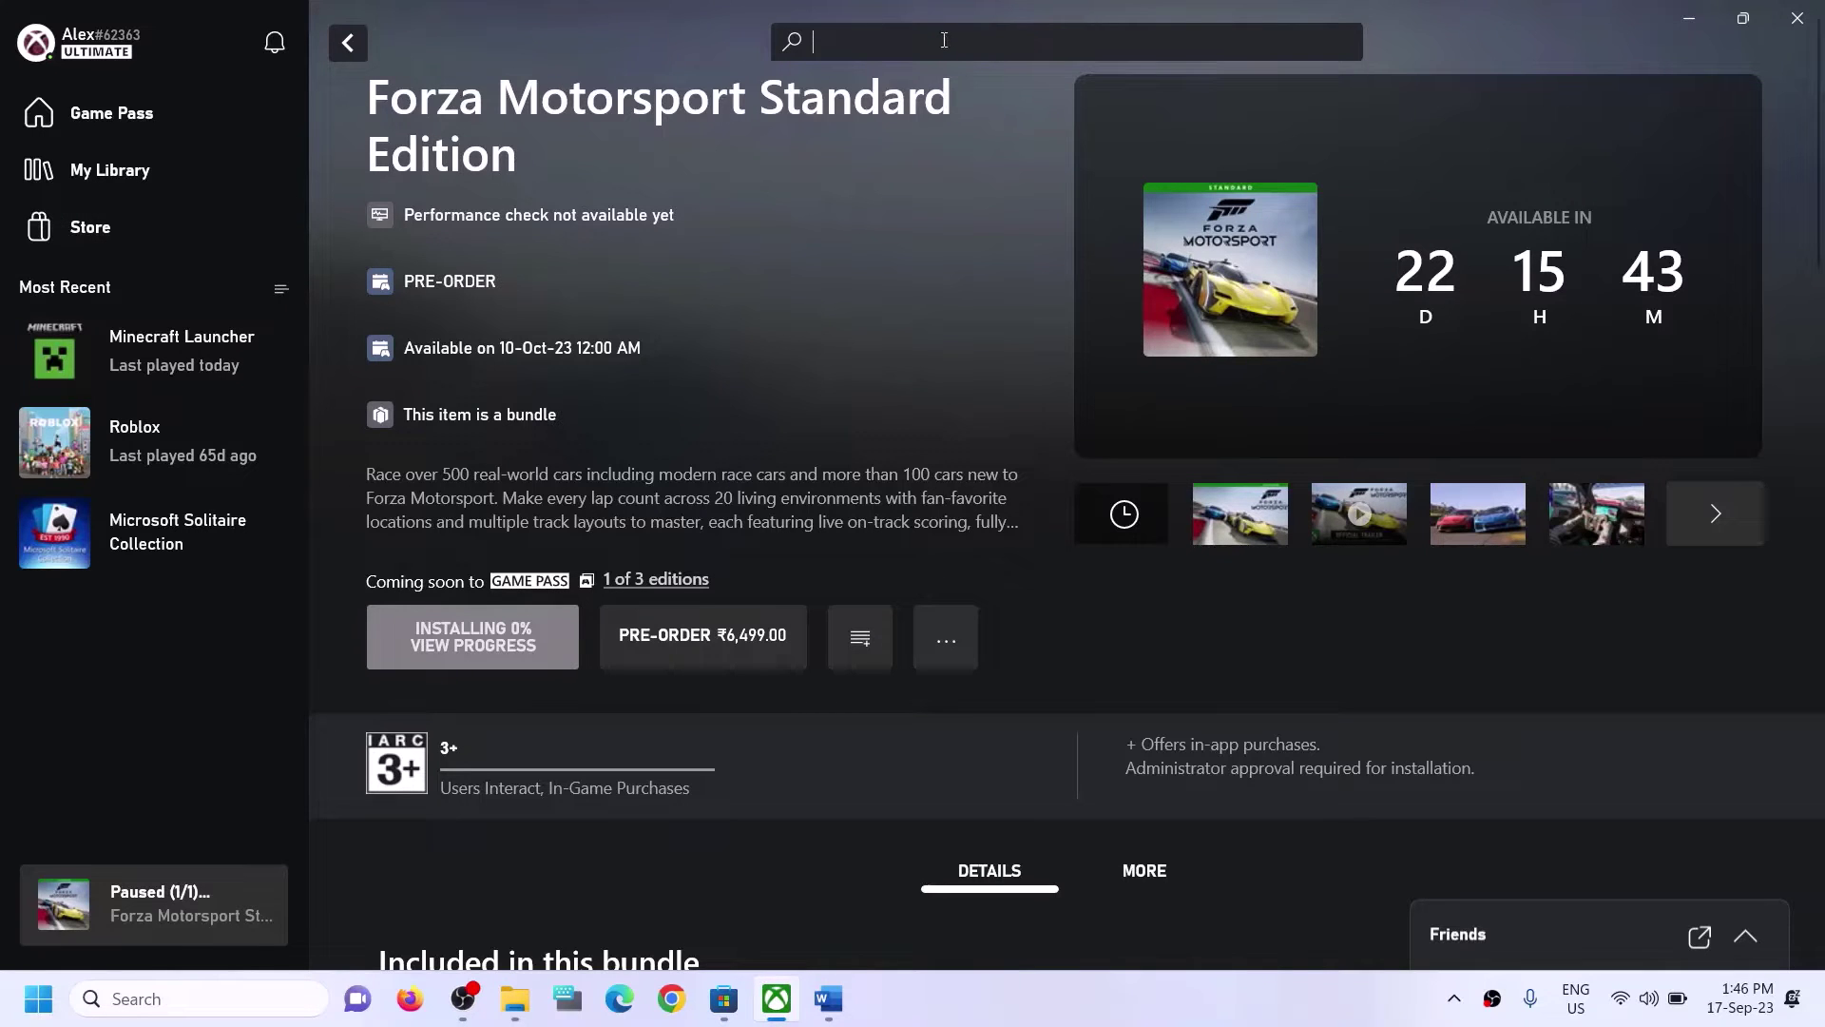
text(forza)
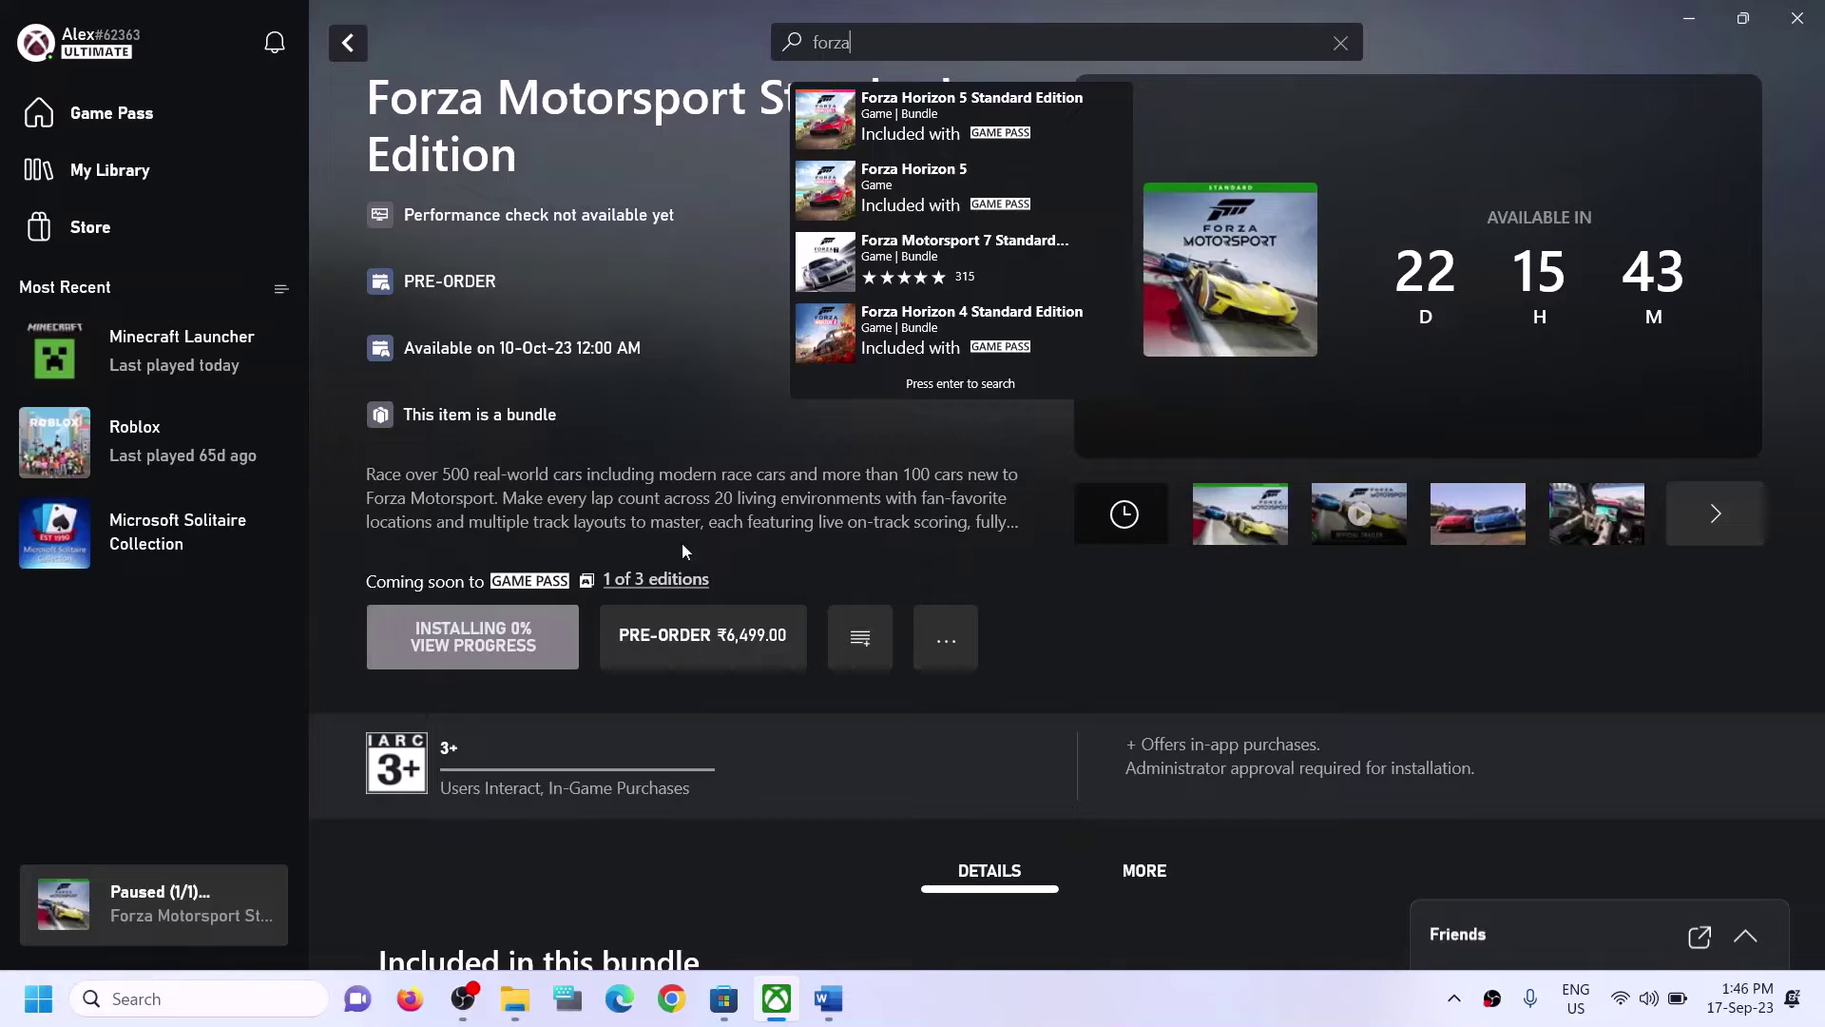
click(749, 407)
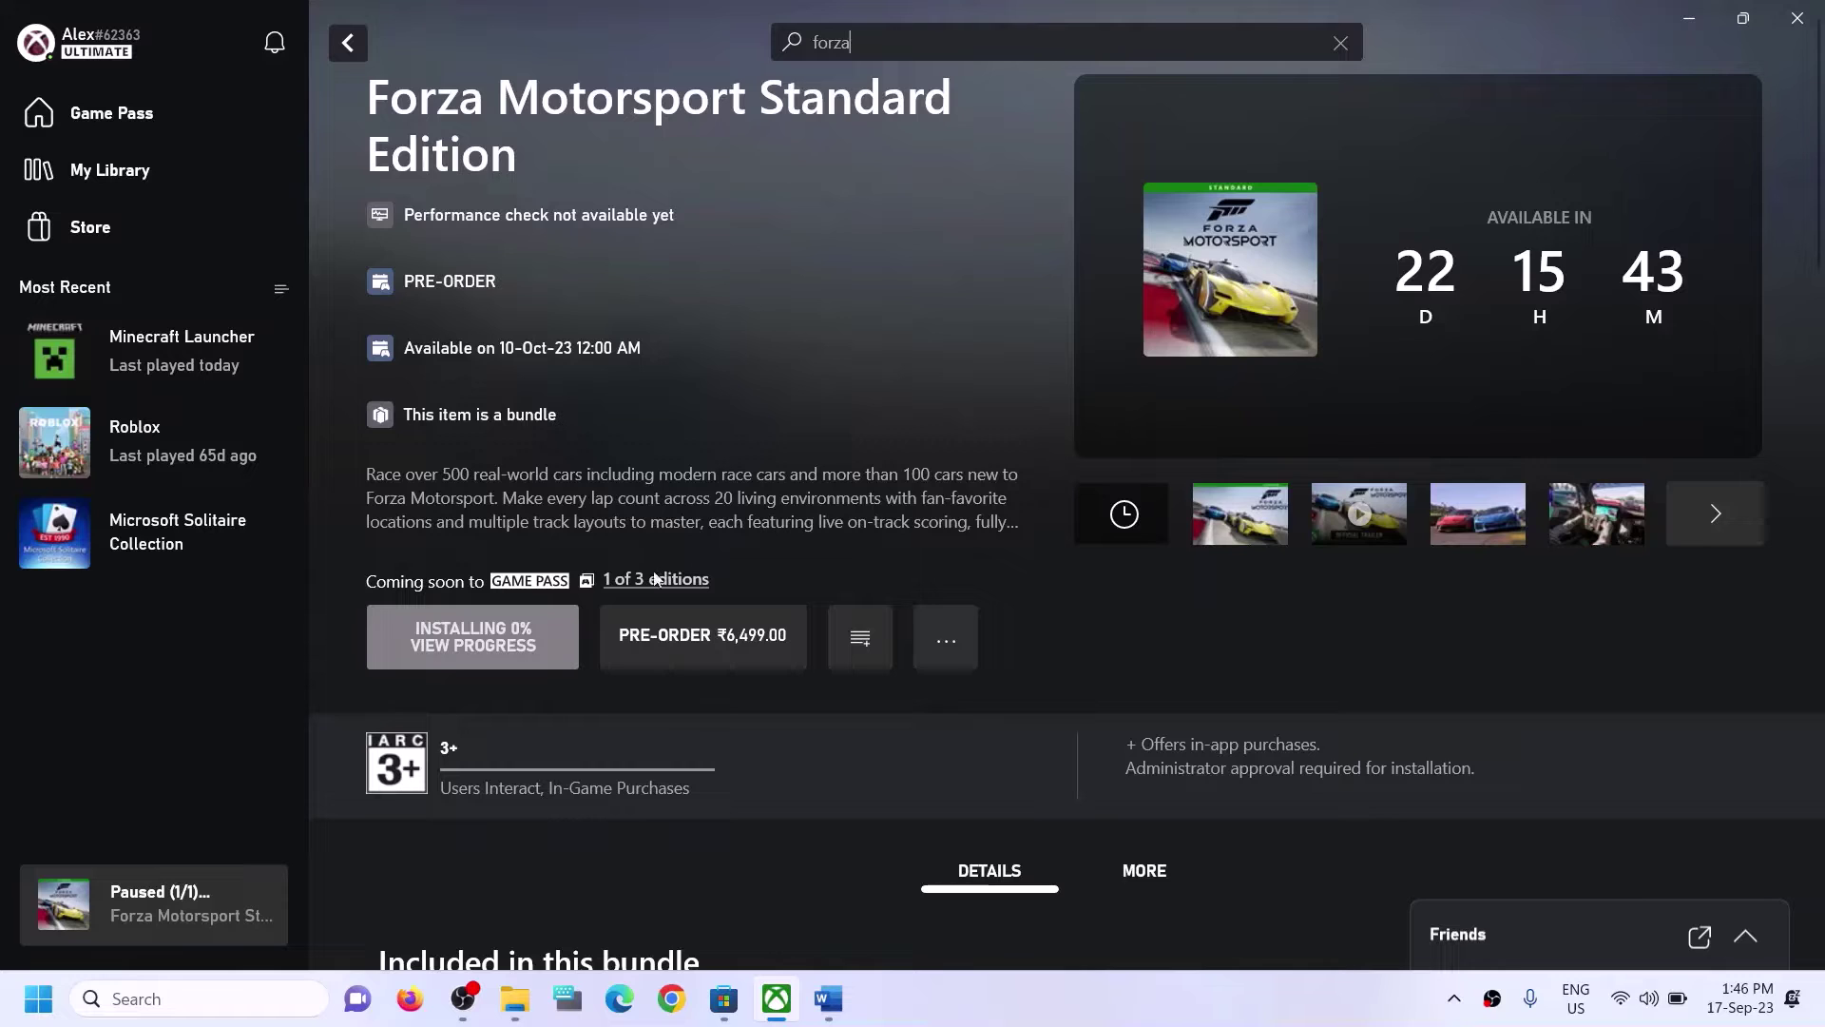
click(207, 1005)
text(xbox)
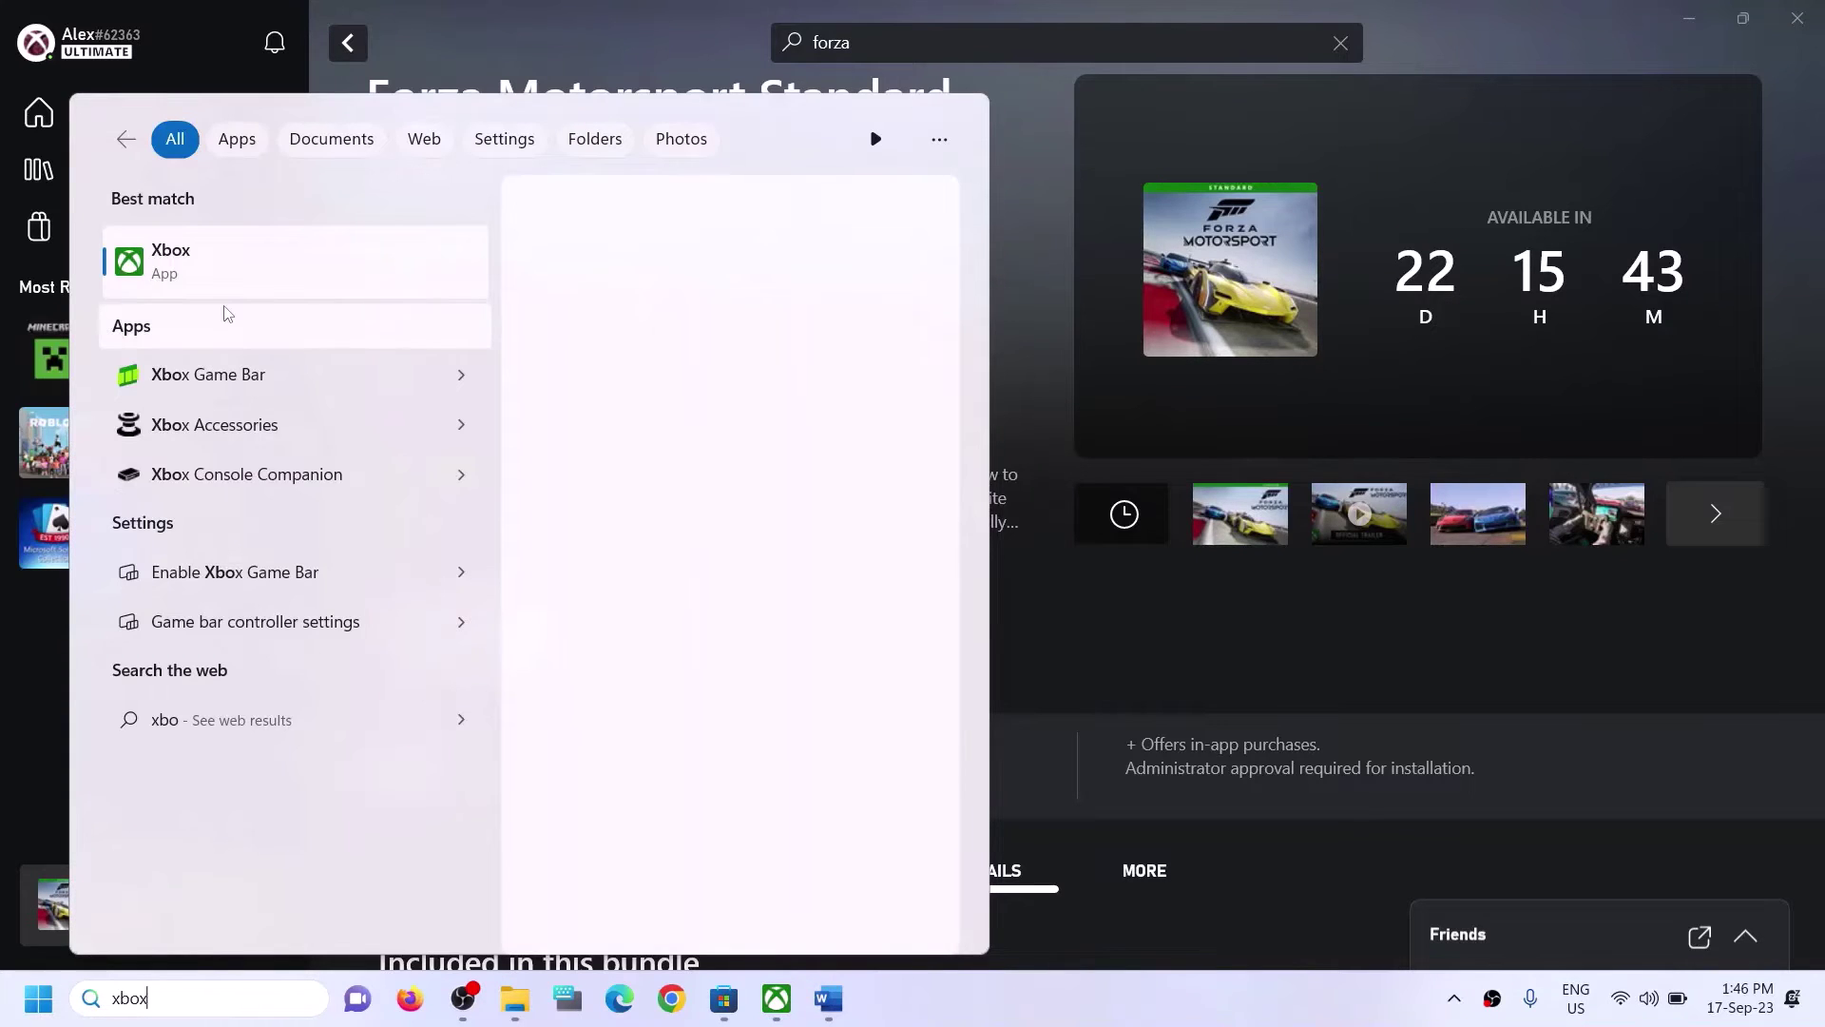
click(1023, 242)
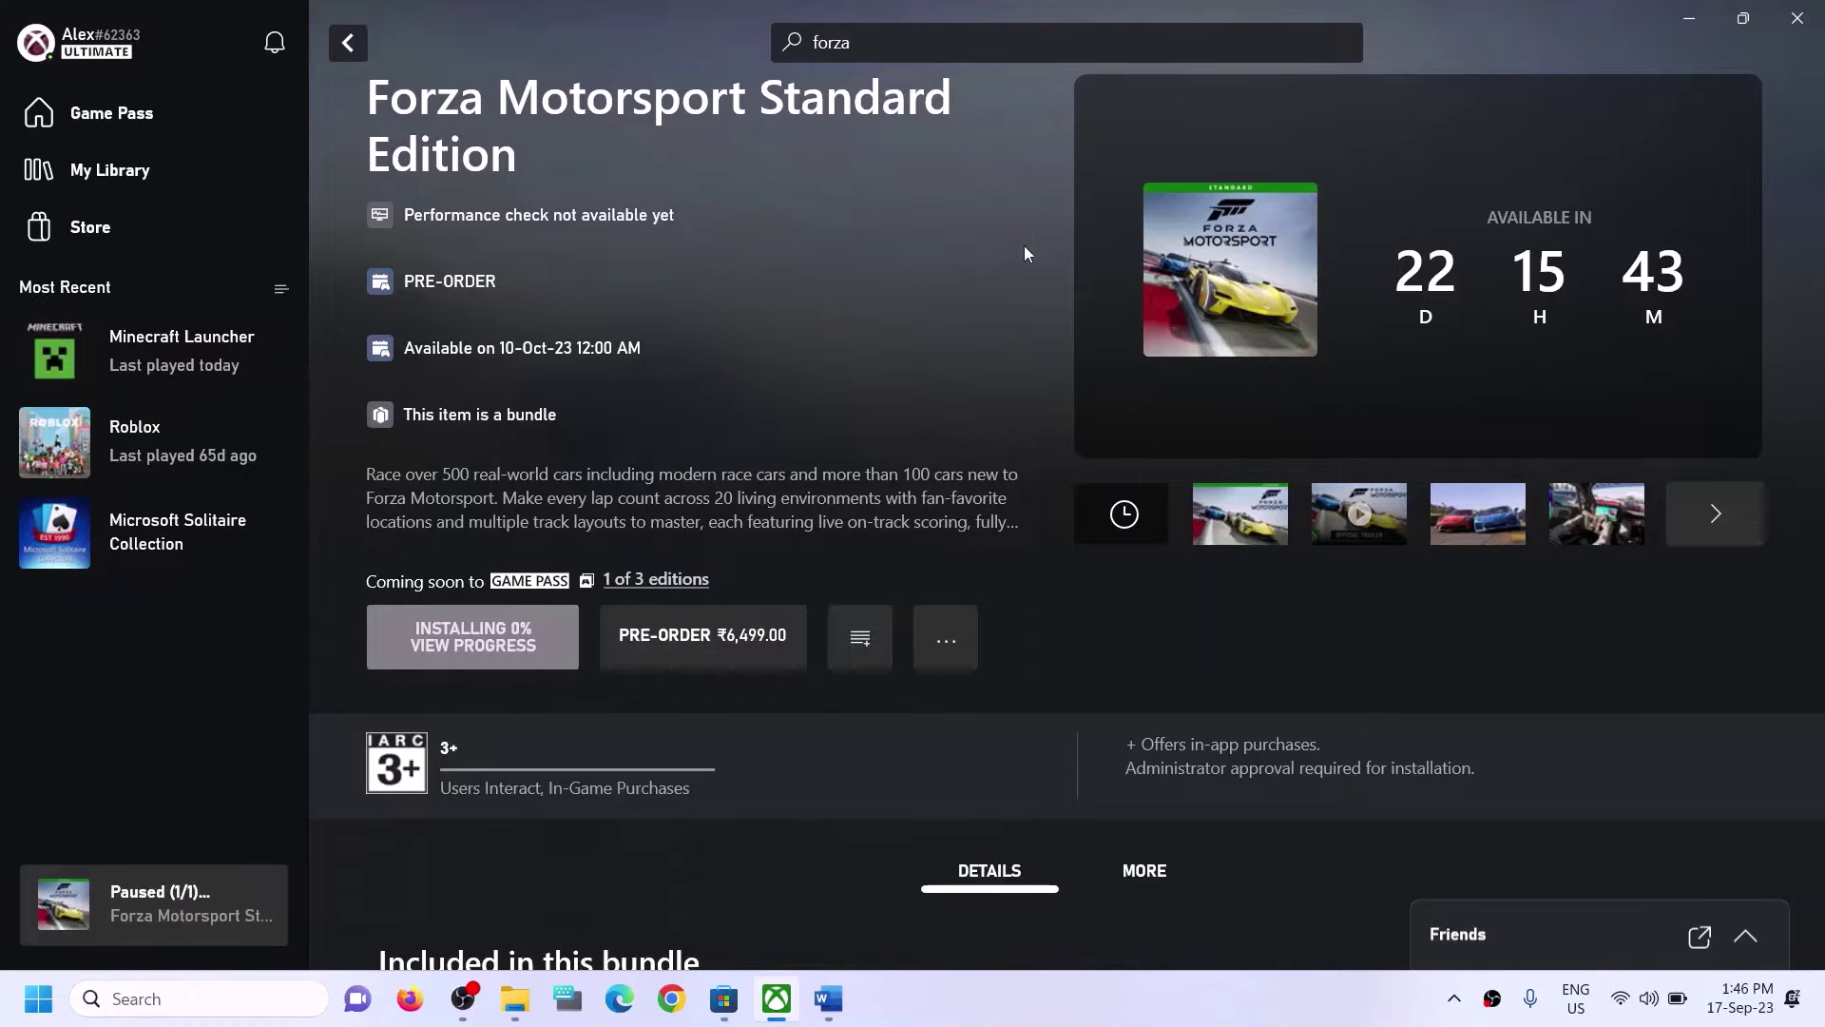
Copy the Step 3 PowerShell re-register command from the Word guide.
click(828, 998)
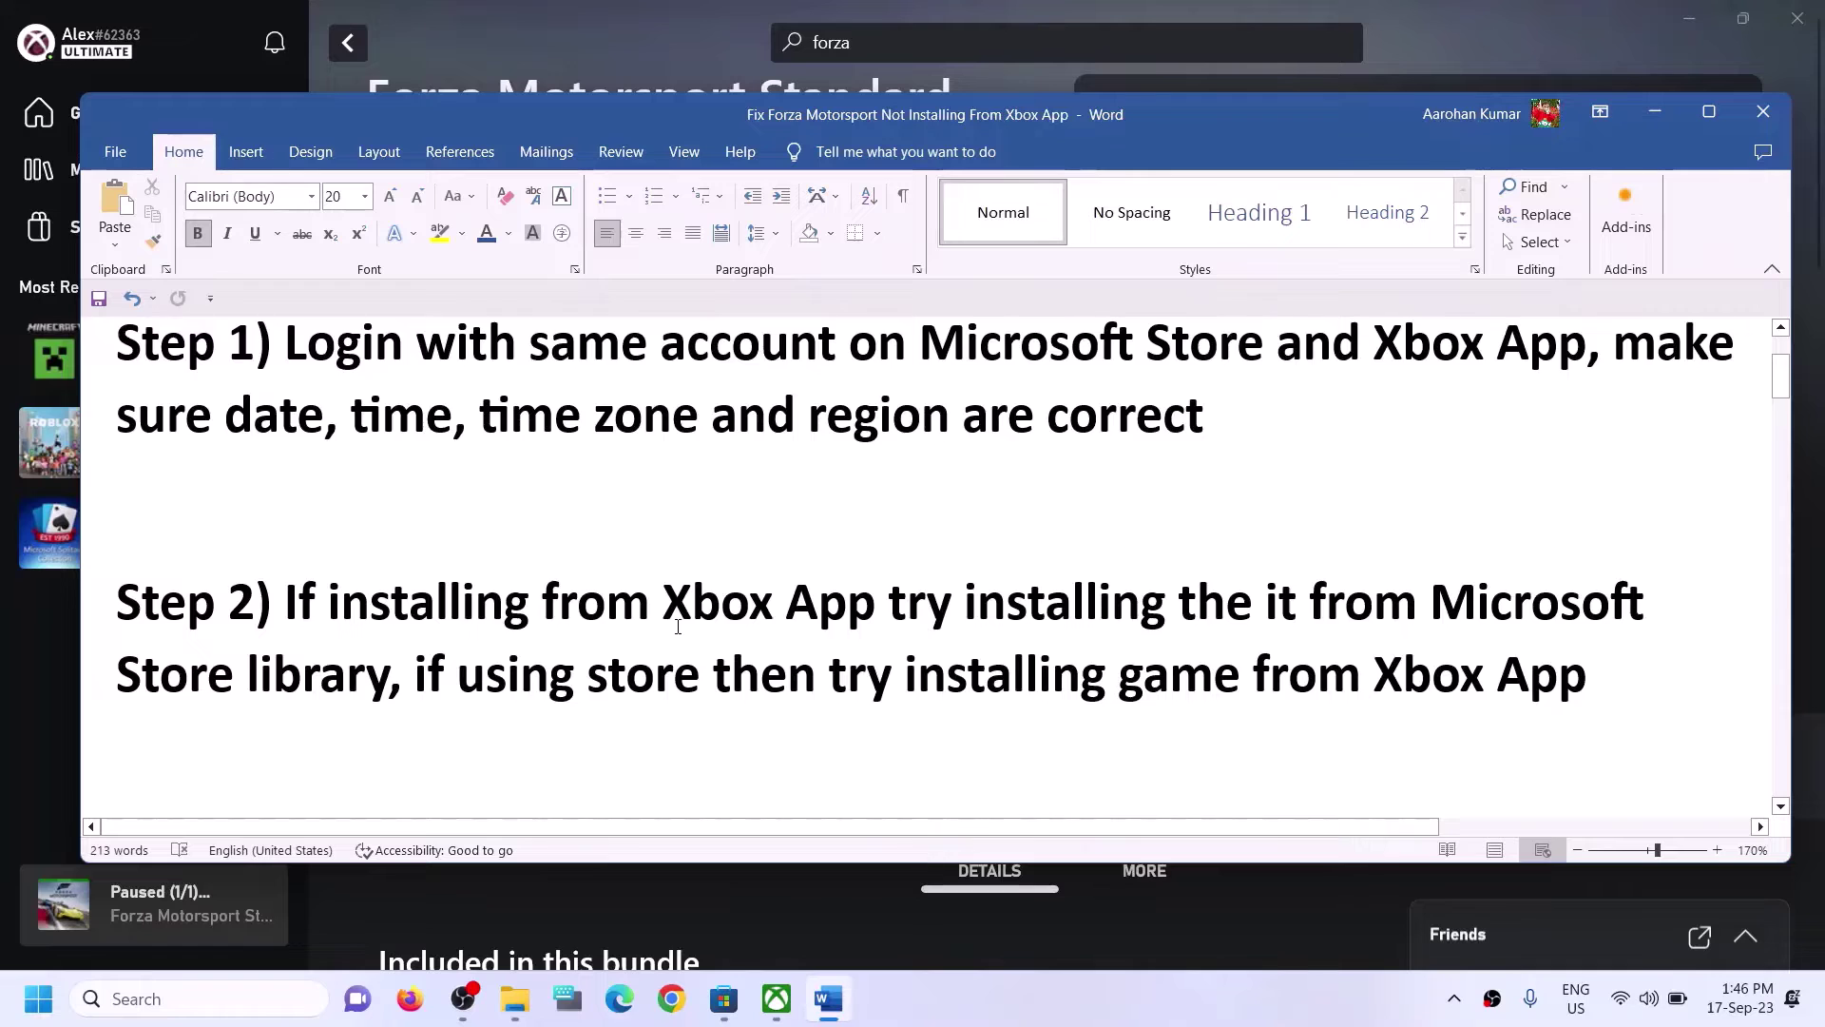
scroll(671, 626, down, 3)
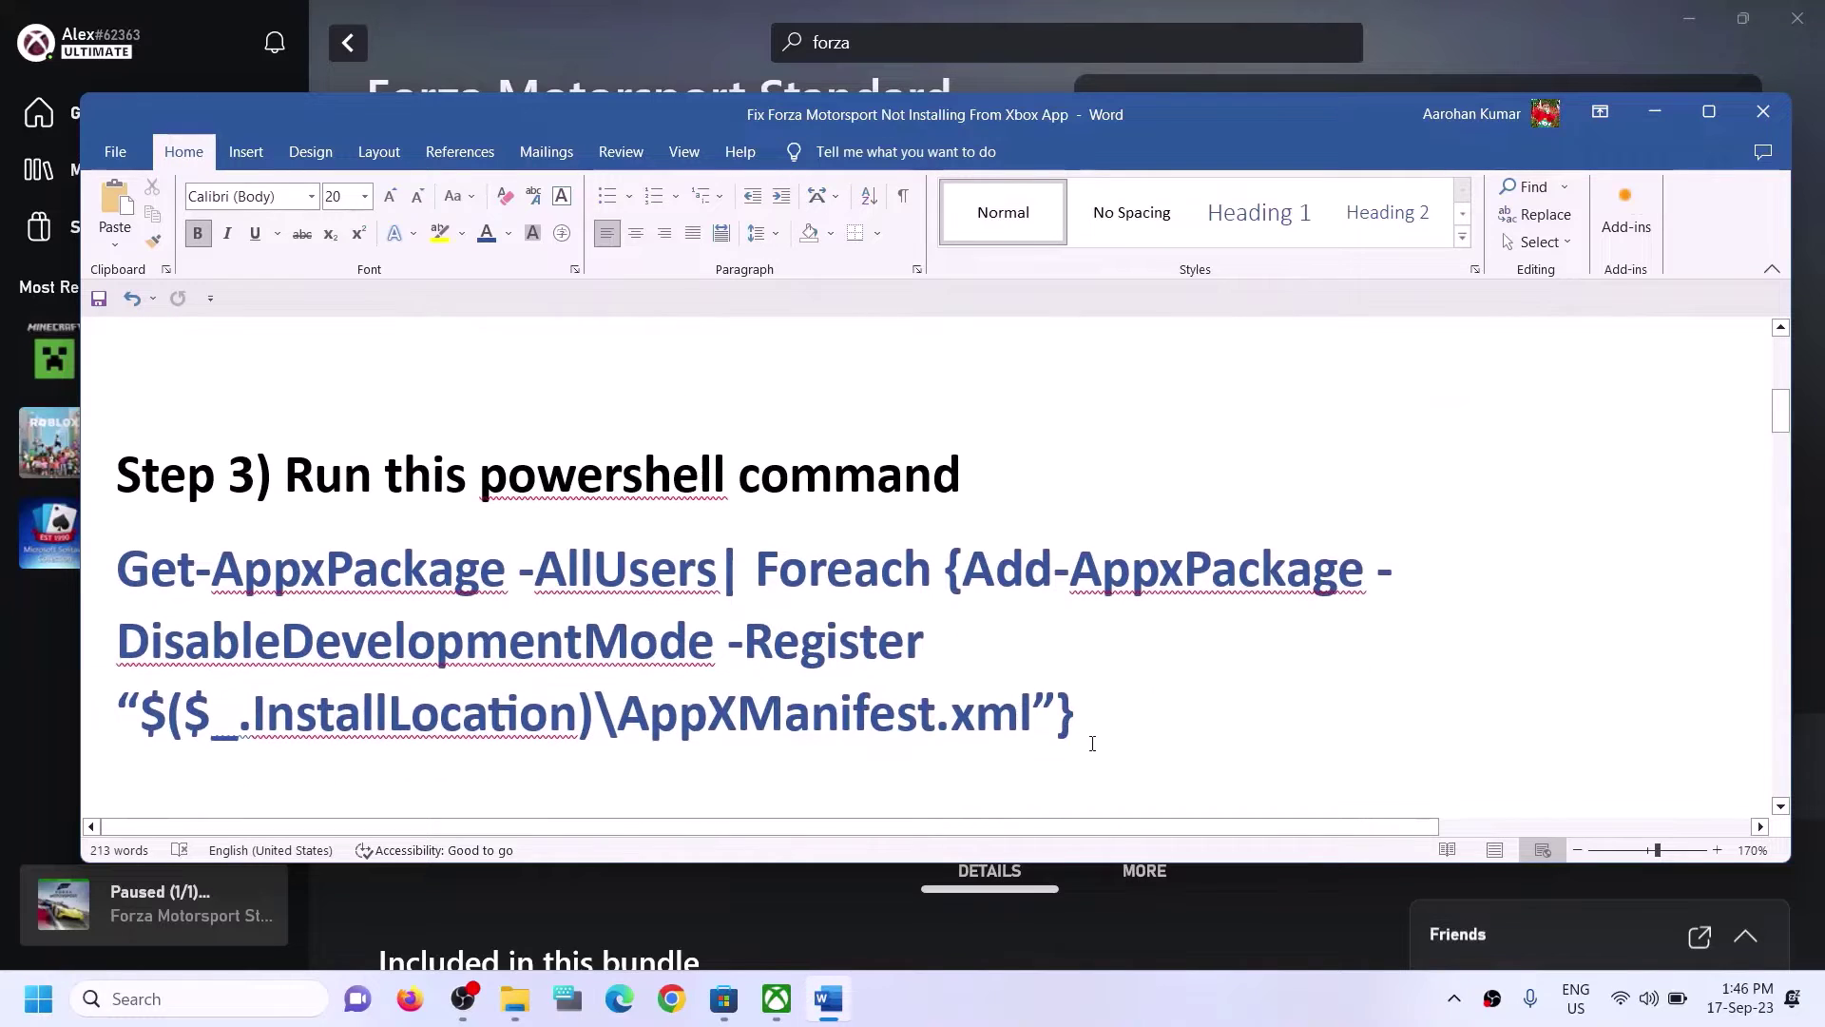
drag(1093, 743, 179, 595)
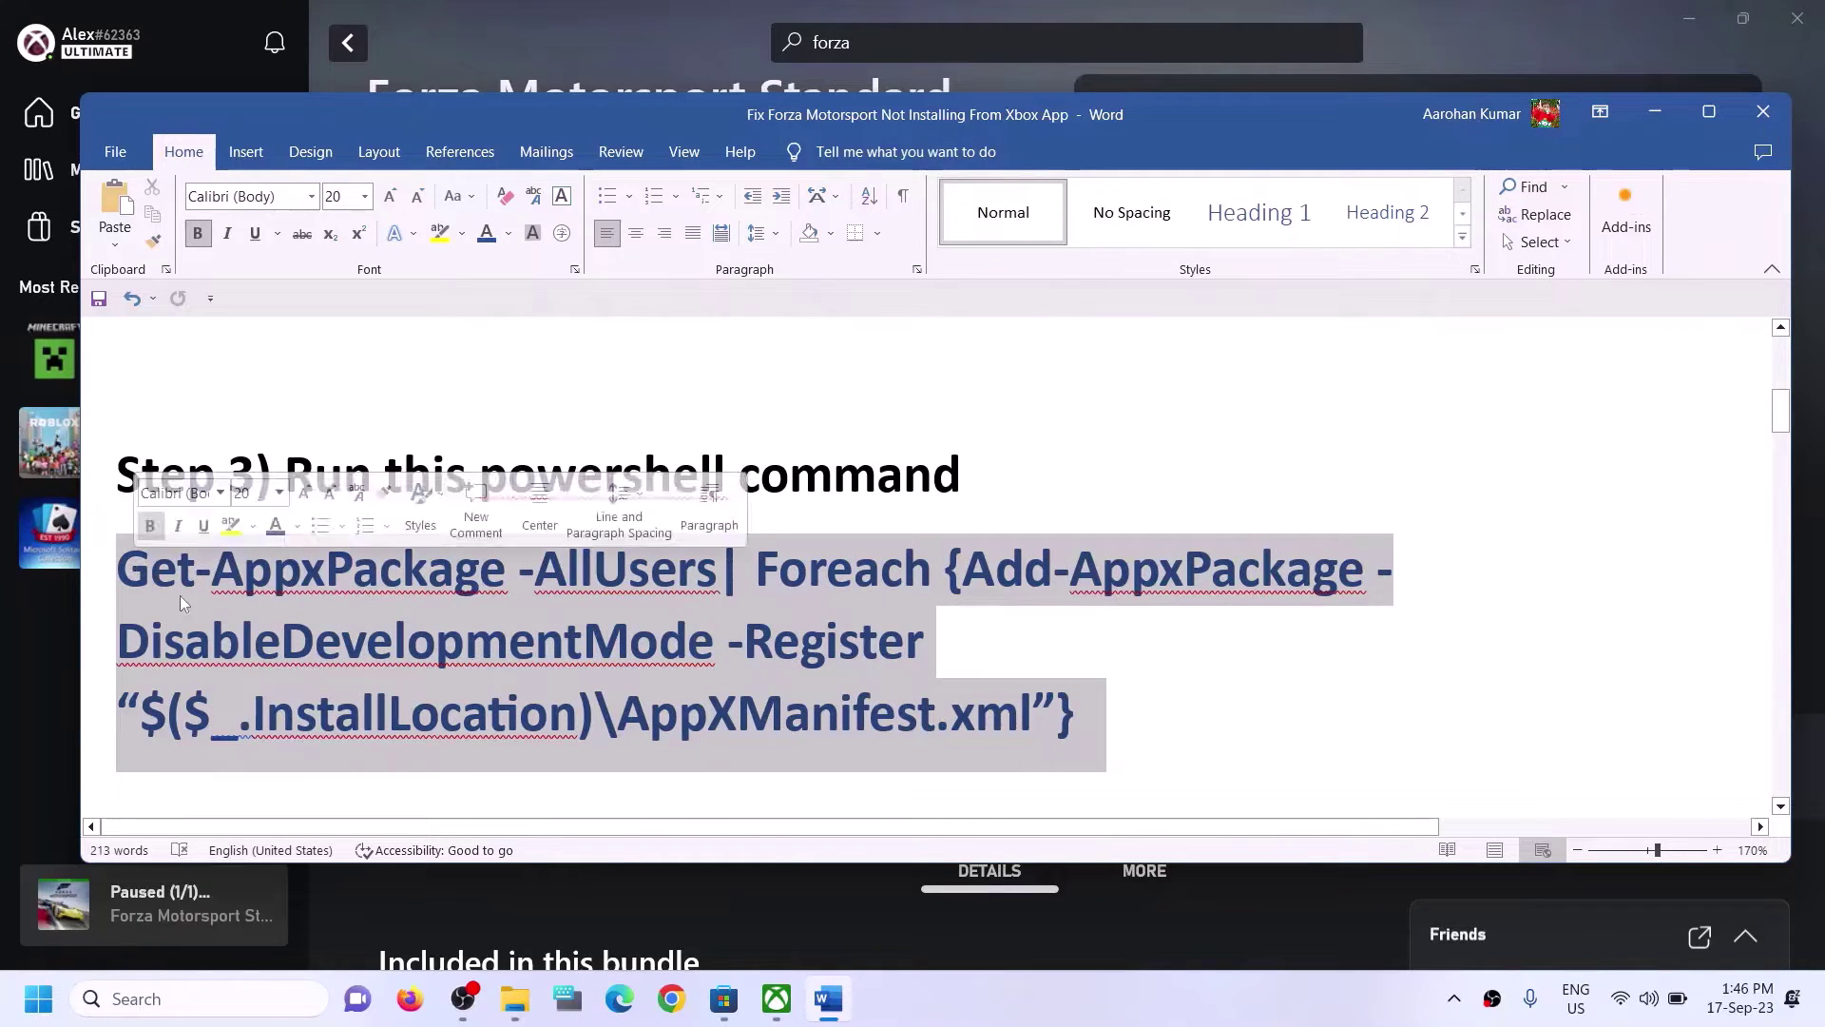
right_click(196, 603)
click(228, 317)
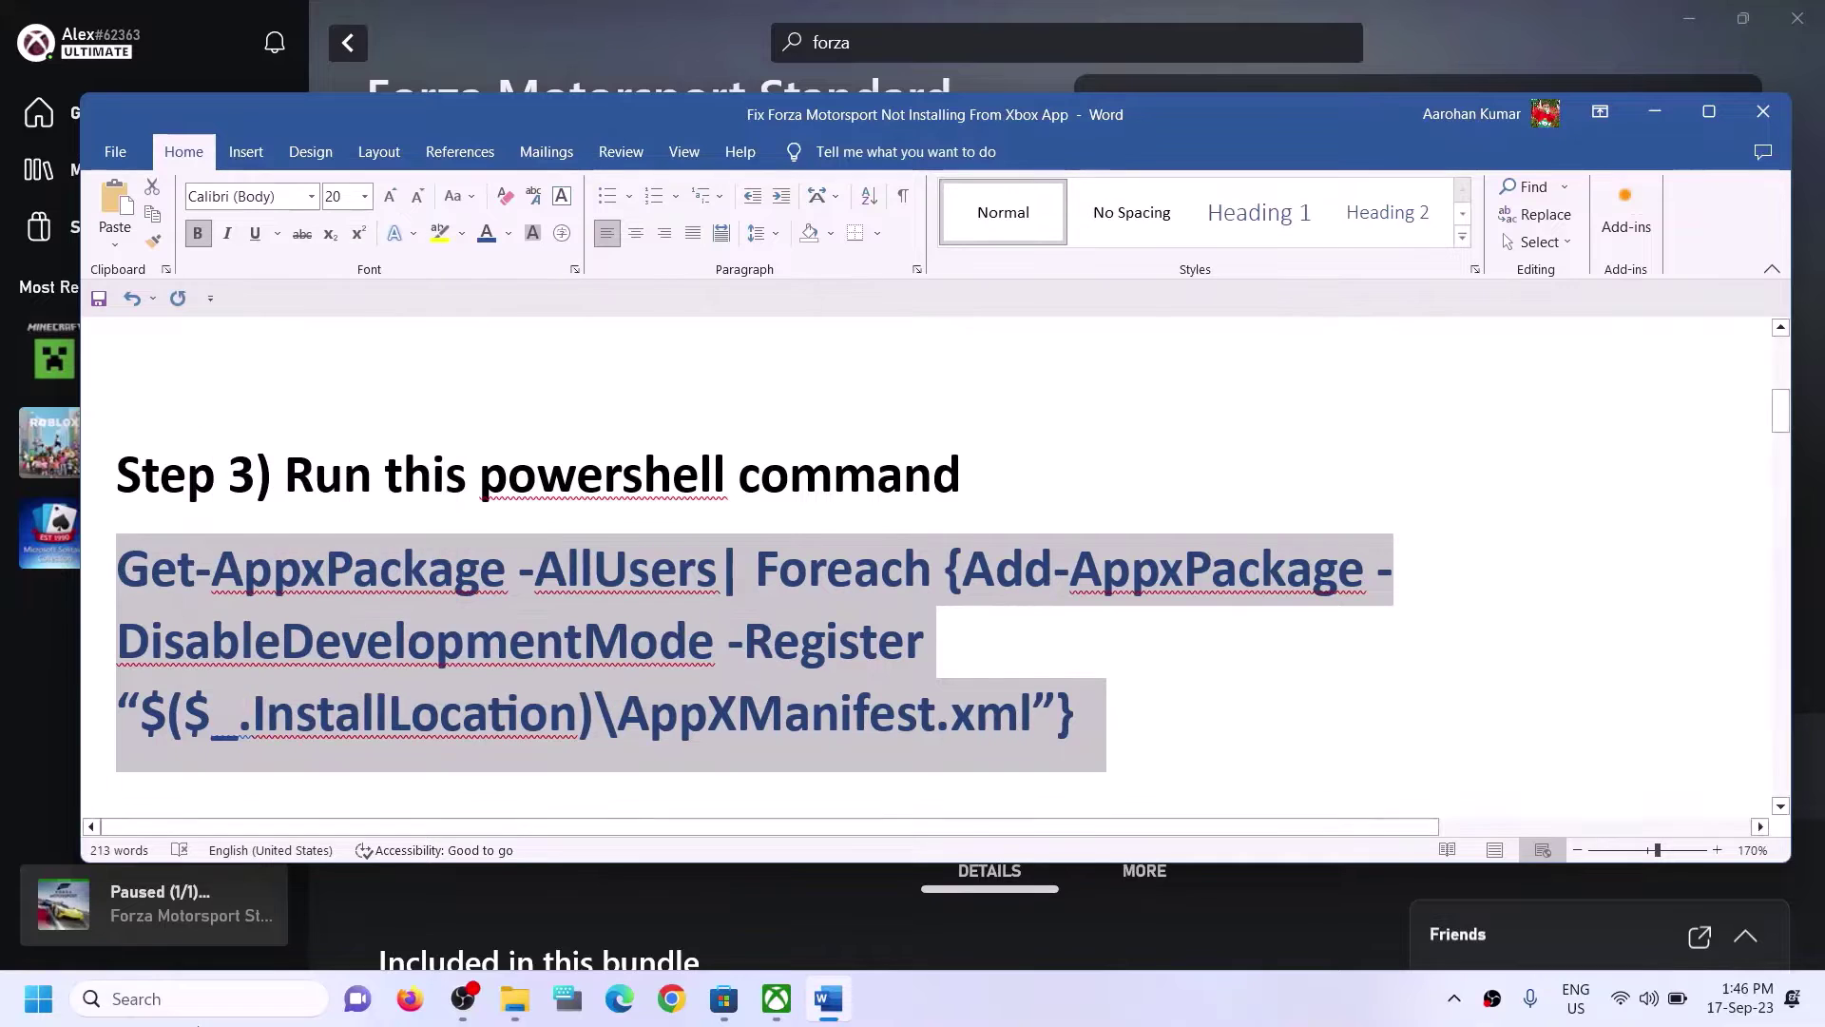
click(187, 1000)
Launch Windows PowerShell as administrator from a 'powershell' search.
text(po)
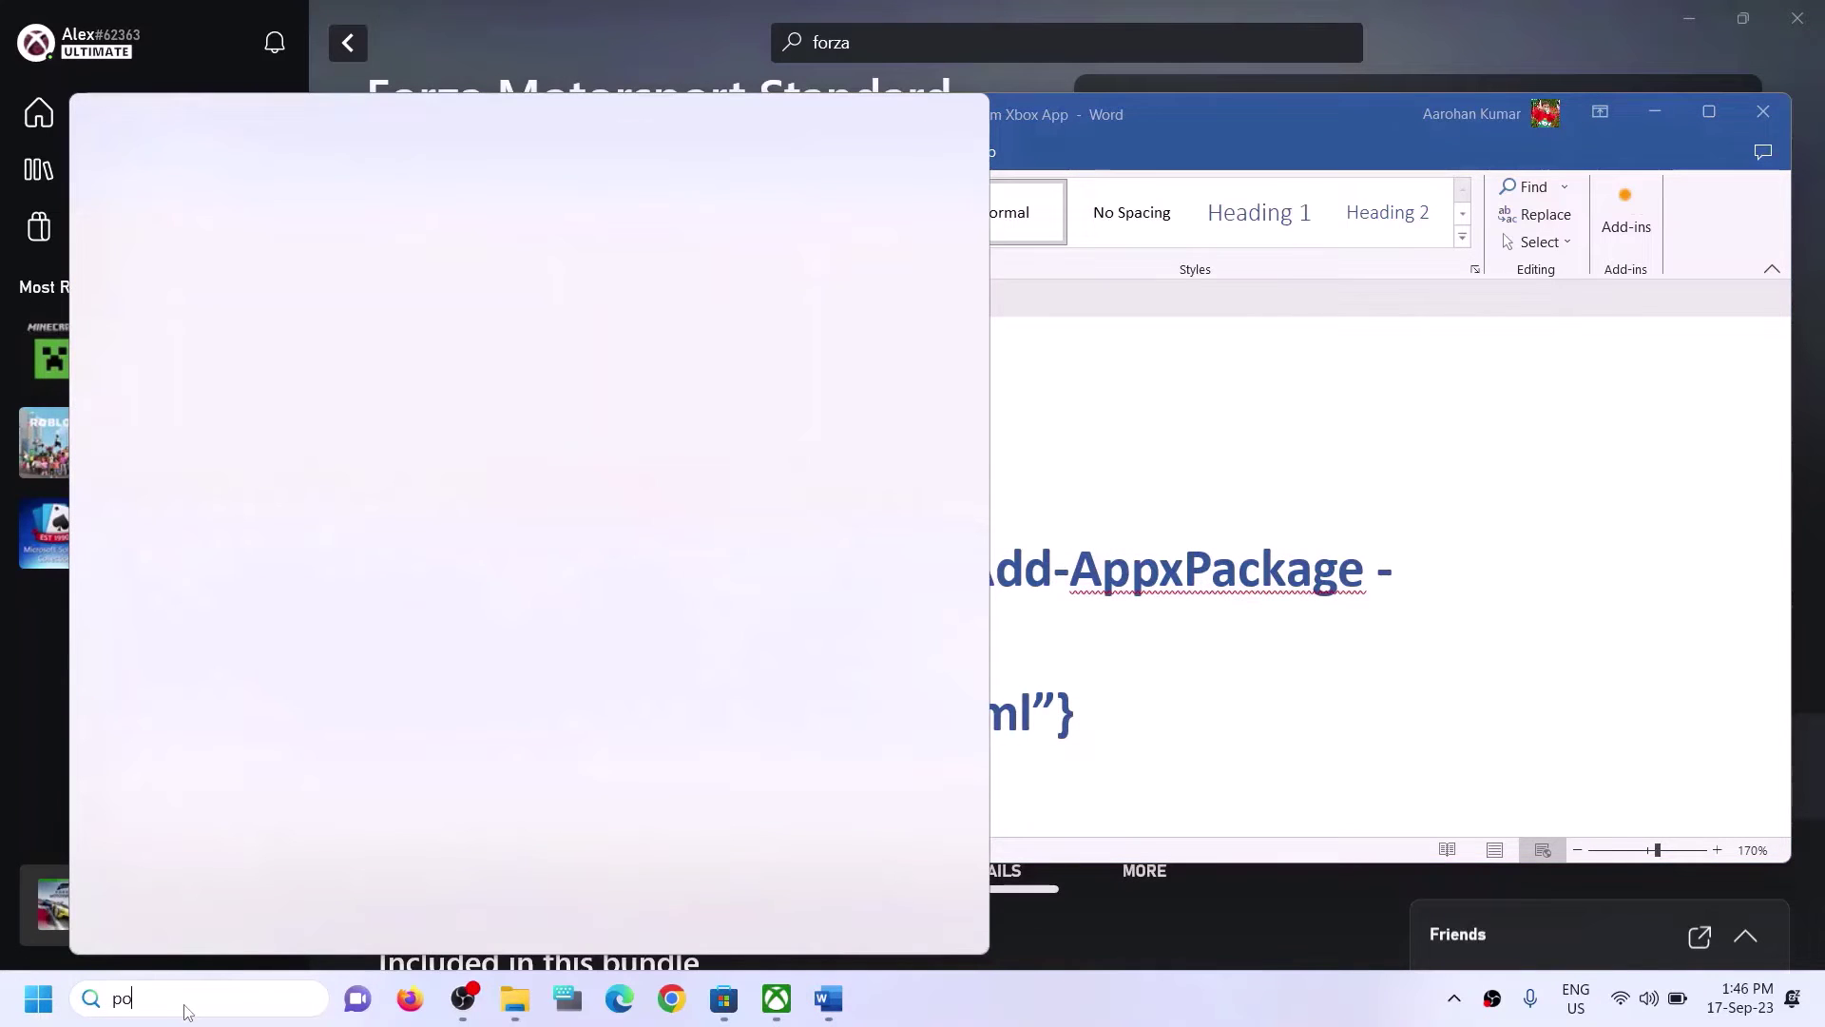
text(wershell)
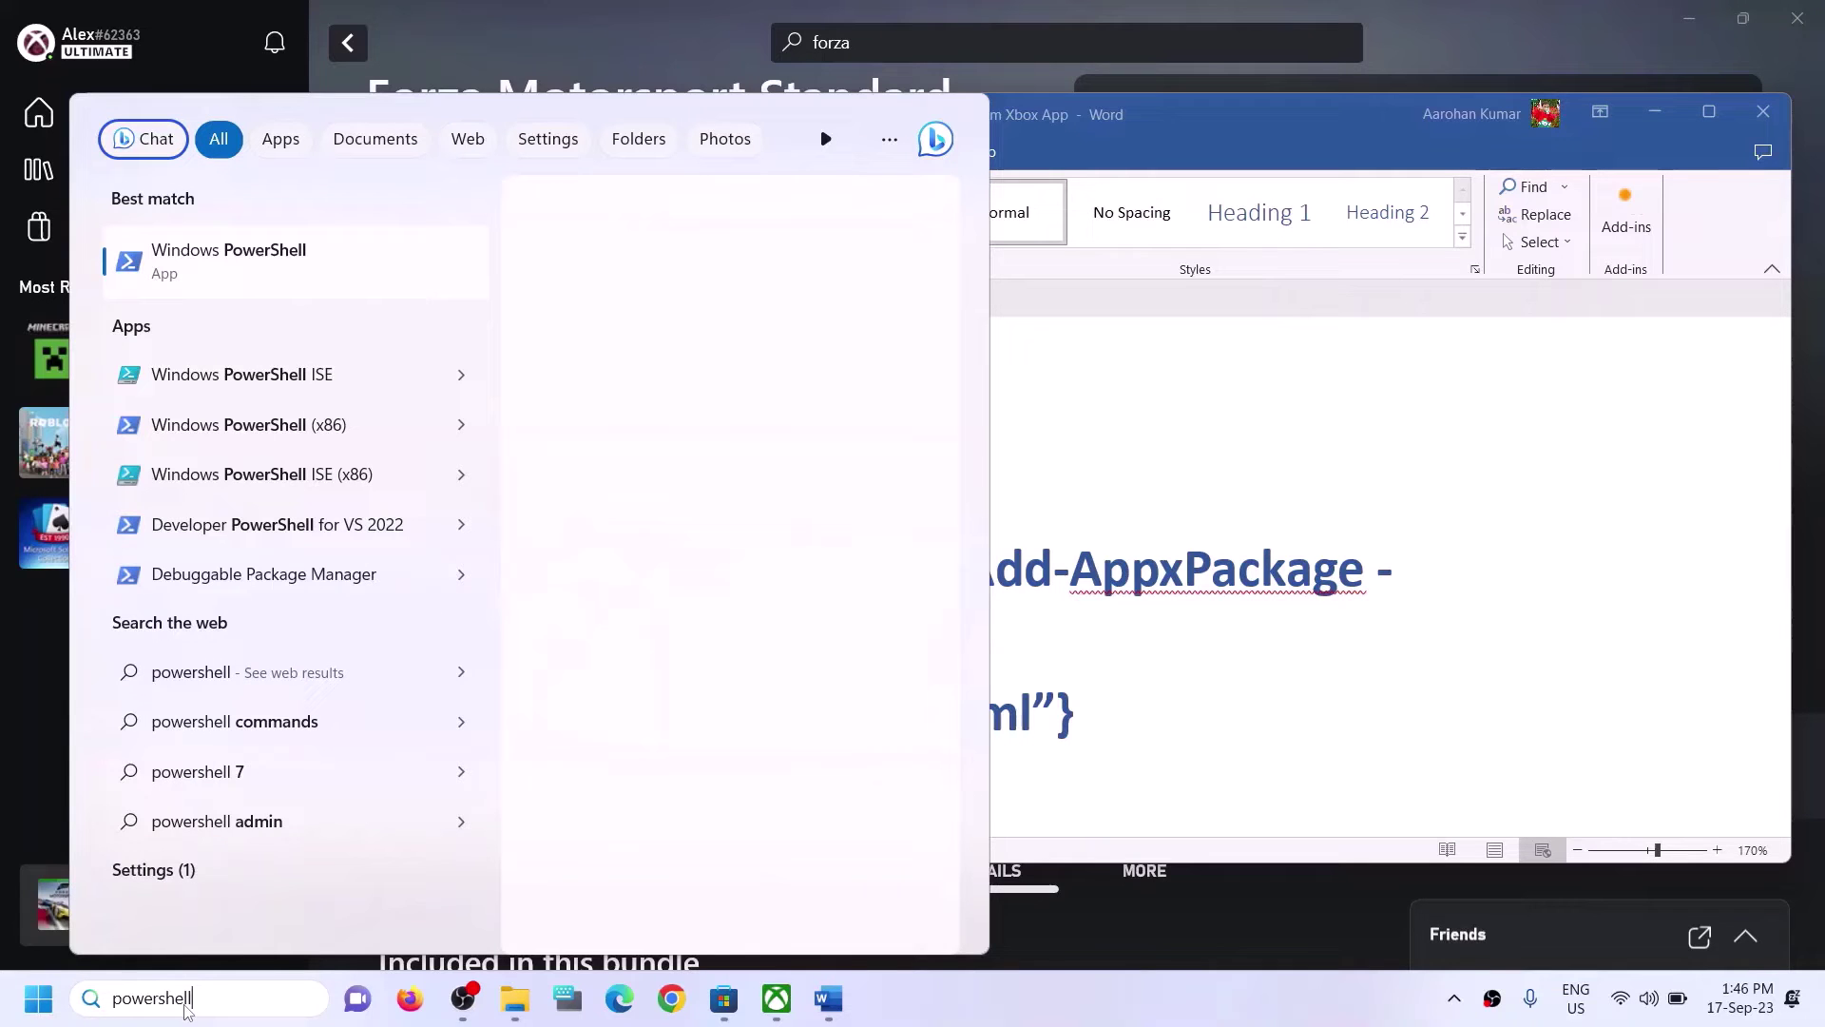
right_click(408, 299)
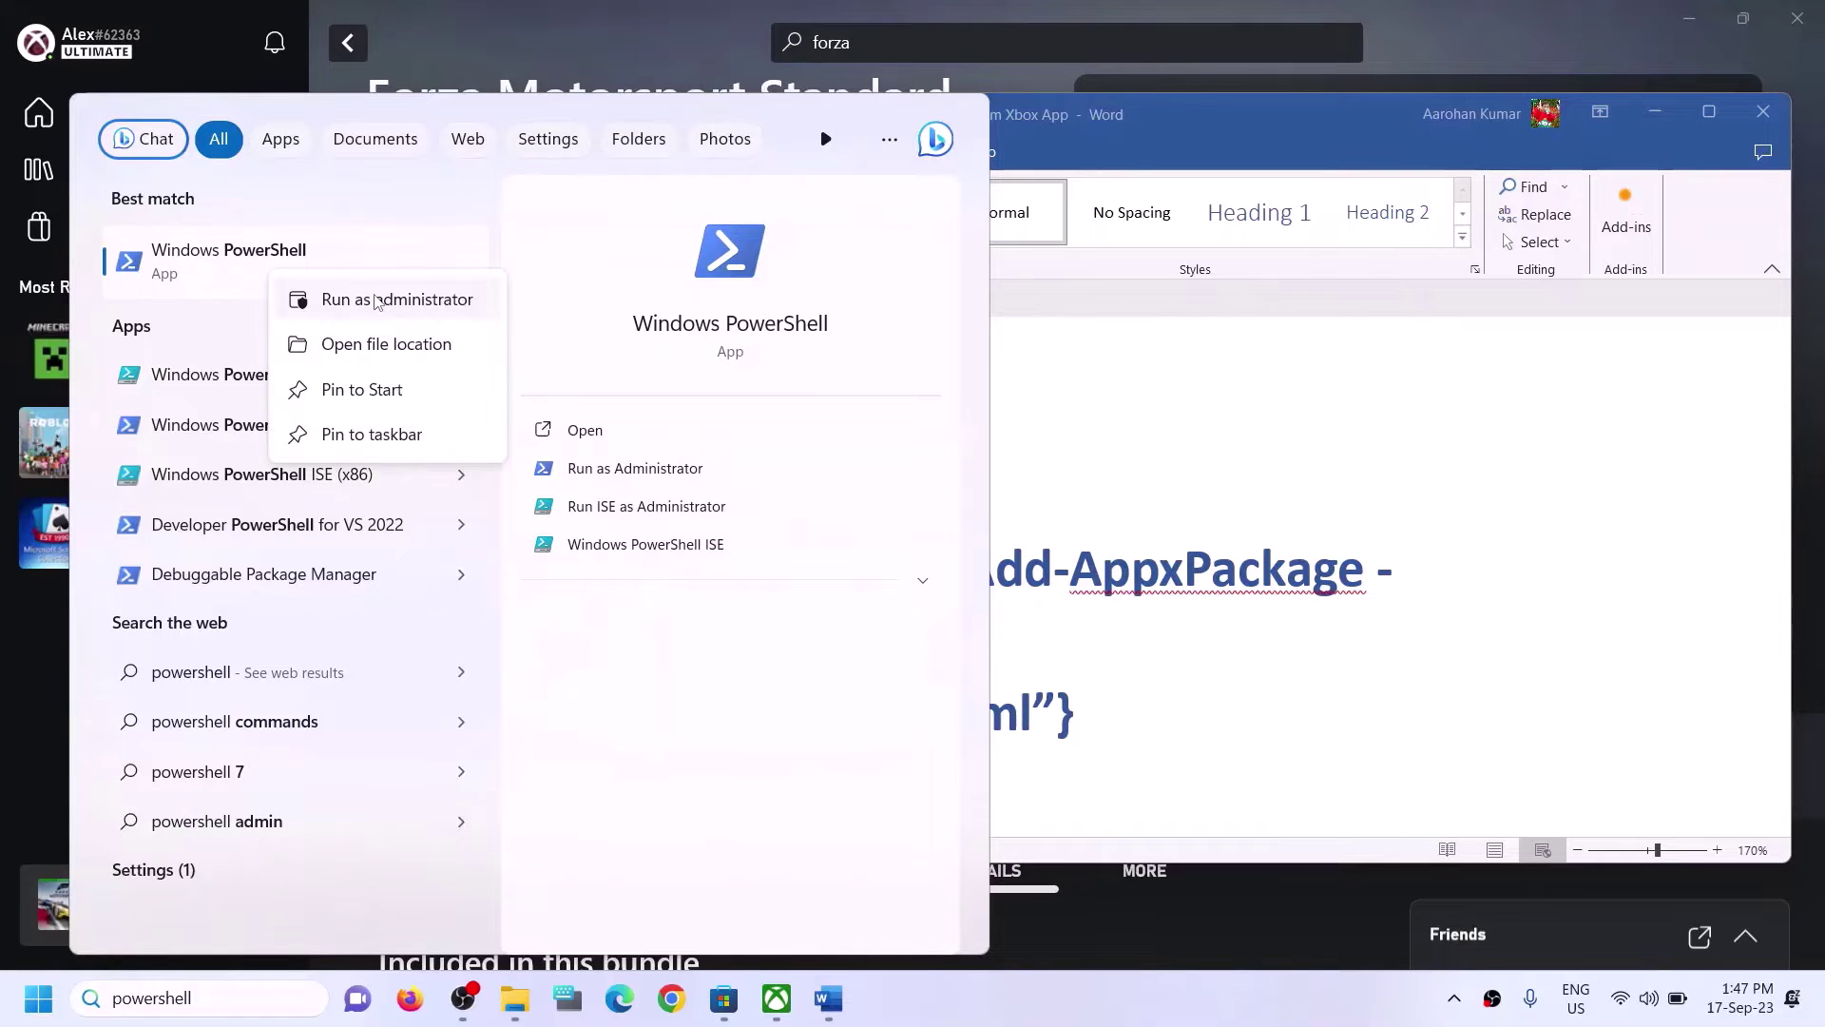
click(377, 300)
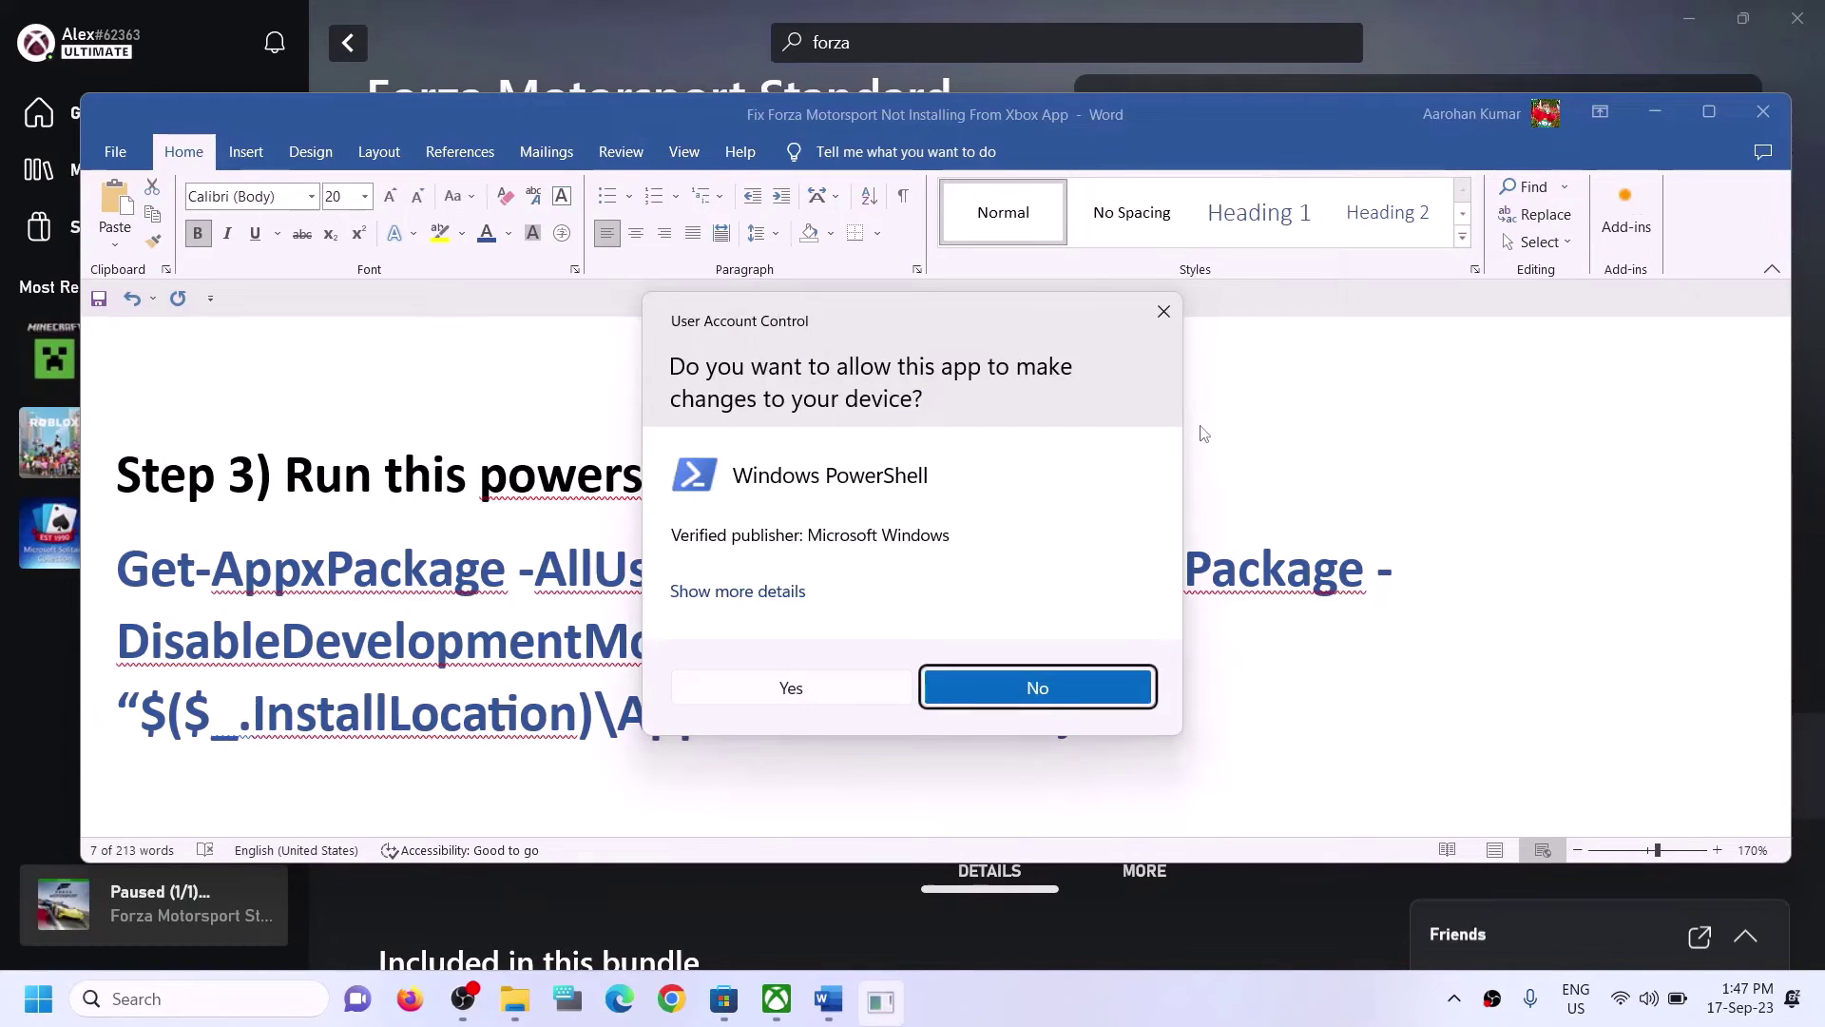
Approve the UAC prompt, then paste and run the Get-AppxPackage re-register command.
click(791, 687)
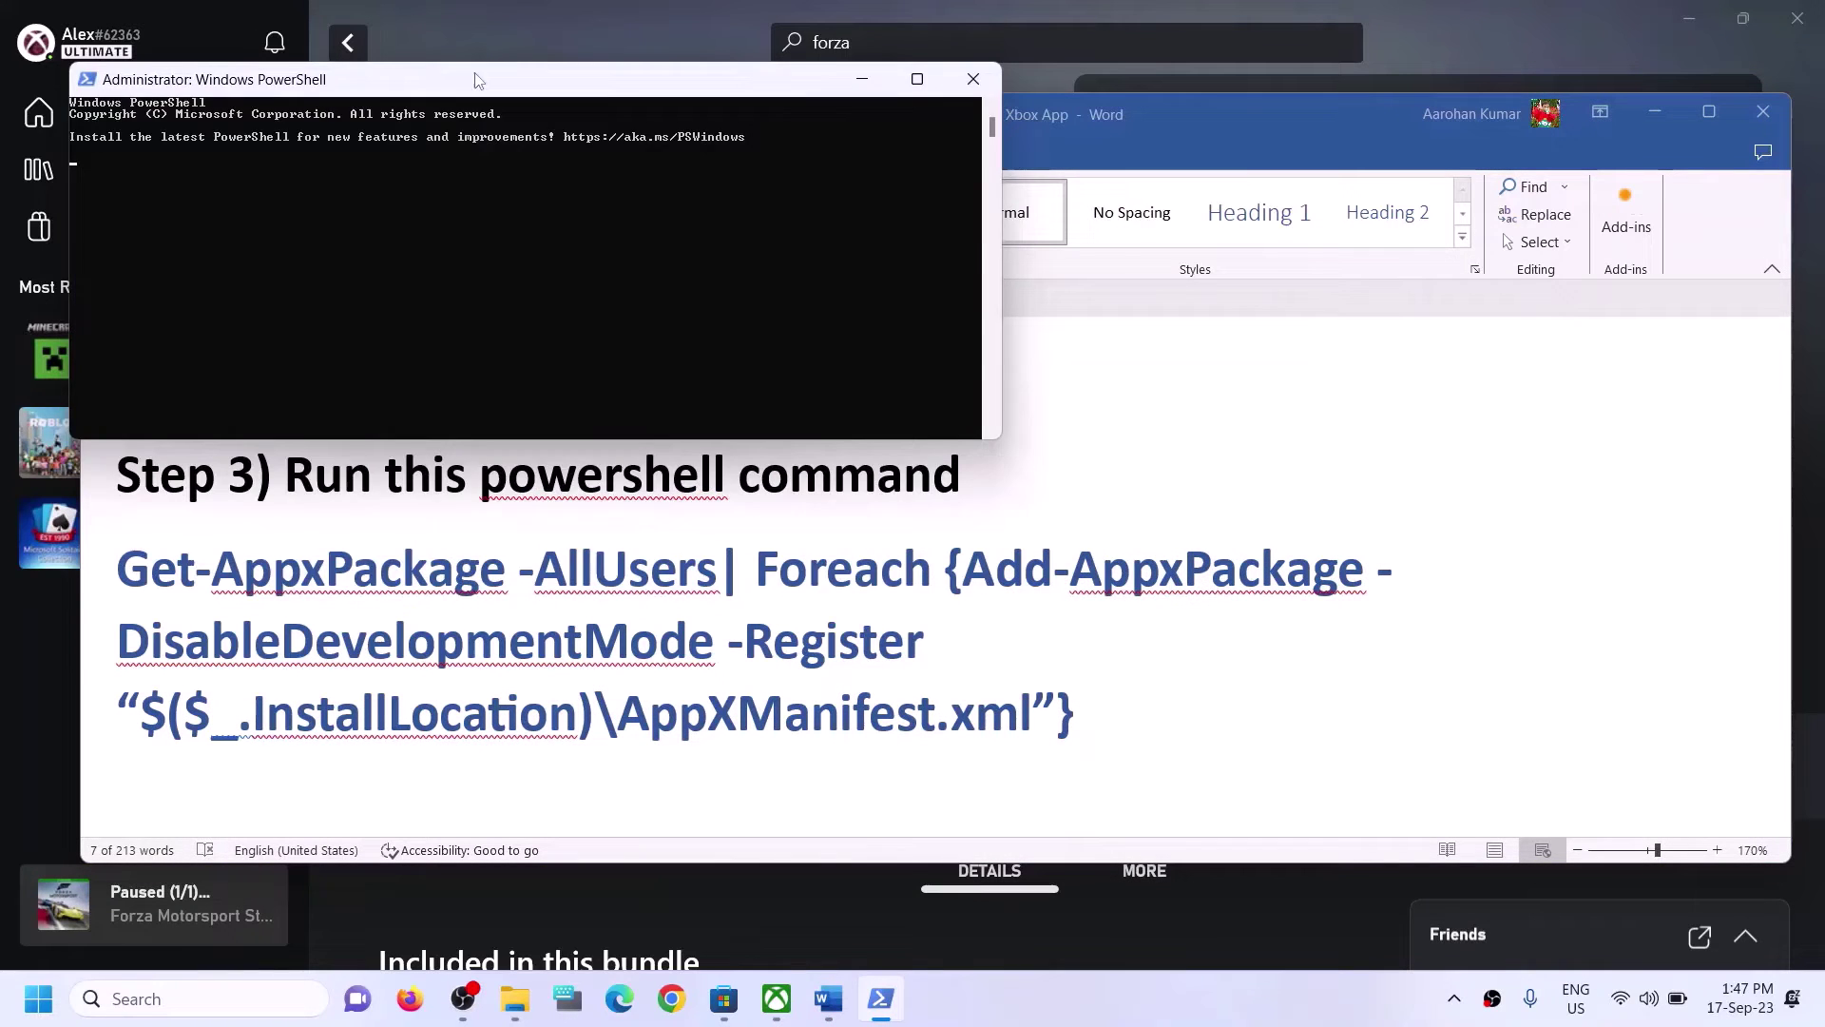
drag(525, 75, 884, 381)
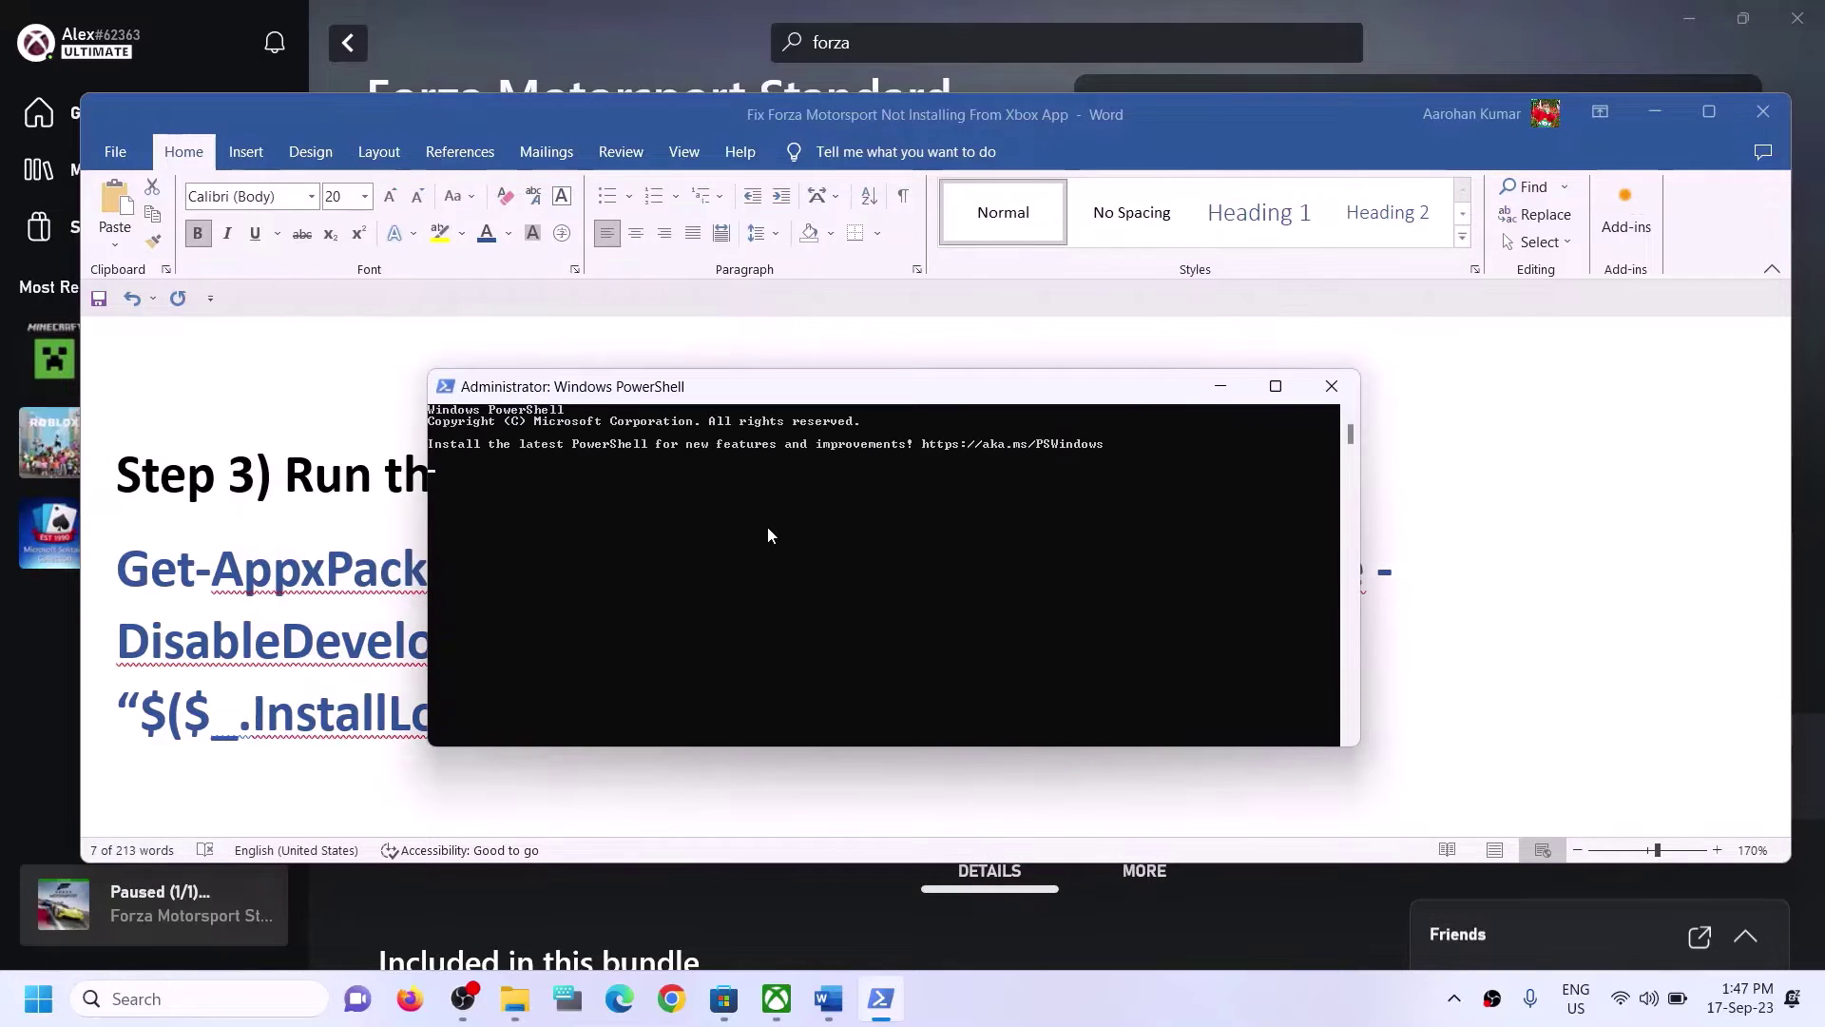
right_click(767, 527)
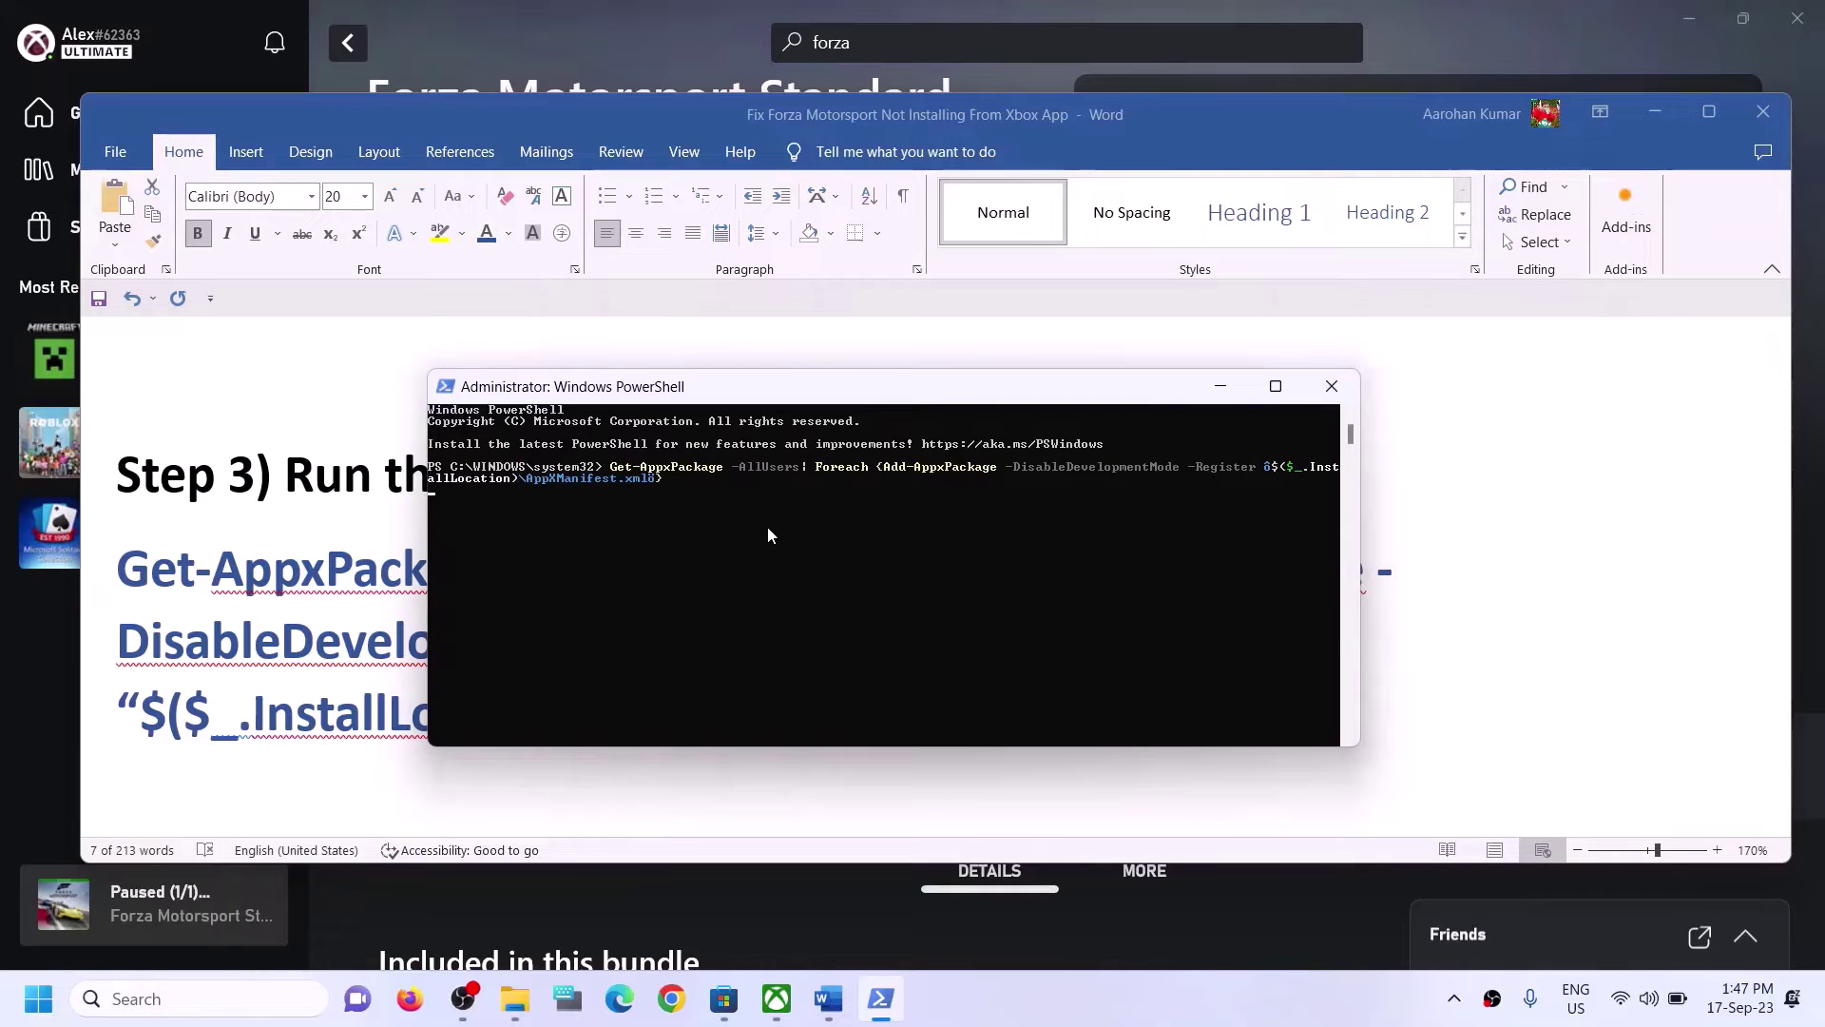
key(Return)
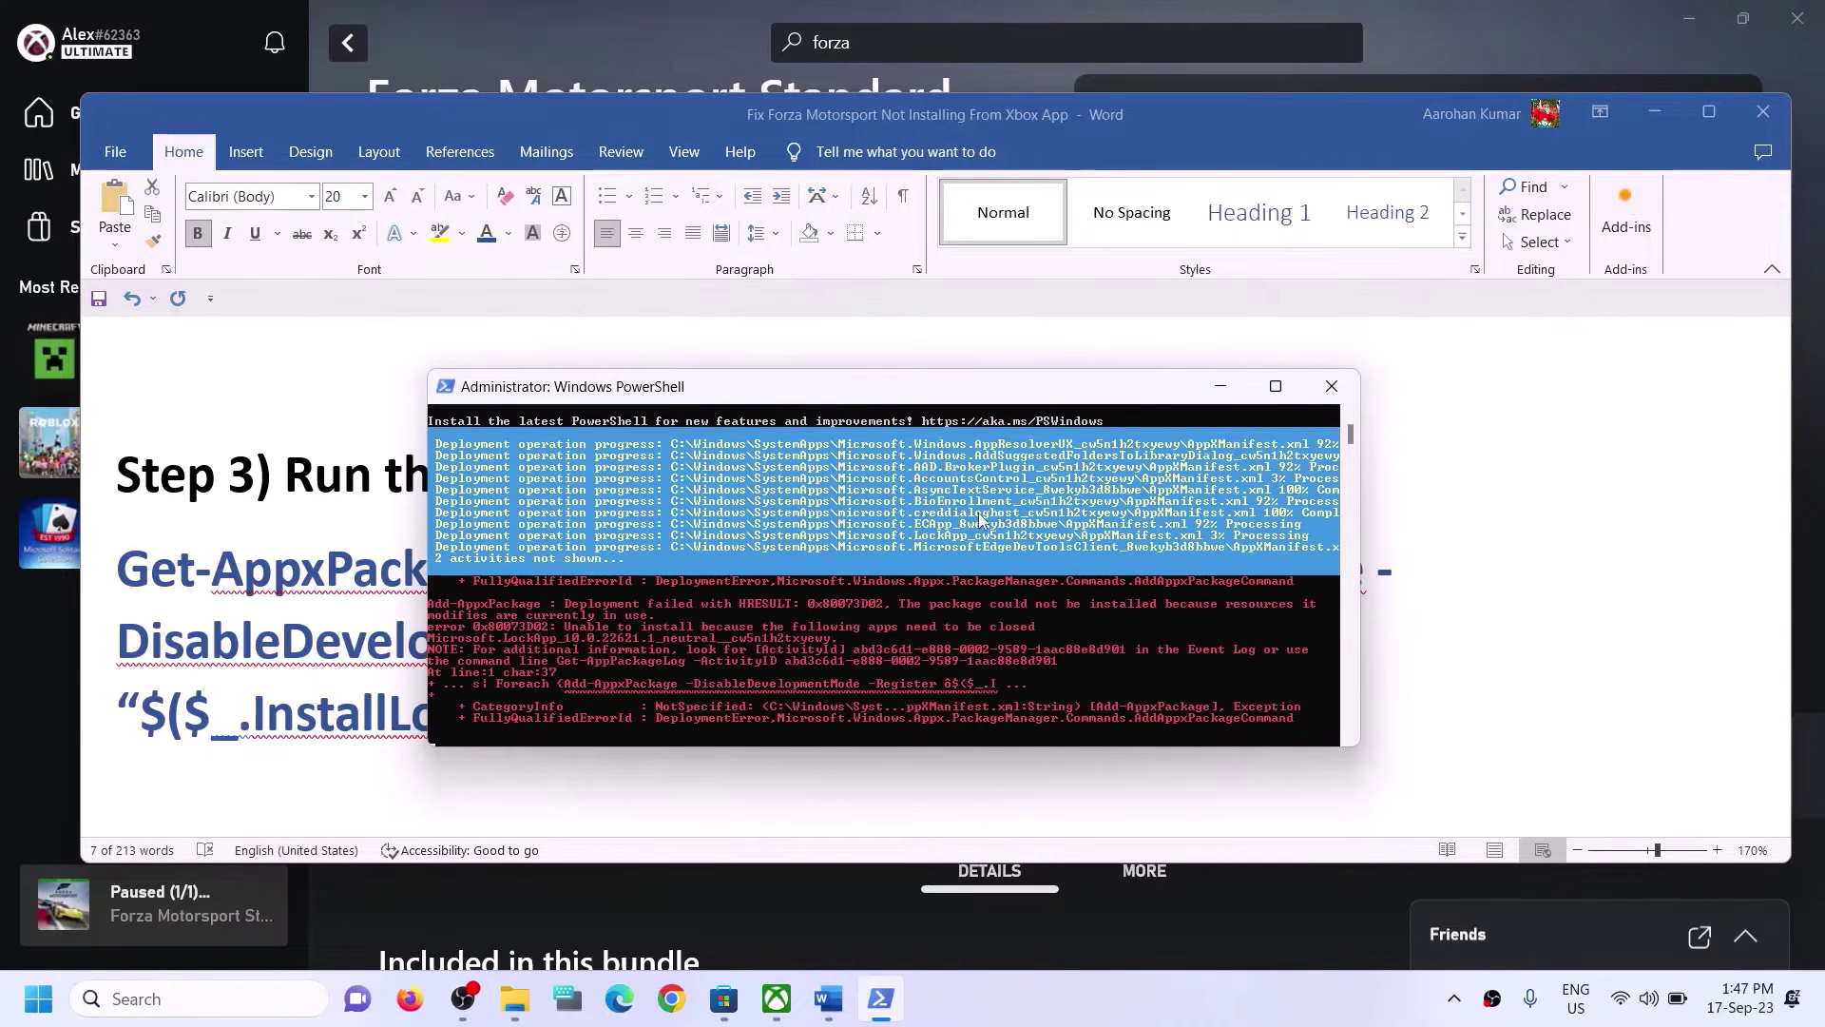
click(1547, 518)
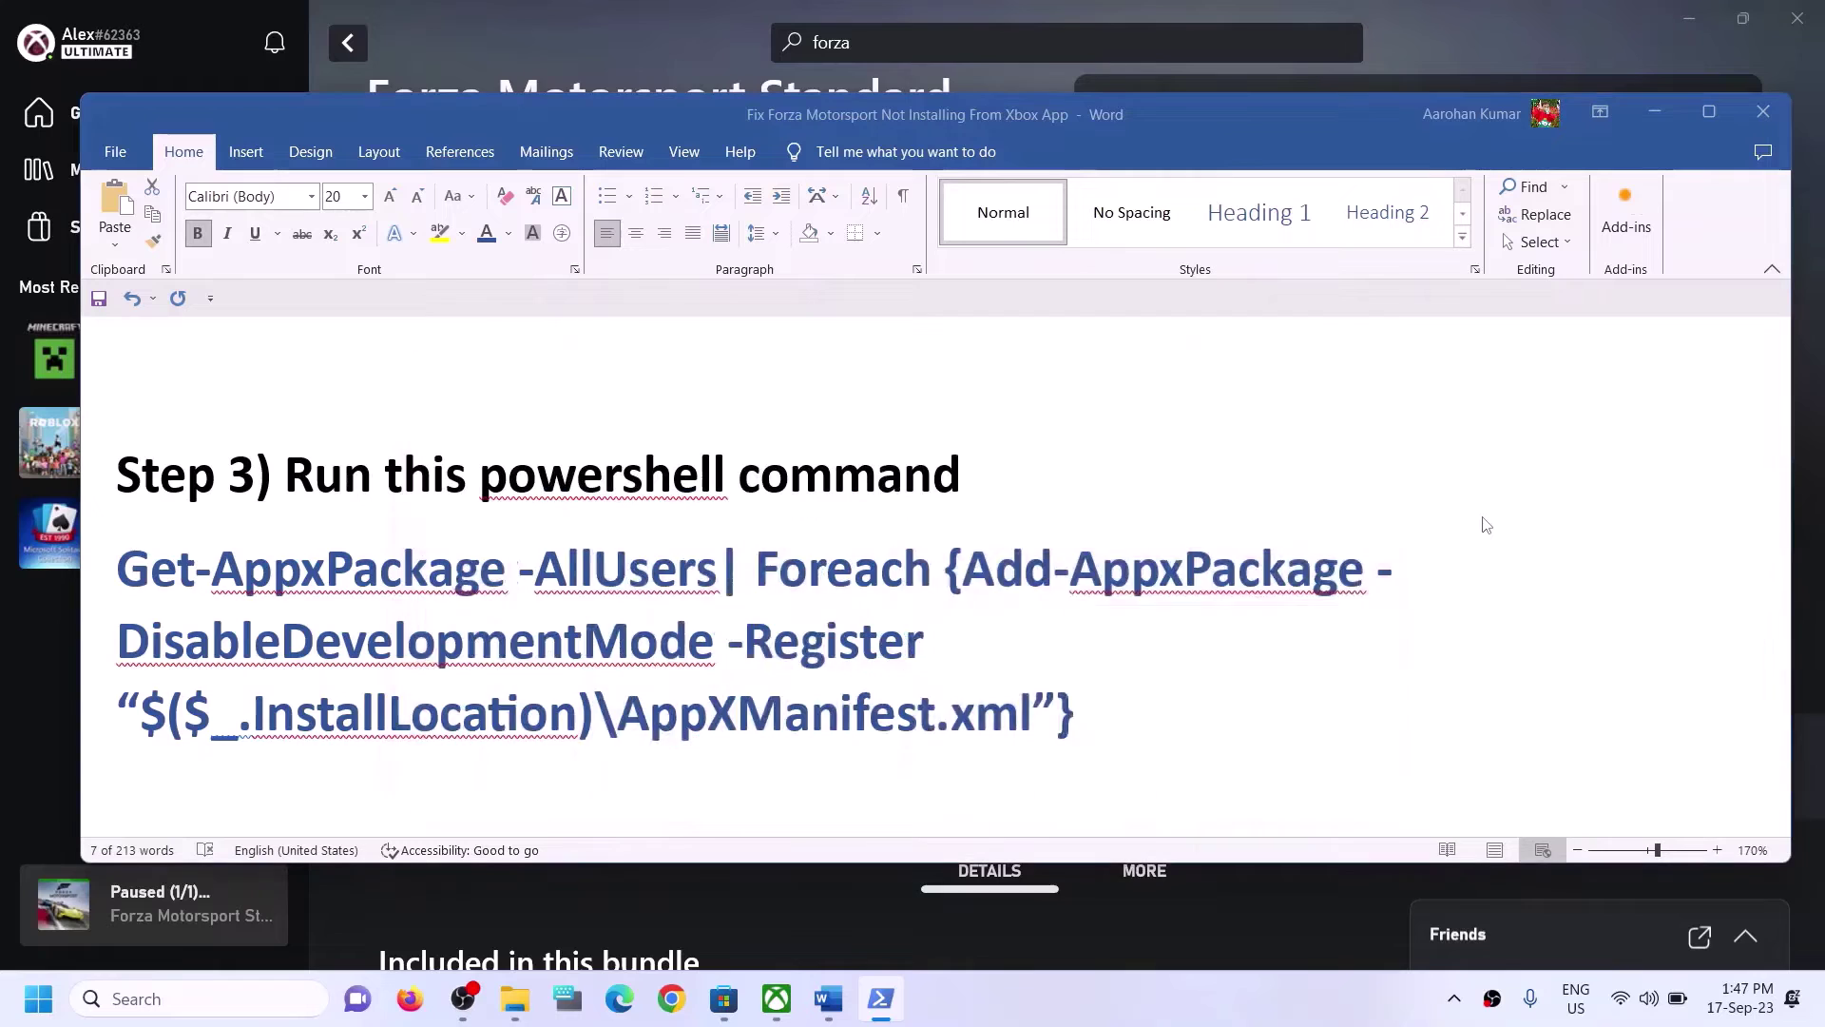
Highlight the 'Delete Microsoft Store Local Cache Files' heading in the Word guide.
scroll(562, 590, down, 5)
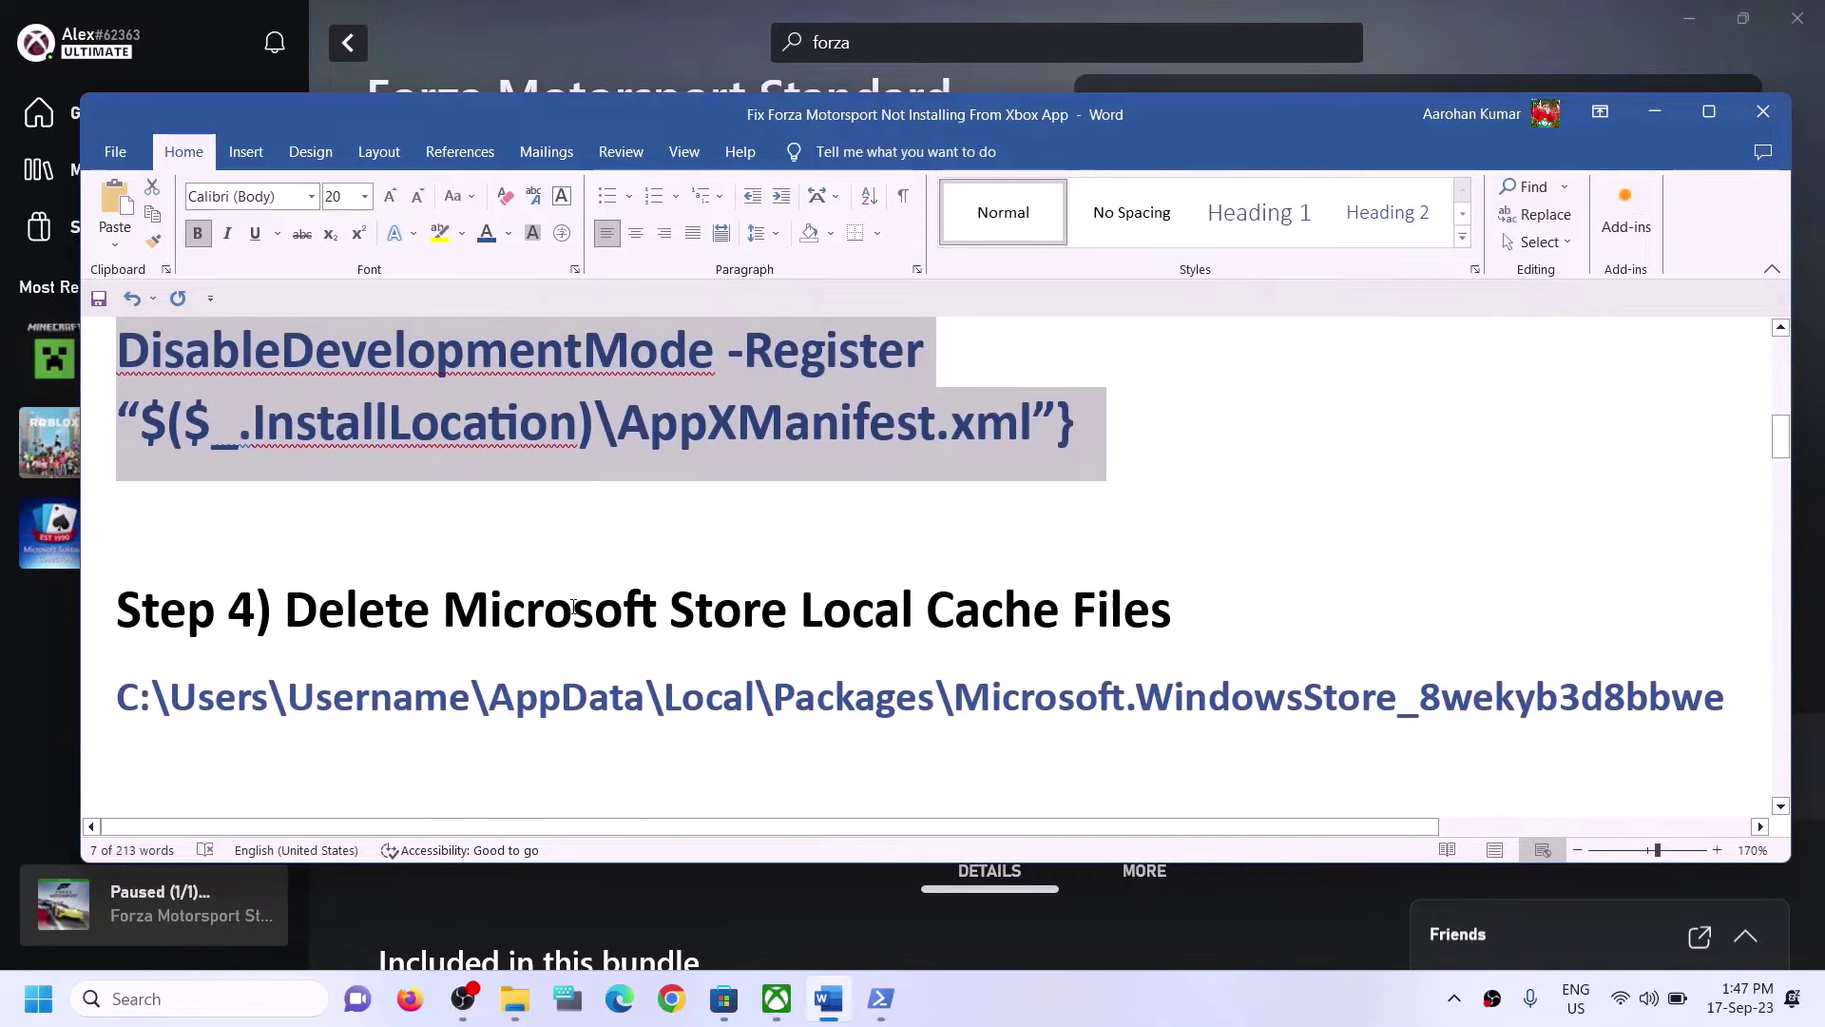
scroll(580, 619, up, 1)
drag(295, 616, 1172, 618)
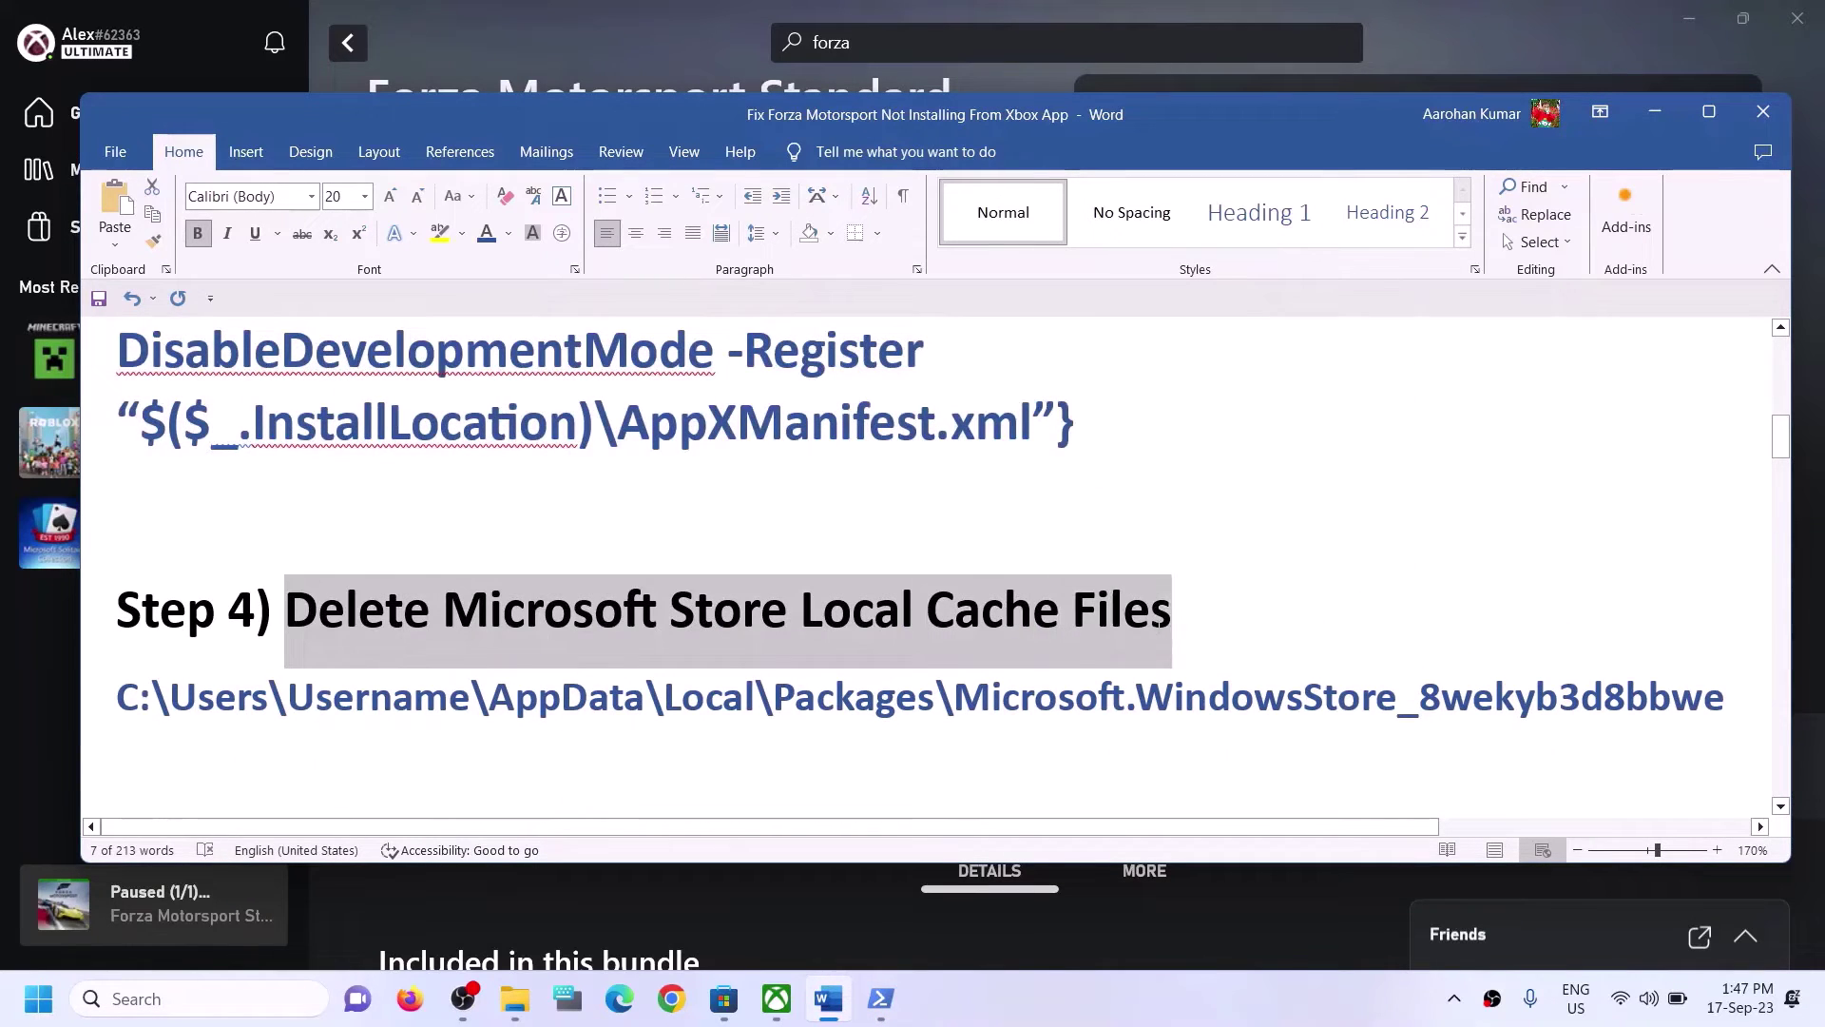
In File Explorer, browse This PC > Local Disk (C:) > Users into the user's profile folder and select AppData.
click(538, 983)
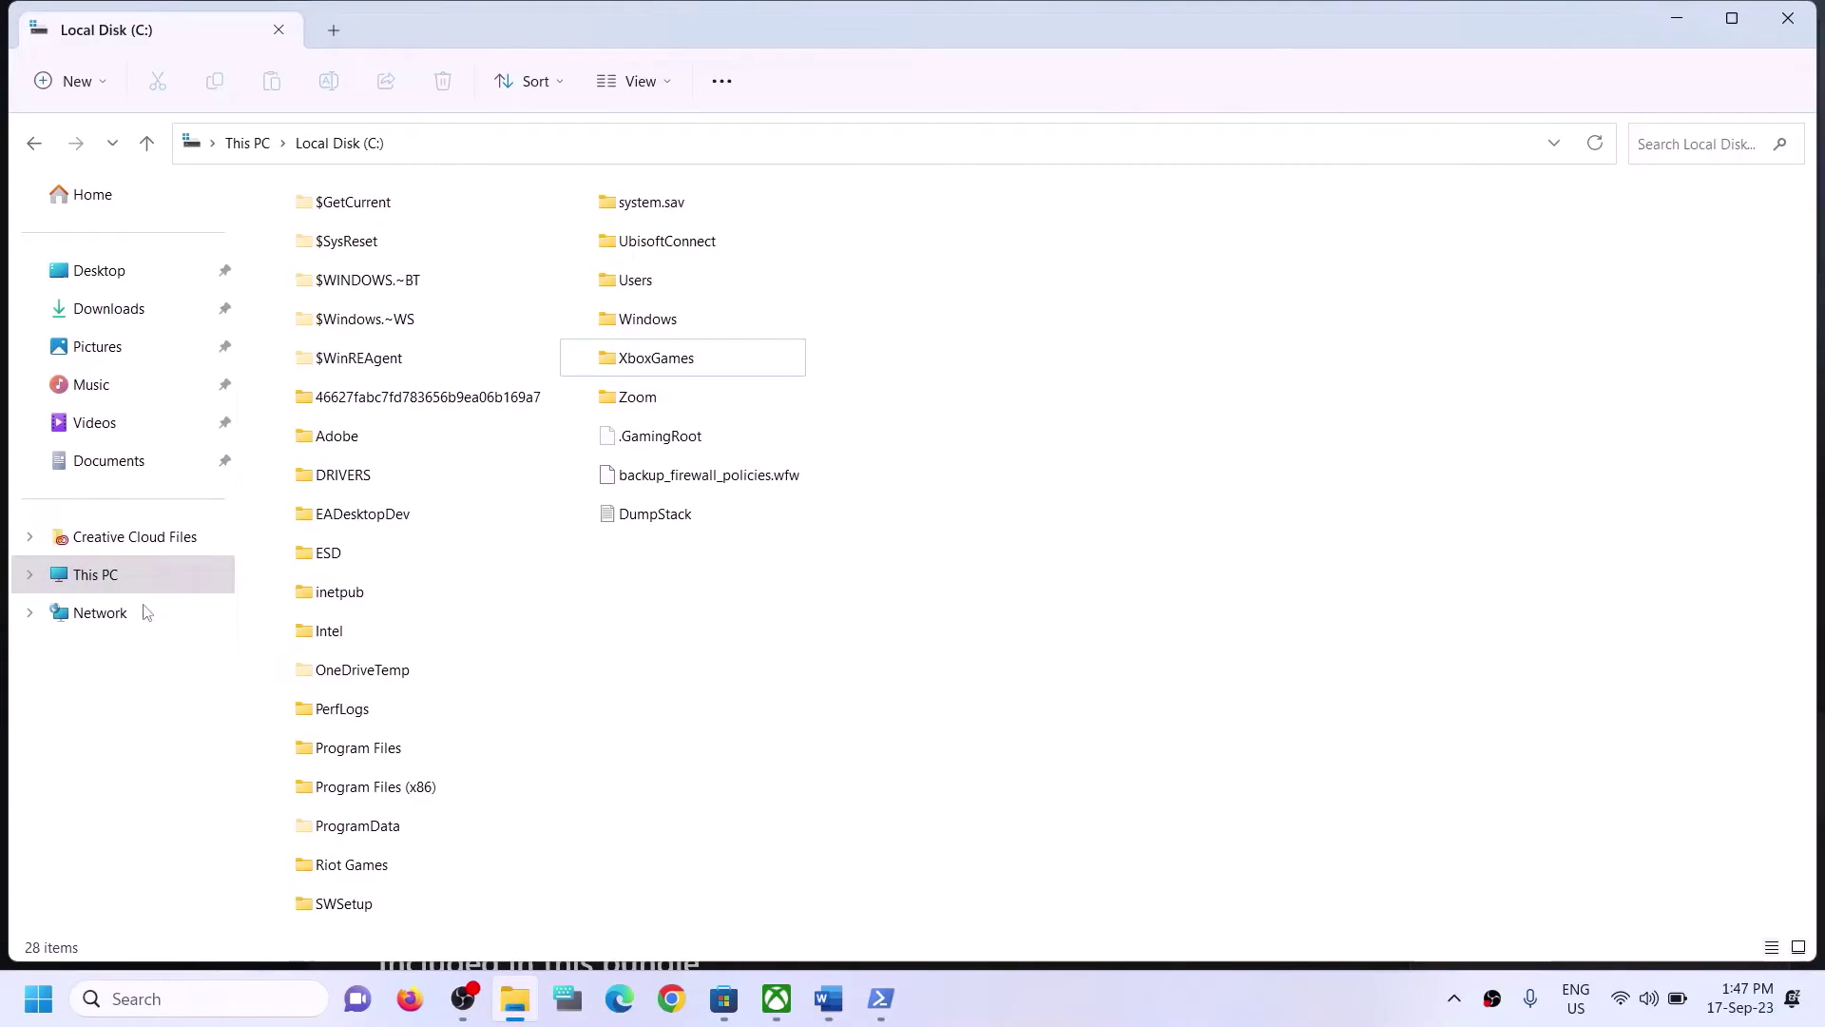
click(121, 573)
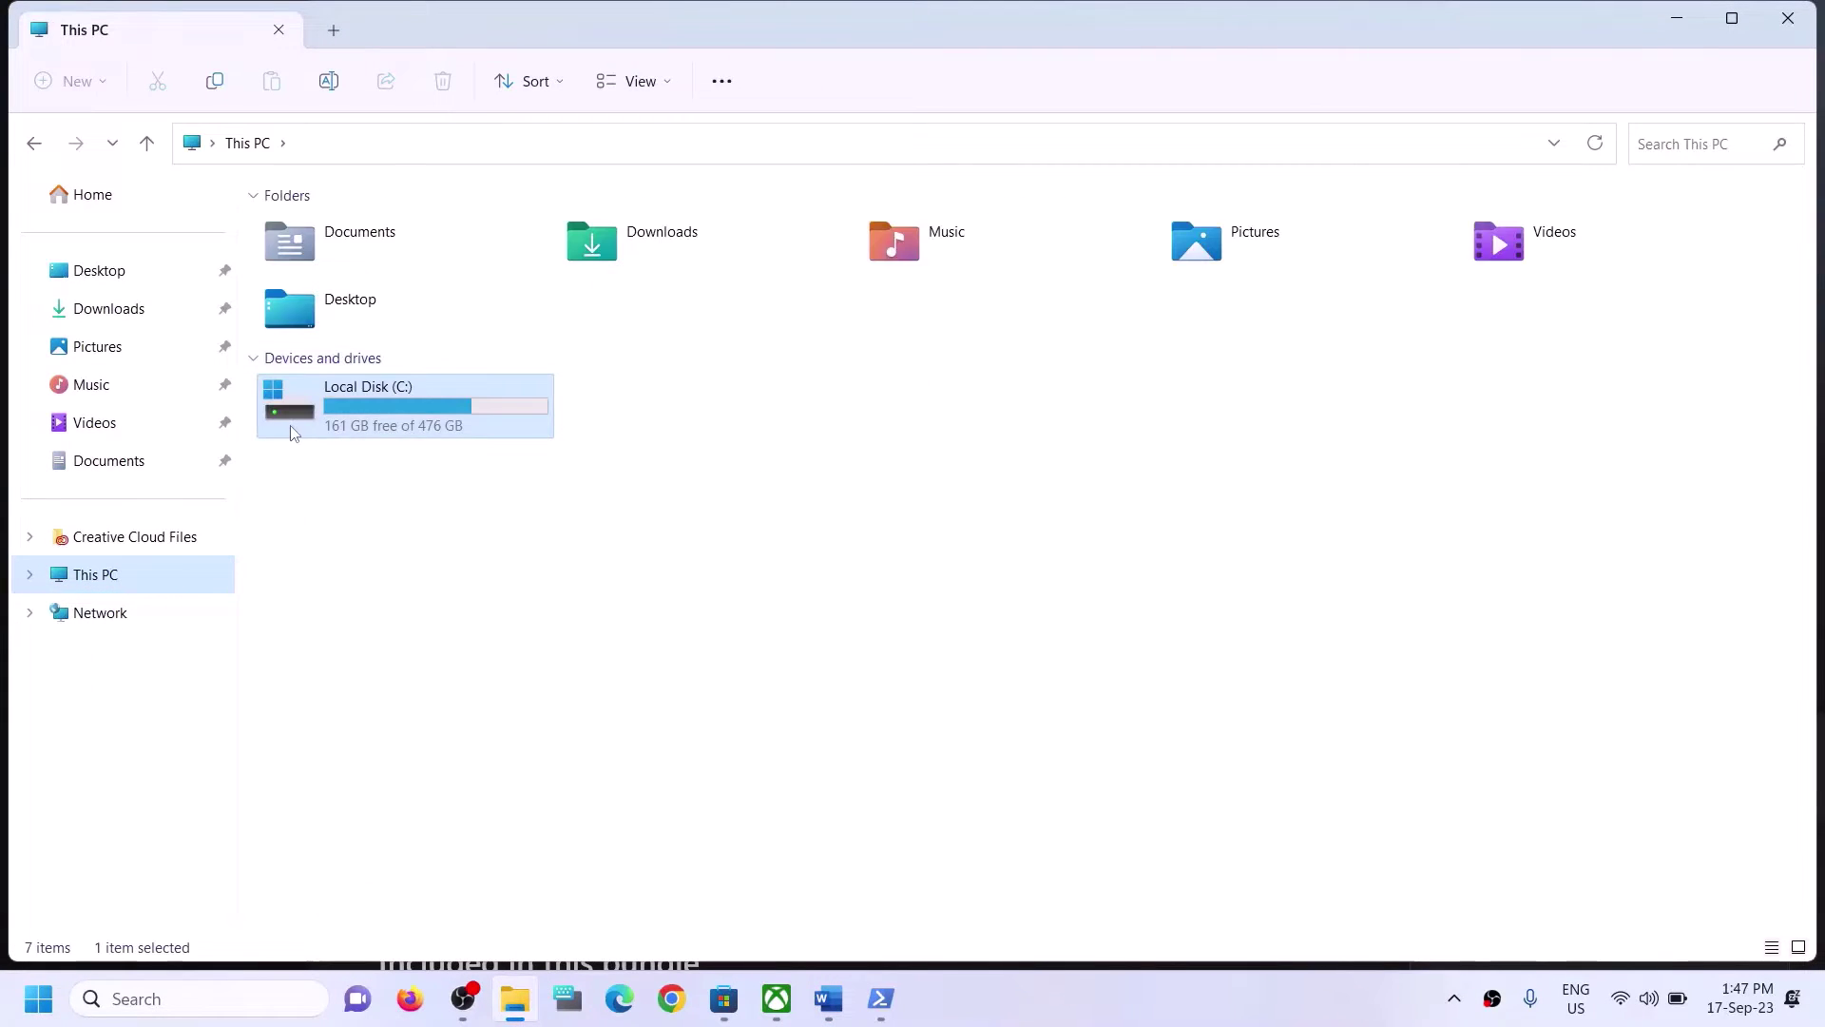
double_click(292, 430)
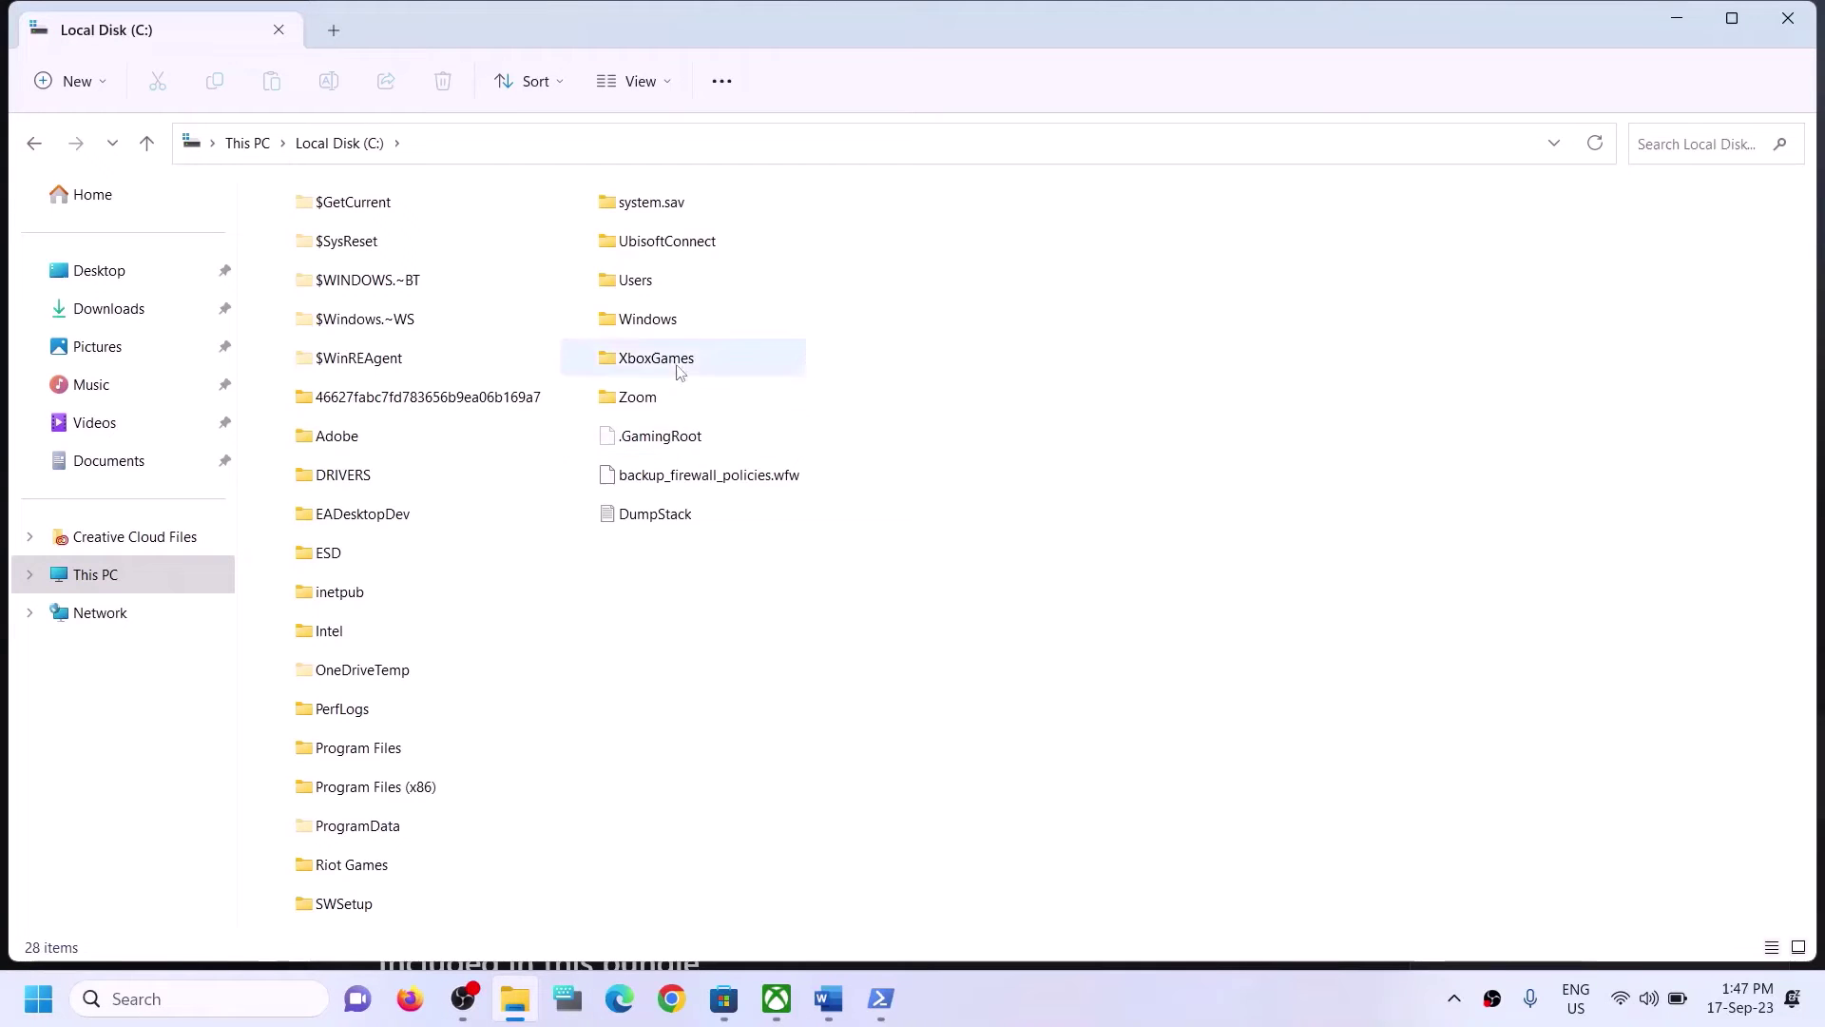
click(682, 281)
double_click(659, 288)
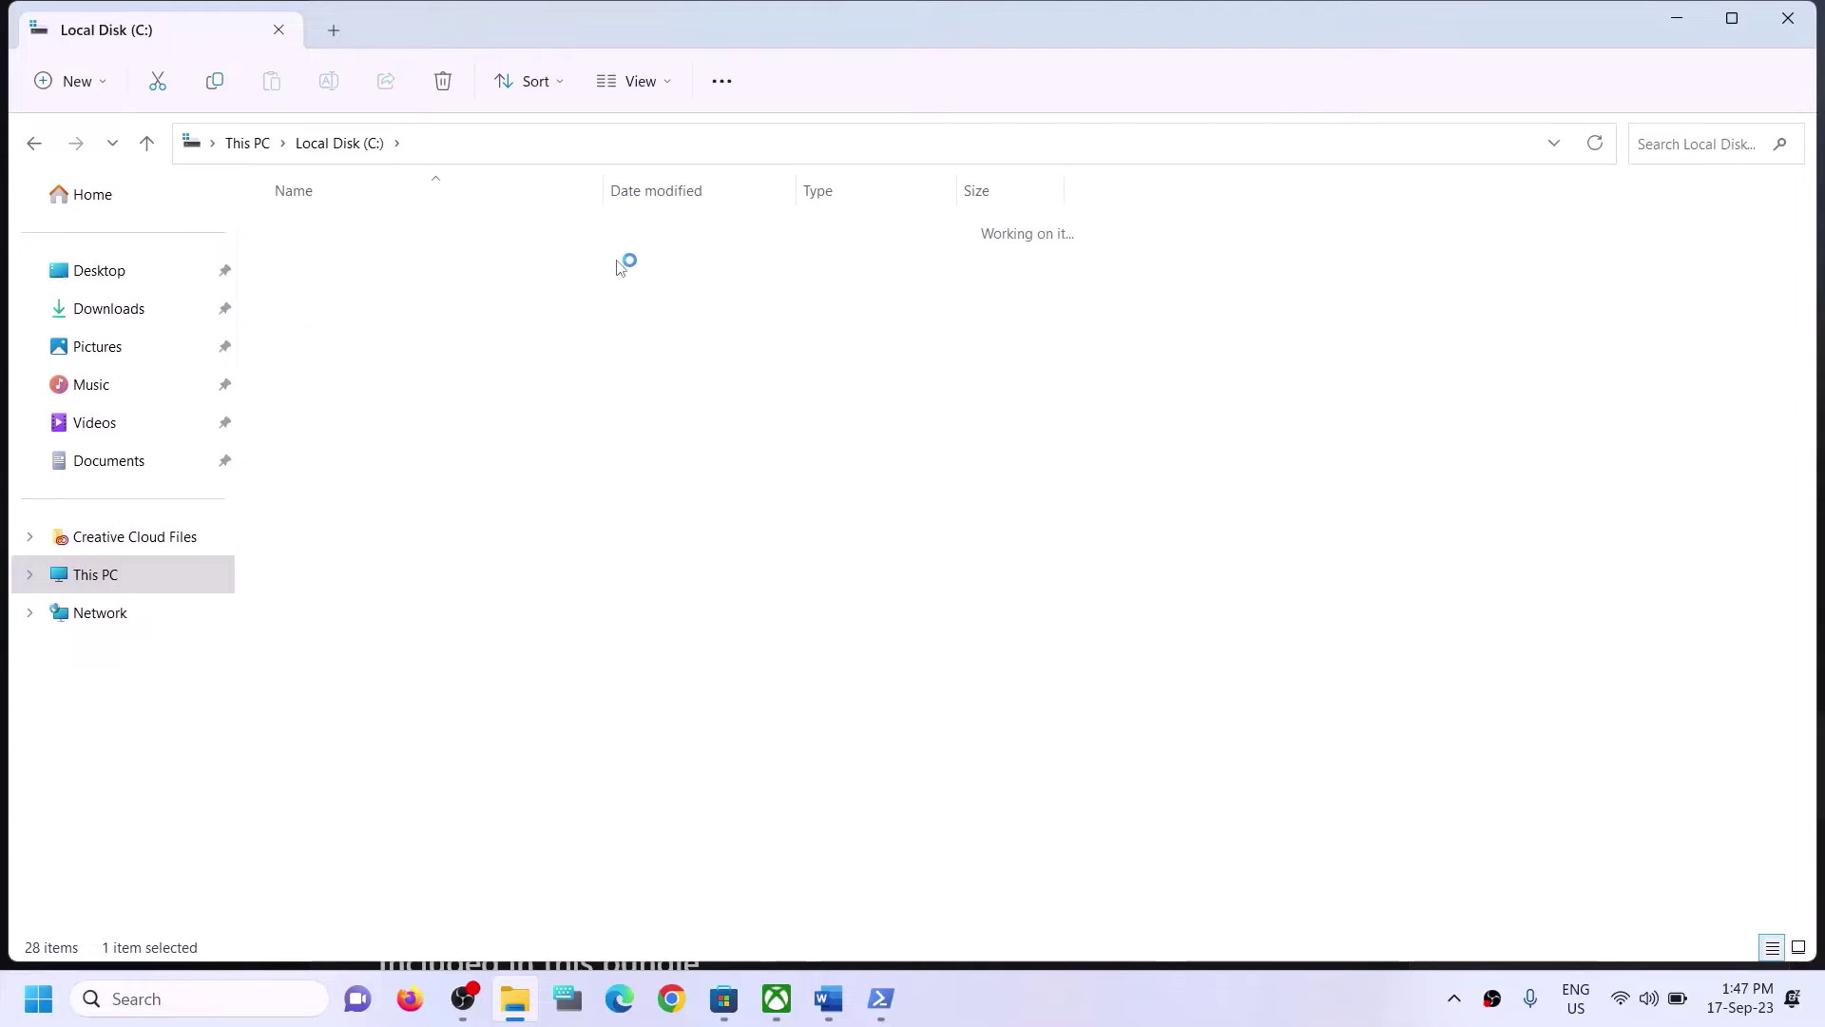
click(348, 308)
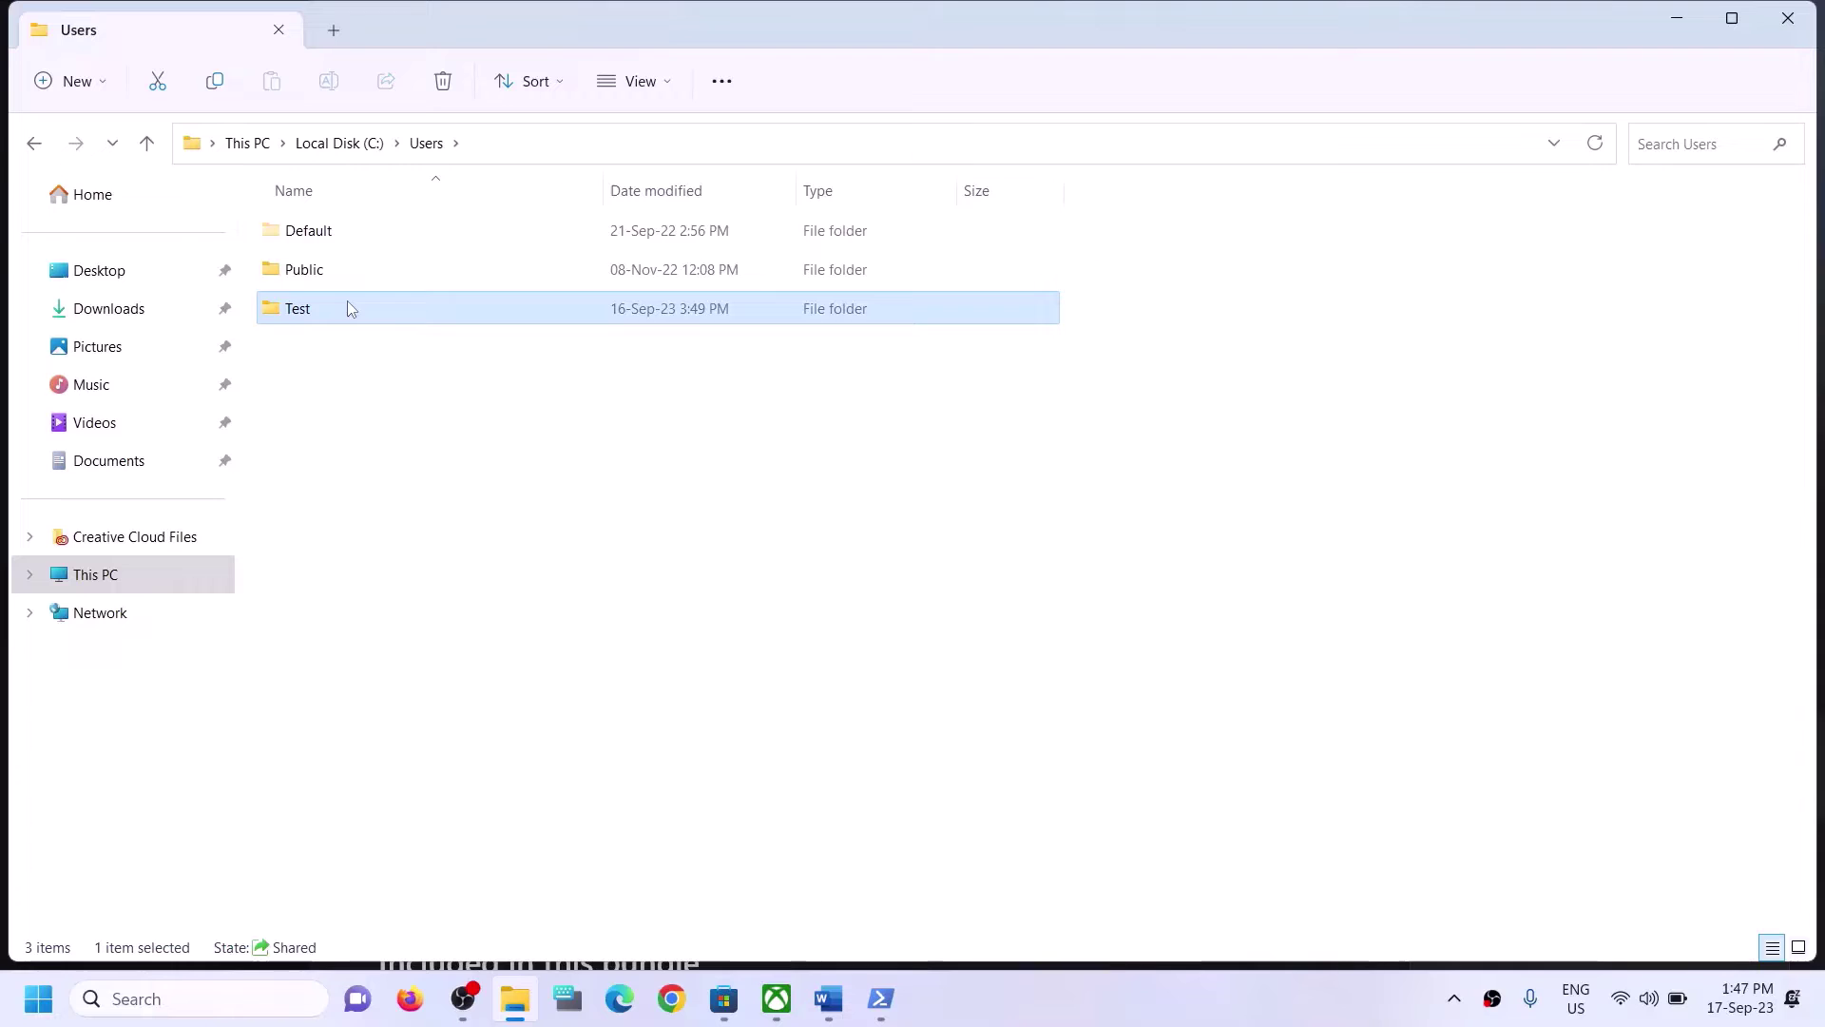
double_click(347, 306)
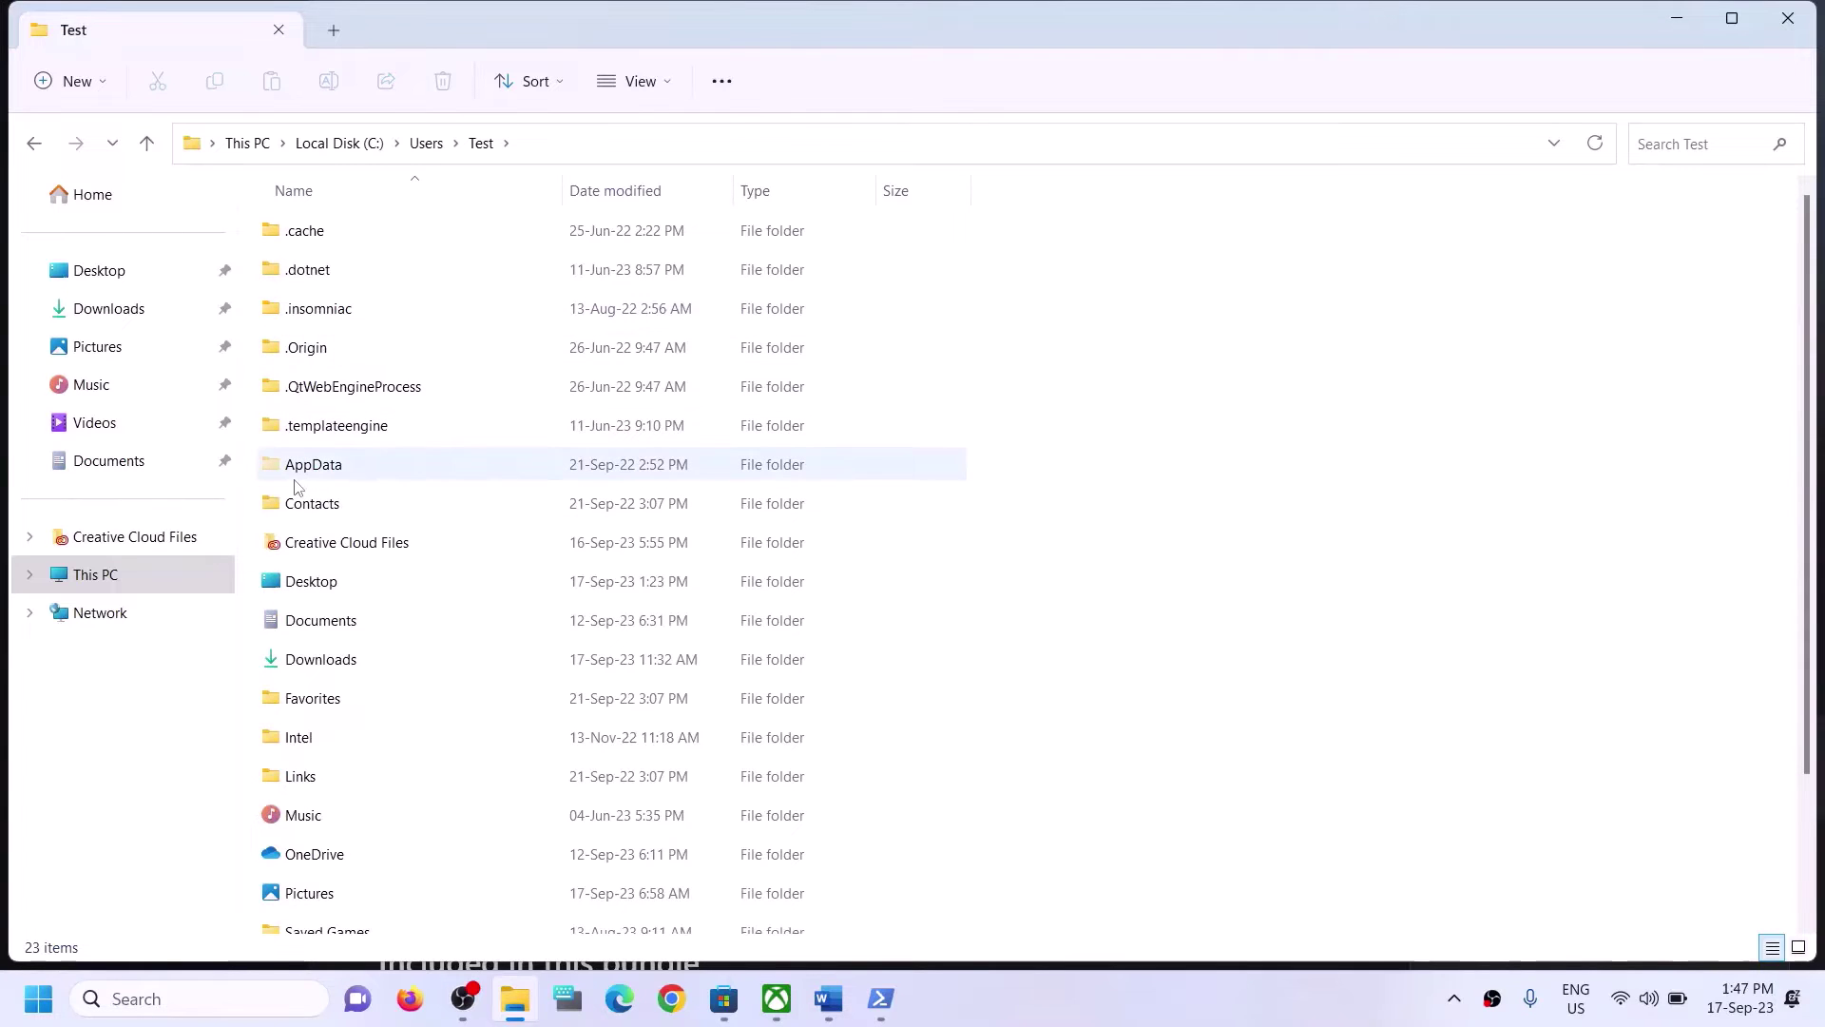
click(370, 465)
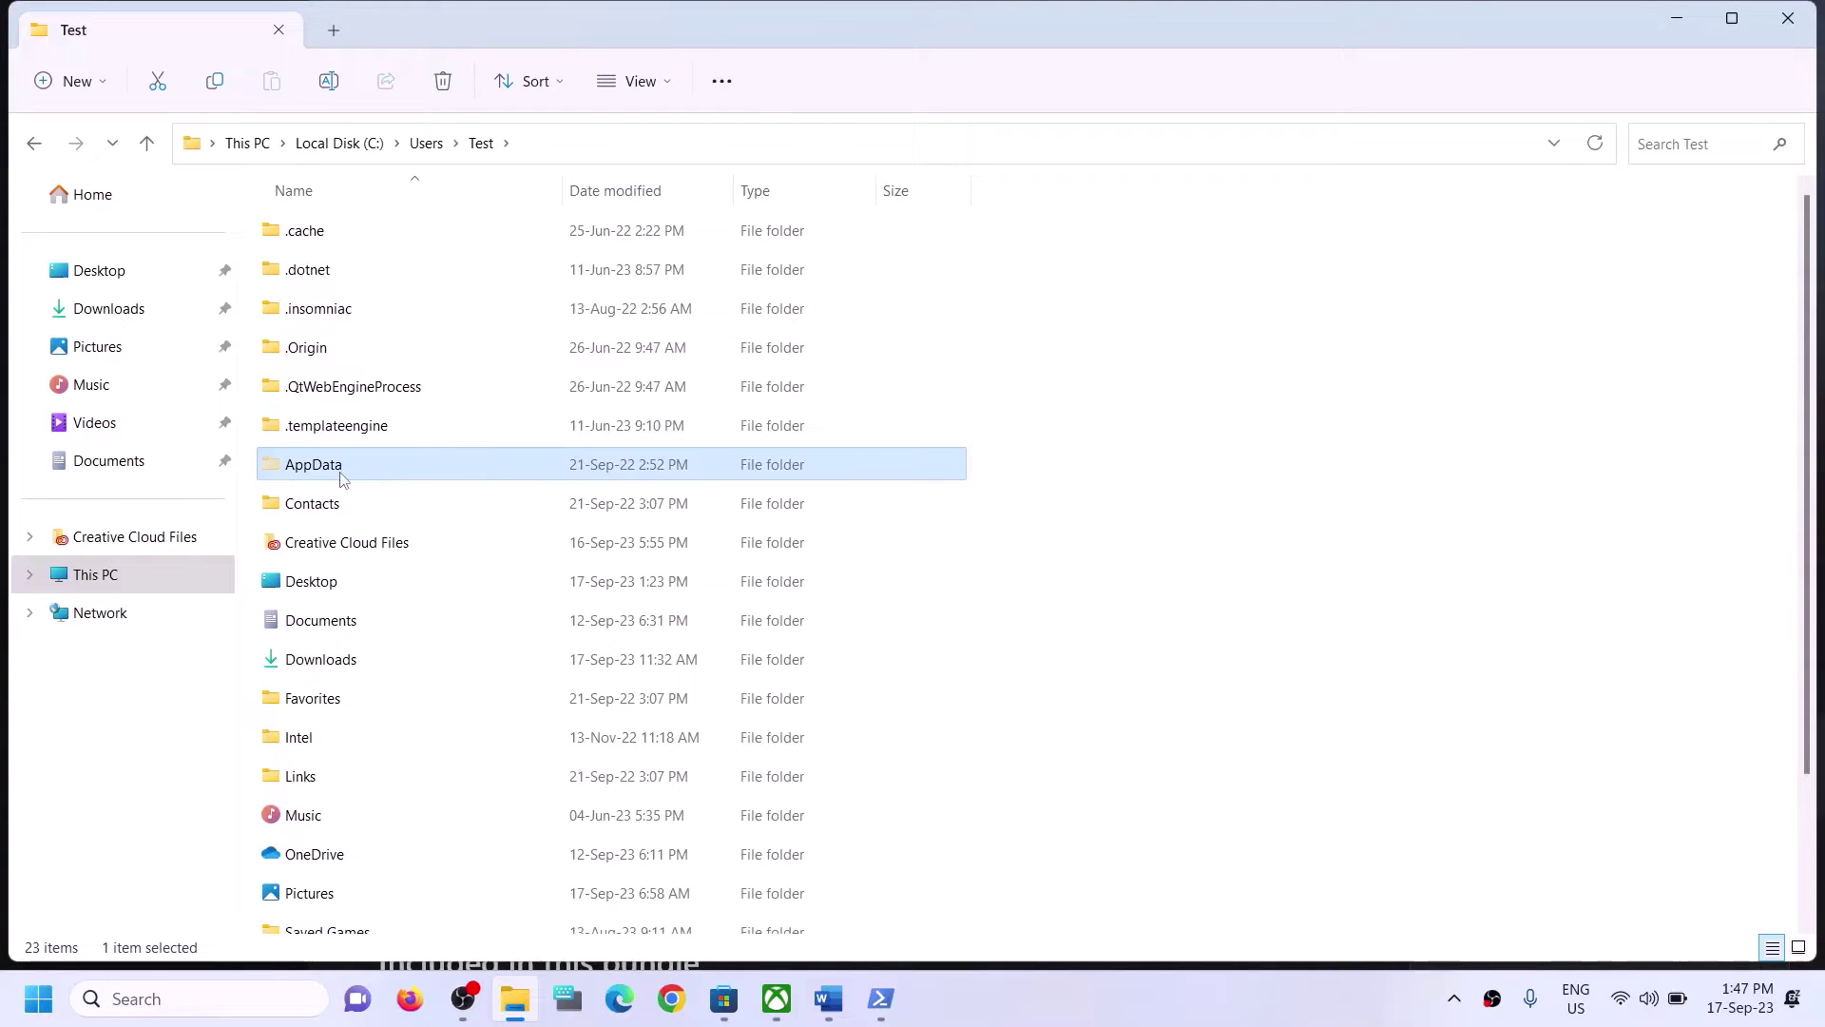
Turn on Hidden items under View > Show and select the AppData folder.
click(656, 82)
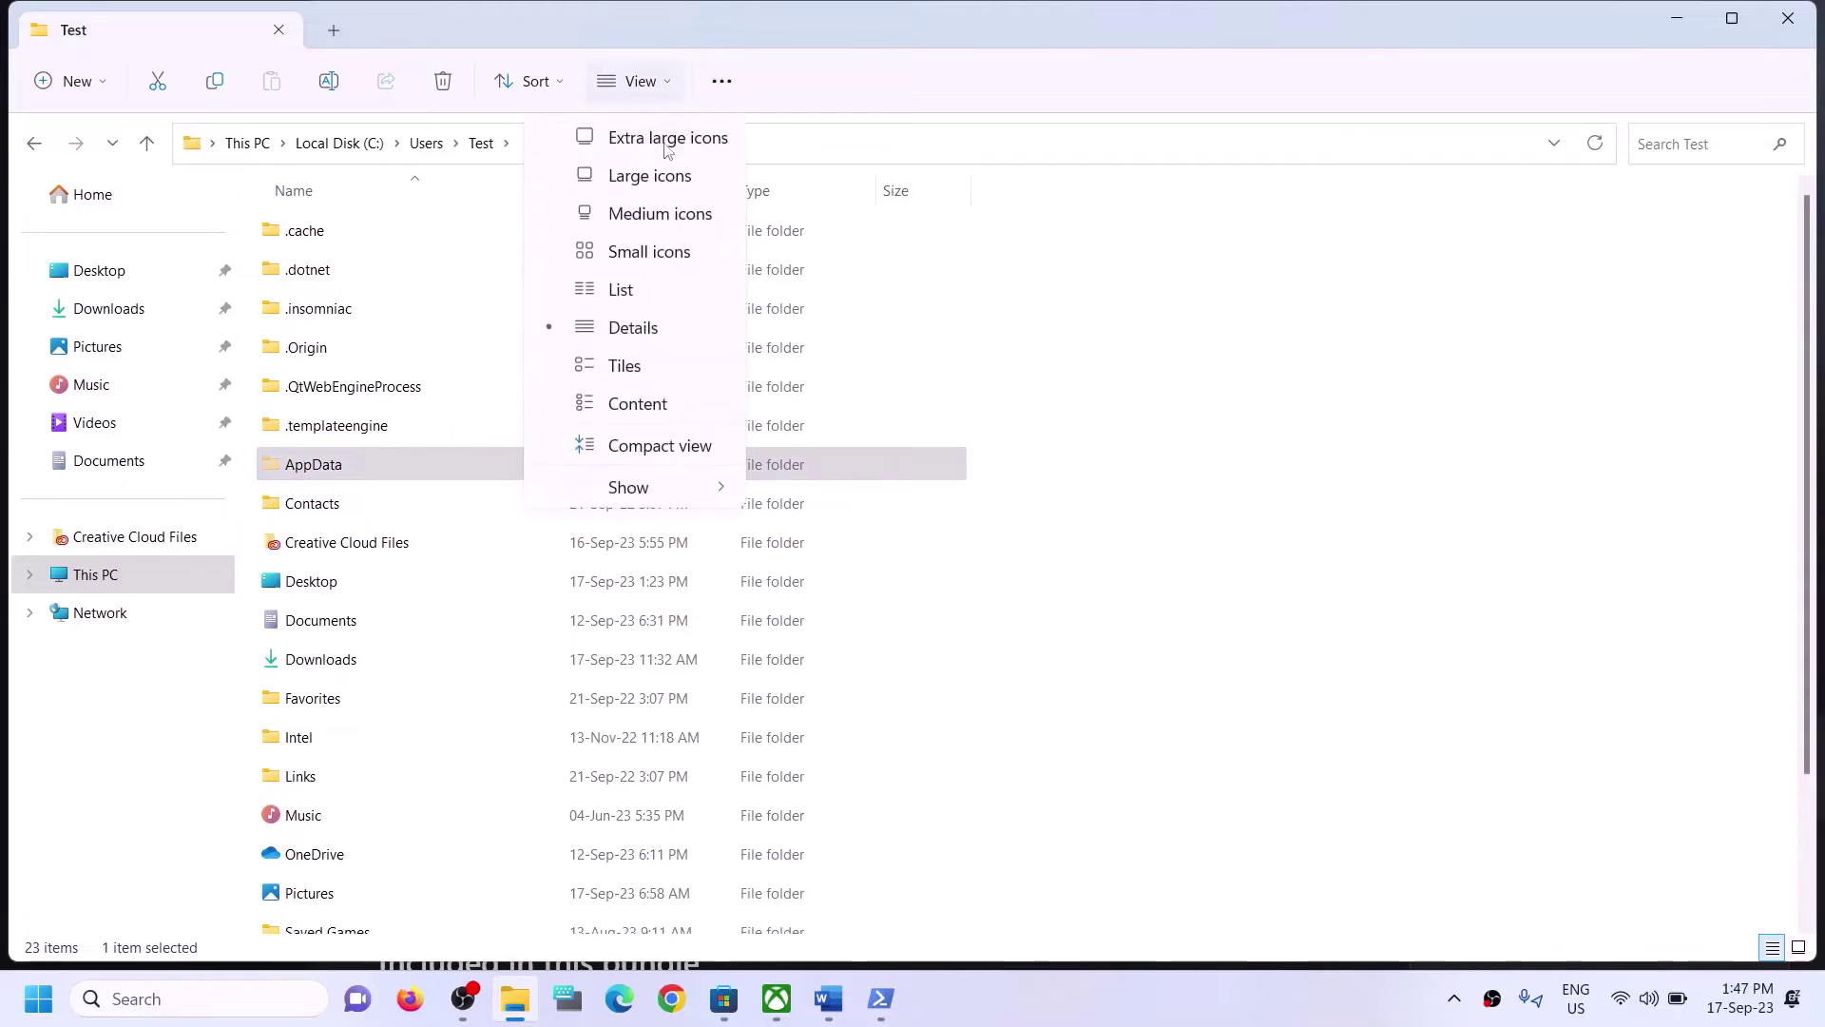
mouse_move(675, 486)
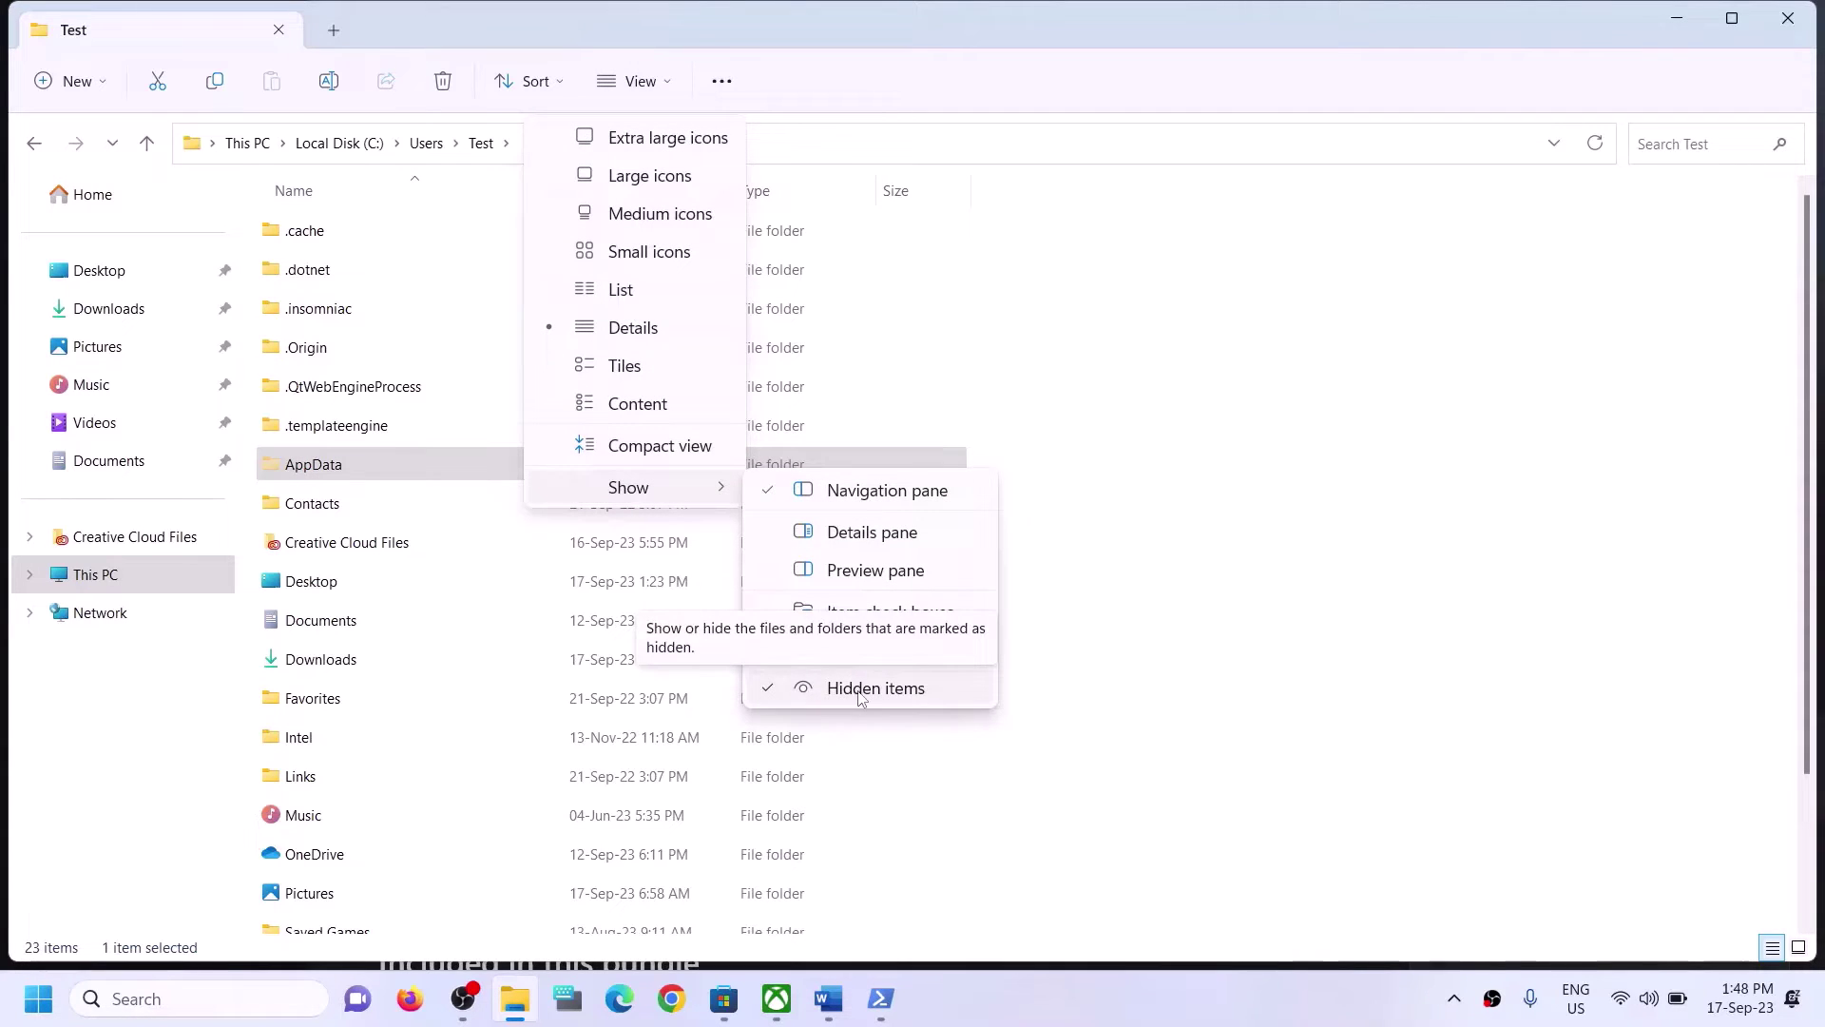
click(340, 473)
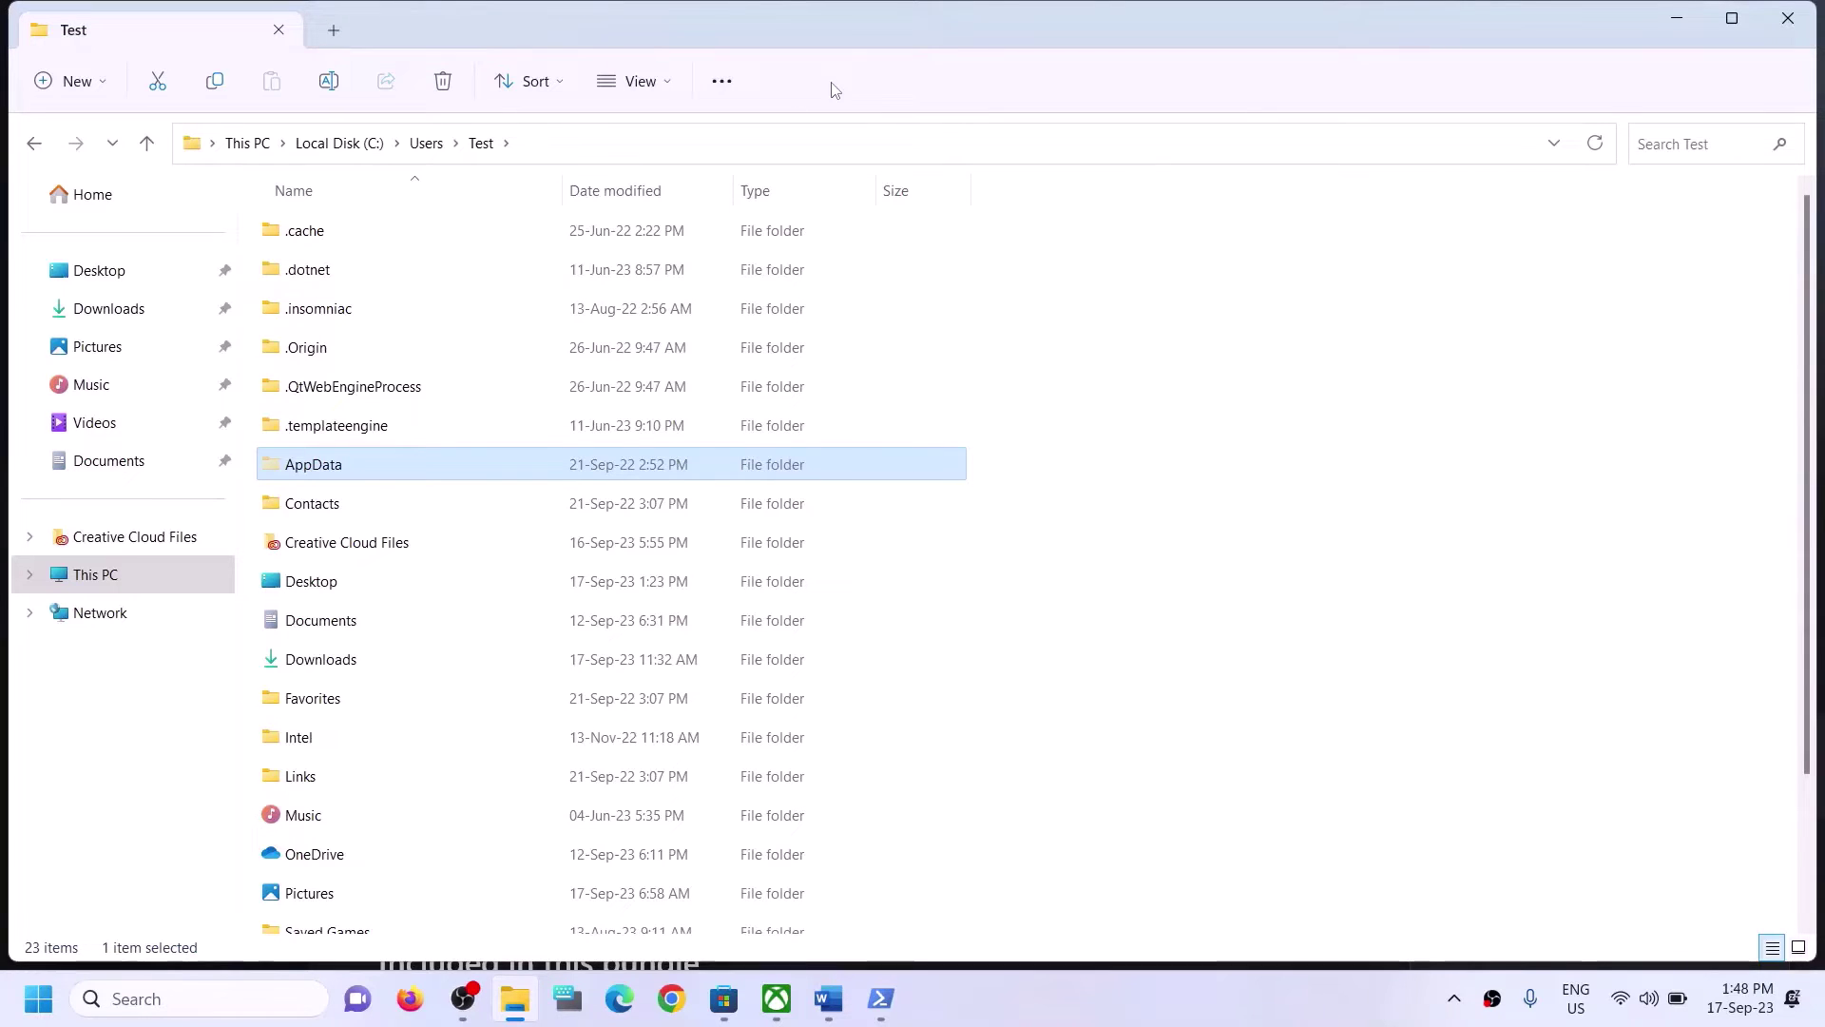
Open AppData, then Local, then the Packages folder.
click(303, 473)
double_click(391, 460)
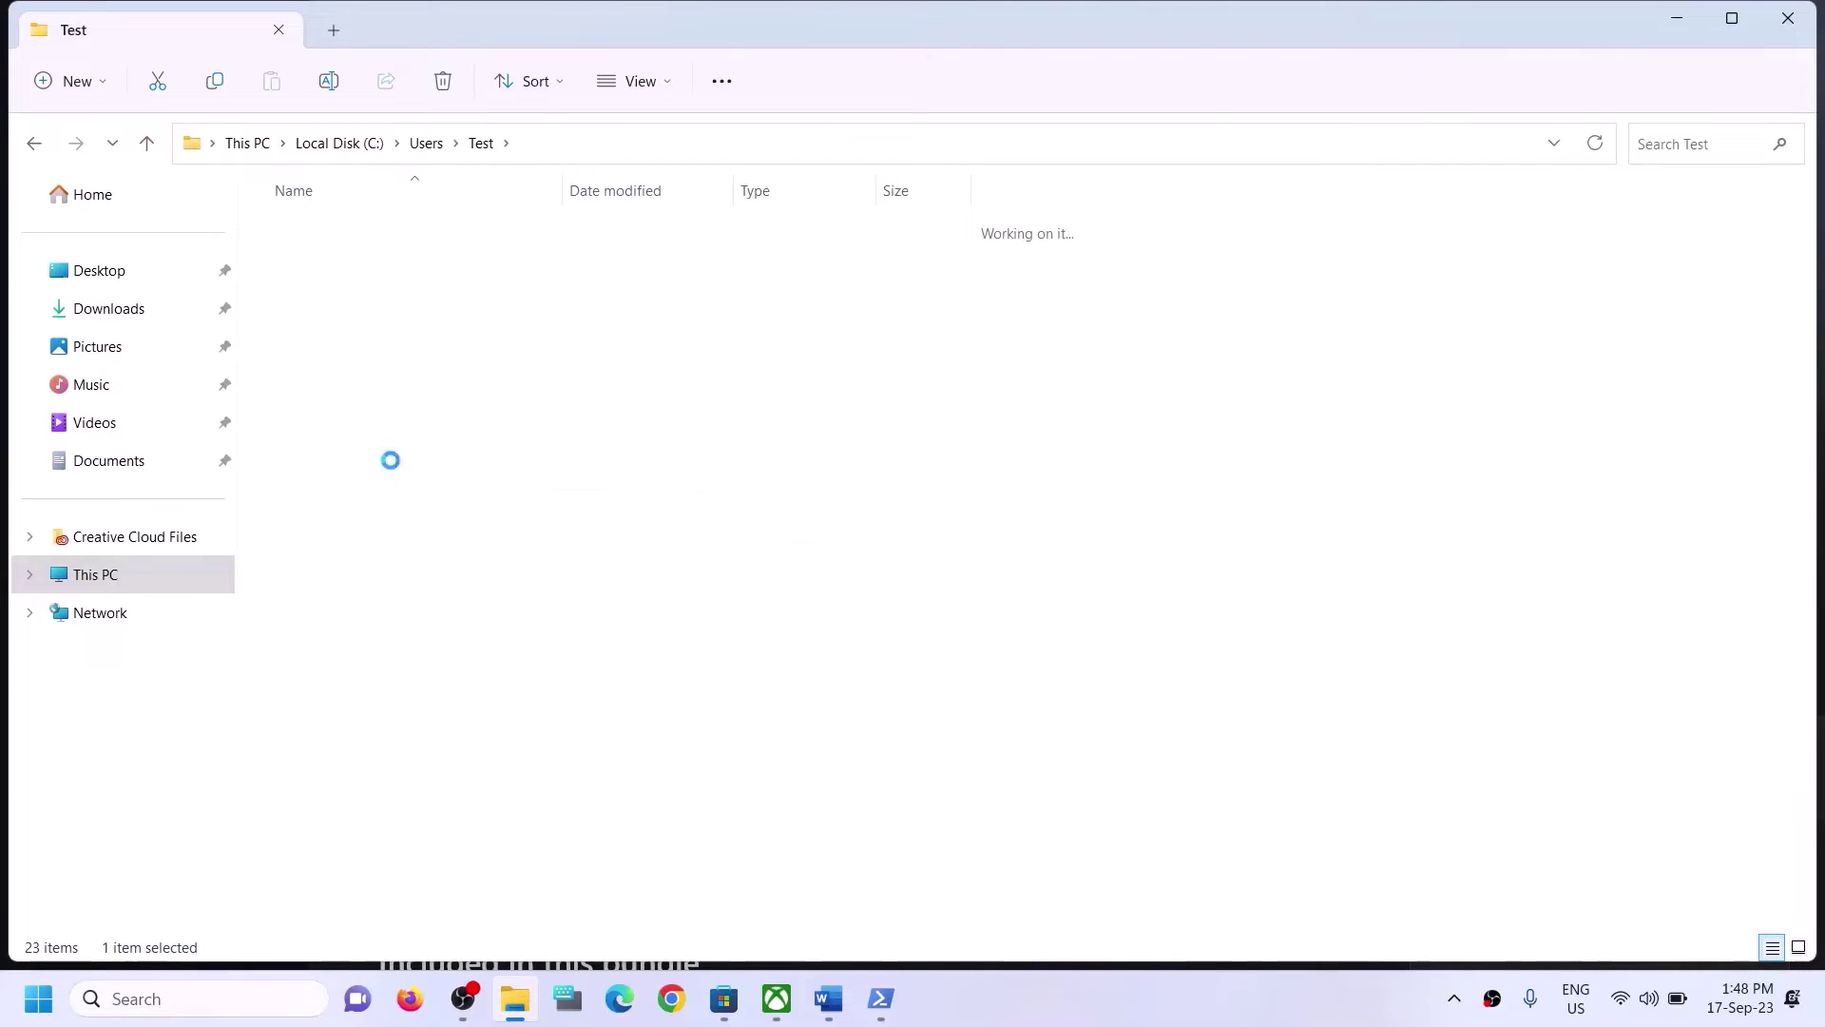
click(388, 230)
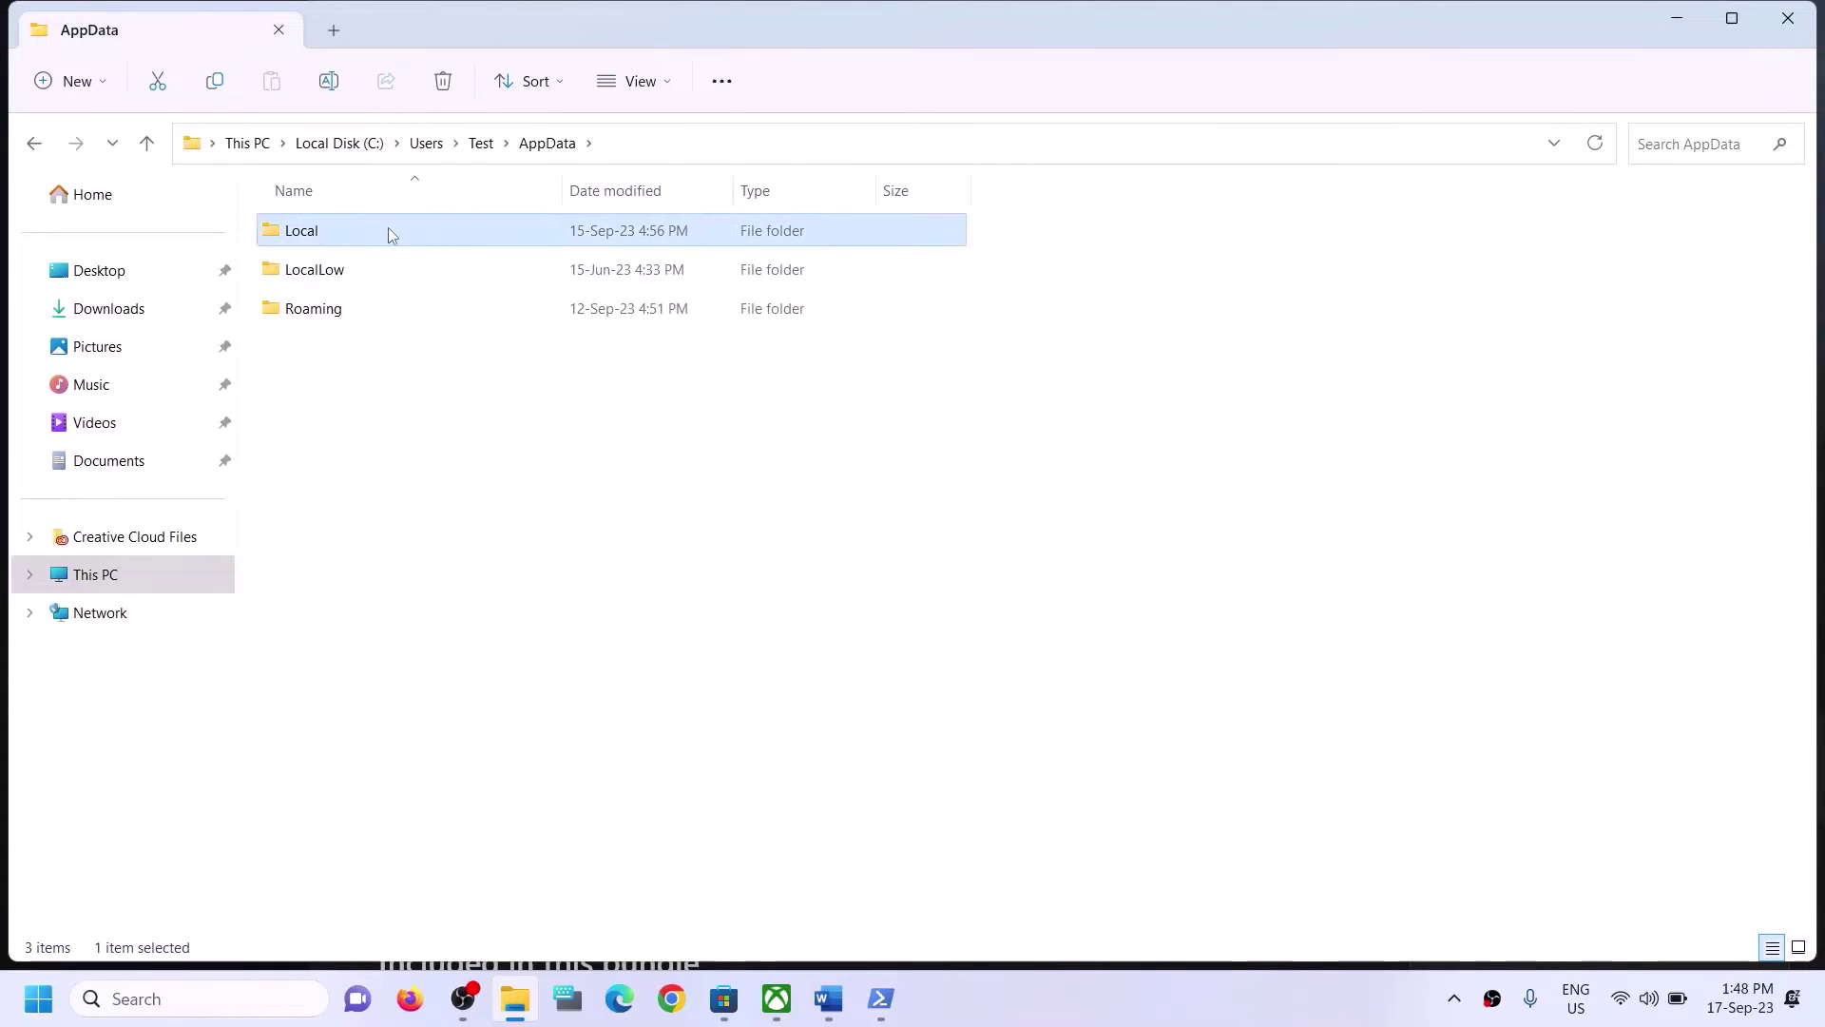
double_click(390, 230)
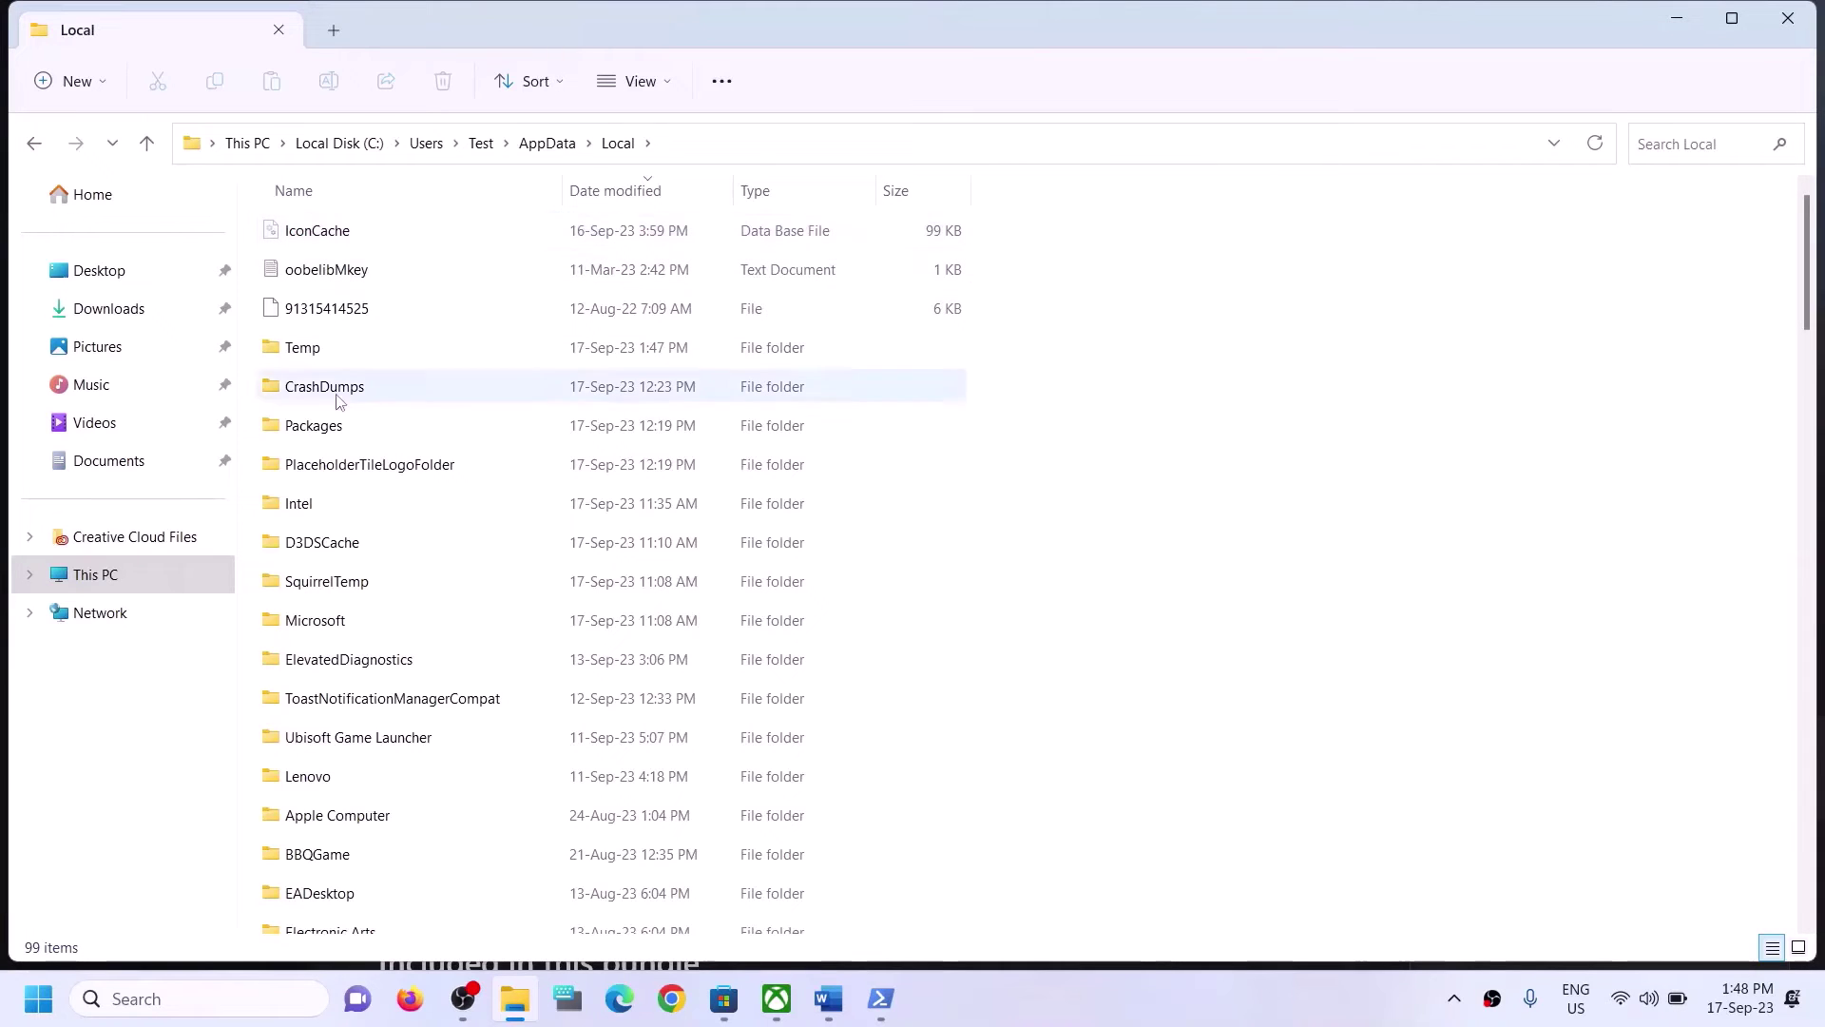
click(367, 435)
double_click(369, 438)
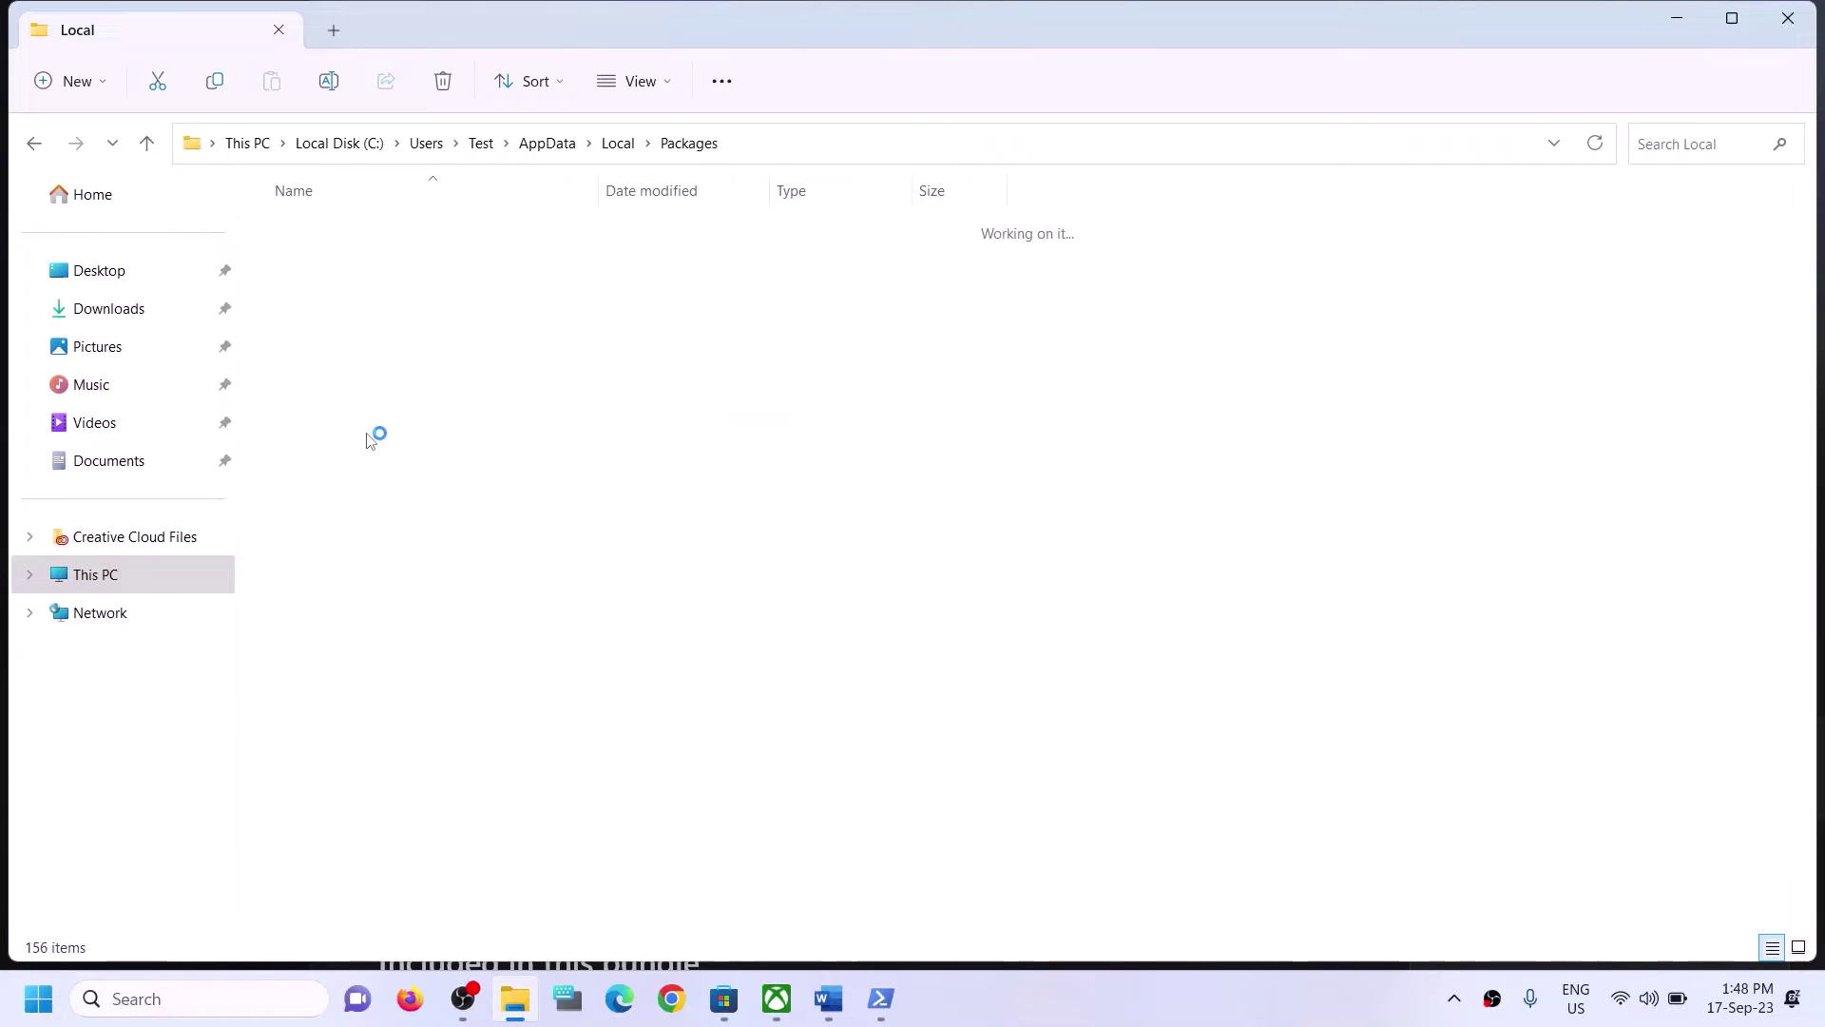
Browse the package list and select the Microsoft.WindowsStore_8wekyb3d8bbwe folder.
scroll(410, 630, down, 4)
scroll(411, 629, down, 20)
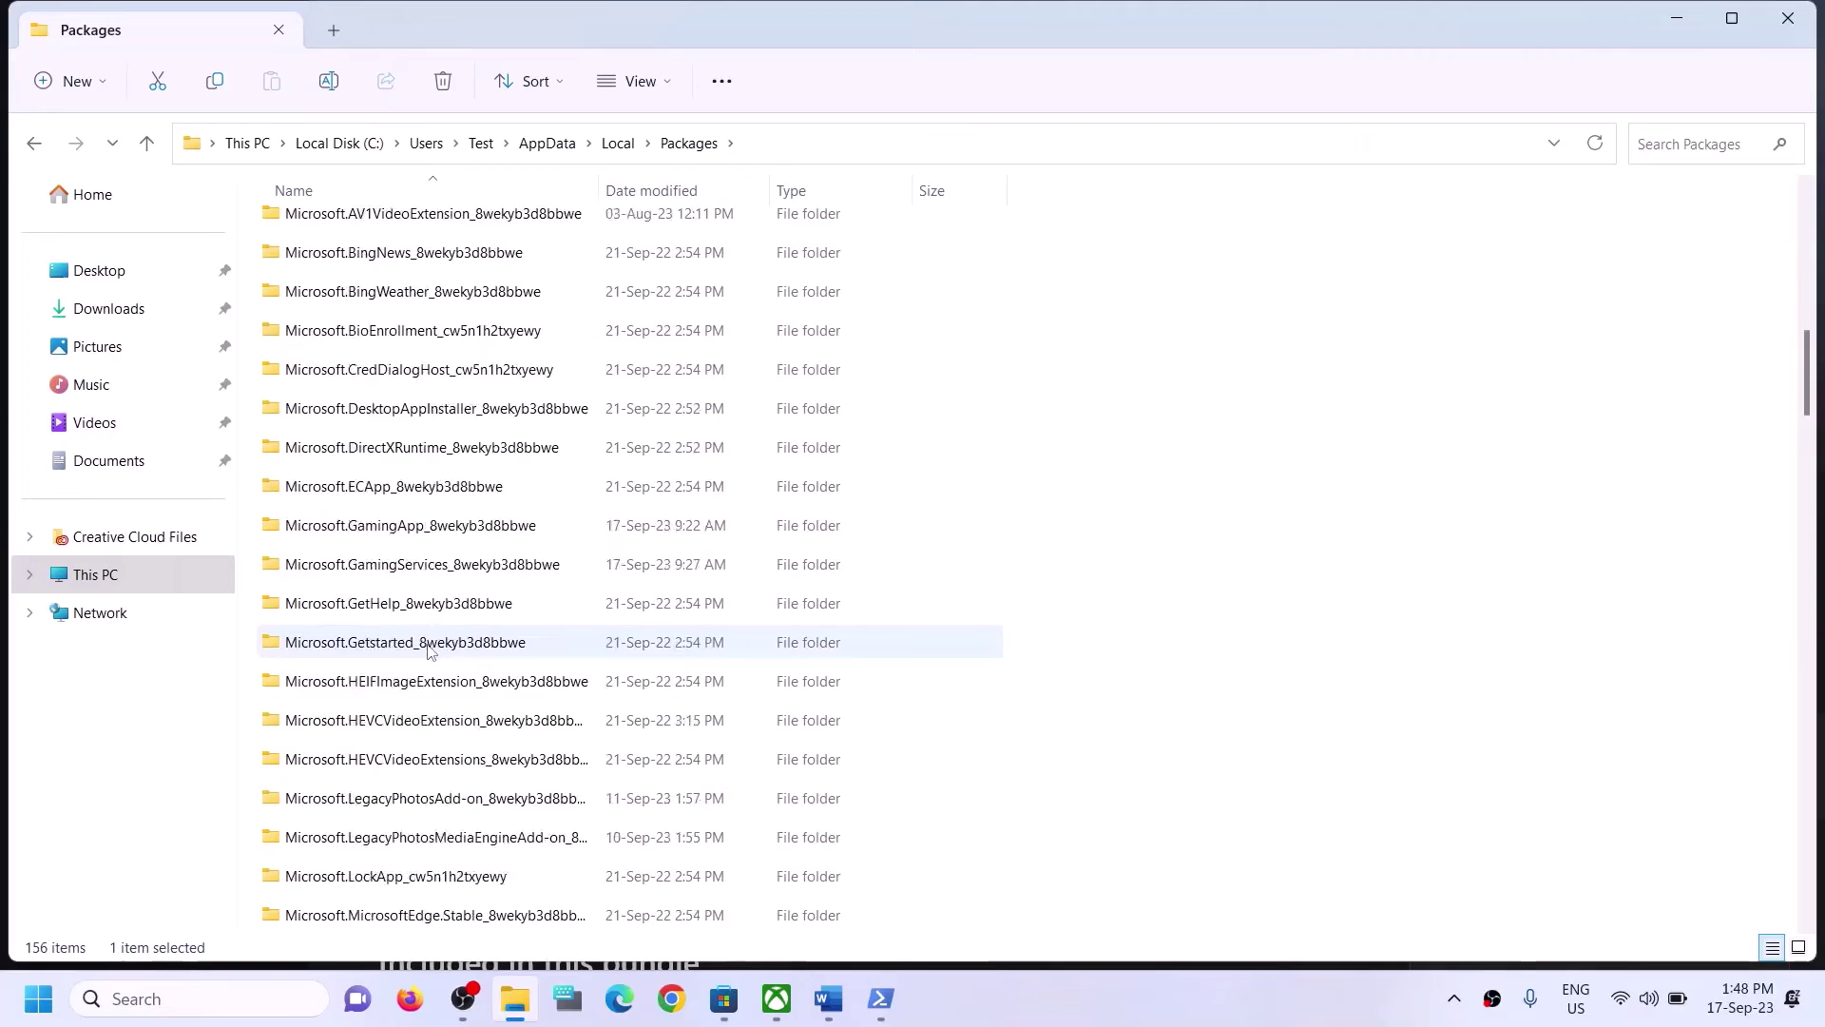
scroll(428, 649, down, 15)
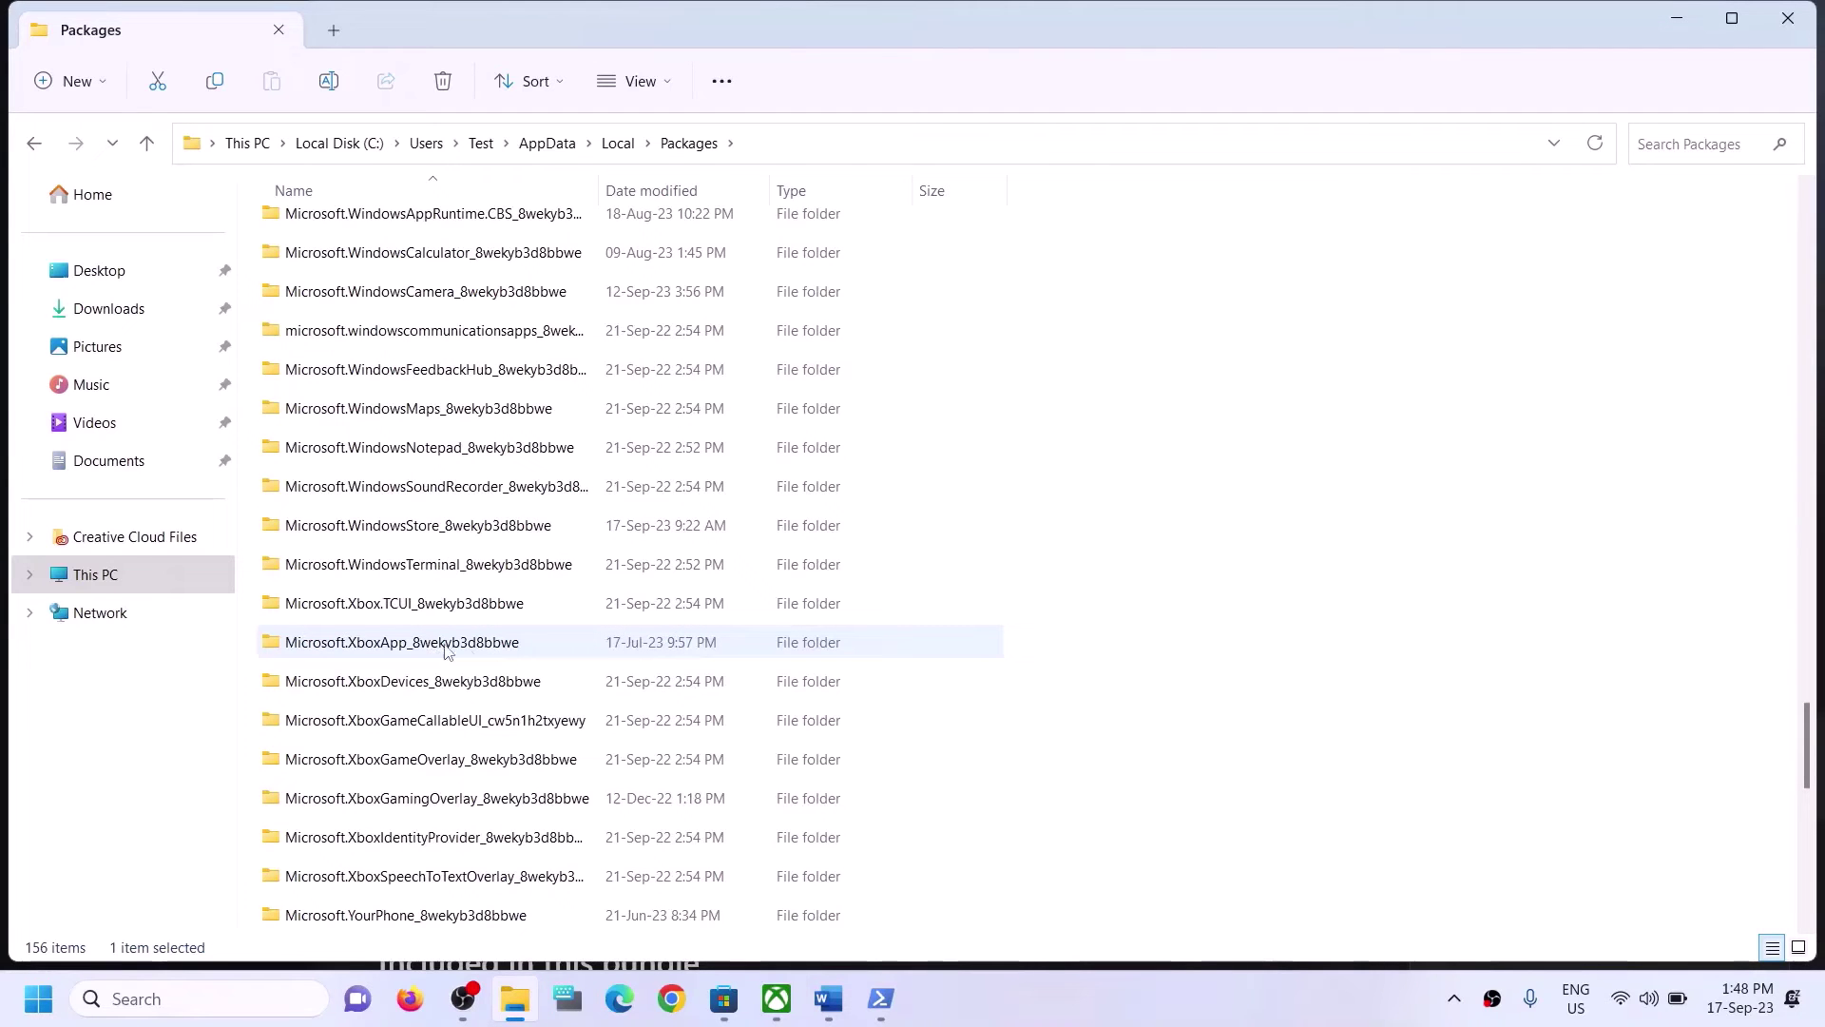
scroll(446, 650, down, 3)
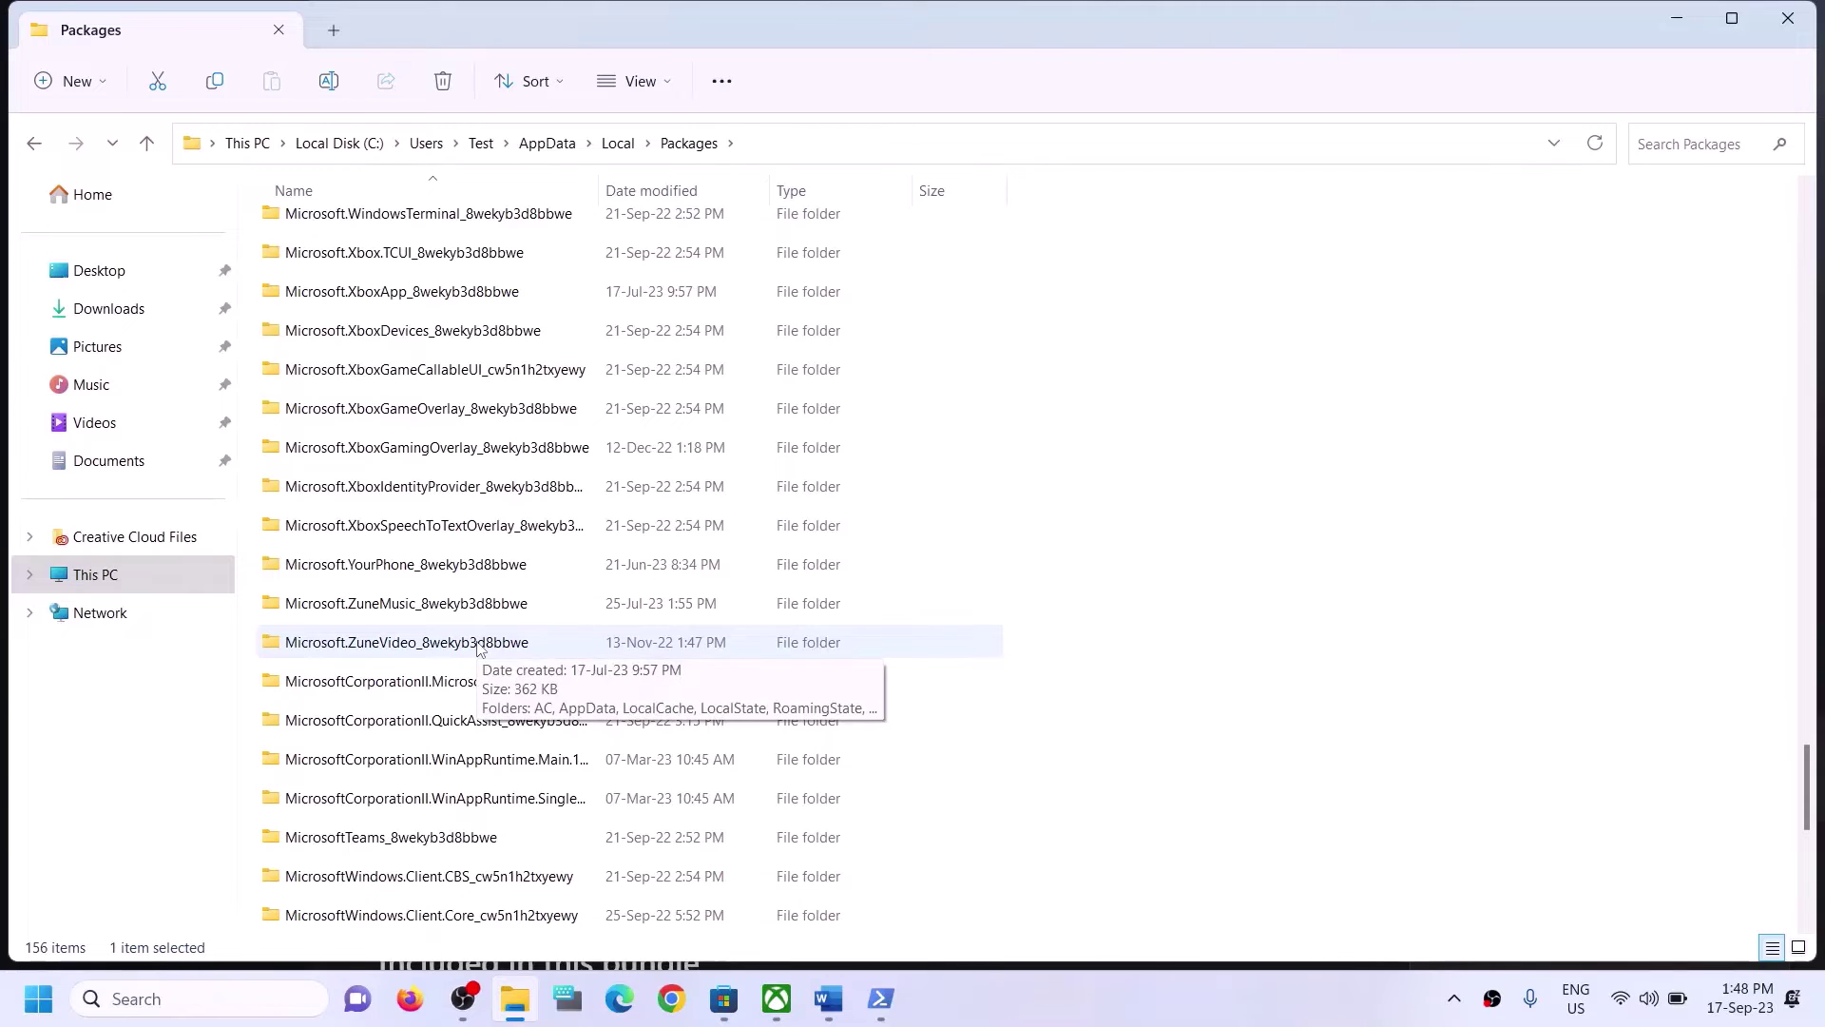
scroll(479, 646, up, 1)
scroll(479, 646, down, 5)
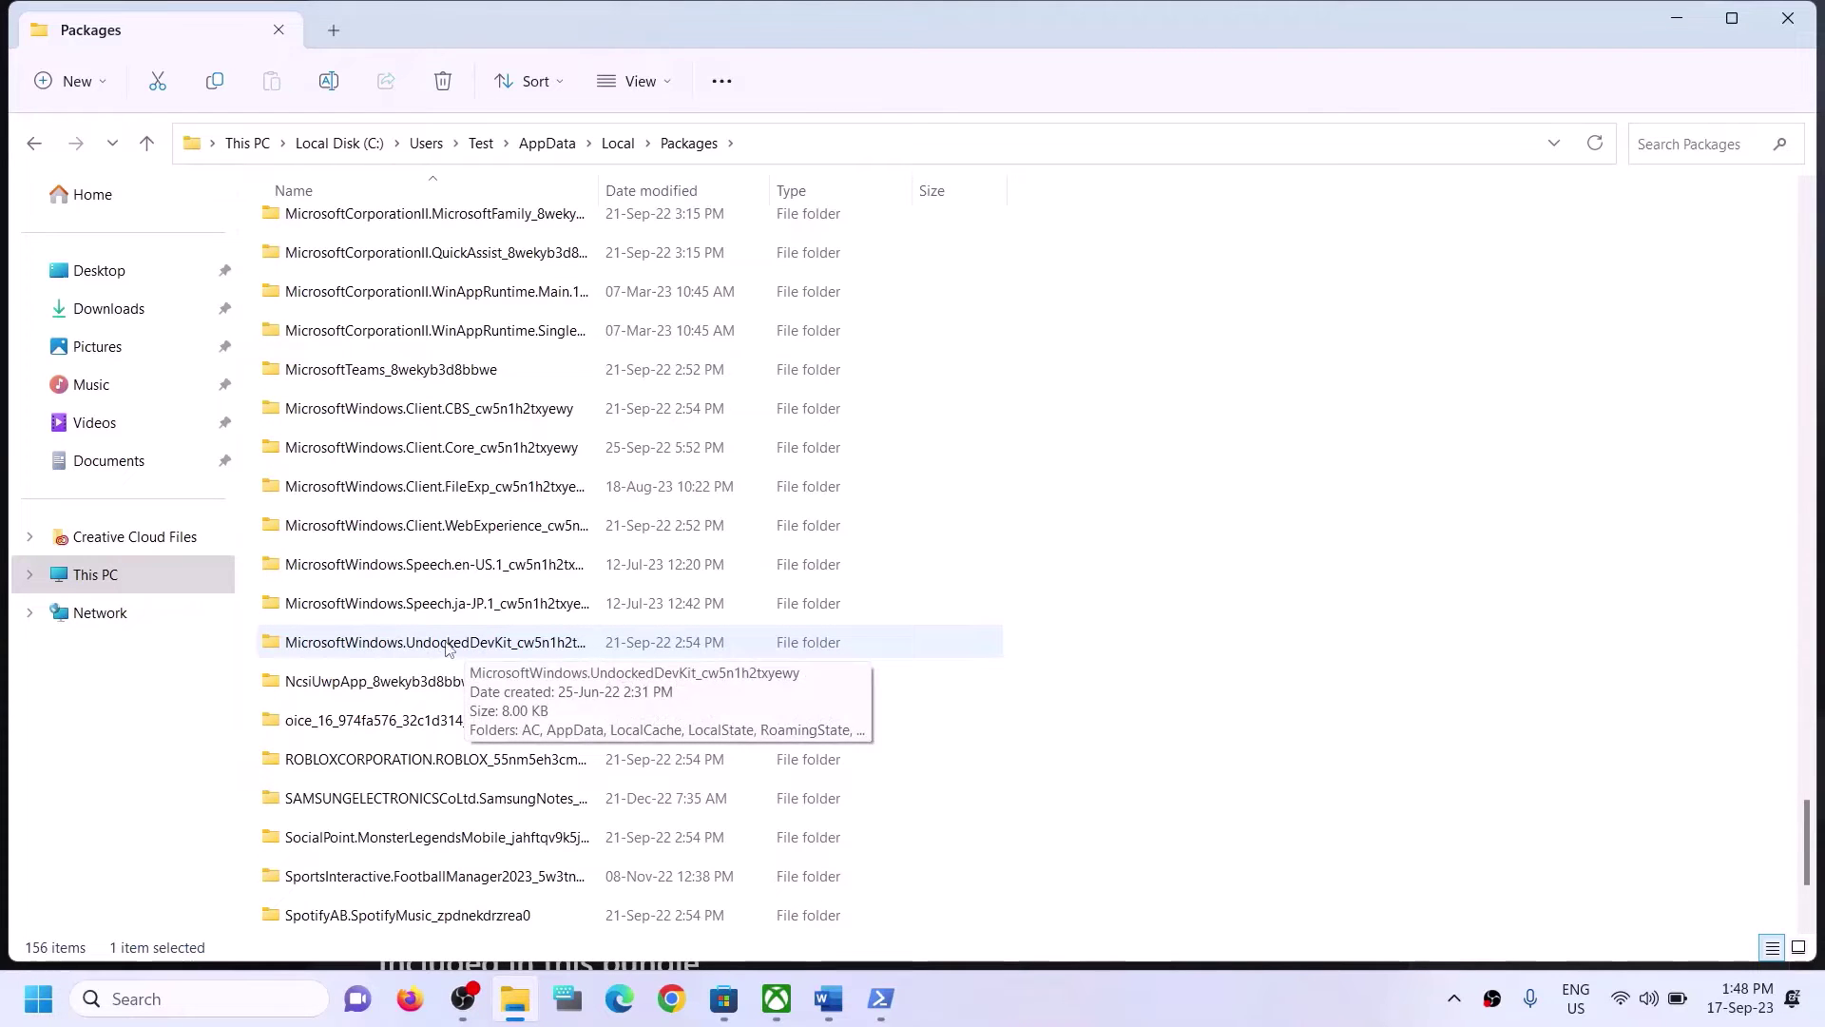
scroll(445, 772, down, 2)
scroll(438, 741, up, 1)
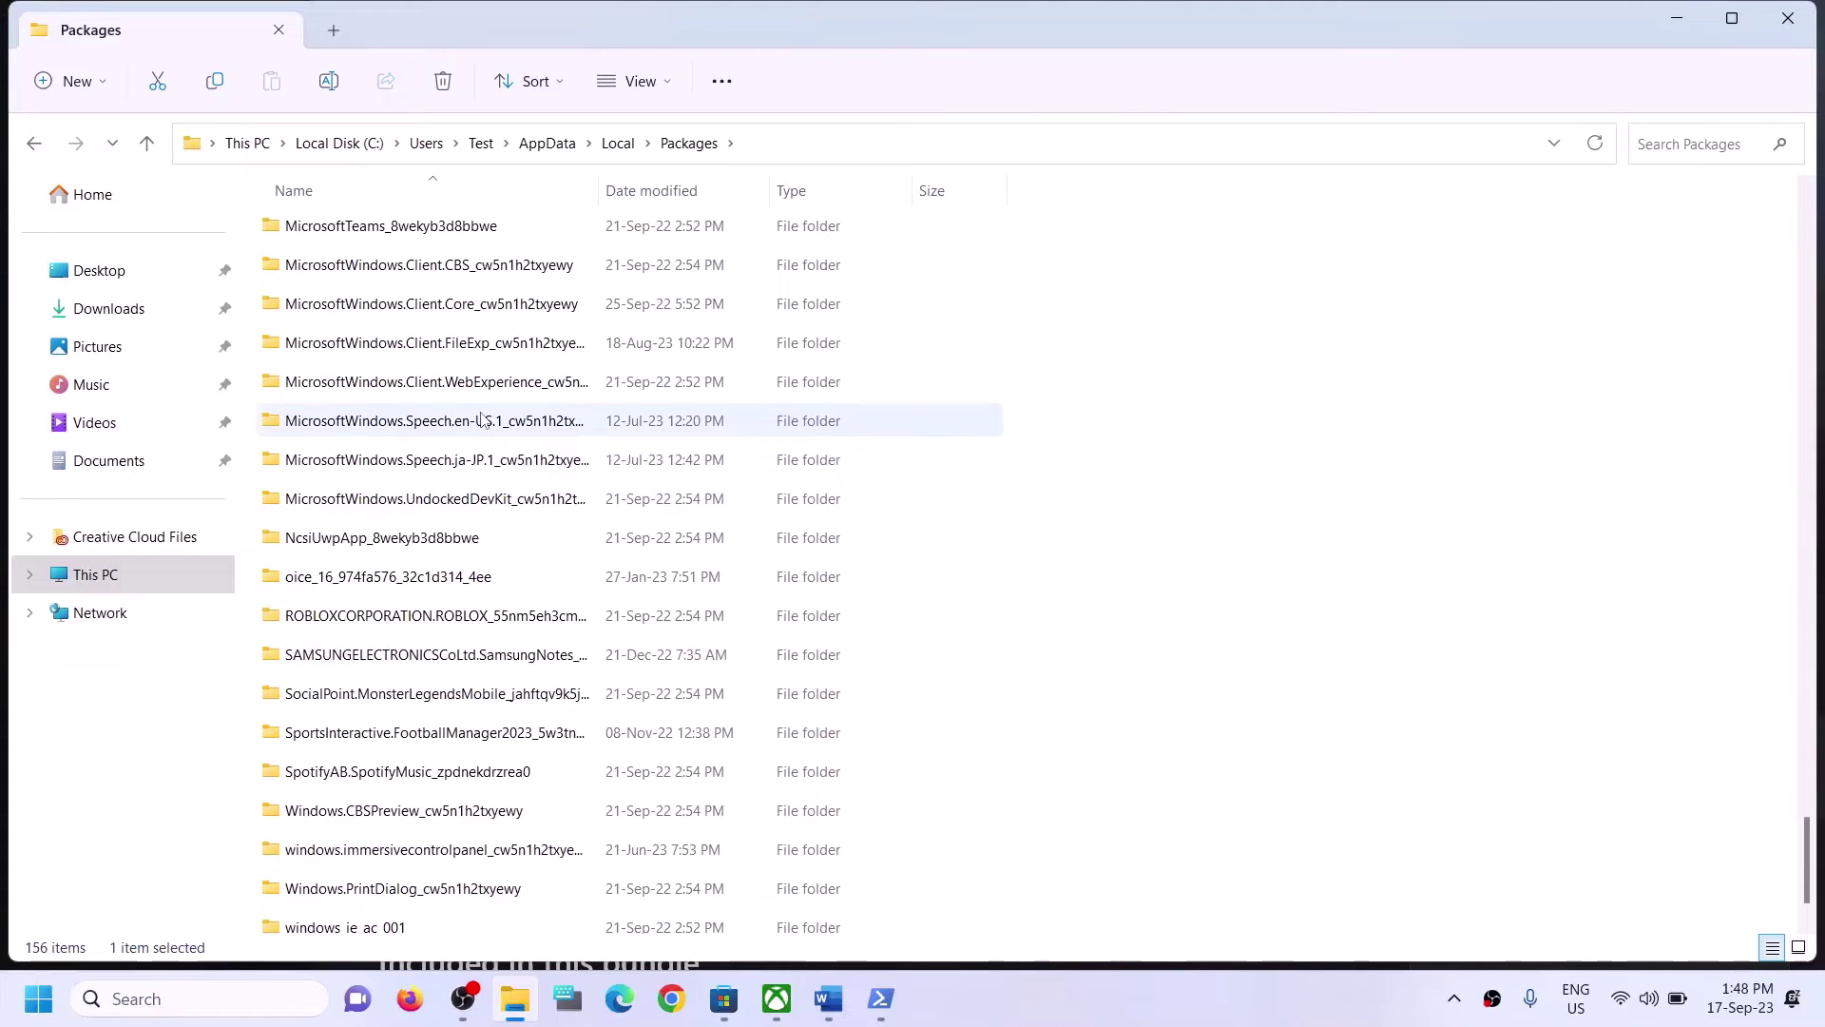
scroll(451, 420, up, 2)
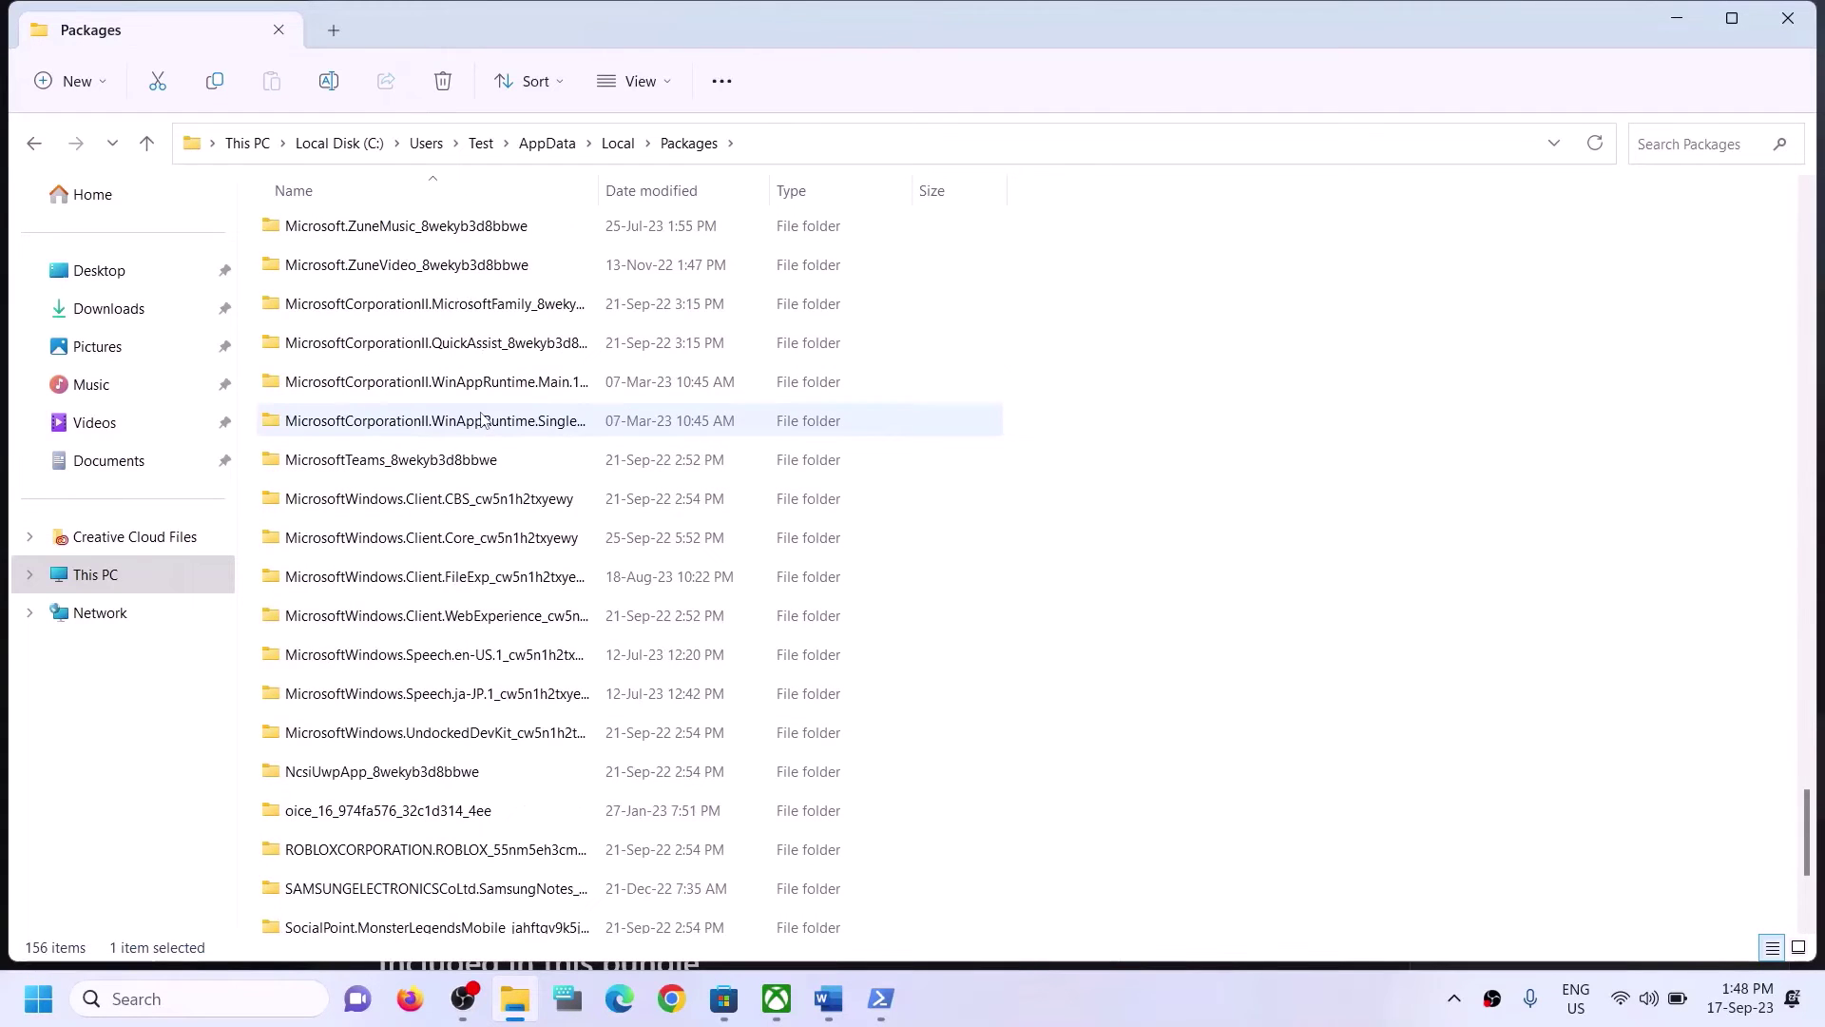
click(456, 733)
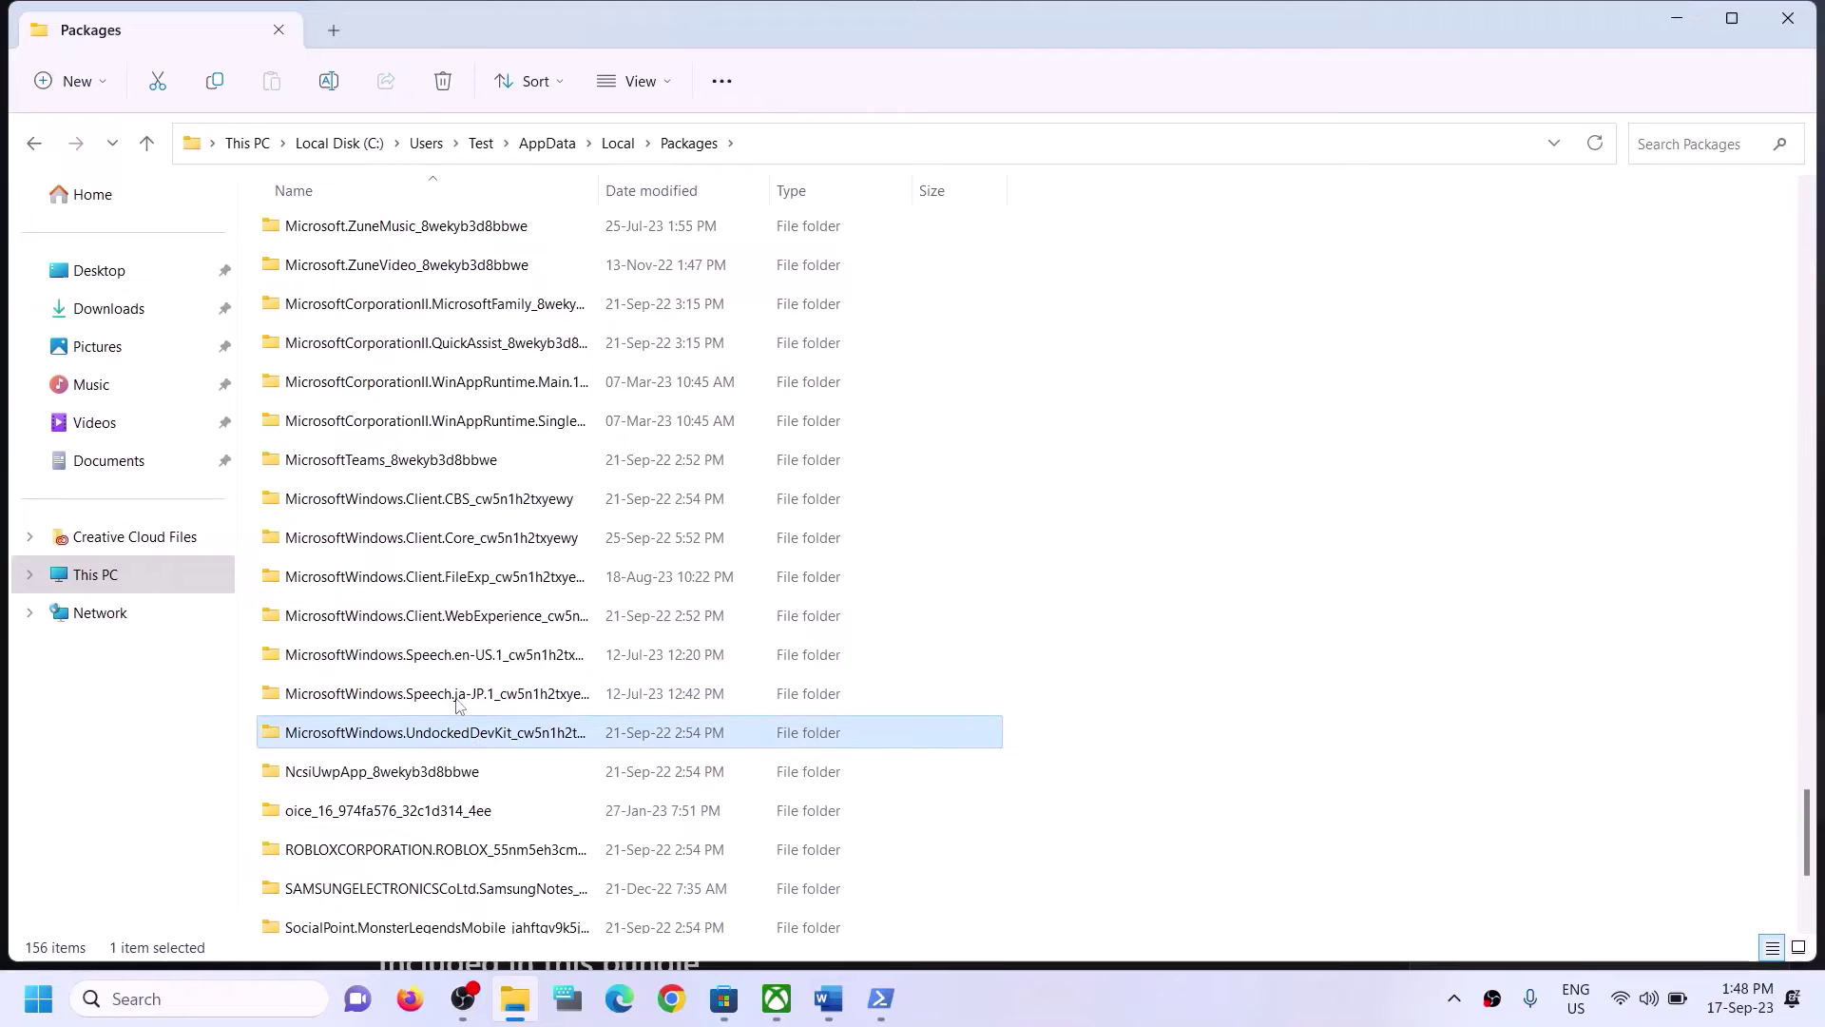
click(453, 499)
click(466, 618)
click(469, 673)
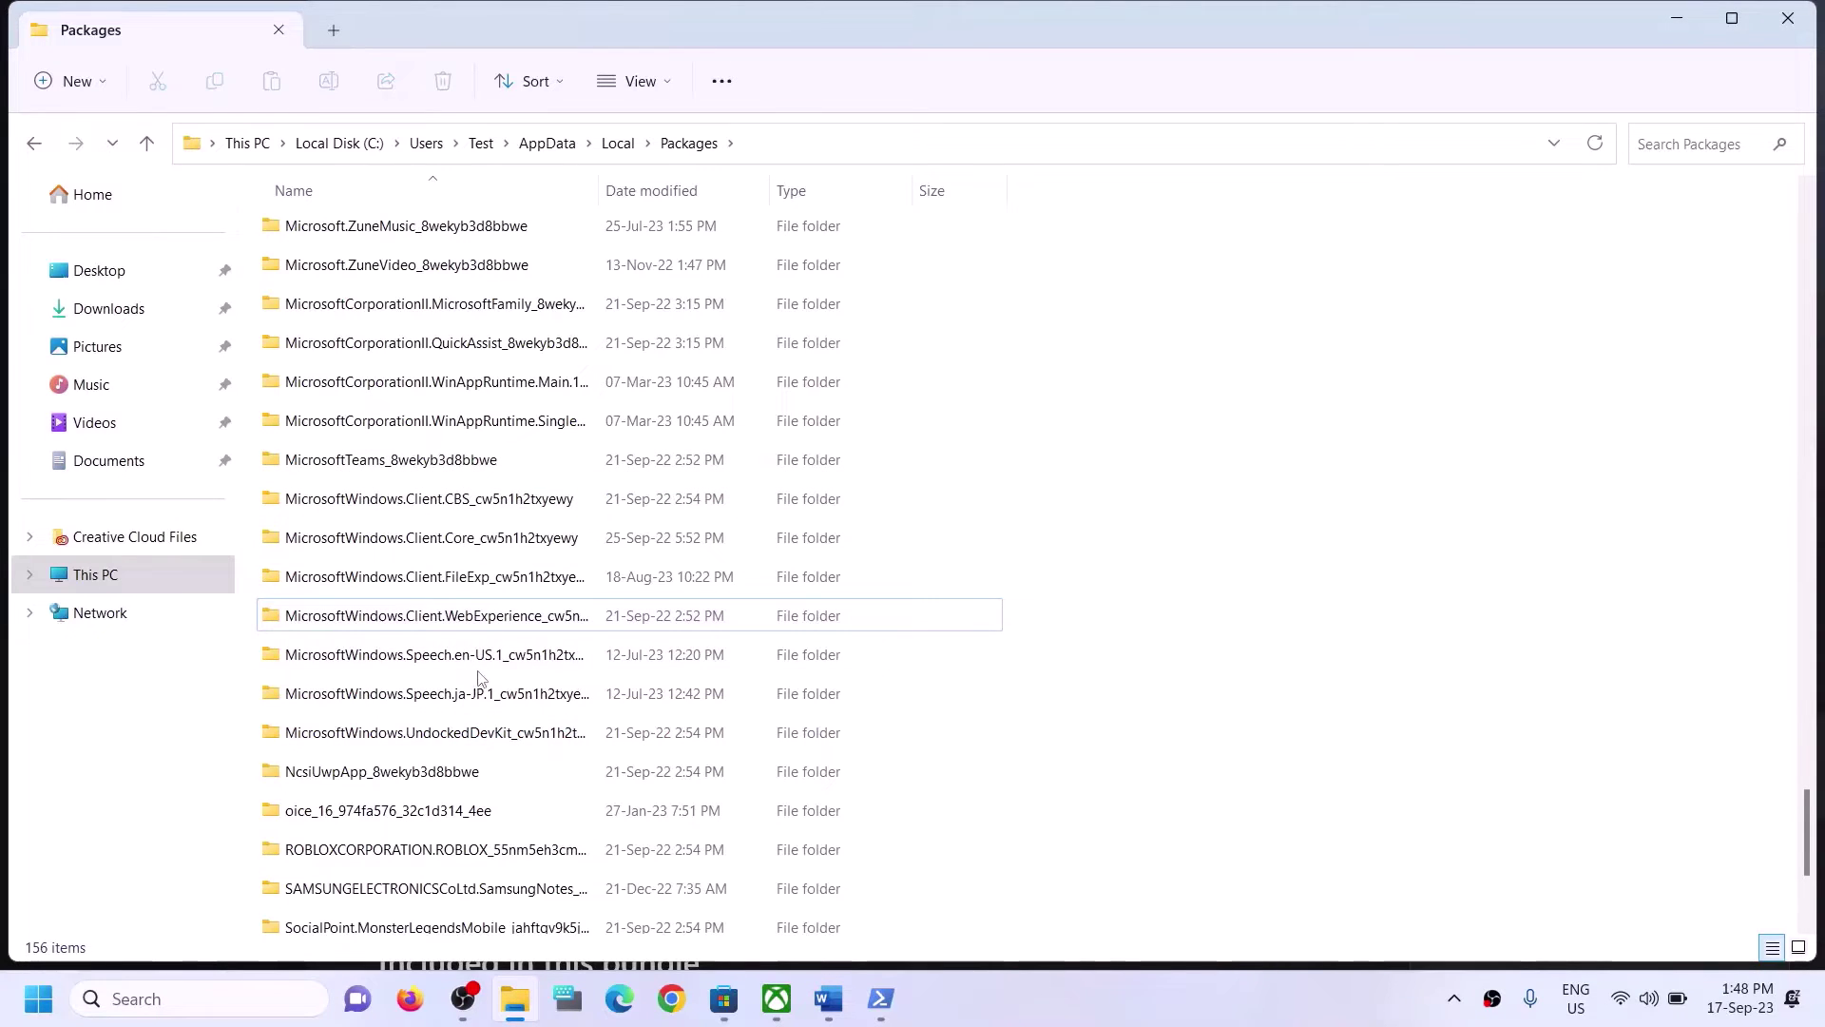
scroll(486, 699, down, 1)
scroll(491, 685, up, 2)
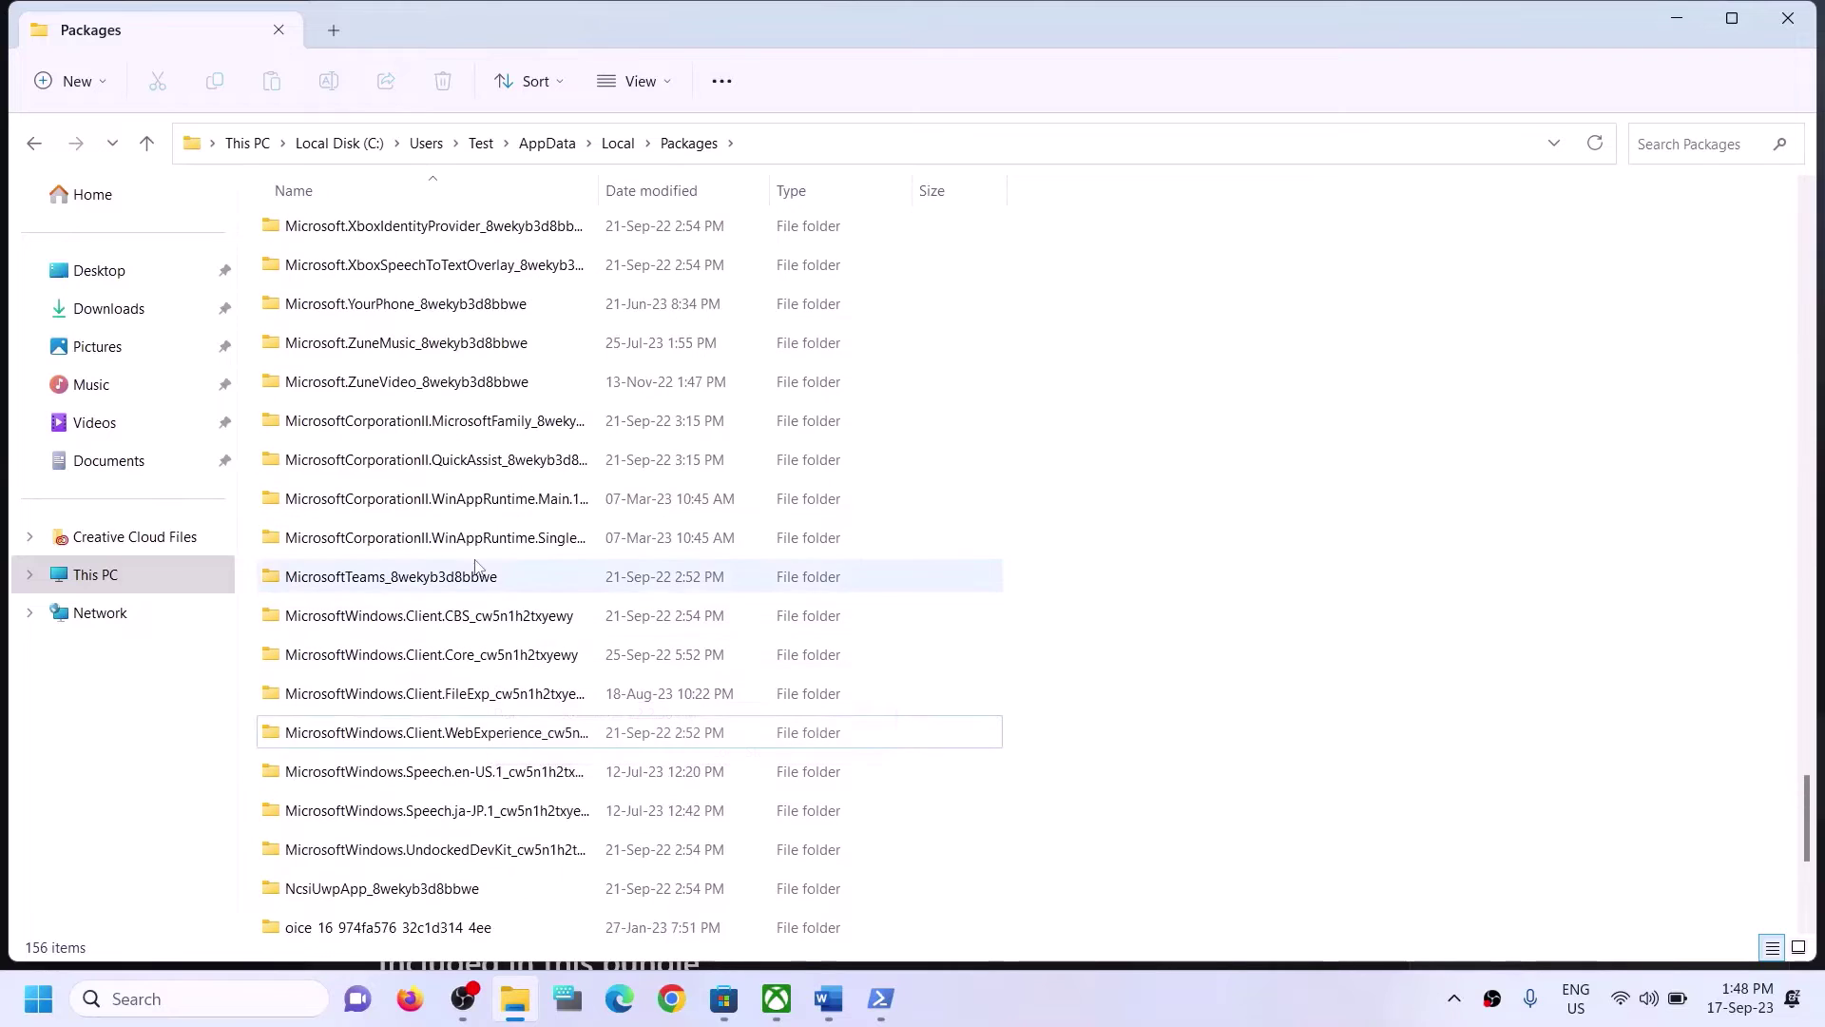
scroll(473, 506, up, 2)
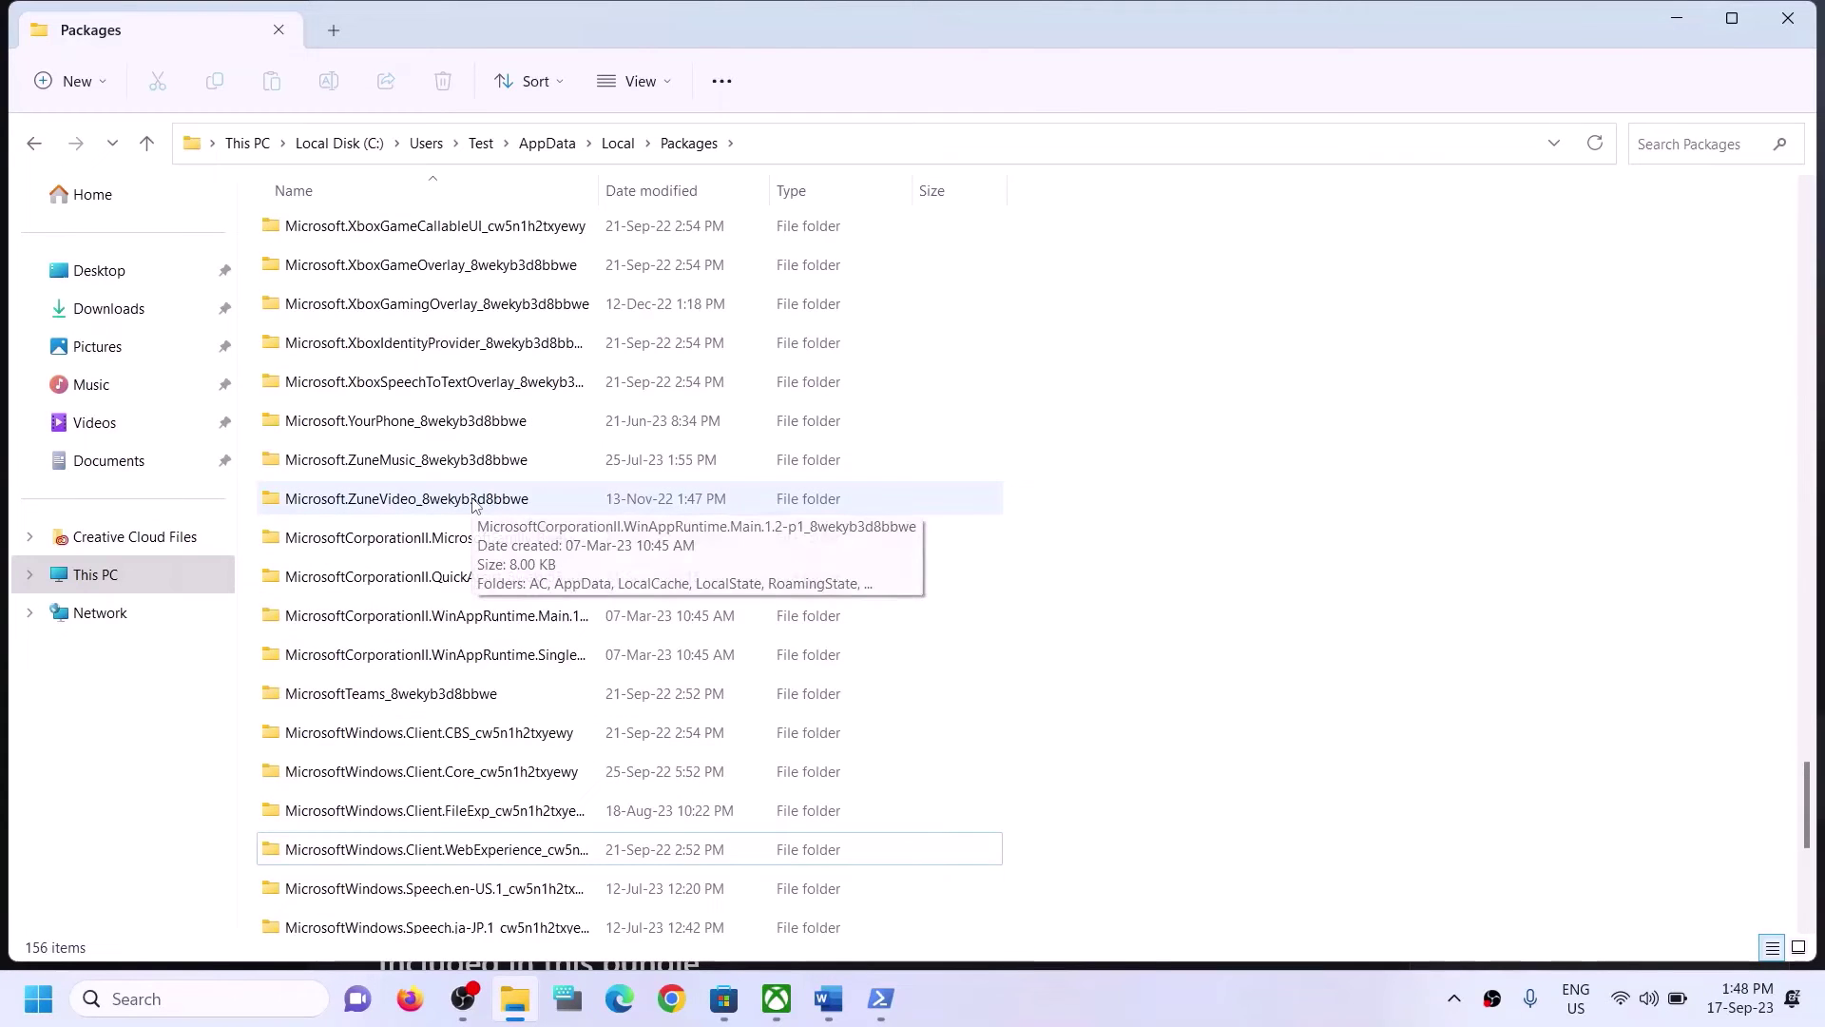
scroll(474, 503, up, 1)
scroll(473, 484, up, 3)
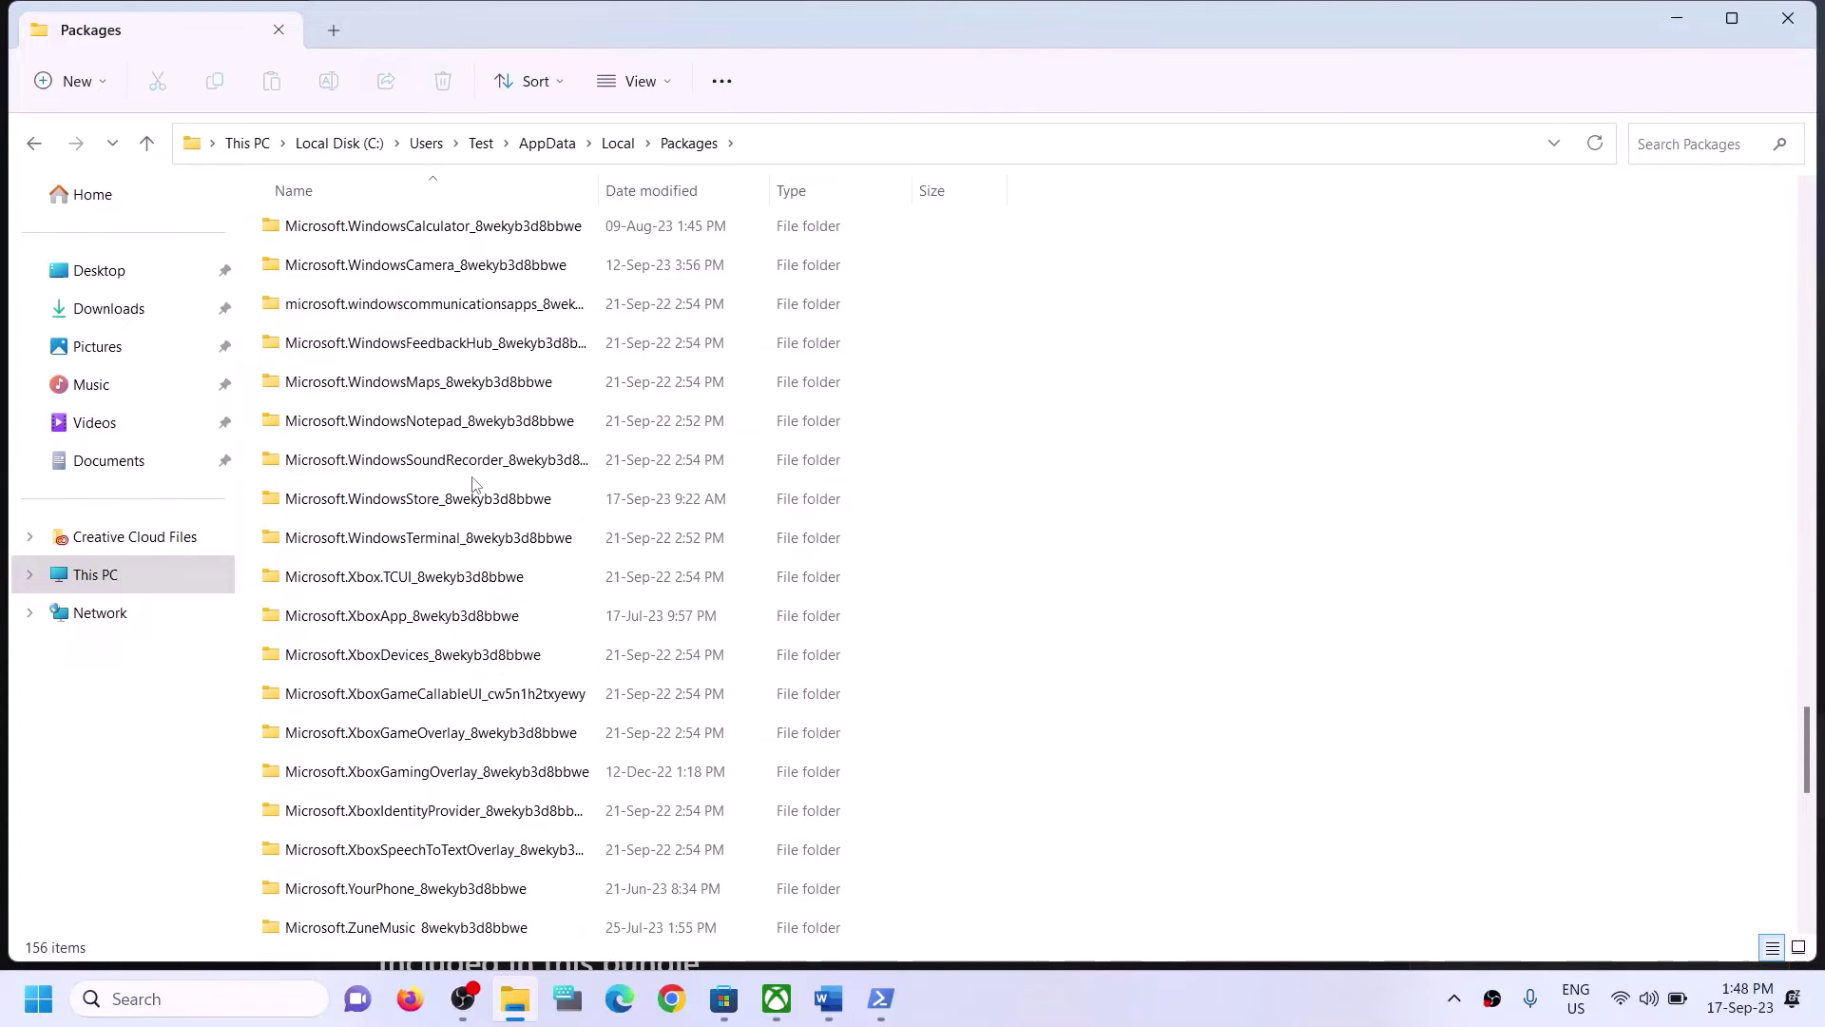
click(473, 499)
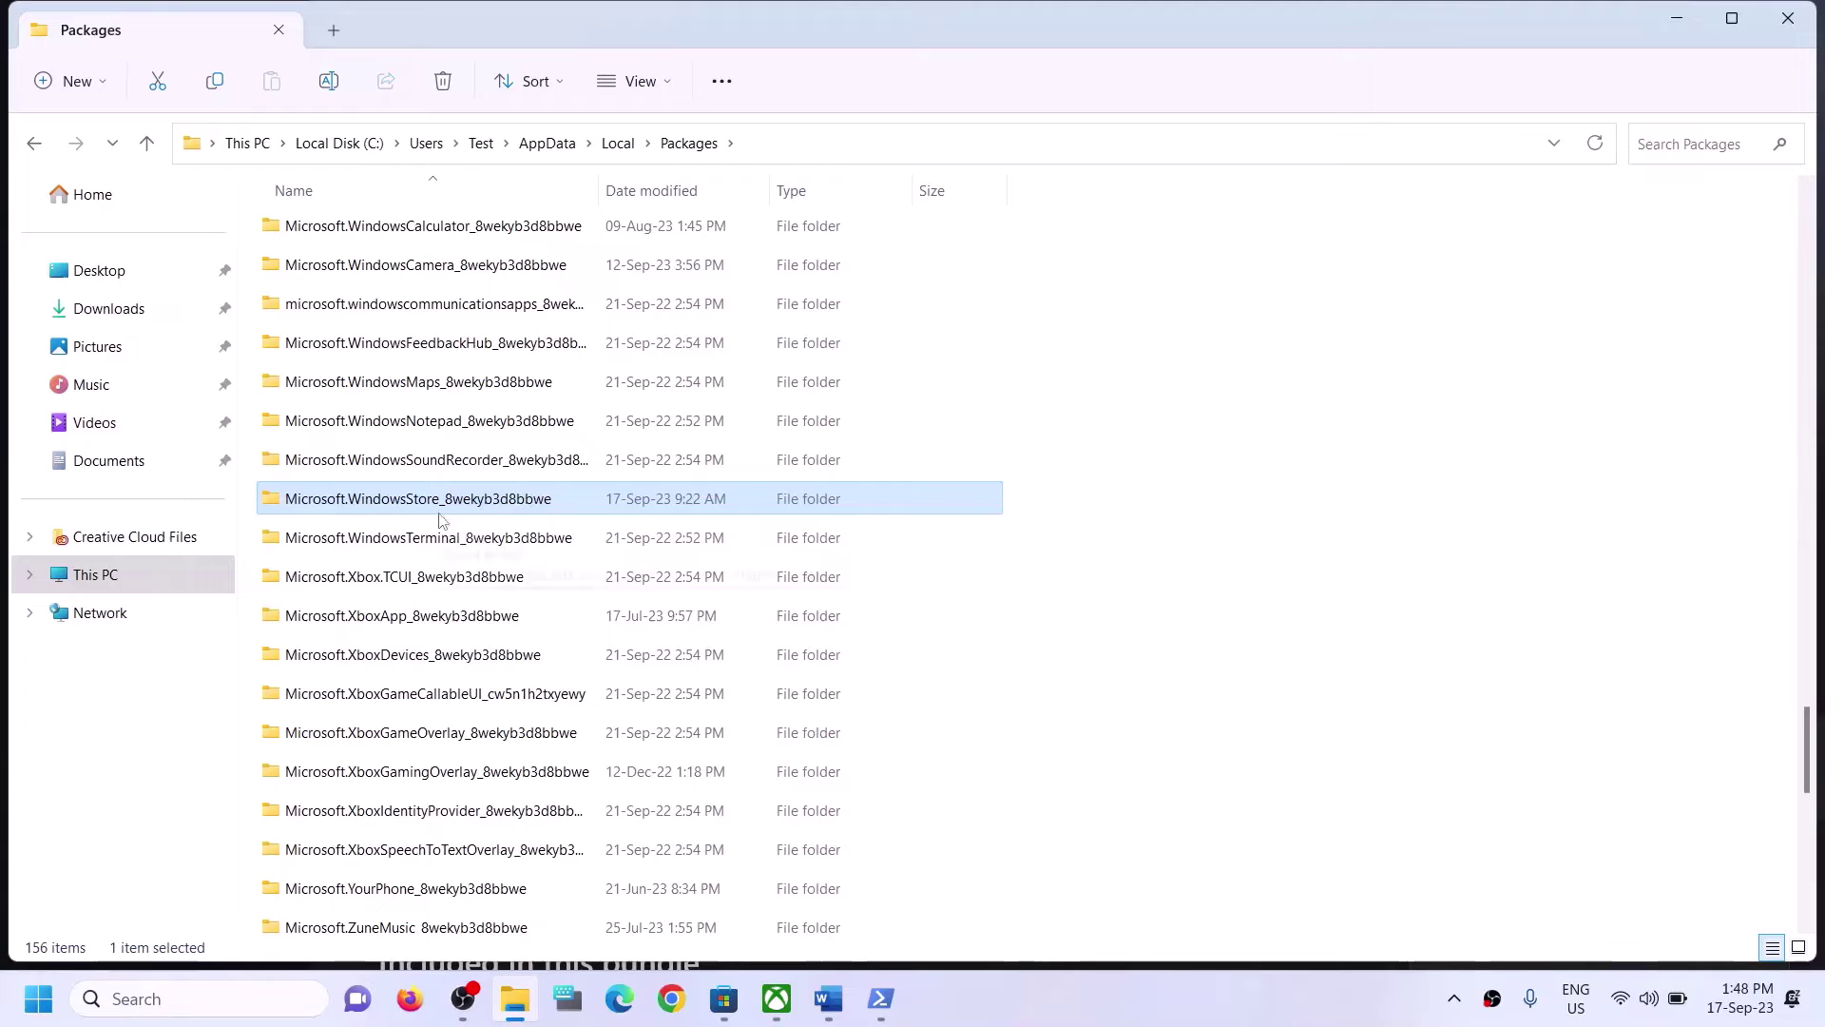
Open Microsoft.WindowsStore_8wekyb3d8bbwe and delete its LocalCache folder.
double_click(381, 499)
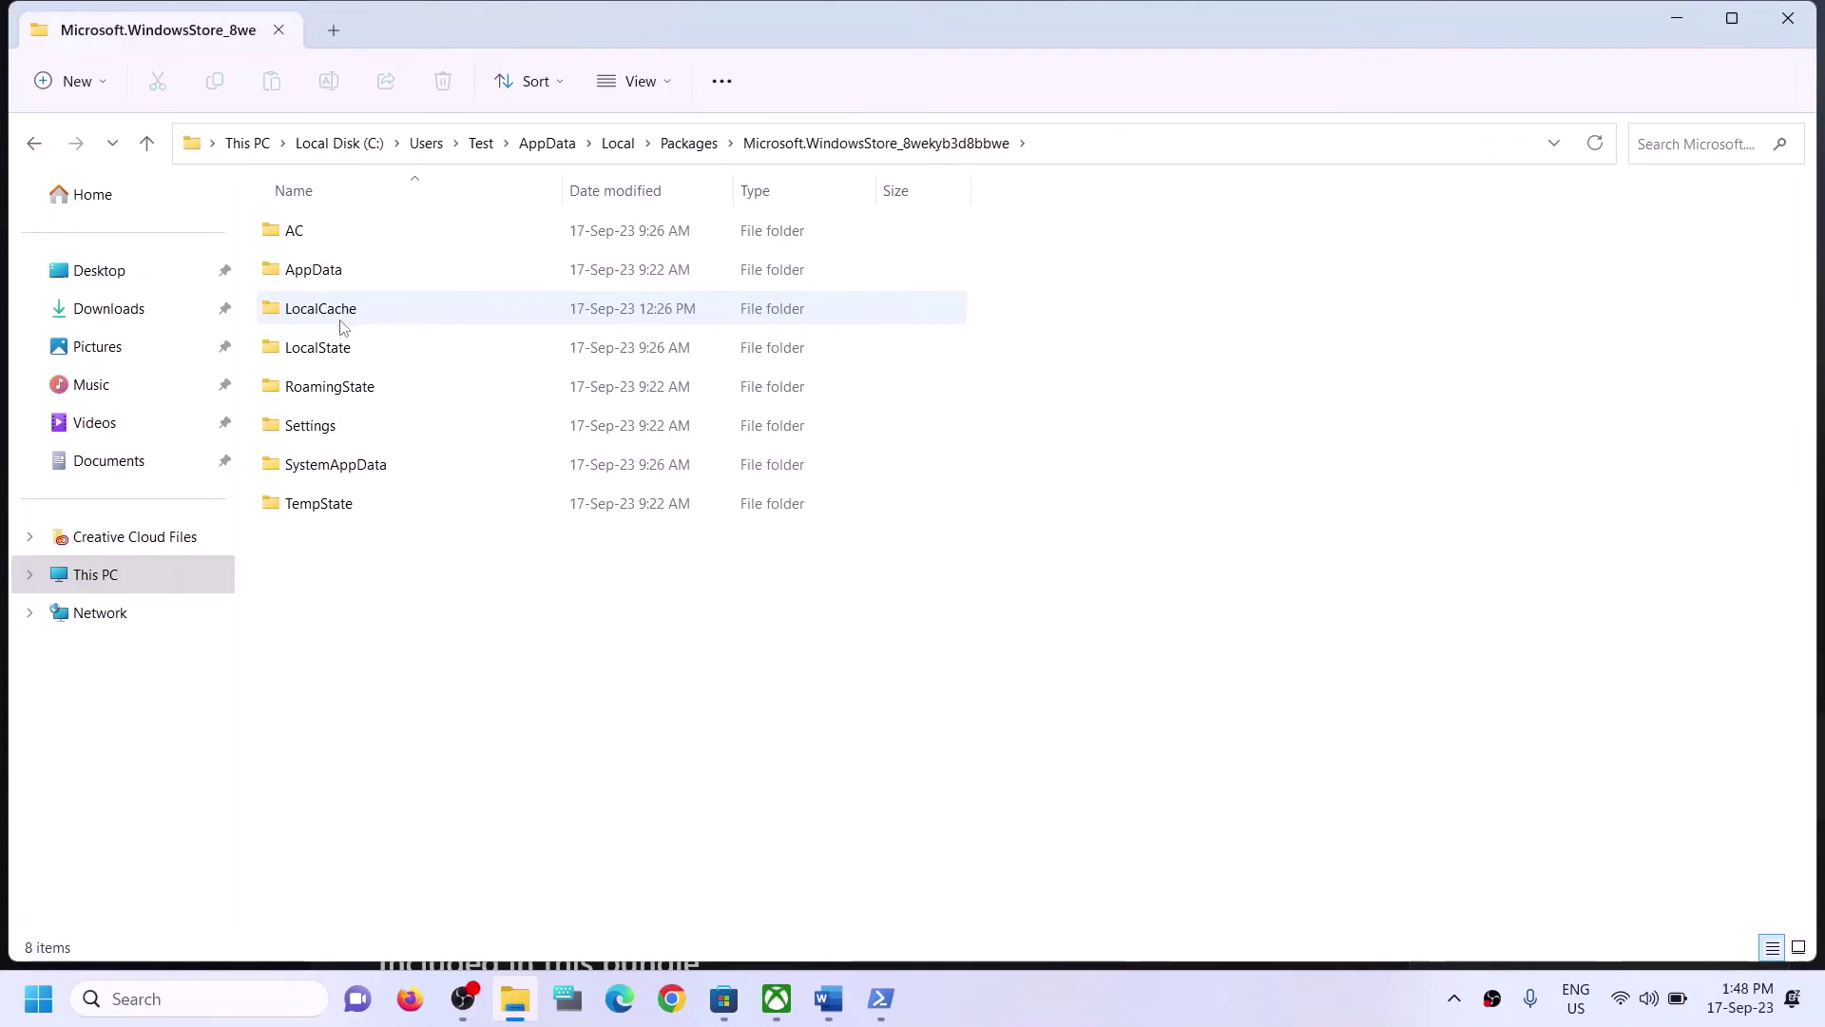
click(308, 315)
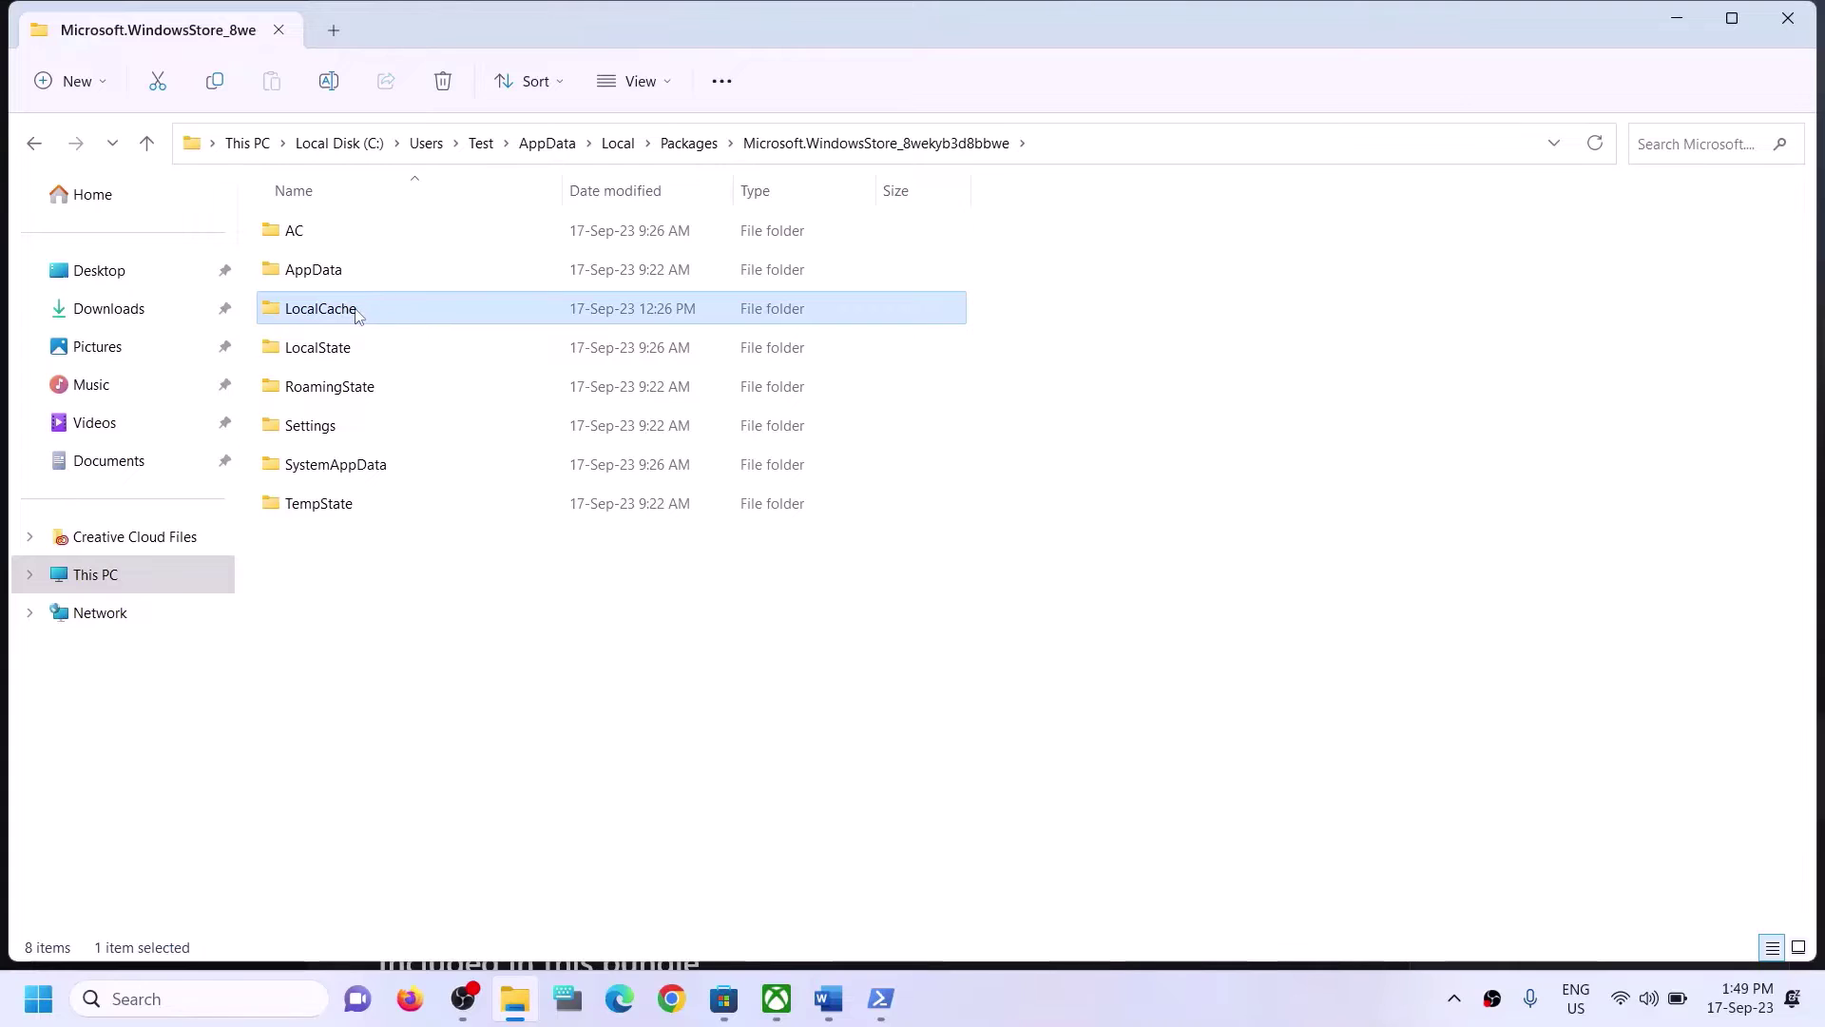
right_click(361, 311)
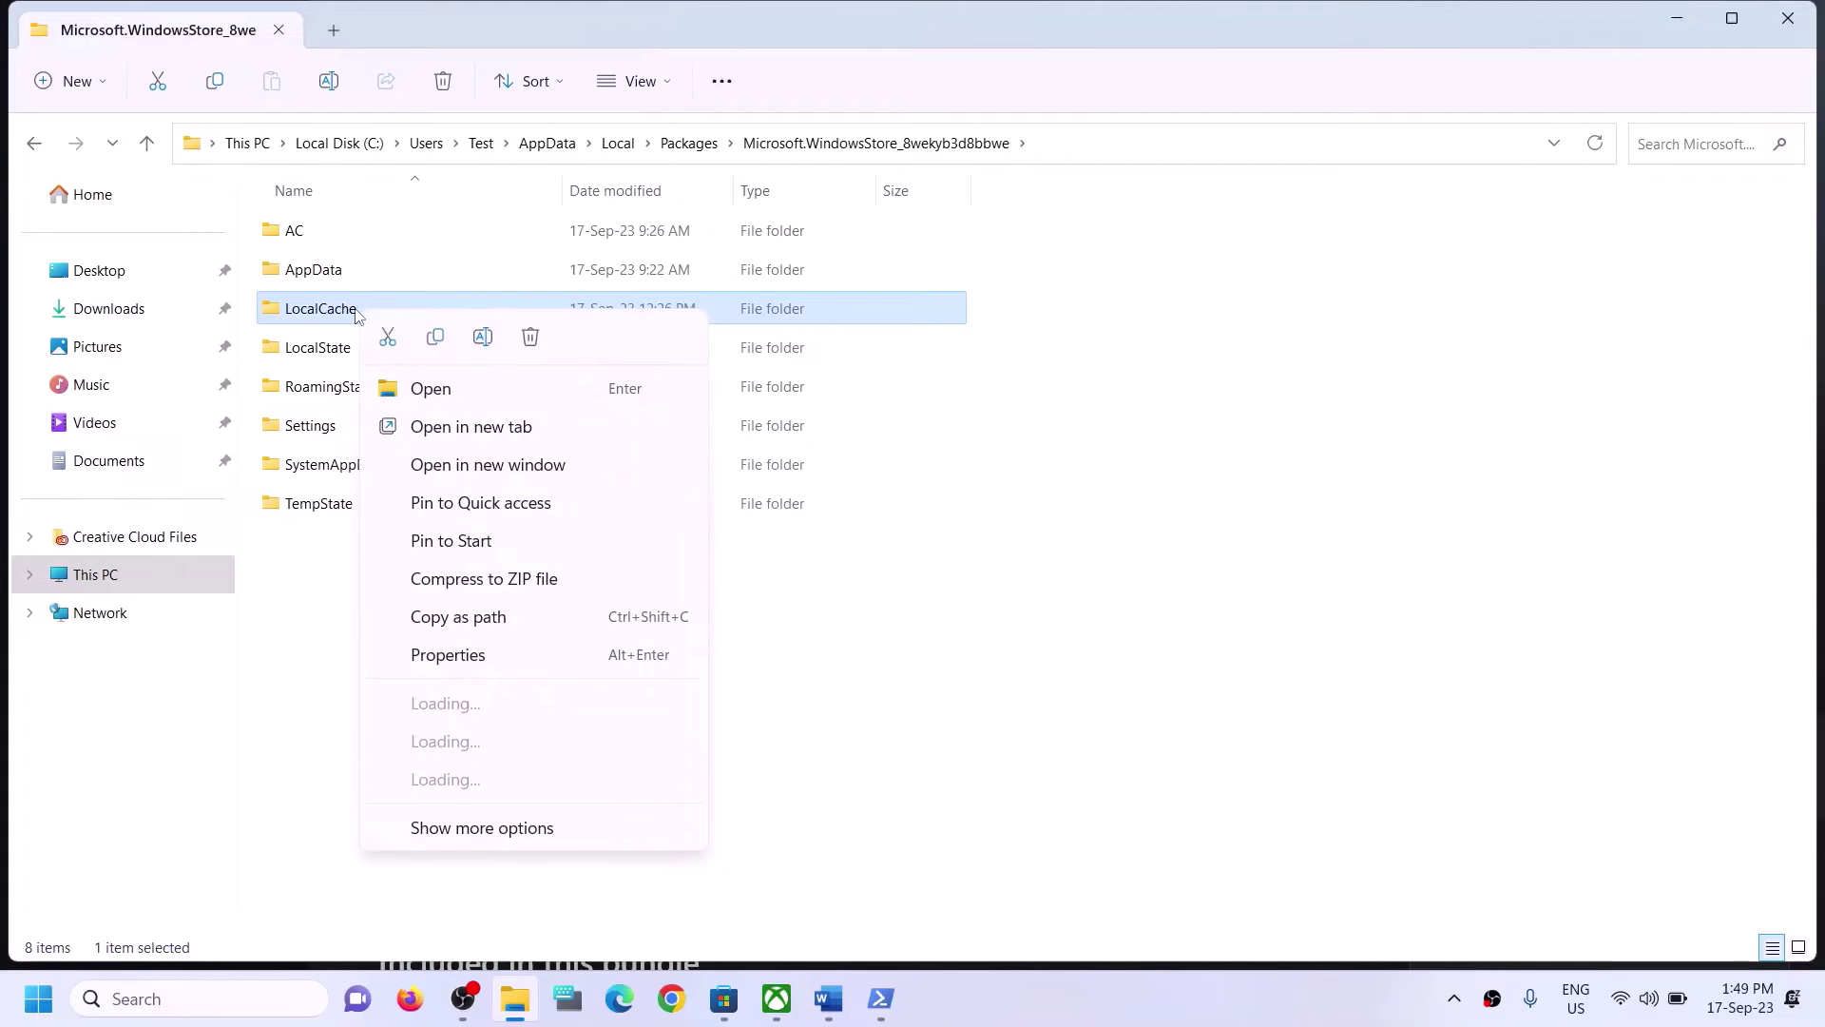
click(530, 340)
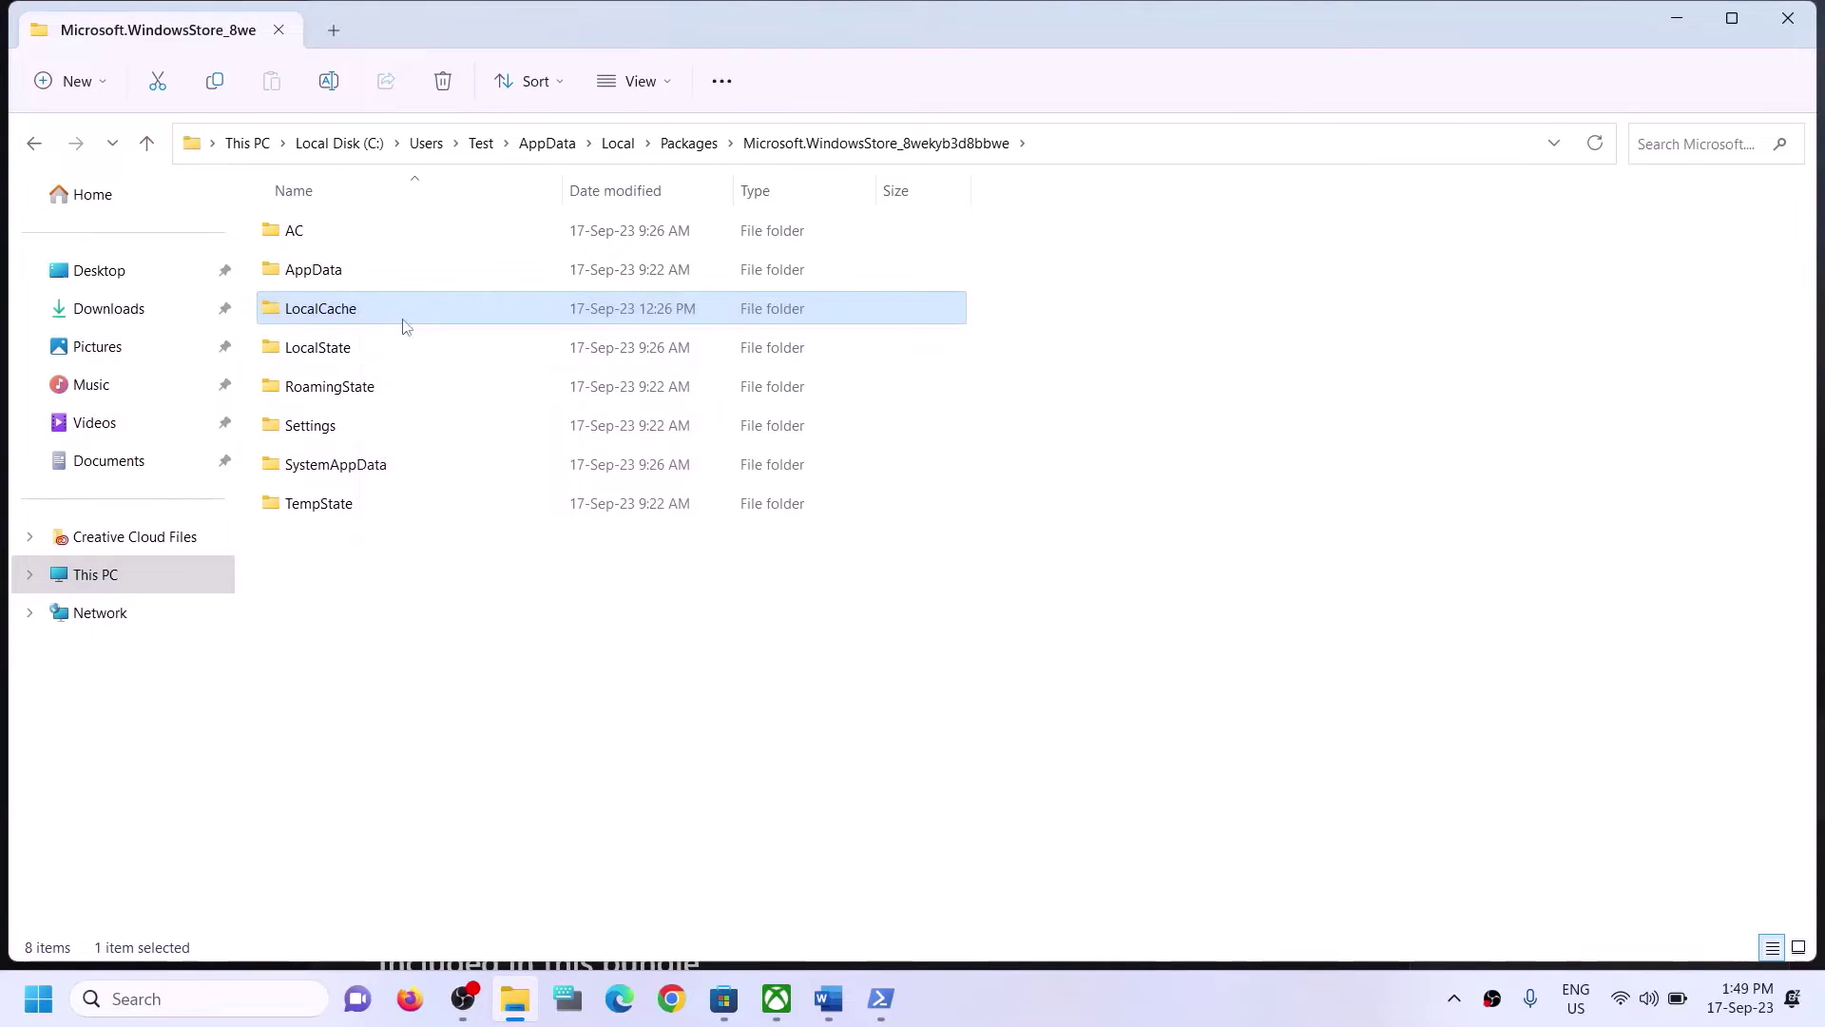
Close File Explorer and highlight the Step 5 'Repair/reset Xbox App/Store' heading in Word.
click(1785, 21)
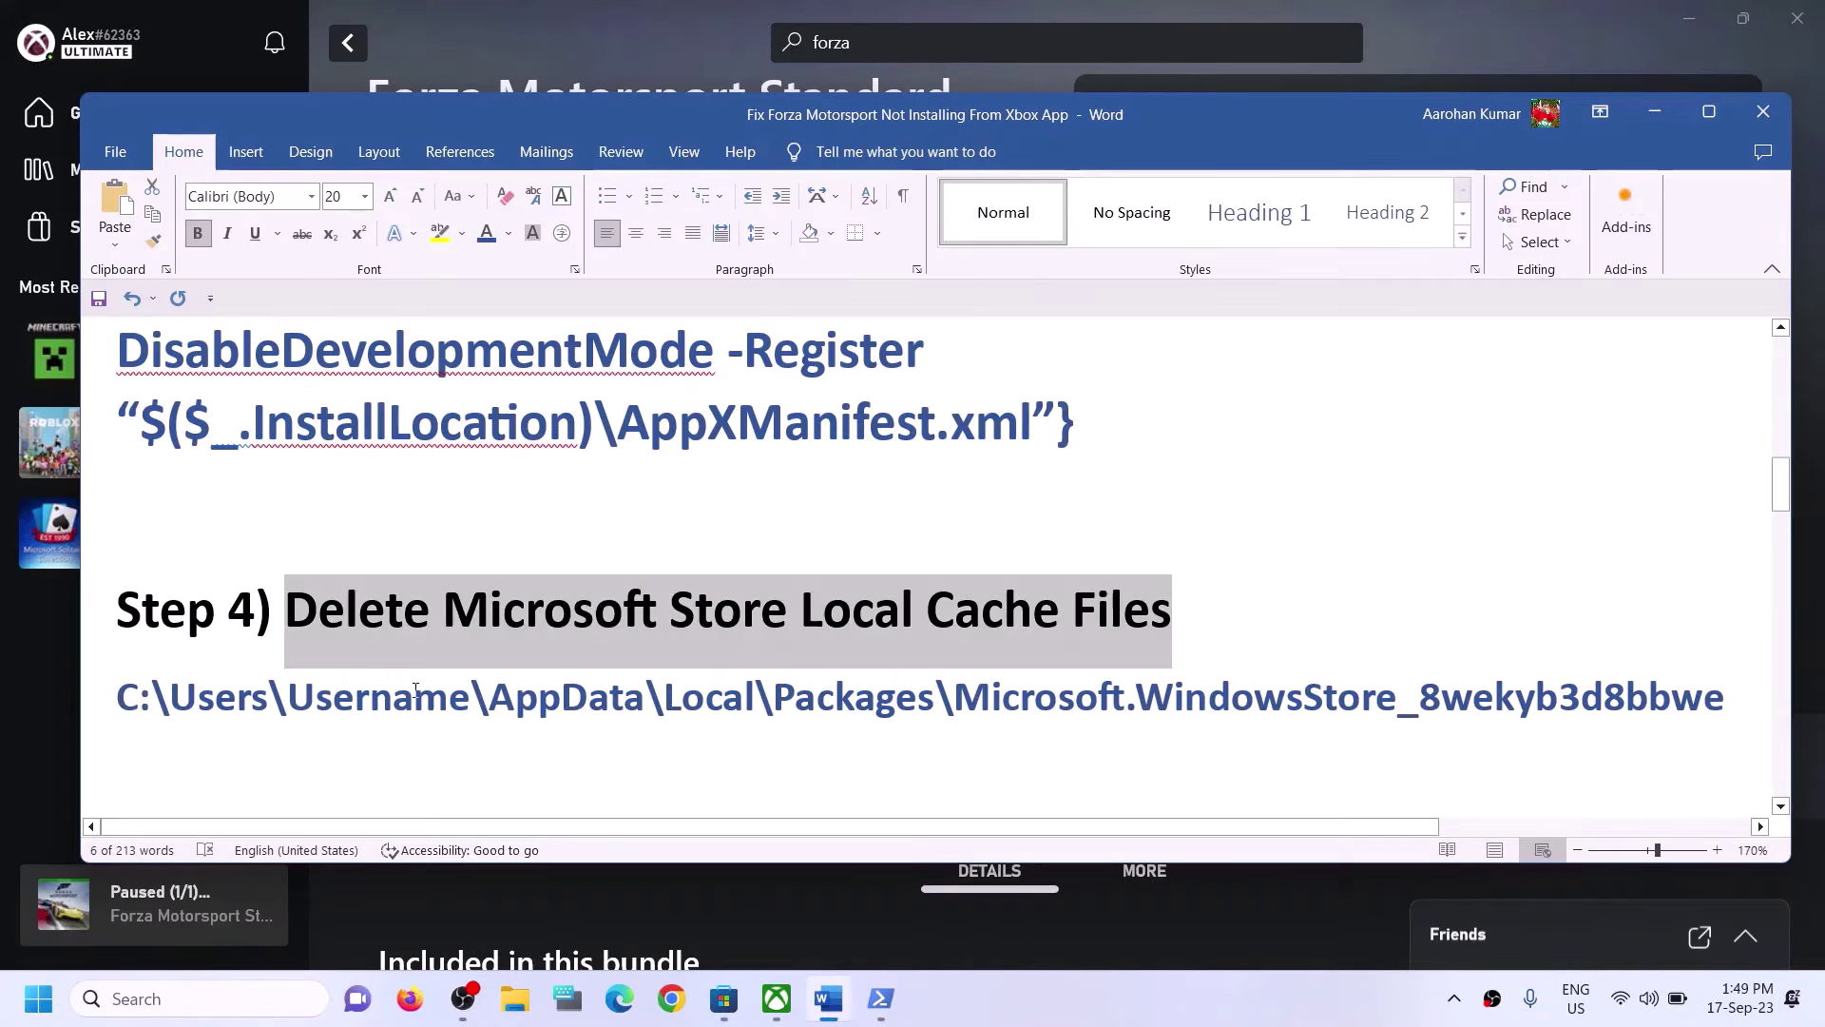
scroll(376, 656, down, 5)
scroll(376, 656, up, 1)
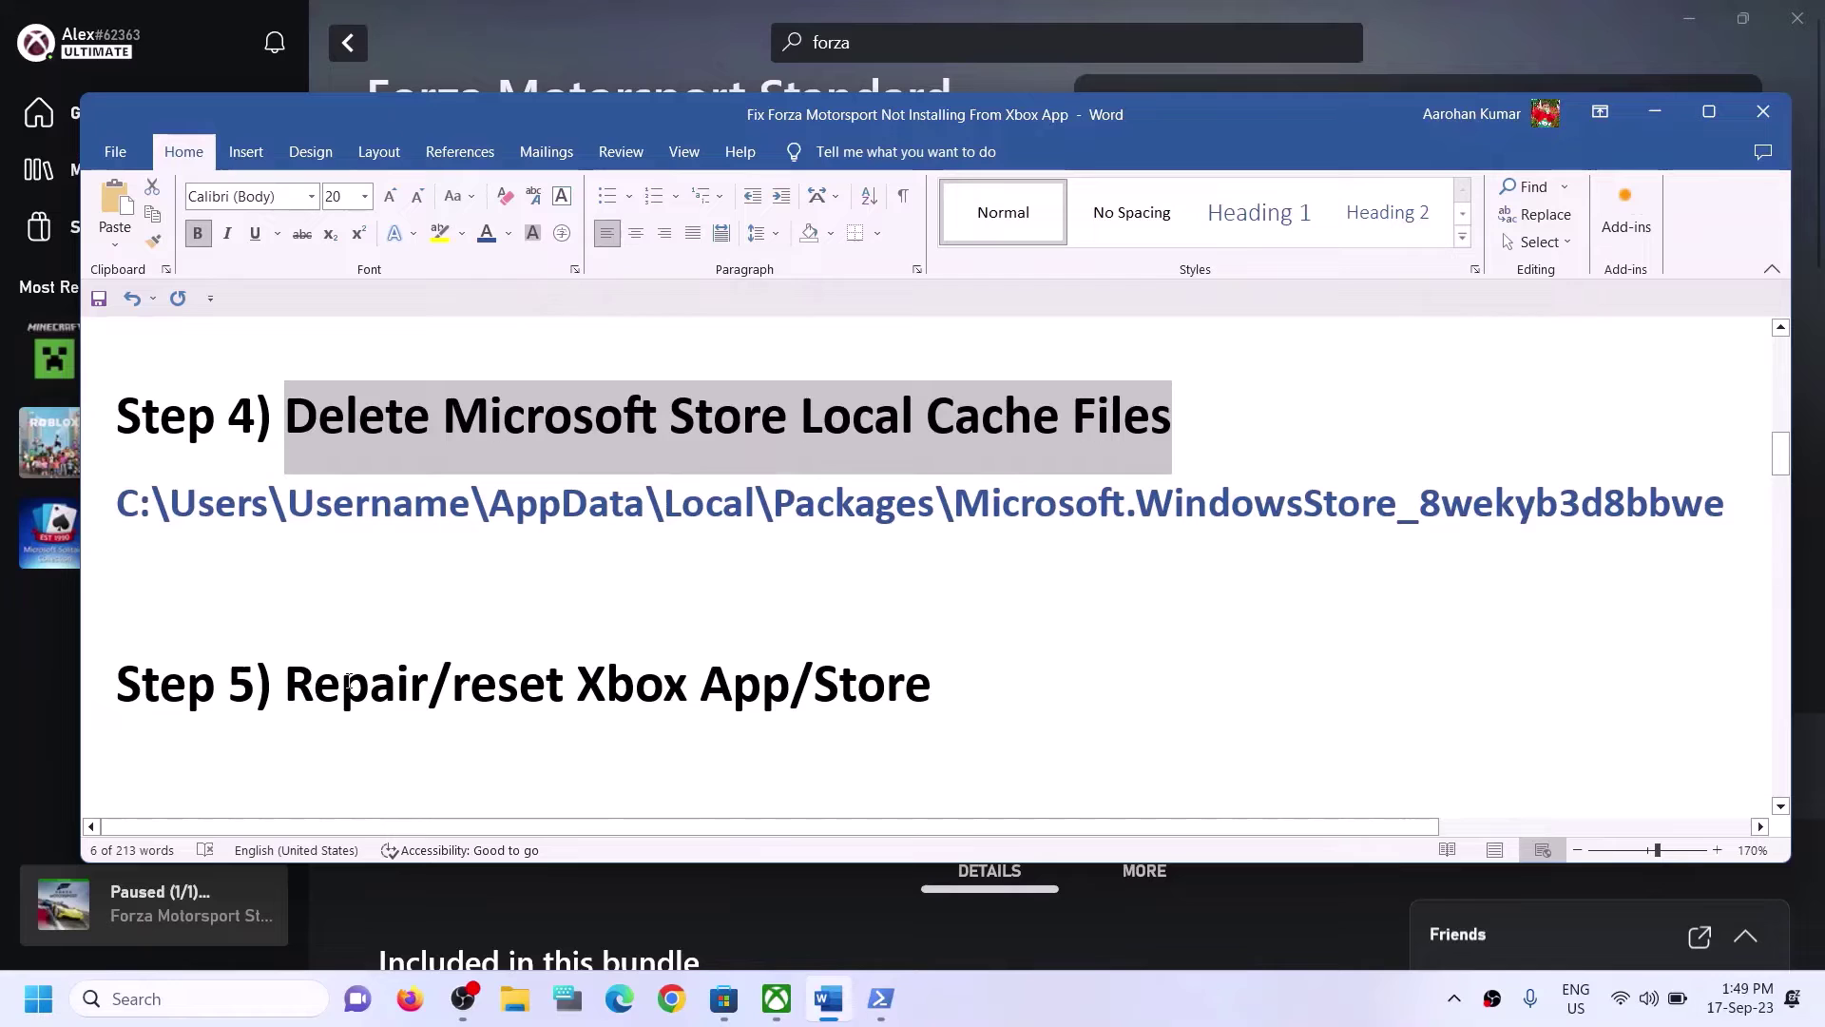
drag(296, 680, 842, 711)
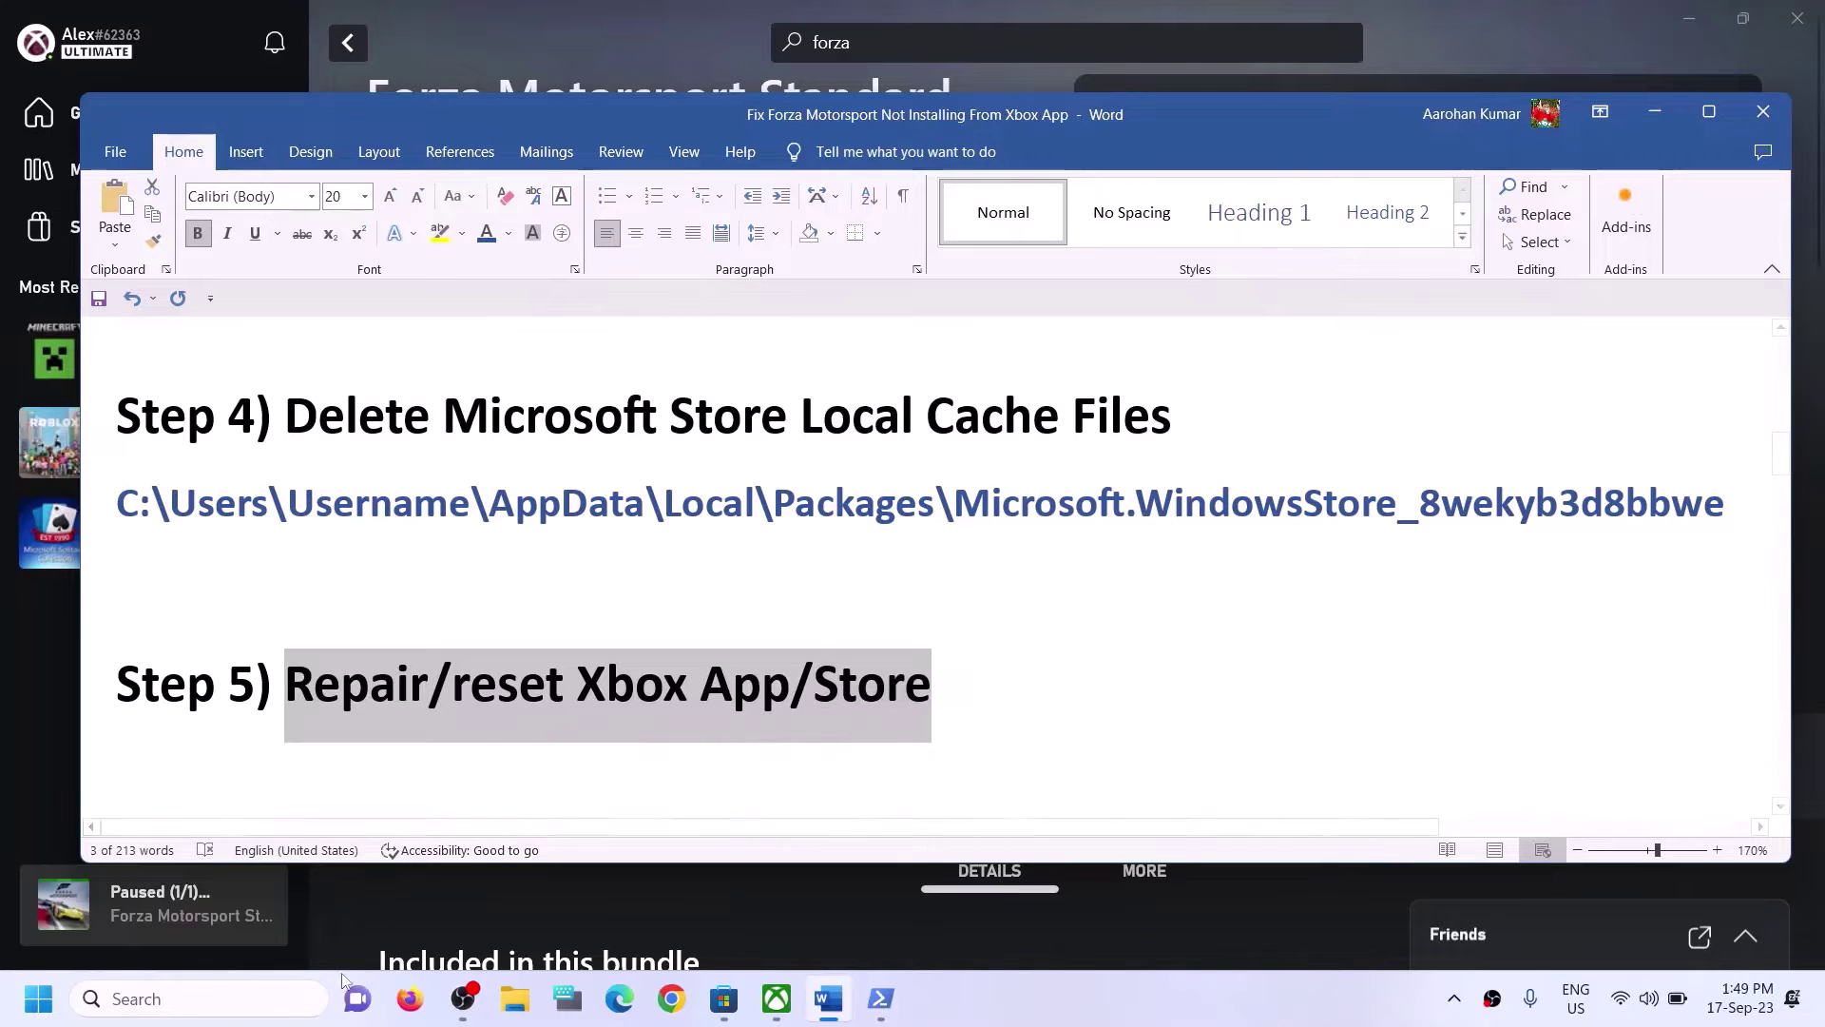
Search Windows for 'xbox' and open the Xbox app's App settings.
click(253, 1000)
text(xb)
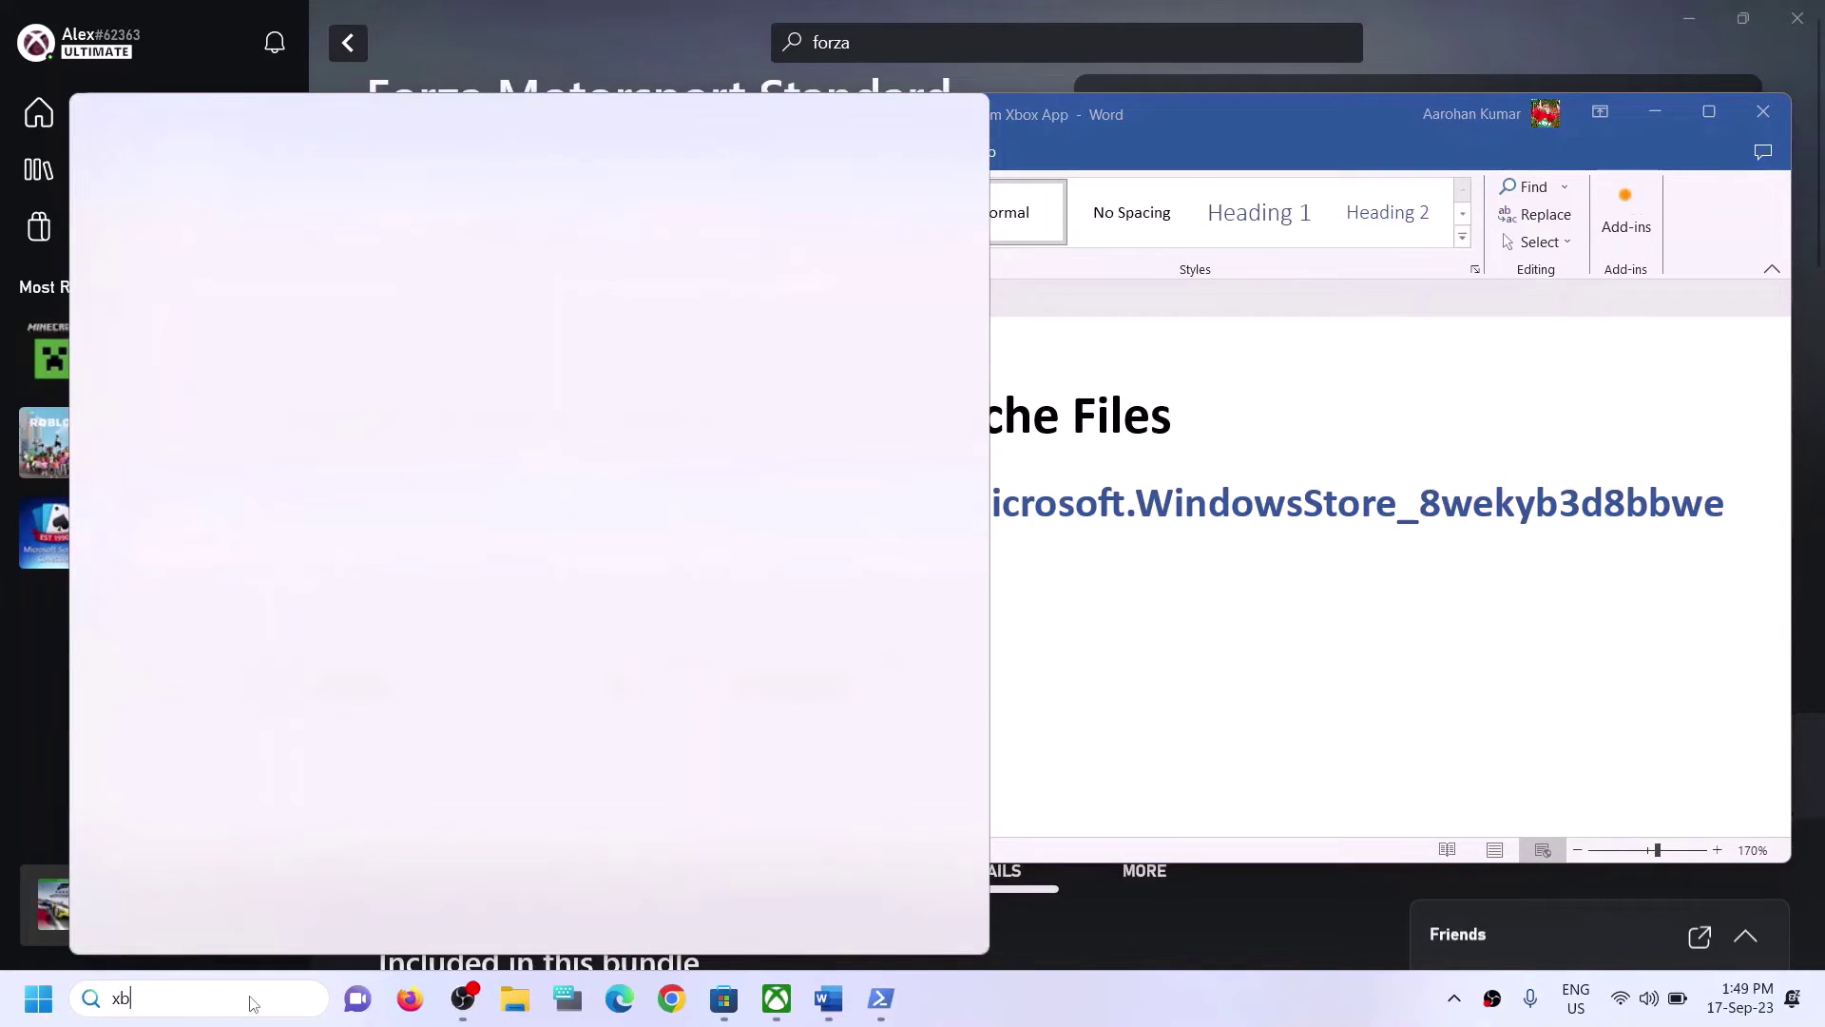
text(ox)
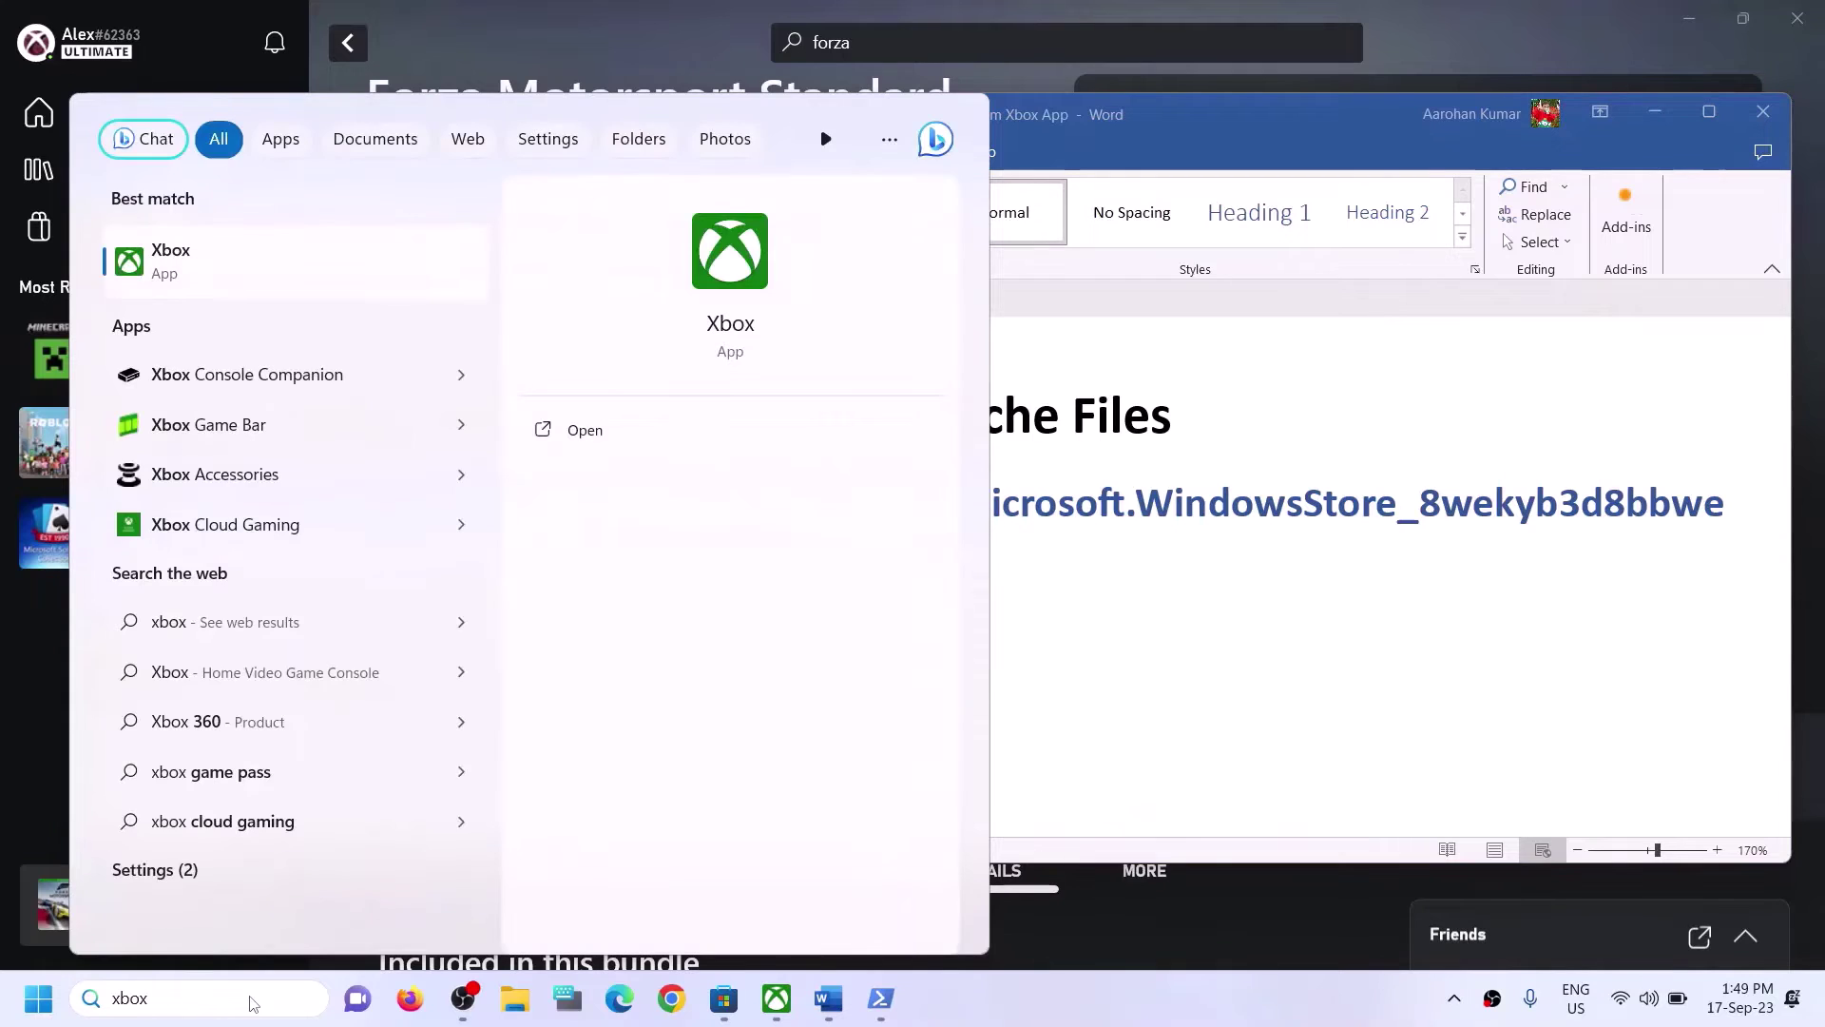
right_click(227, 268)
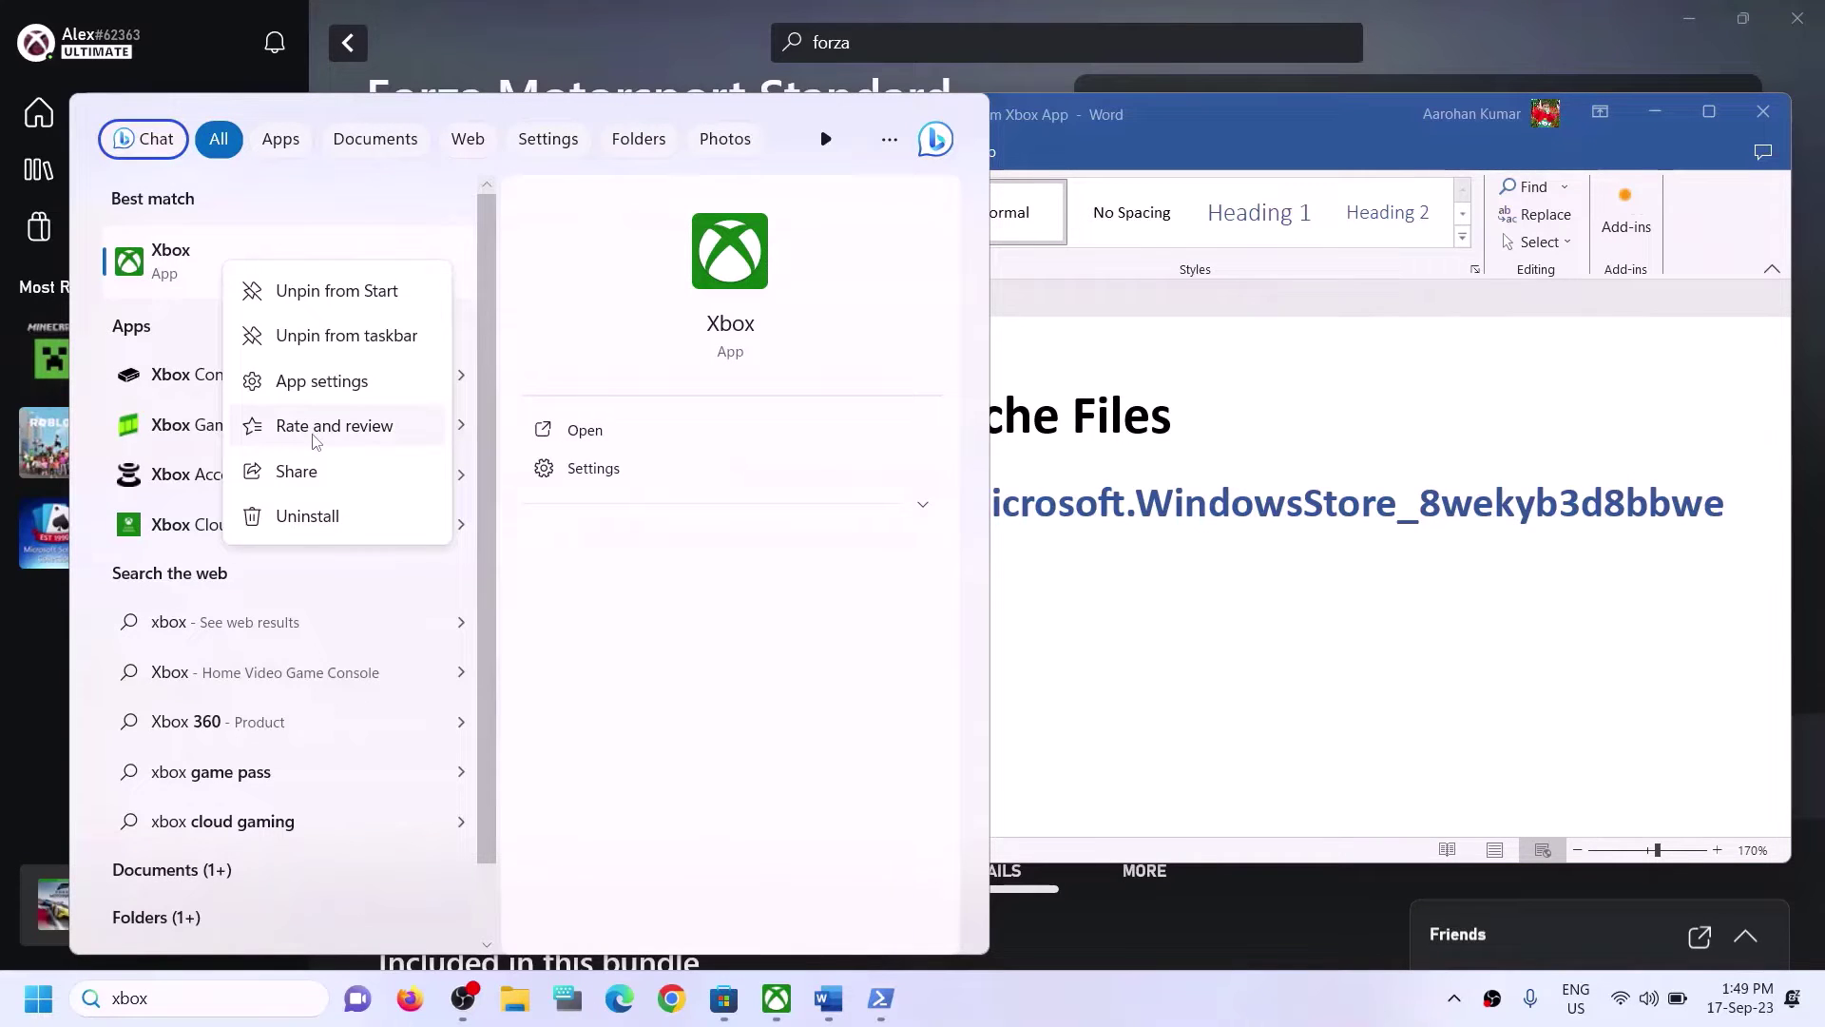
click(312, 378)
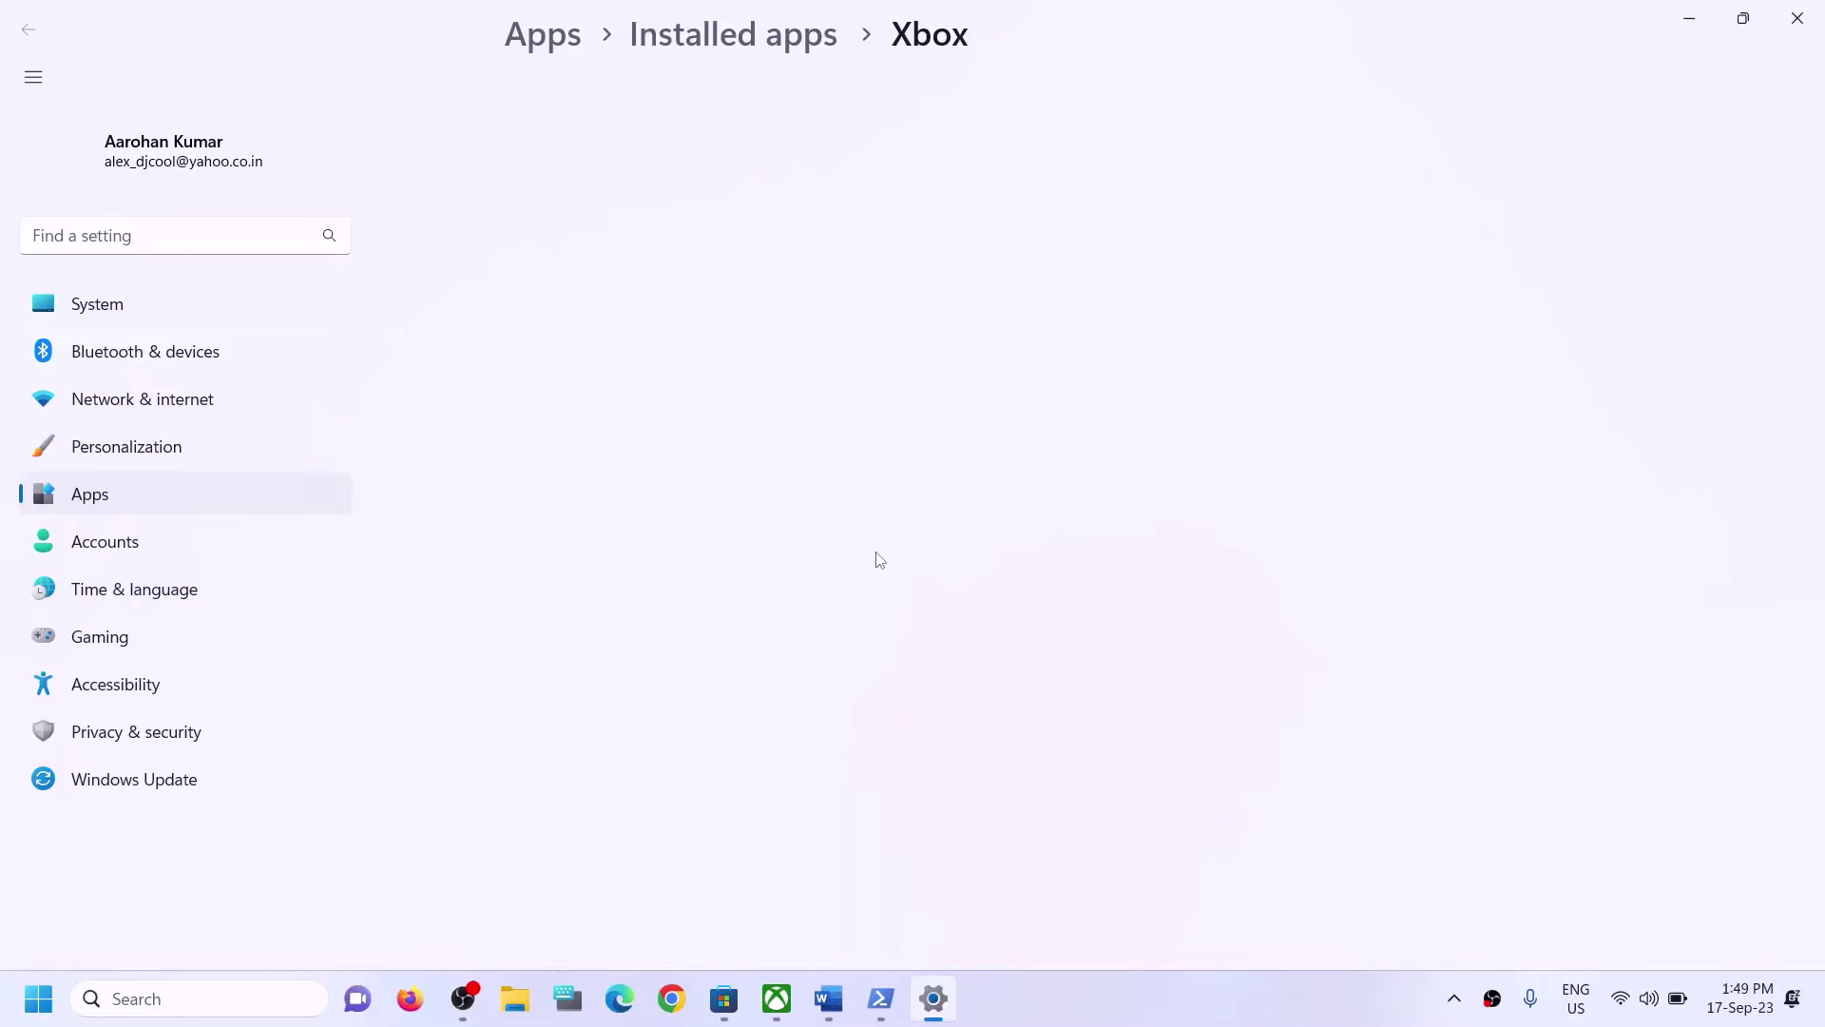
Repair the Xbox app, then reset it and confirm the reset.
scroll(725, 542, down, 3)
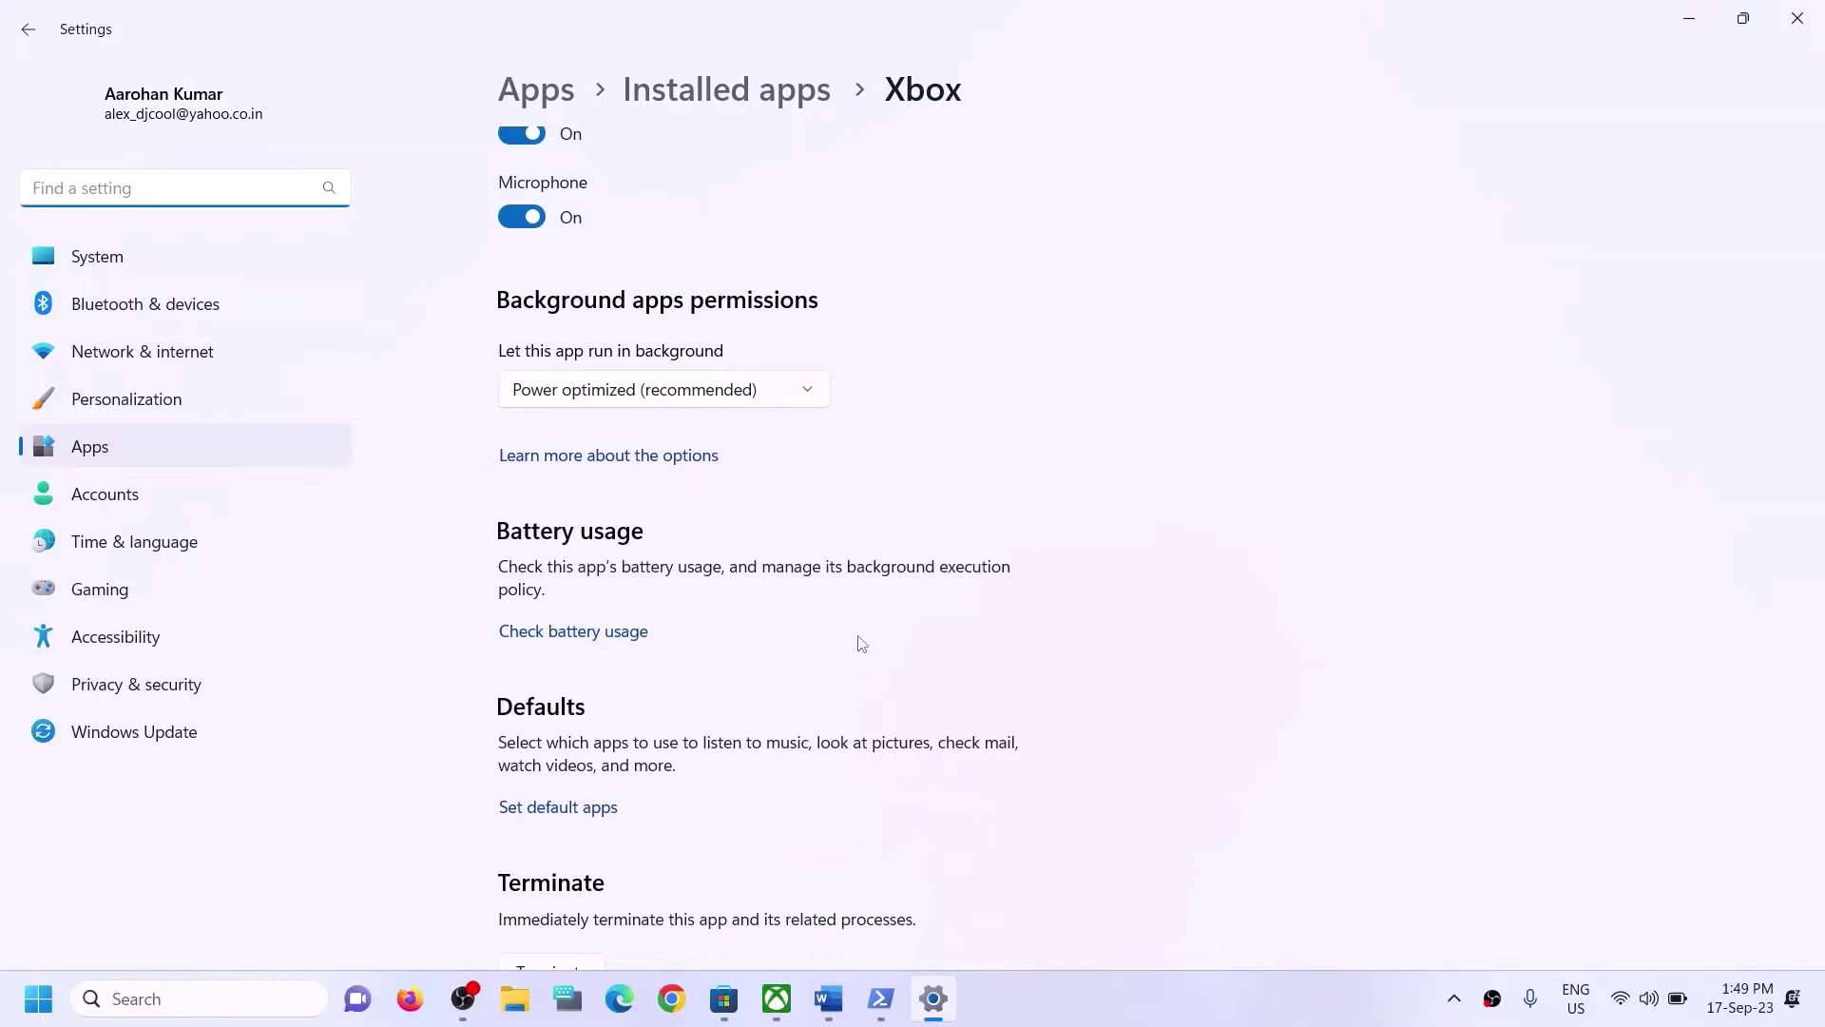
scroll(903, 610, down, 5)
scroll(572, 546, up, 2)
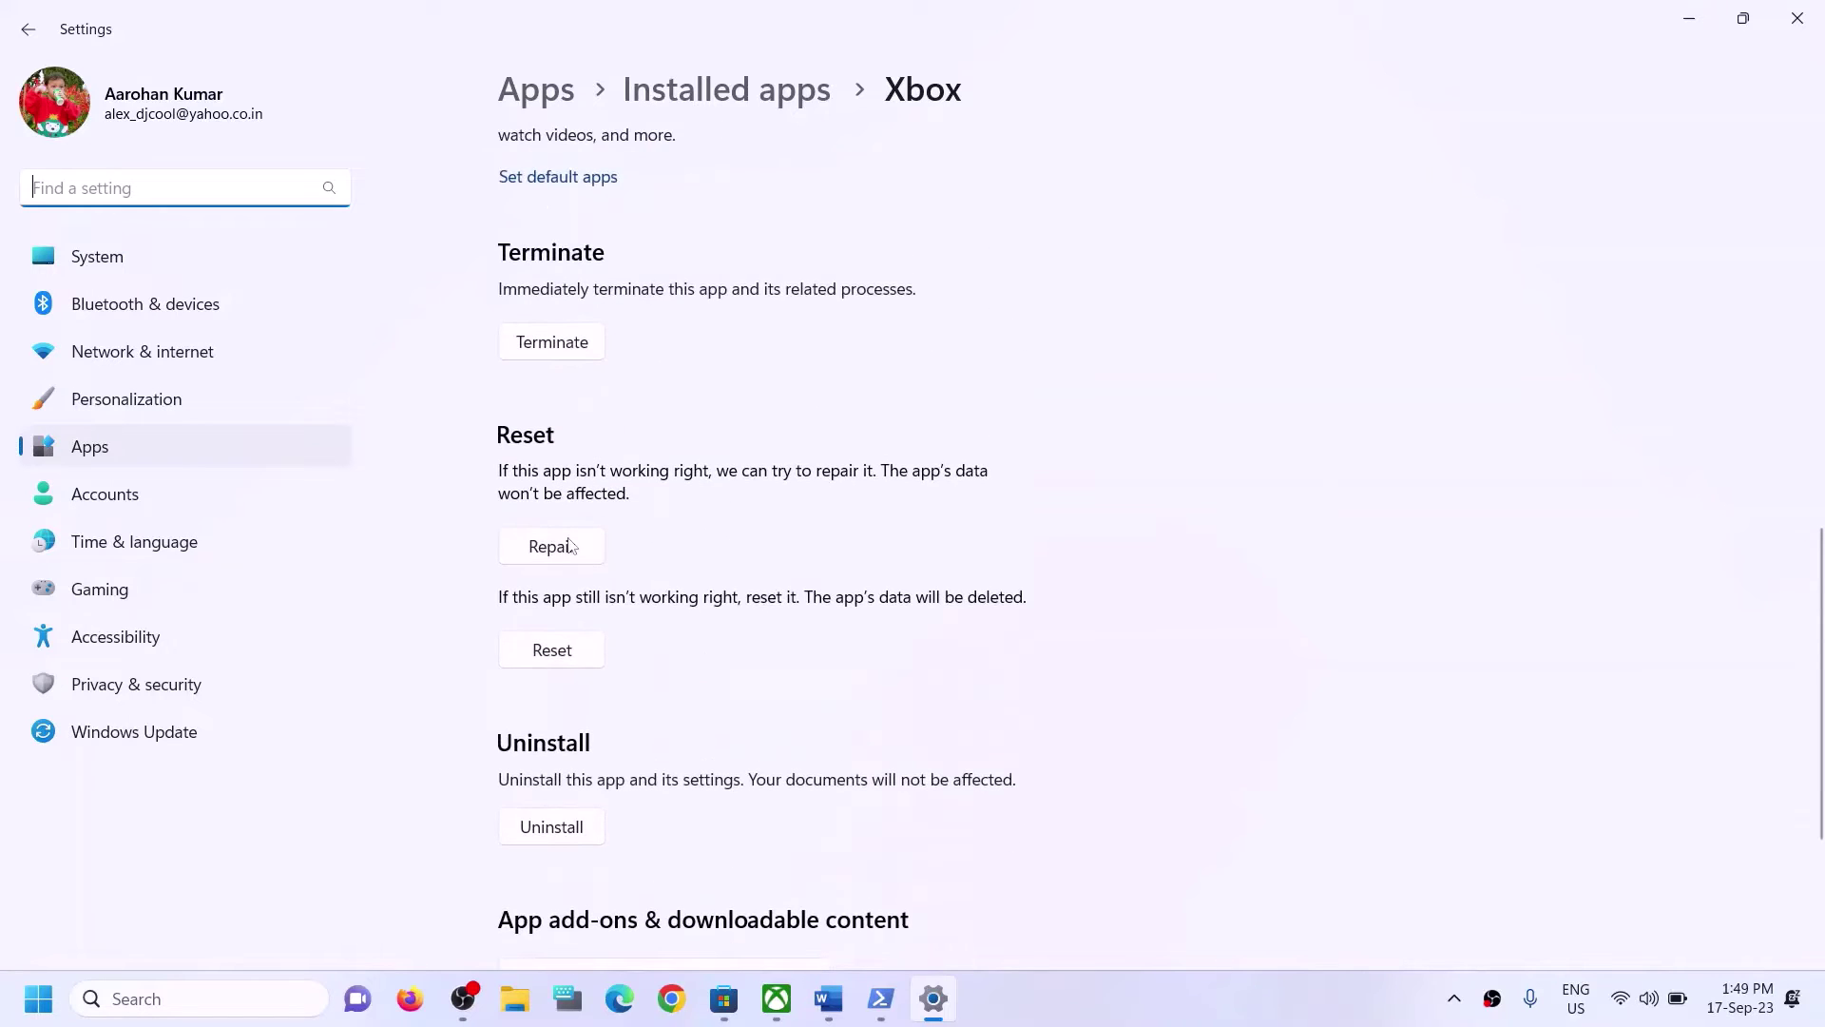
click(579, 553)
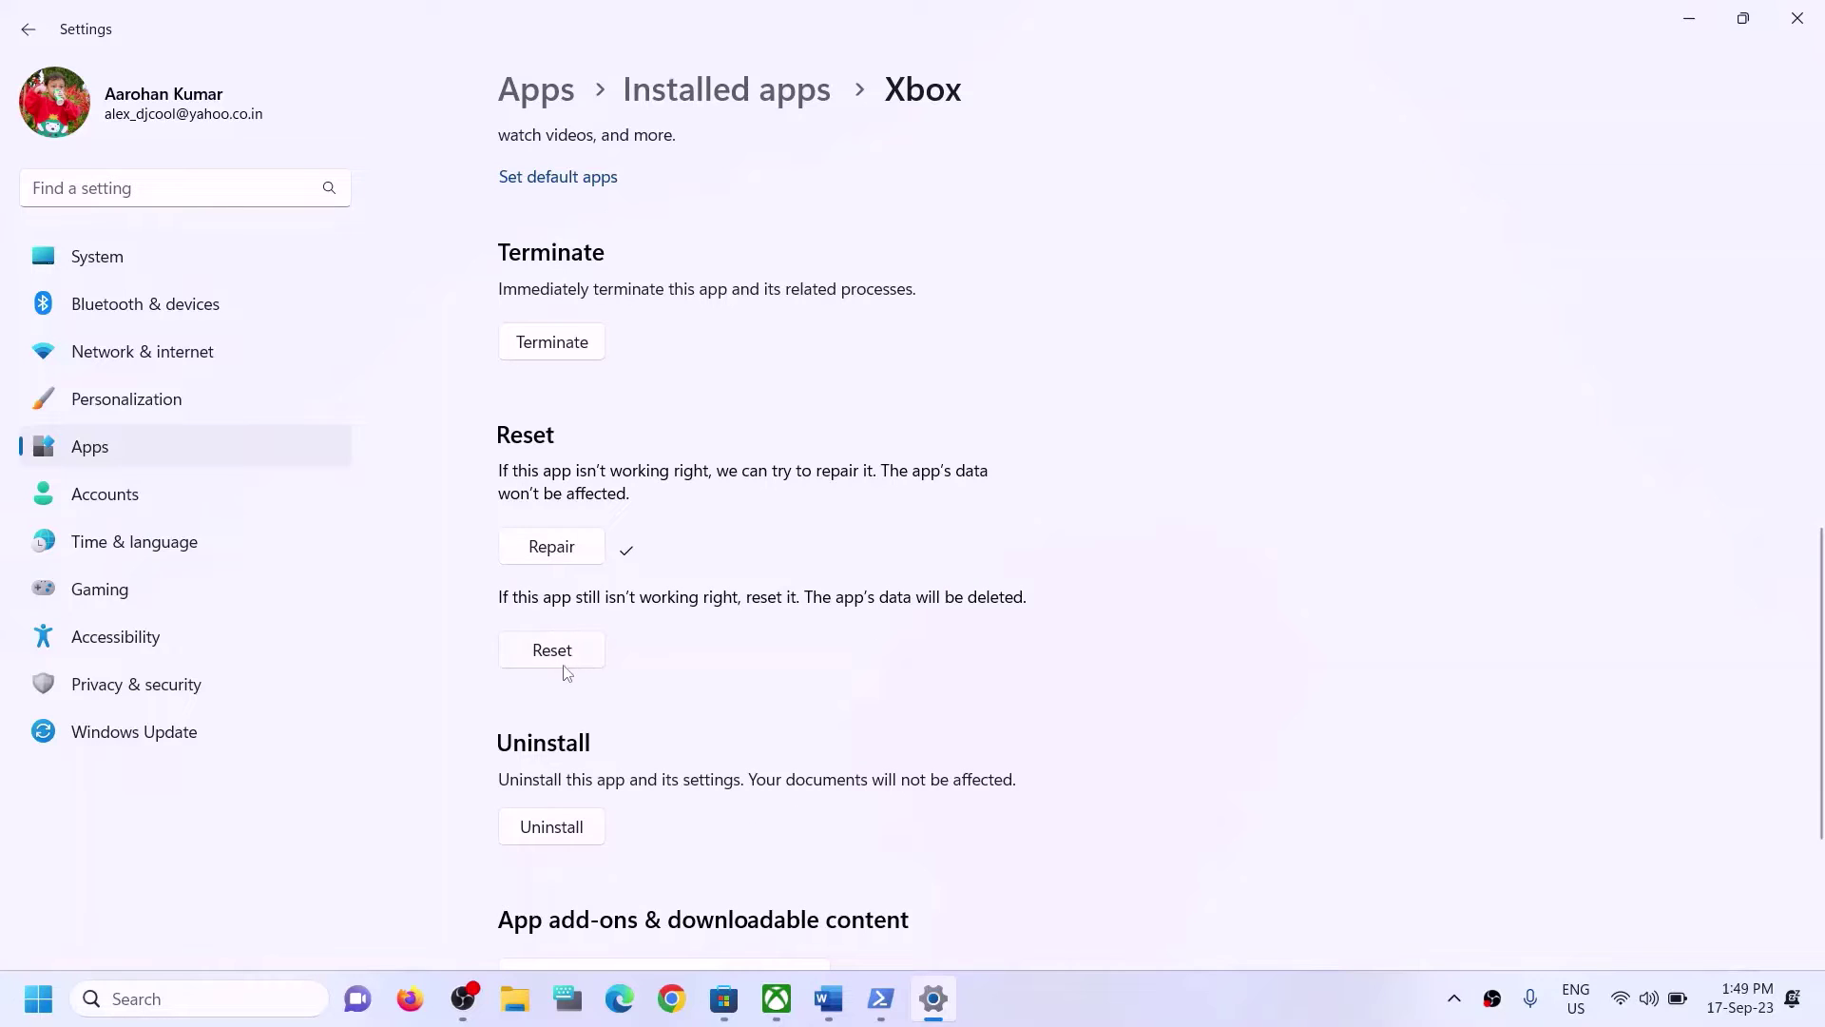
click(556, 665)
click(657, 585)
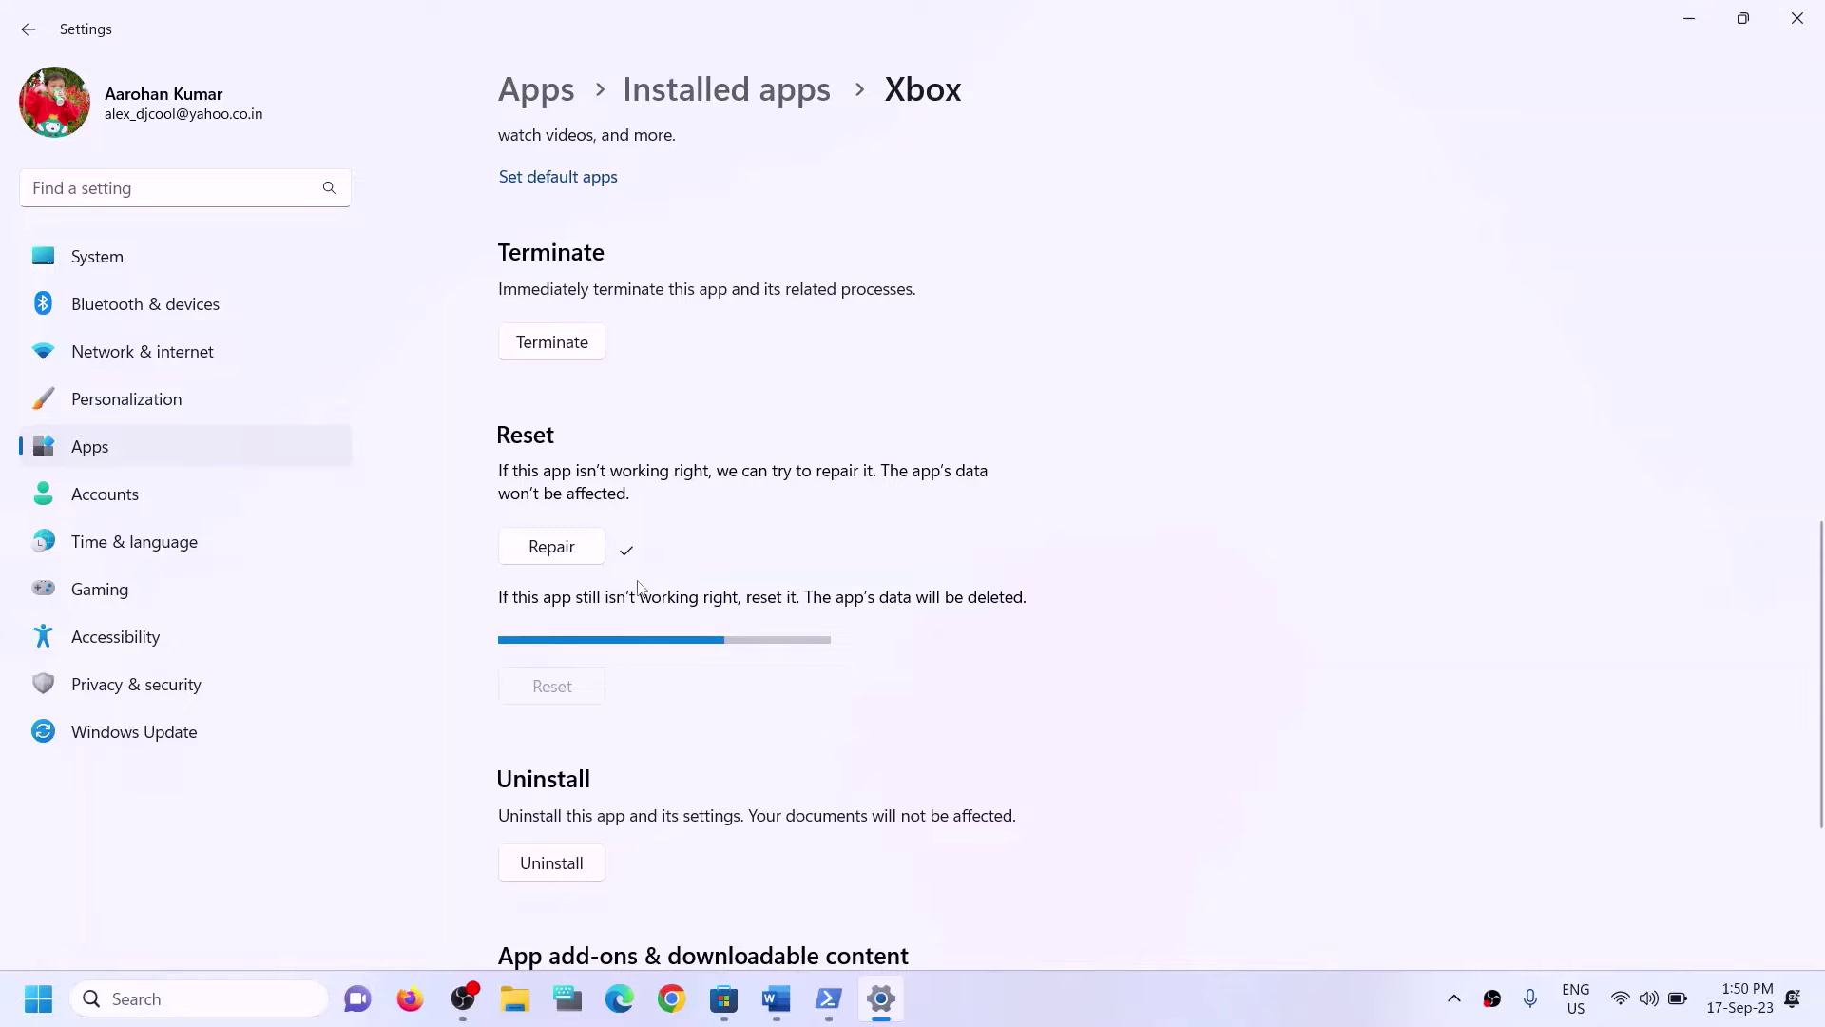
Search Windows for 'store' and open Microsoft Store's App settings.
click(218, 998)
text(sto)
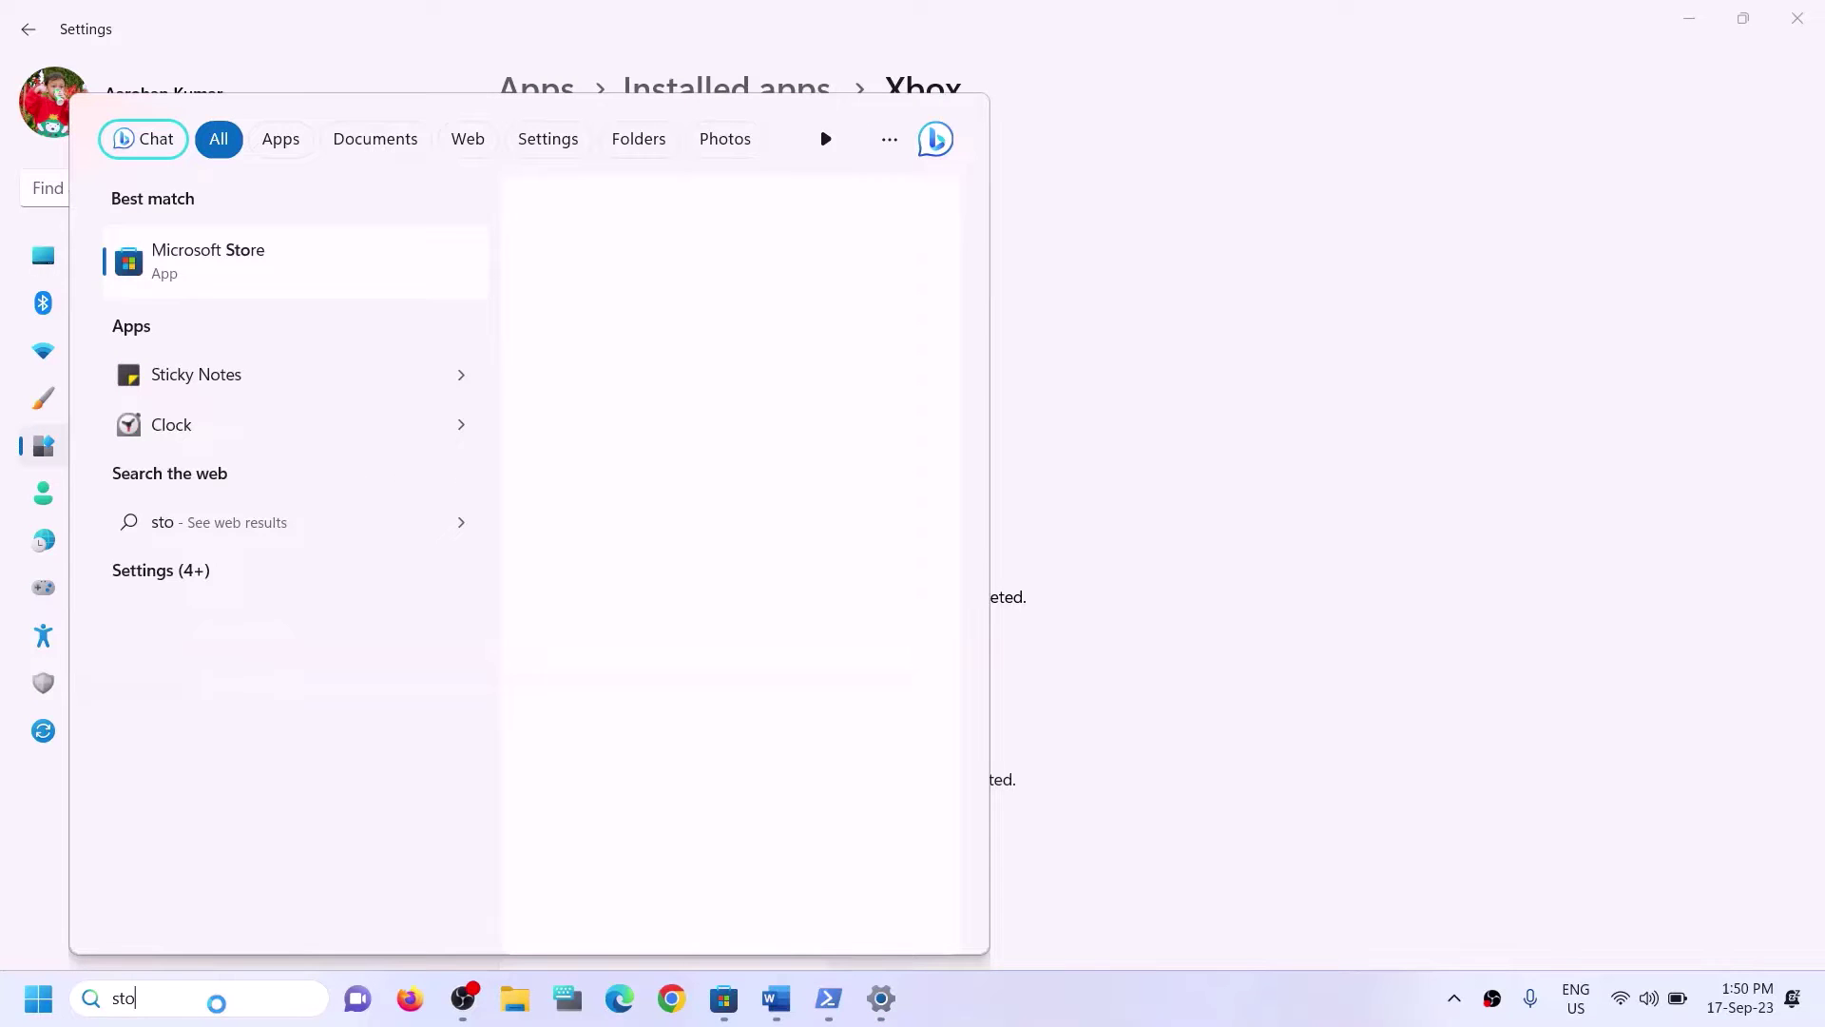
text(re)
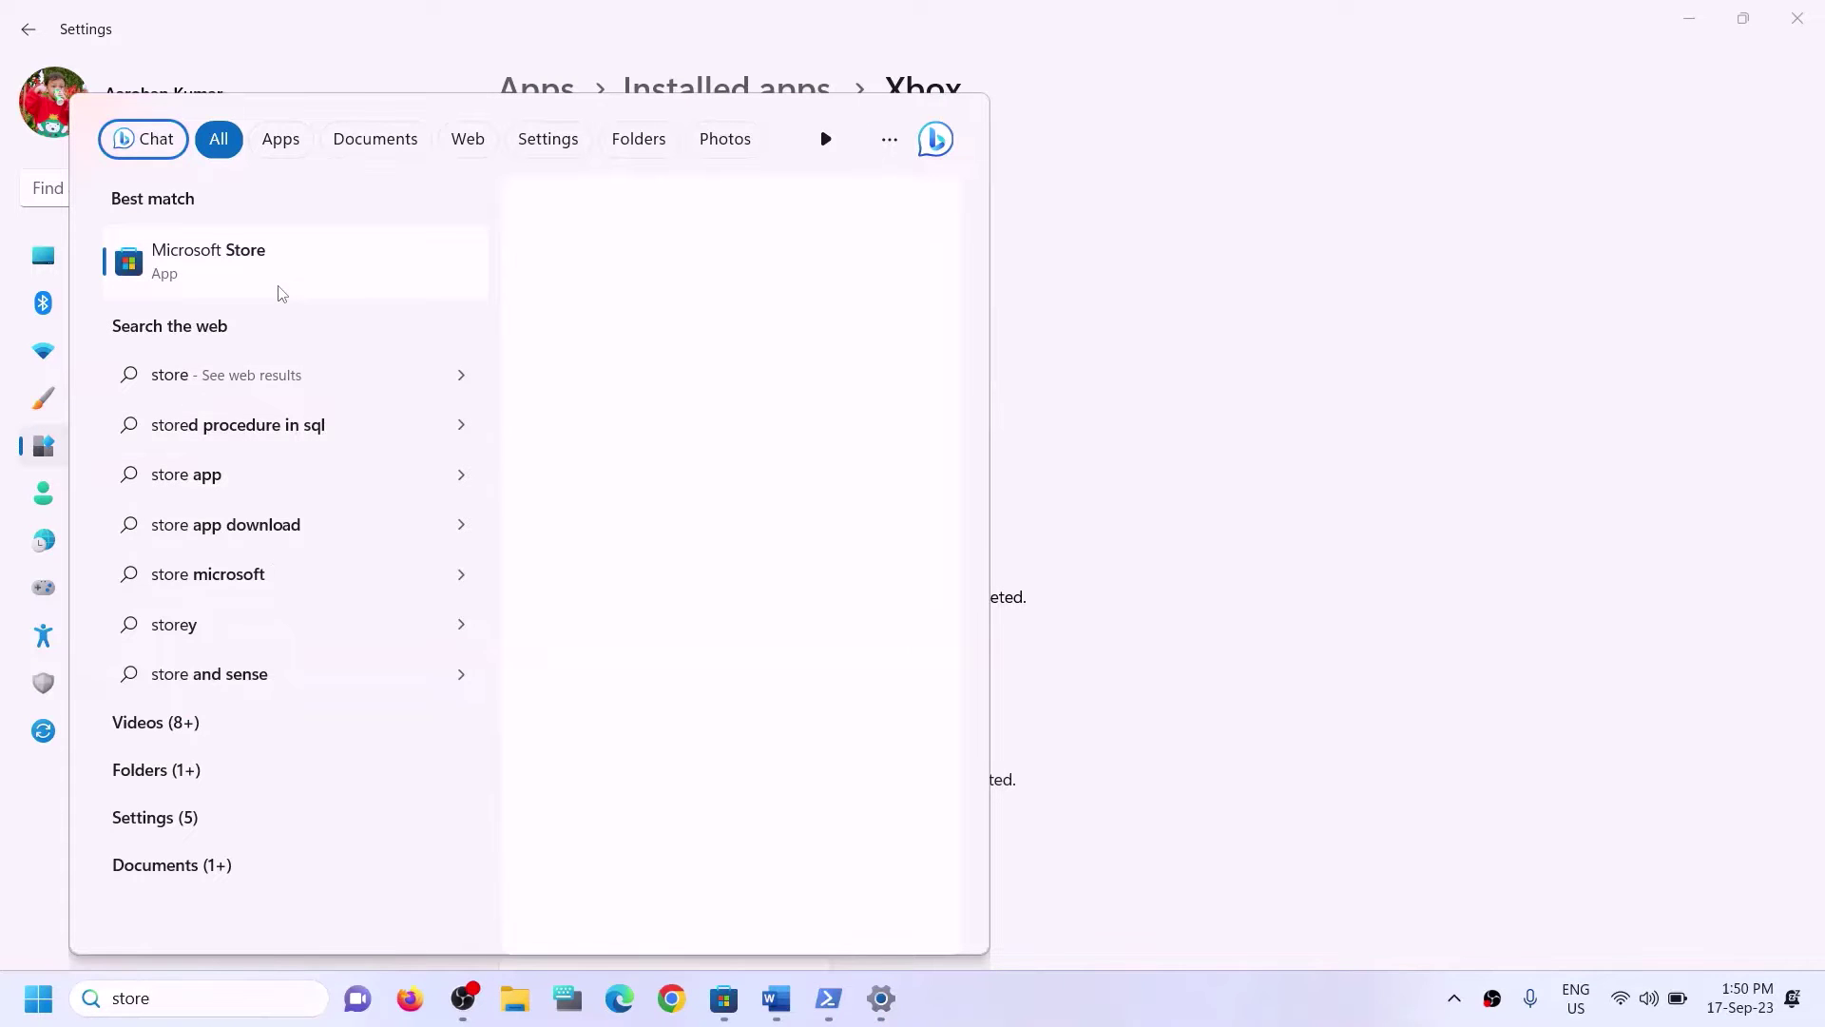
right_click(281, 292)
click(344, 405)
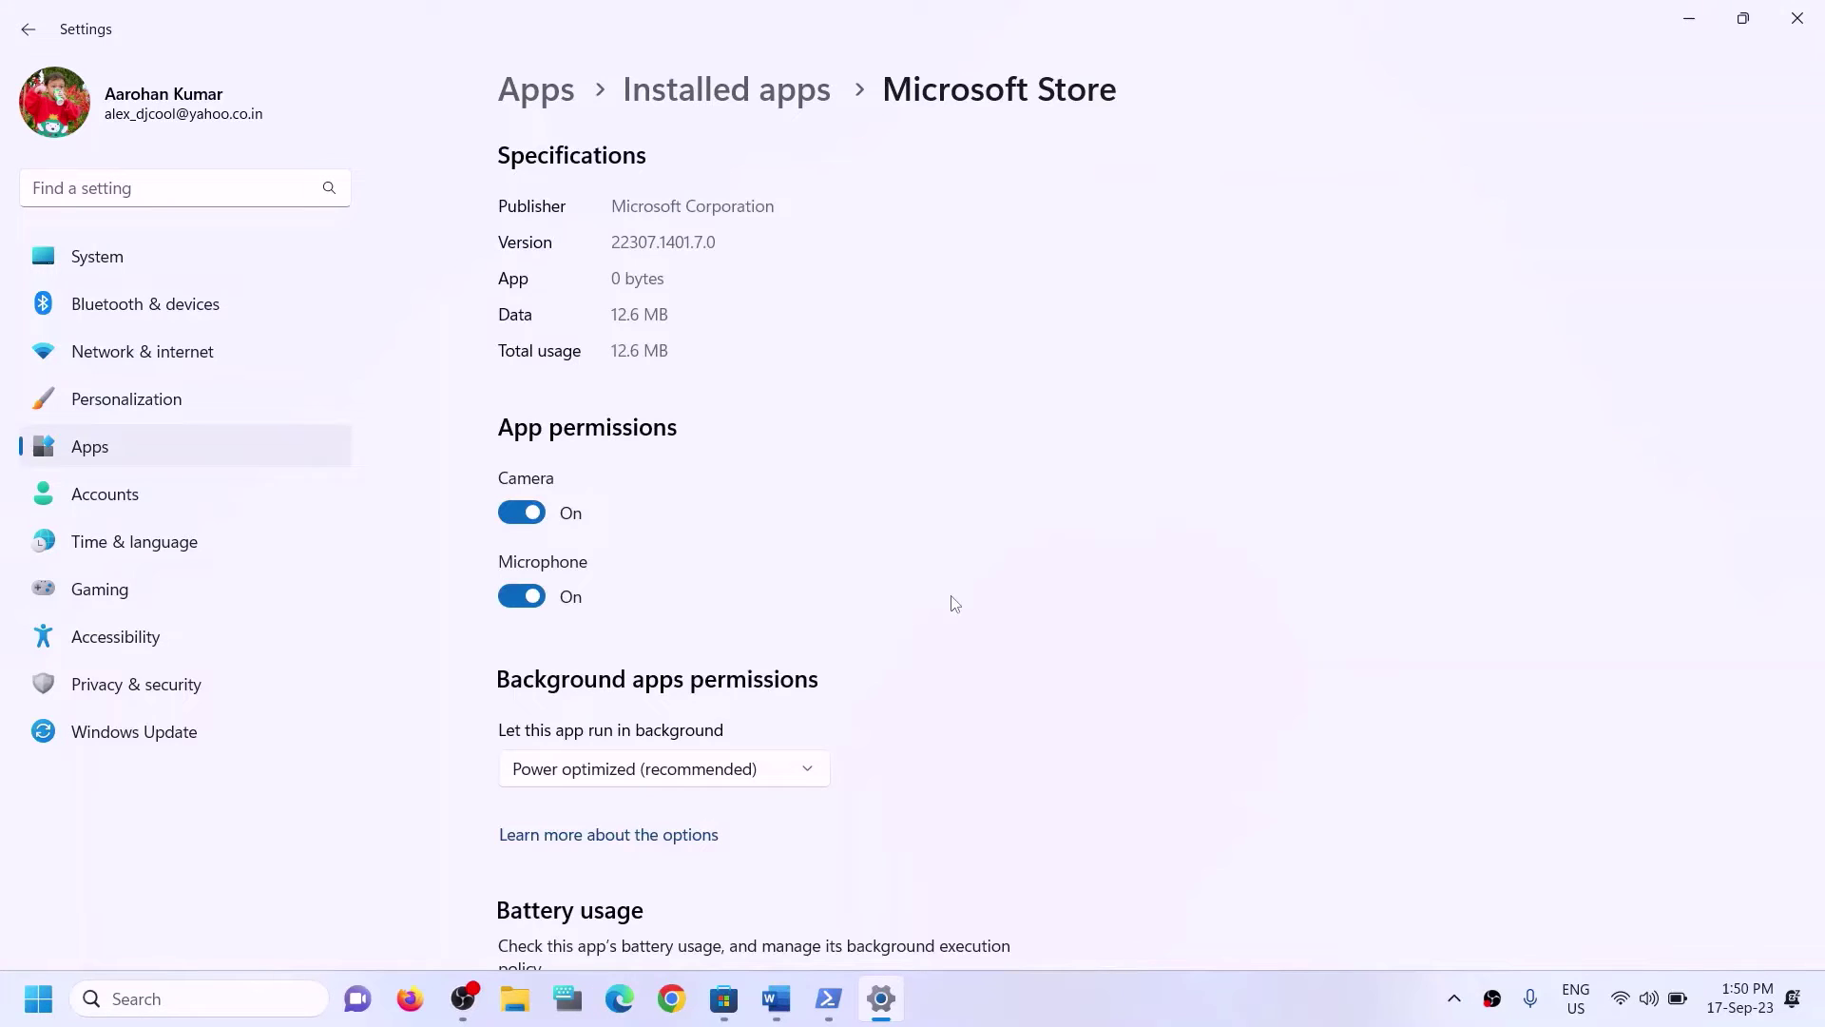
Repair Microsoft Store, reset it with confirmation, and return to the Word guide.
scroll(802, 713, down, 10)
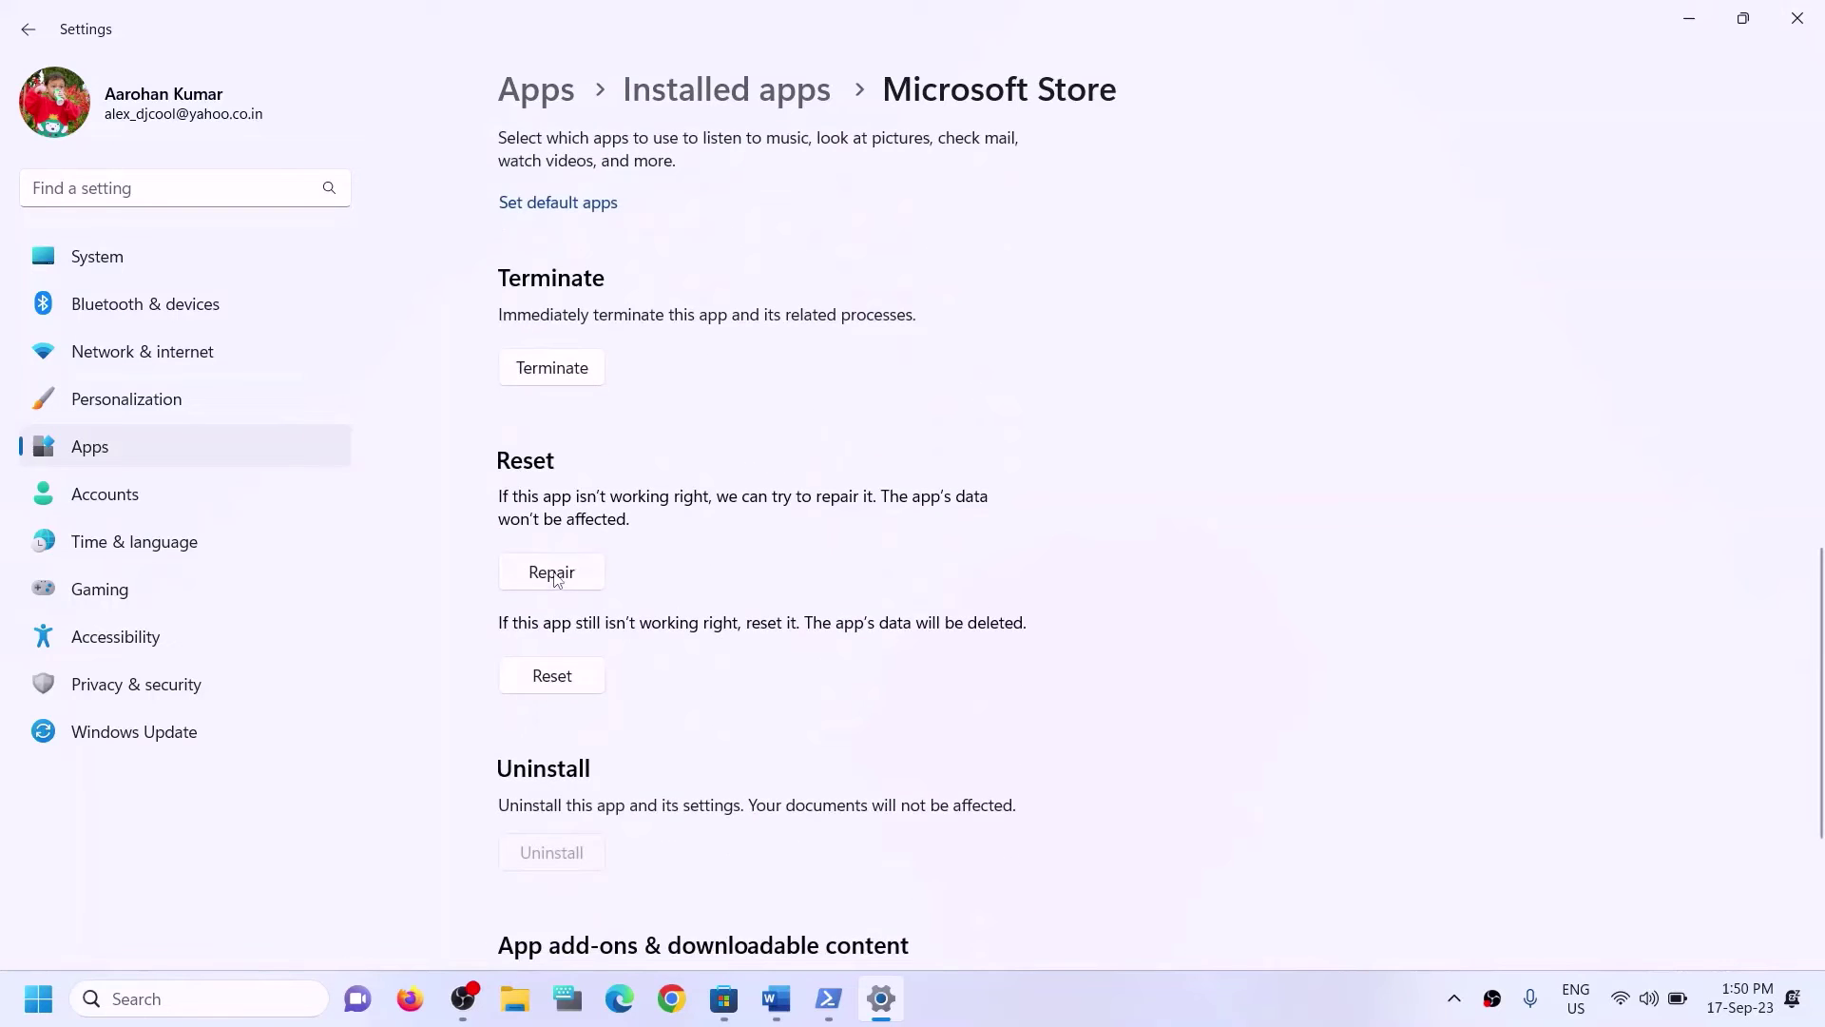
click(557, 579)
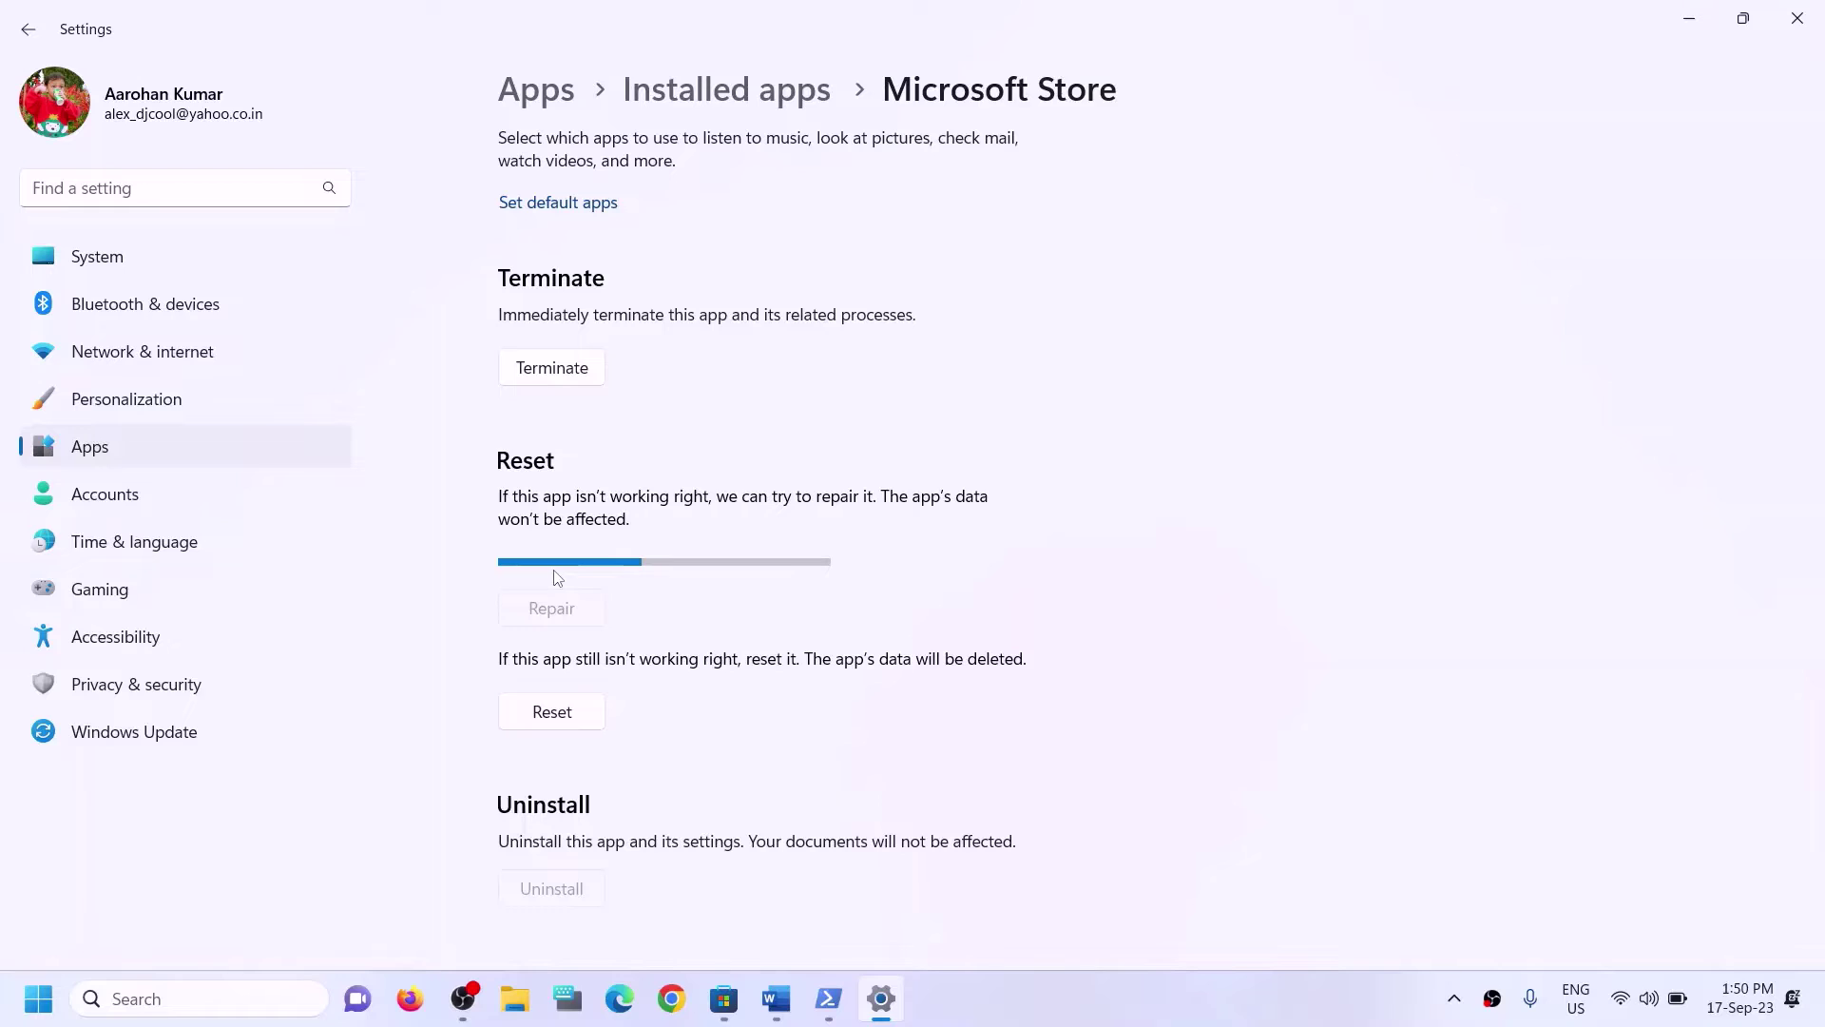
click(579, 683)
click(692, 620)
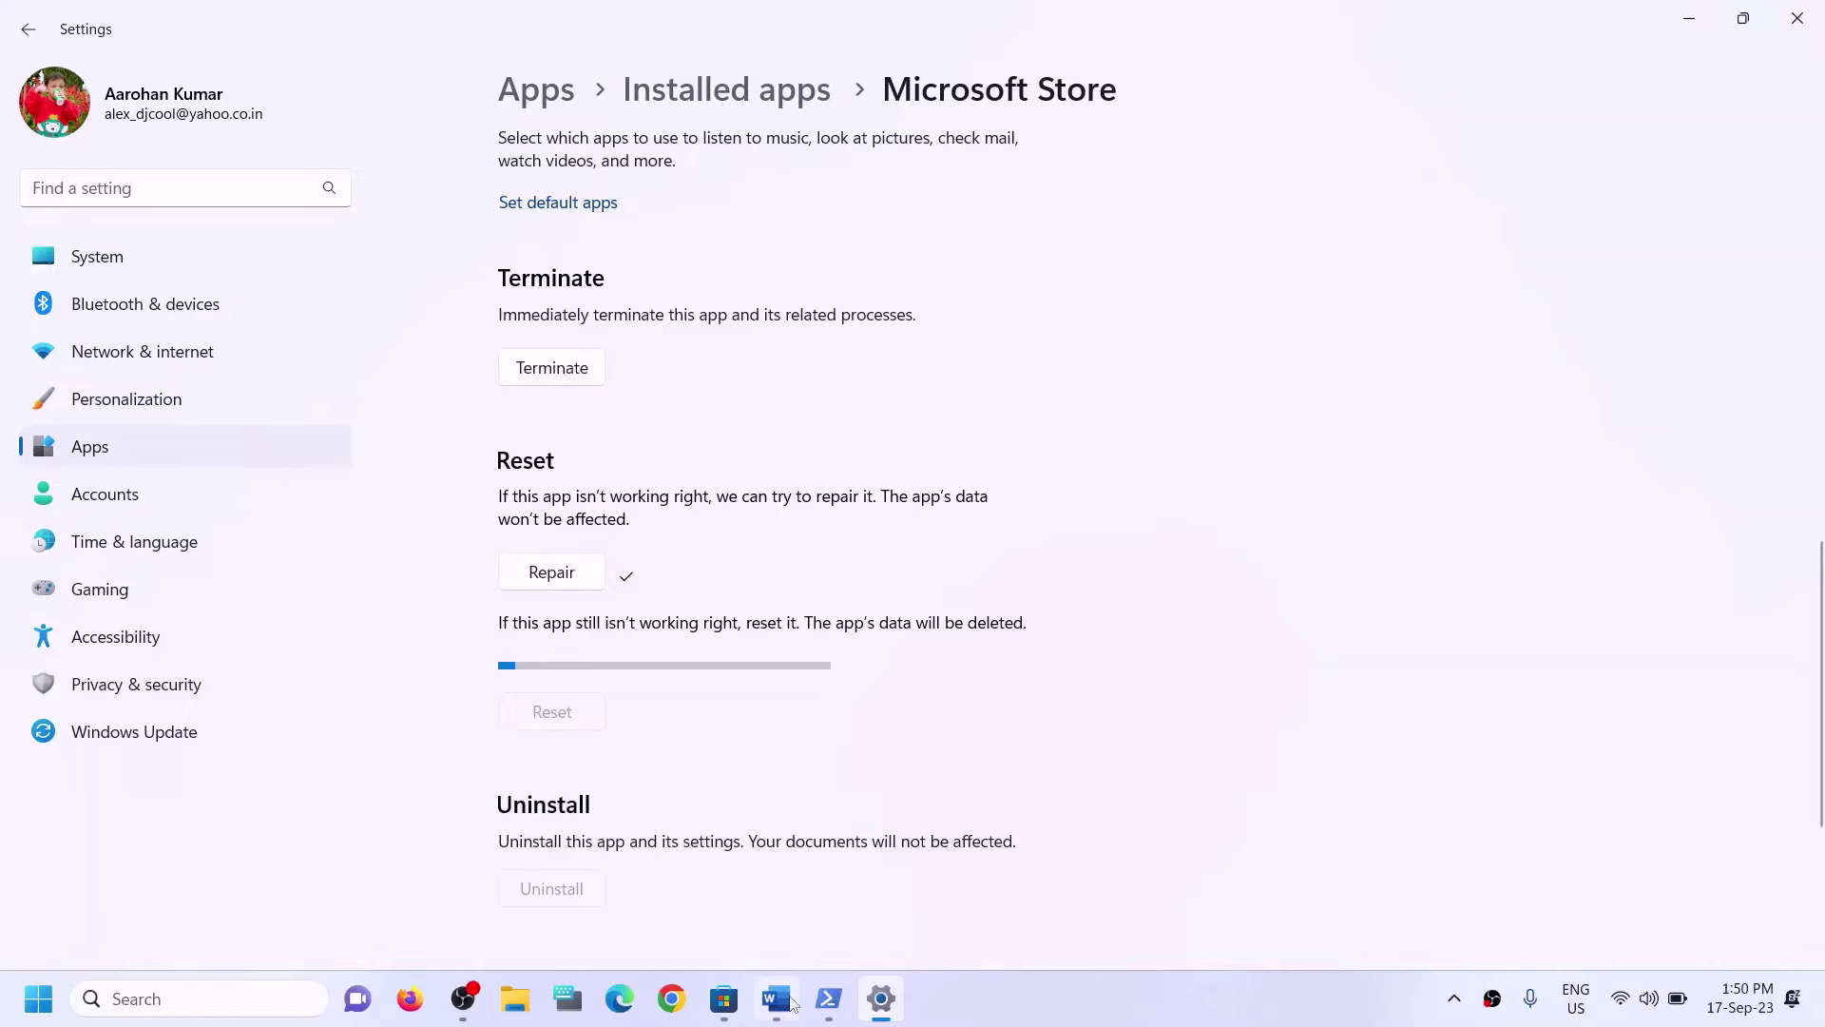
mouse_move(792, 1003)
click(775, 884)
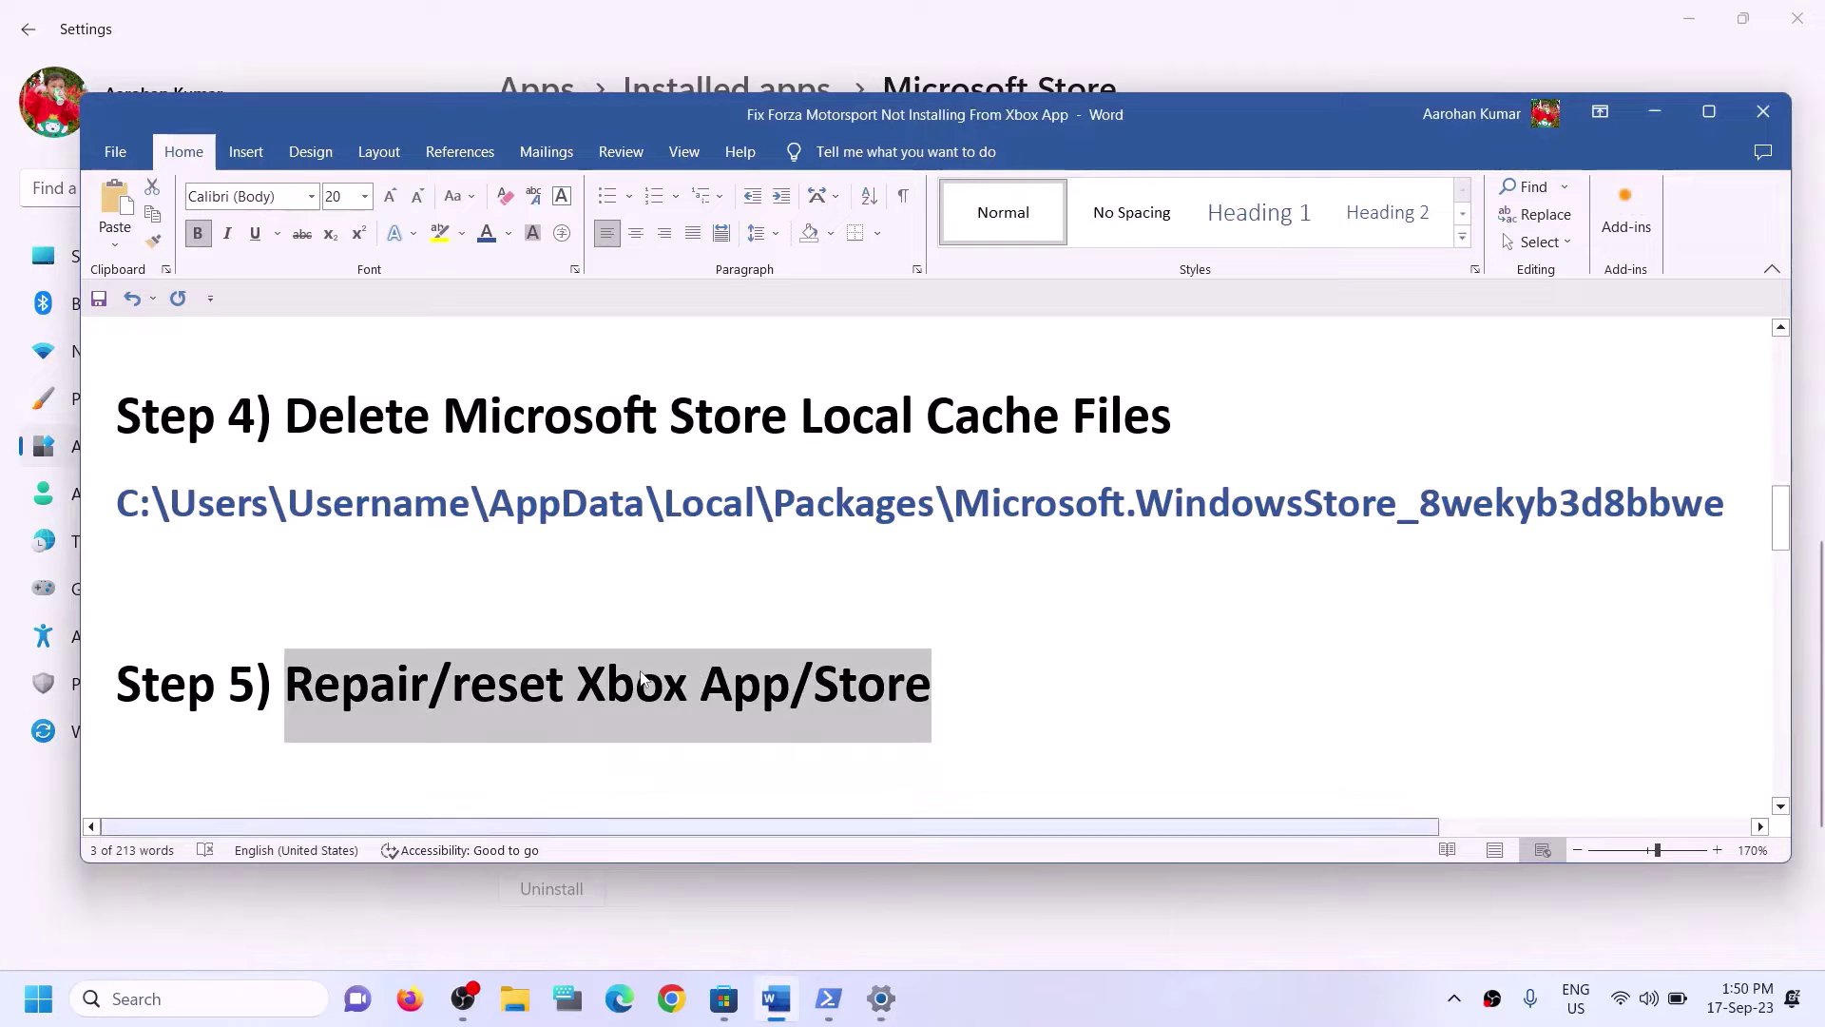
Highlight Step 6 in the guide, then launch Microsoft Store from a Windows search for 'store'.
scroll(711, 570, down, 2)
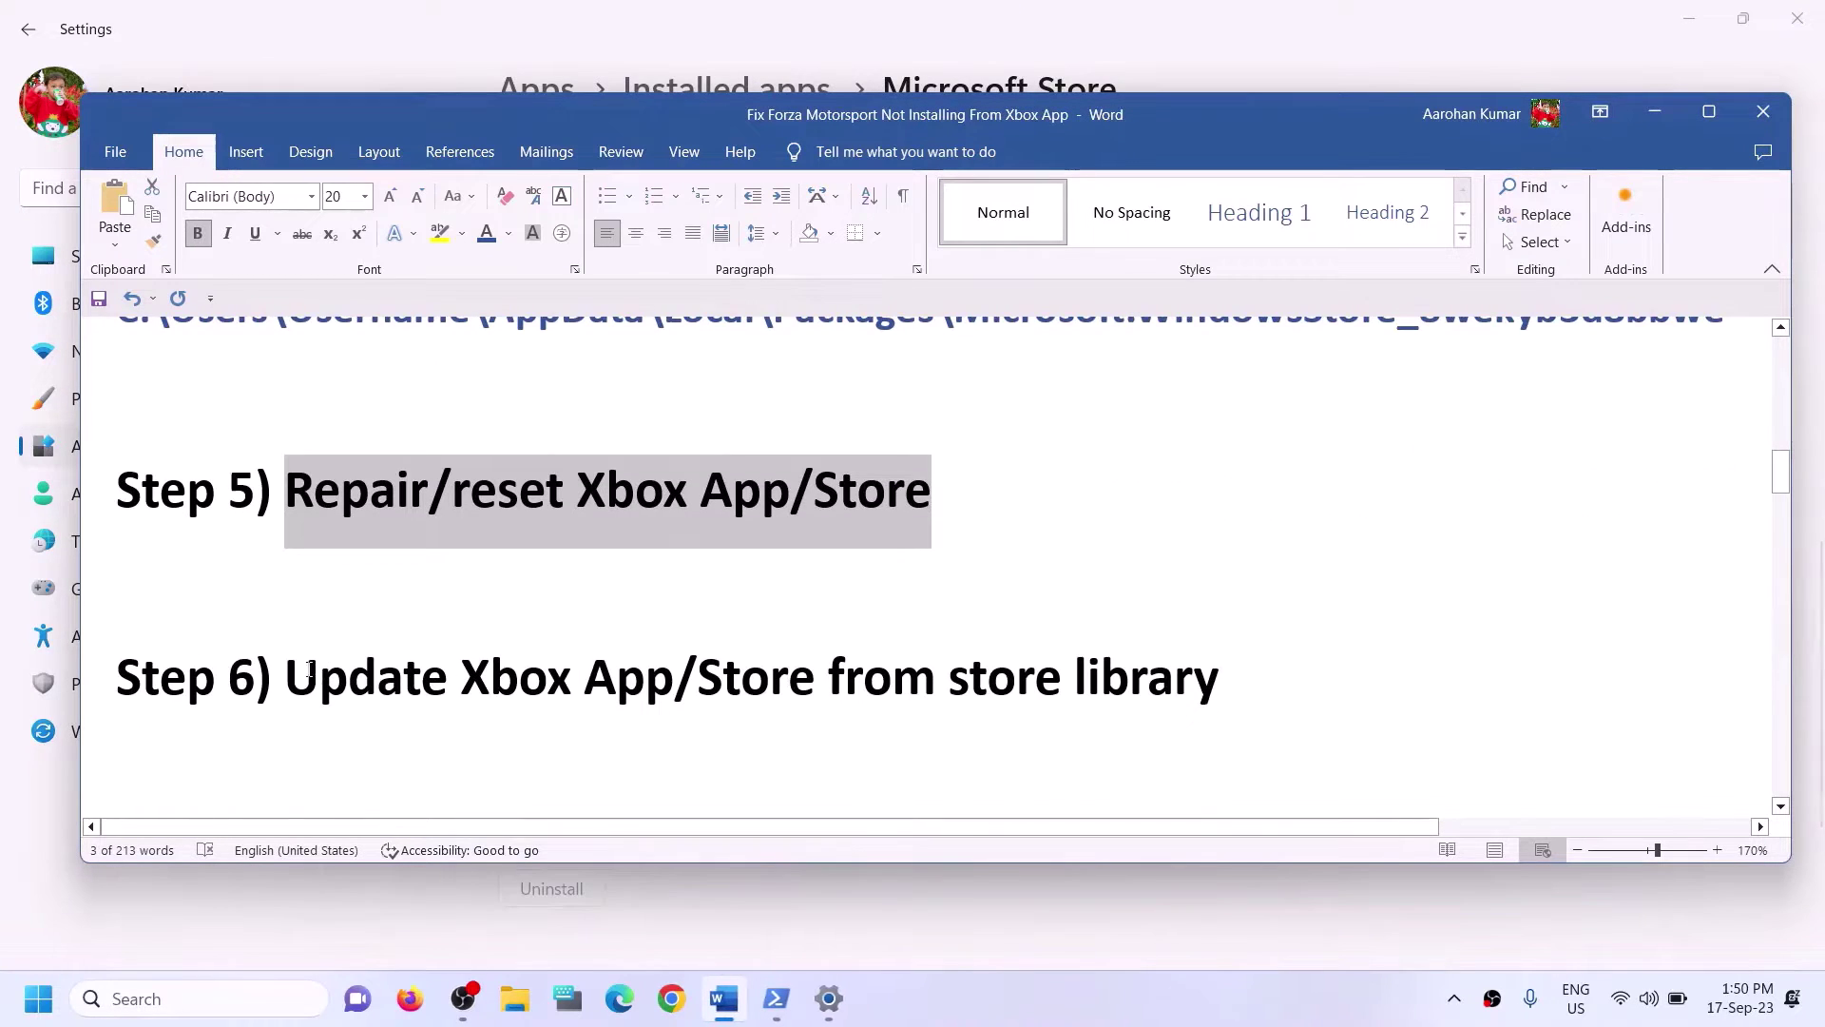
drag(285, 677, 1220, 681)
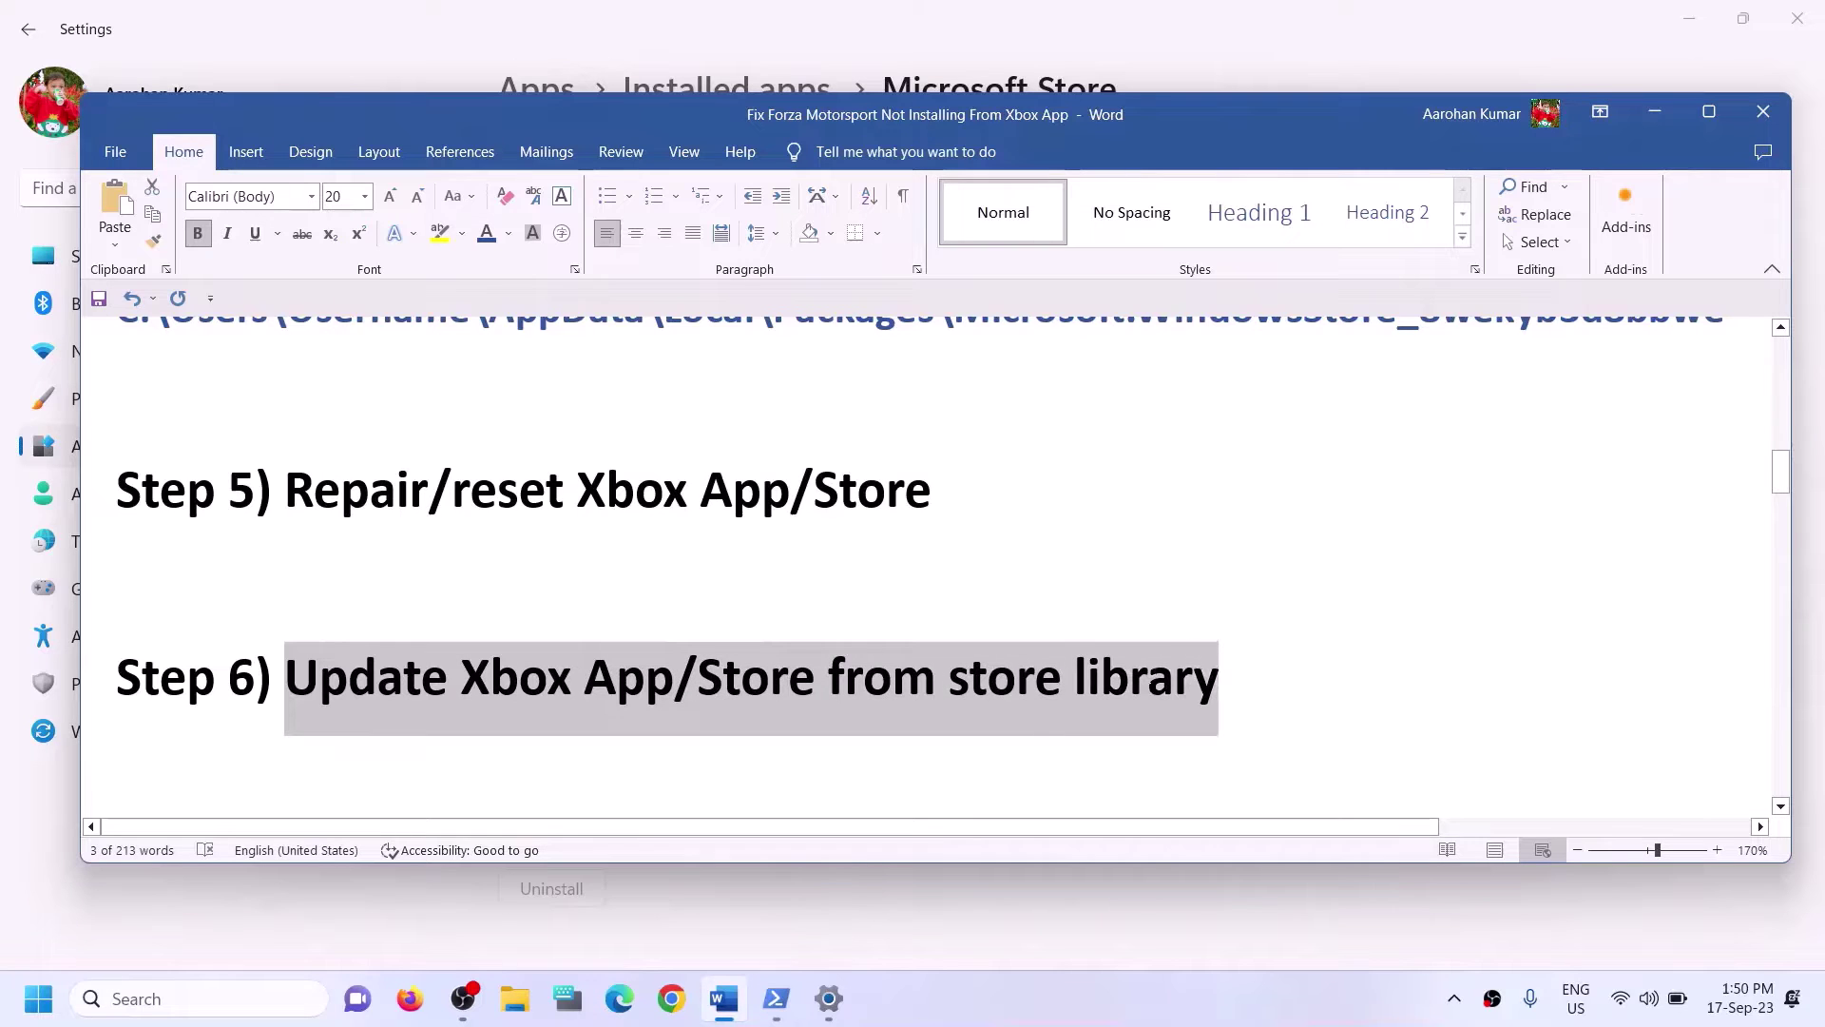
click(219, 995)
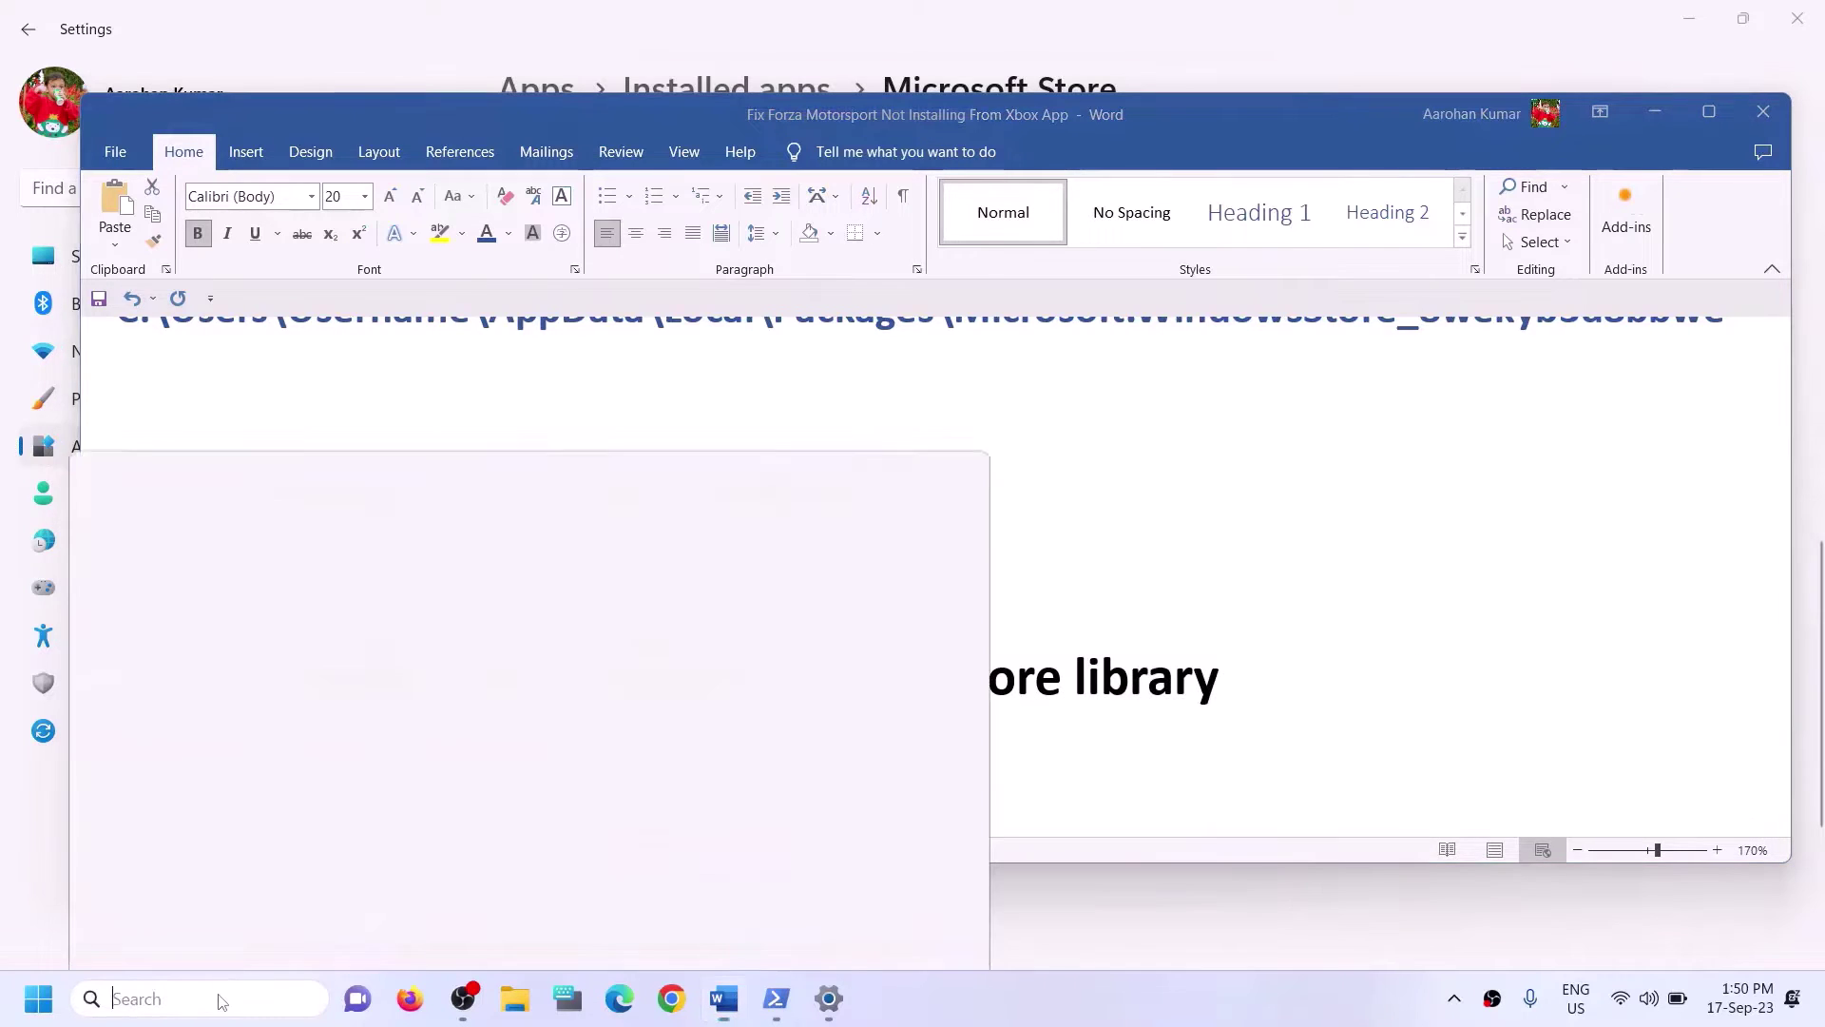
text(store)
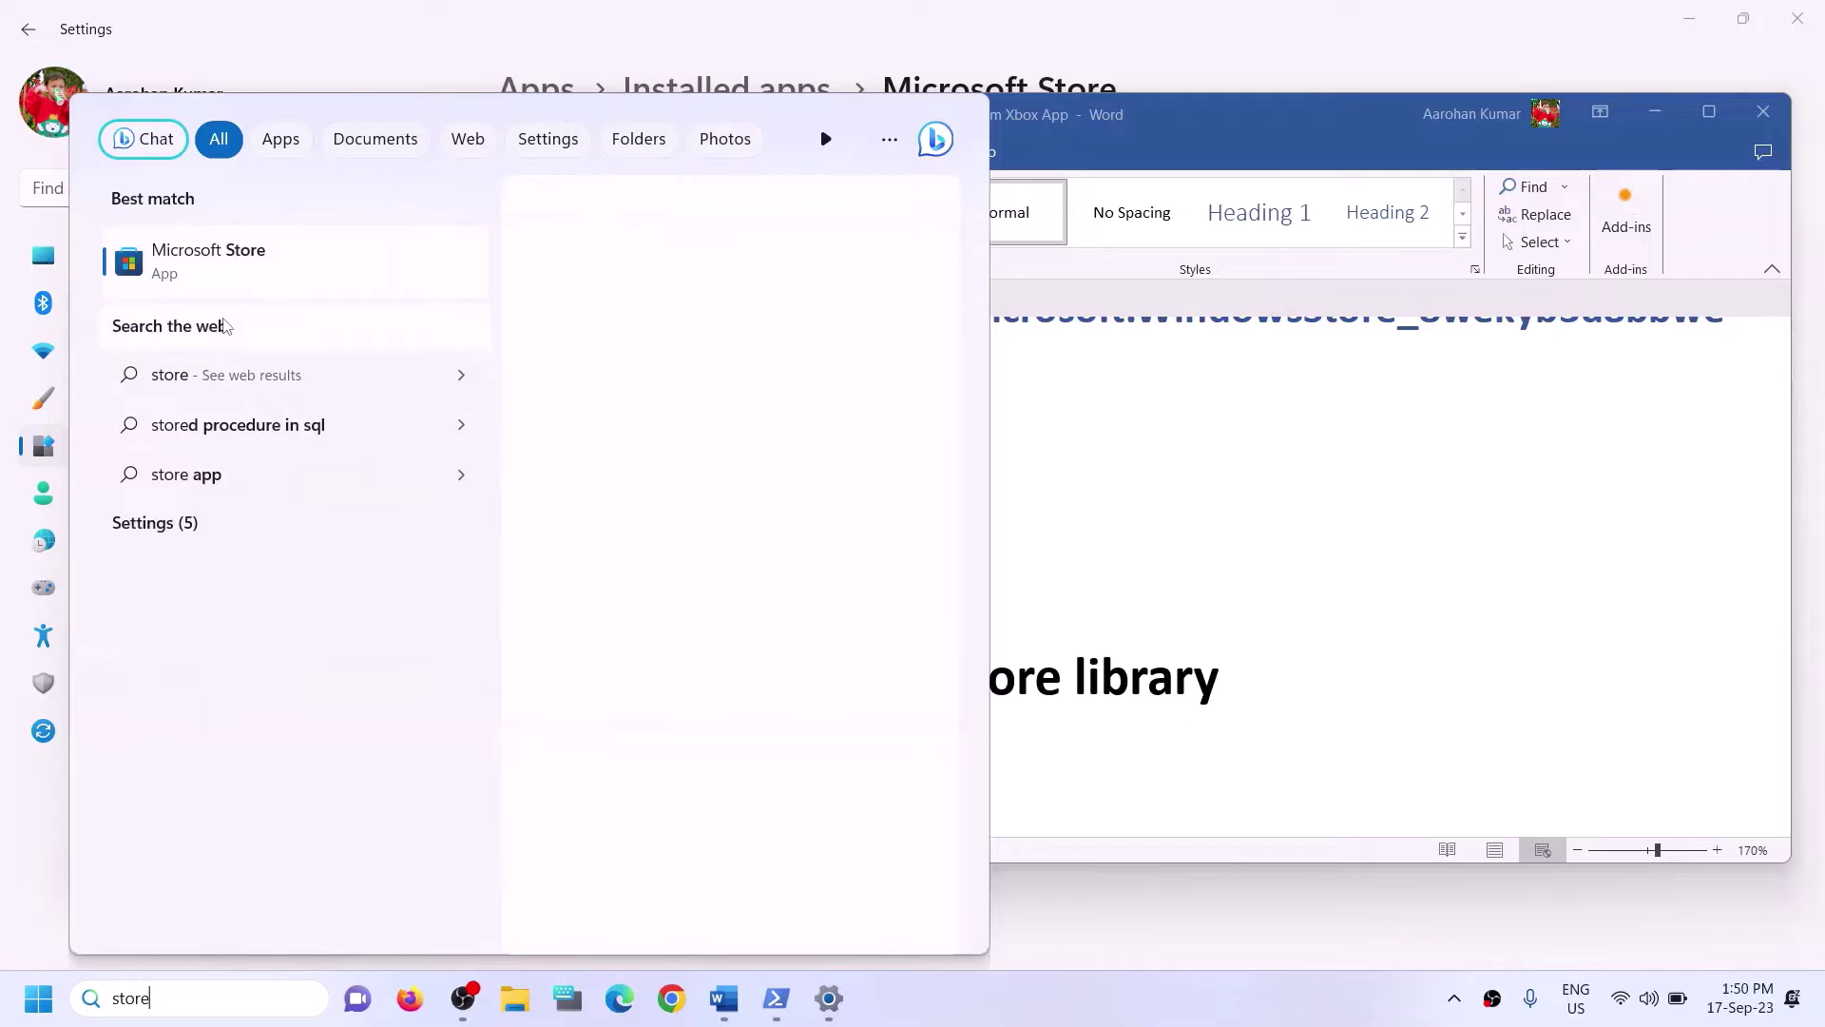
click(227, 325)
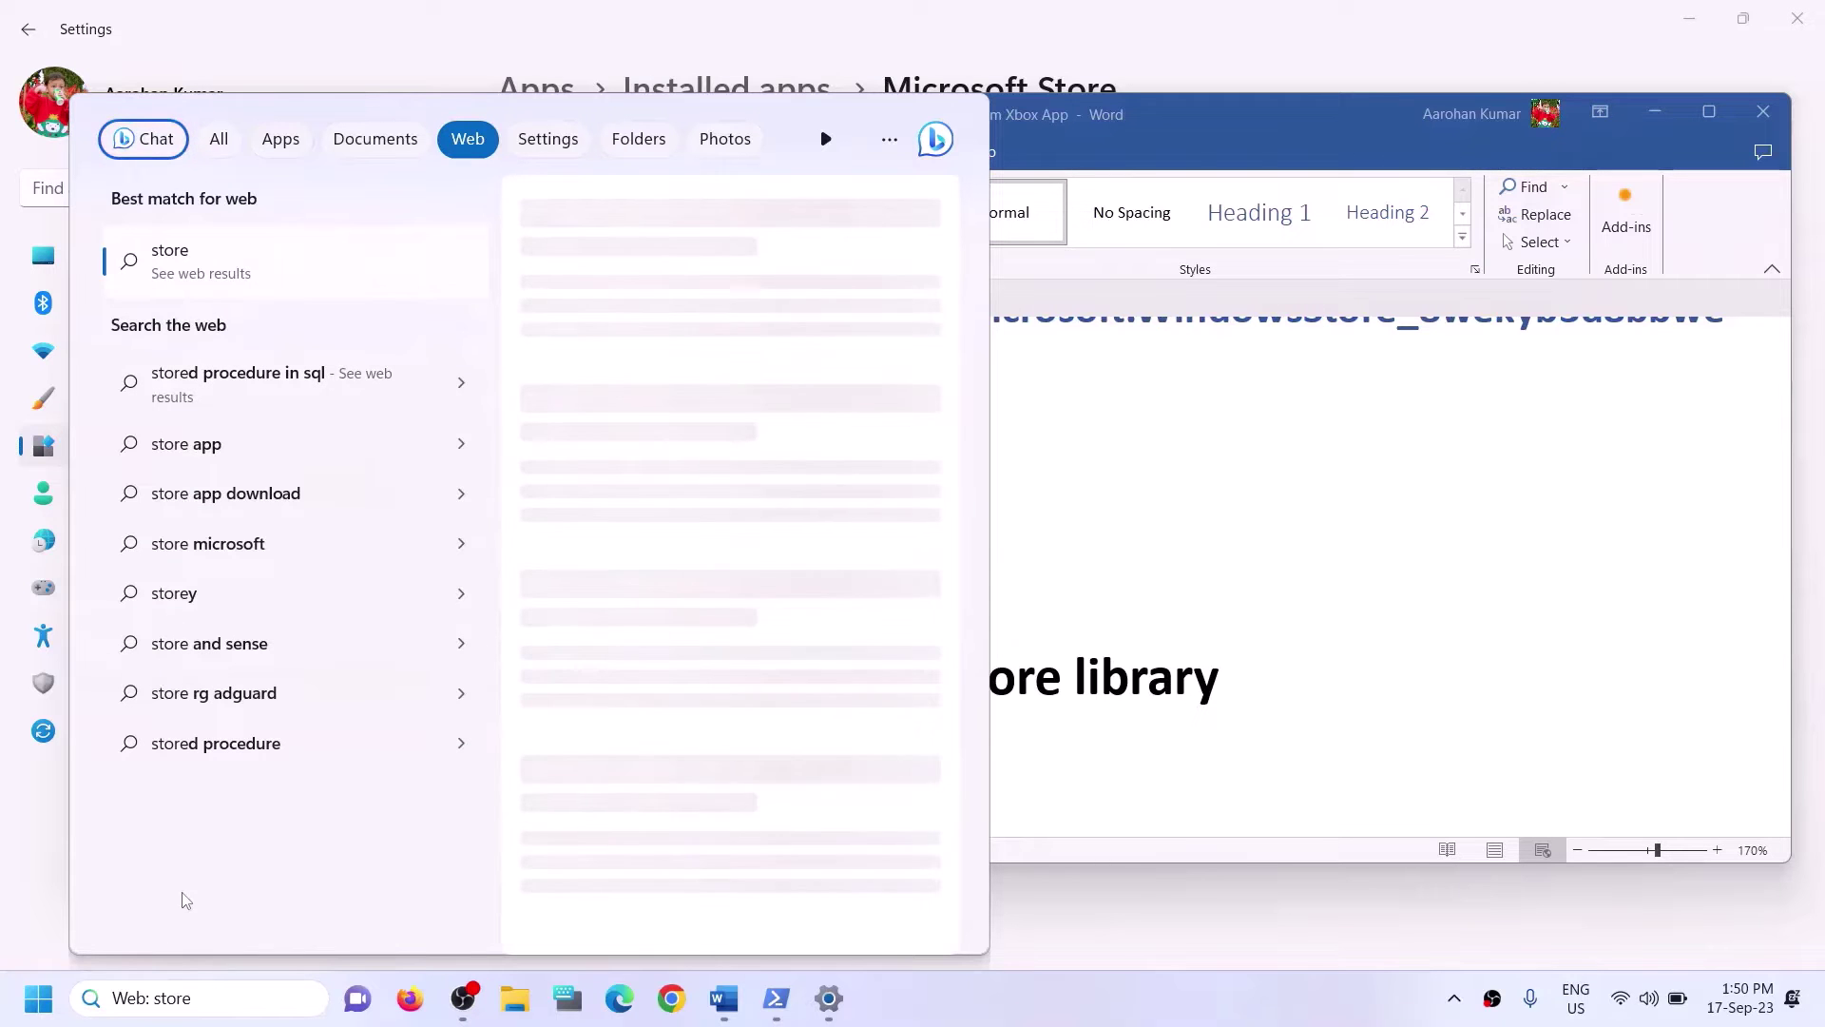
drag(191, 997, 3, 979)
text(st)
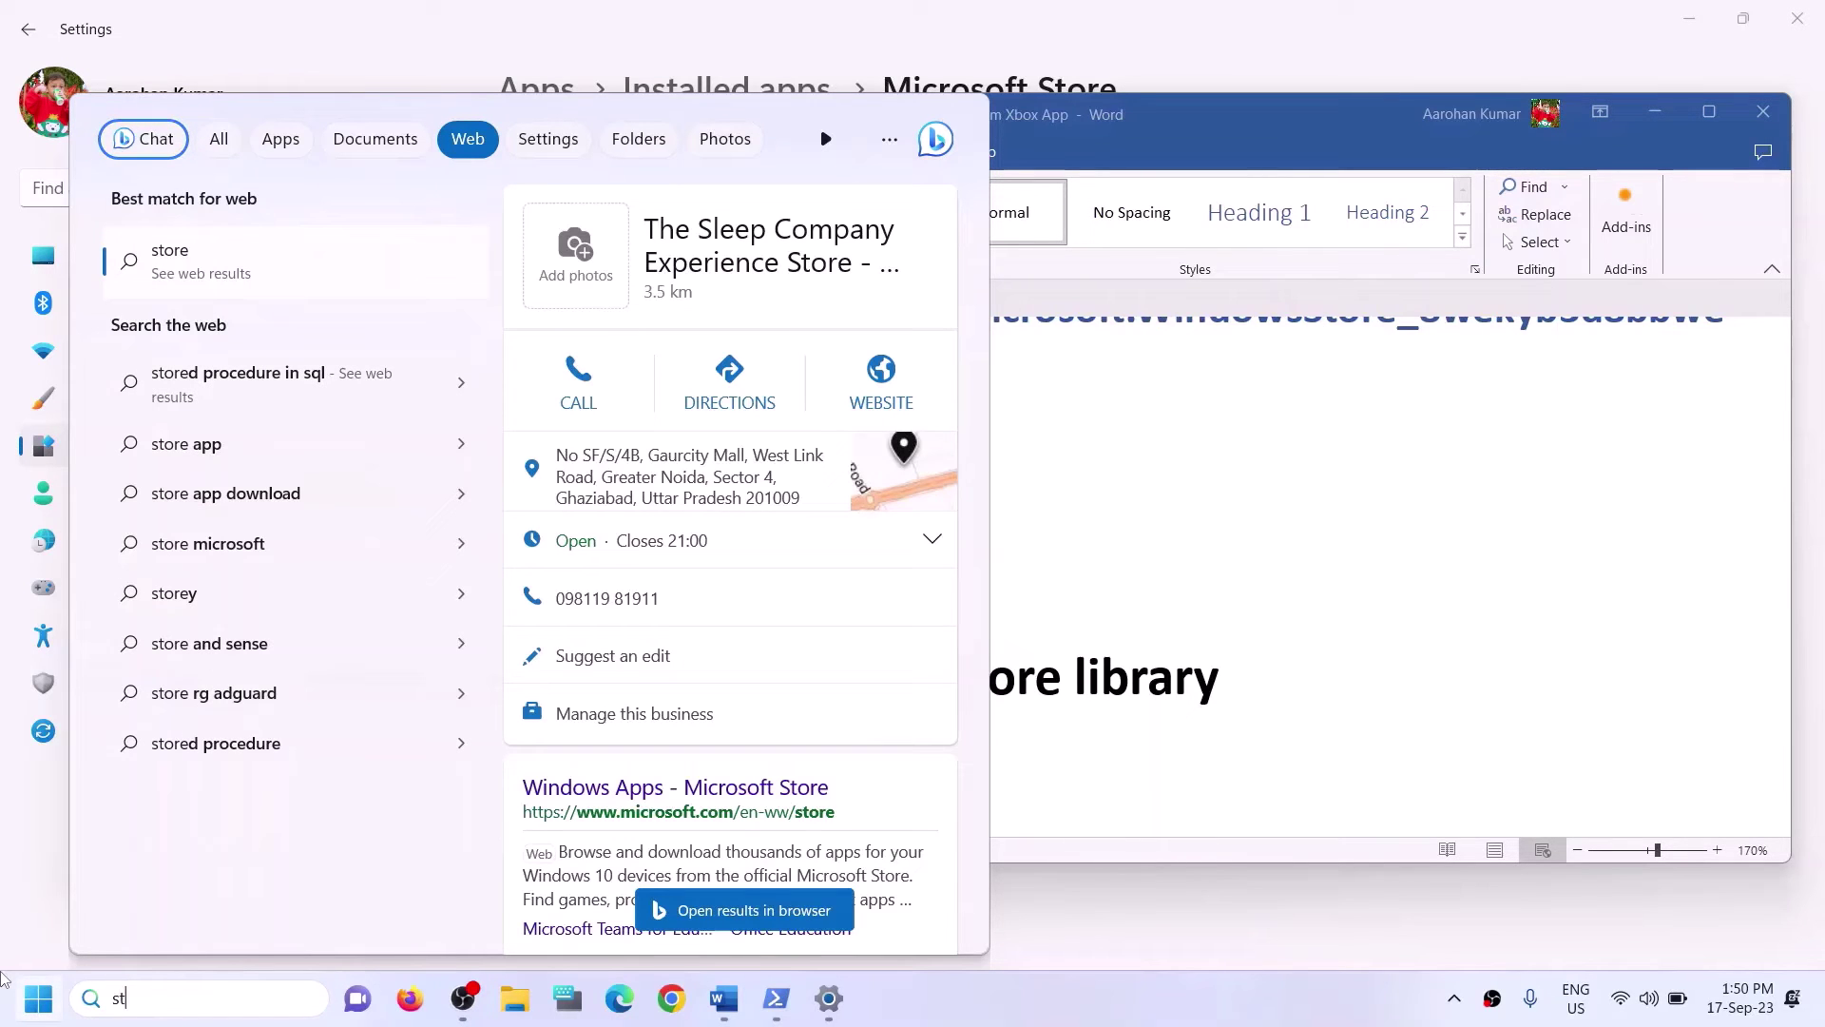
text(ore)
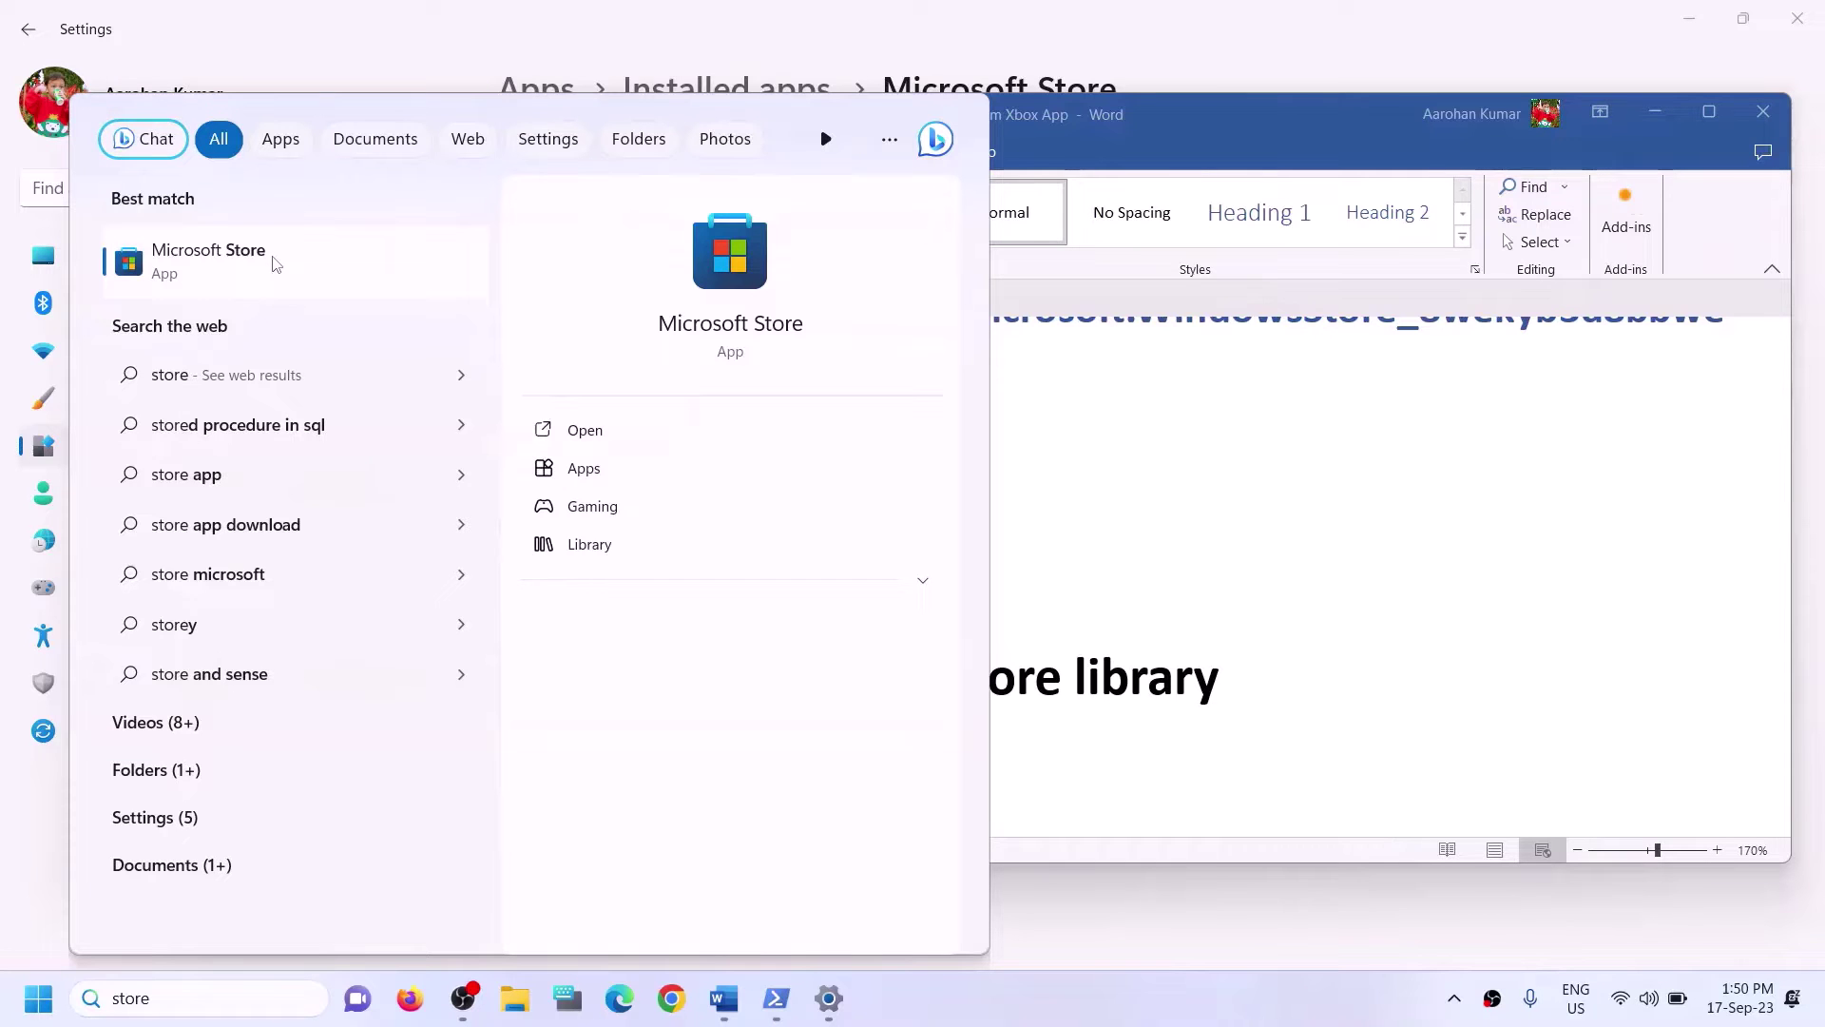
click(698, 284)
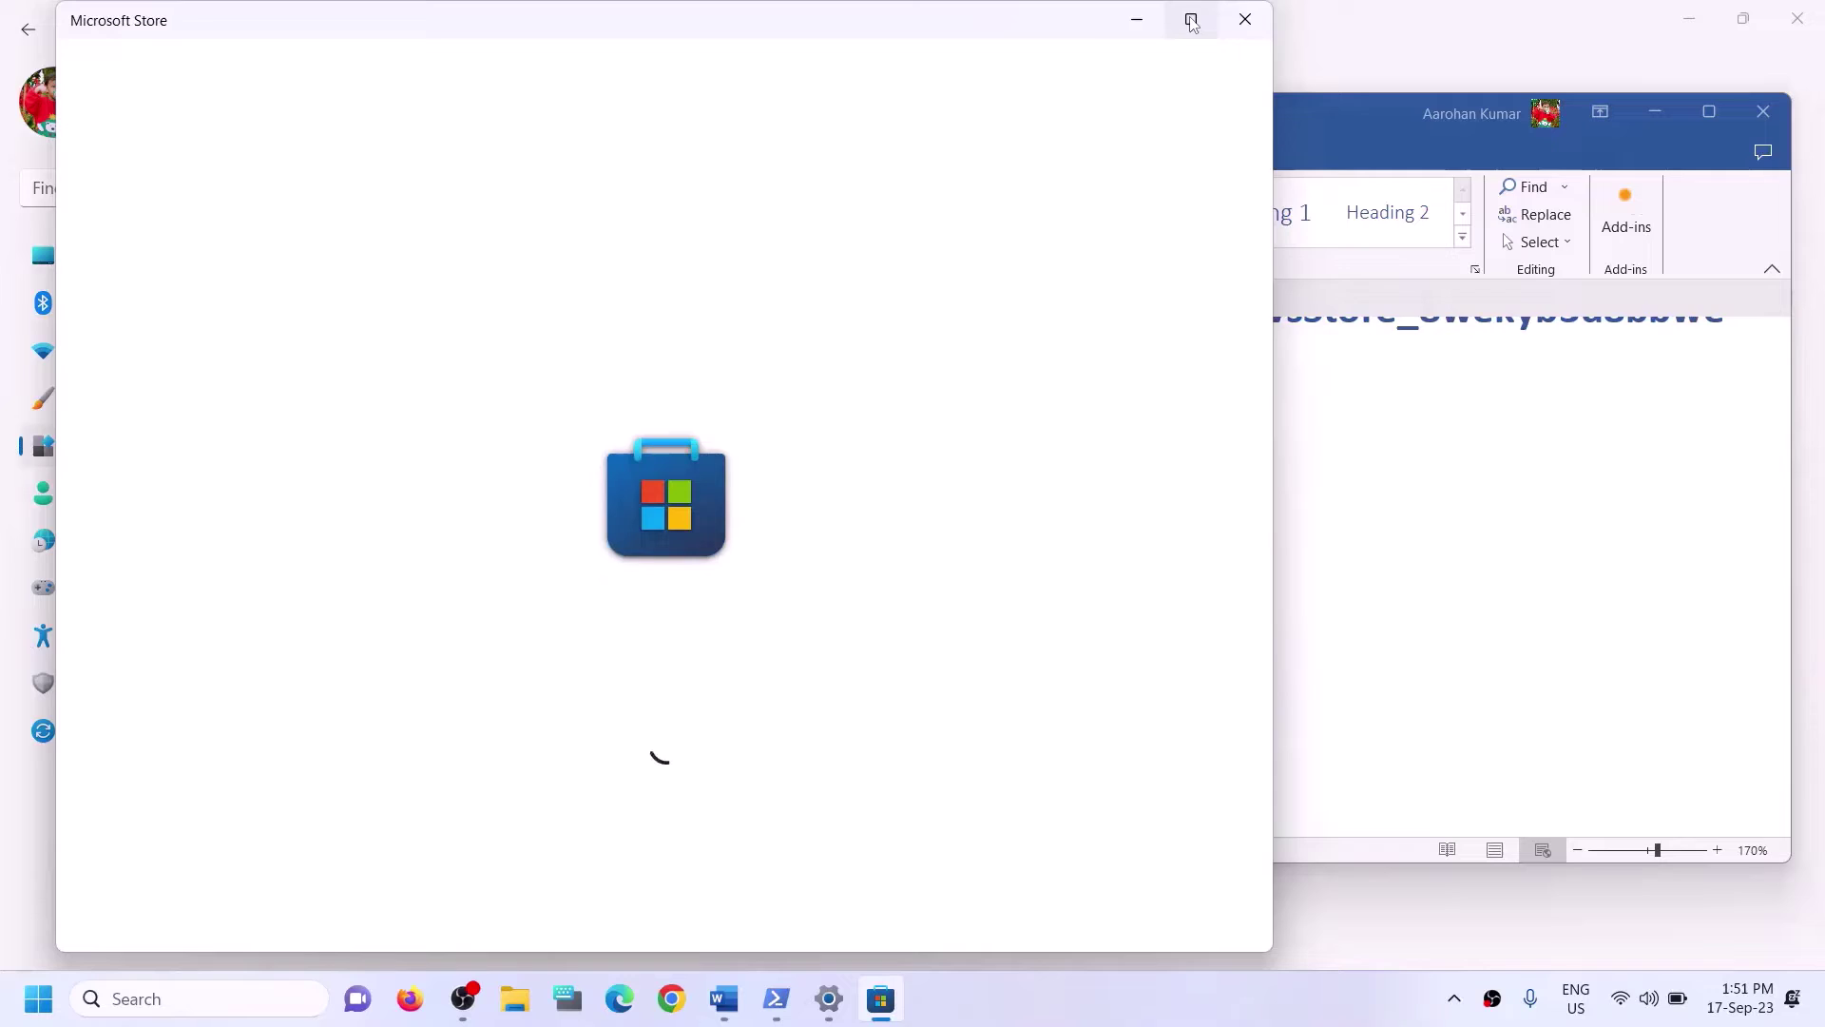
Maximize Microsoft Store, check the Library showing Forza Motorsport paused, then close the Store.
click(1190, 18)
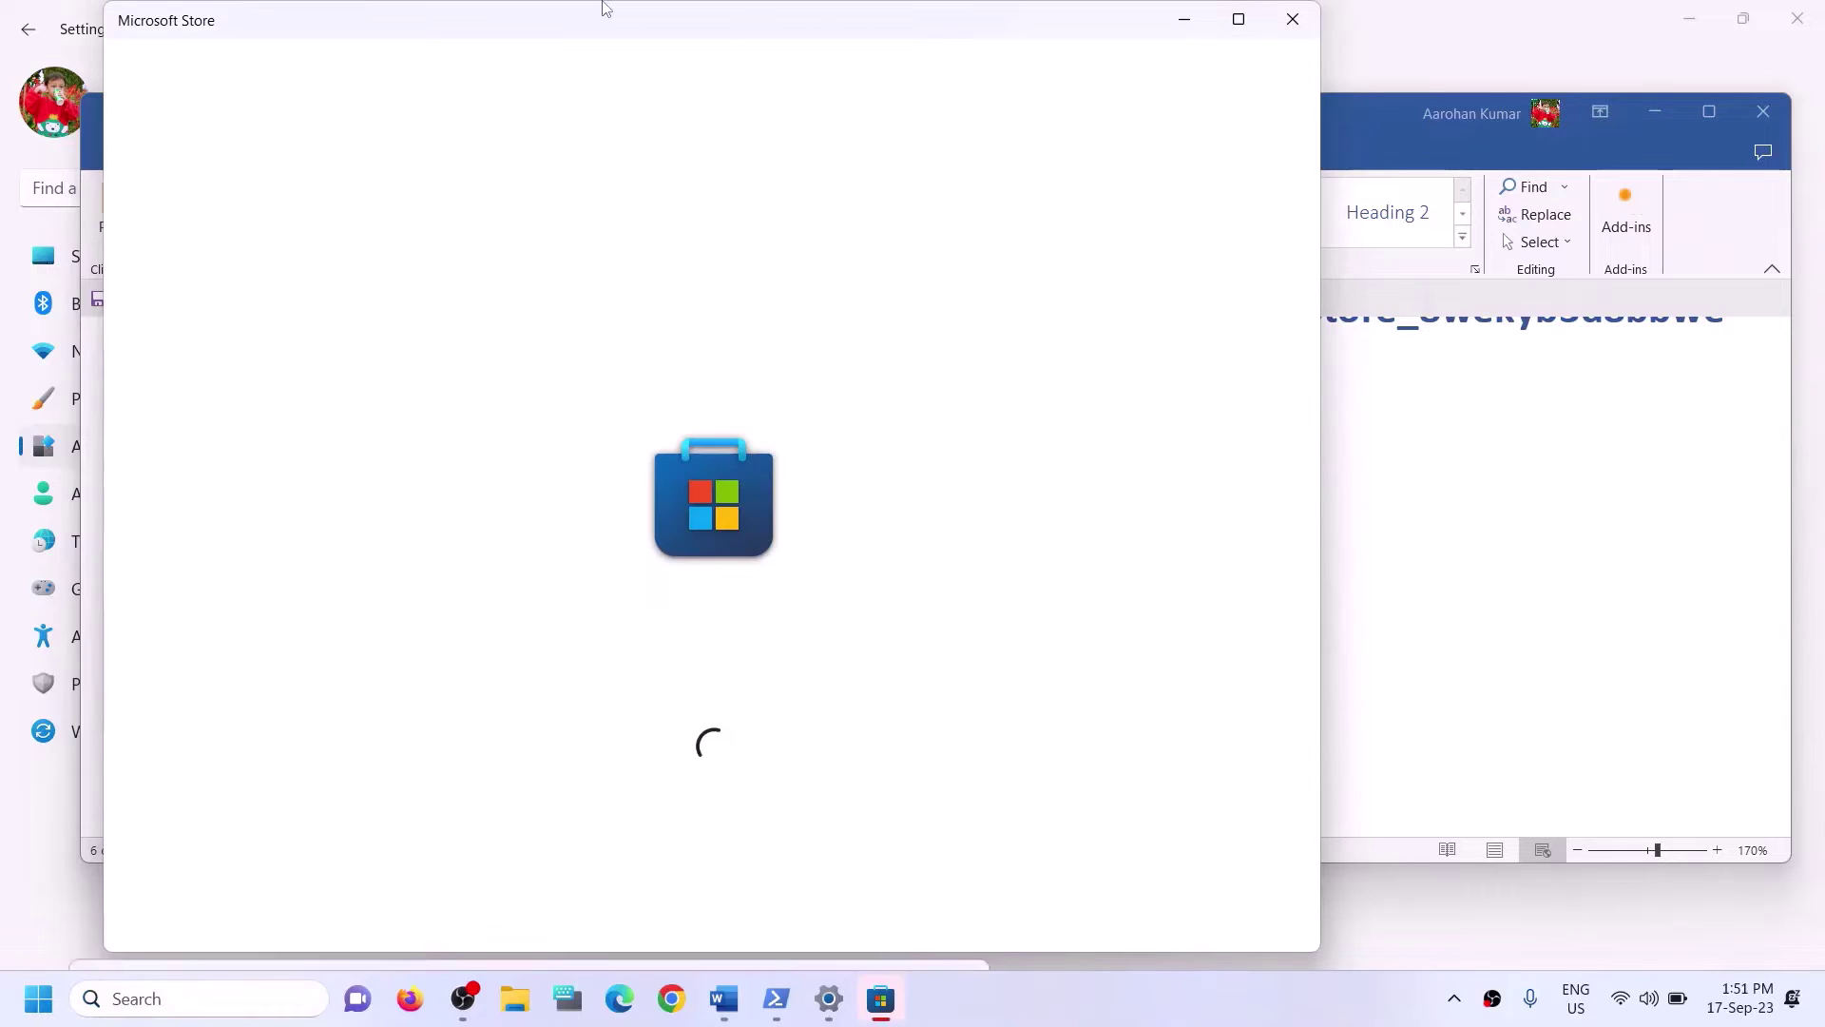
click(1239, 18)
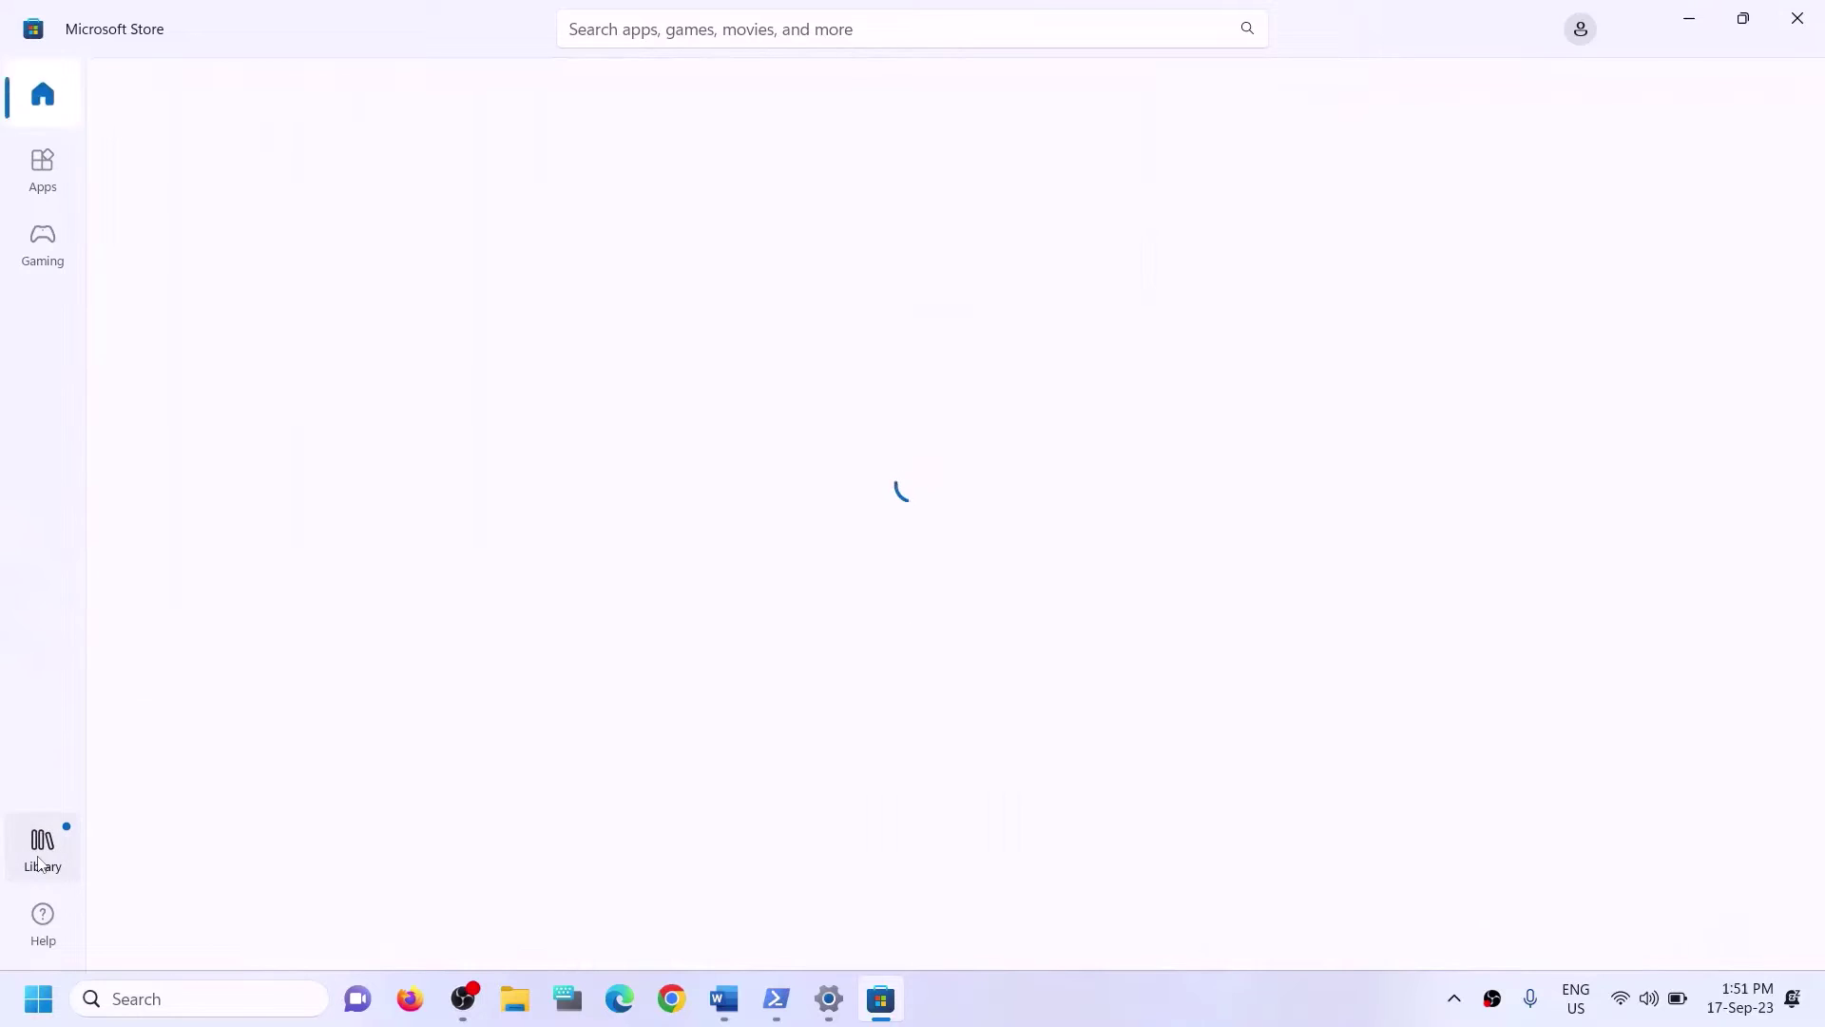
click(41, 850)
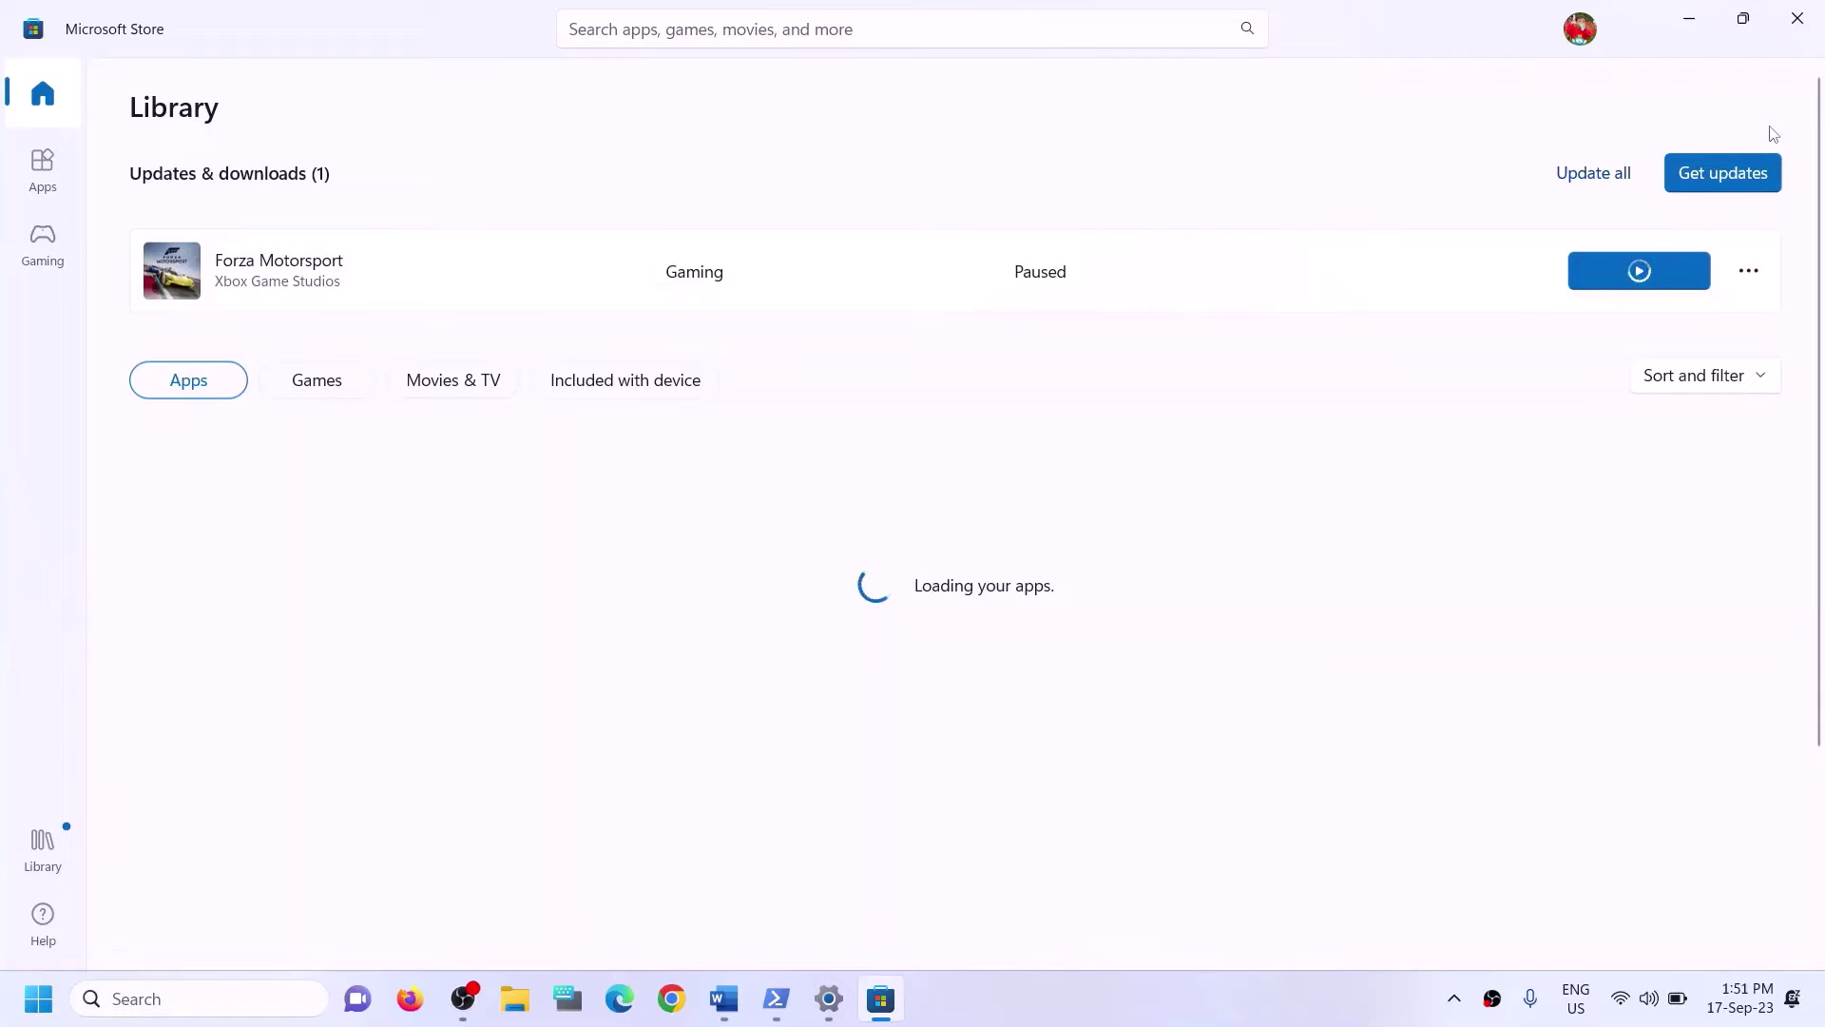
click(1795, 32)
Highlight Step 7, select its Xbox Identity Provider link, and open a new Chrome tab.
scroll(643, 654, down, 3)
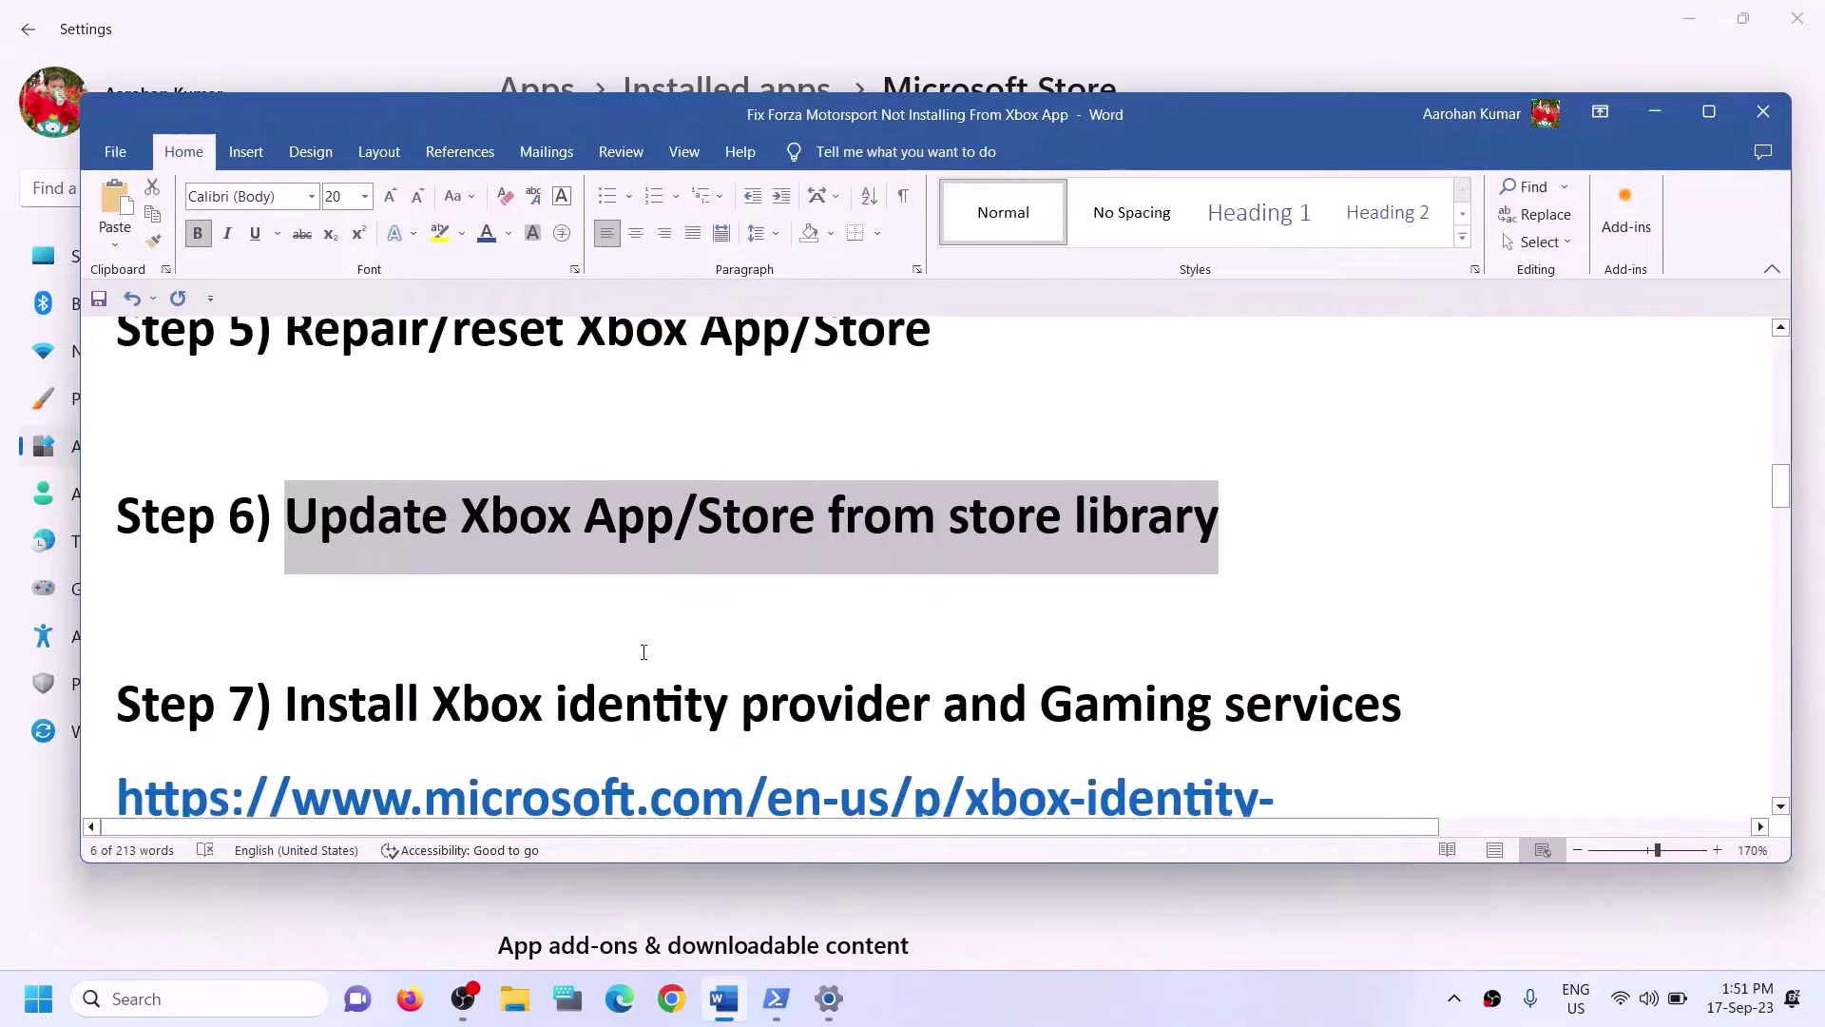
scroll(643, 654, up, 1)
scroll(643, 654, down, 2)
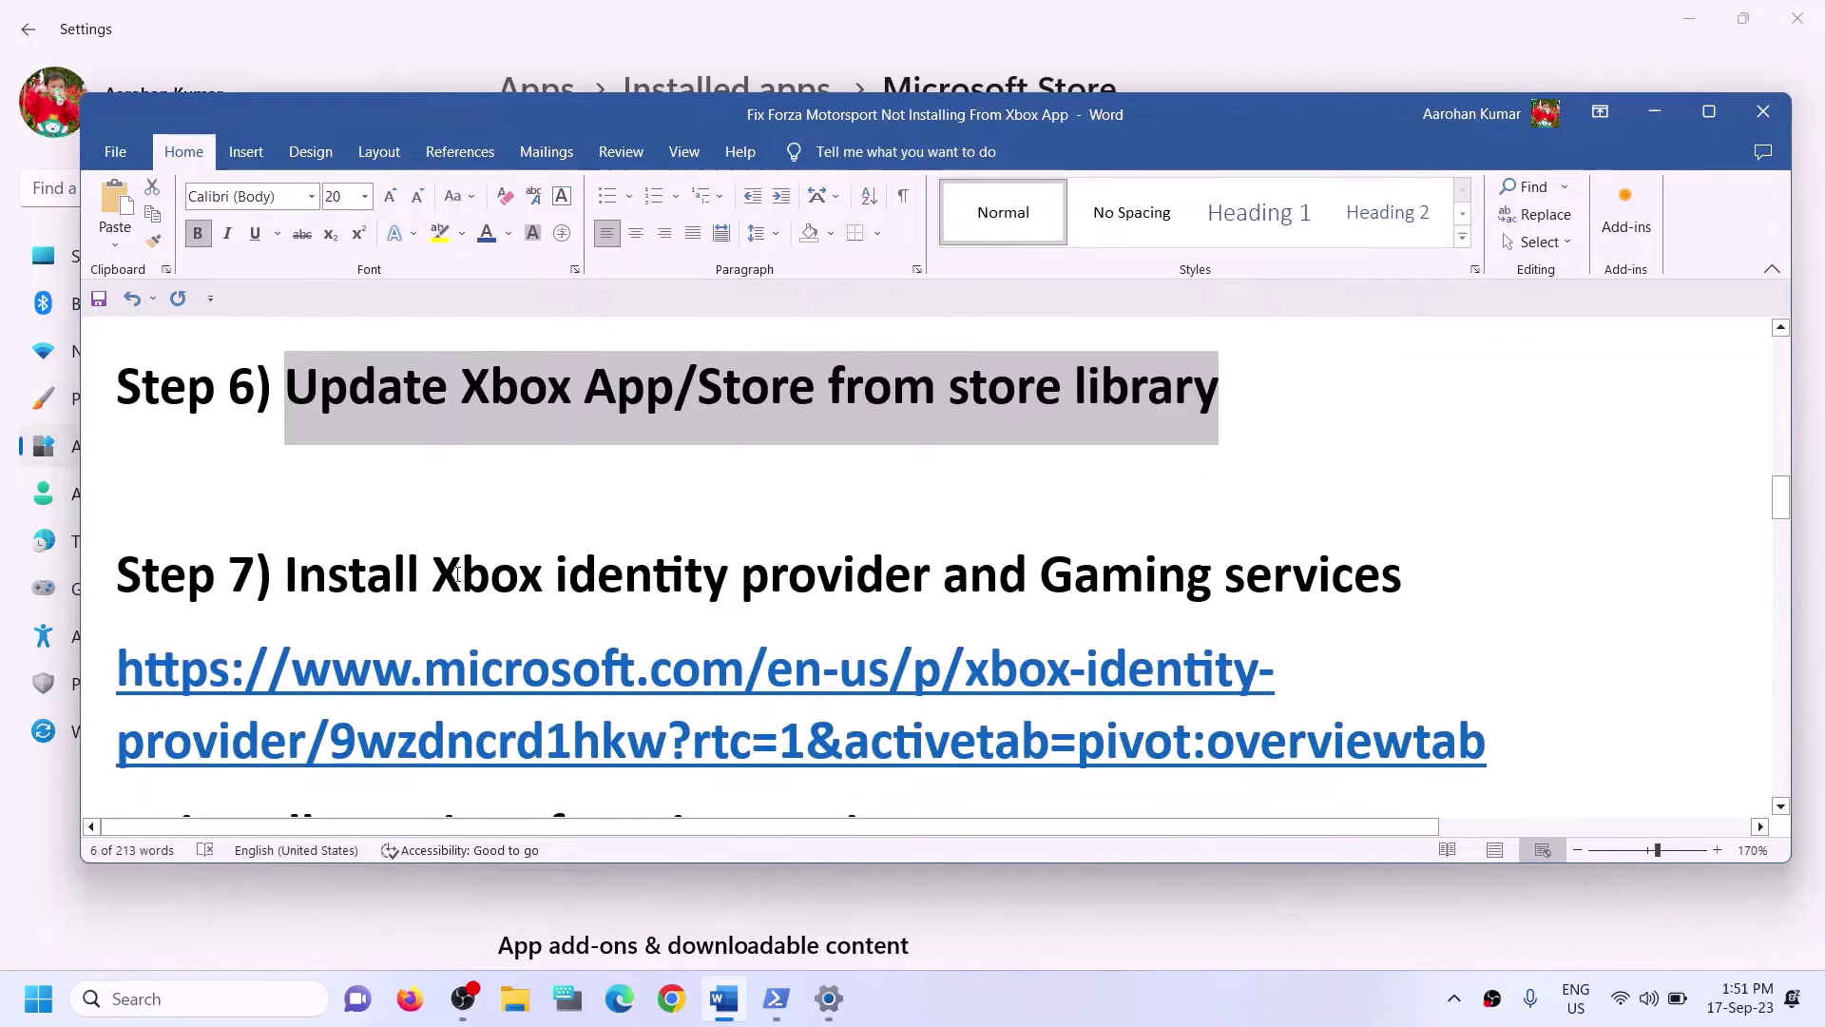
drag(429, 565, 1404, 570)
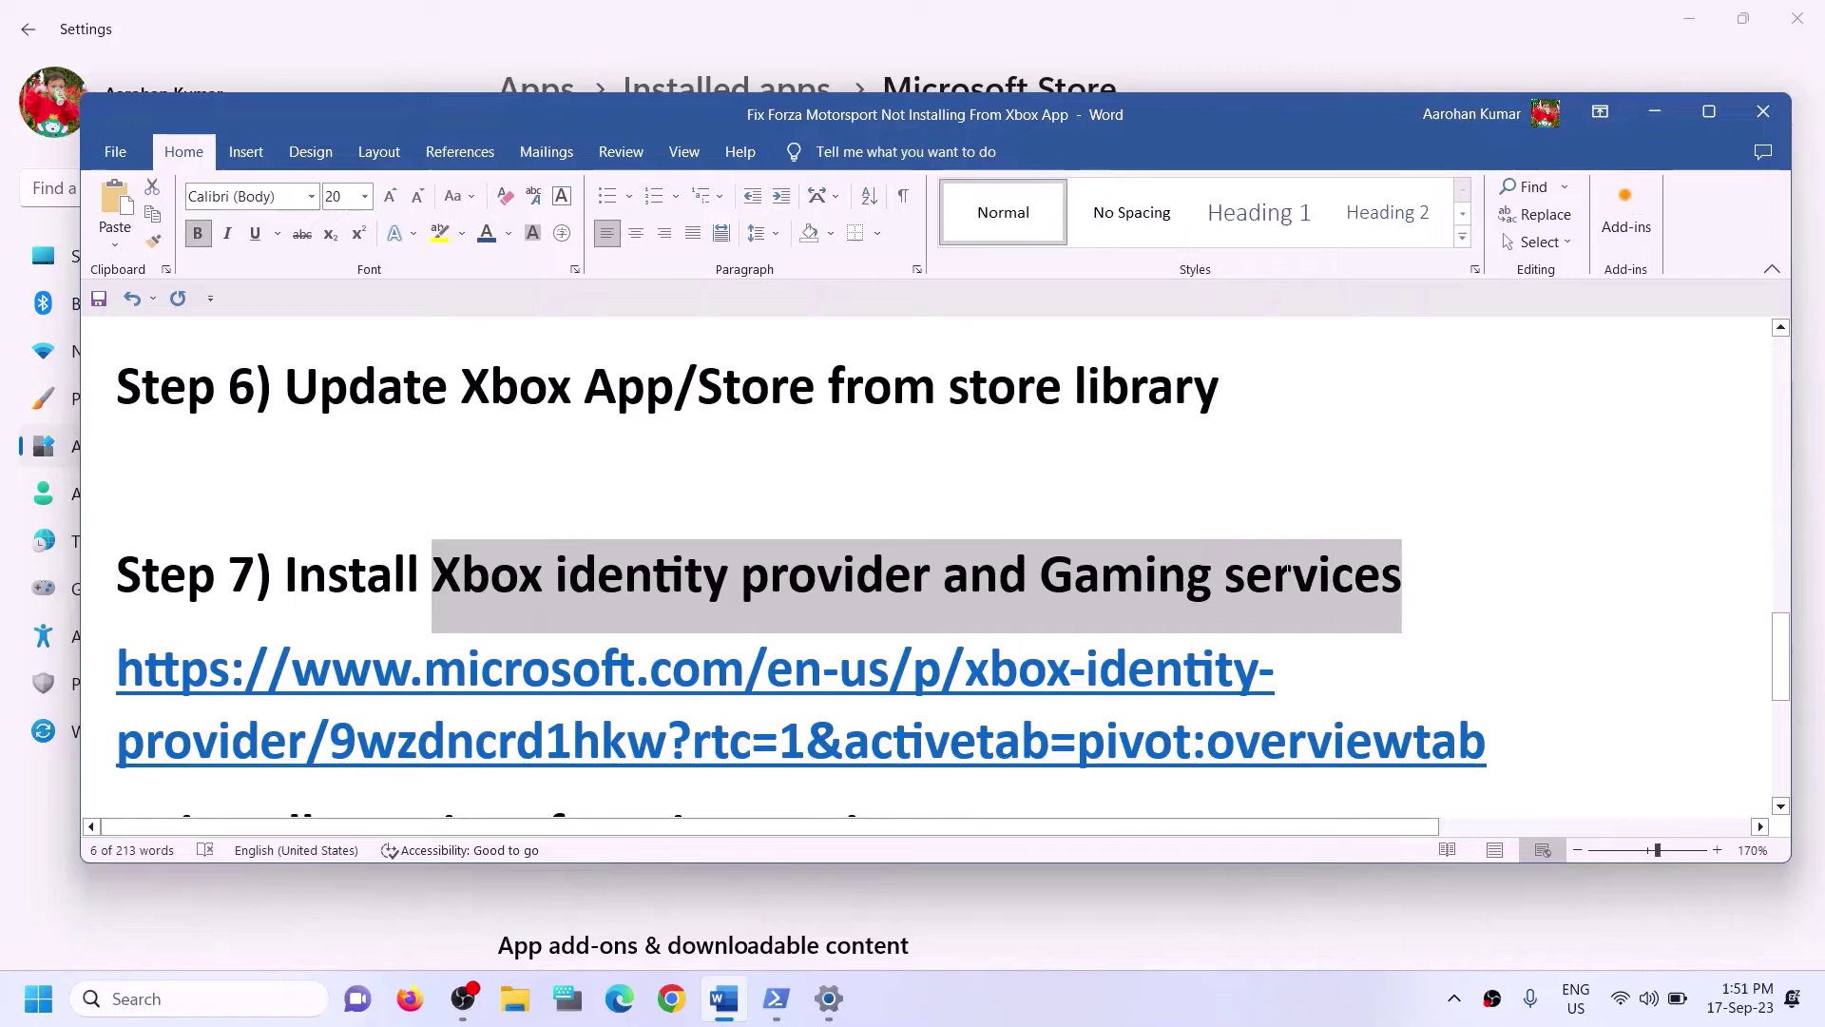
scroll(571, 578, down, 1)
click(1489, 647)
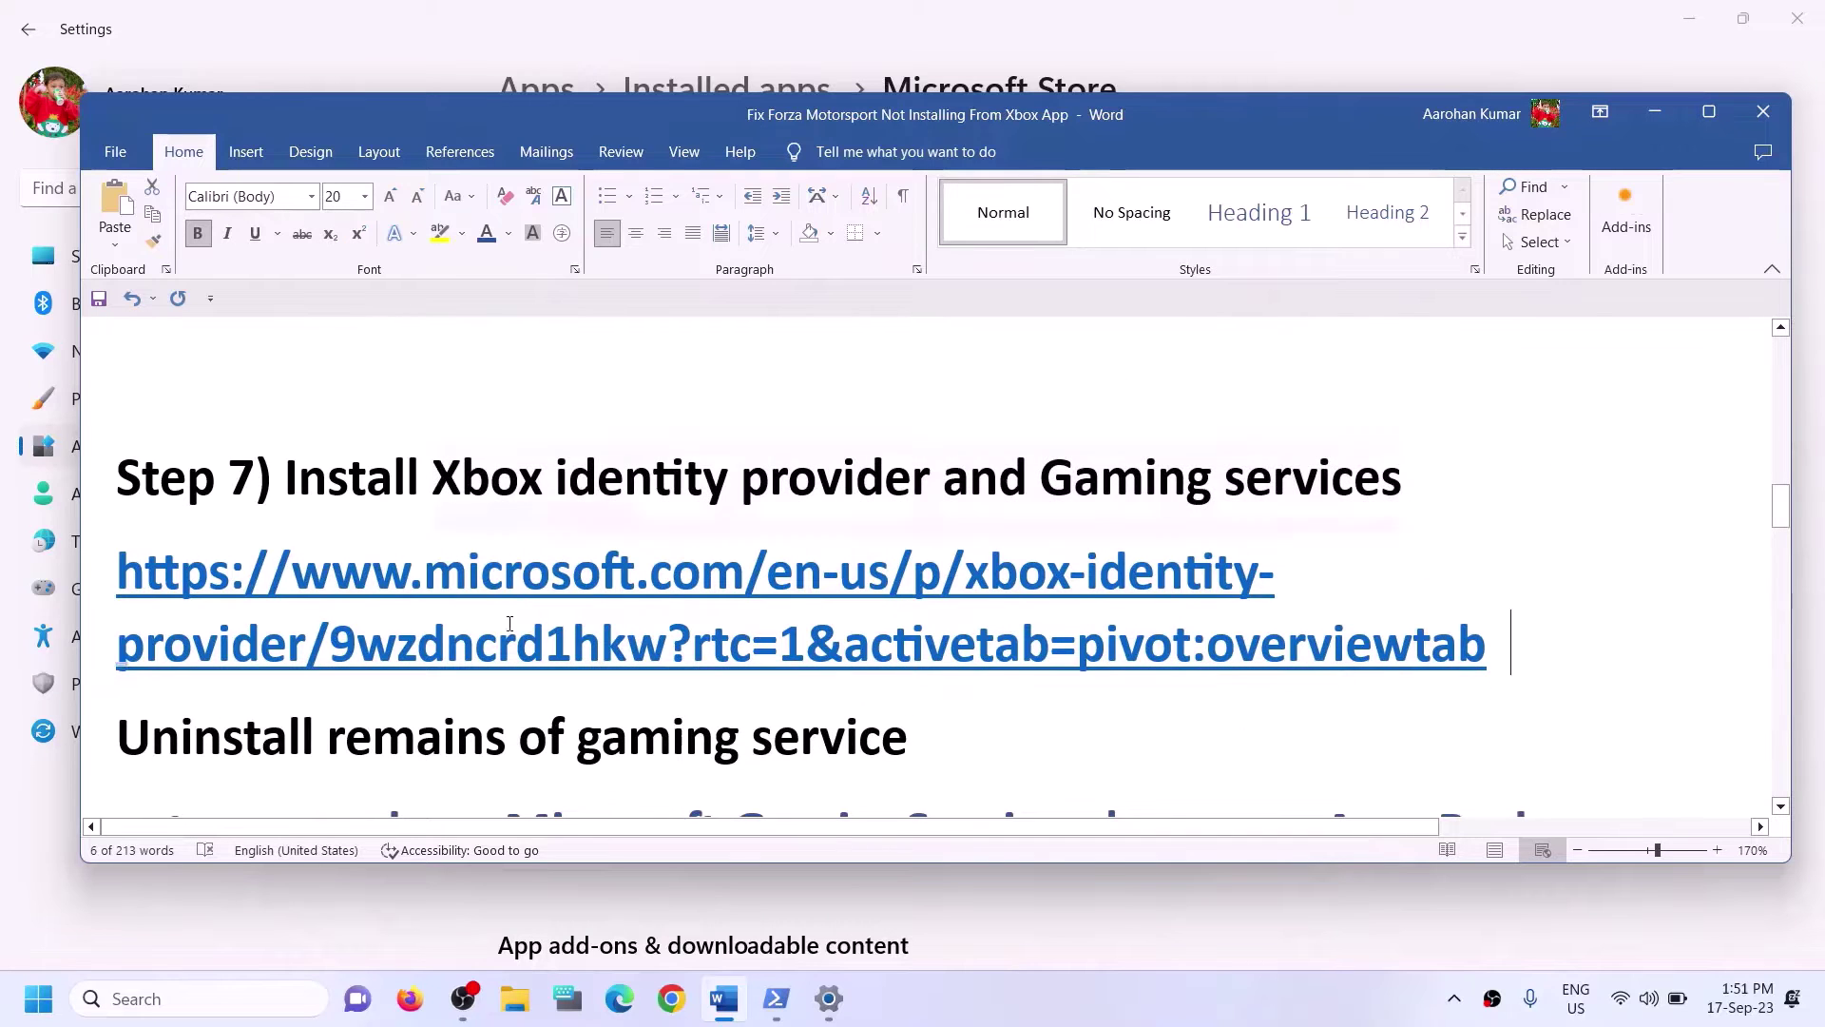
triple_click(271, 626)
key(ctrl+c)
click(1132, 811)
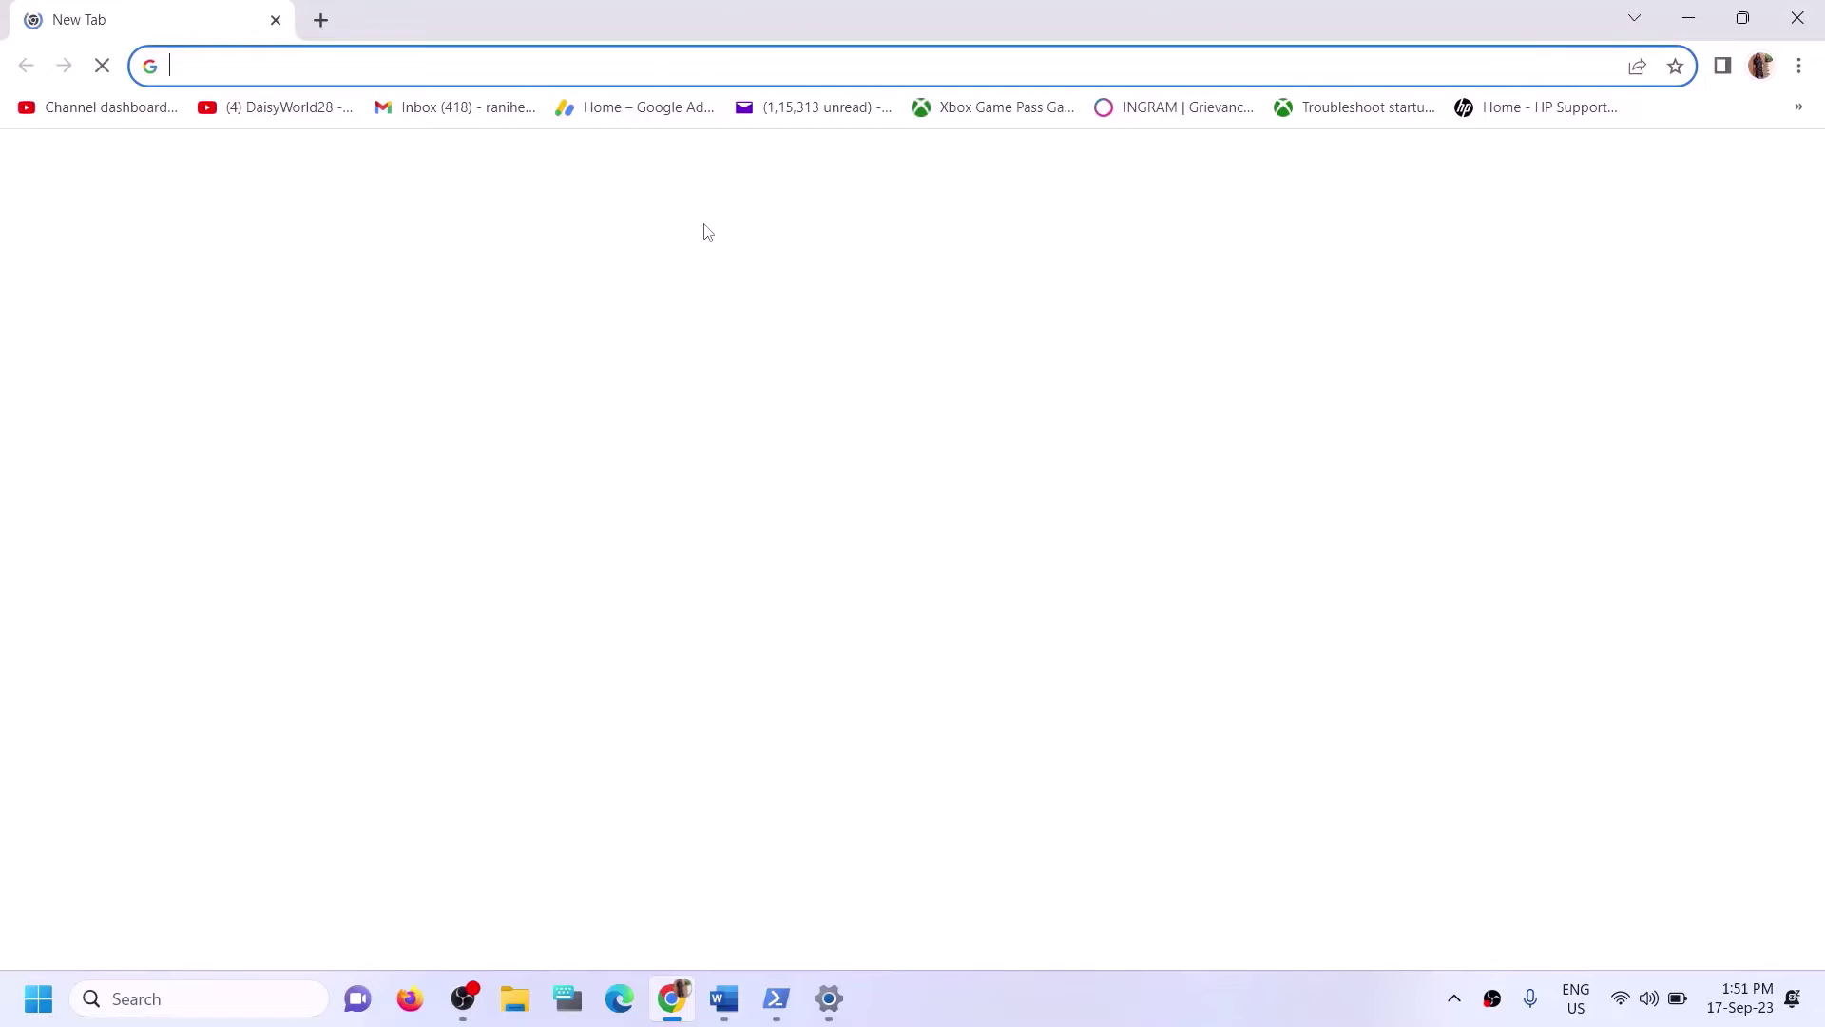
Load the copied Xbox Identity Provider link, request it in Microsoft Store, then close the Store popup.
key(ctrl+v)
key(Return)
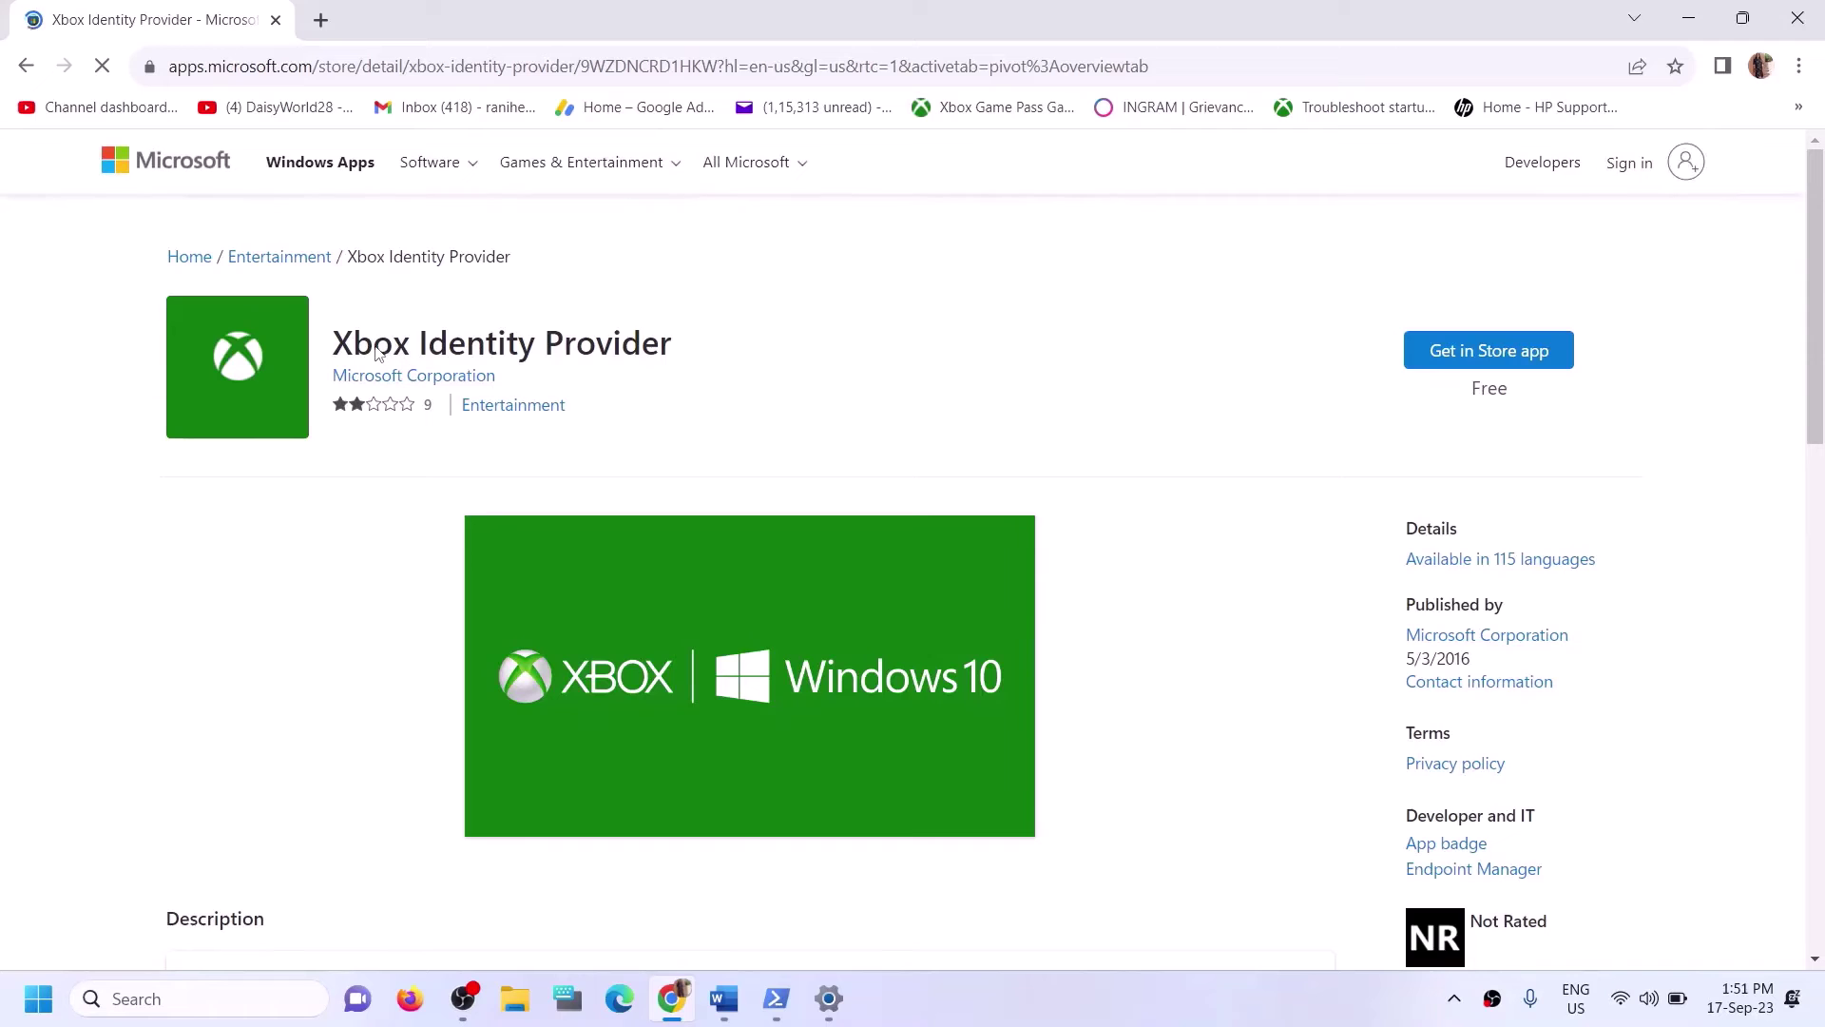
drag(373, 344, 577, 365)
click(1457, 369)
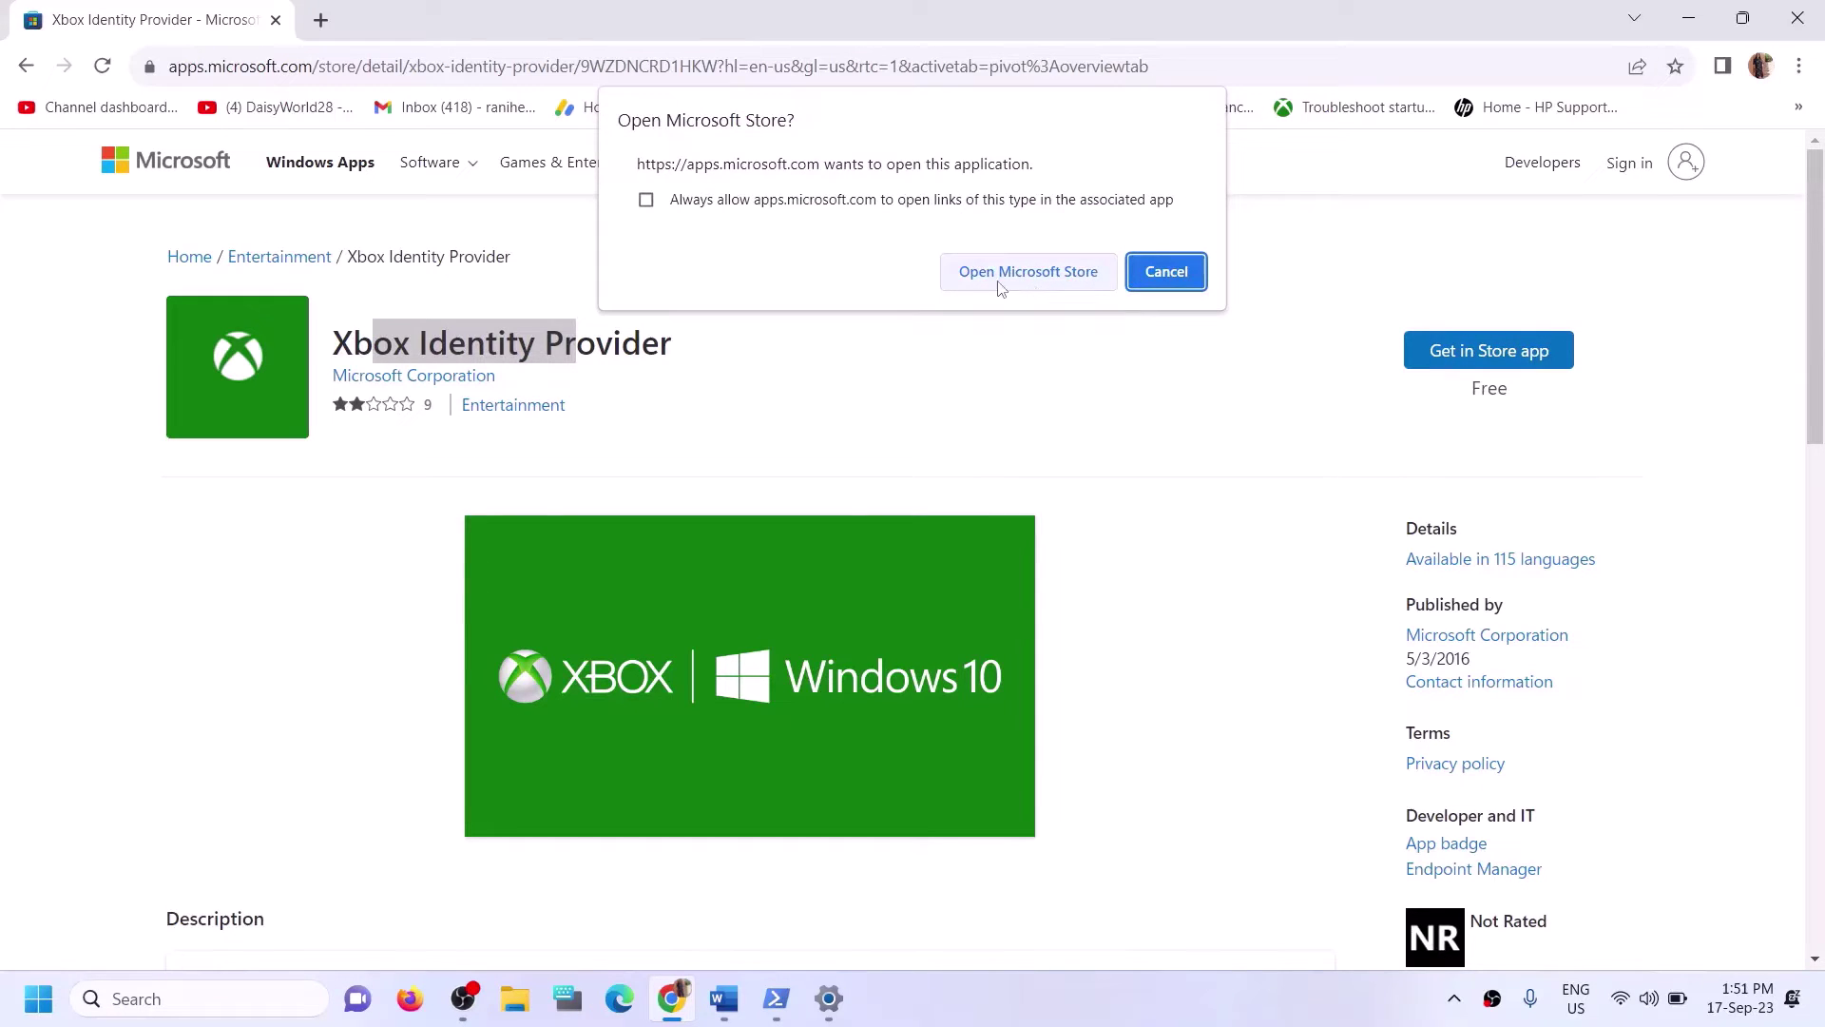
click(998, 285)
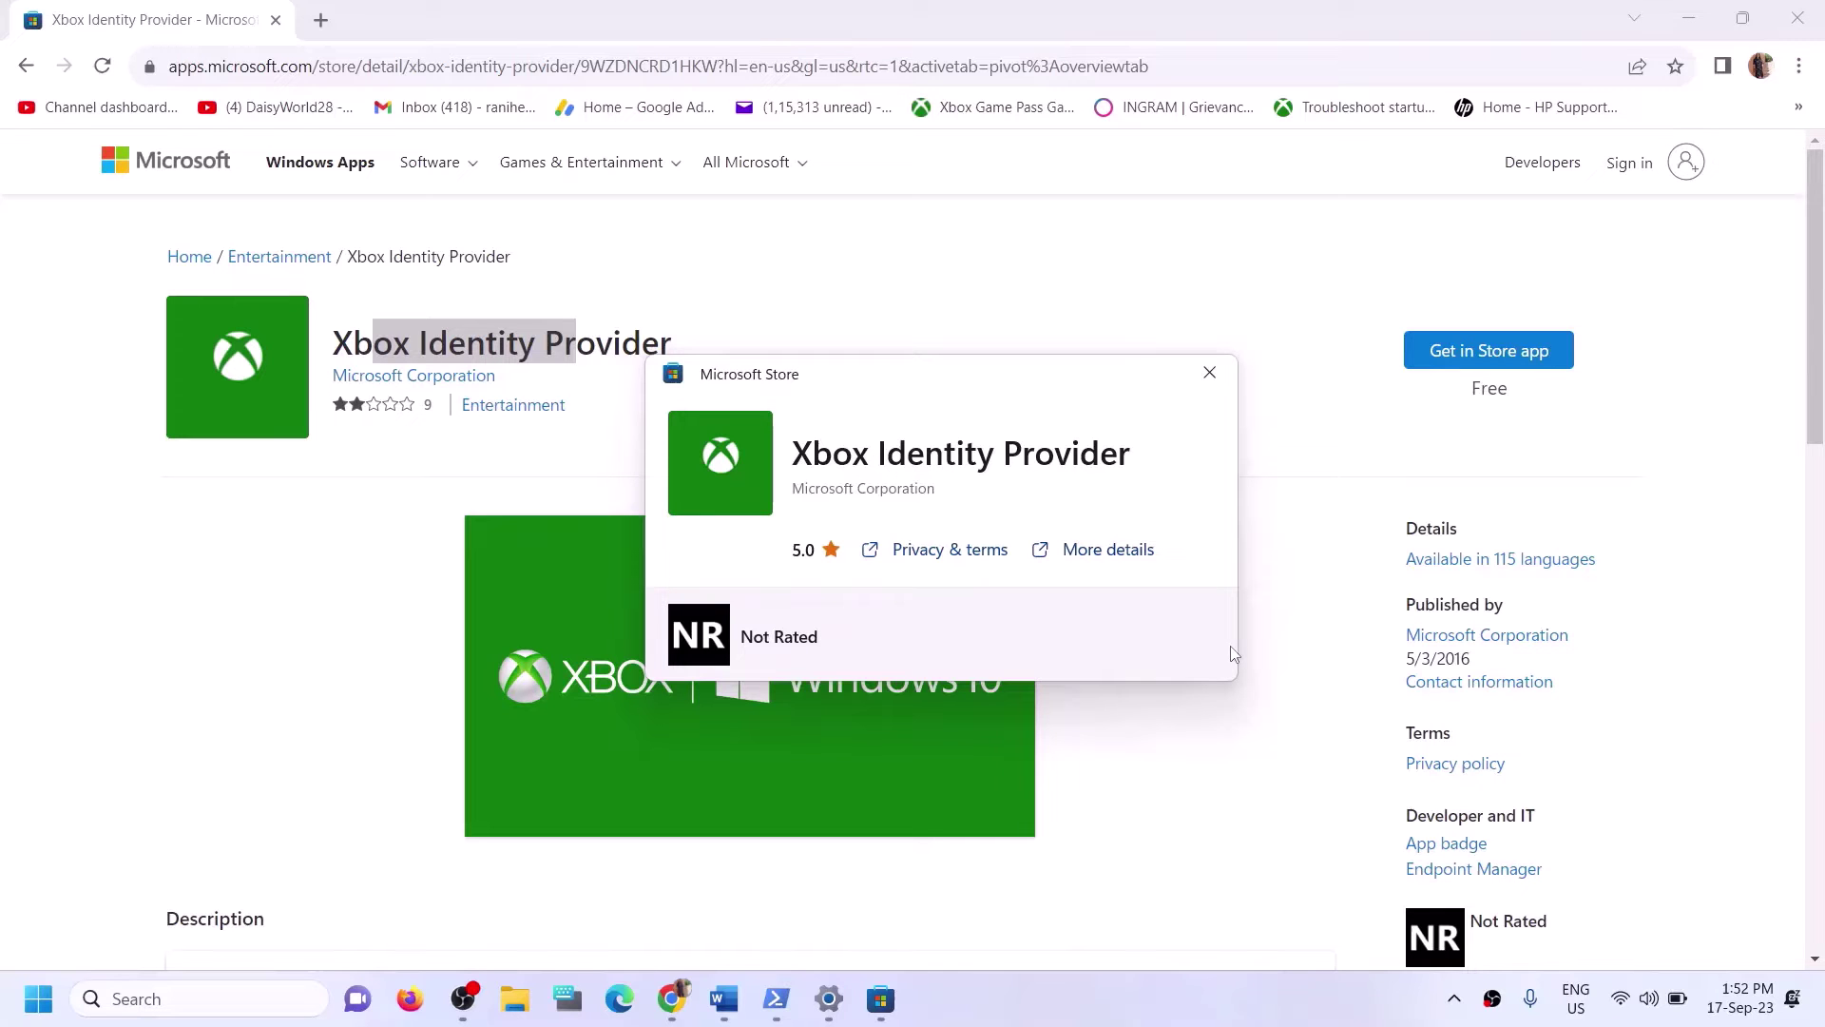
click(1210, 373)
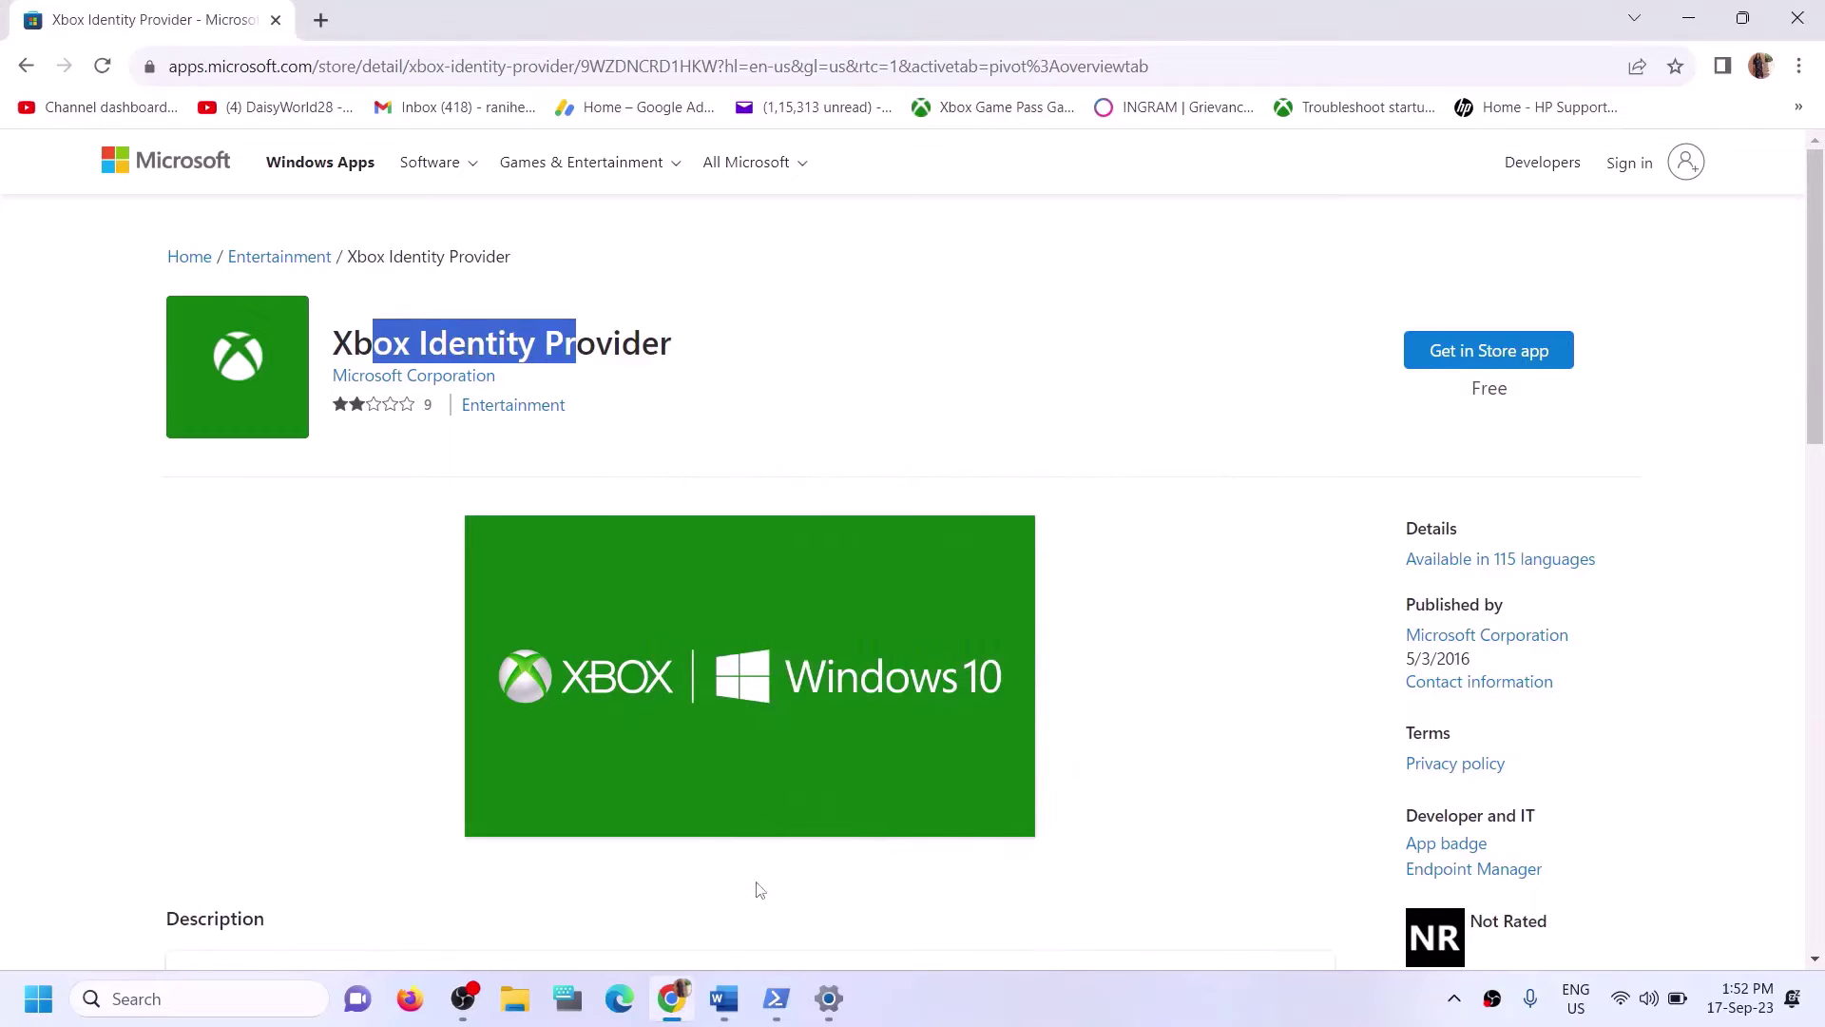
Copy the get-appxpackage Gaming Services removal command from the Word guide.
click(723, 998)
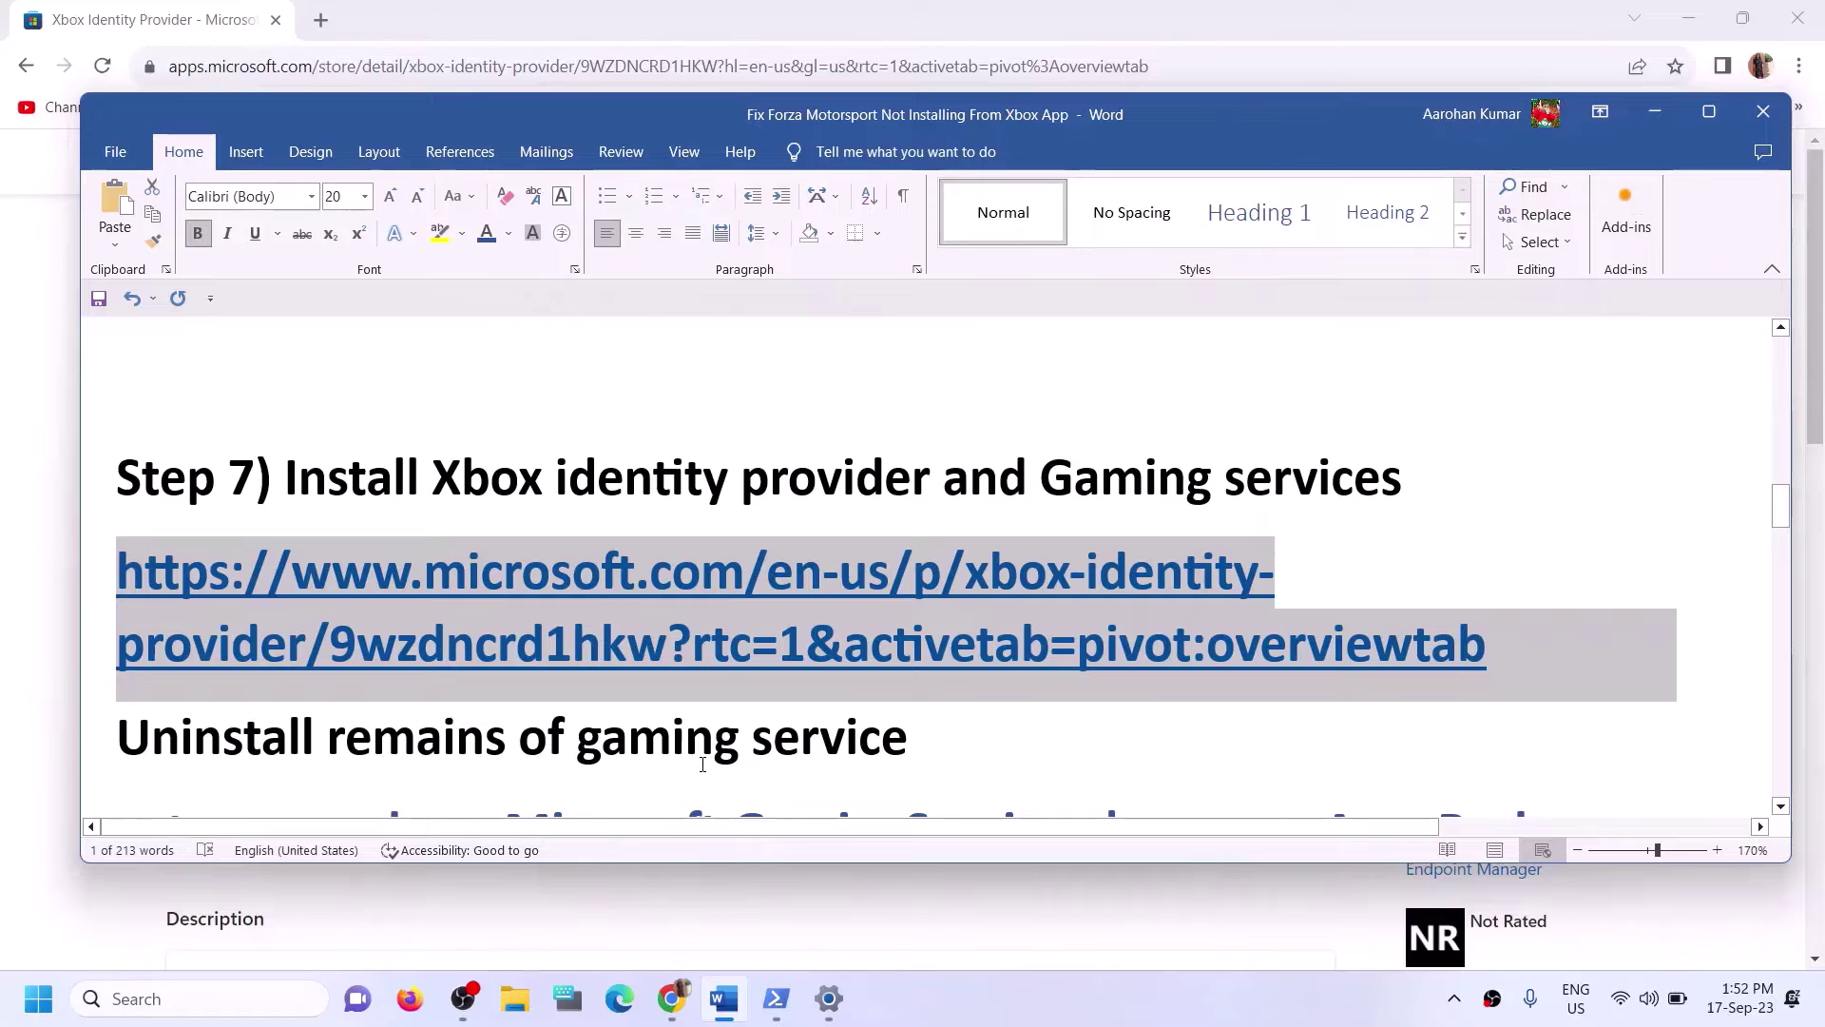
scroll(703, 765, down, 3)
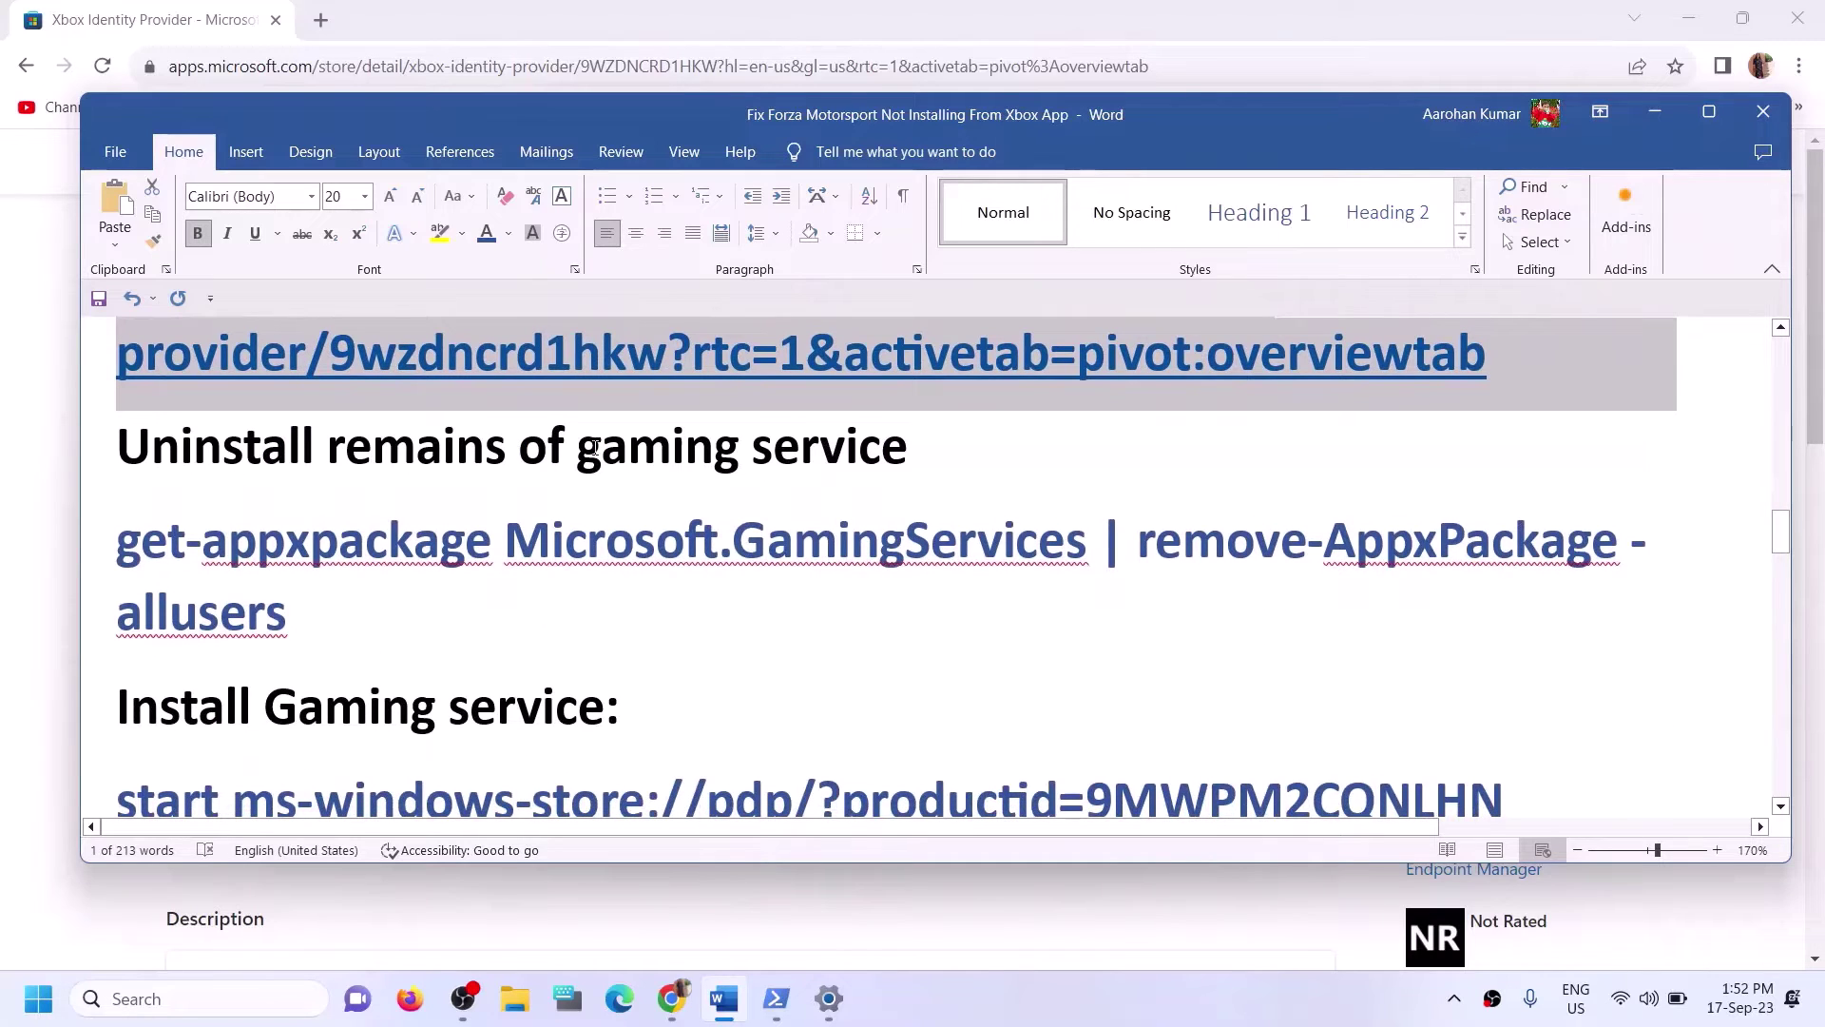
drag(340, 599, 118, 540)
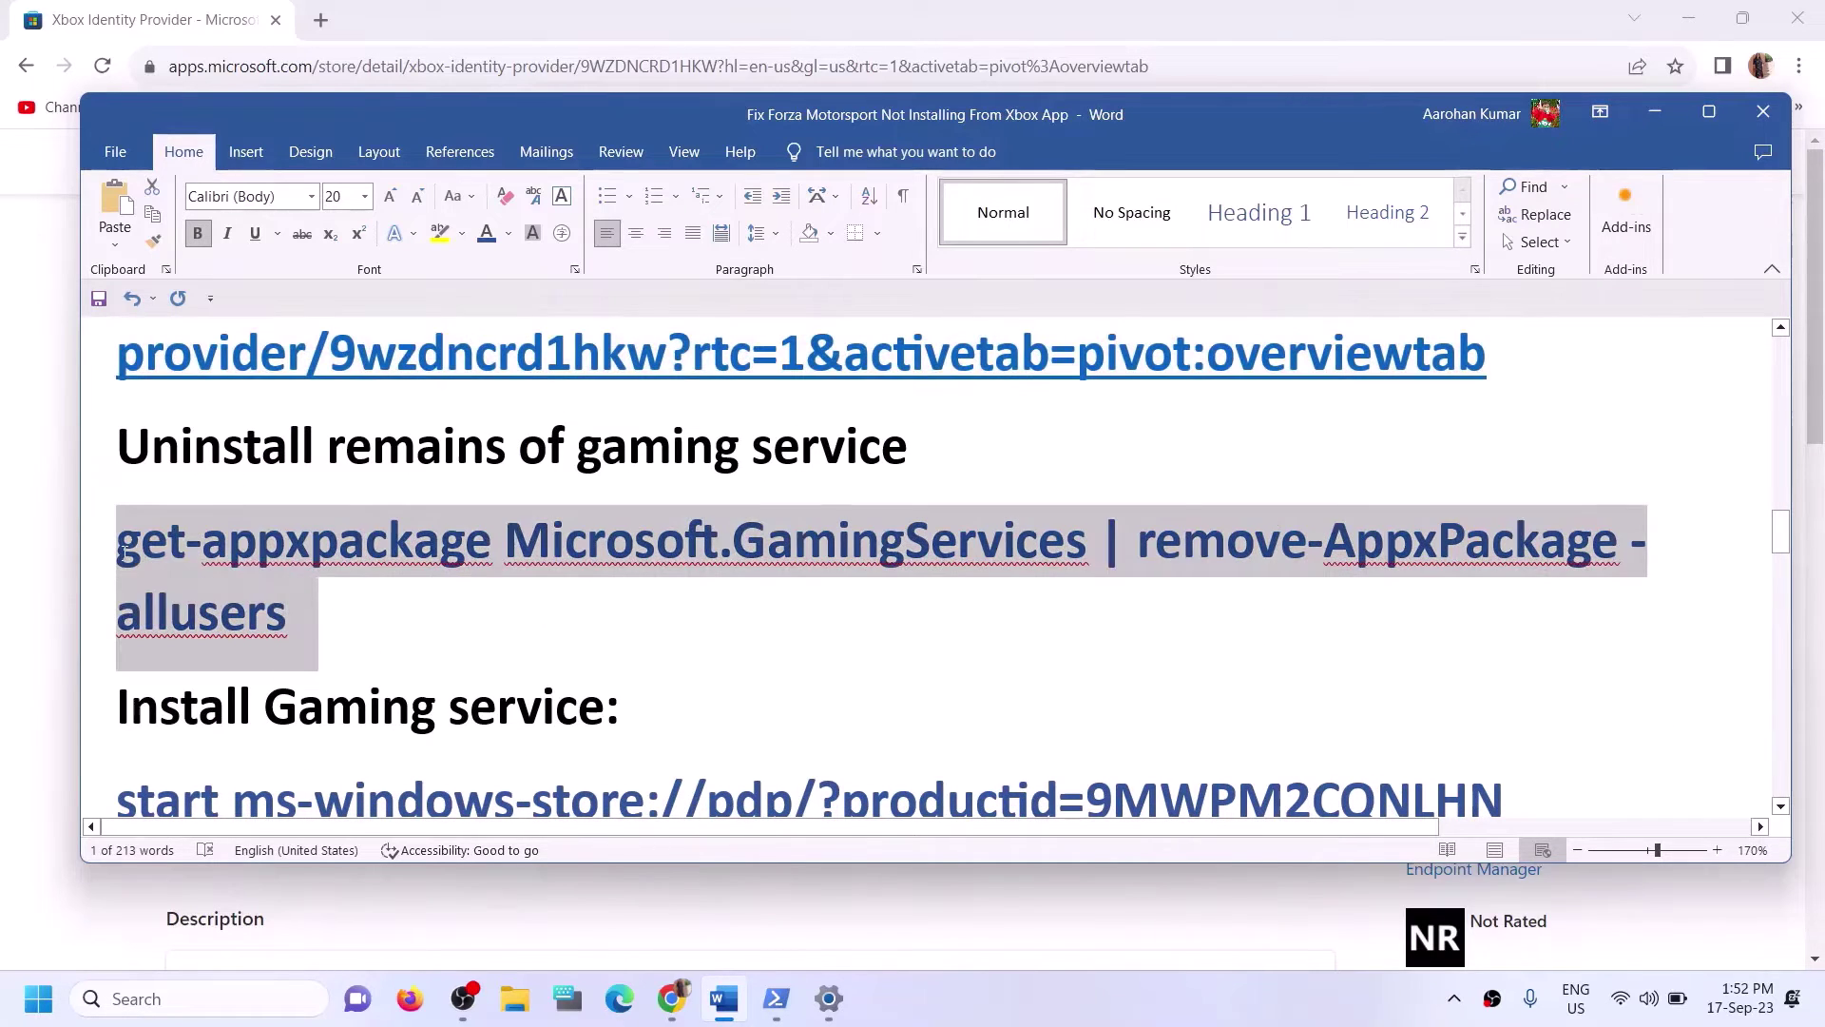
right_click(158, 576)
click(215, 659)
Search 'powershell' and run Windows PowerShell as administrator.
click(254, 994)
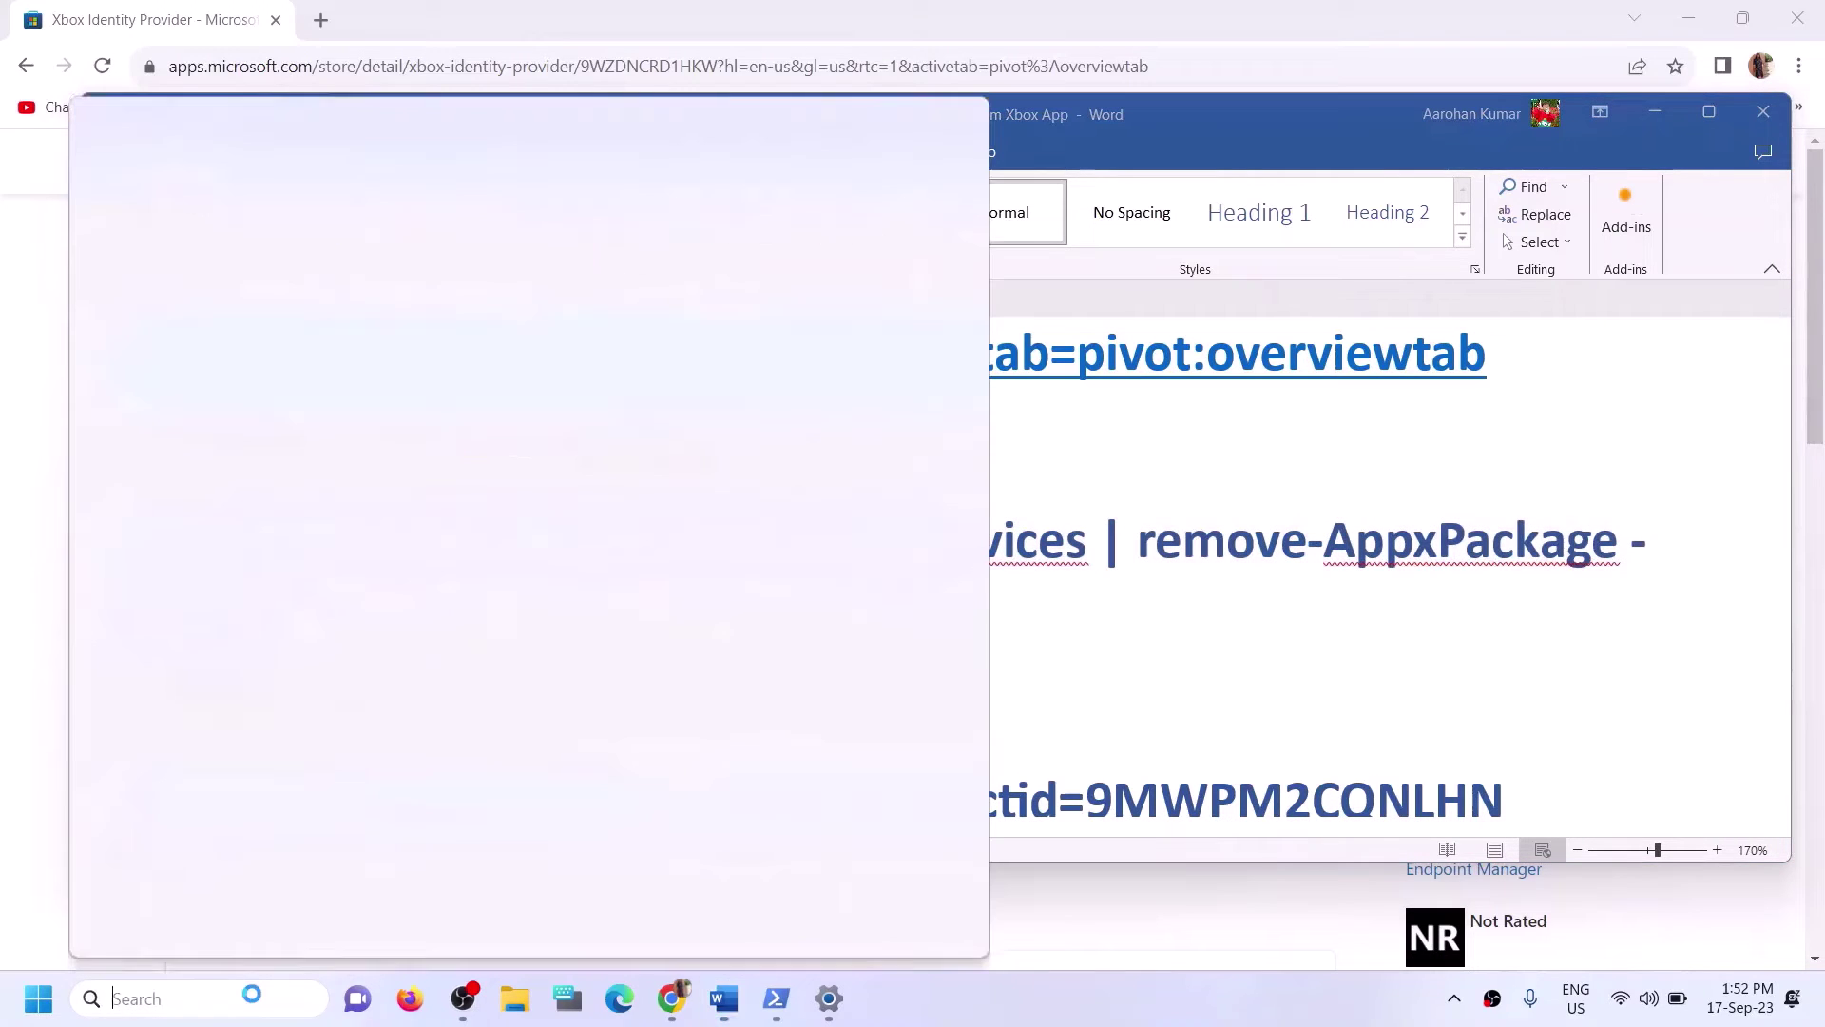
text(powers)
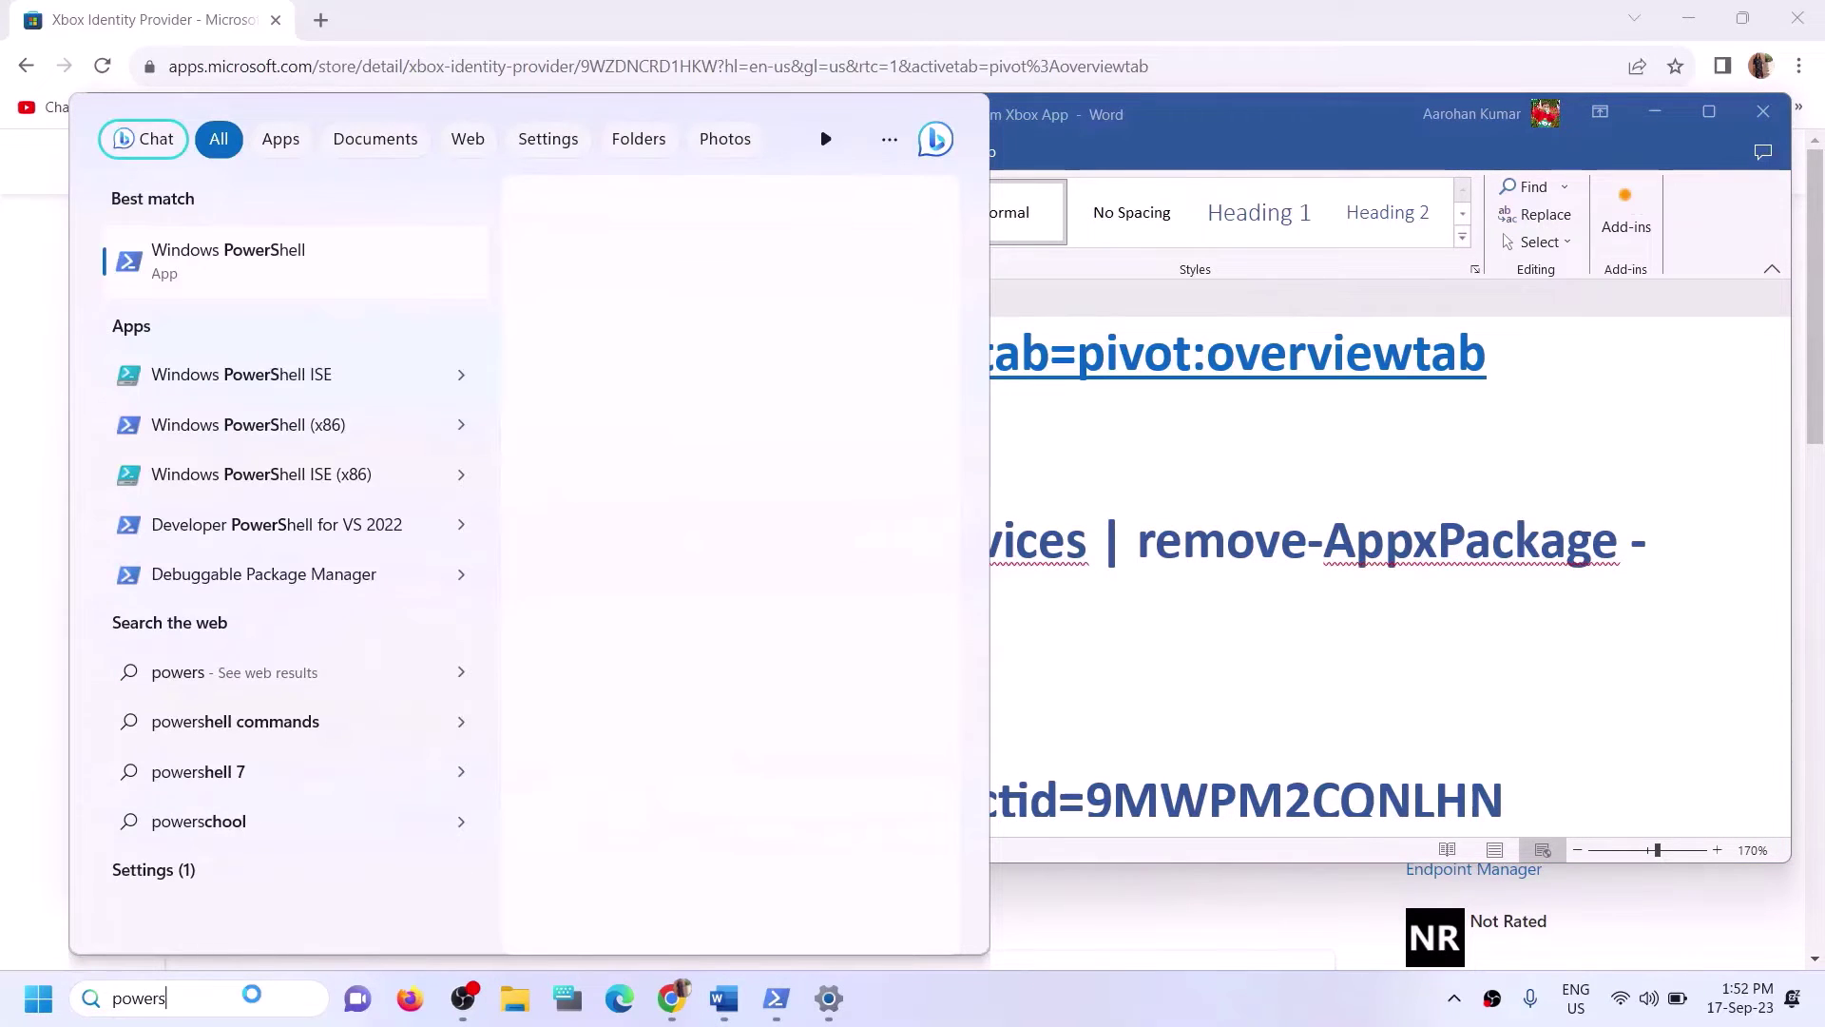
text(hell)
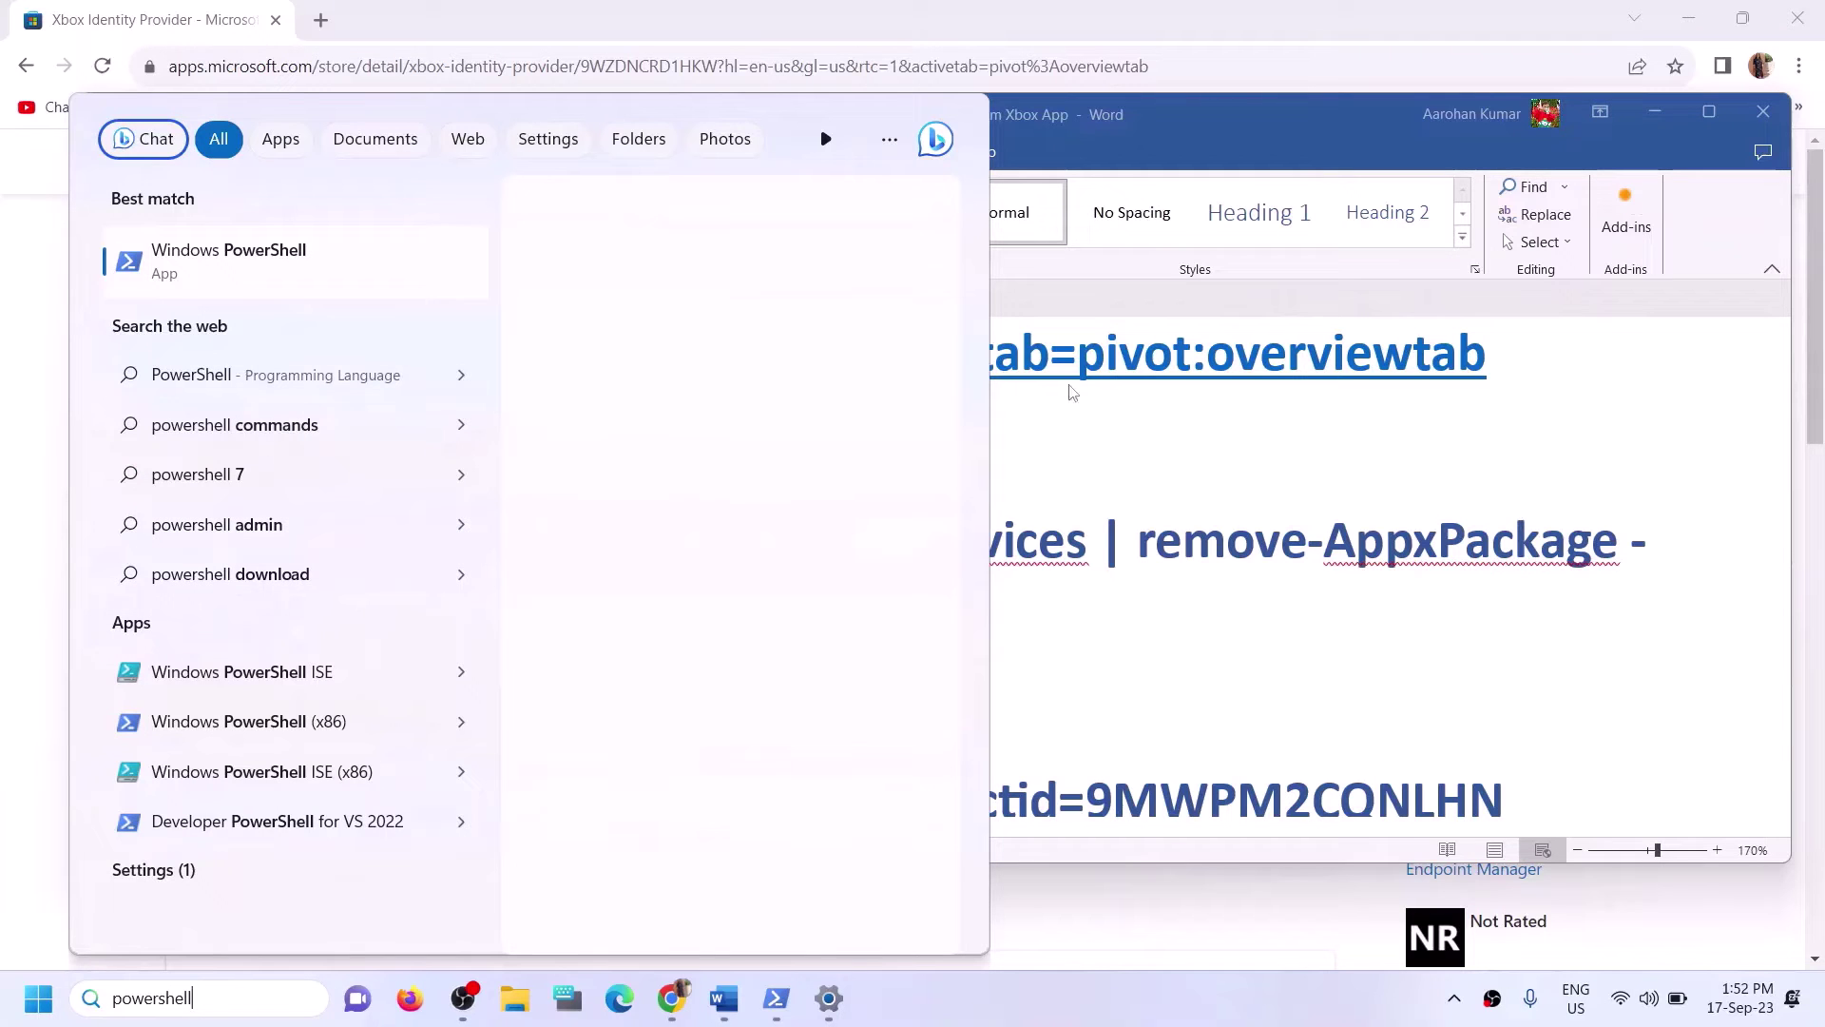
right_click(329, 273)
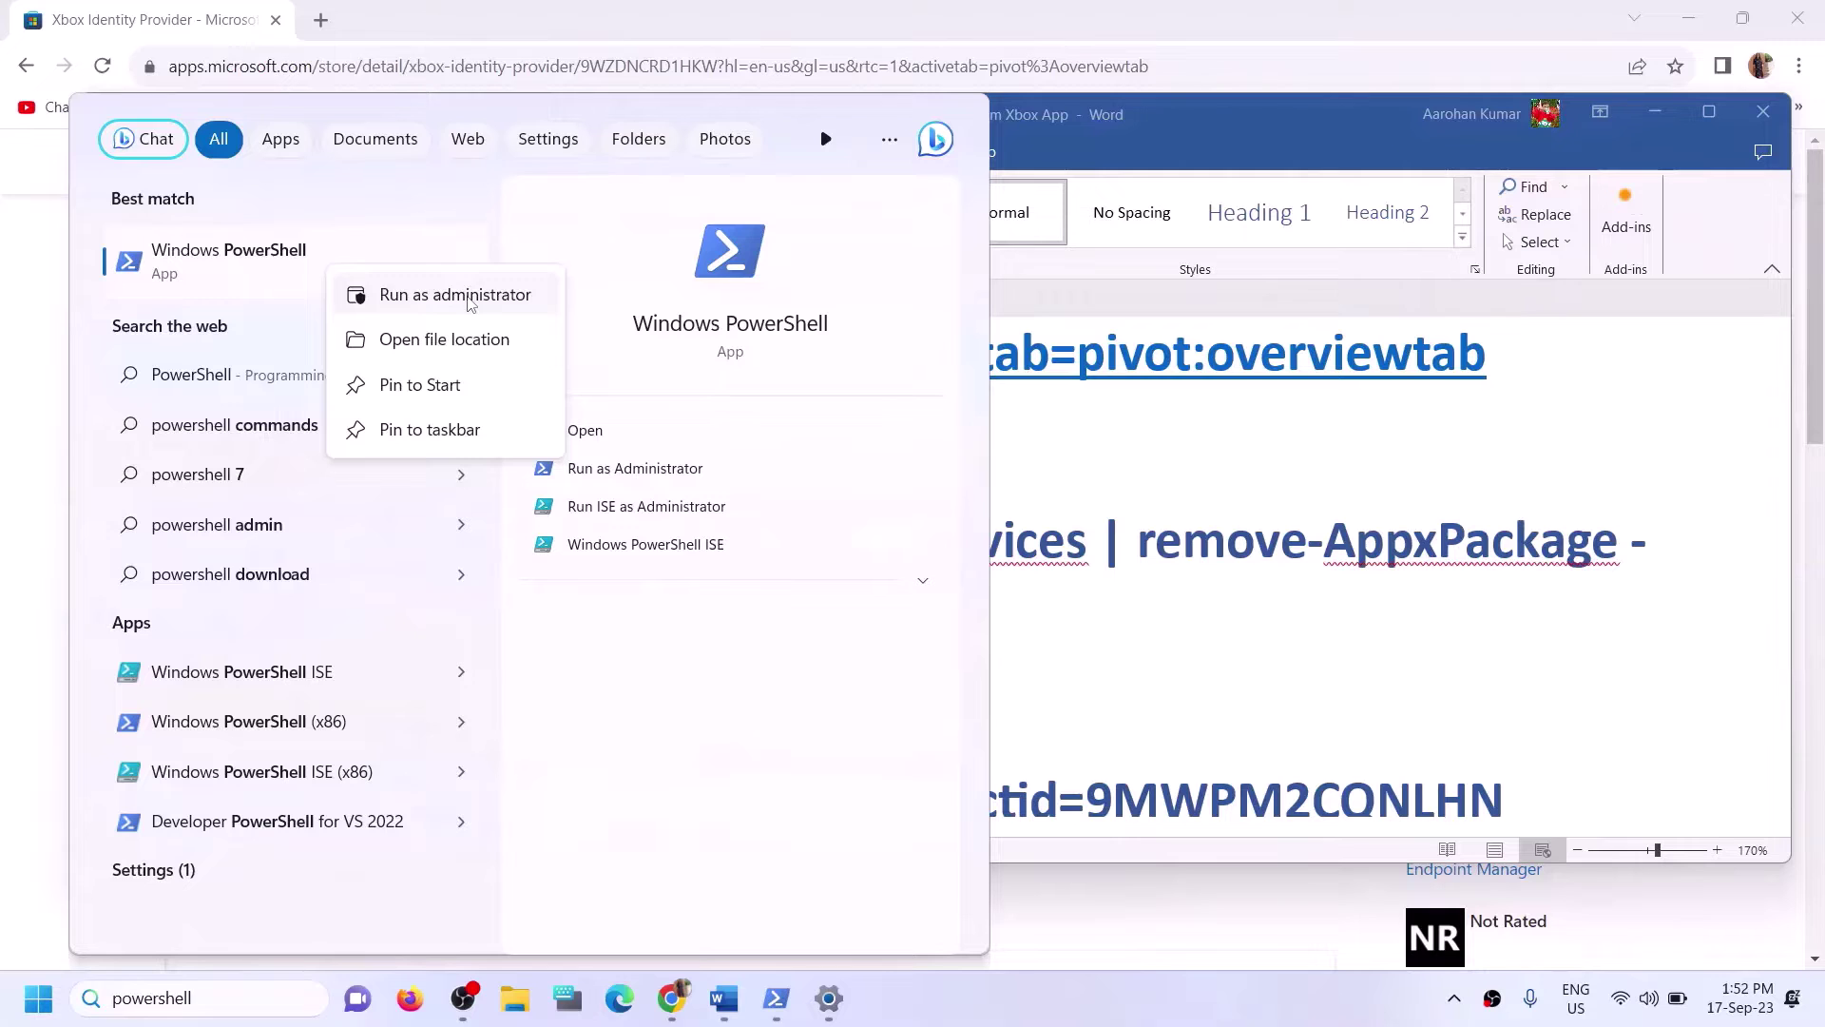
click(469, 301)
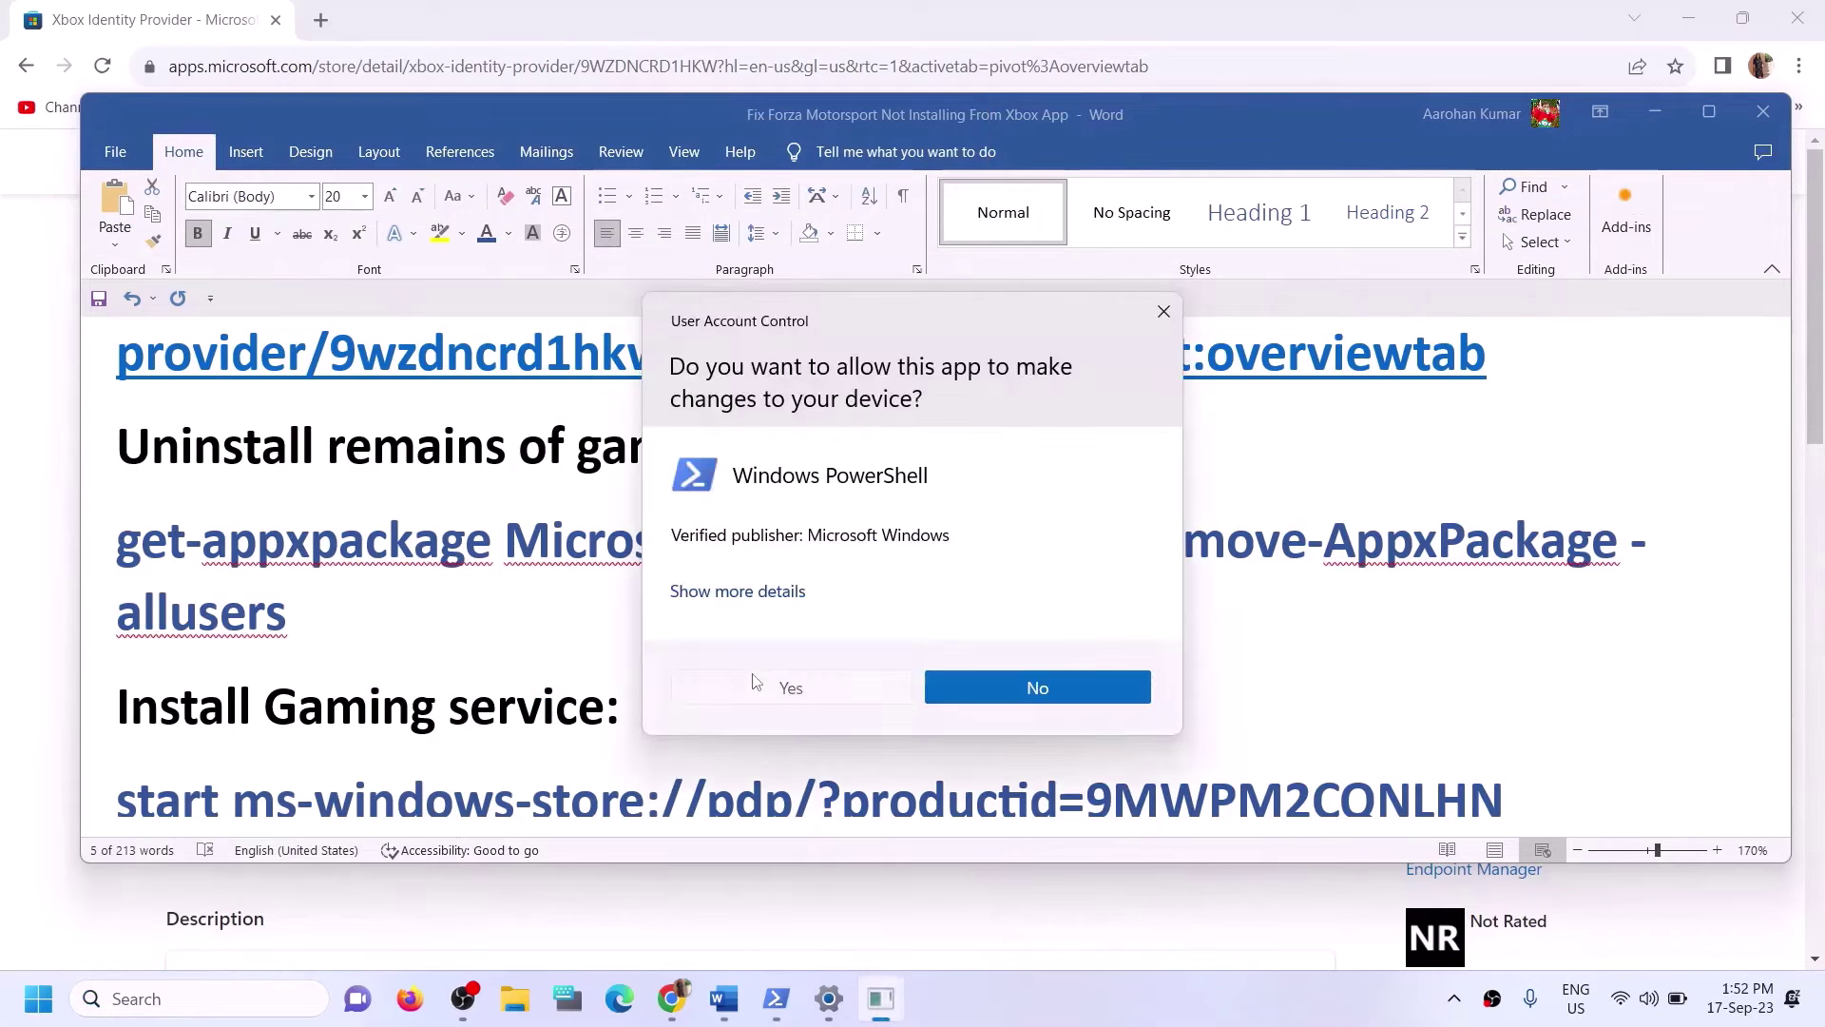
Approve the admin prompt and run the pasted Gaming Services removal command.
click(754, 680)
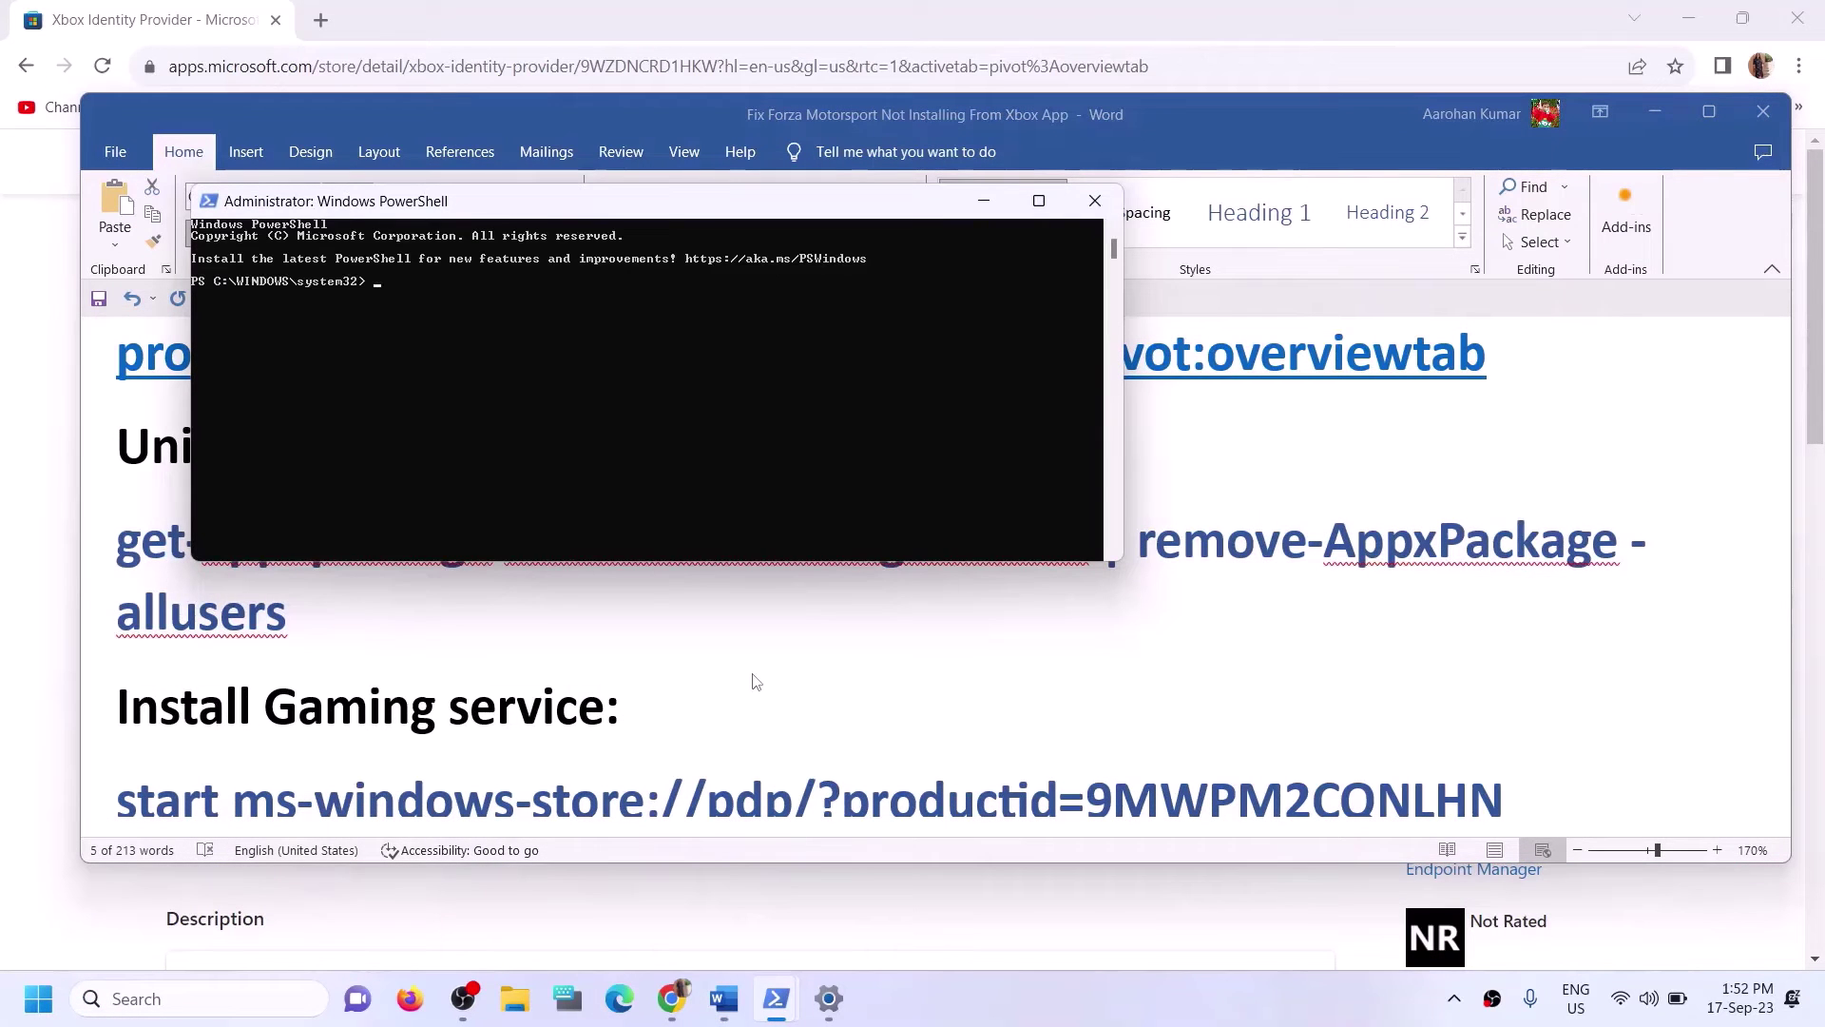
key(ctrl+v)
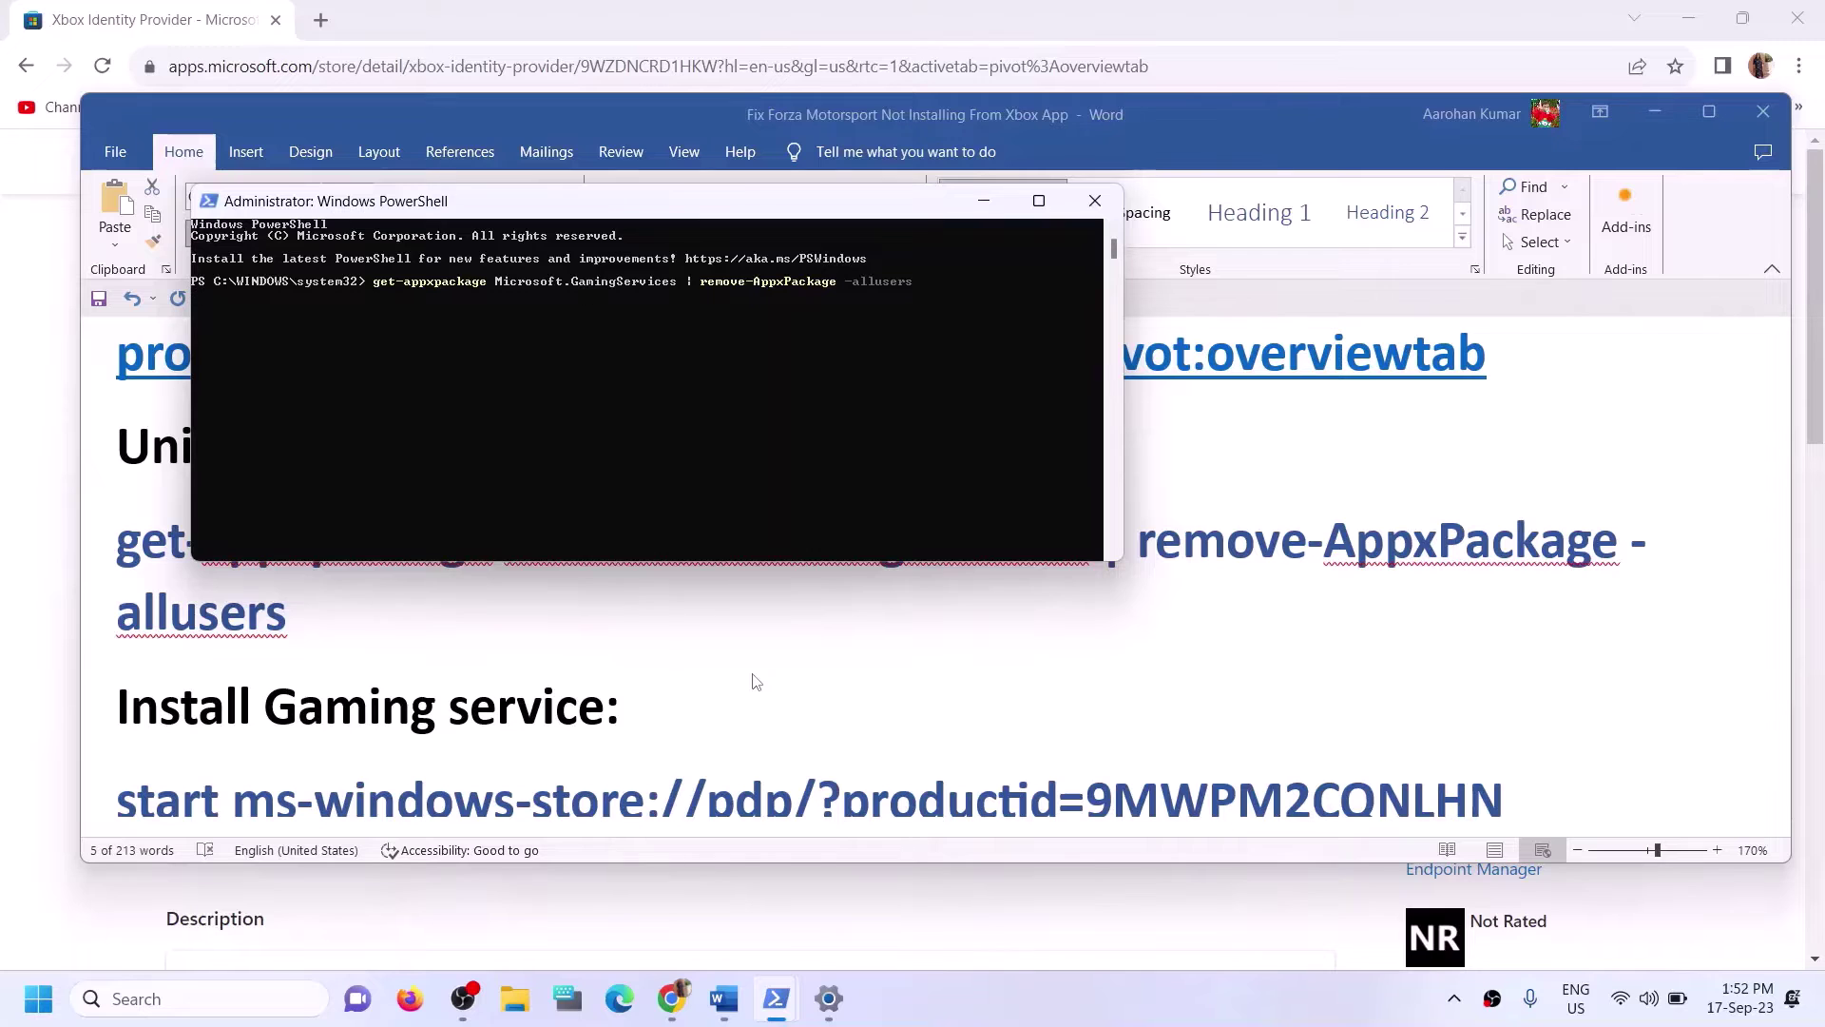
key(alt+Tab)
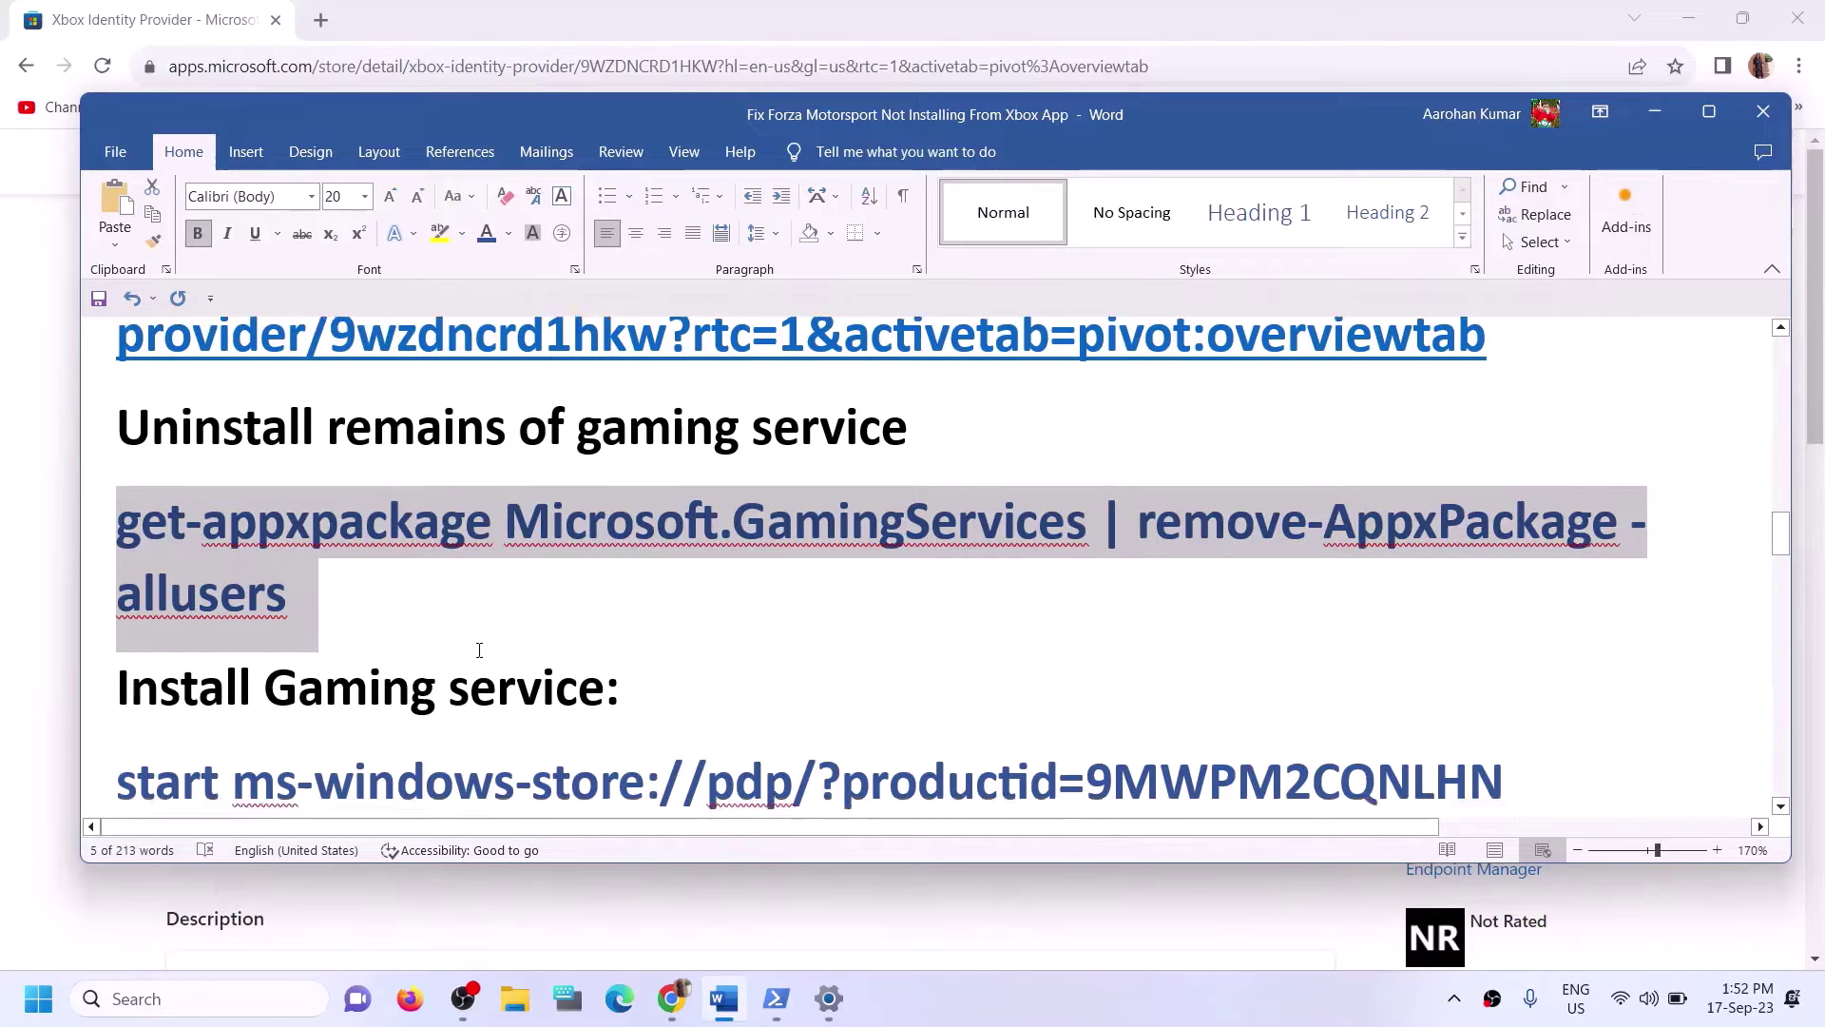
Copy the start ms-windows-store://pdp/?productid=9MWPM2CQNLHN command from Word and run it in PowerShell.
scroll(1461, 598, down, 2)
drag(1511, 593, 116, 609)
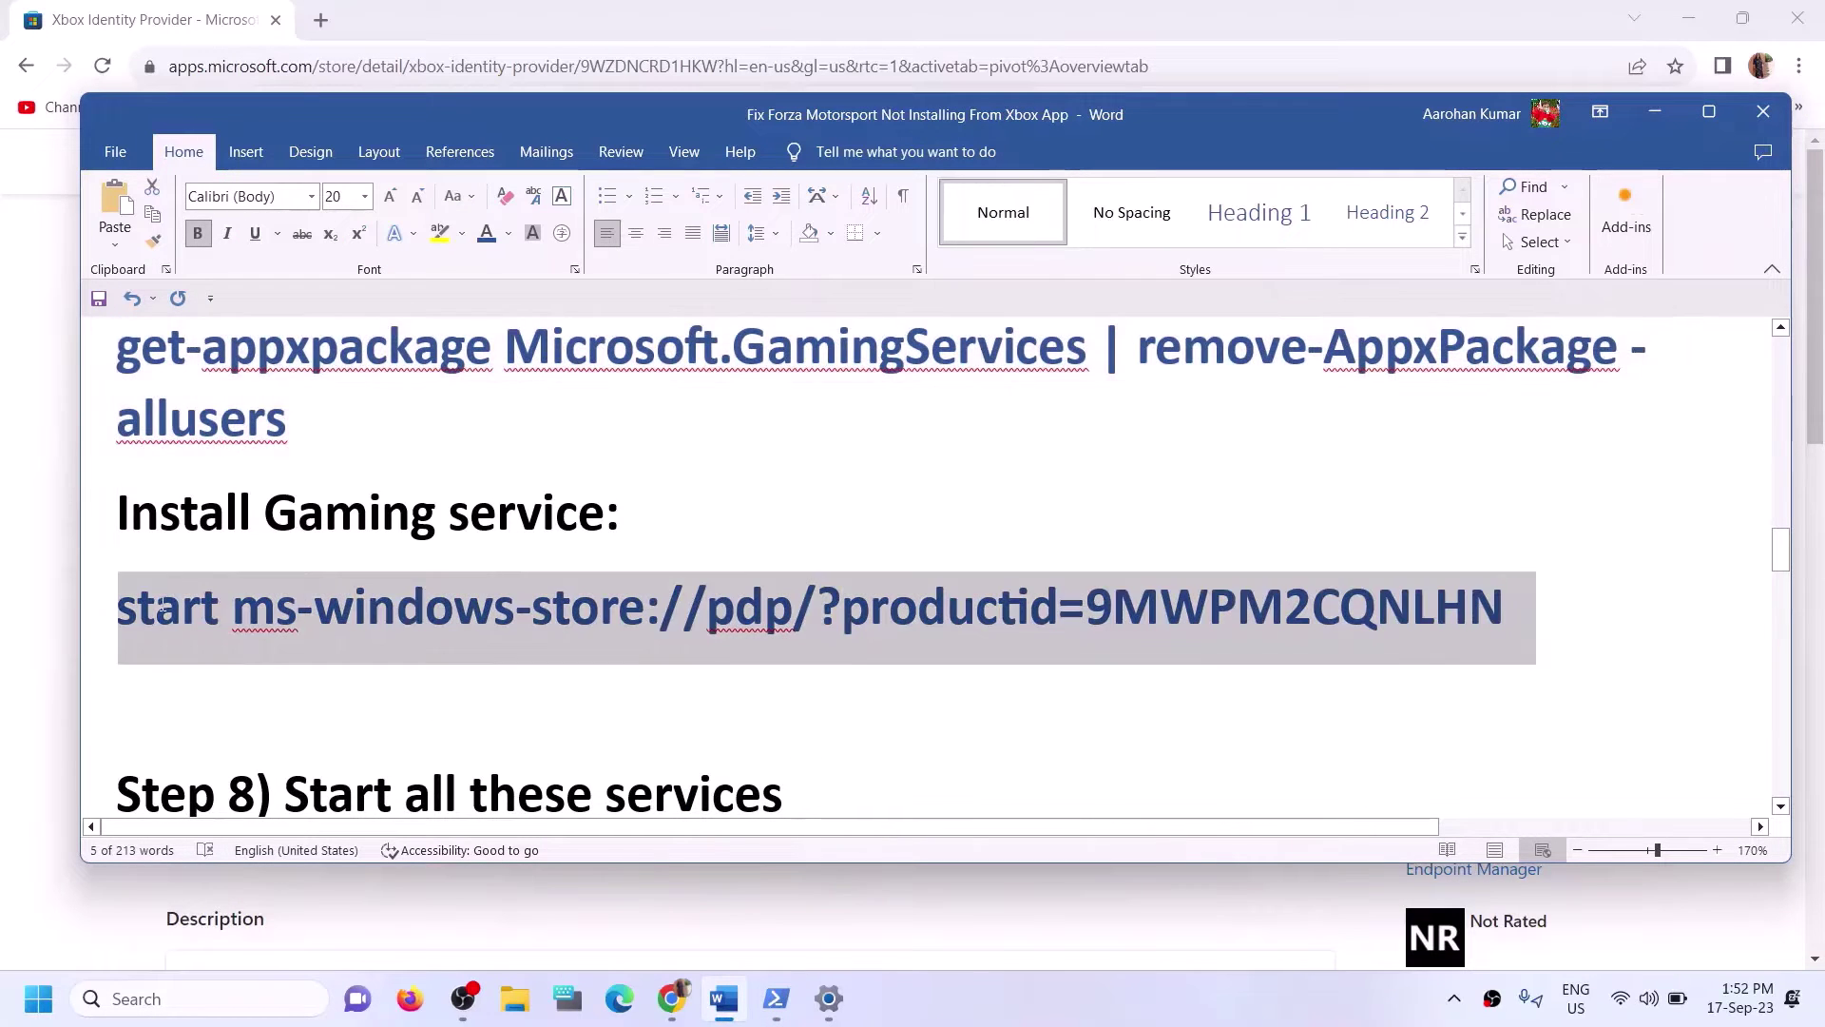
key(alt+Tab)
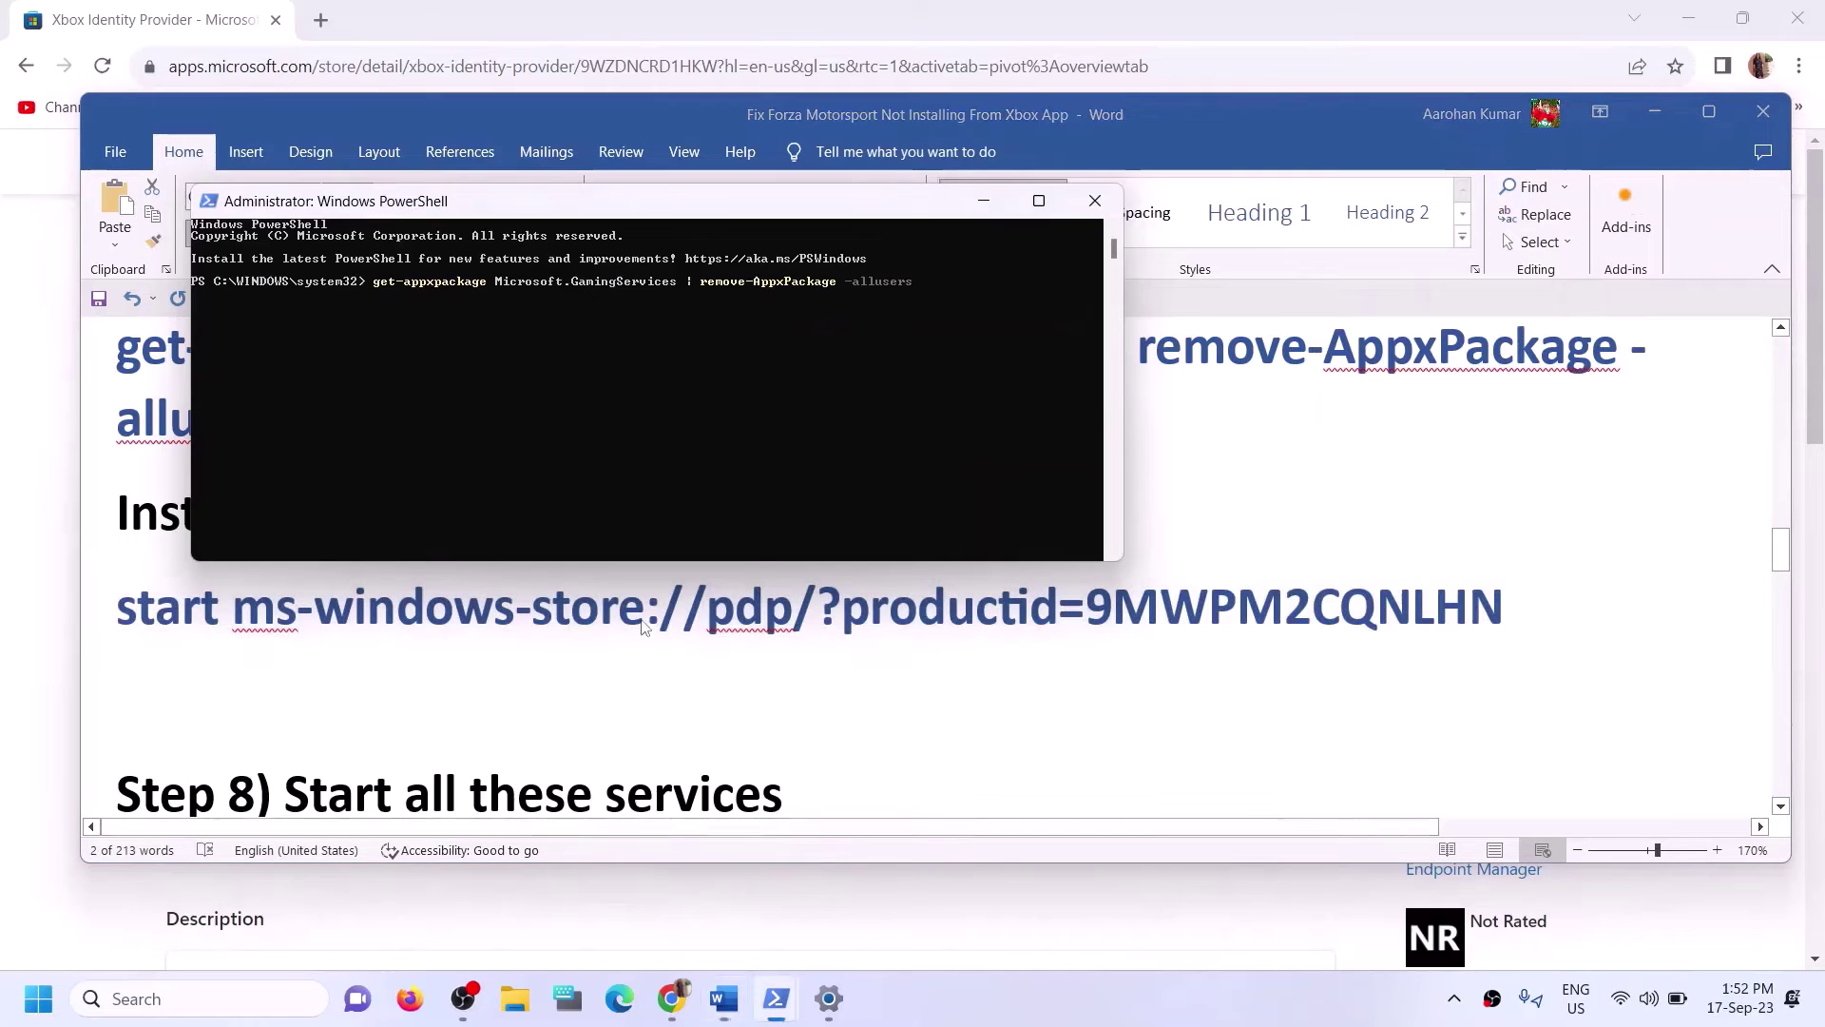
right_click(646, 407)
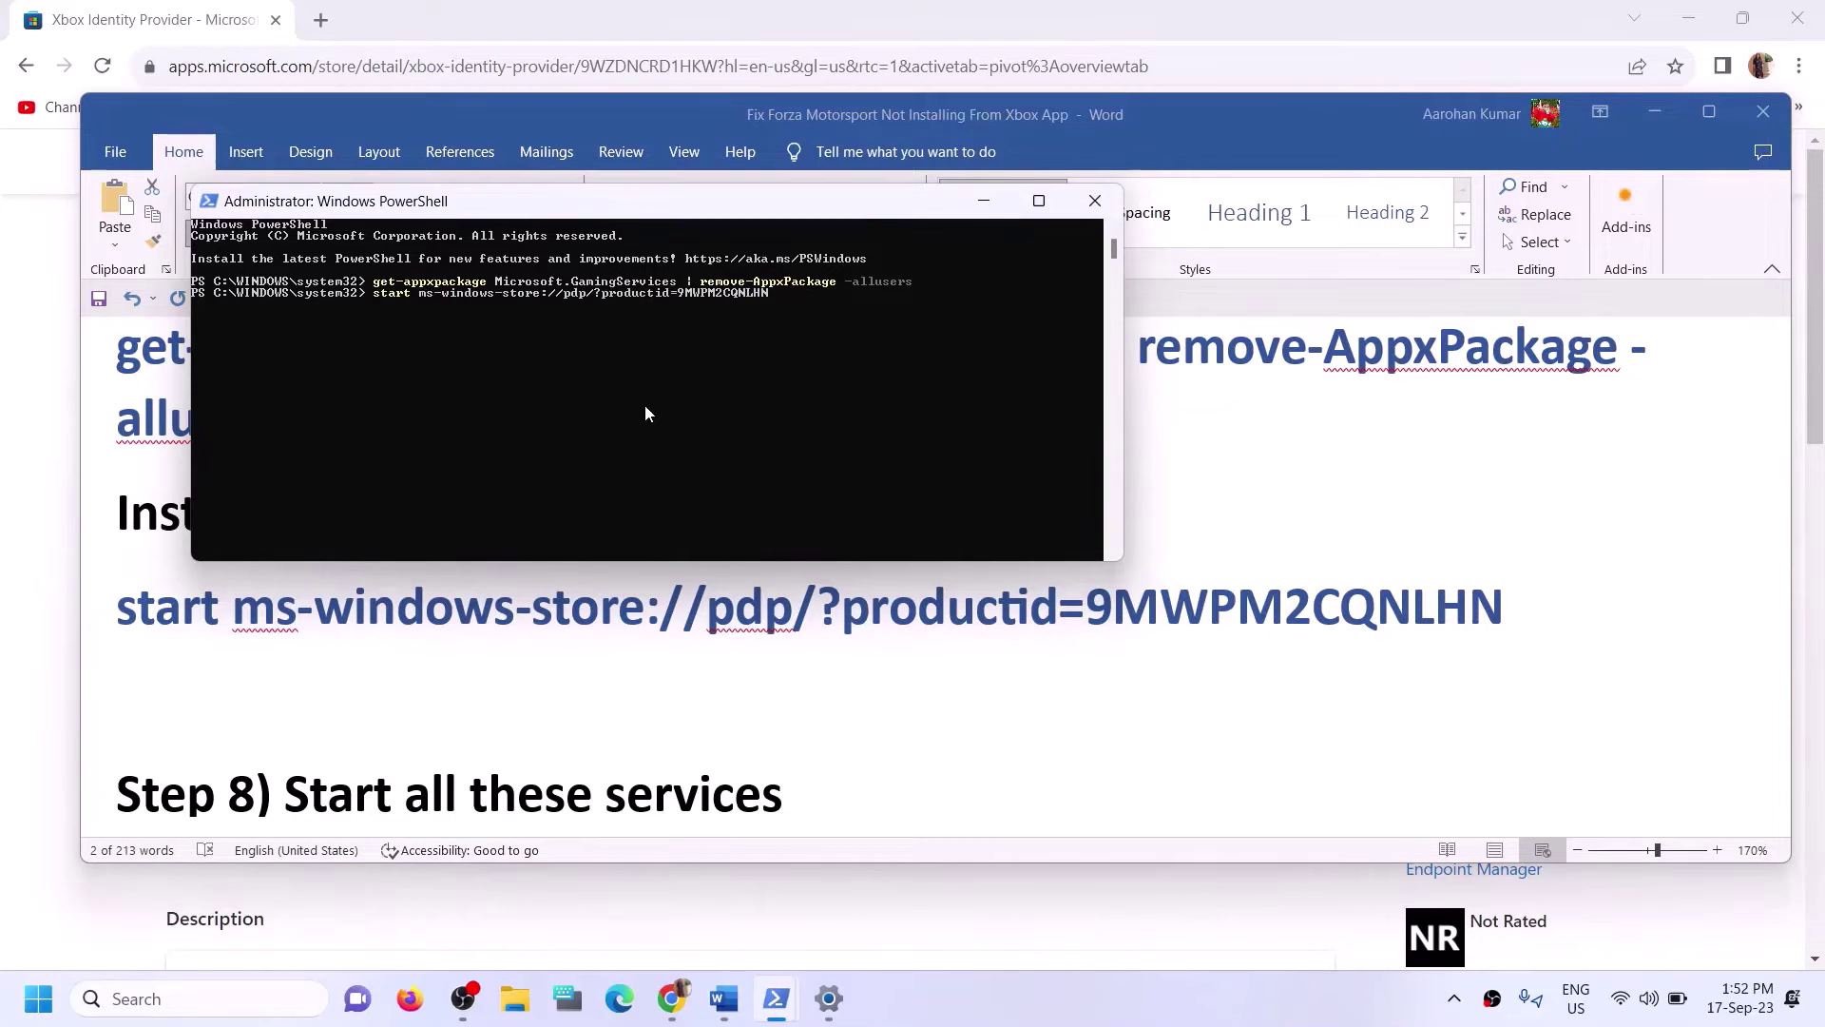
key(Return)
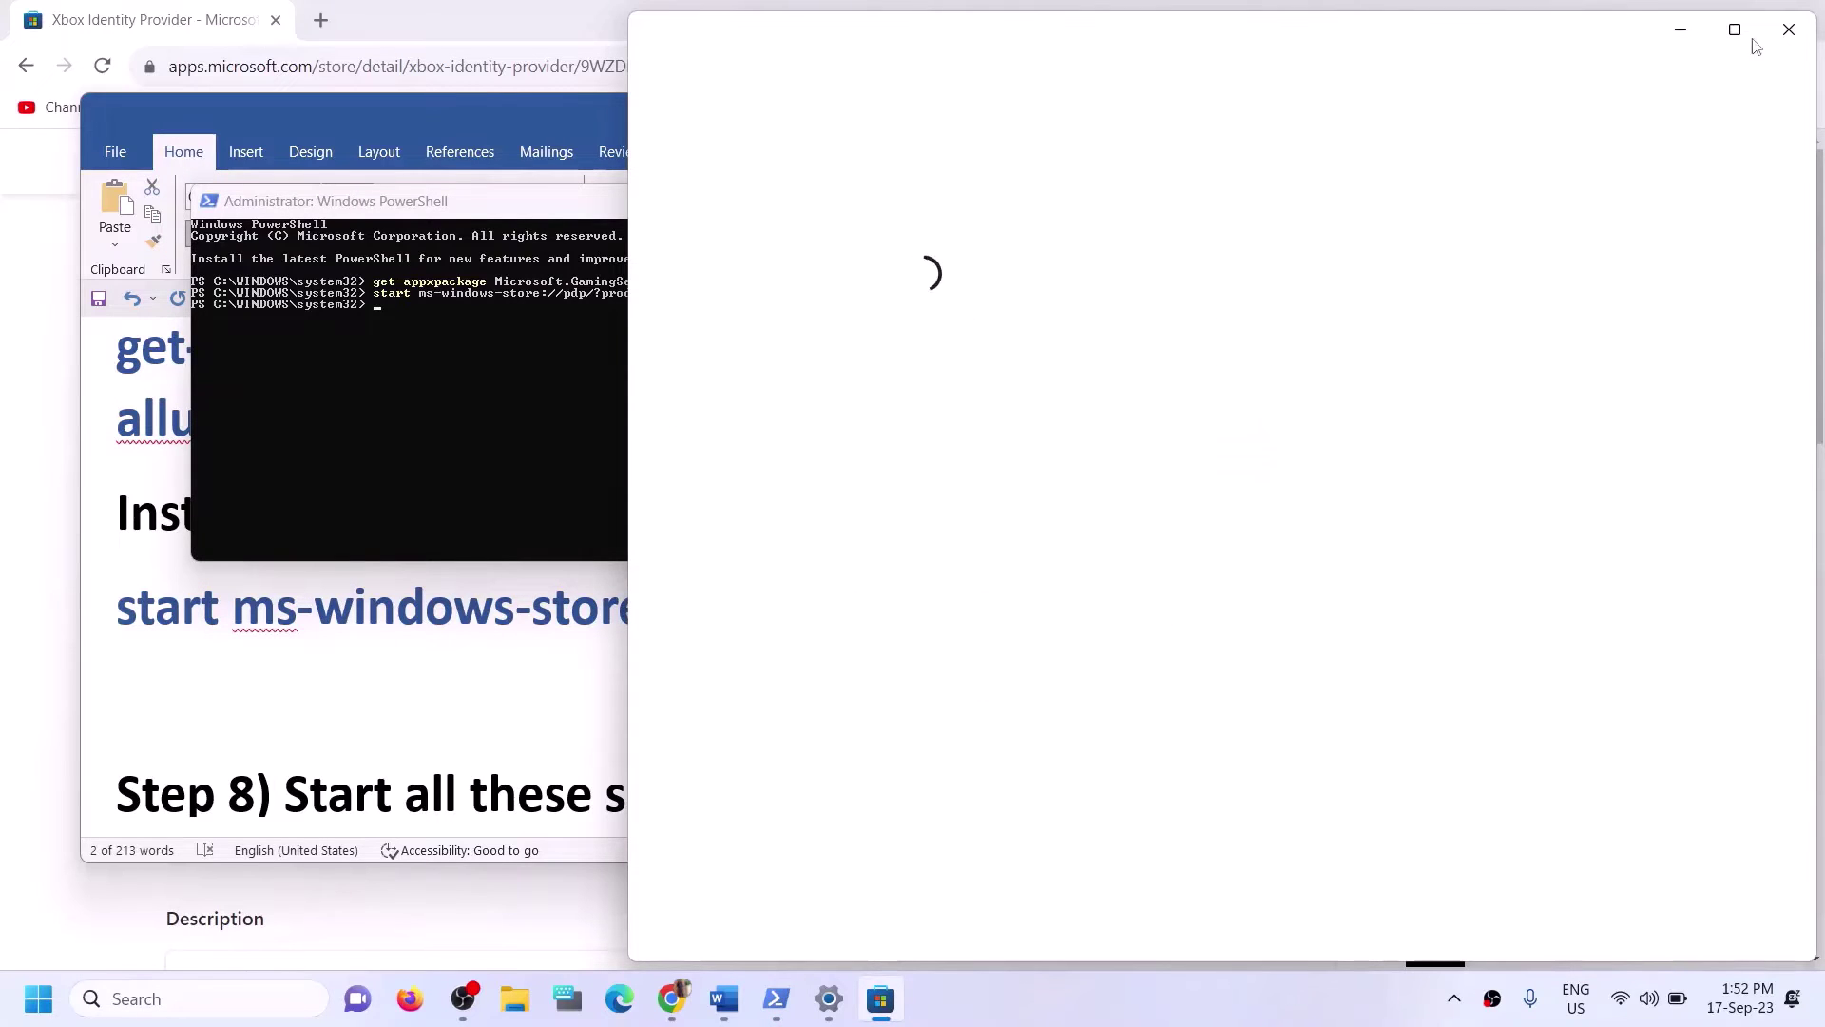
Maximize the Store, install Gaming Services and approve its prompt, then return to the Word guide.
click(1735, 30)
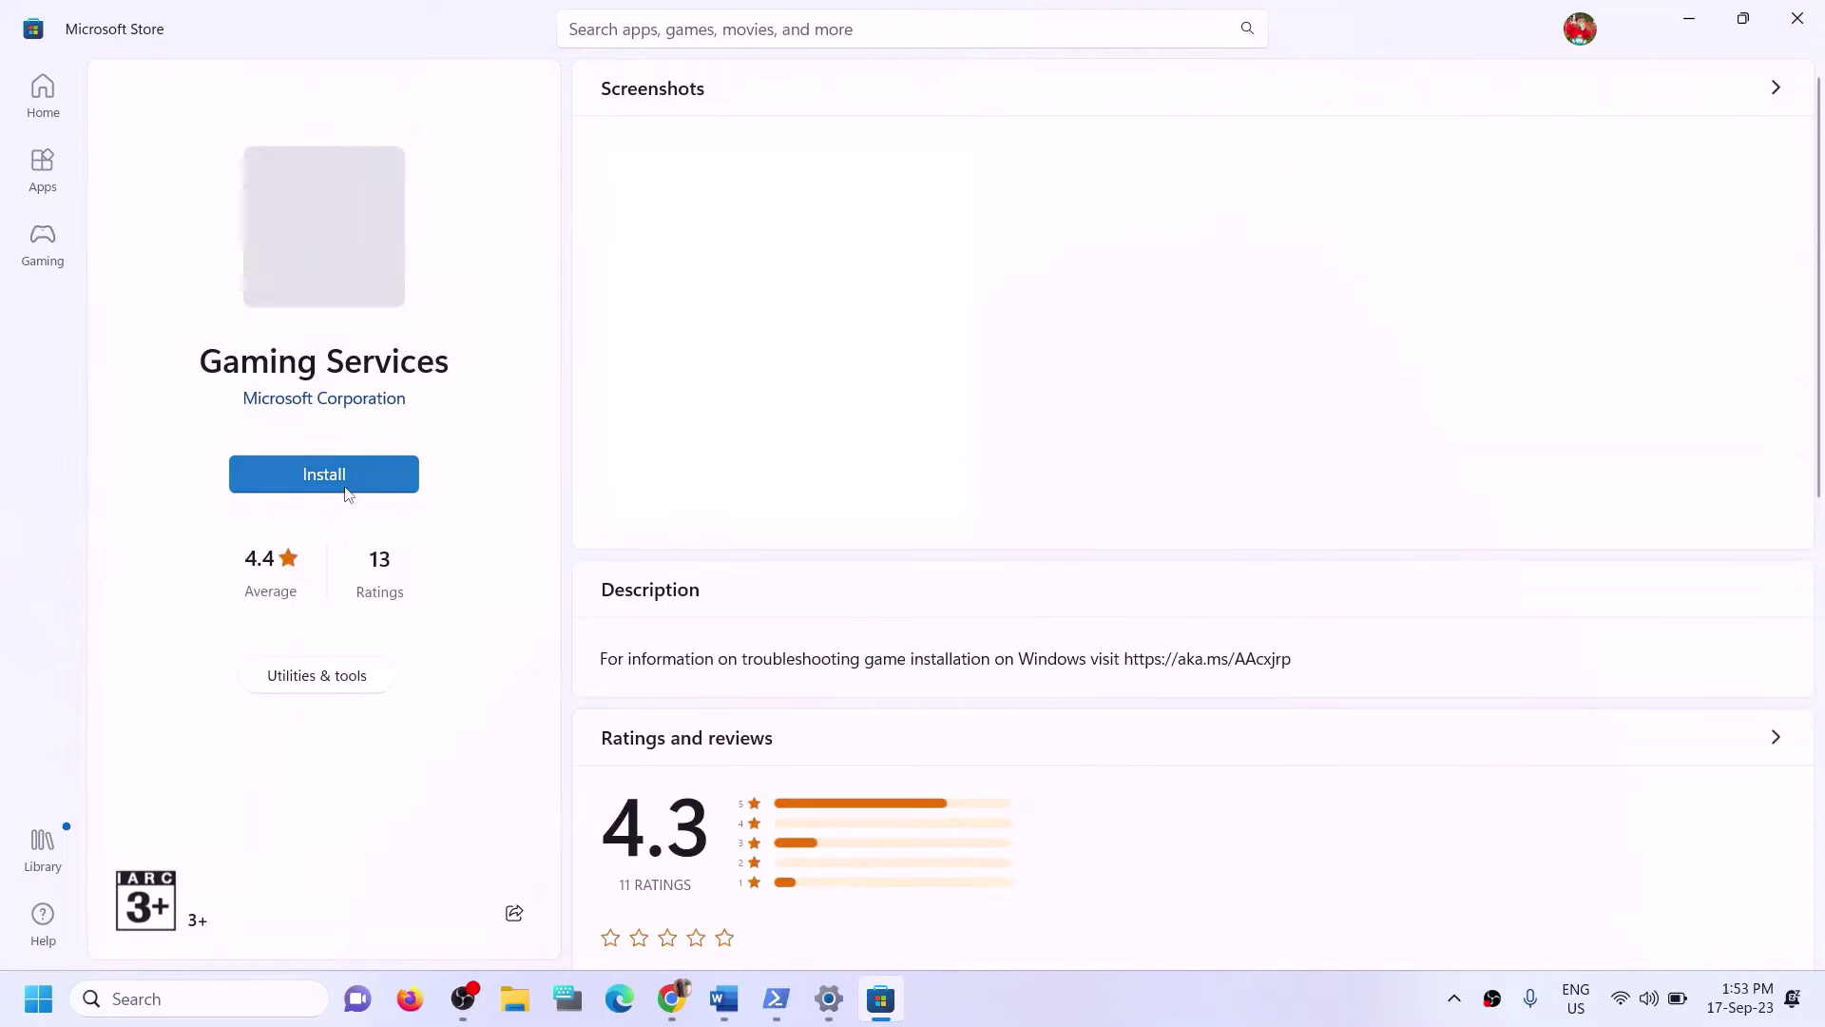
click(348, 486)
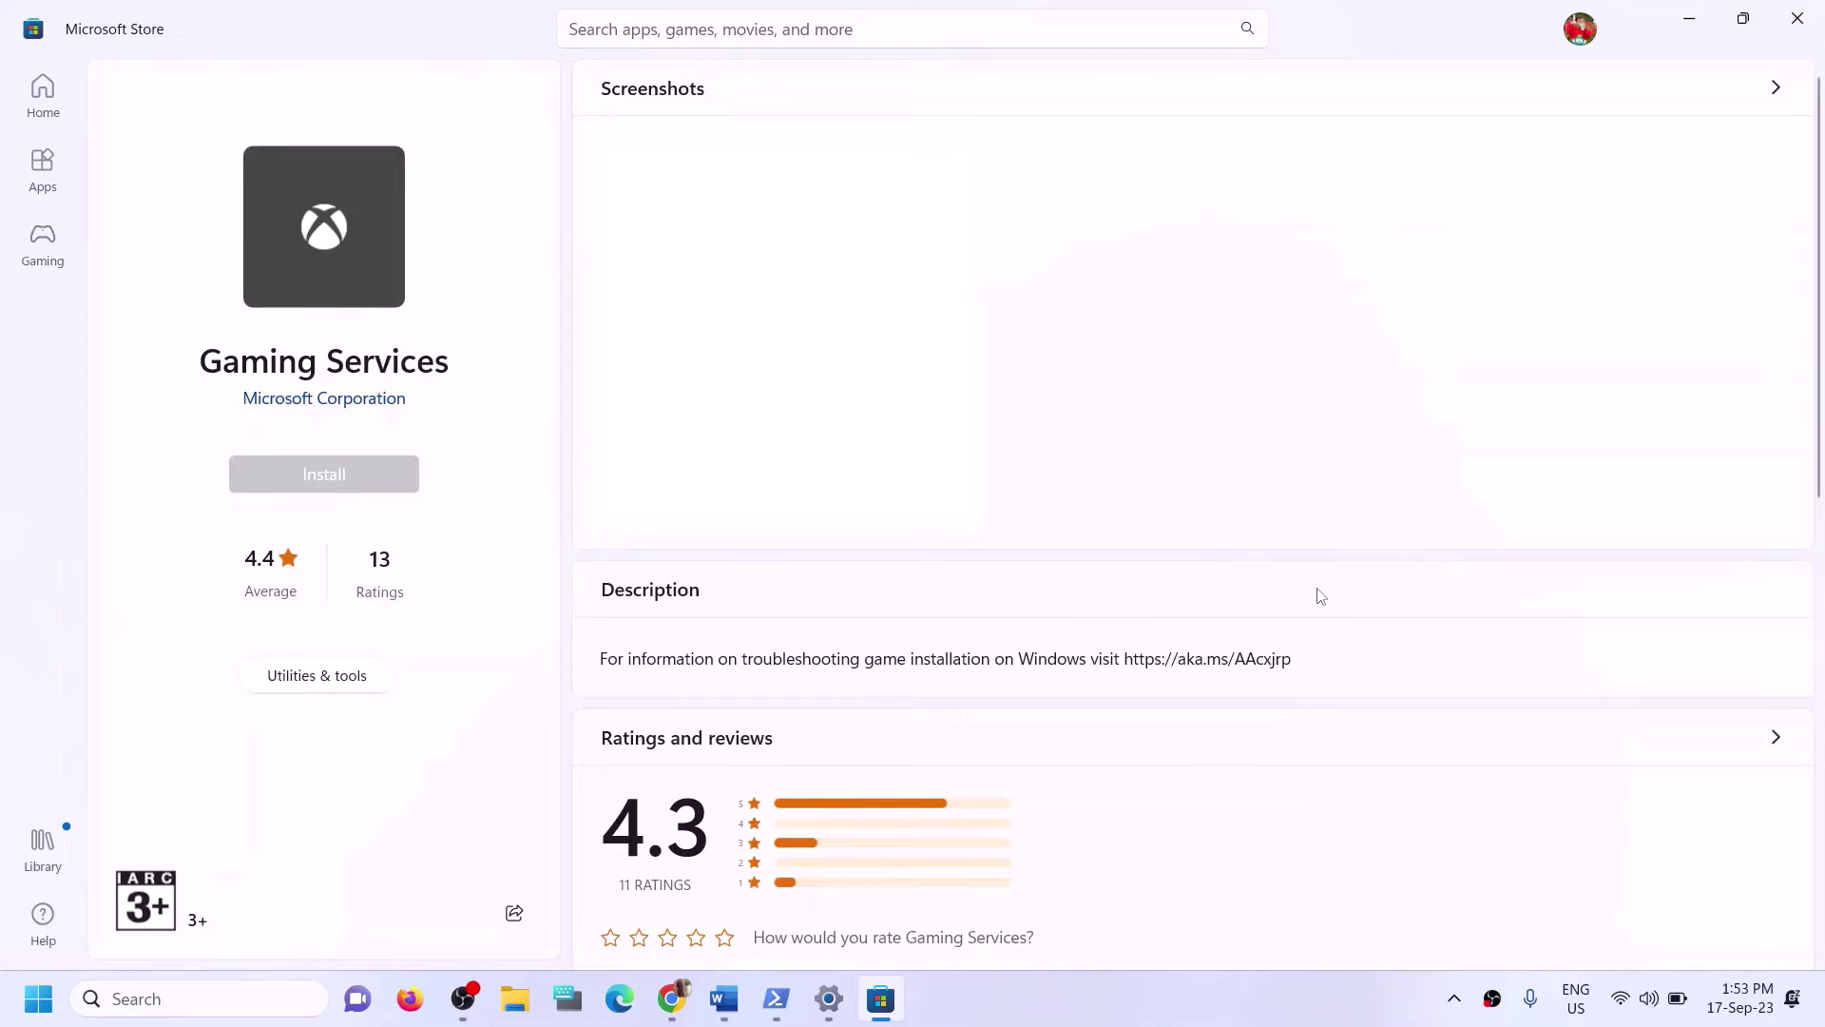
click(786, 689)
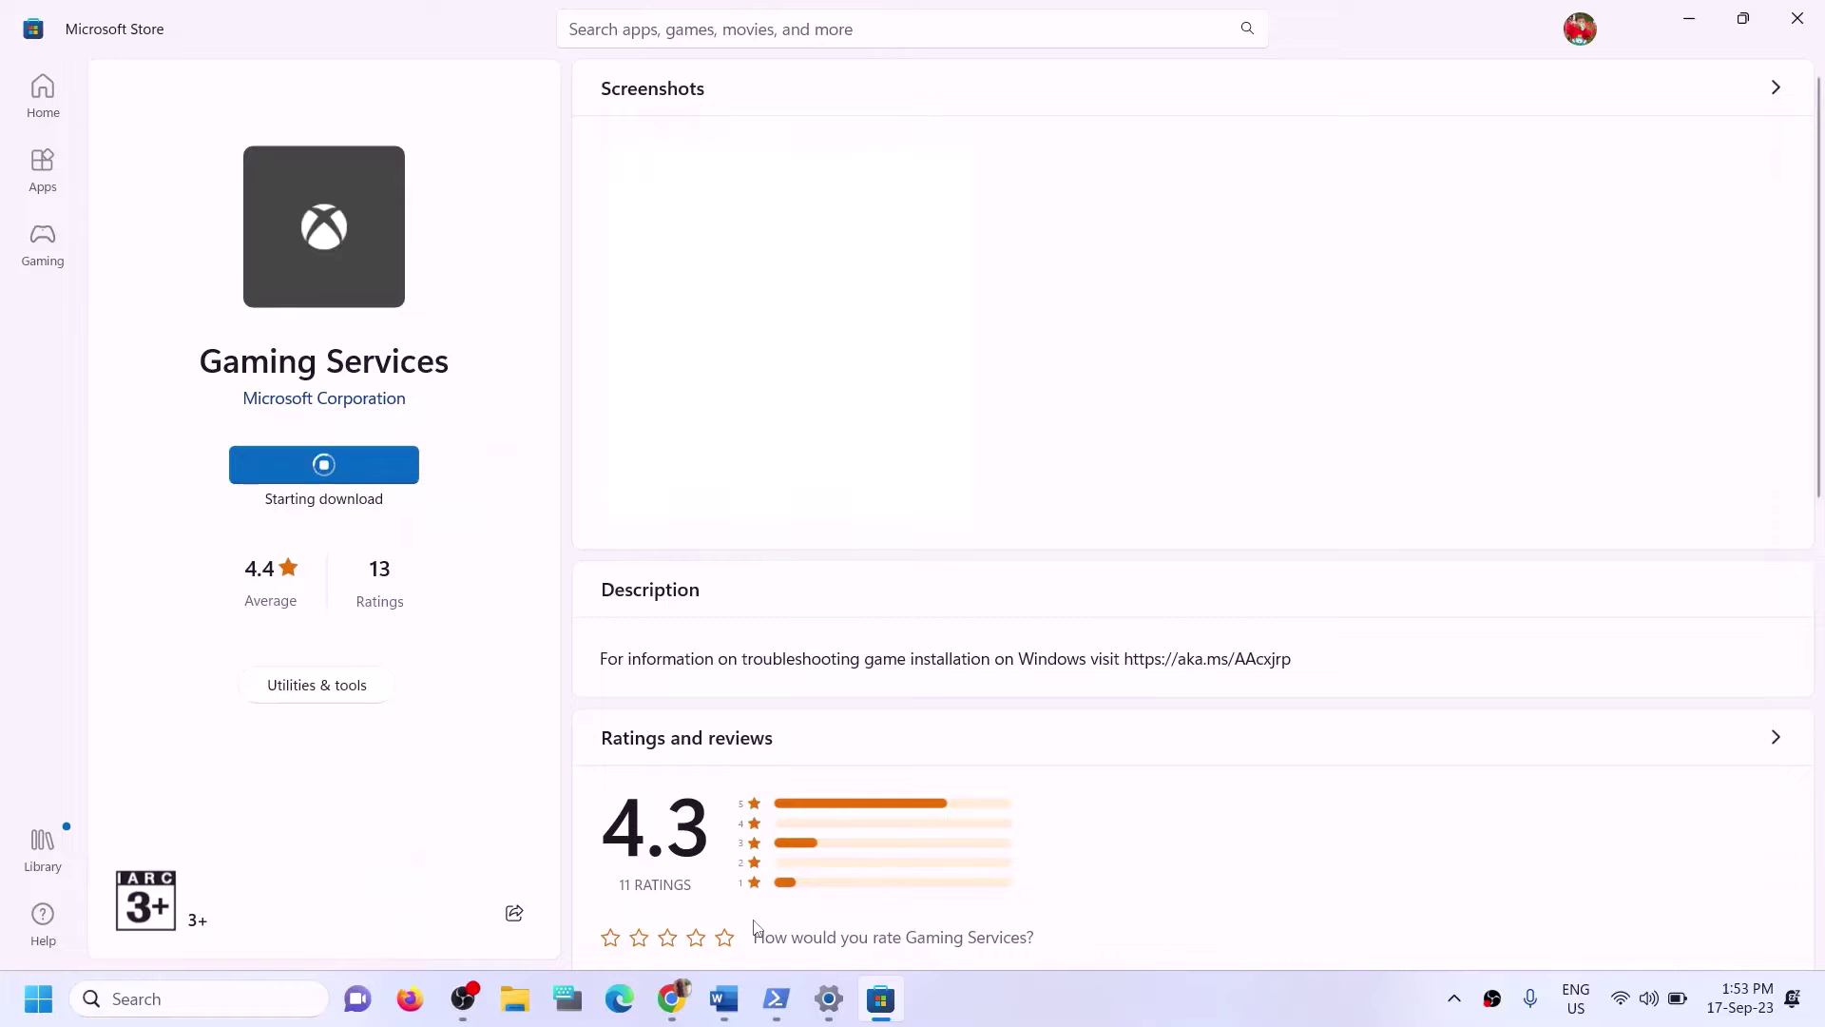
click(725, 998)
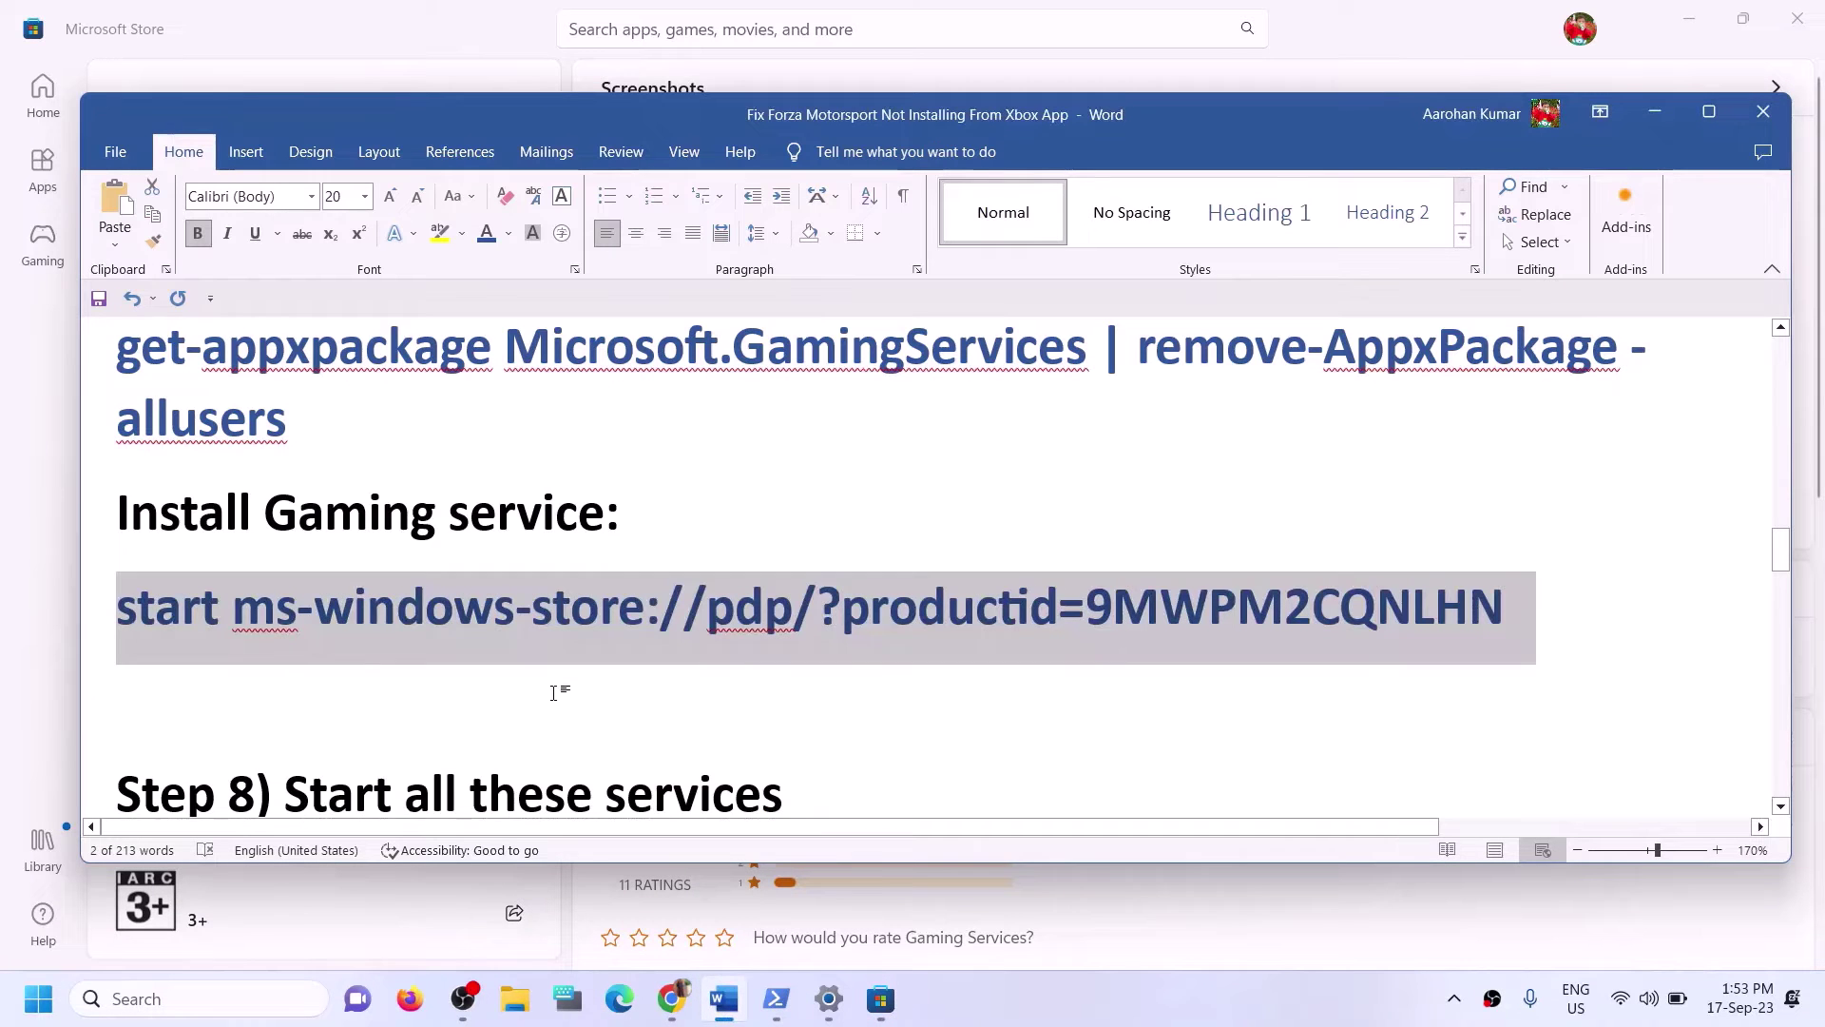
scroll(553, 692, down, 5)
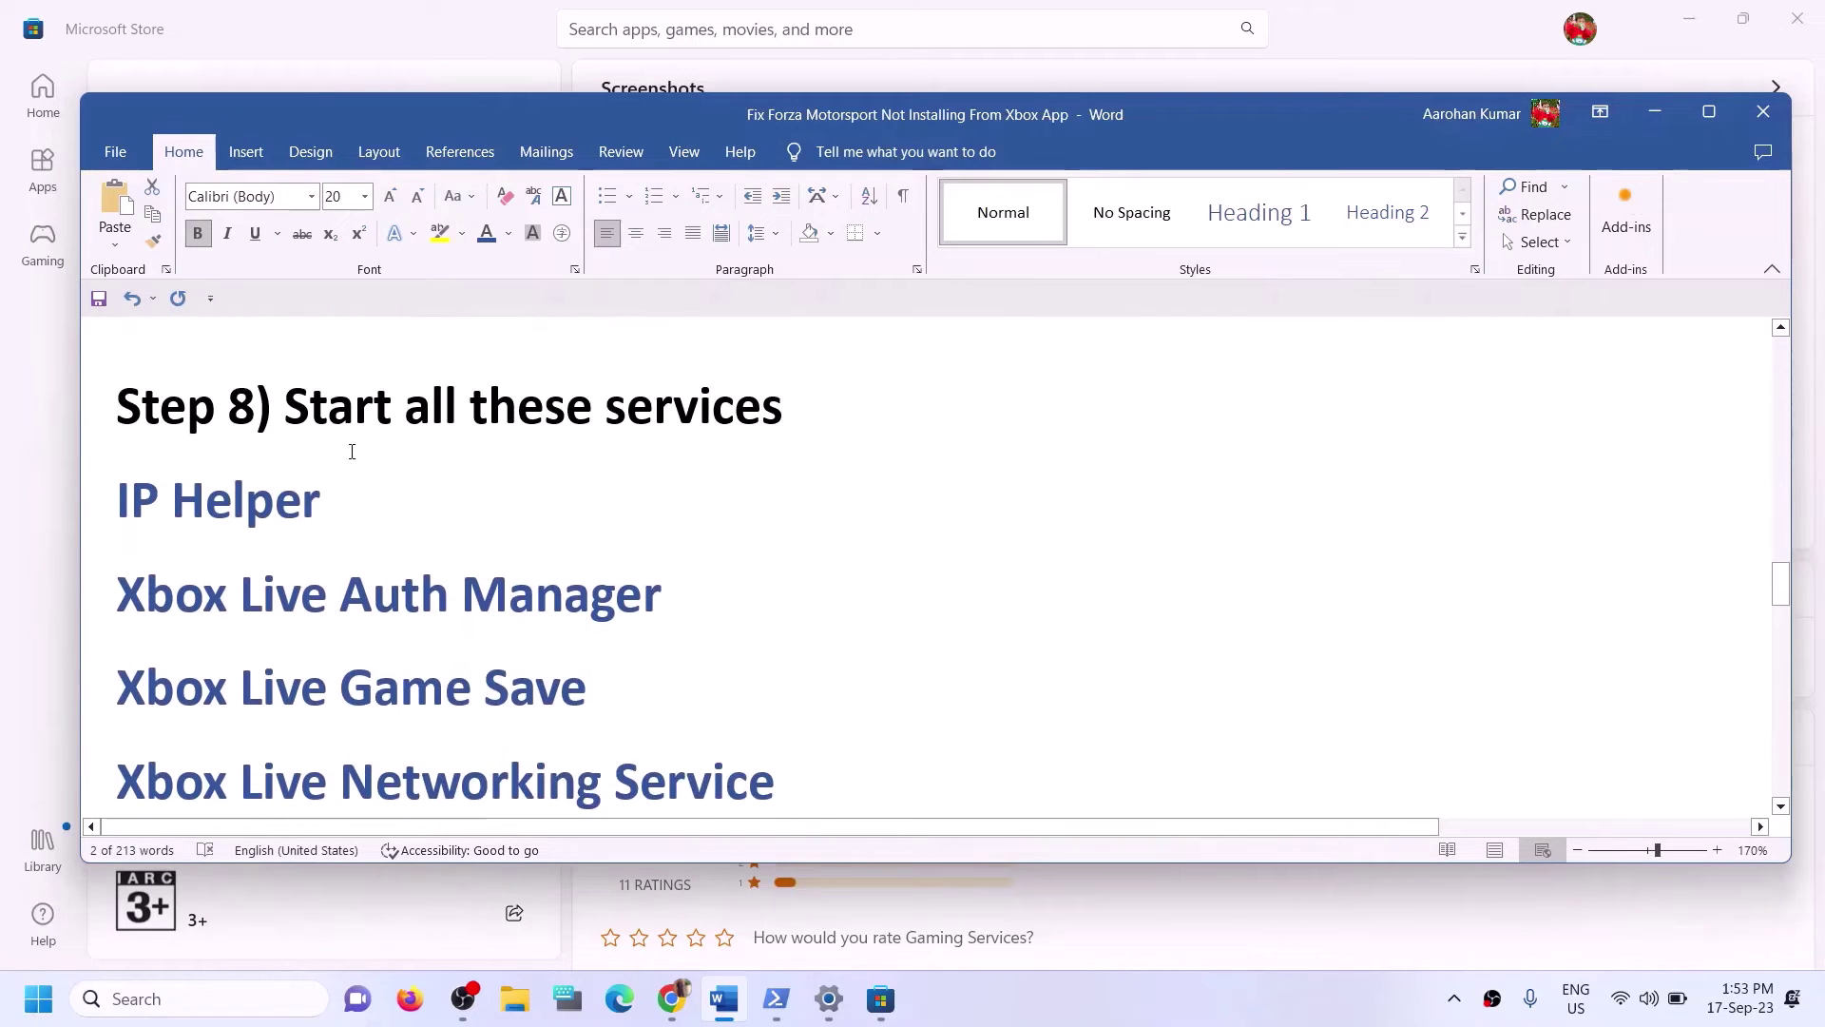
Select the Step 8 heading in Word, then launch the Services app via a 'services' search.
drag(273, 409, 936, 431)
click(237, 1006)
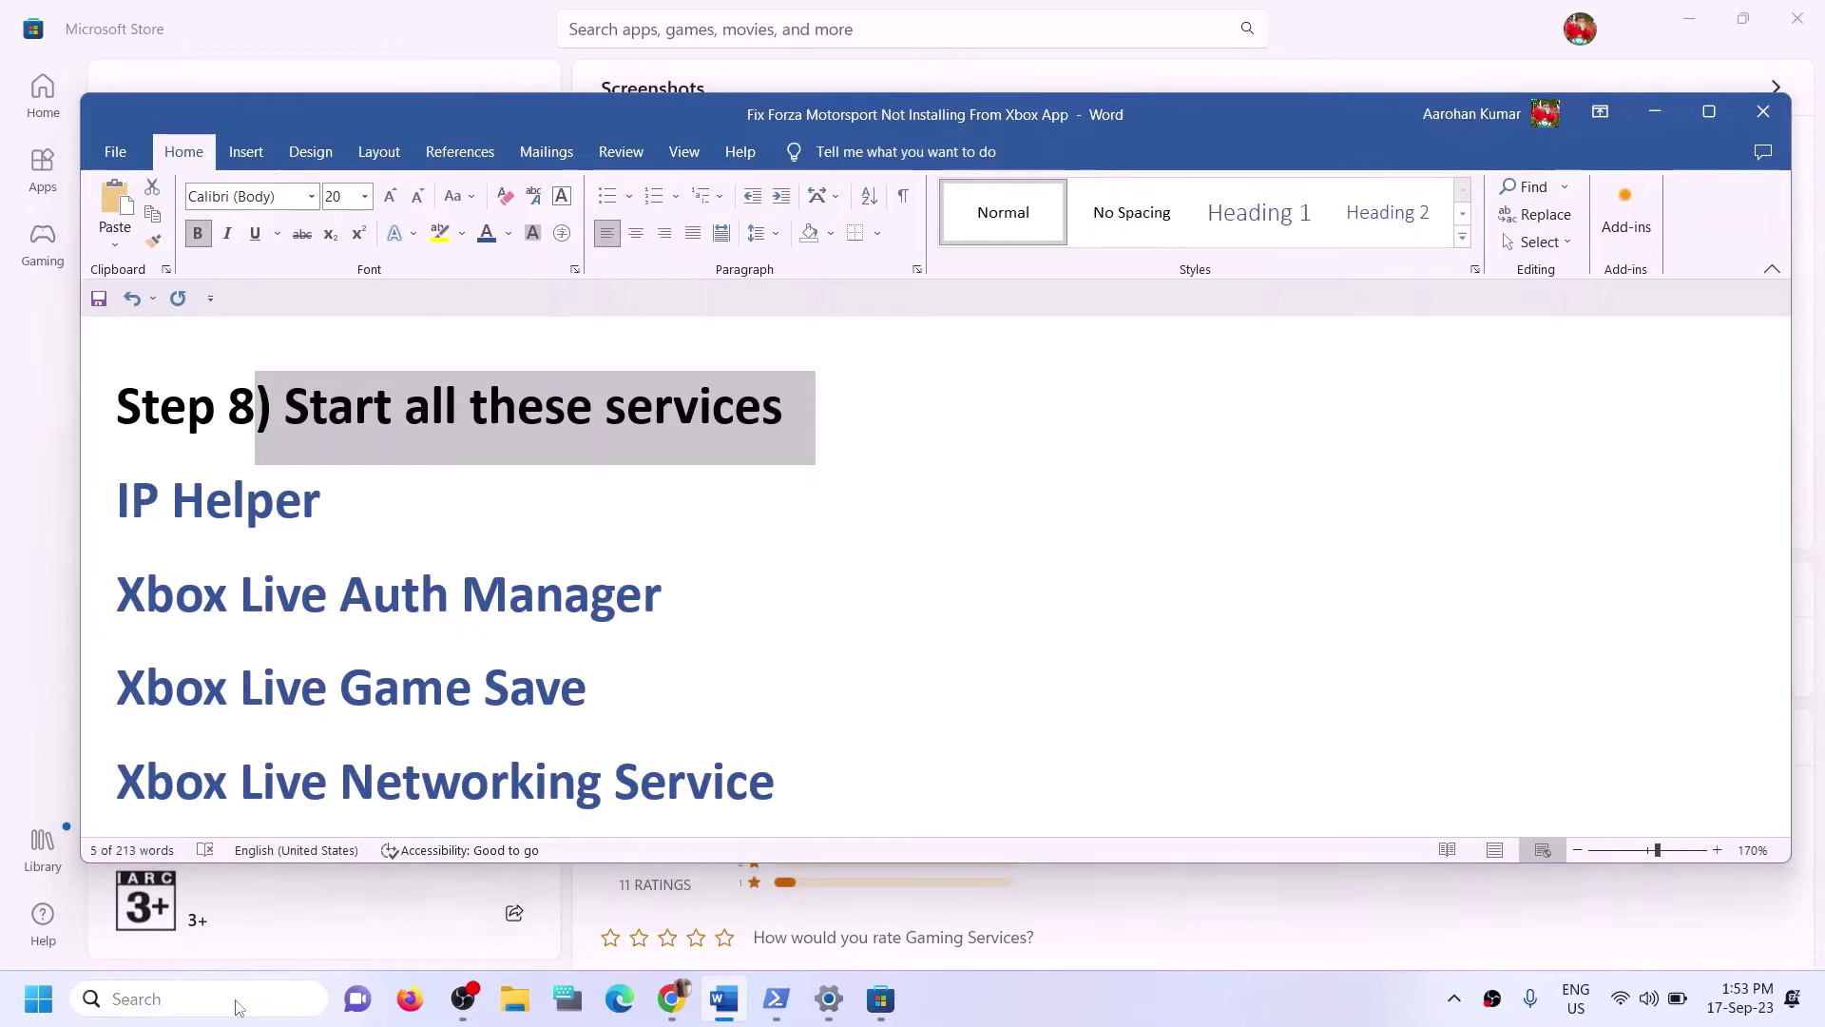
text(servic)
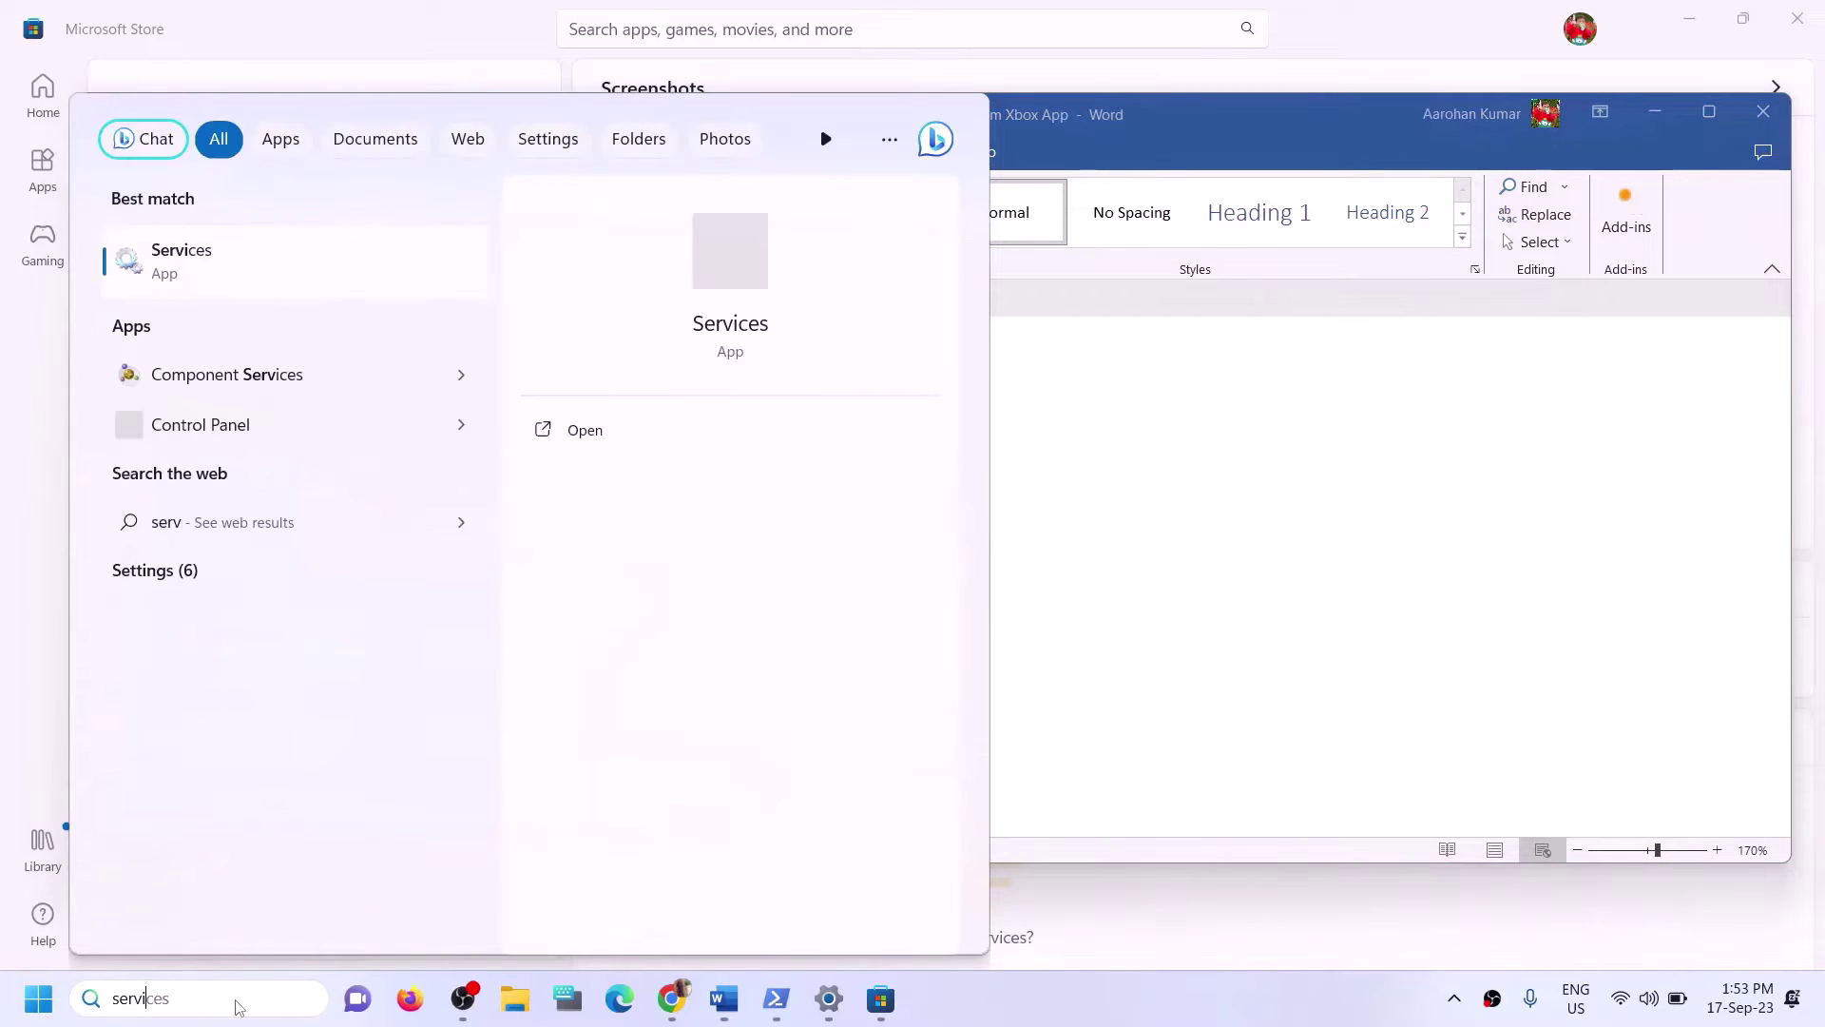
text(es)
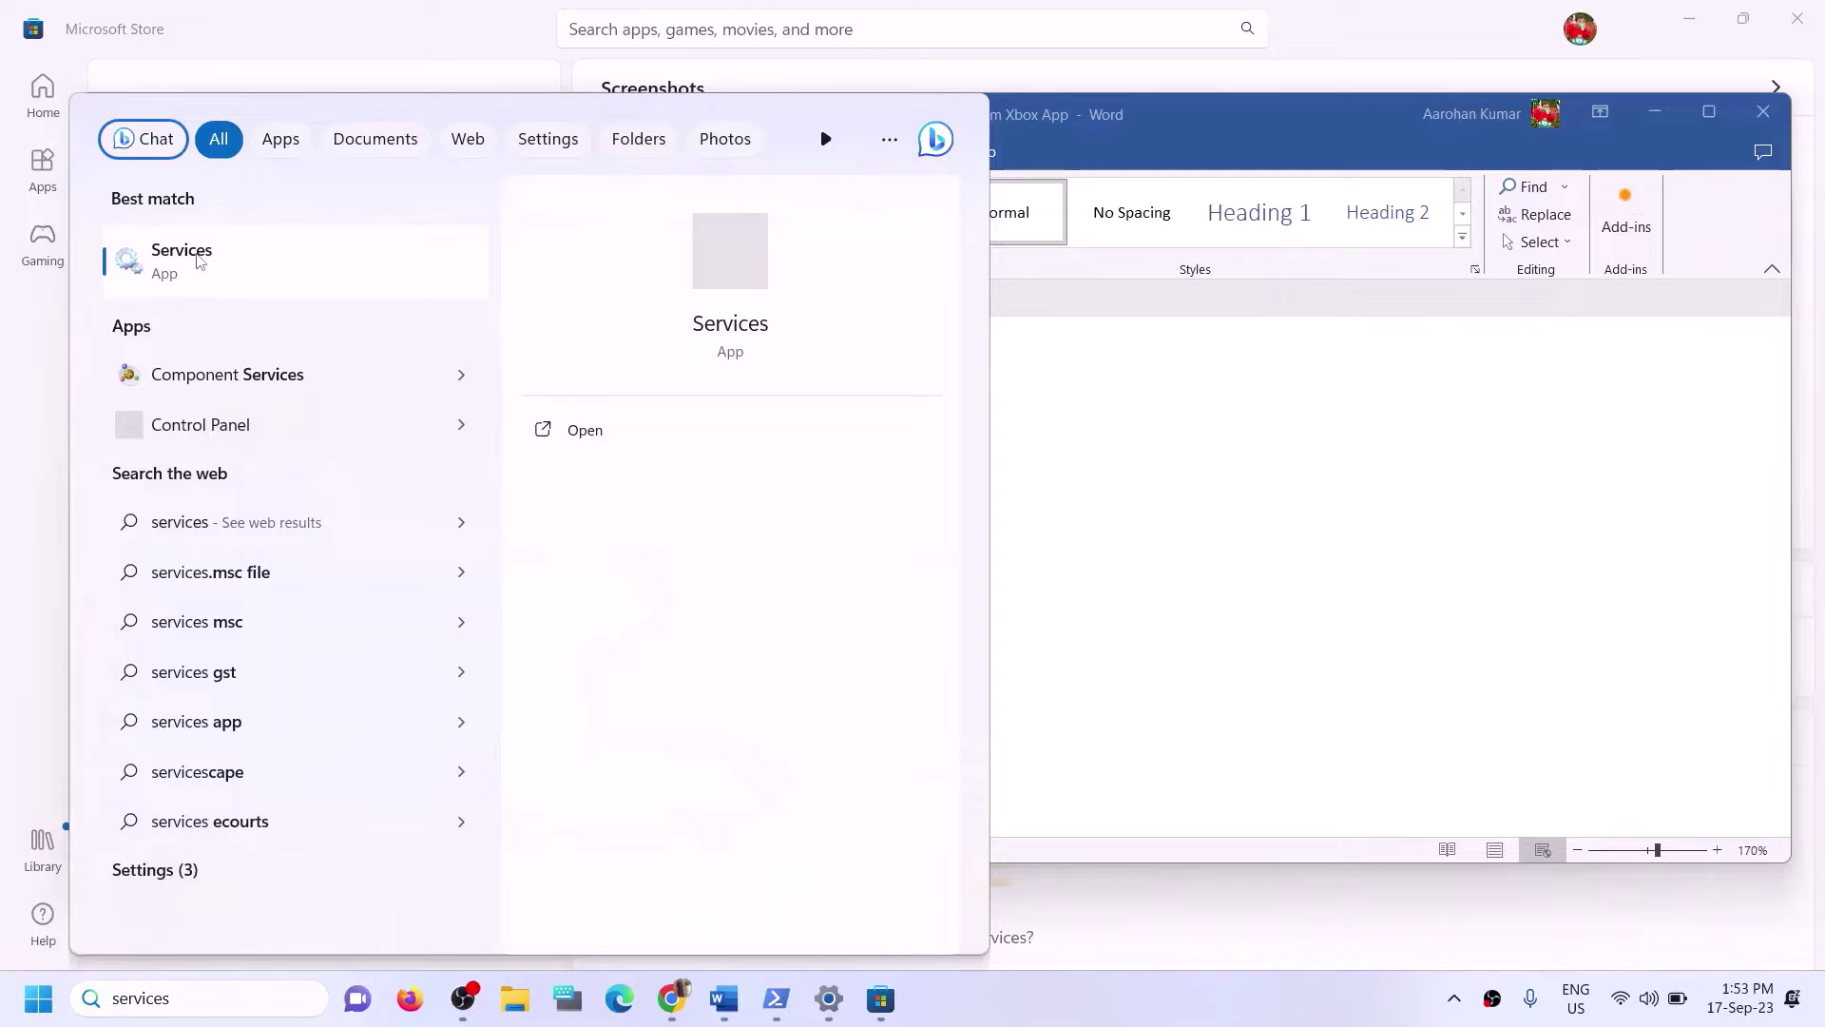
click(199, 261)
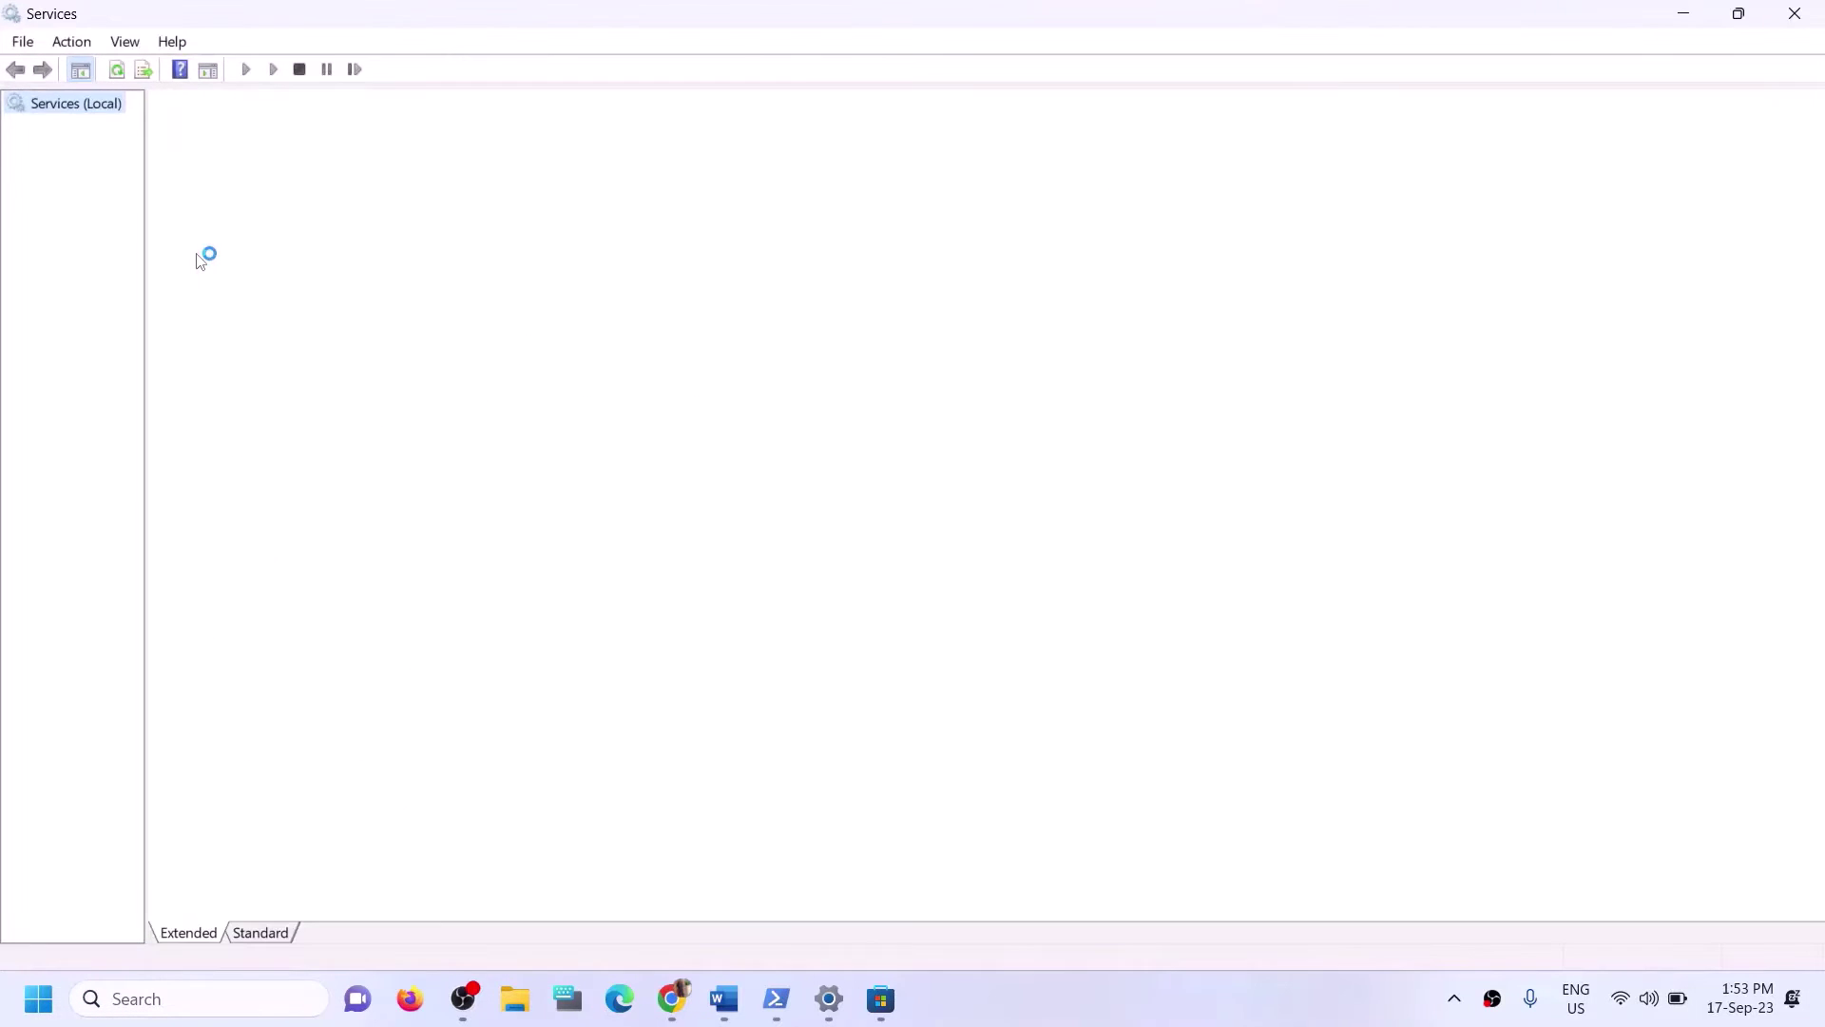
Set the IP Helper service's startup type to Automatic and apply it.
click(574, 613)
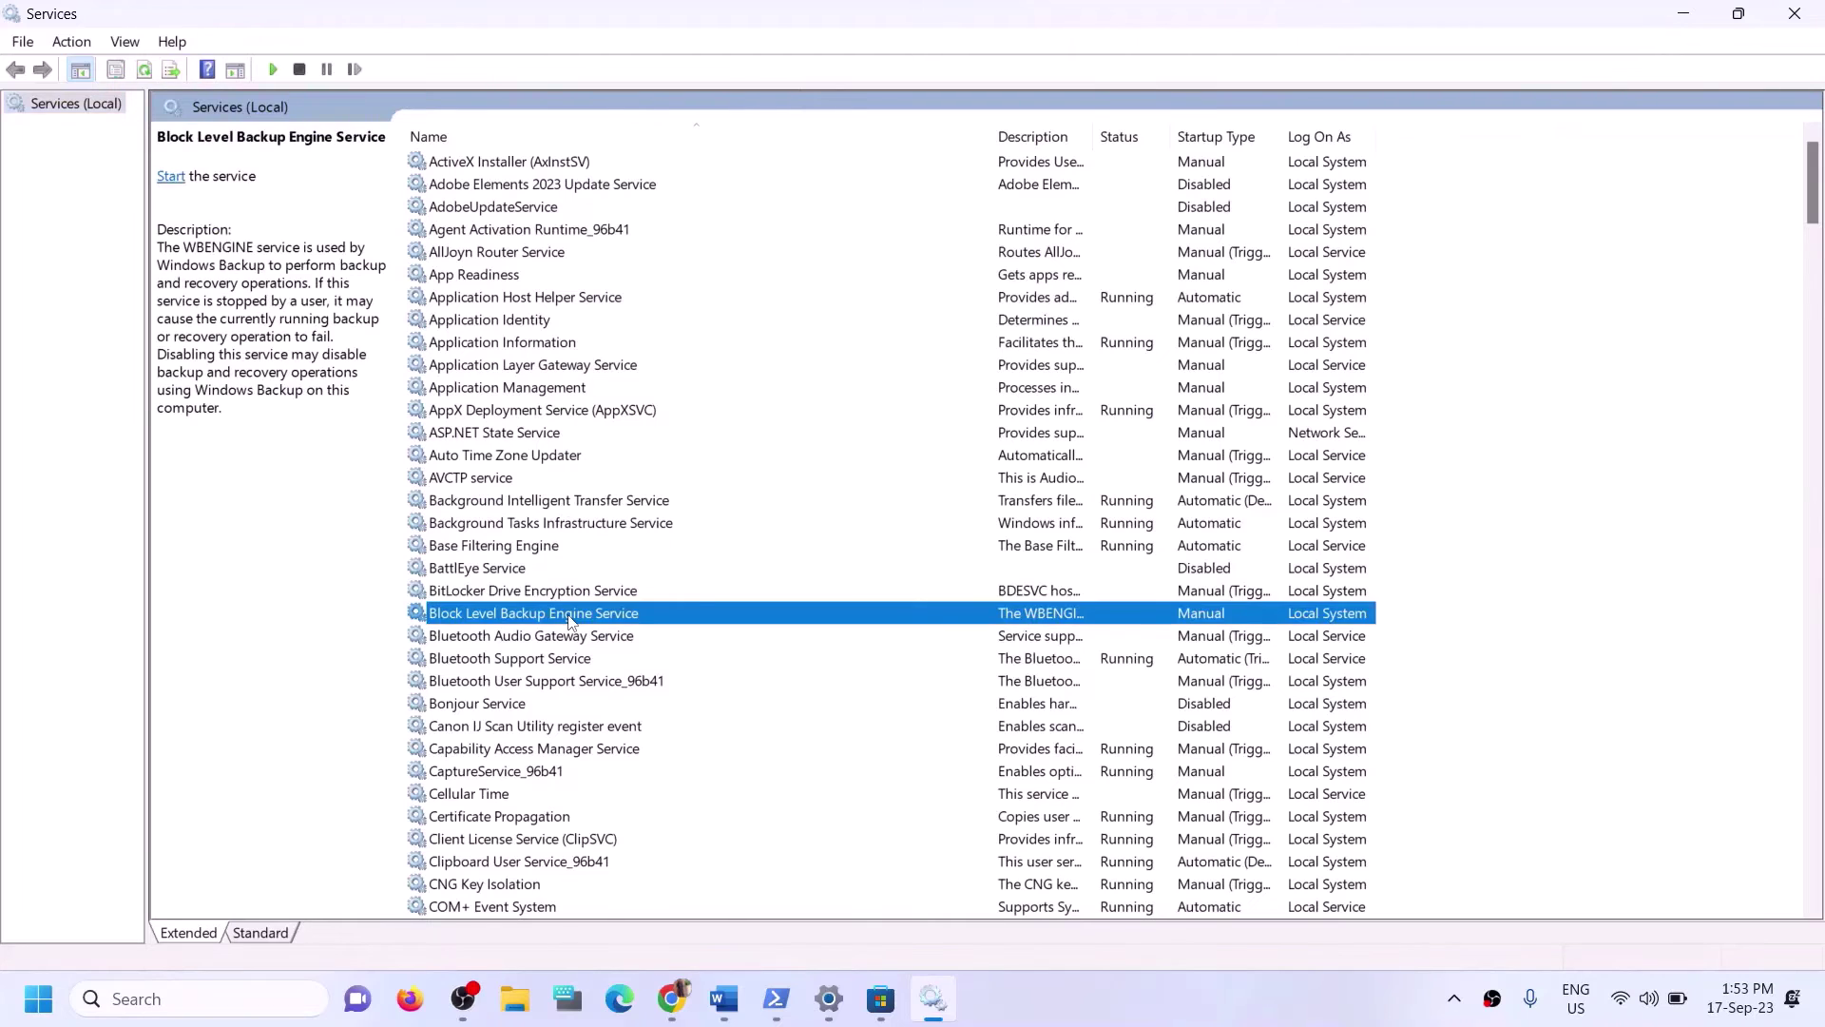
key(i)
click(456, 526)
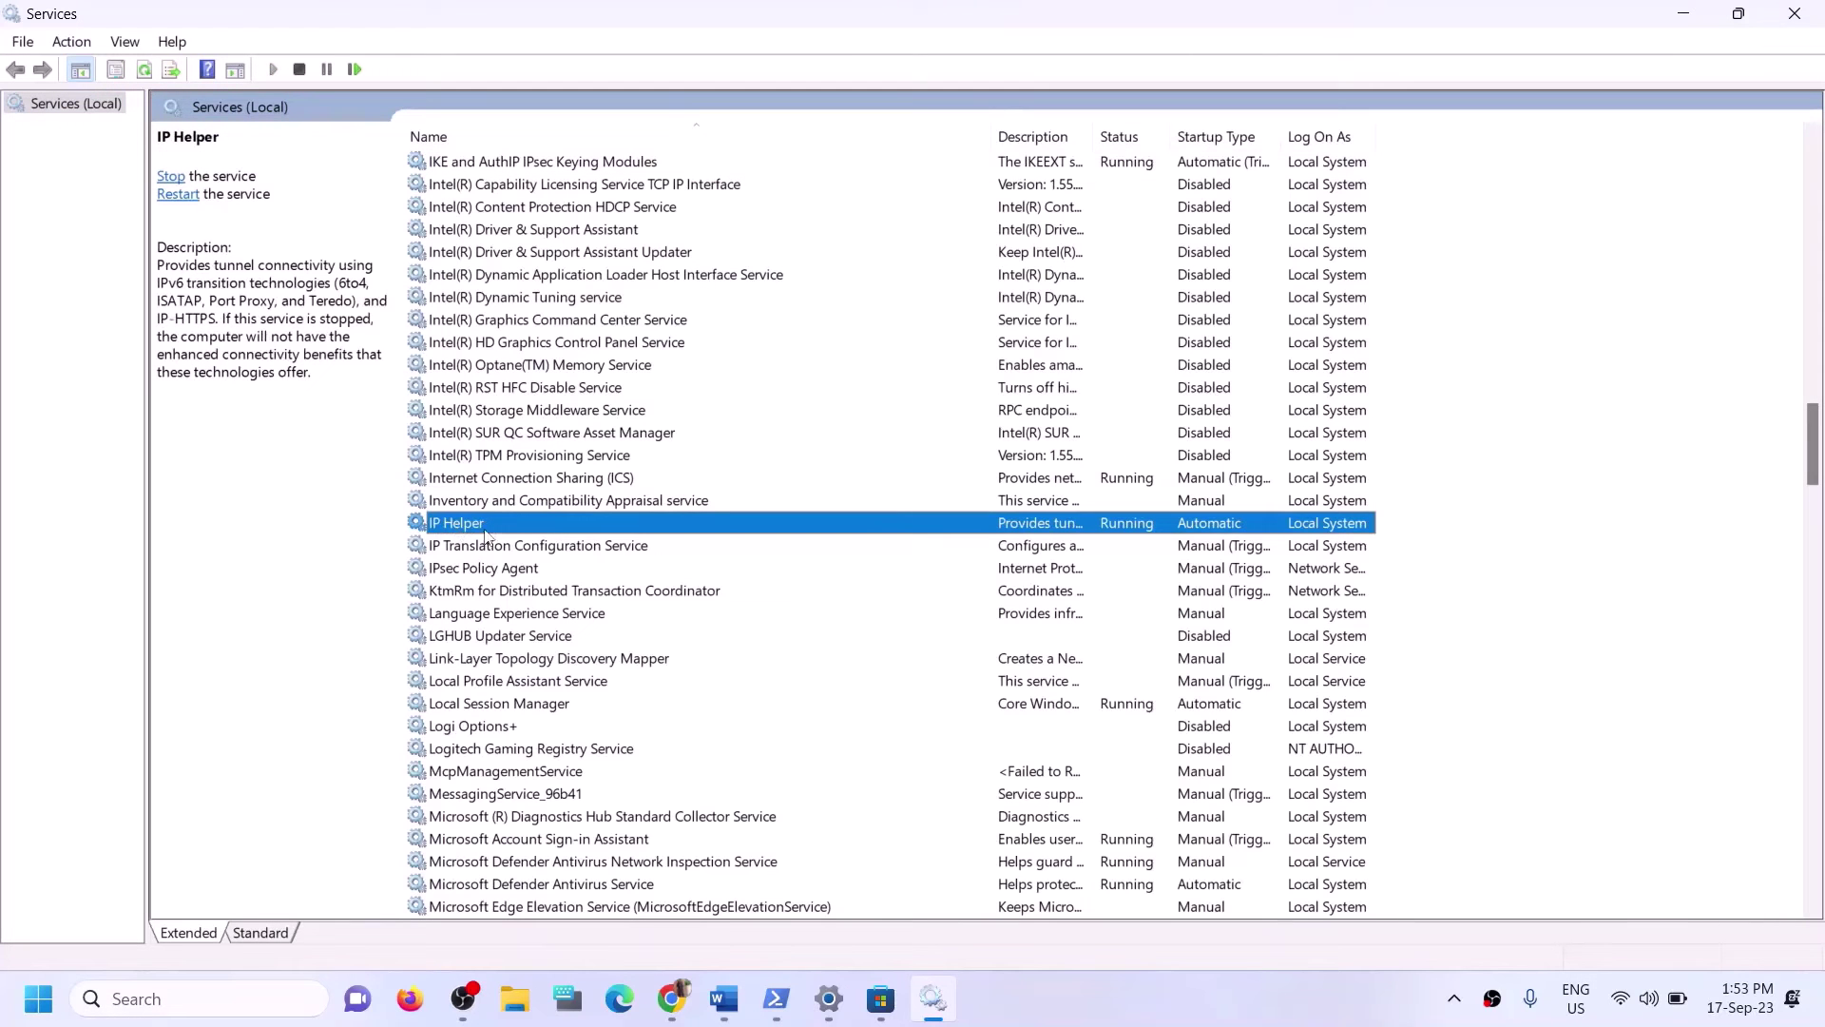
double_click(482, 531)
click(870, 470)
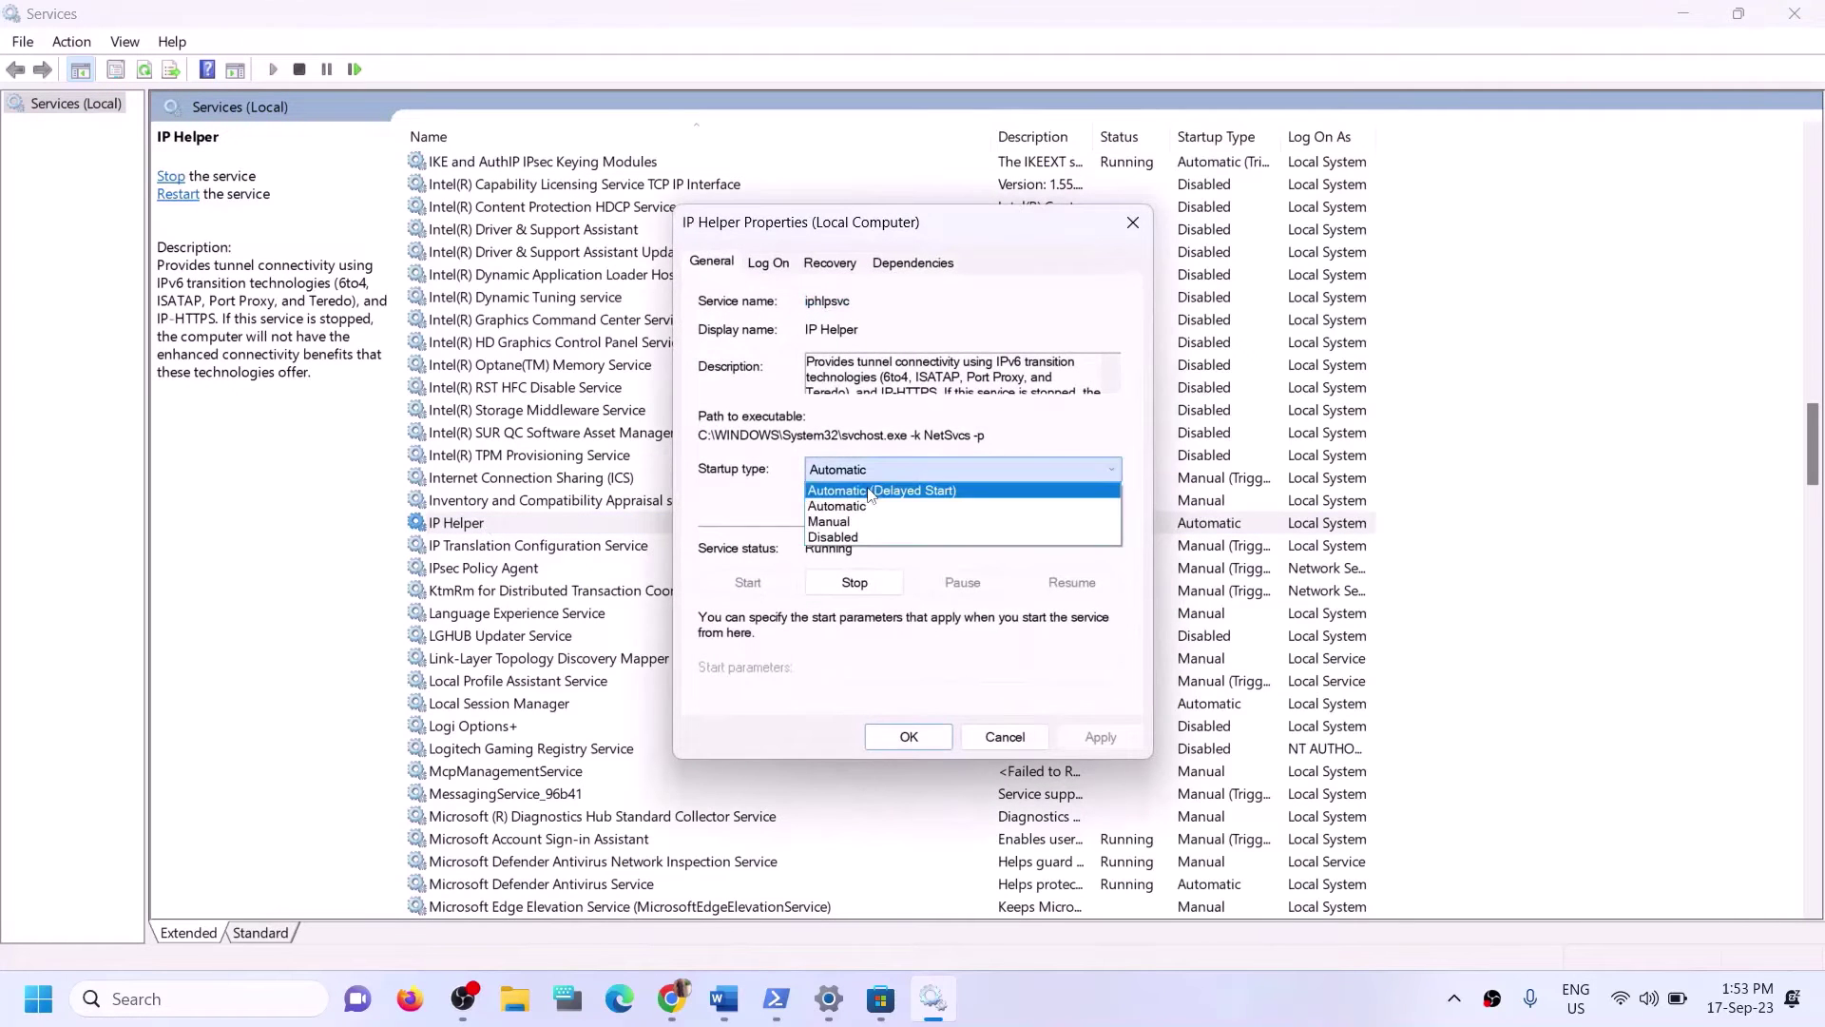
click(853, 520)
click(851, 470)
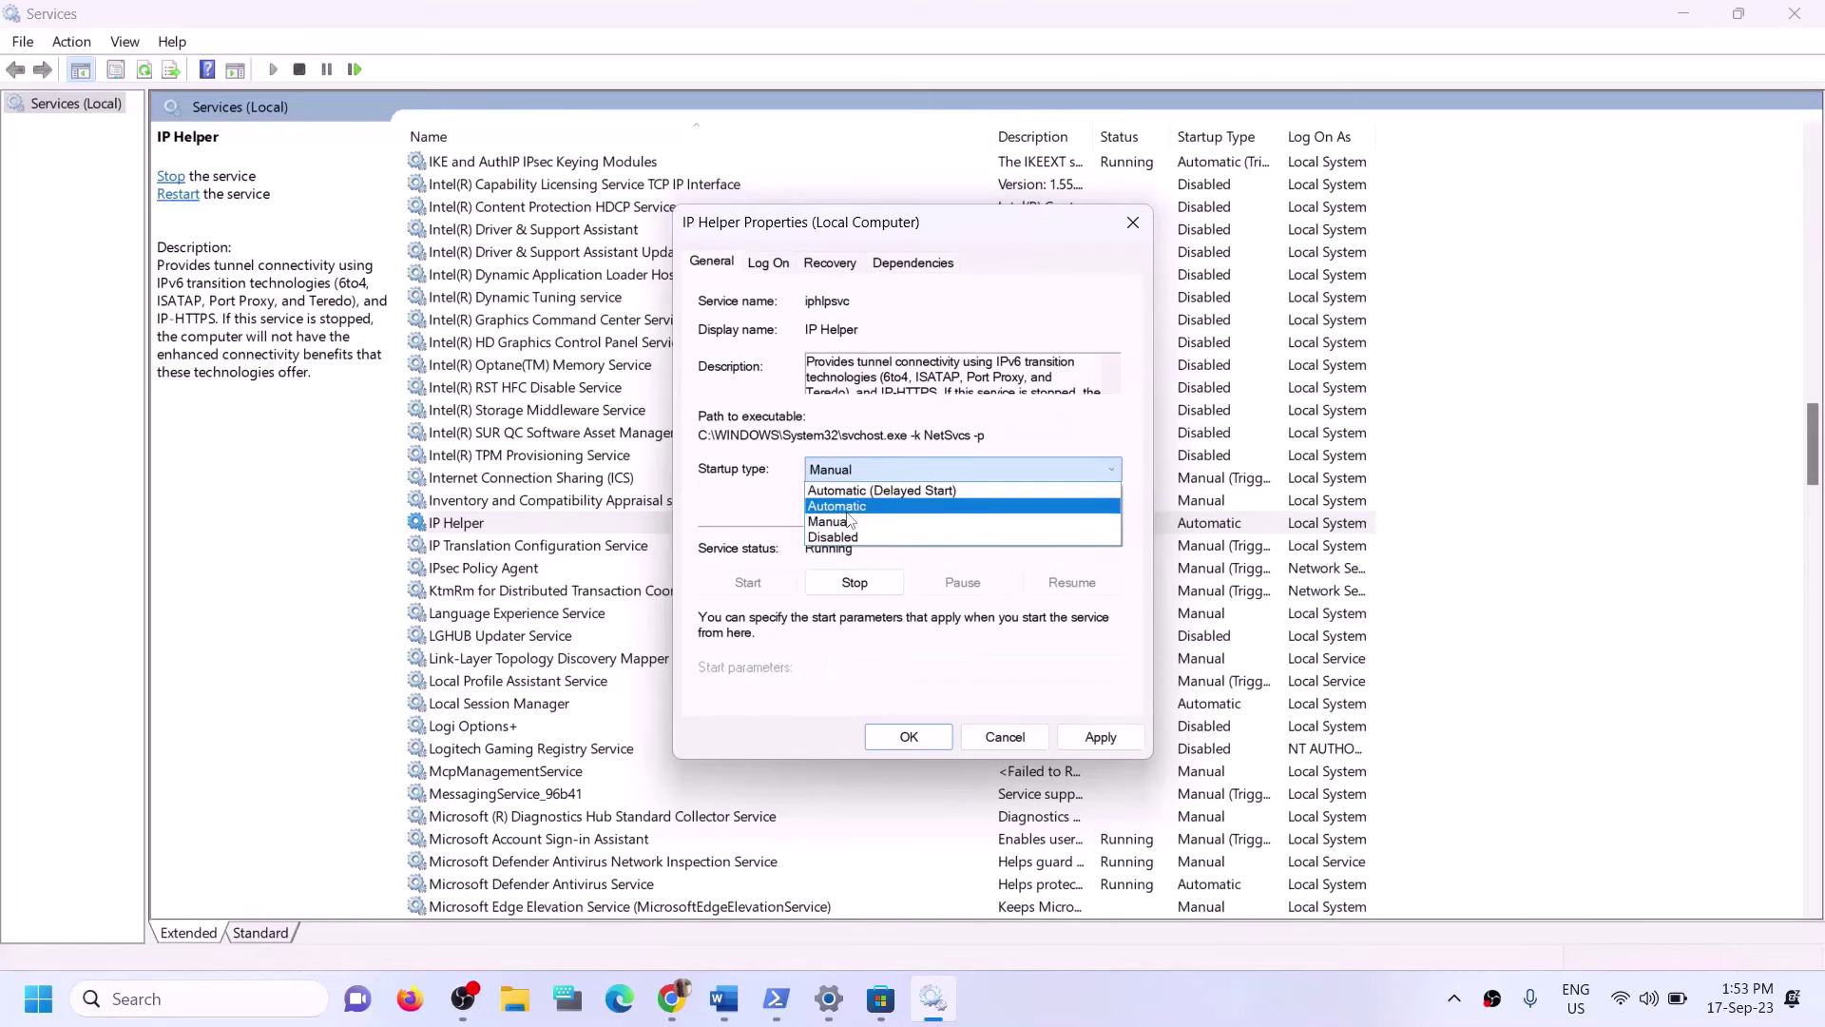
click(837, 505)
click(1084, 740)
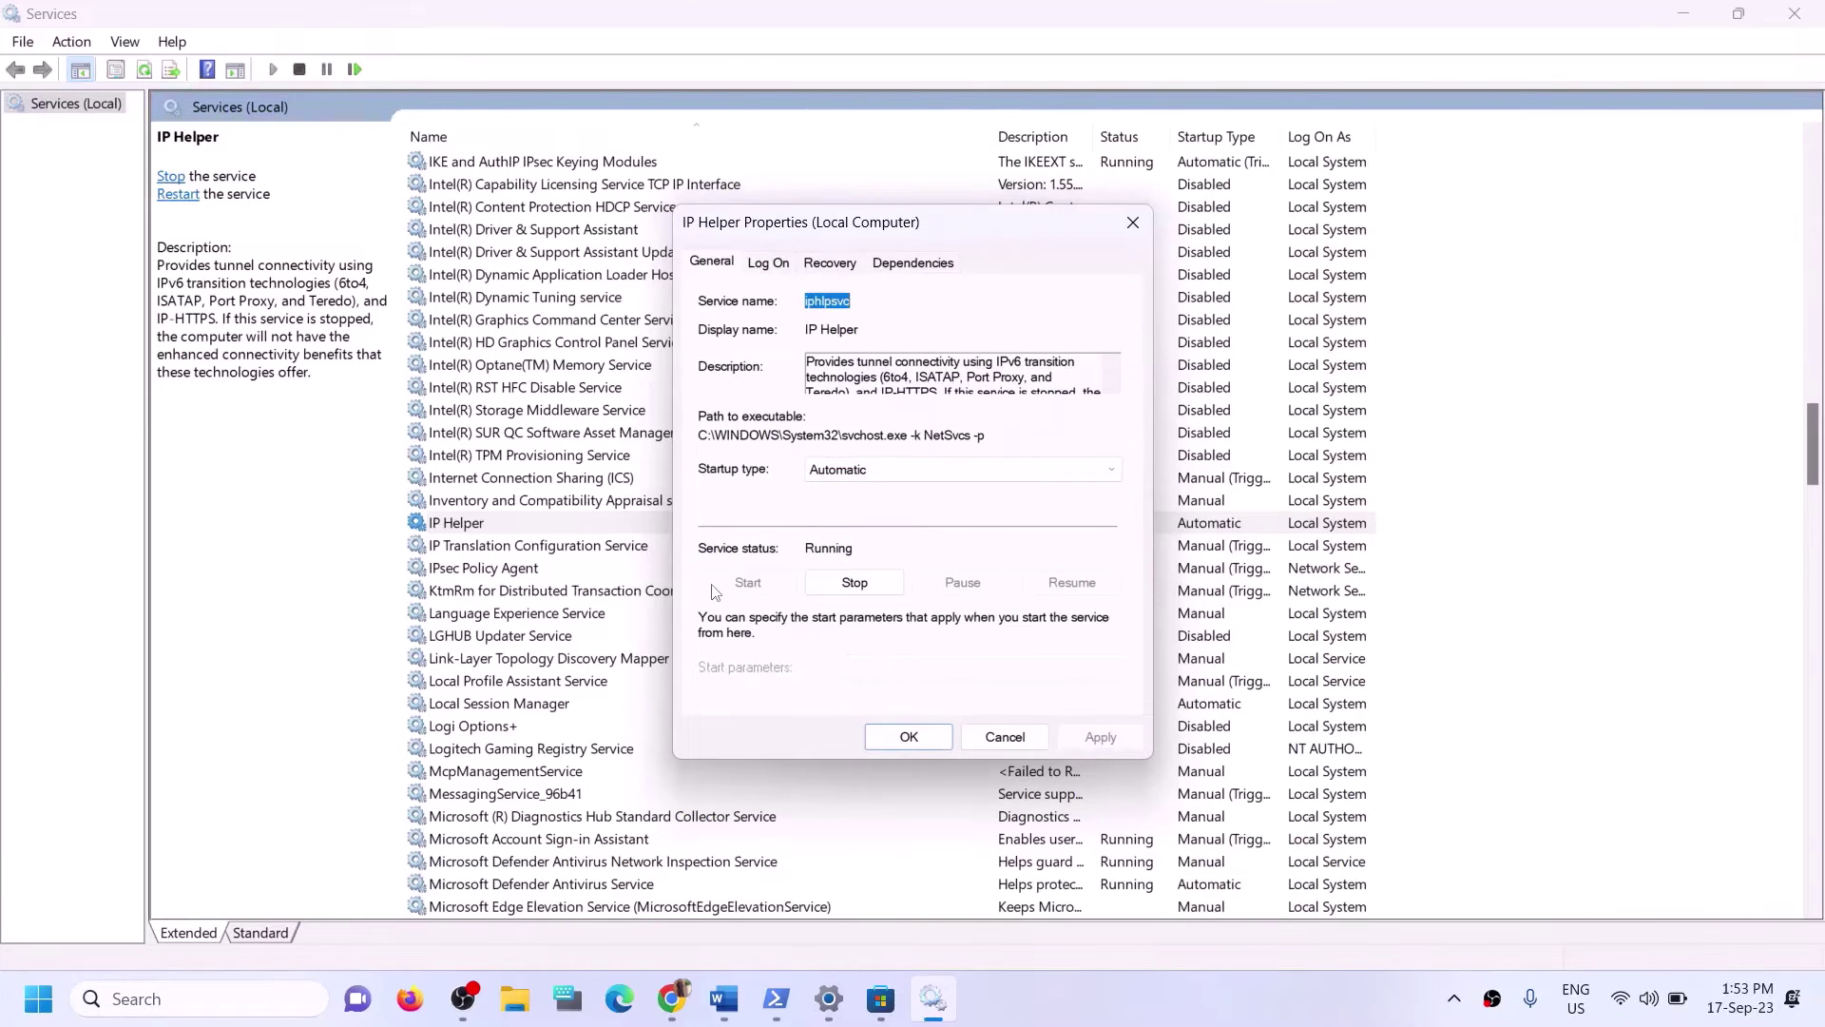
click(897, 737)
Keep Xbox Accessory Management Service's startup type as Automatic.
click(609, 732)
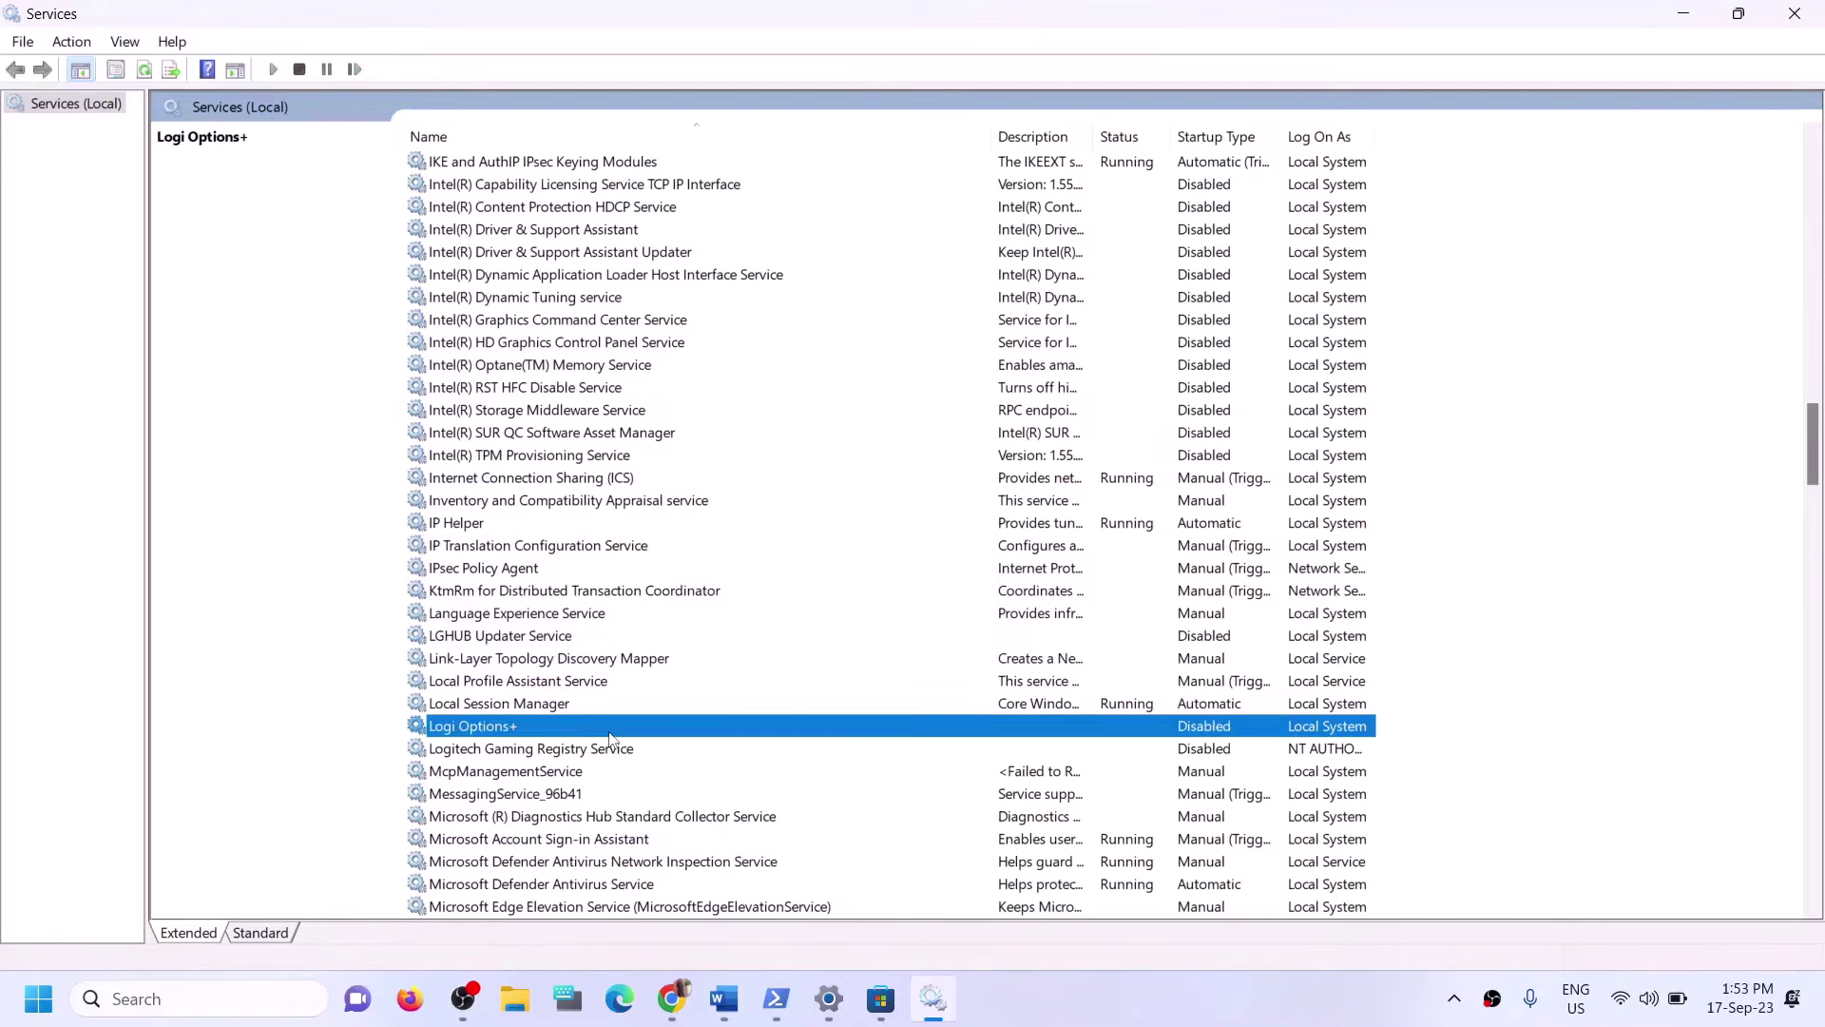
key(x)
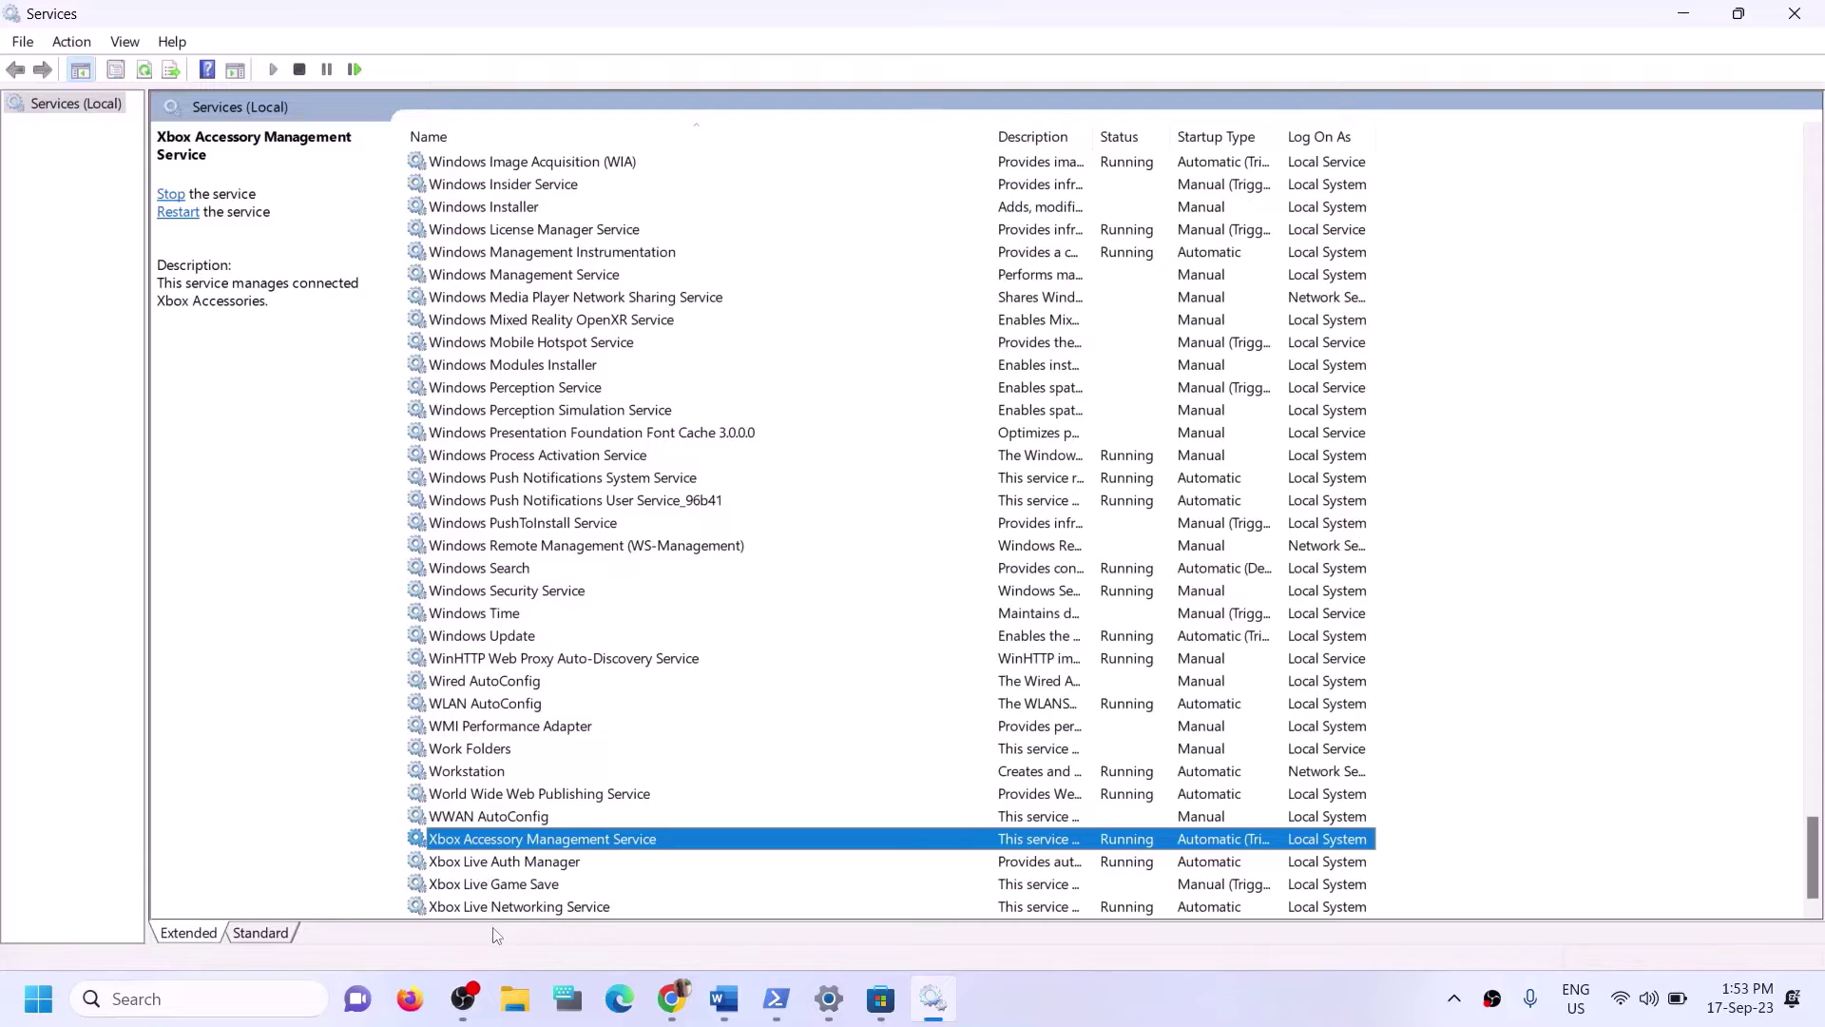
double_click(625, 841)
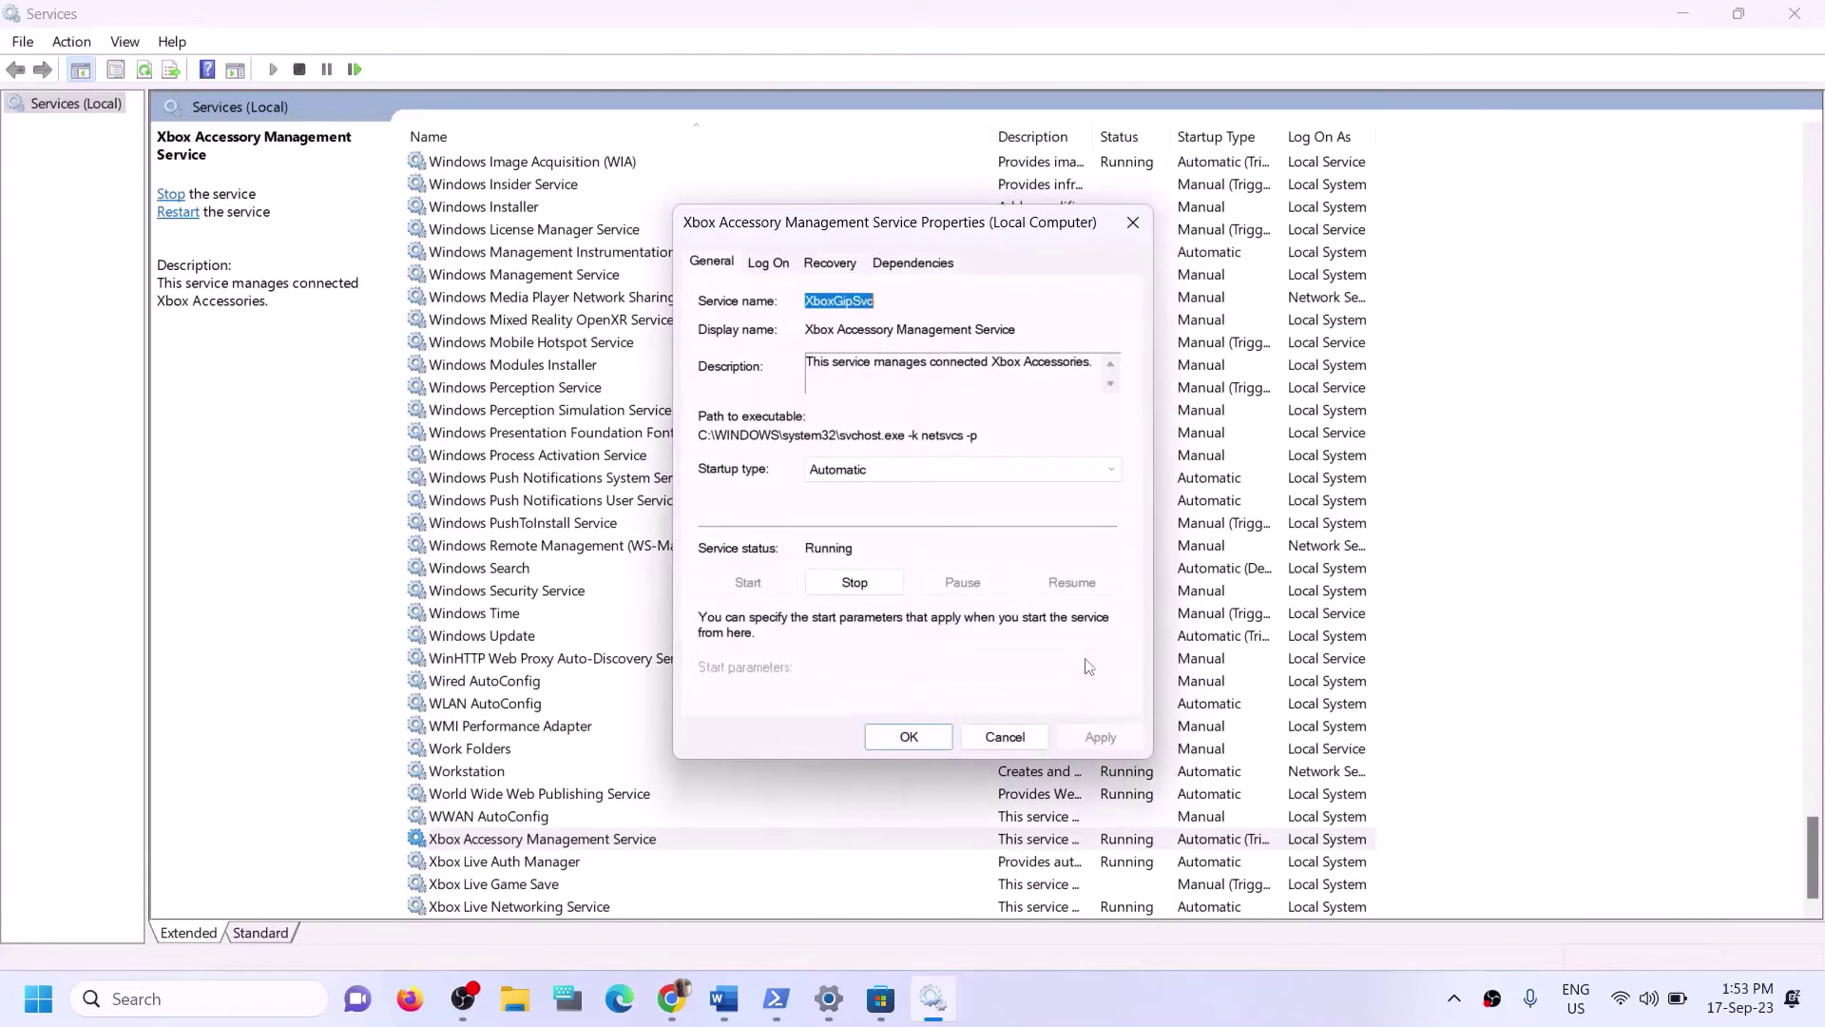
click(927, 485)
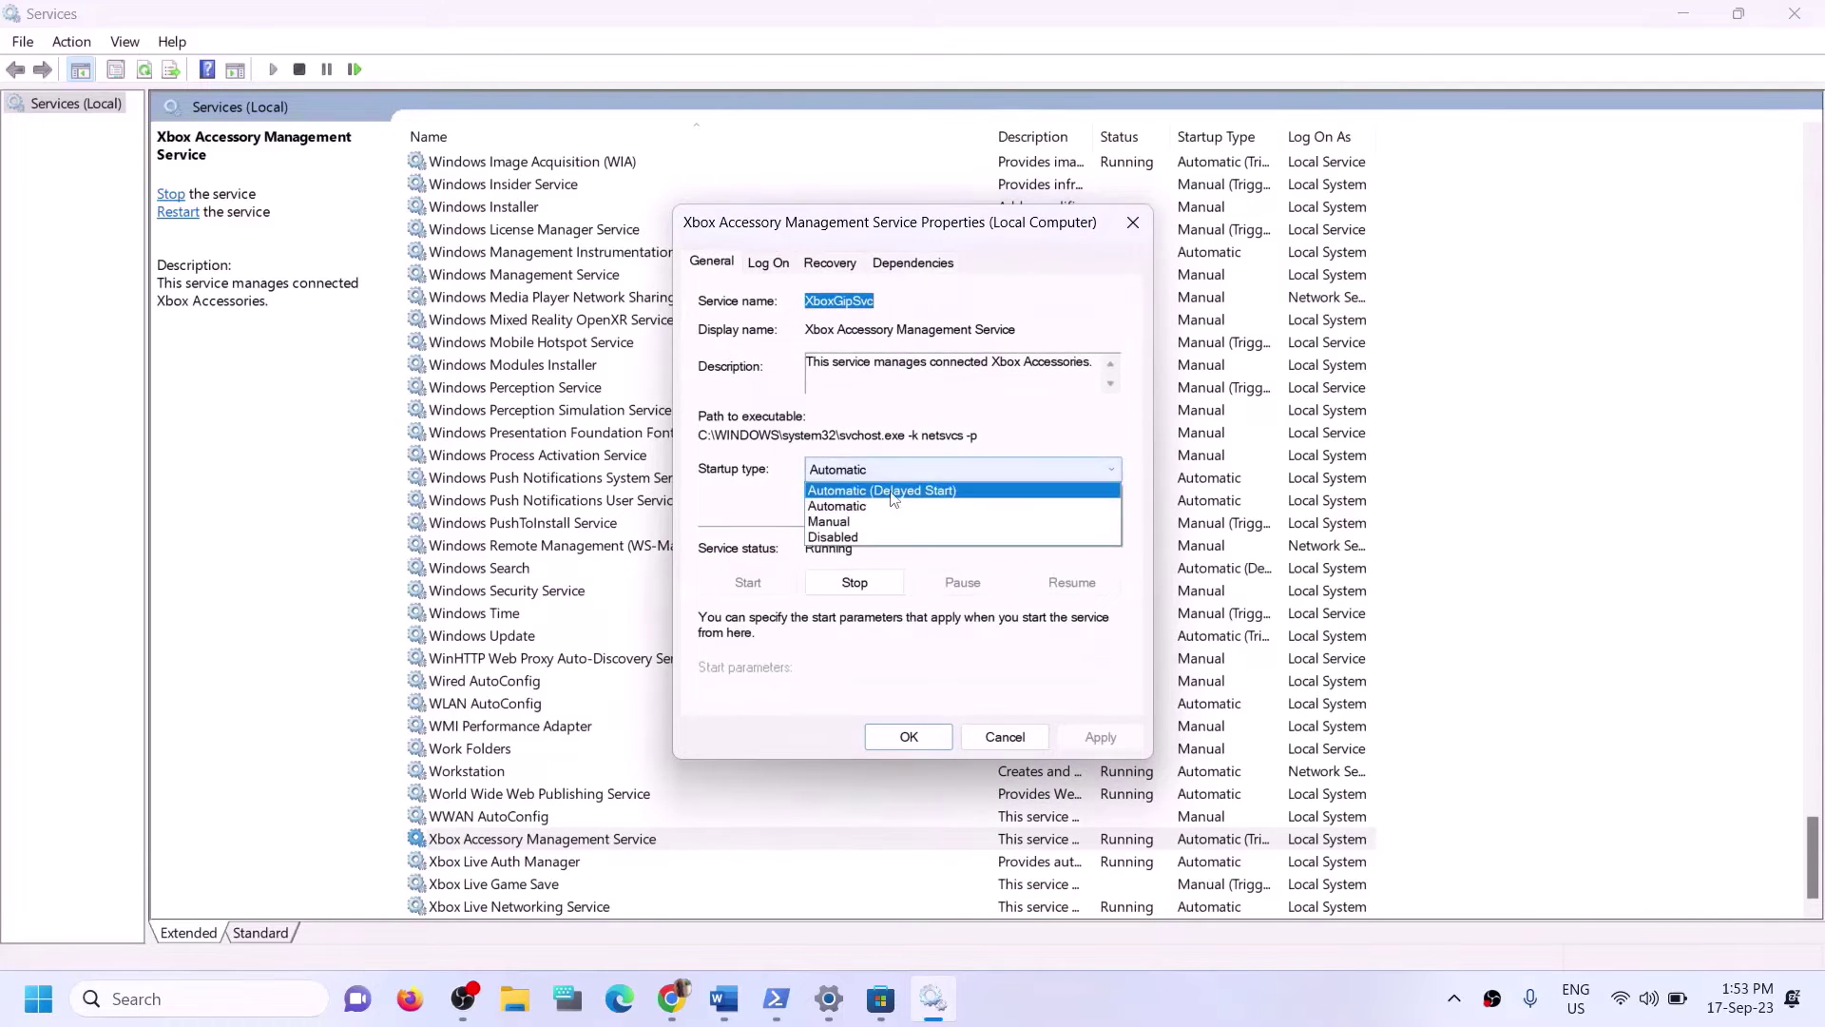
click(1095, 744)
scroll(1101, 745, up, 1)
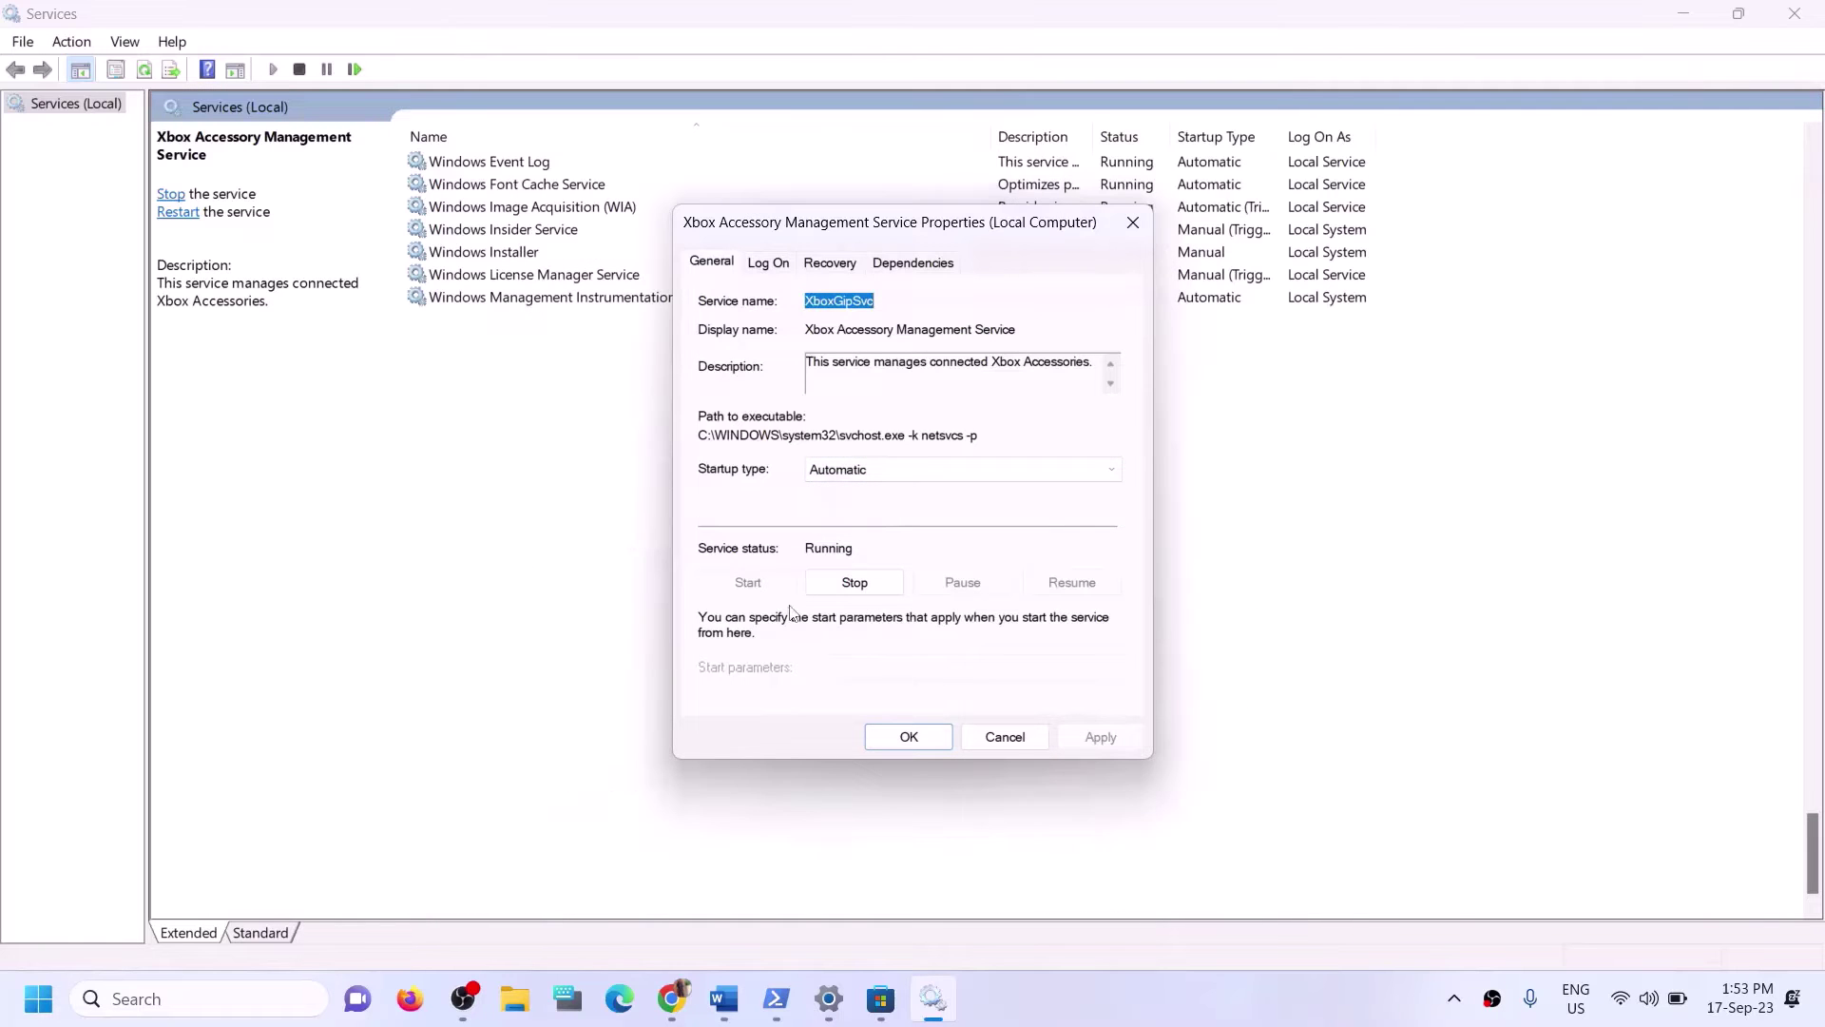
click(927, 734)
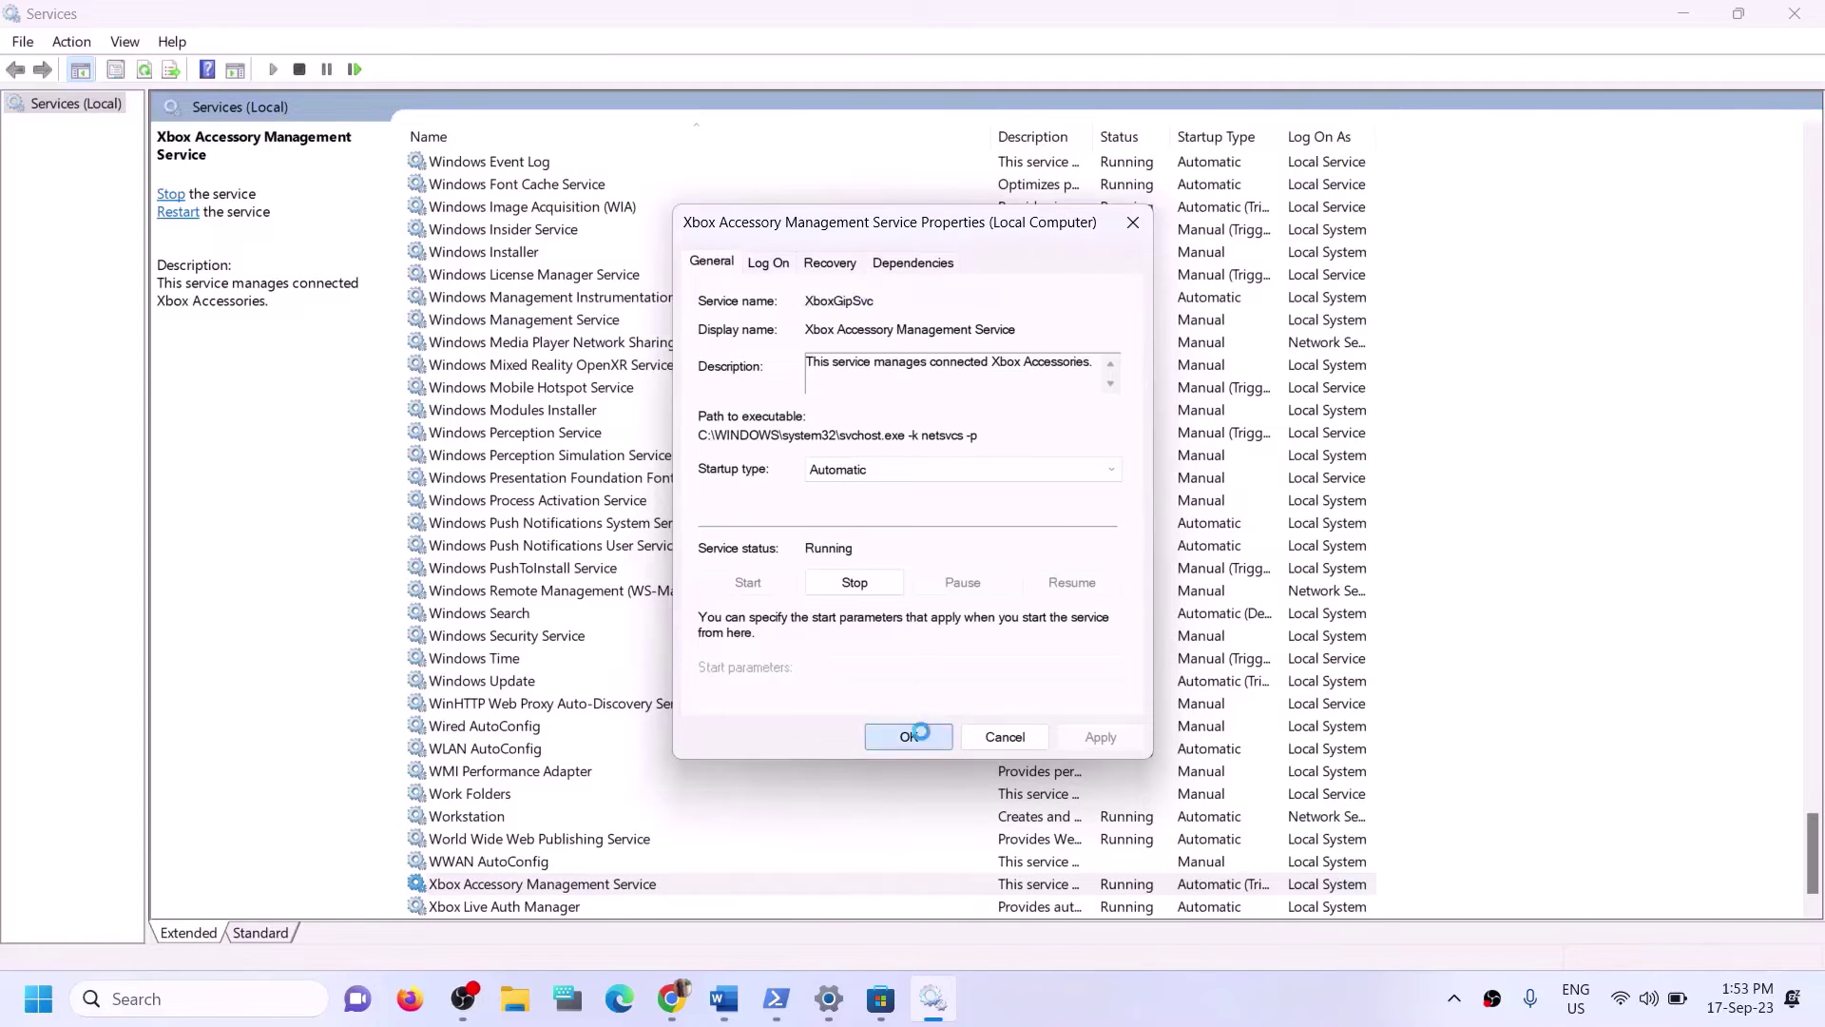
scroll(533, 869, down, 1)
Keep Xbox Live Auth Manager's startup type as Automatic.
click(535, 865)
double_click(535, 865)
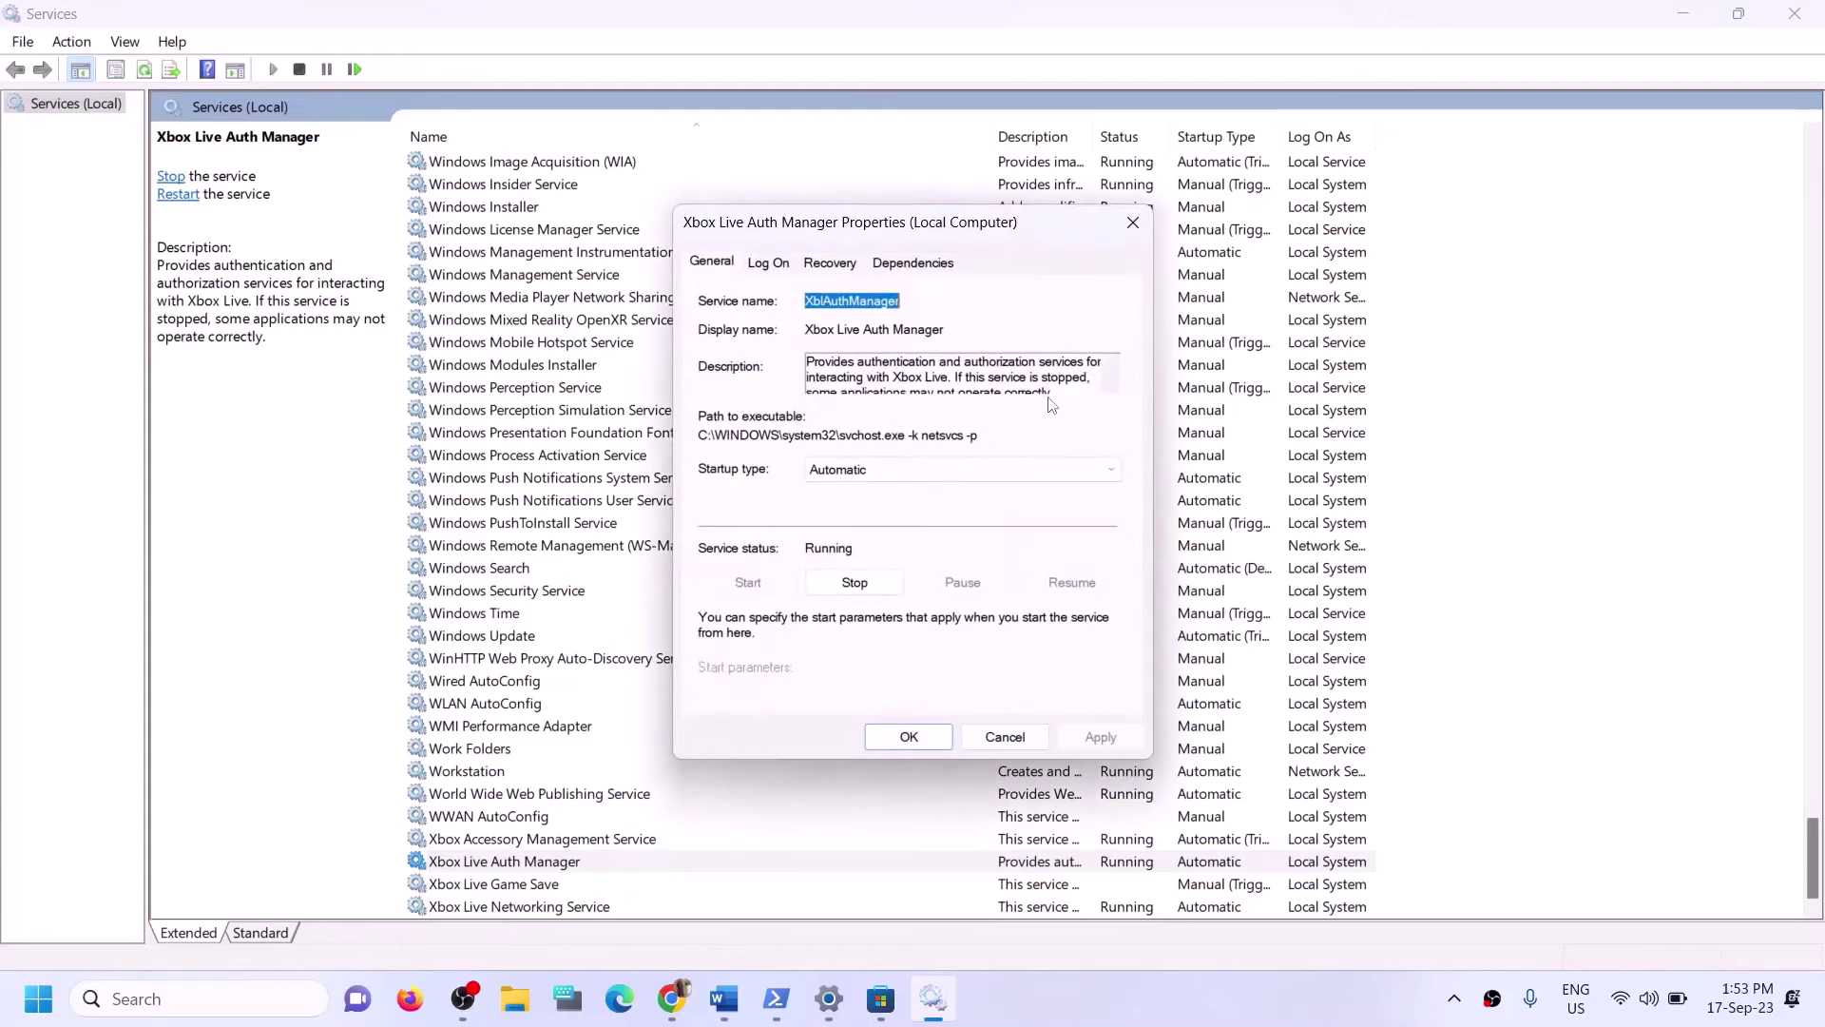
click(917, 473)
click(936, 597)
key(Tab)
key(Tab)
key(Tab)
key(Tab)
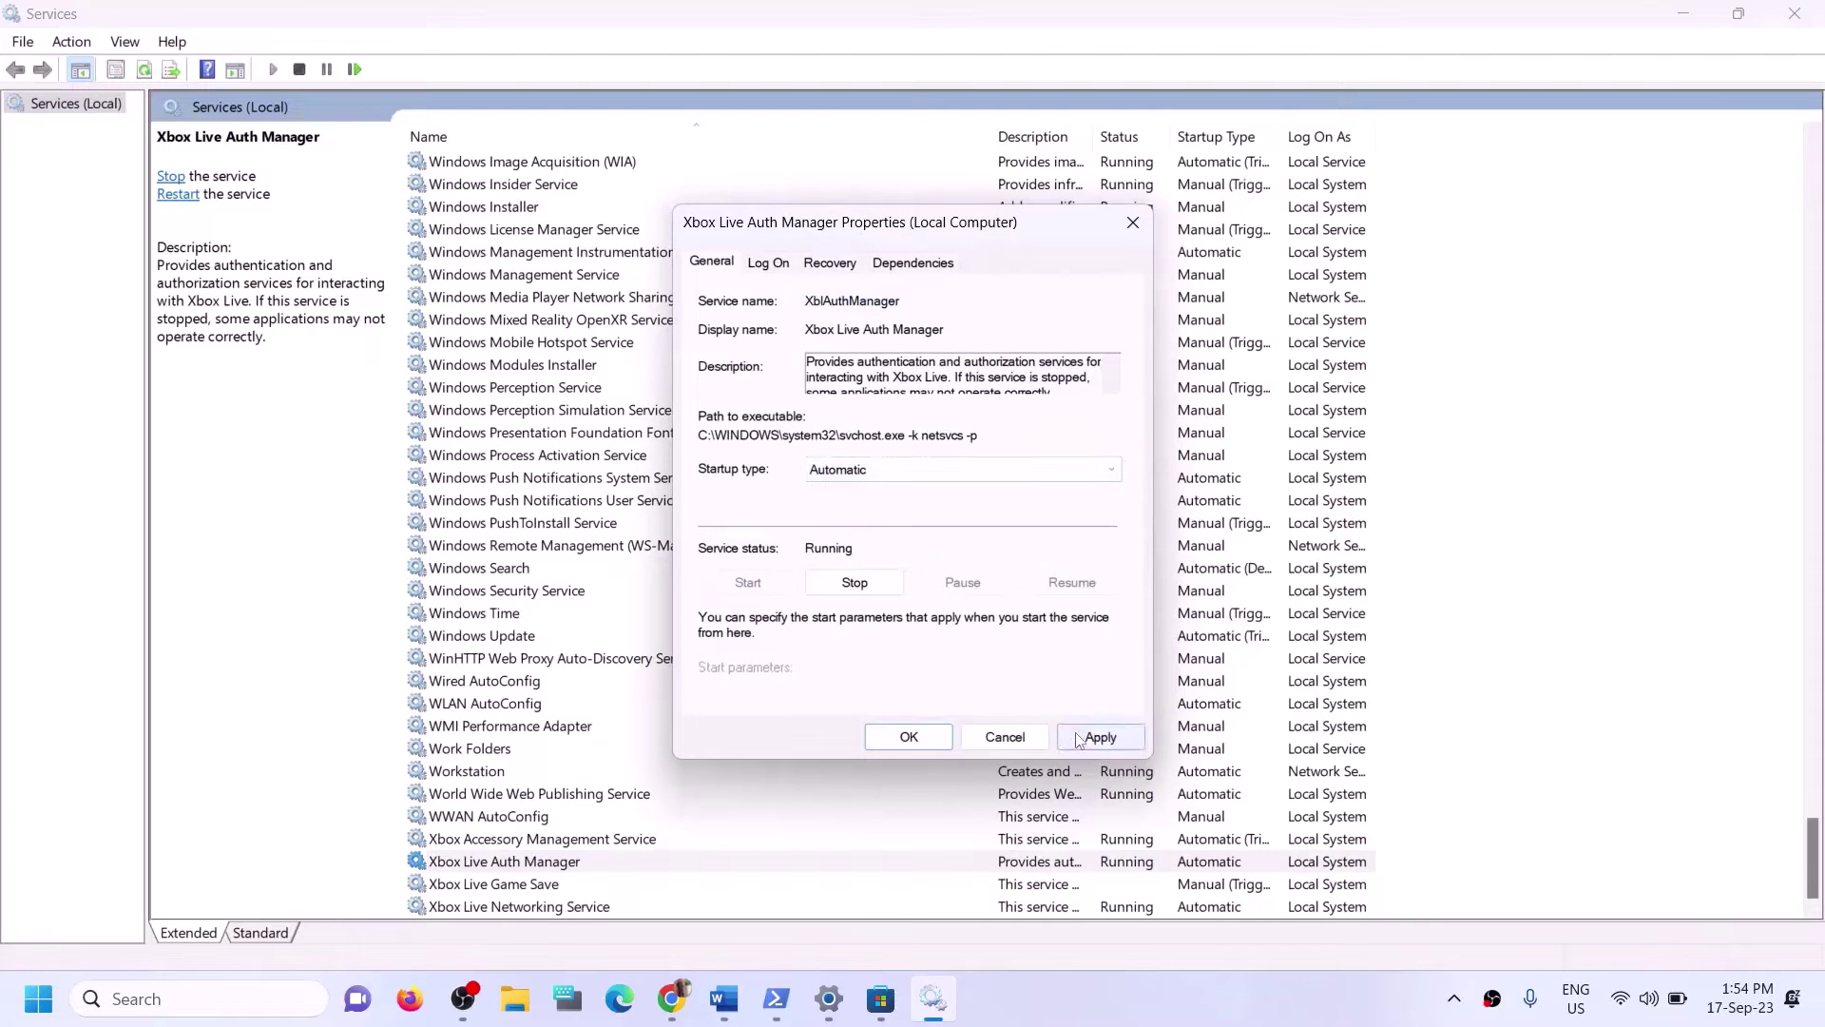
click(926, 743)
Set Xbox Live Game Save to Automatic startup, apply, and start the service.
double_click(510, 891)
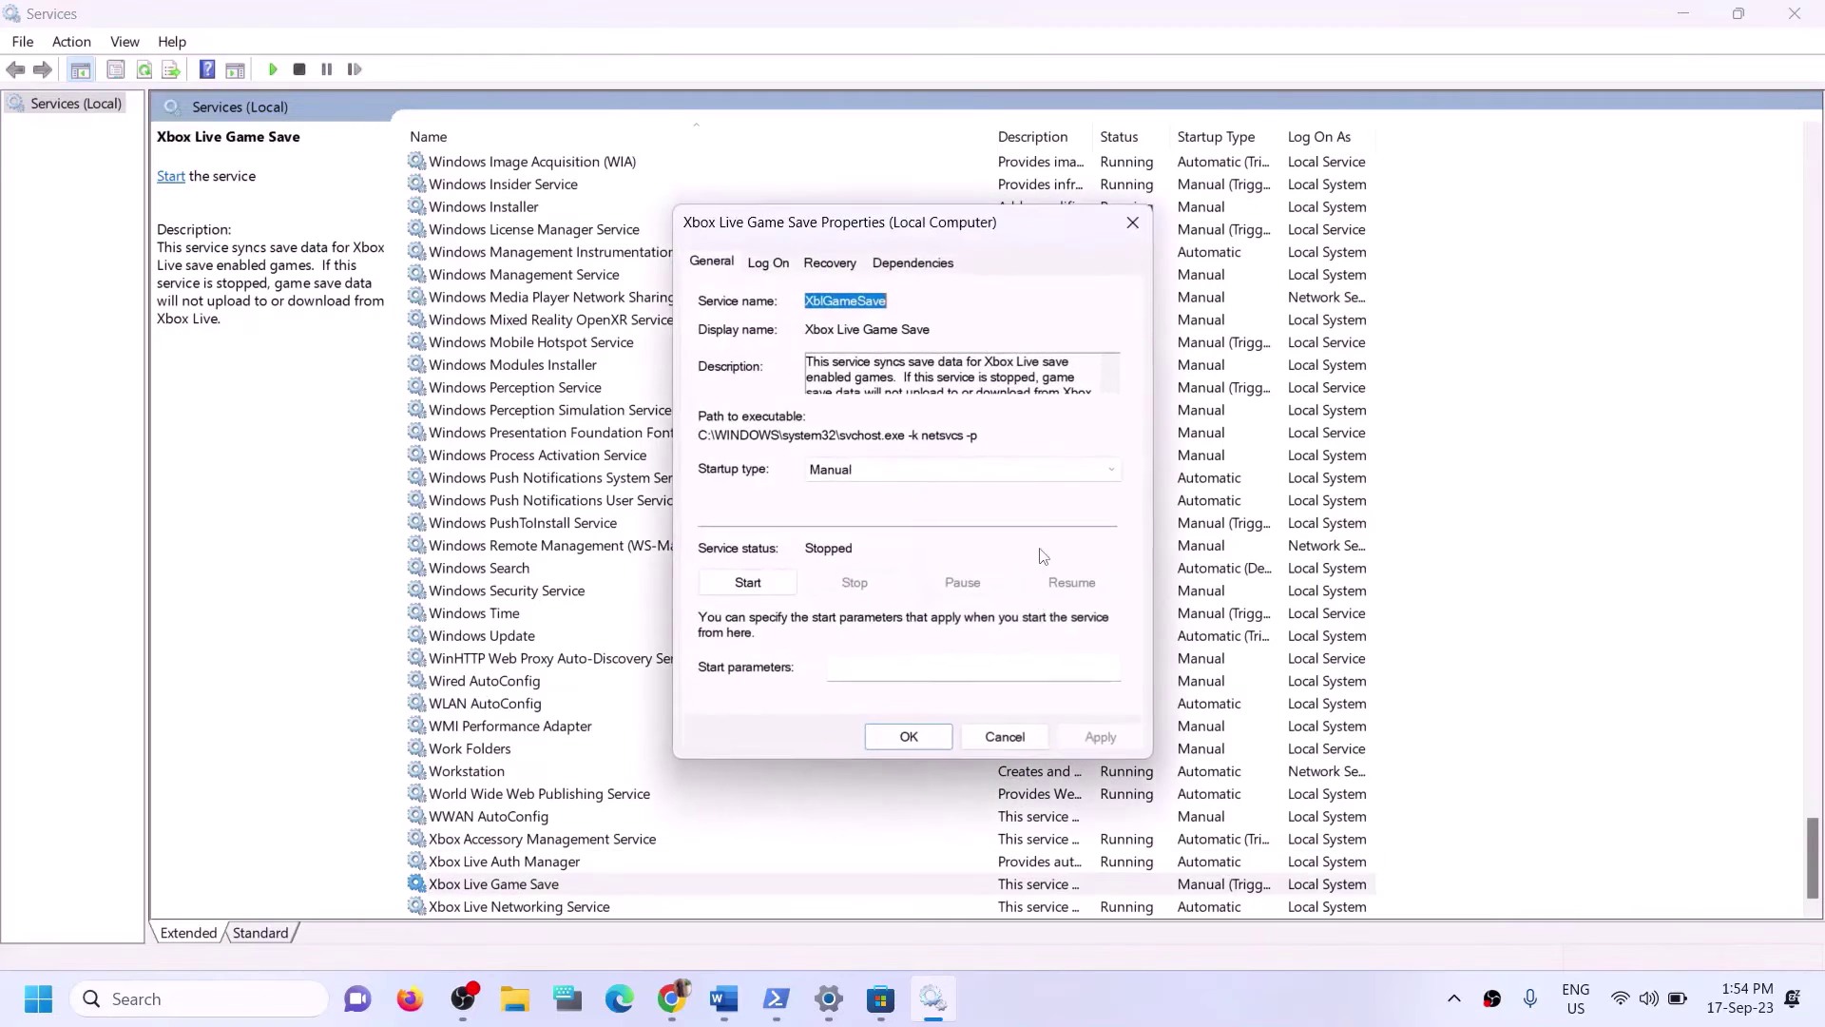
click(898, 469)
click(827, 508)
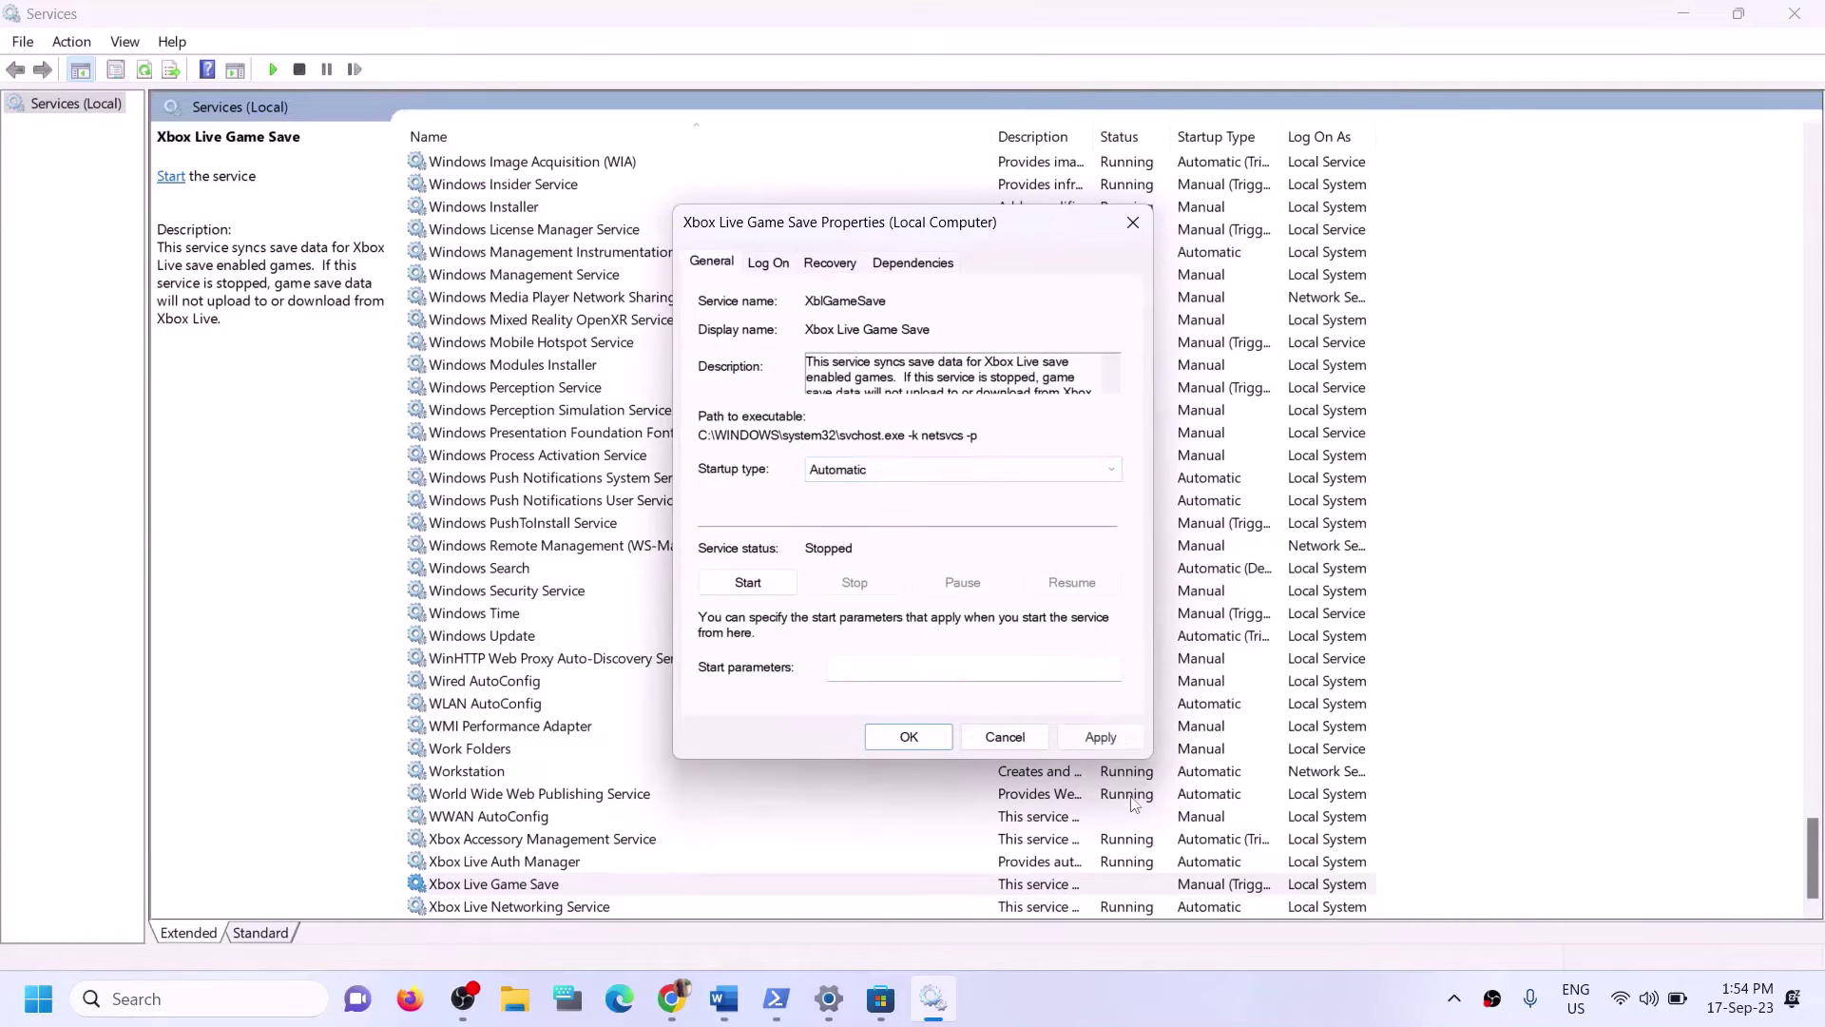
click(1100, 737)
click(749, 582)
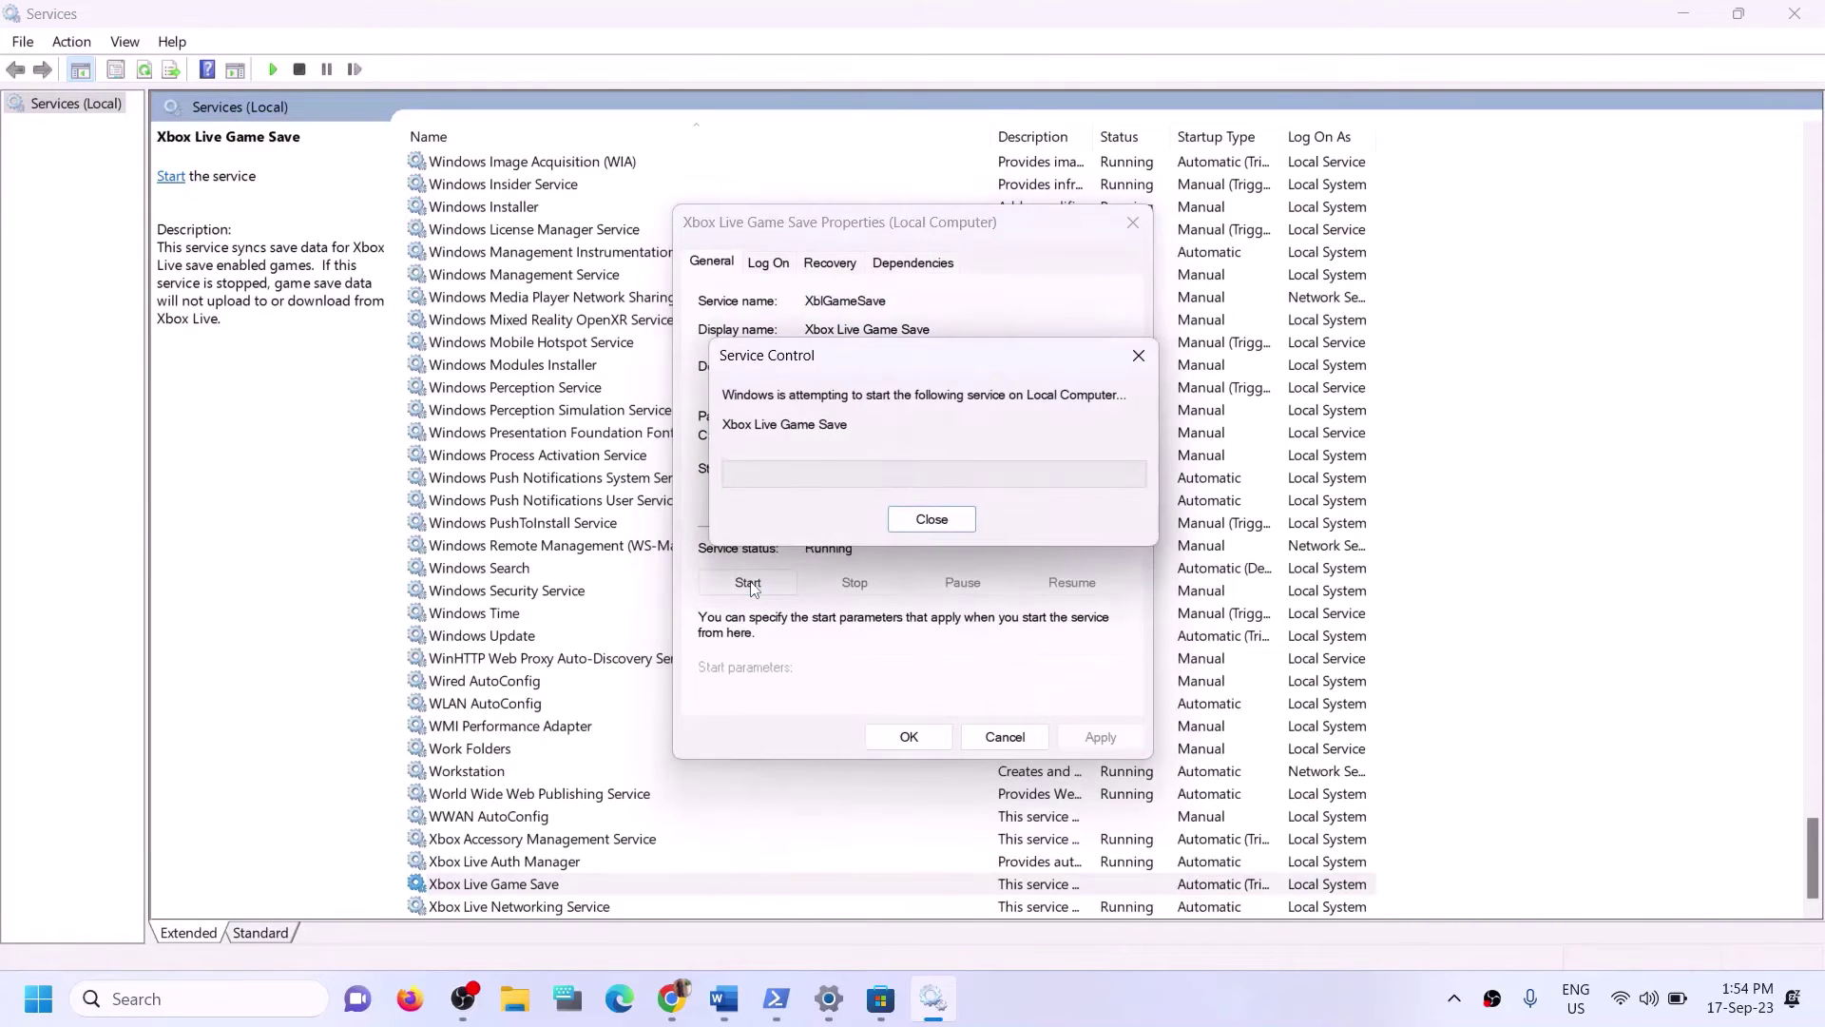
click(905, 743)
Keep Xbox Live Networking Service on Automatic startup and apply it.
double_click(518, 906)
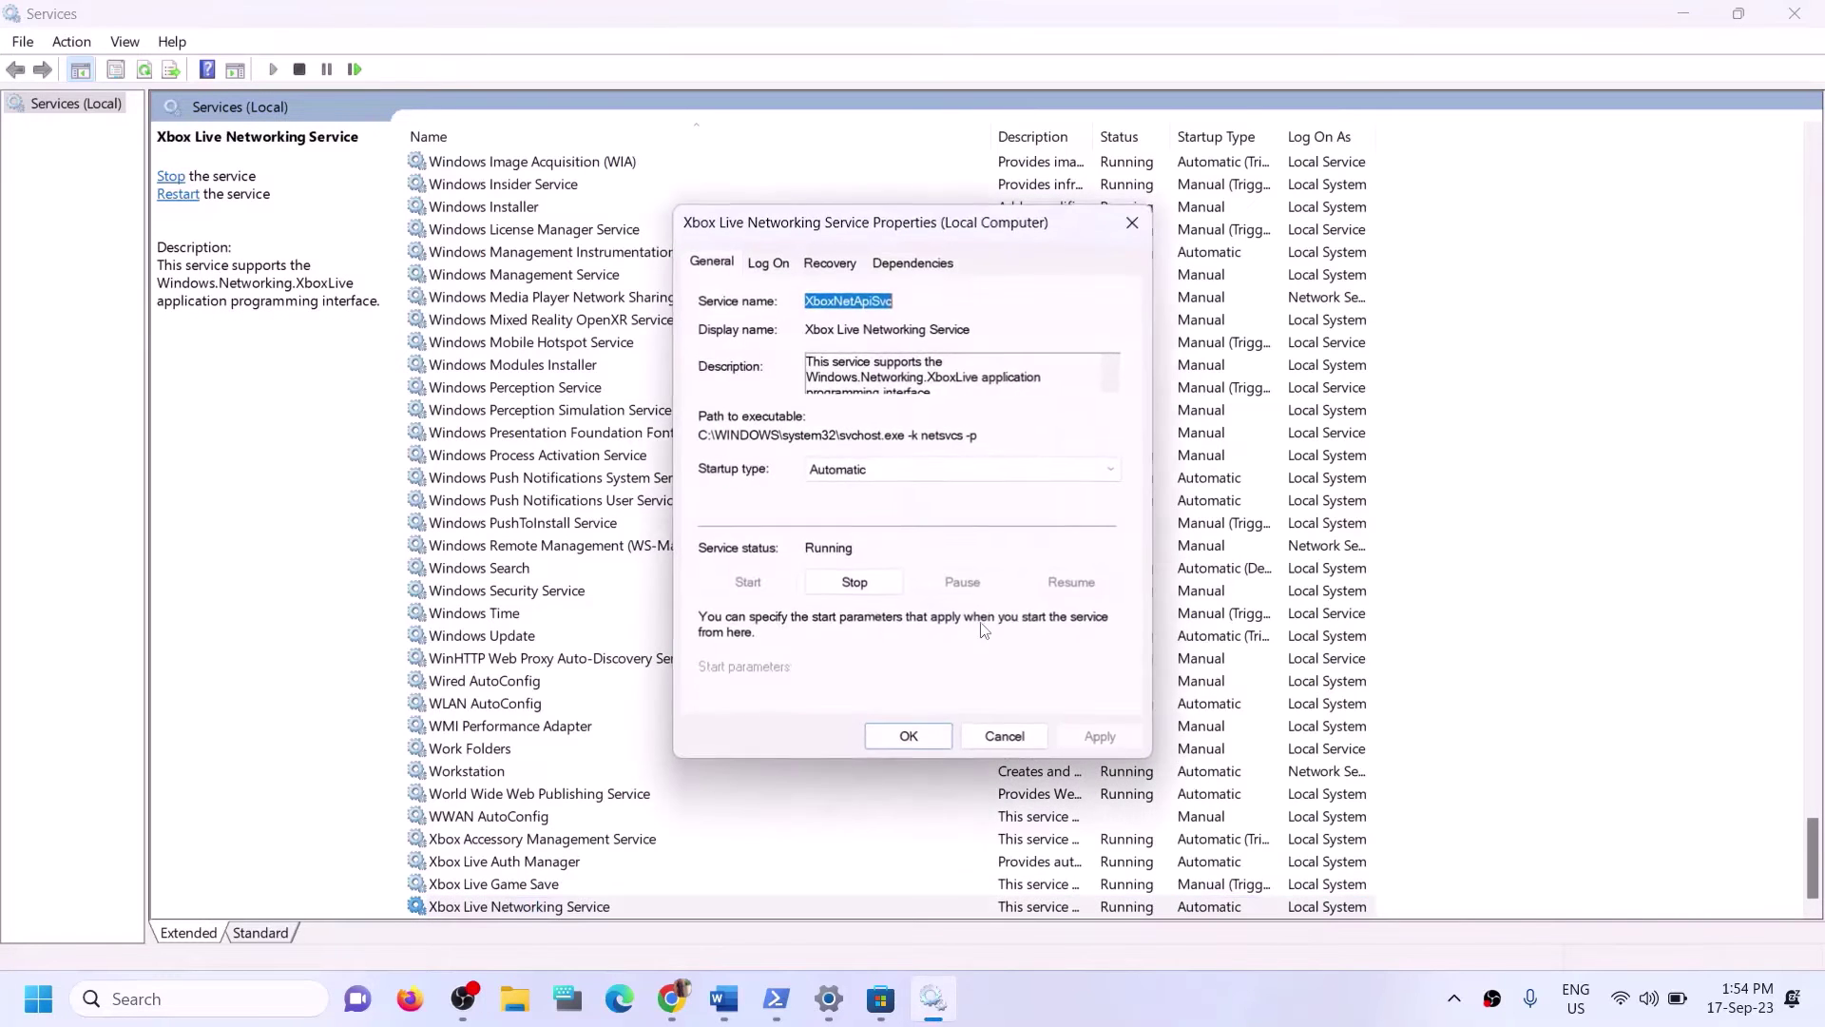
click(904, 470)
click(854, 506)
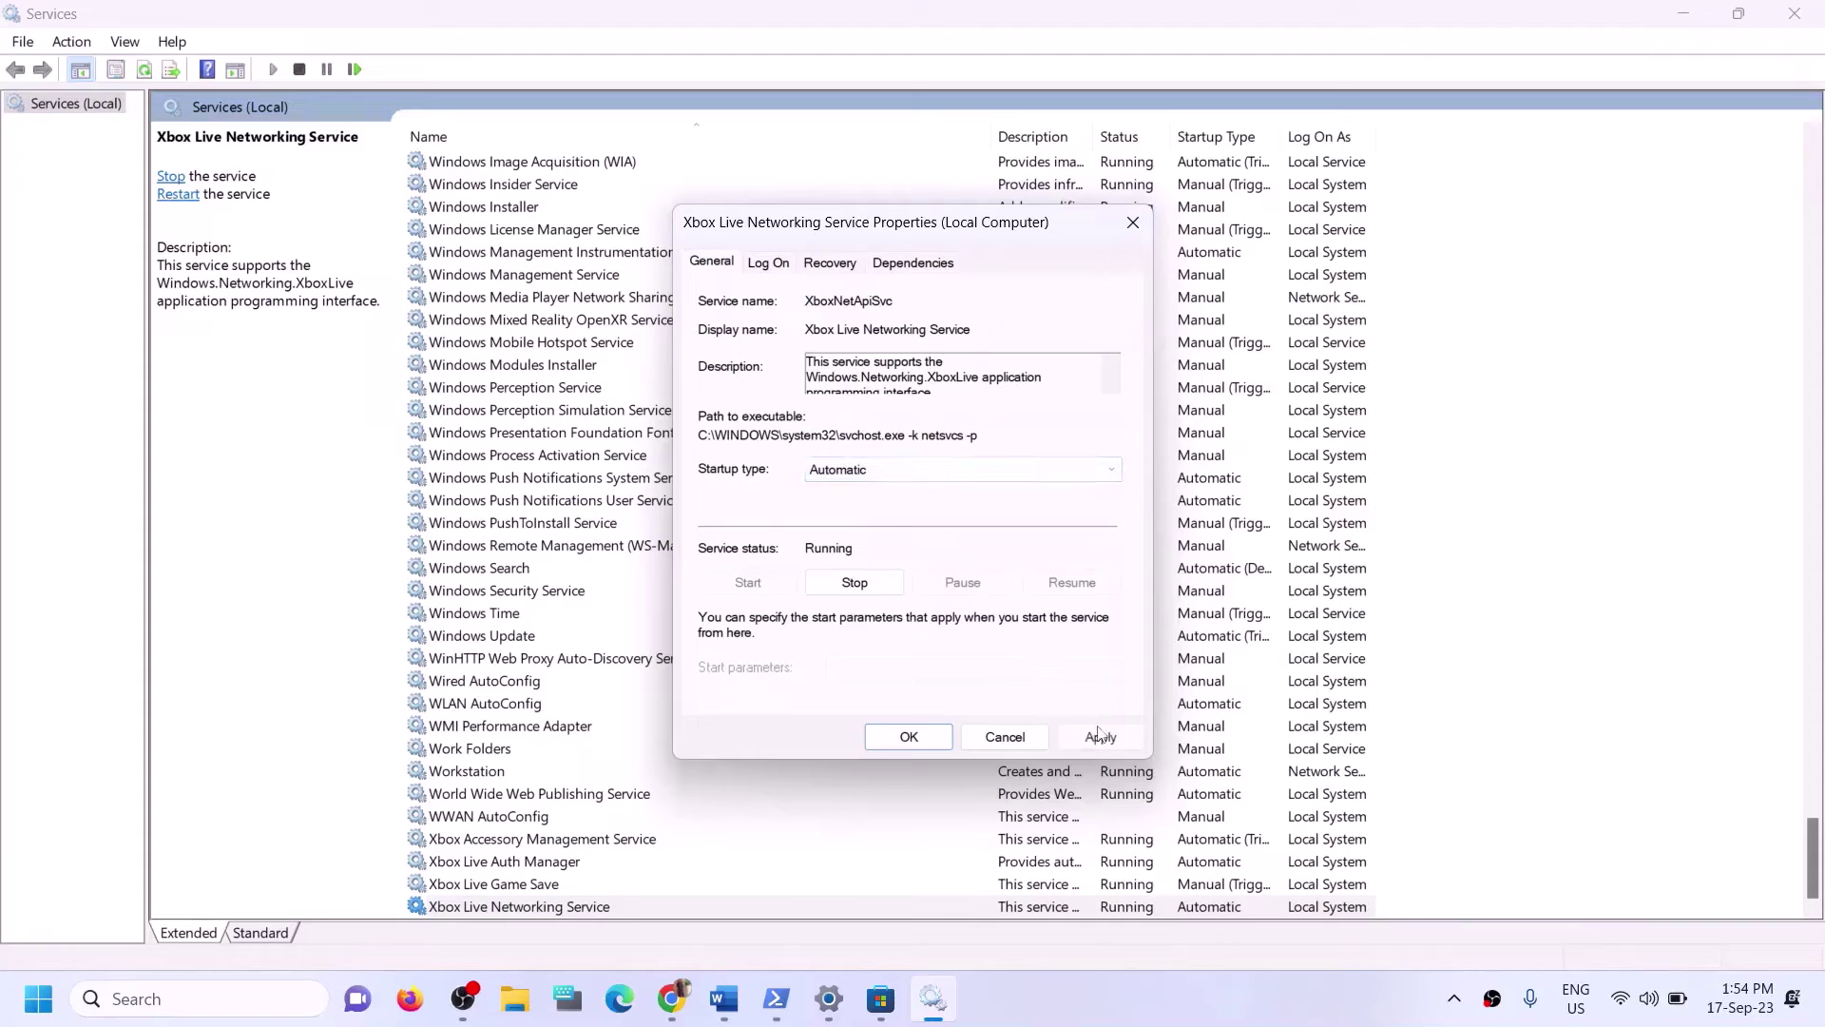
click(1100, 736)
click(905, 737)
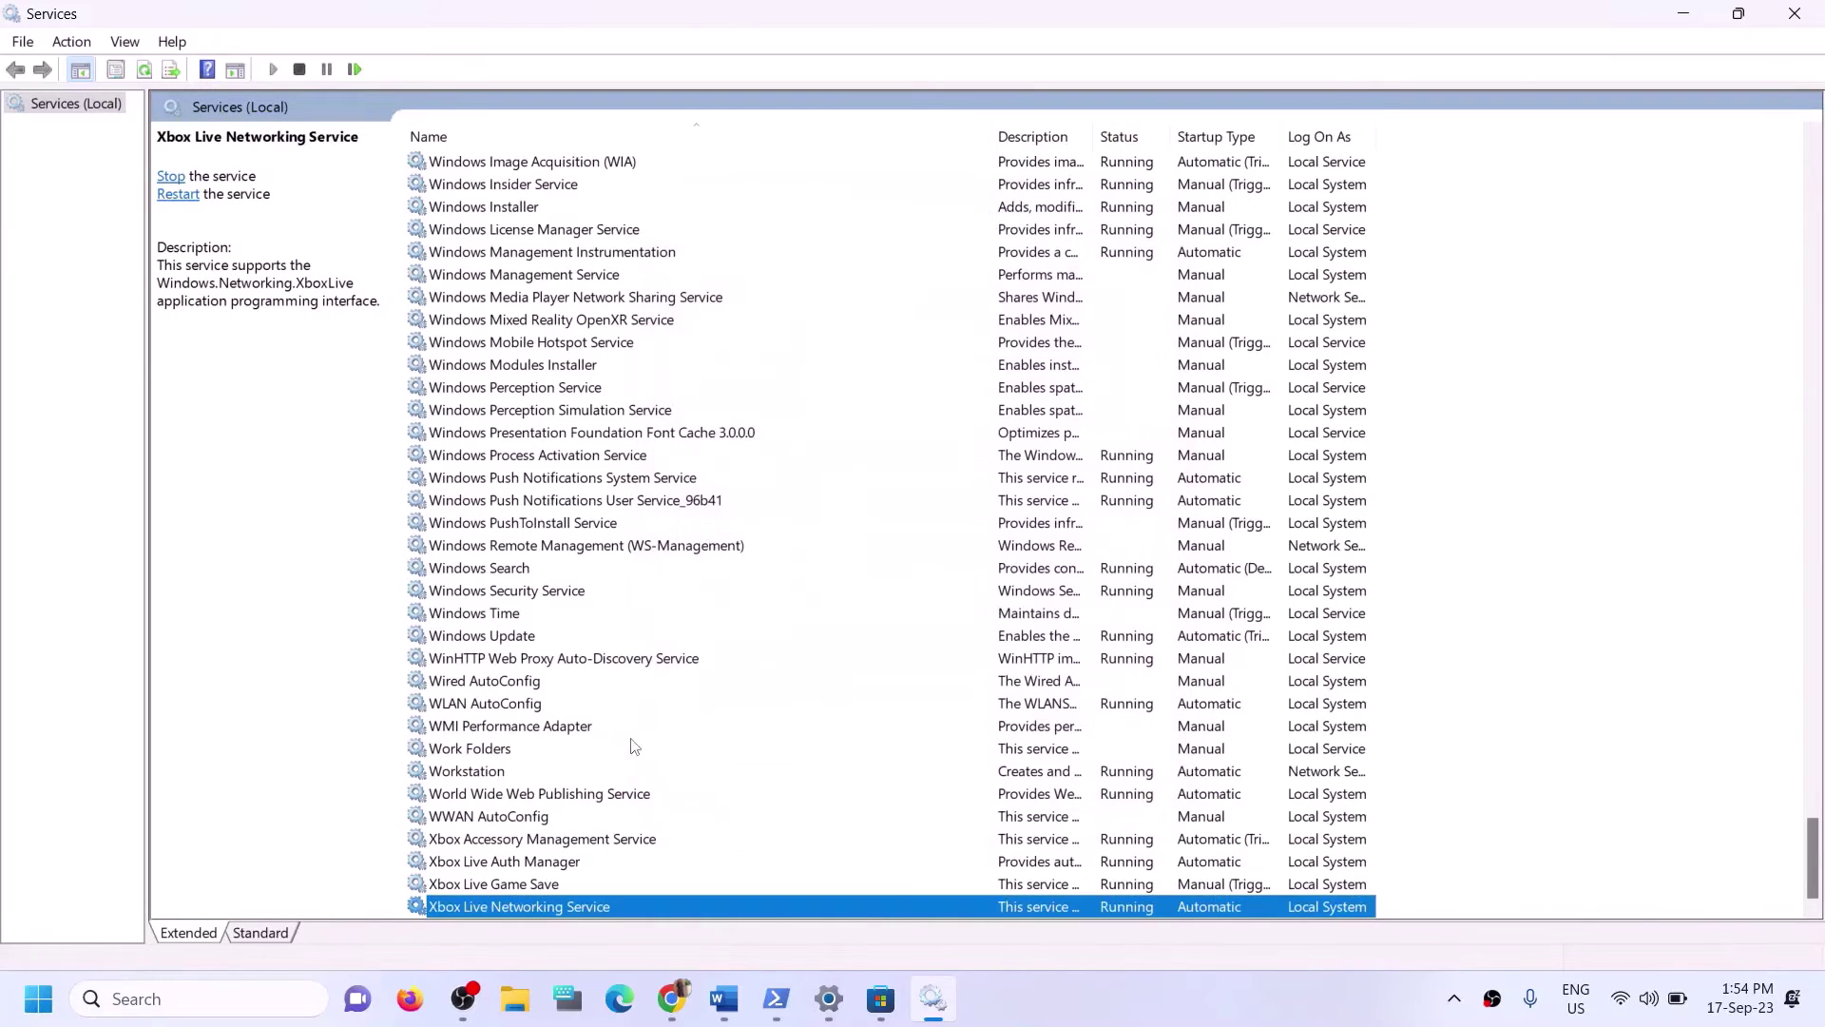
Confirm the Windows Update service stays on Automatic startup.
click(526, 638)
double_click(743, 637)
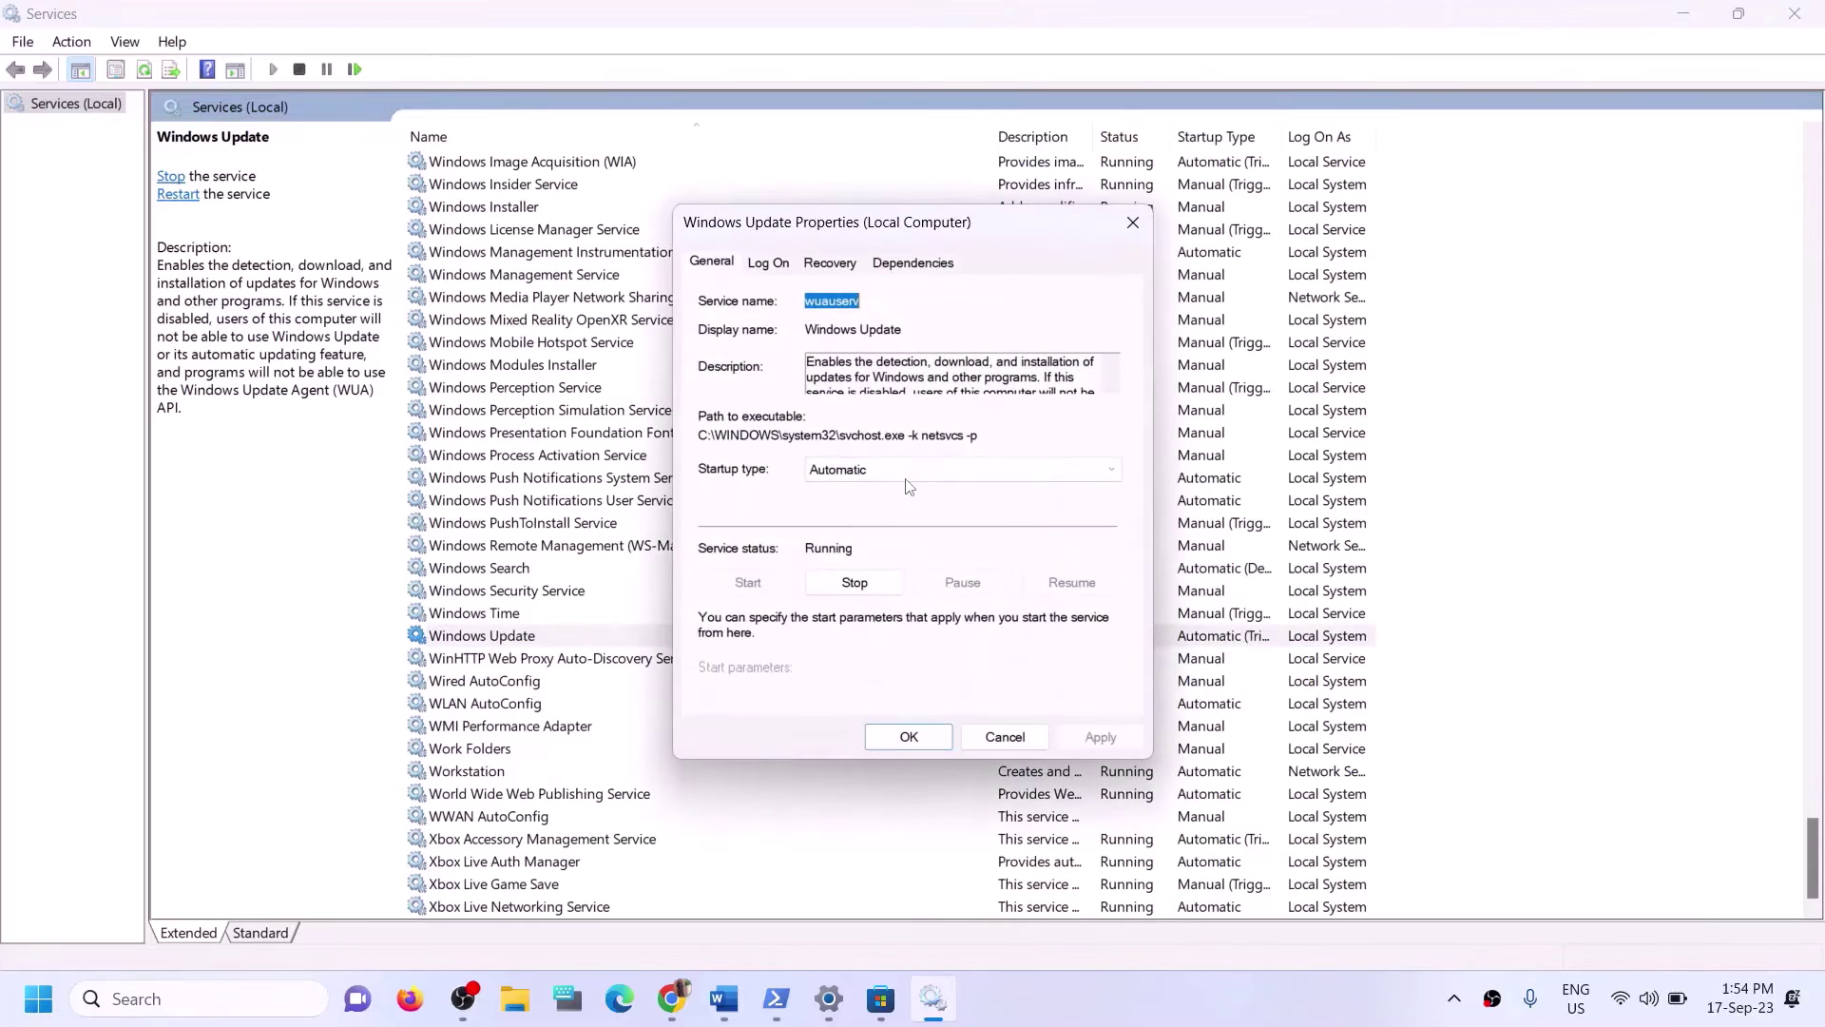
click(907, 470)
click(879, 506)
click(907, 736)
click(618, 502)
Locate the two Gaming Services entries under G in the services list.
key(g)
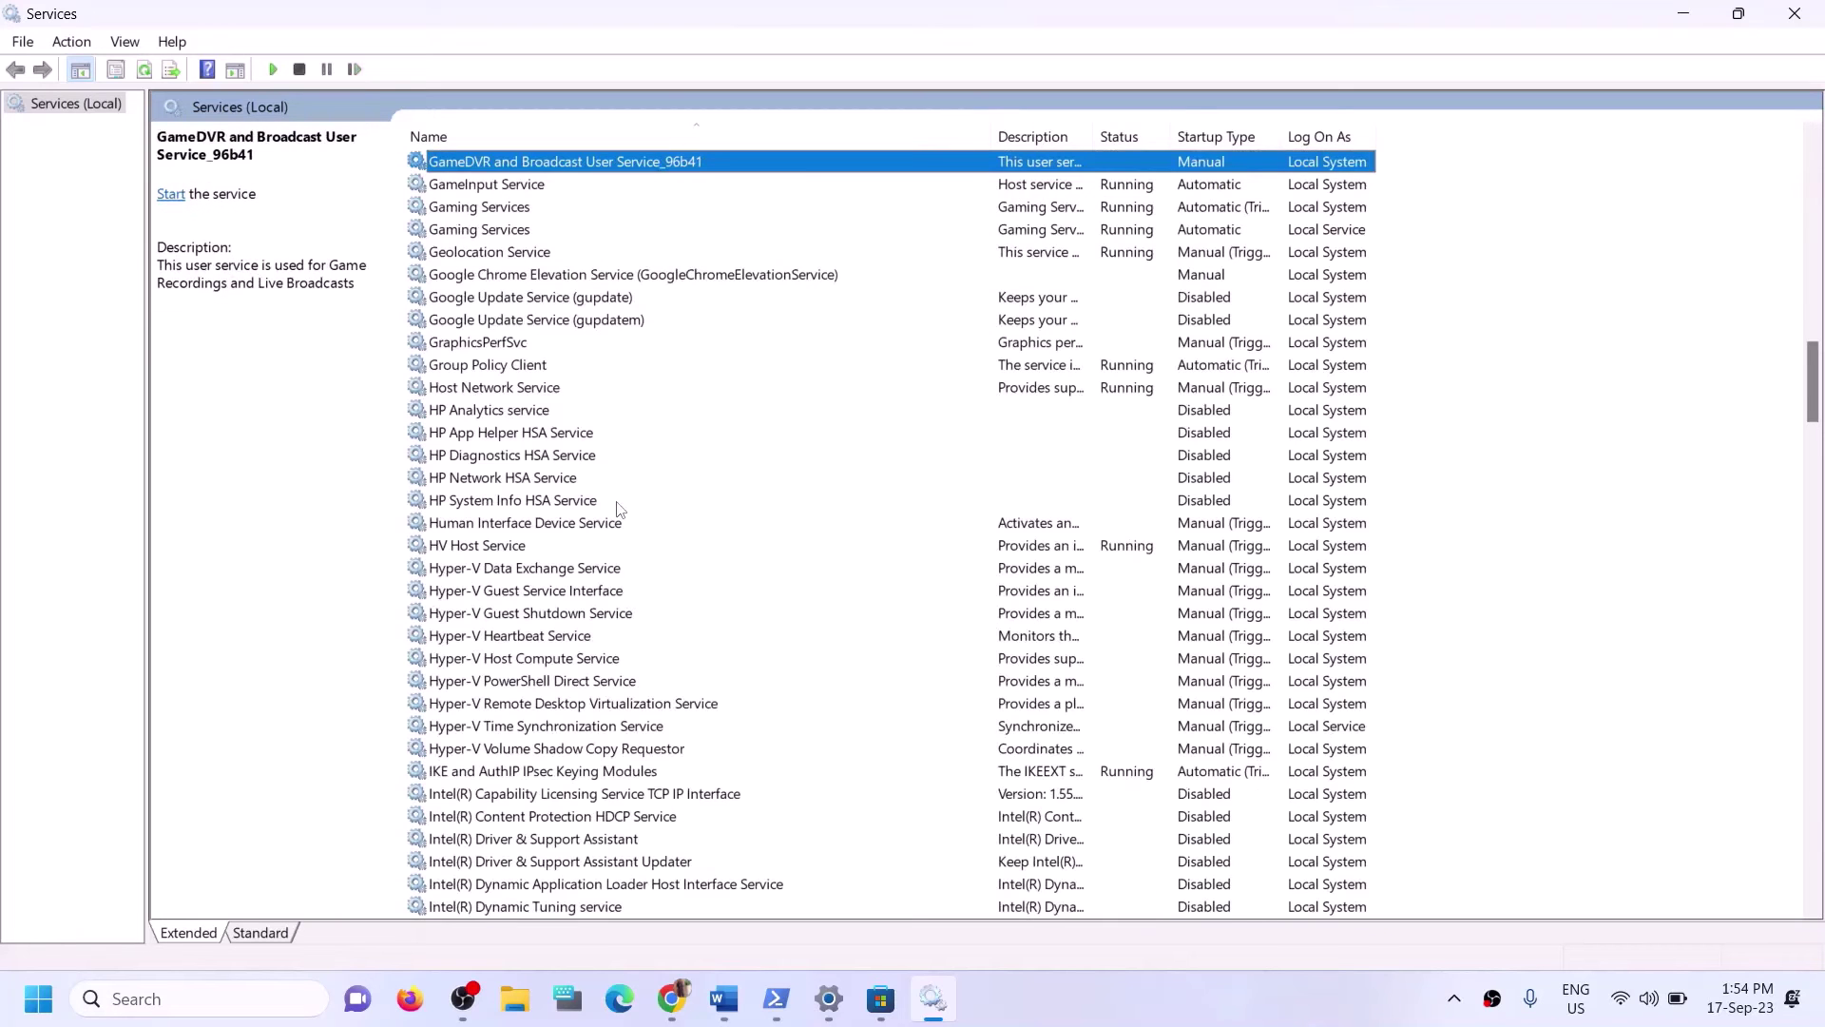
scroll(737, 504, up, 3)
click(1106, 414)
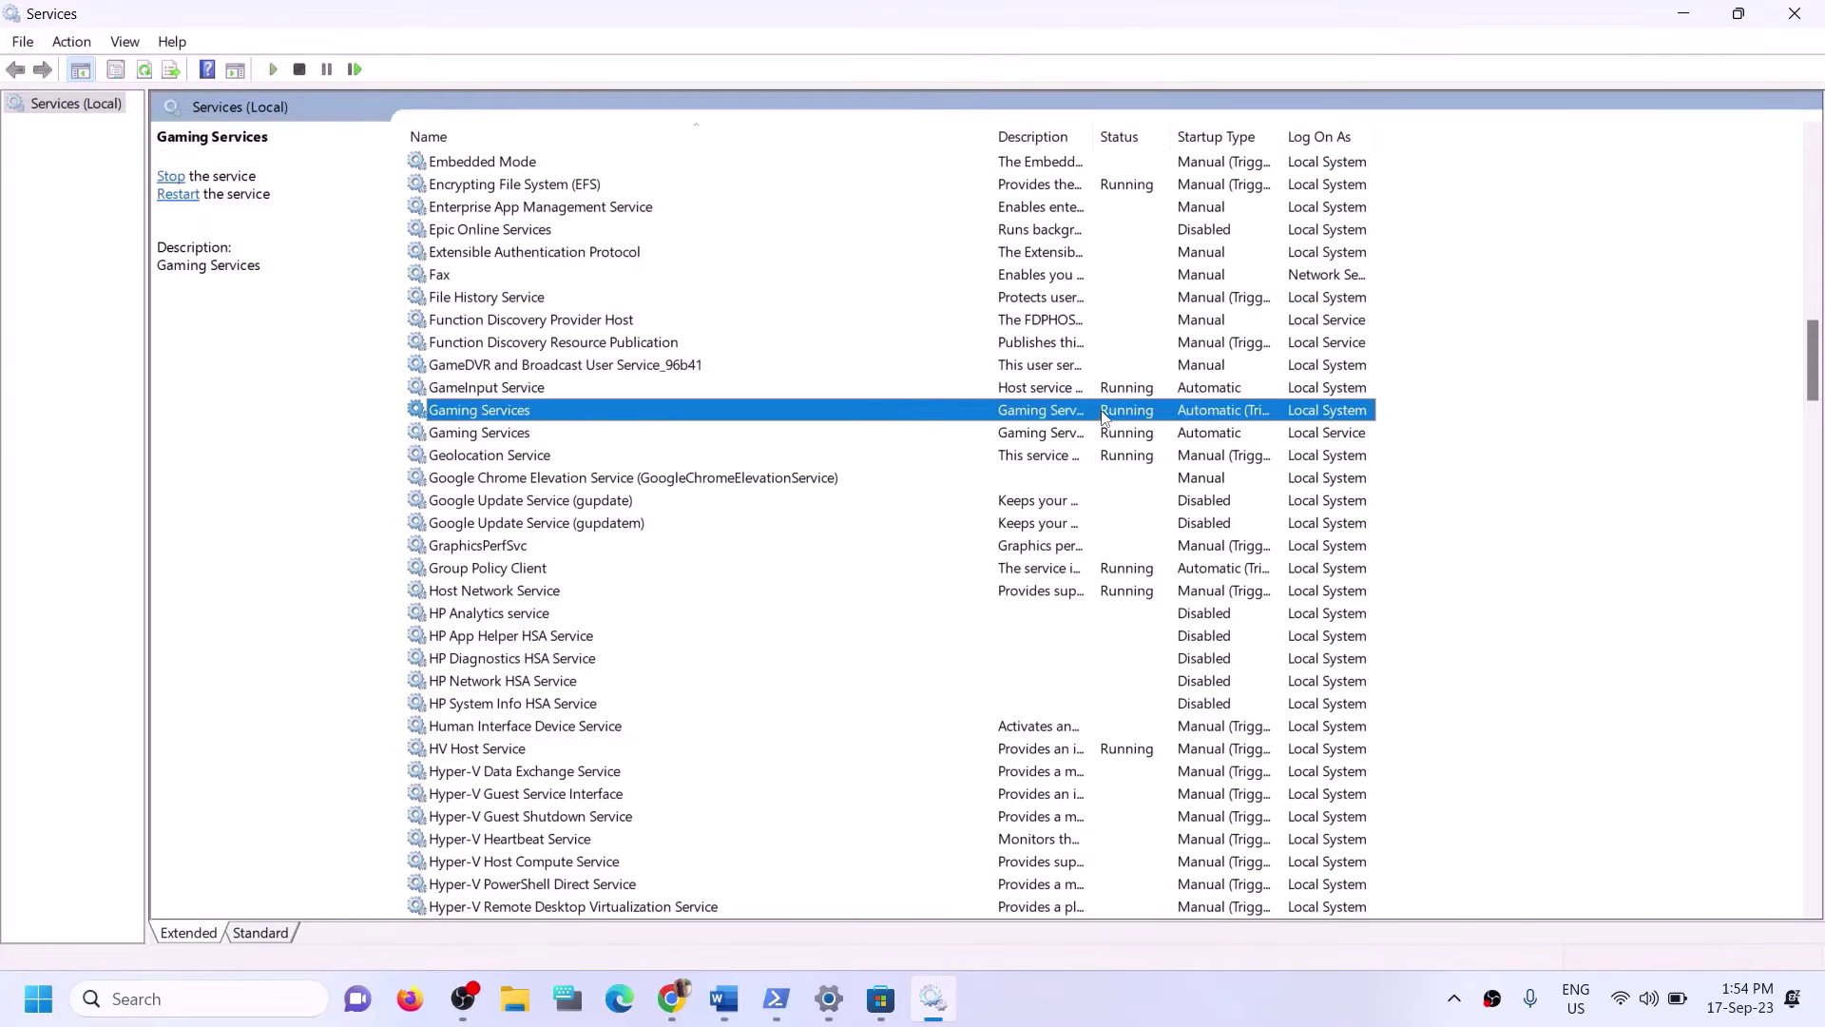
click(1104, 435)
click(1106, 416)
click(1119, 435)
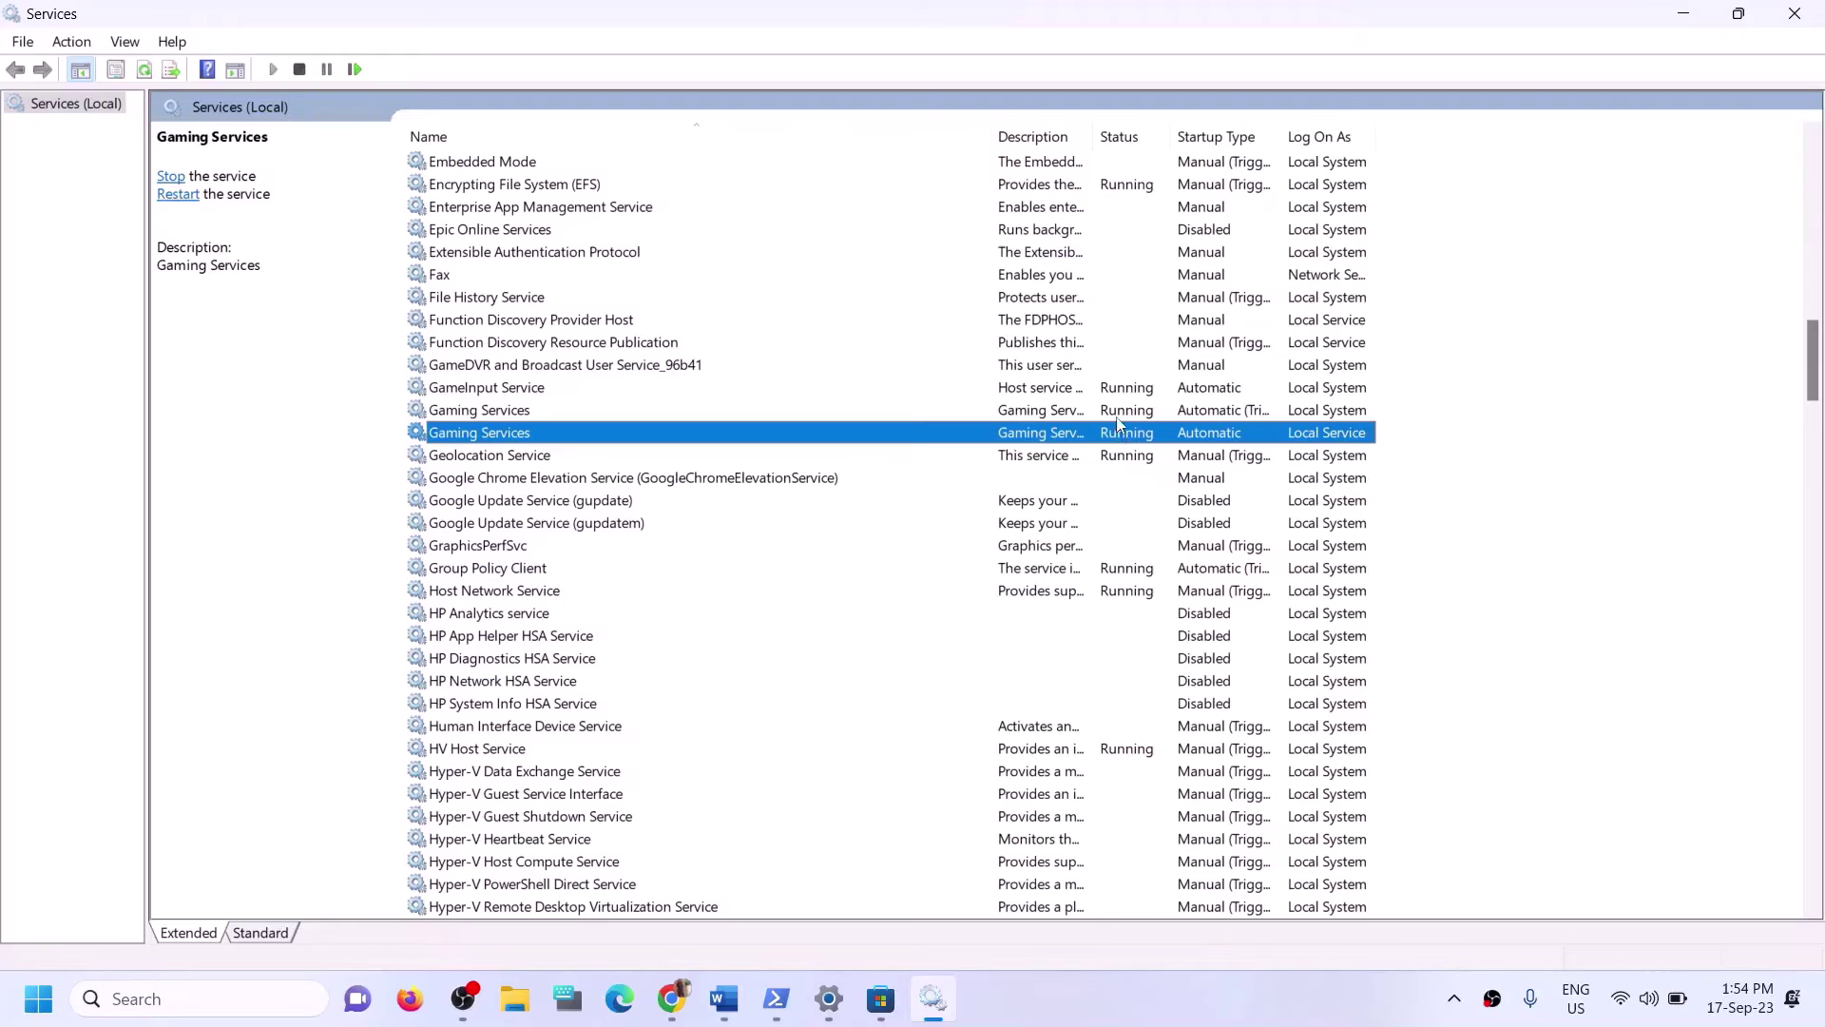
click(1117, 419)
click(1112, 435)
click(1113, 414)
right_click(1112, 411)
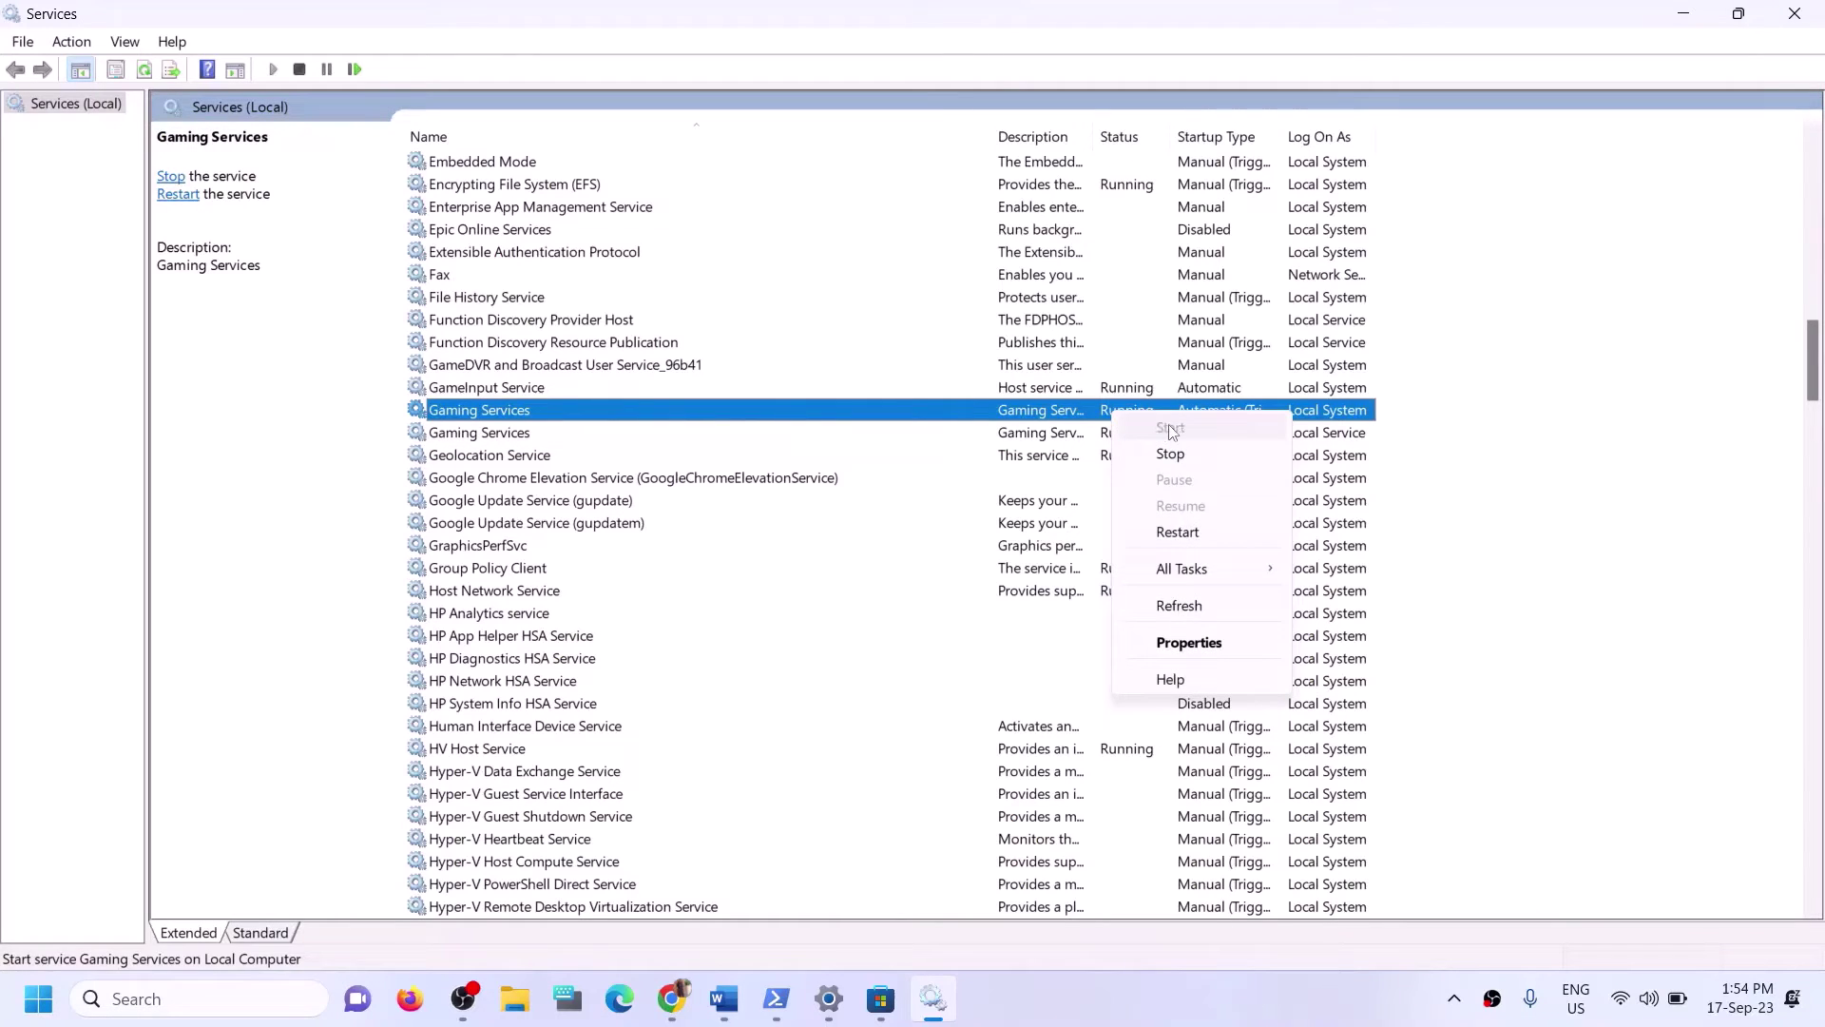
click(1012, 418)
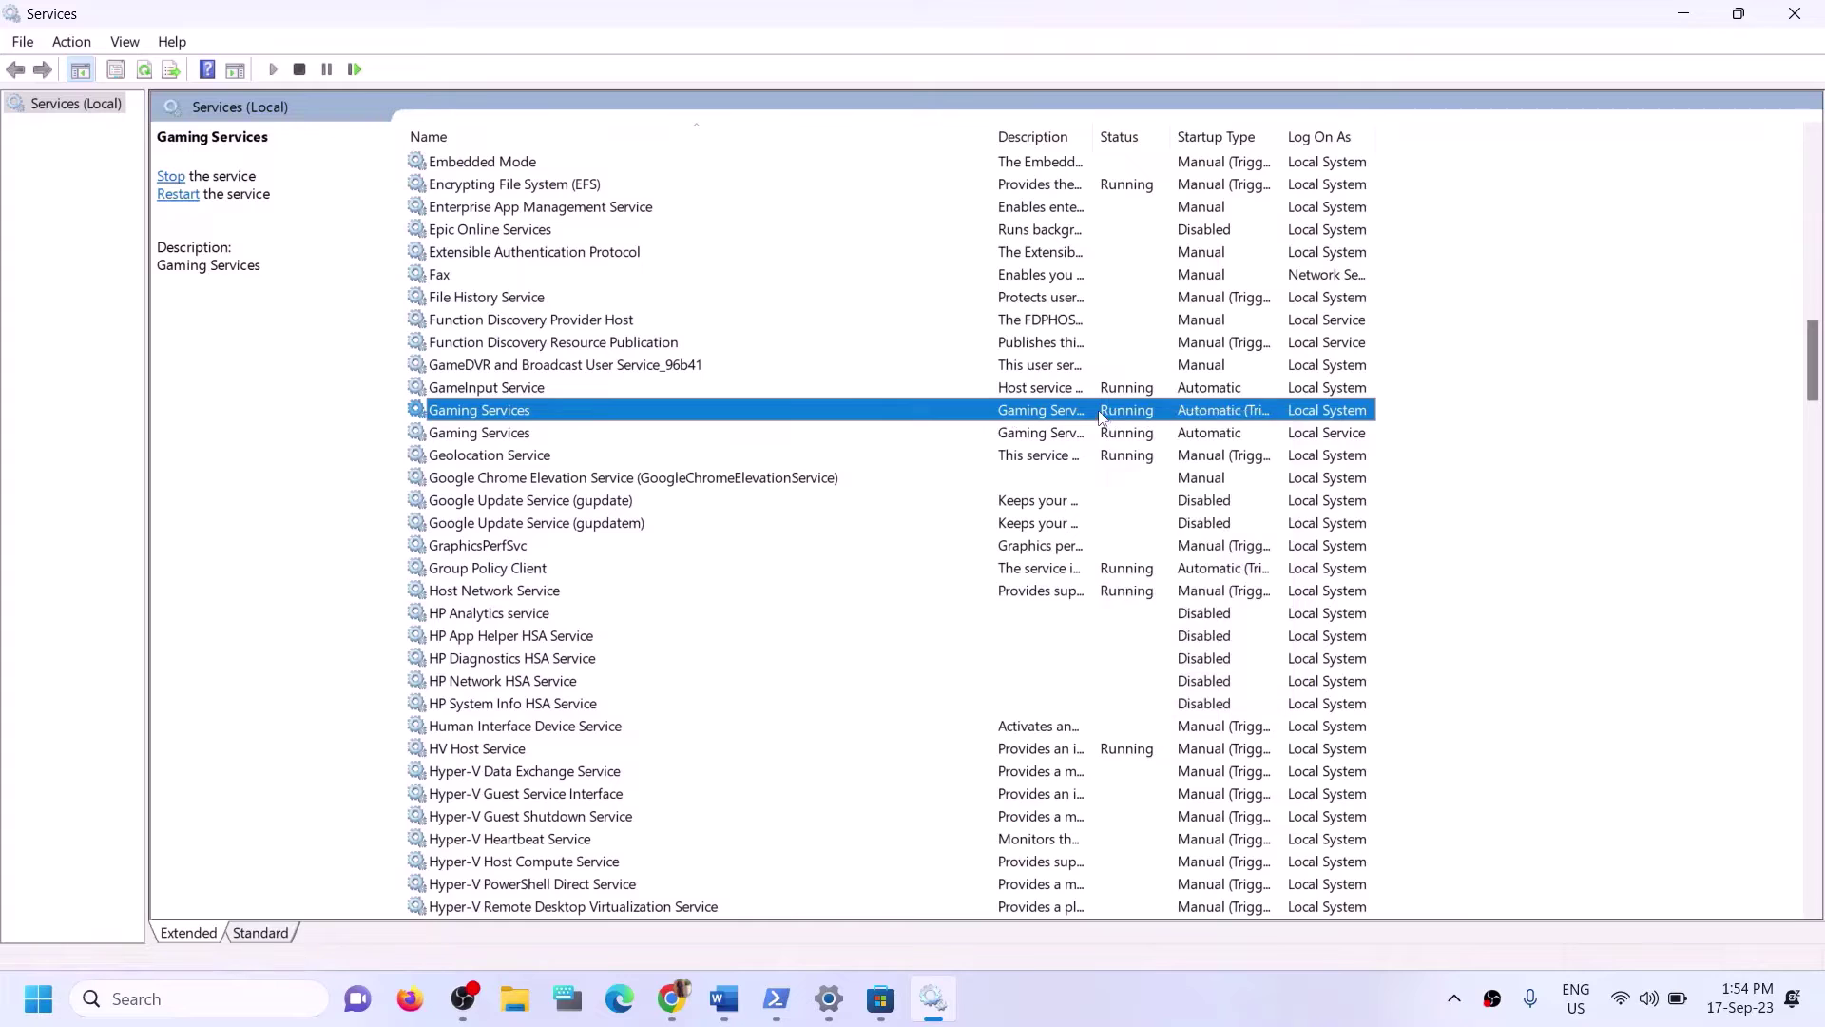
Stop both Gaming Services entries.
click(1143, 435)
click(1138, 418)
right_click(1123, 412)
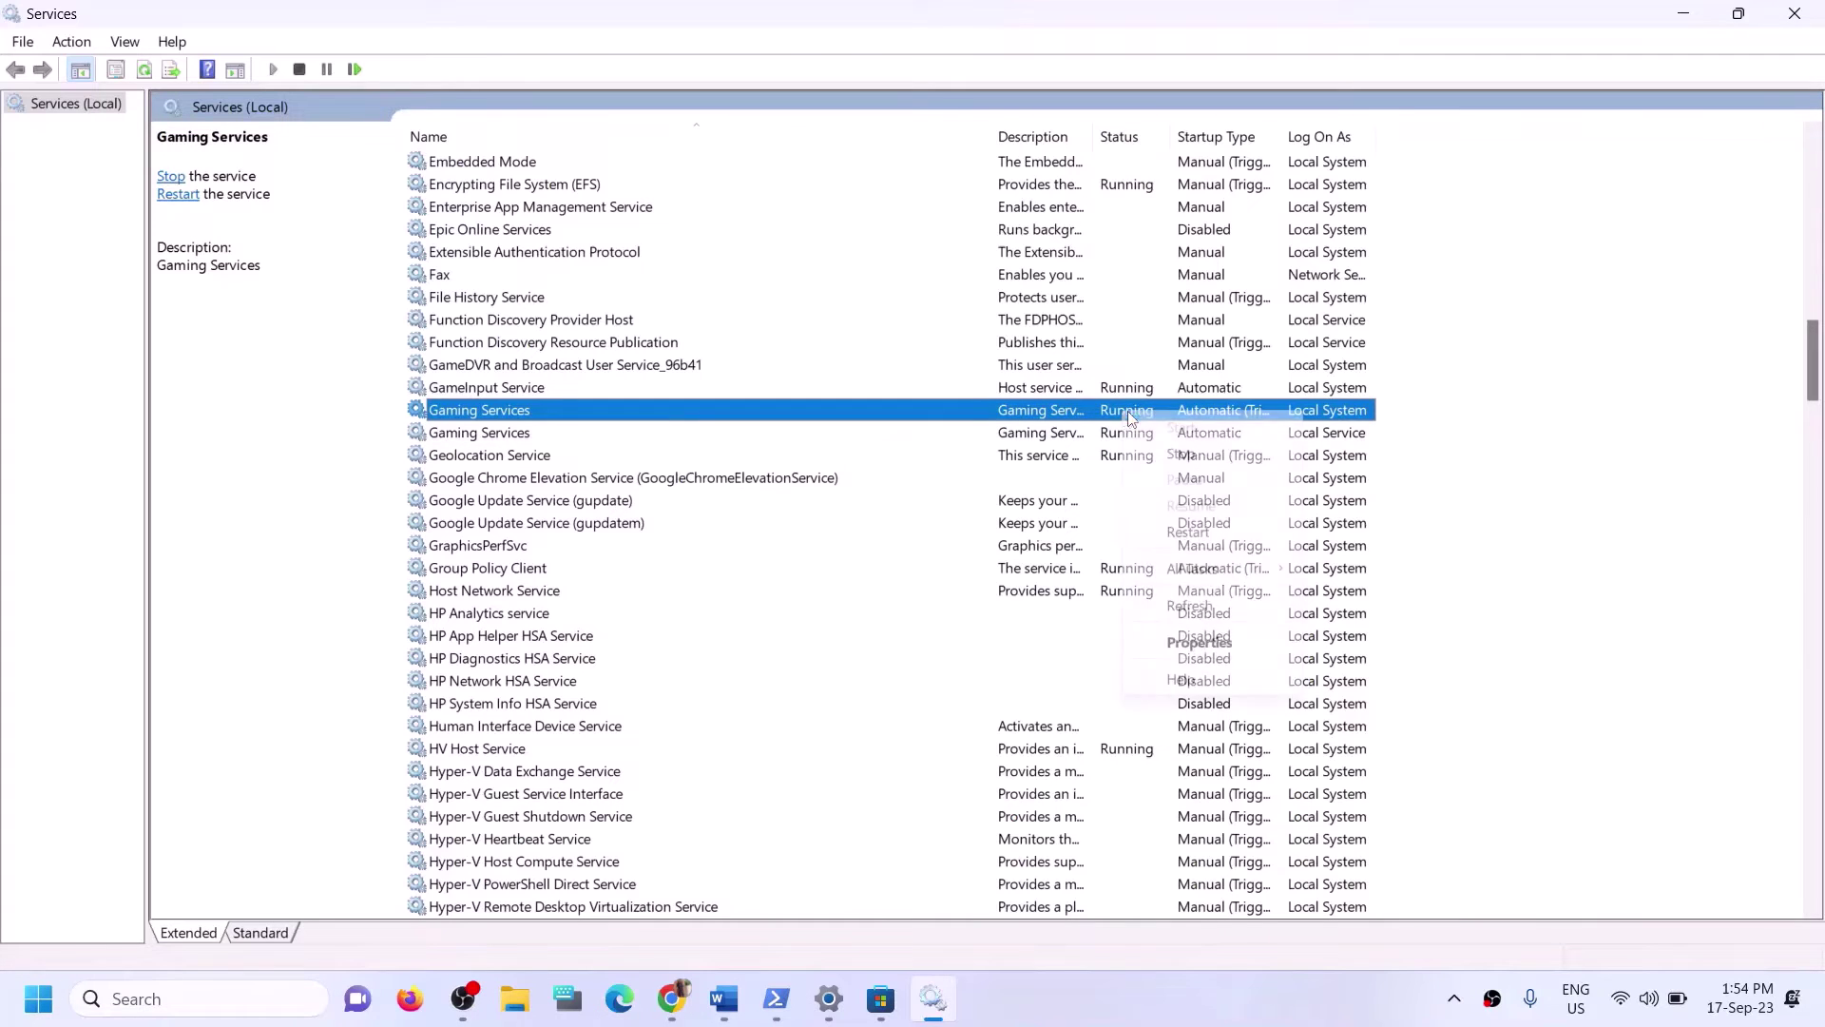
click(1179, 455)
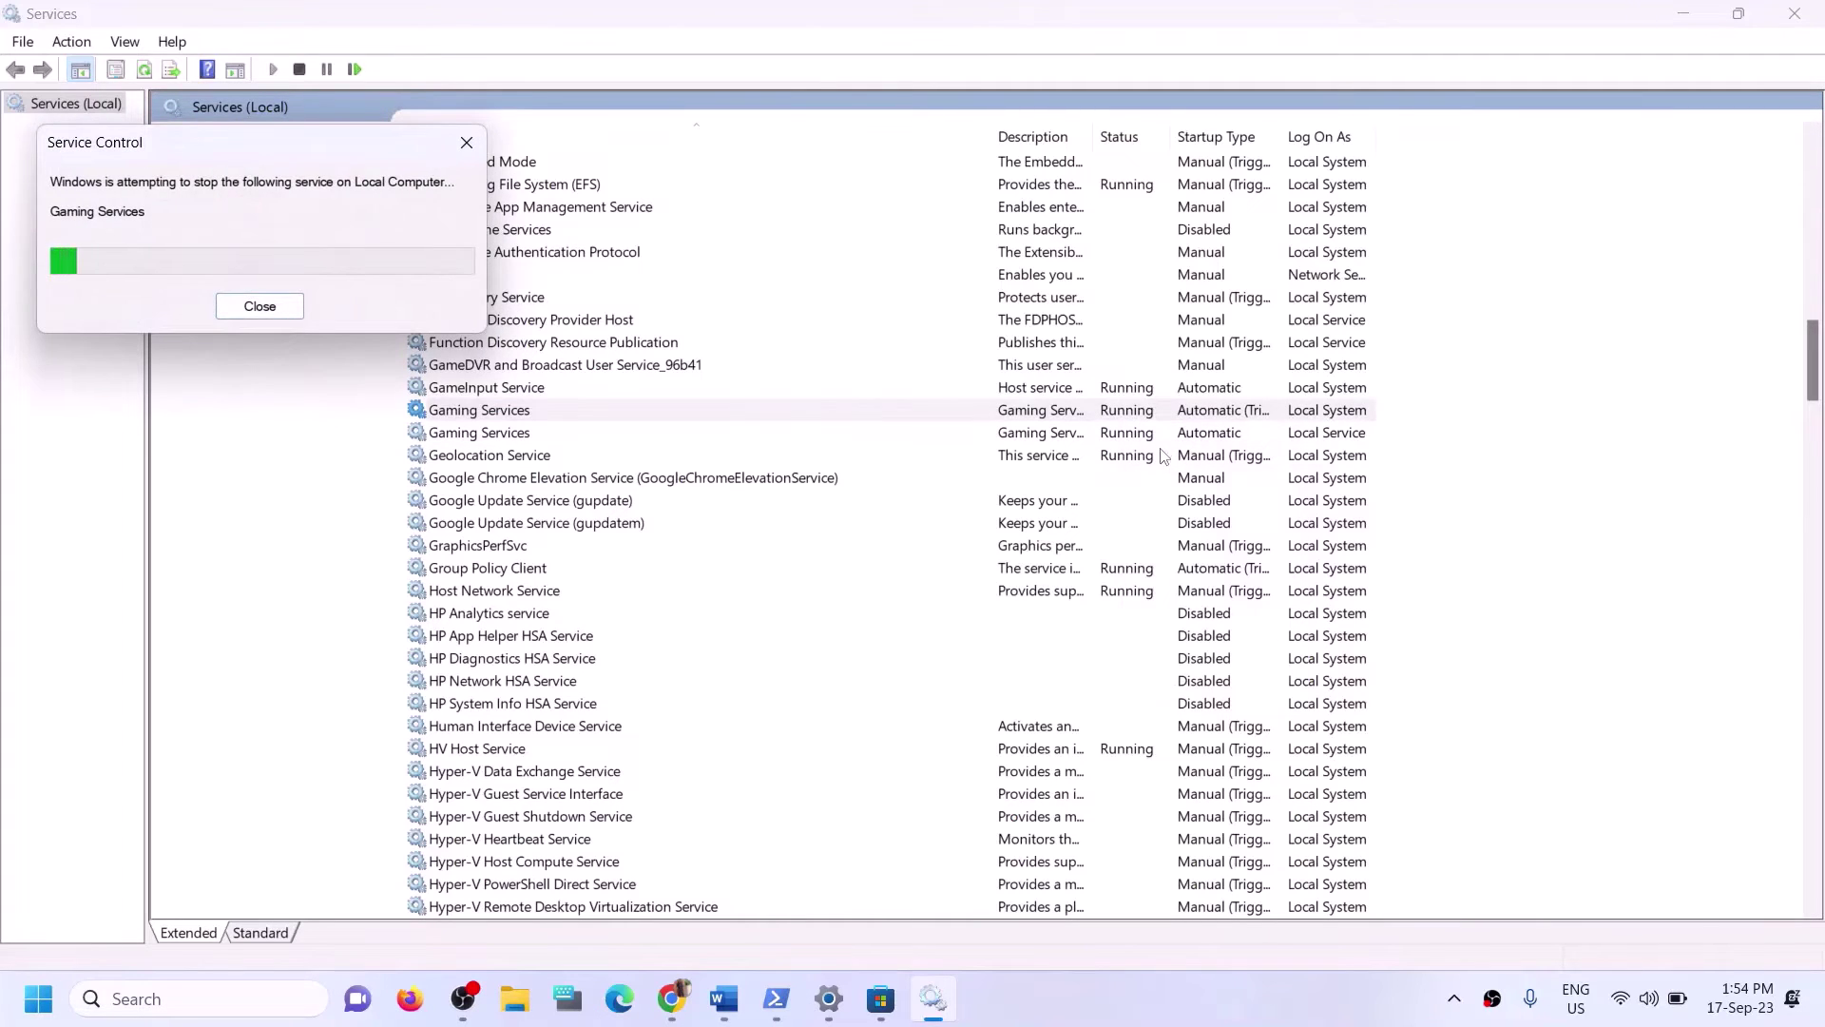
click(1064, 437)
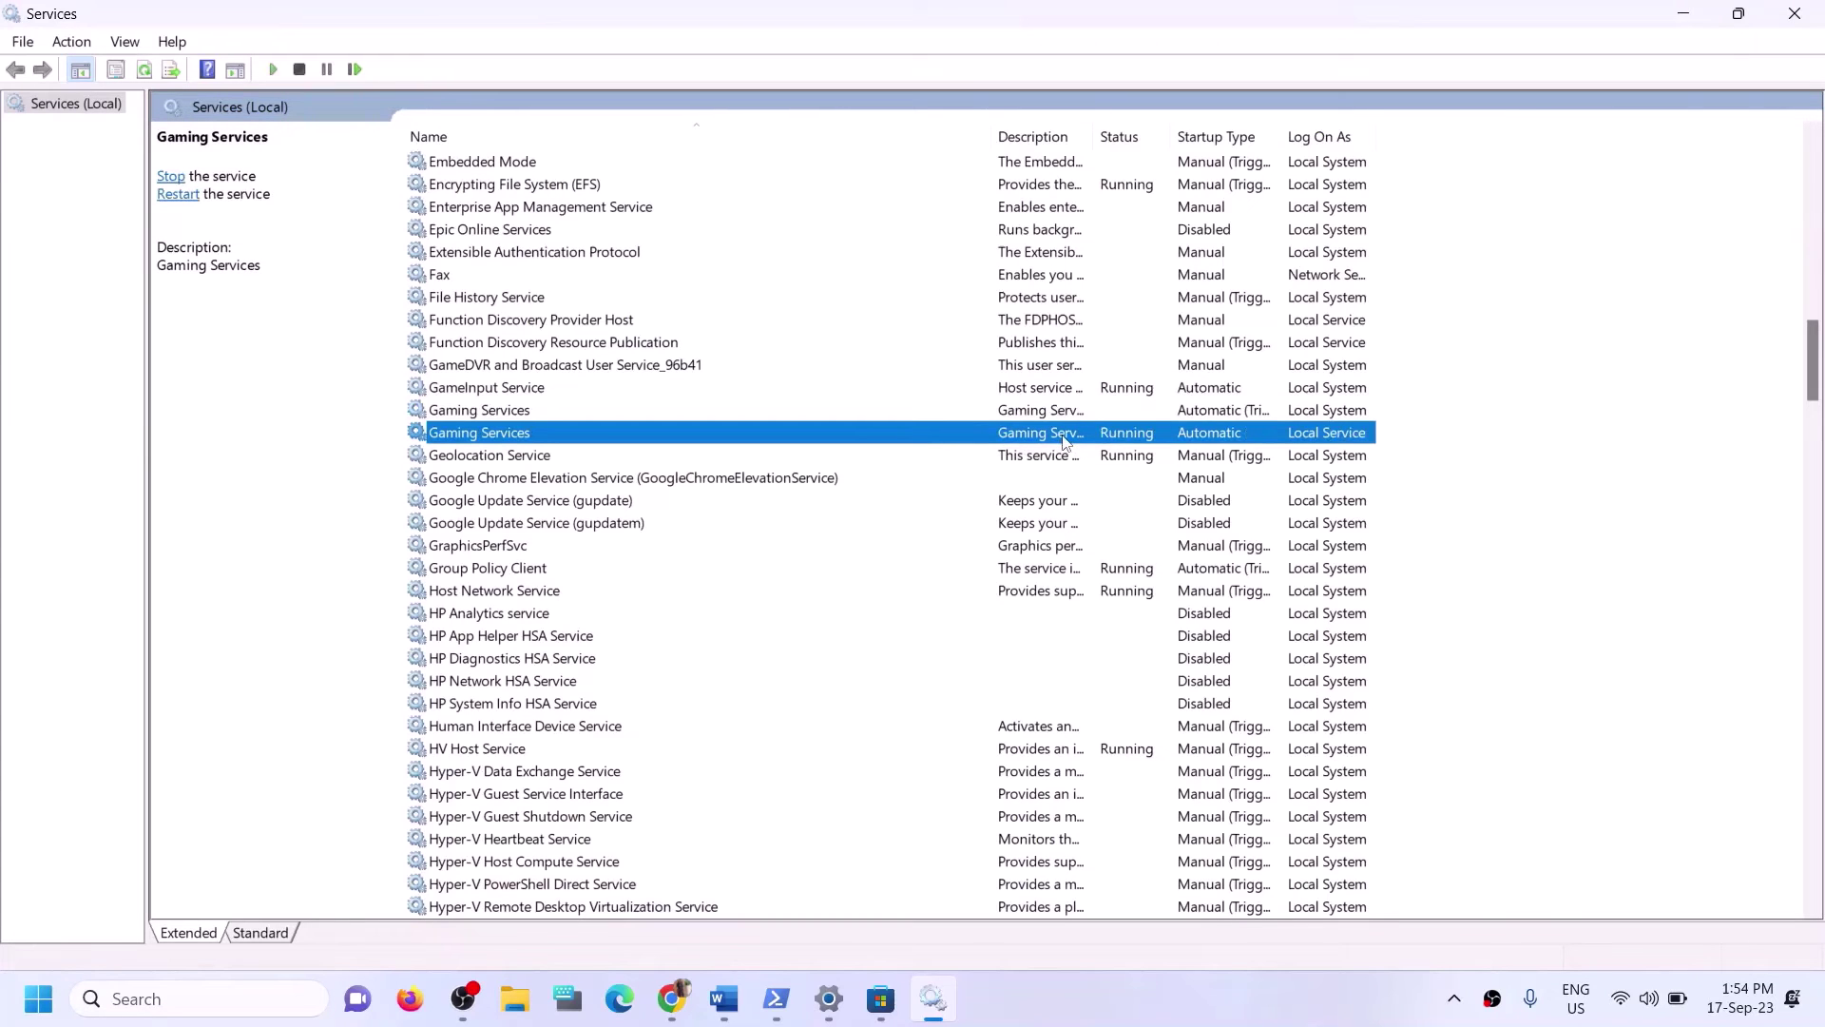
right_click(1064, 439)
click(1146, 474)
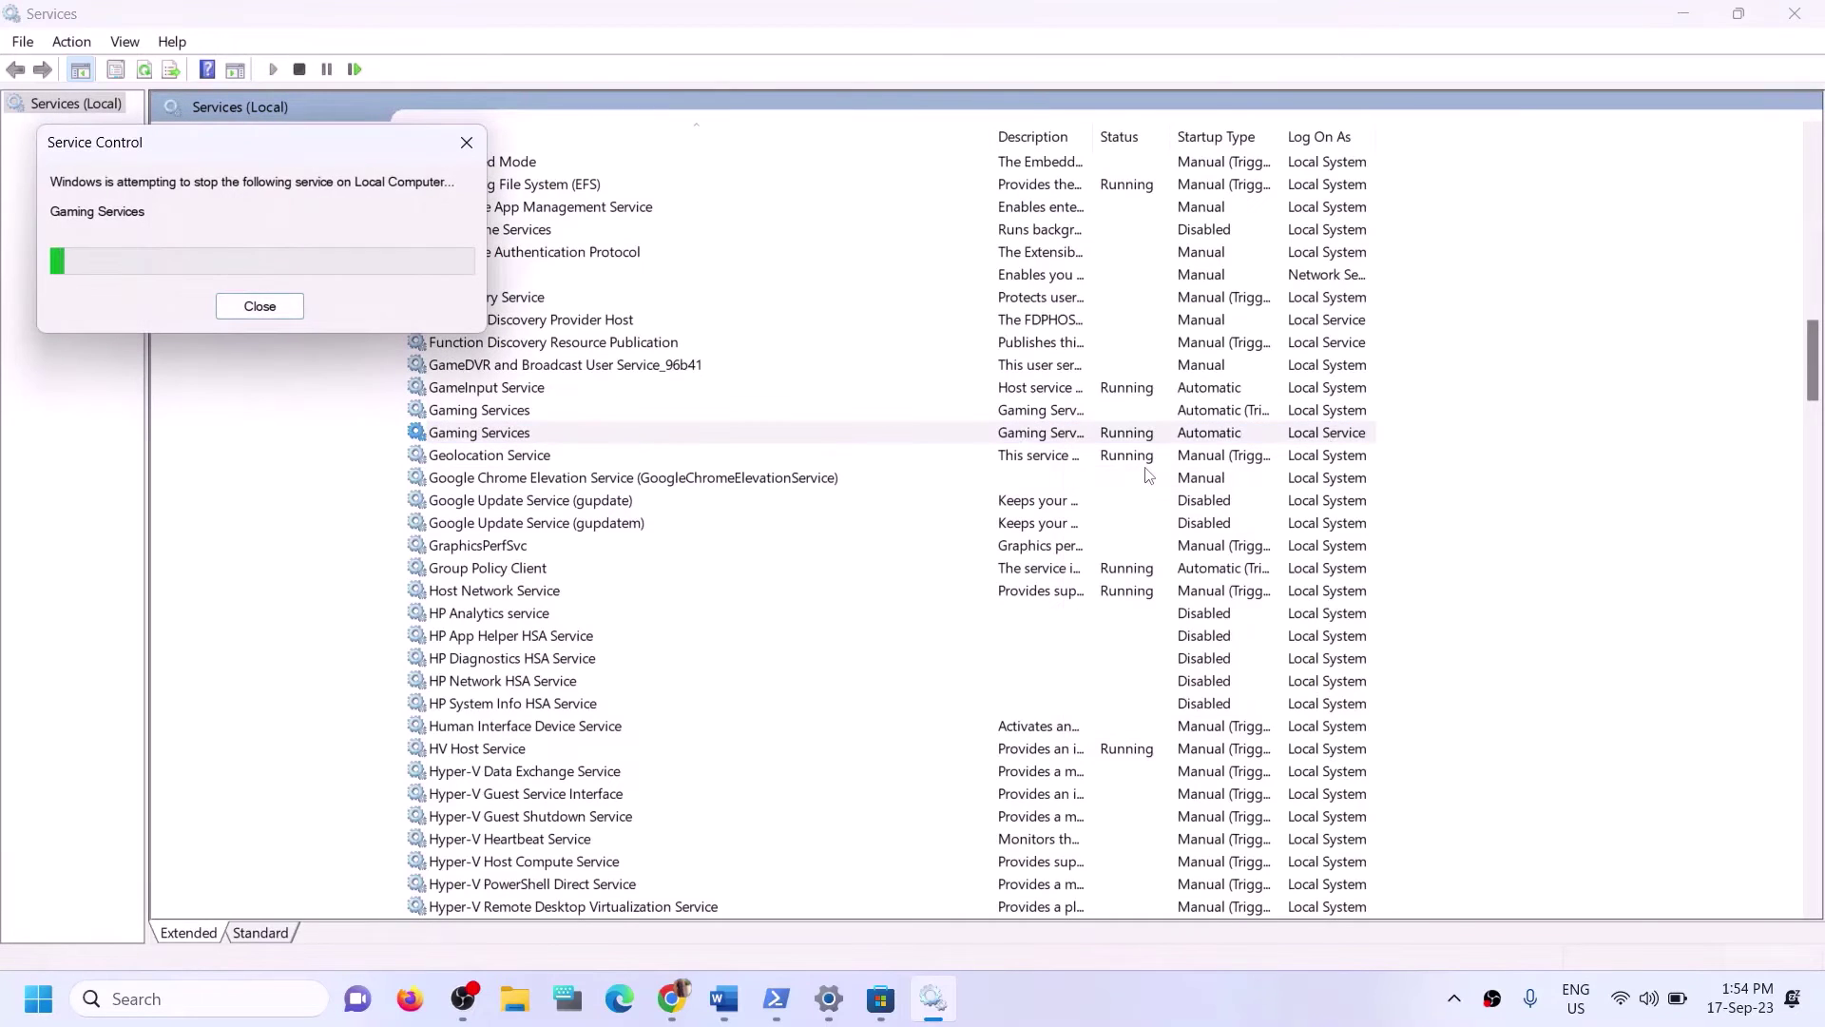
Start both Gaming Services entries again.
click(1041, 417)
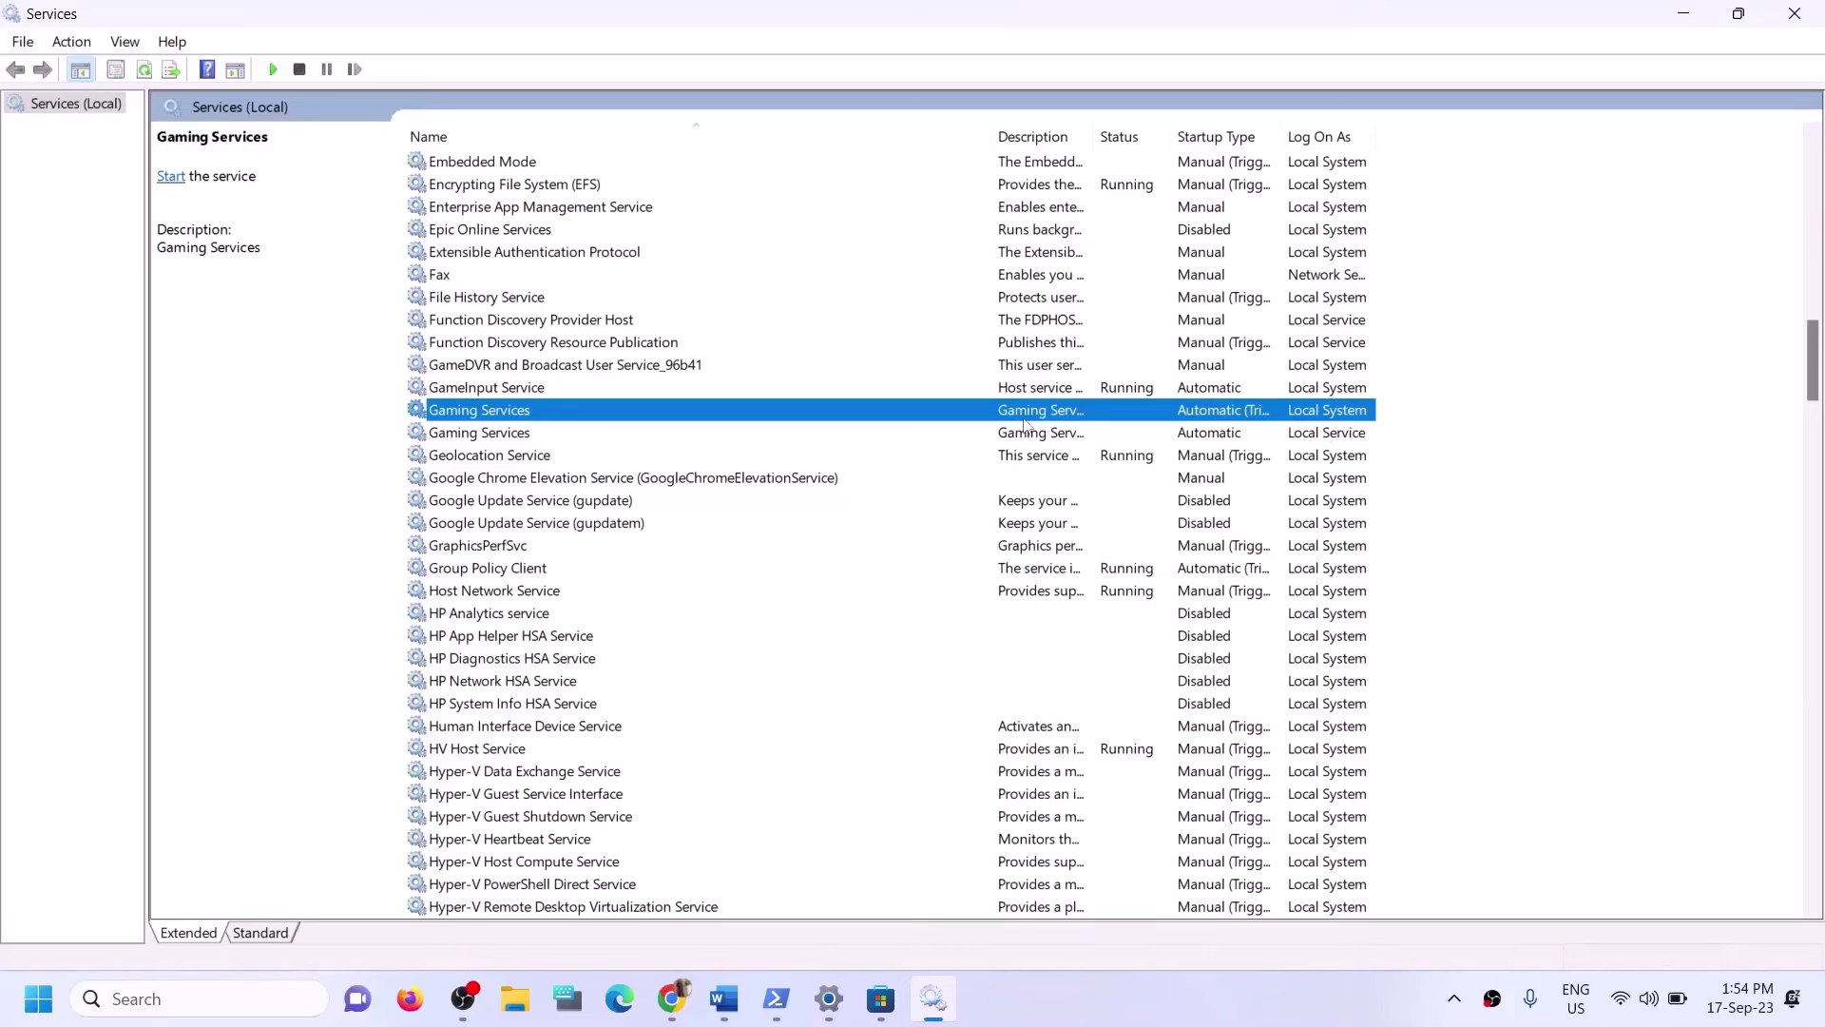
right_click(1041, 416)
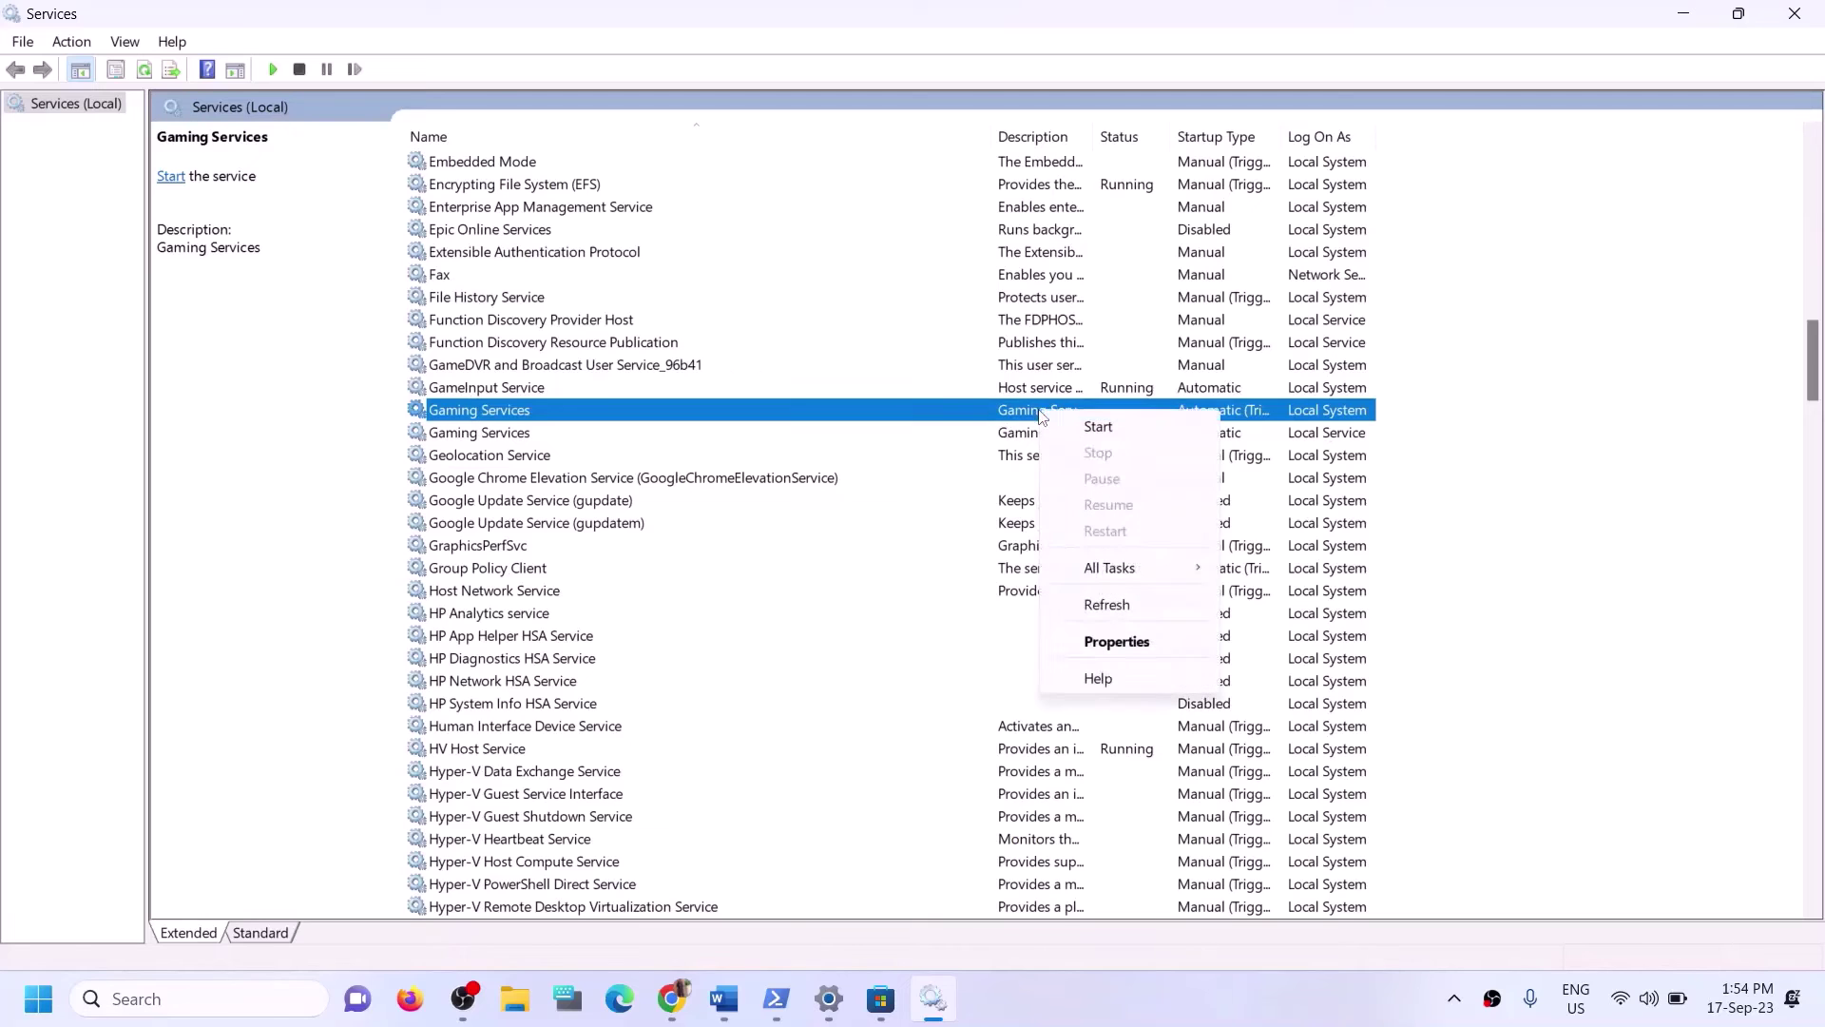
click(511, 439)
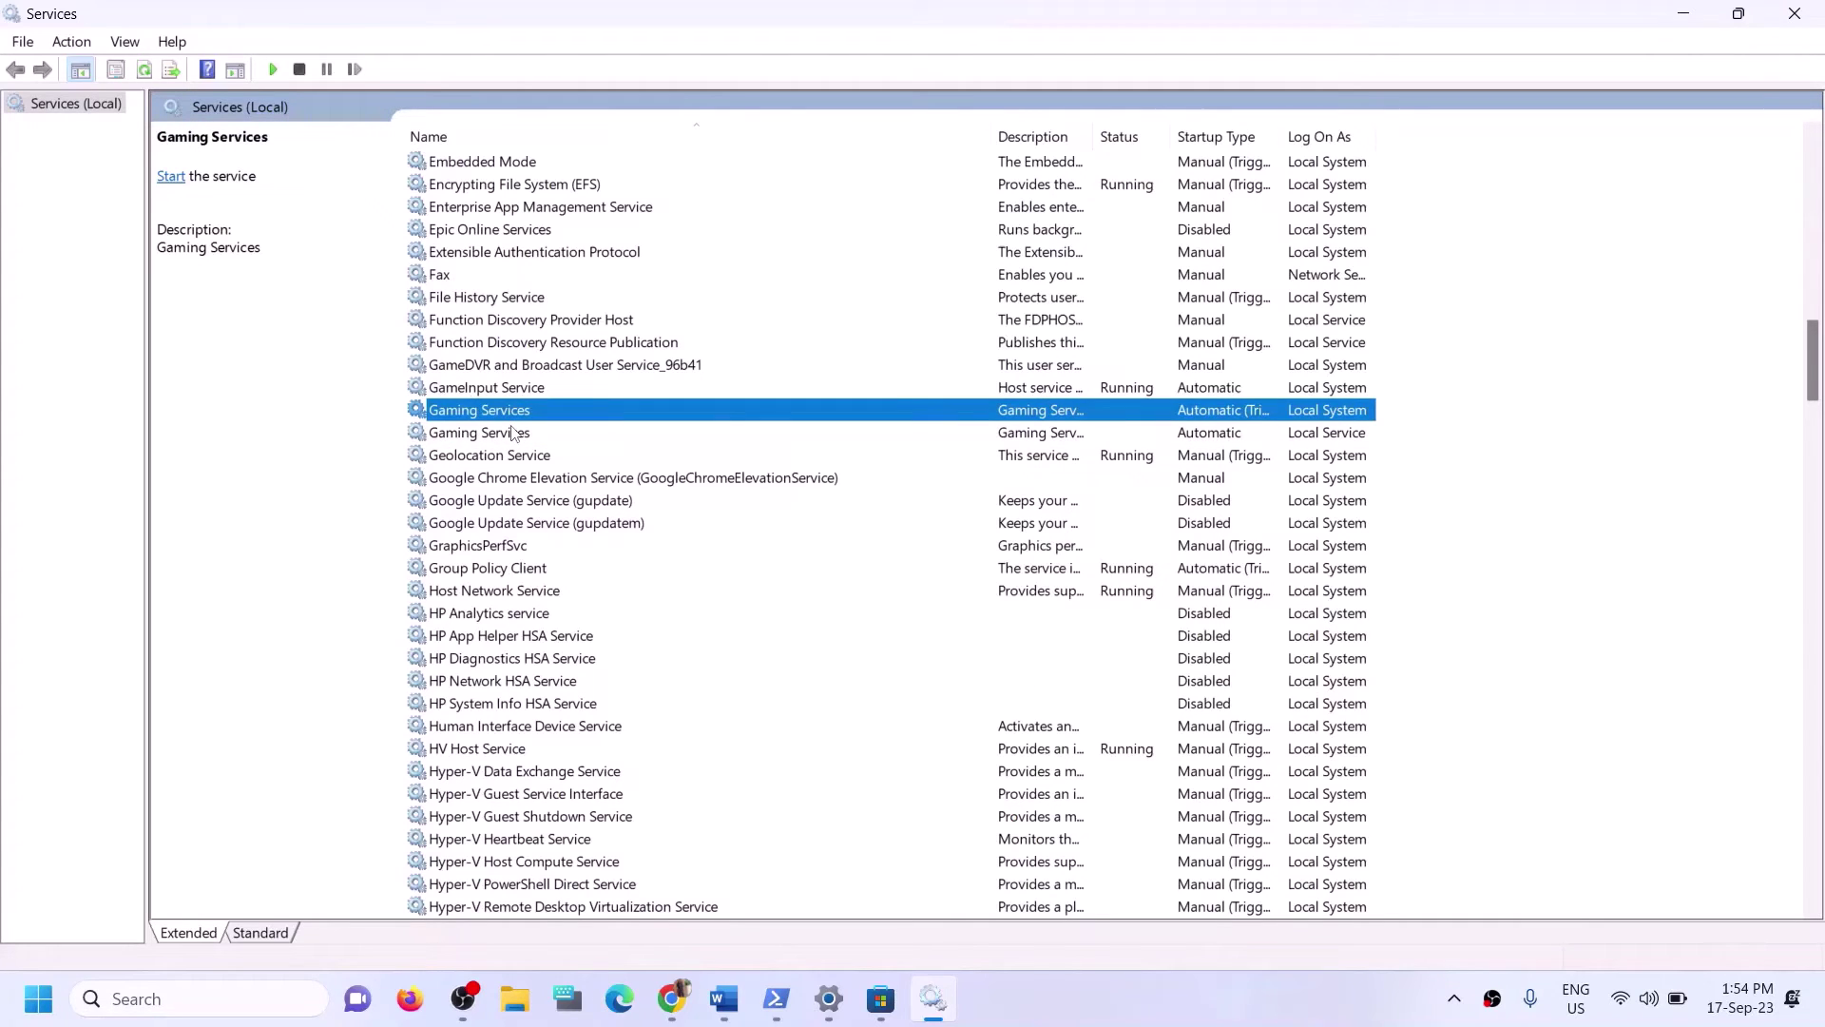
click(510, 435)
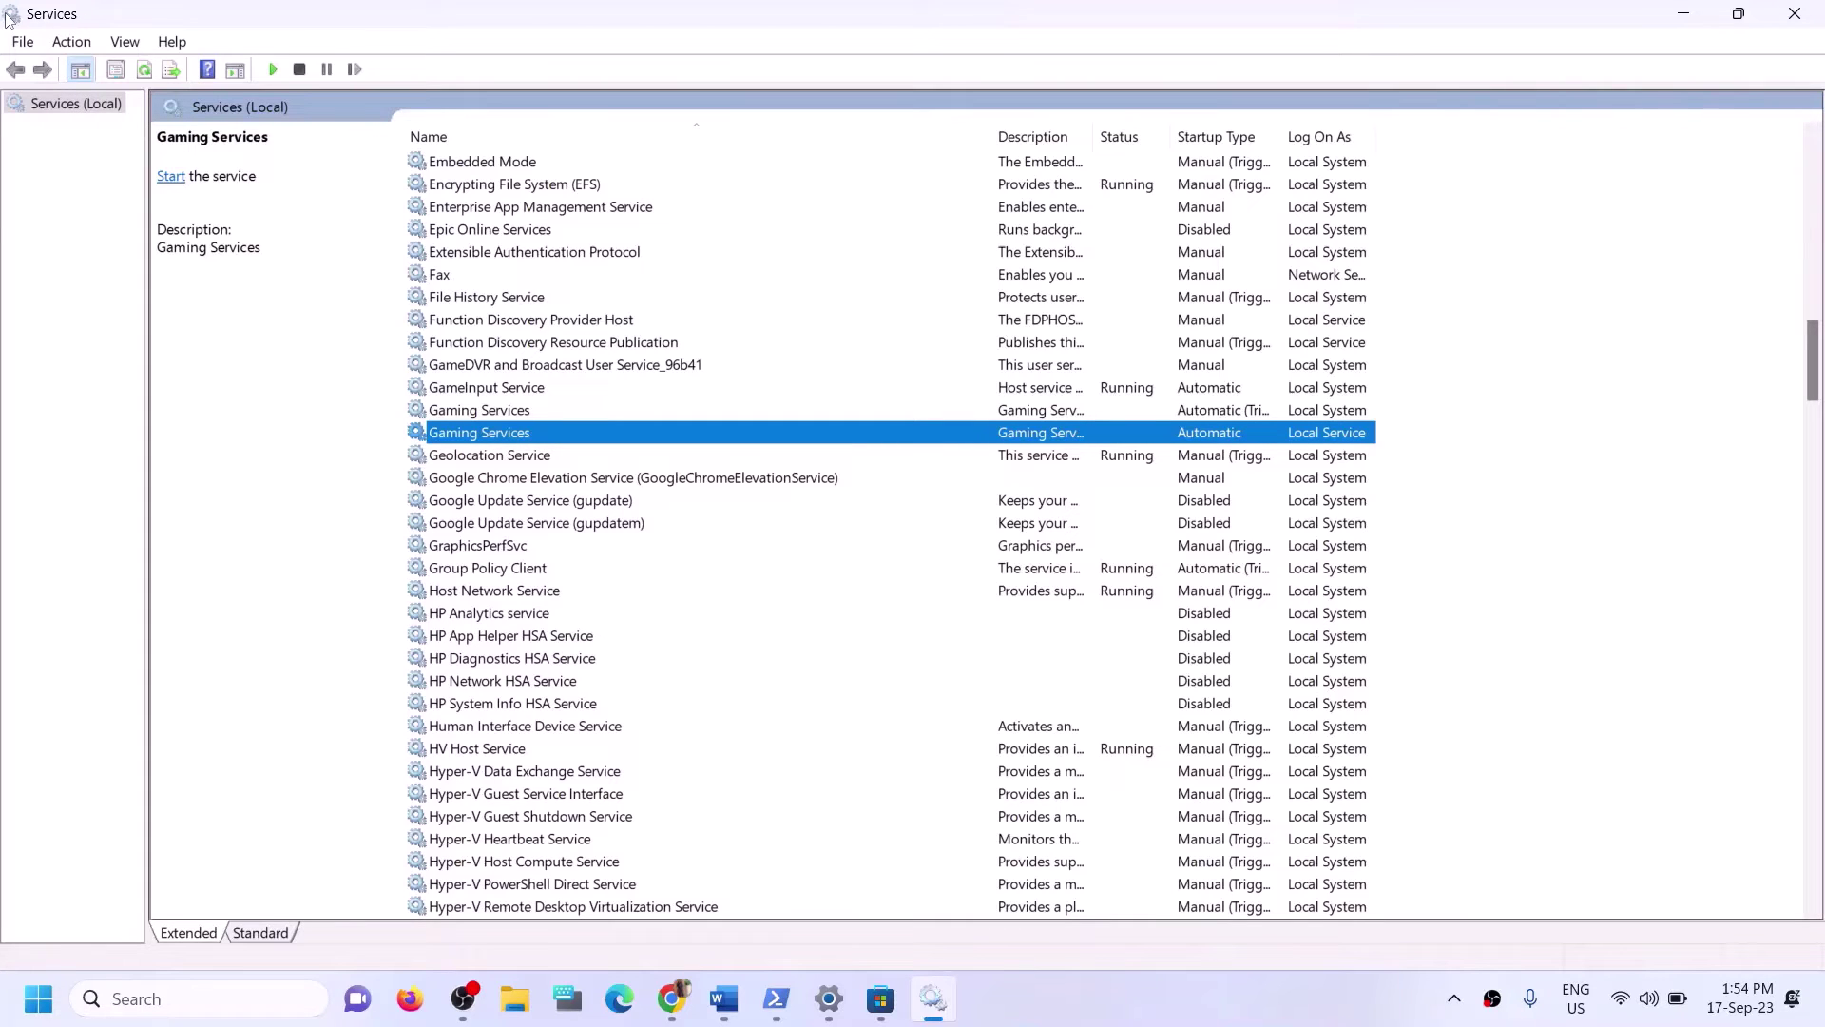
click(1025, 412)
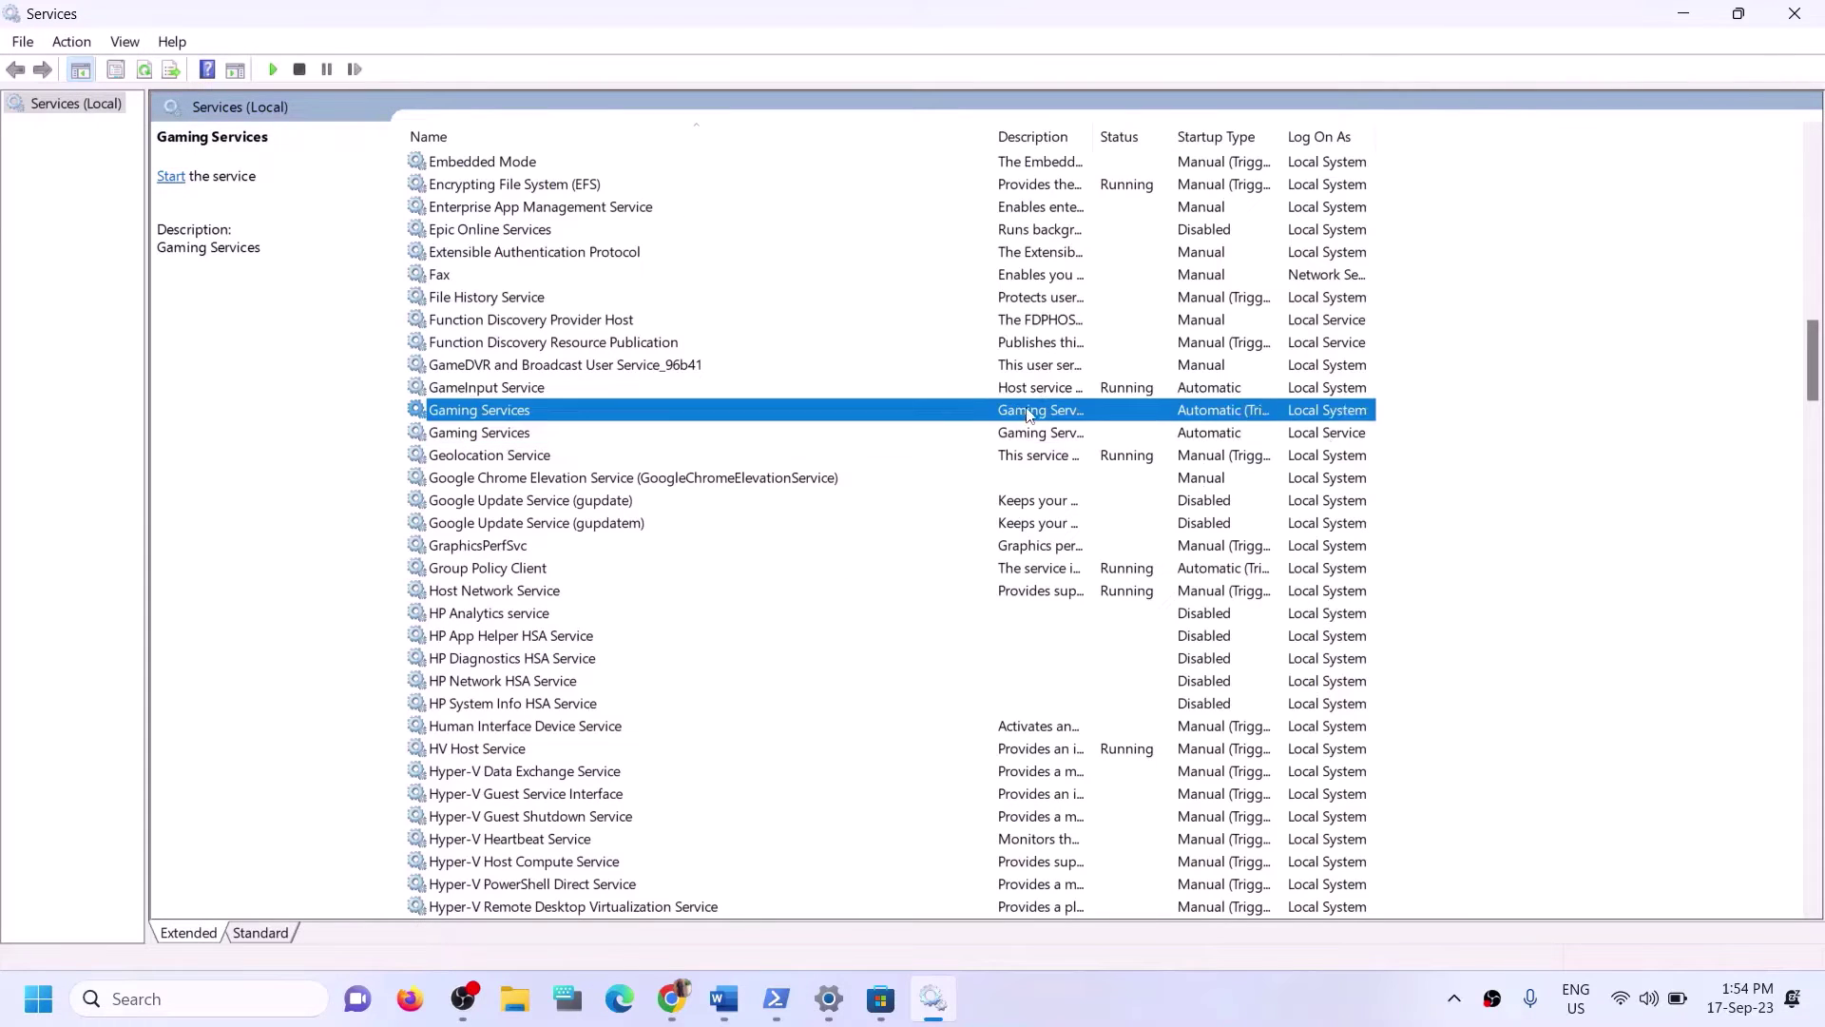
right_click(1032, 413)
click(1066, 424)
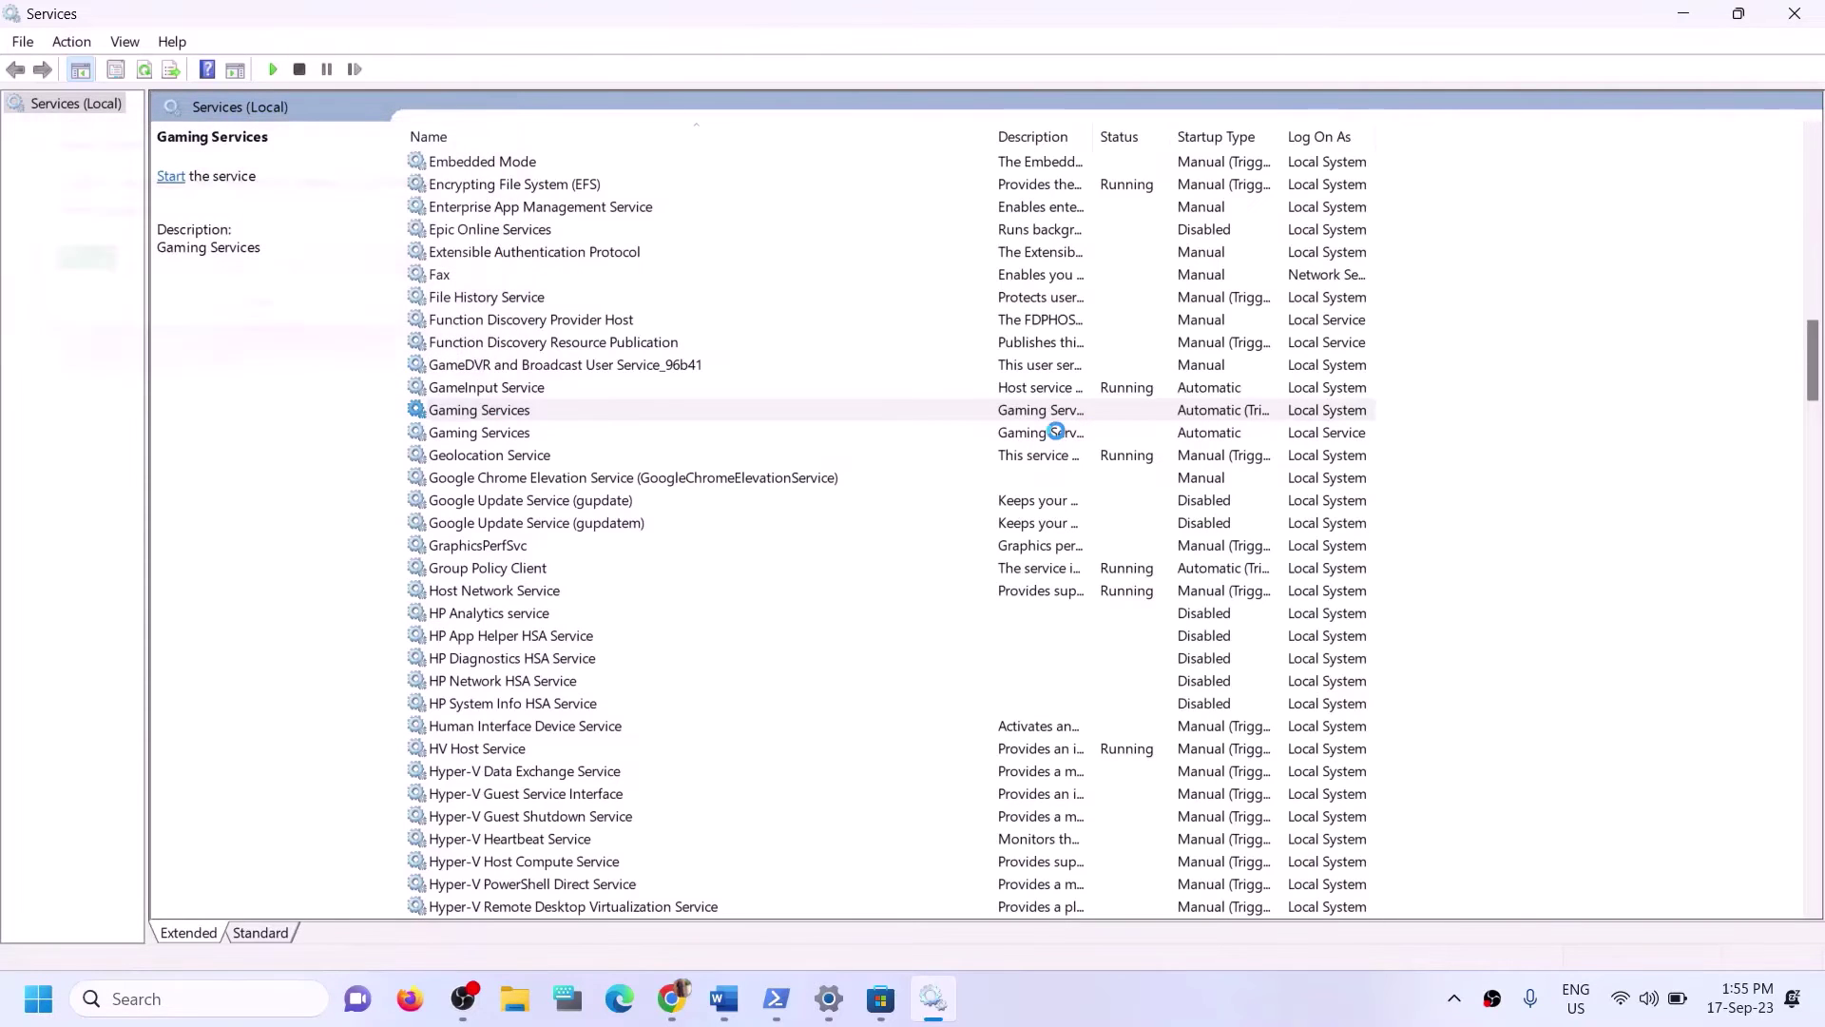
click(1053, 436)
right_click(1053, 438)
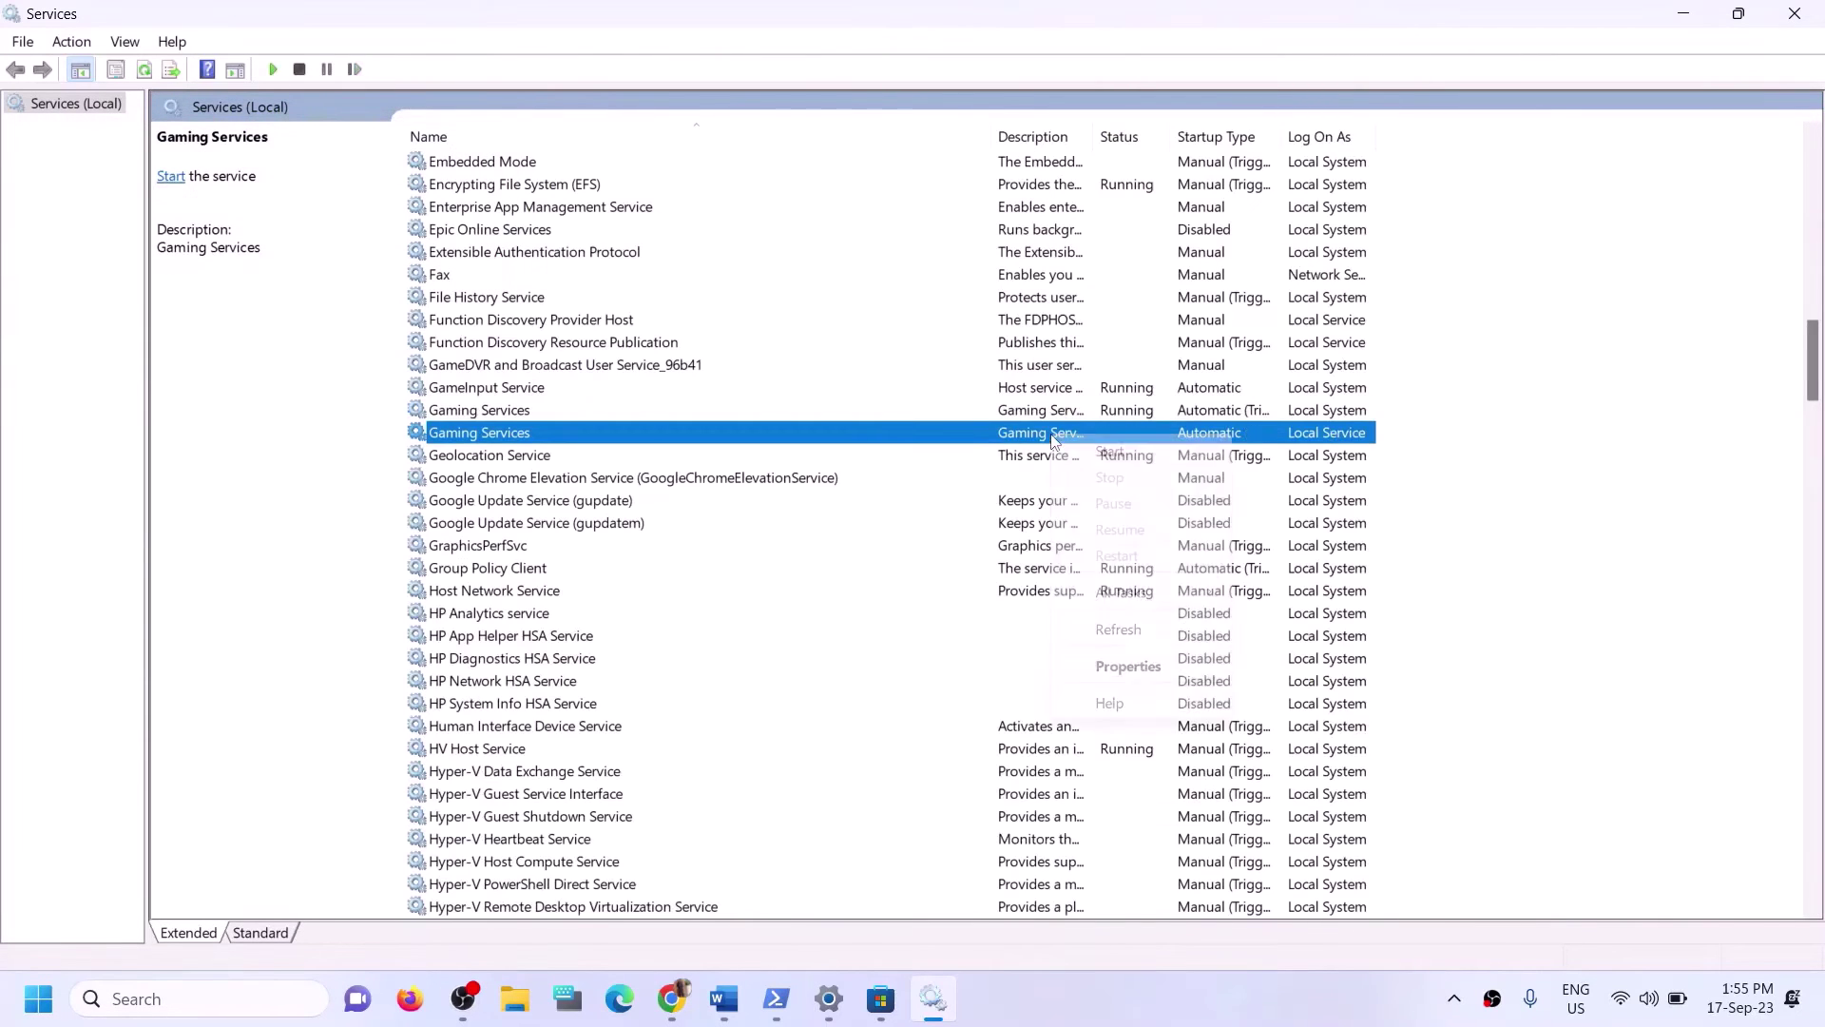
click(1119, 449)
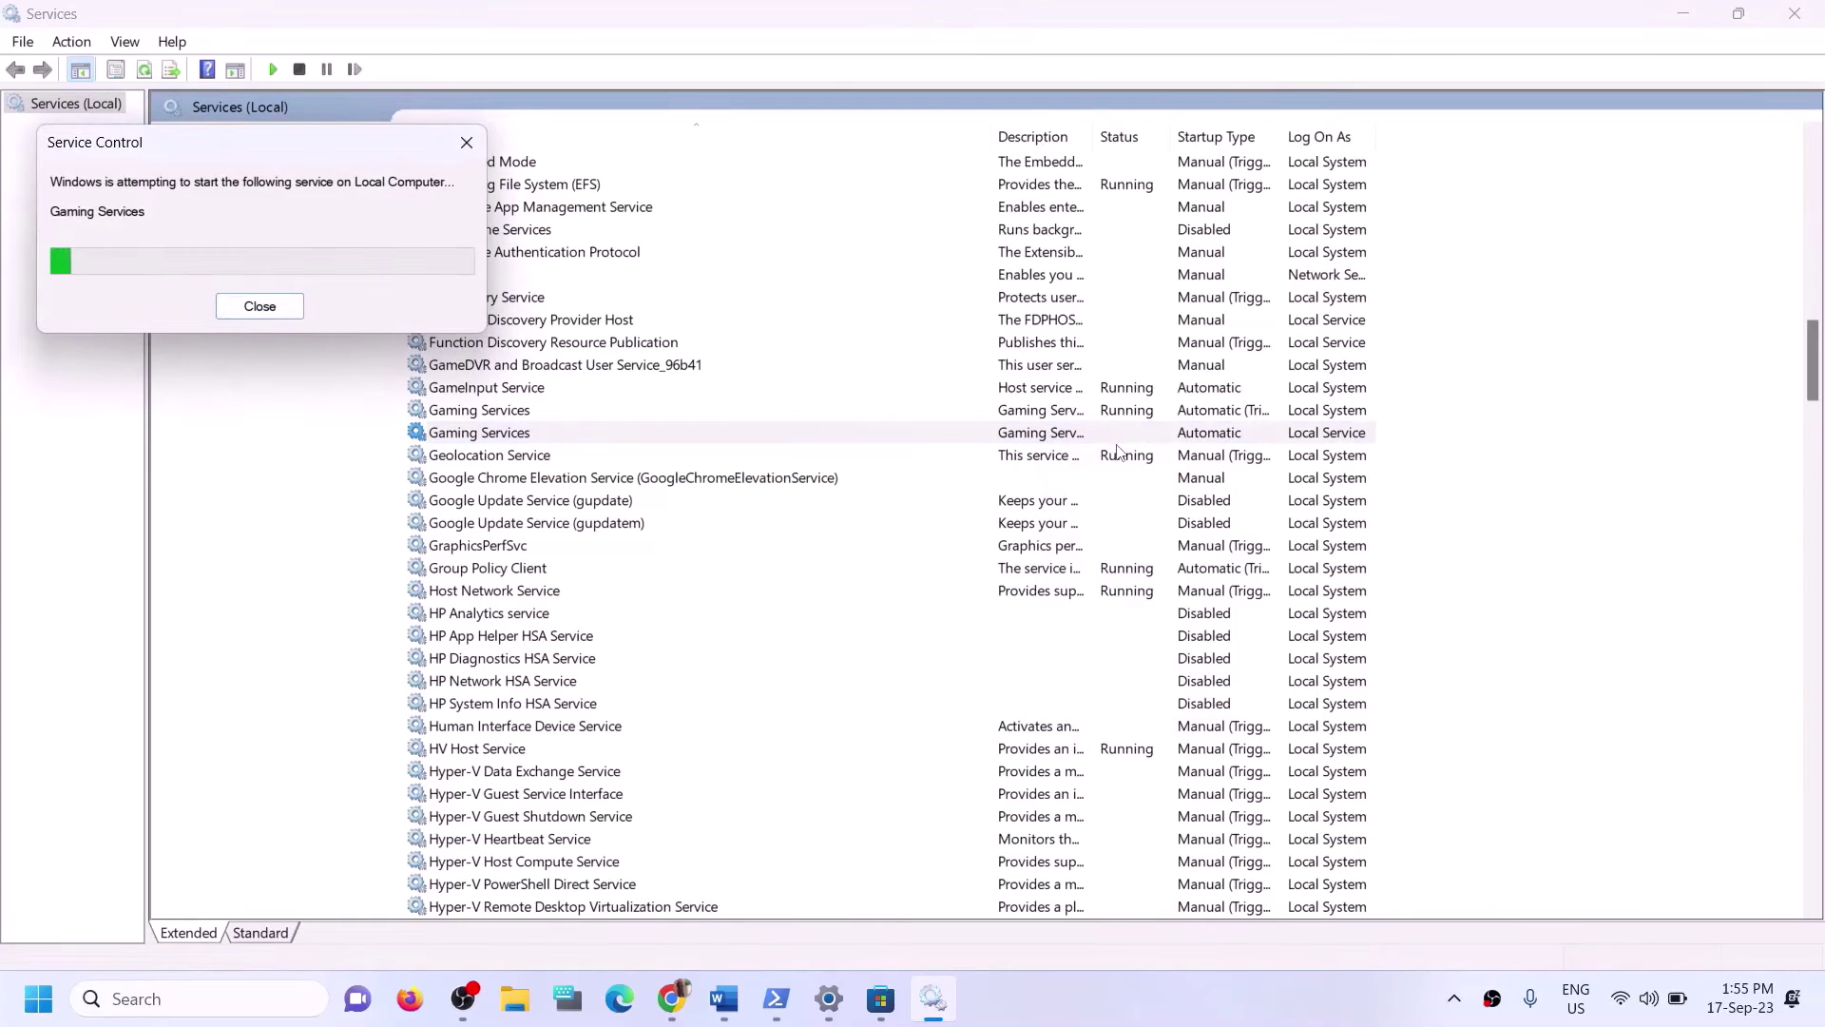
click(634, 411)
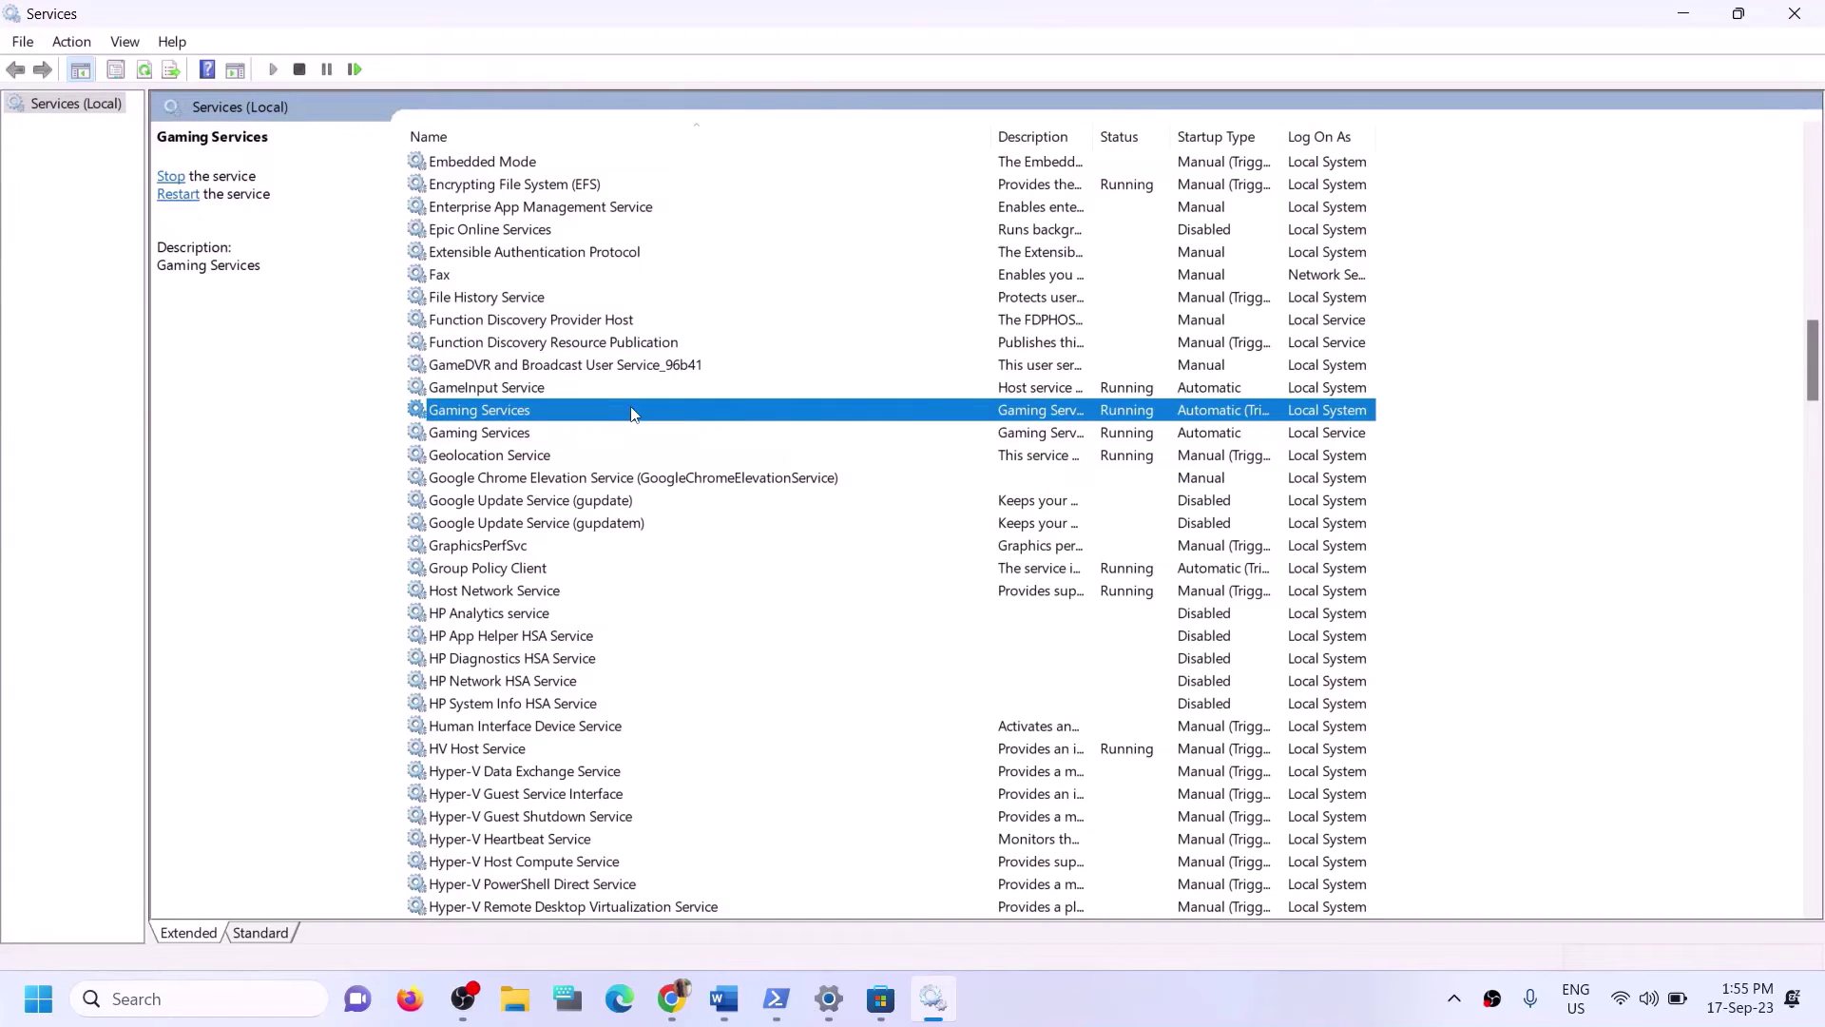
Keep Microsoft Store Install Service on Automatic, apply it, and close Services.
key(m)
click(554, 499)
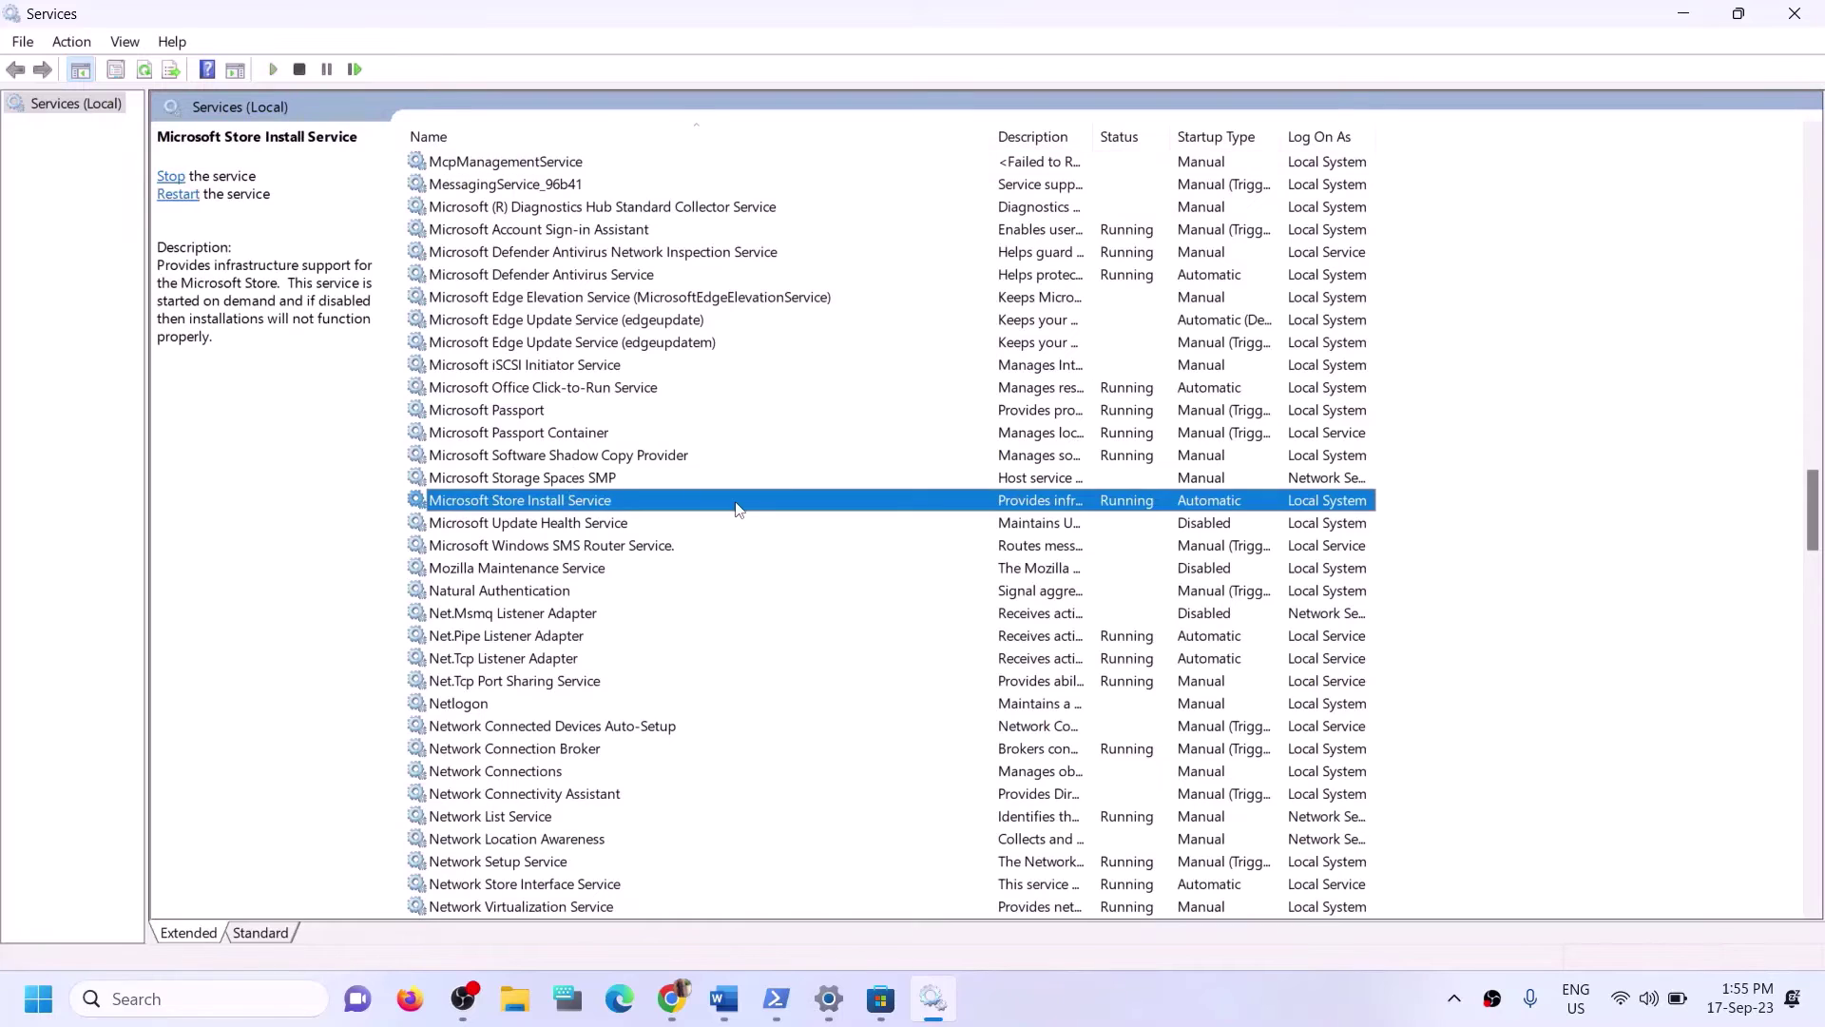
double_click(740, 509)
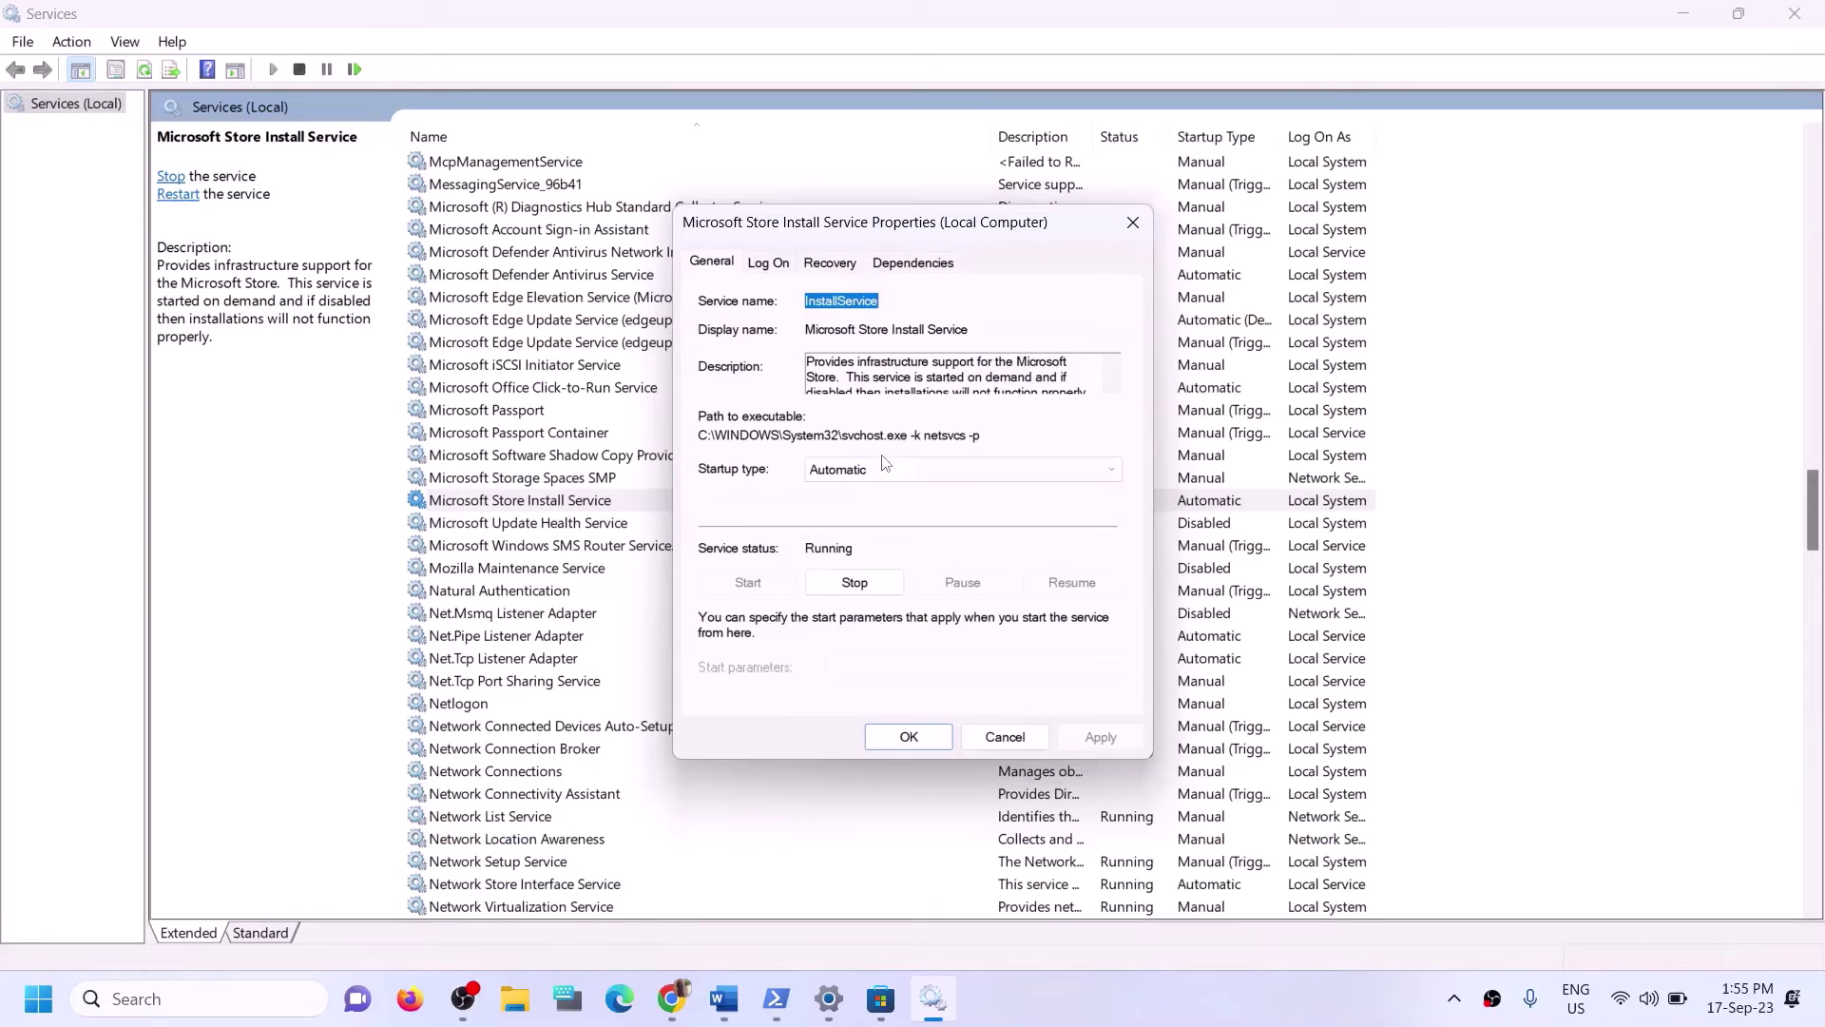
click(884, 468)
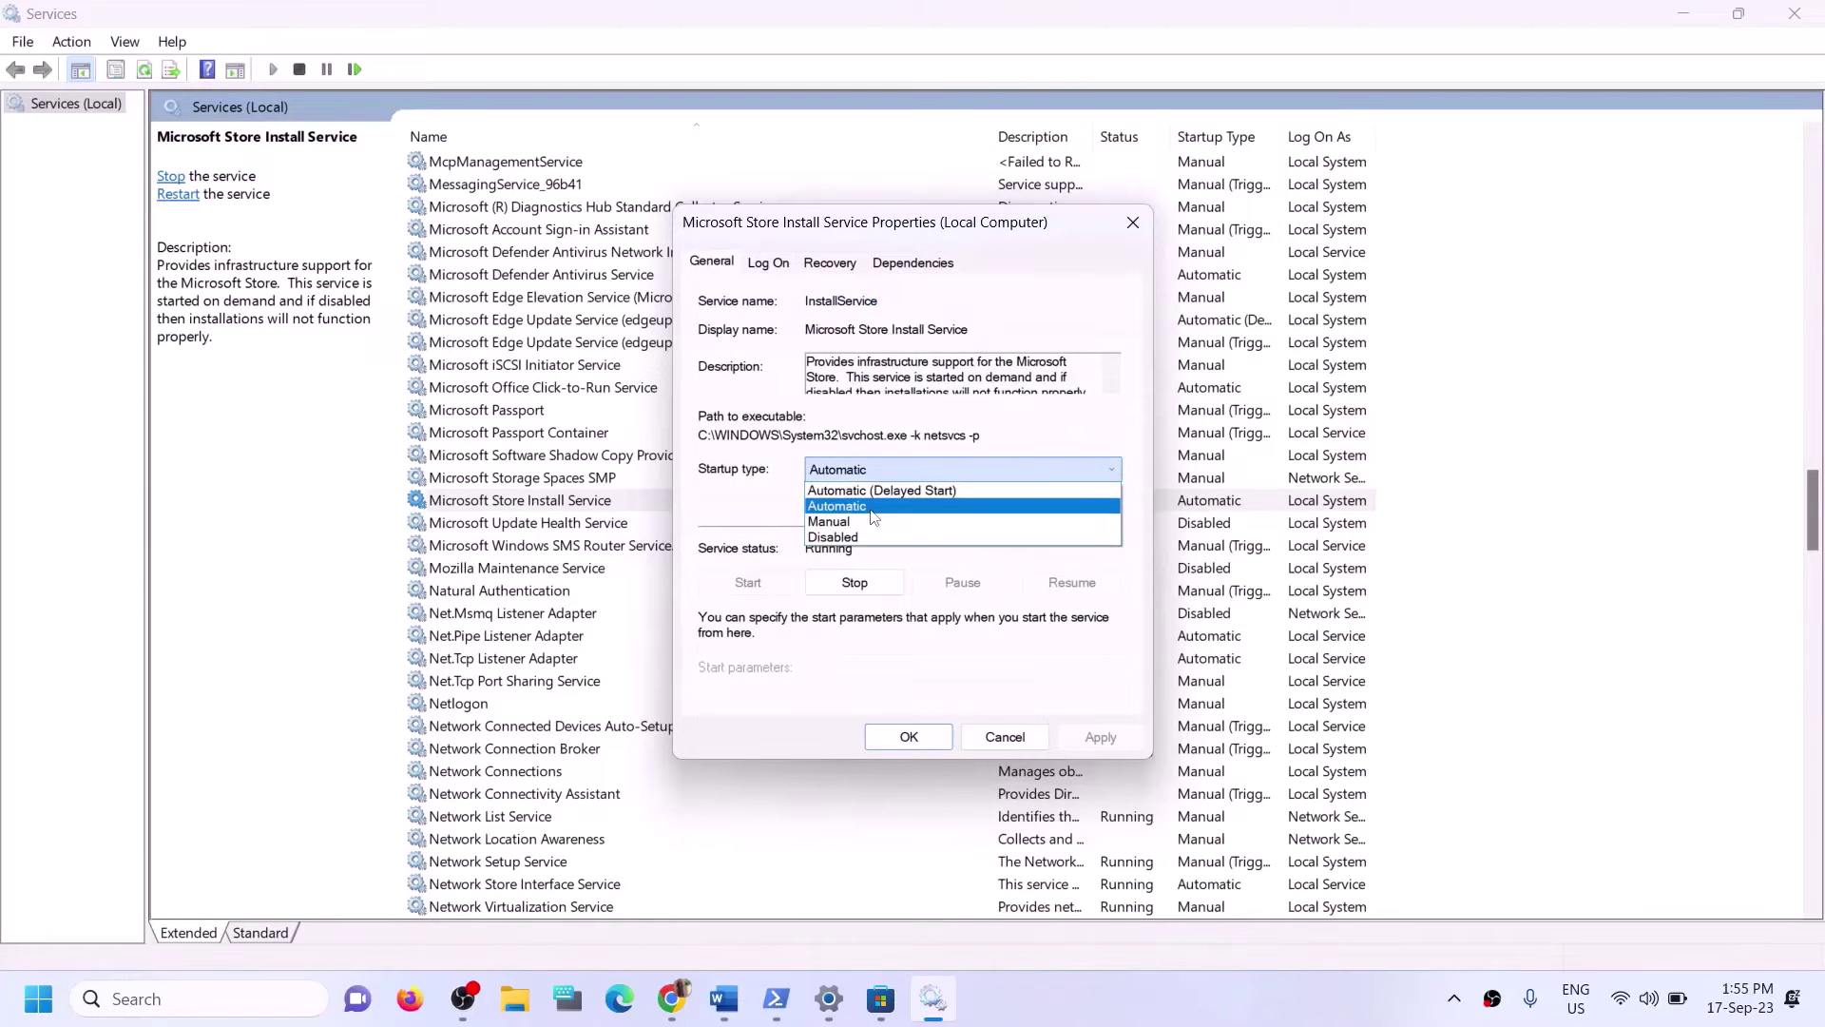
click(872, 510)
click(1100, 739)
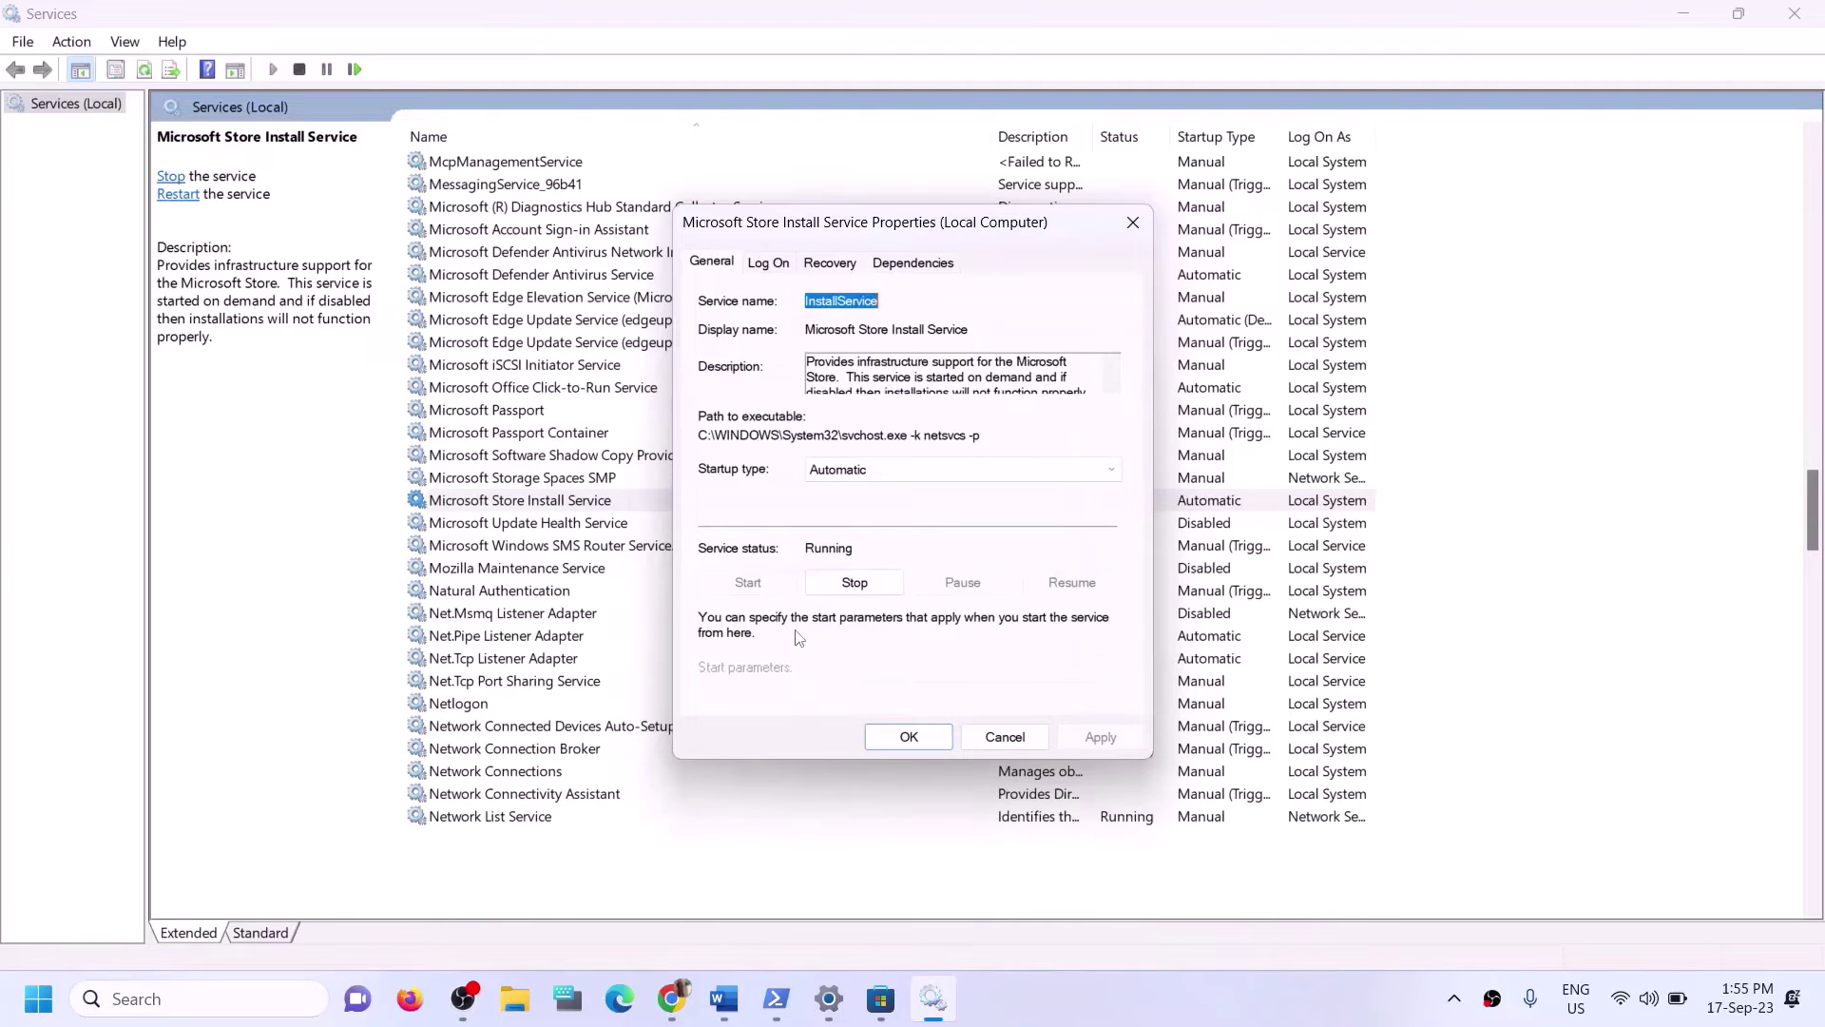
click(909, 737)
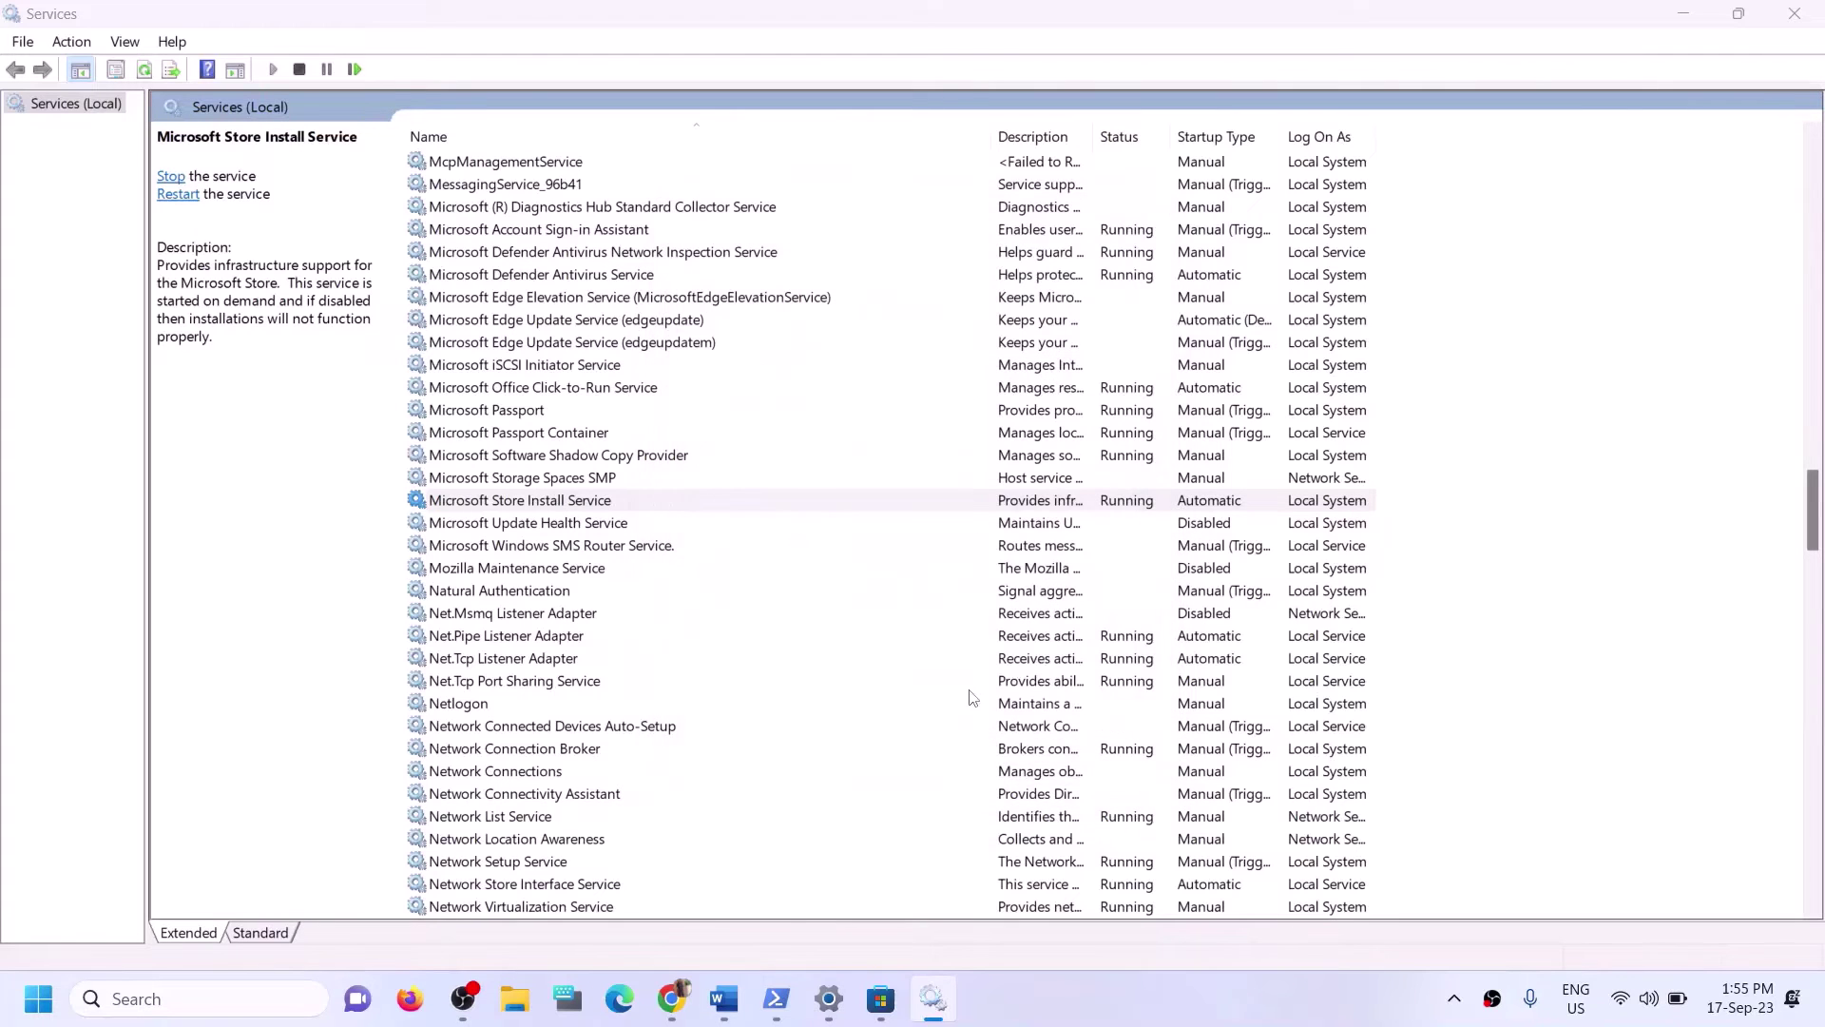
click(1794, 14)
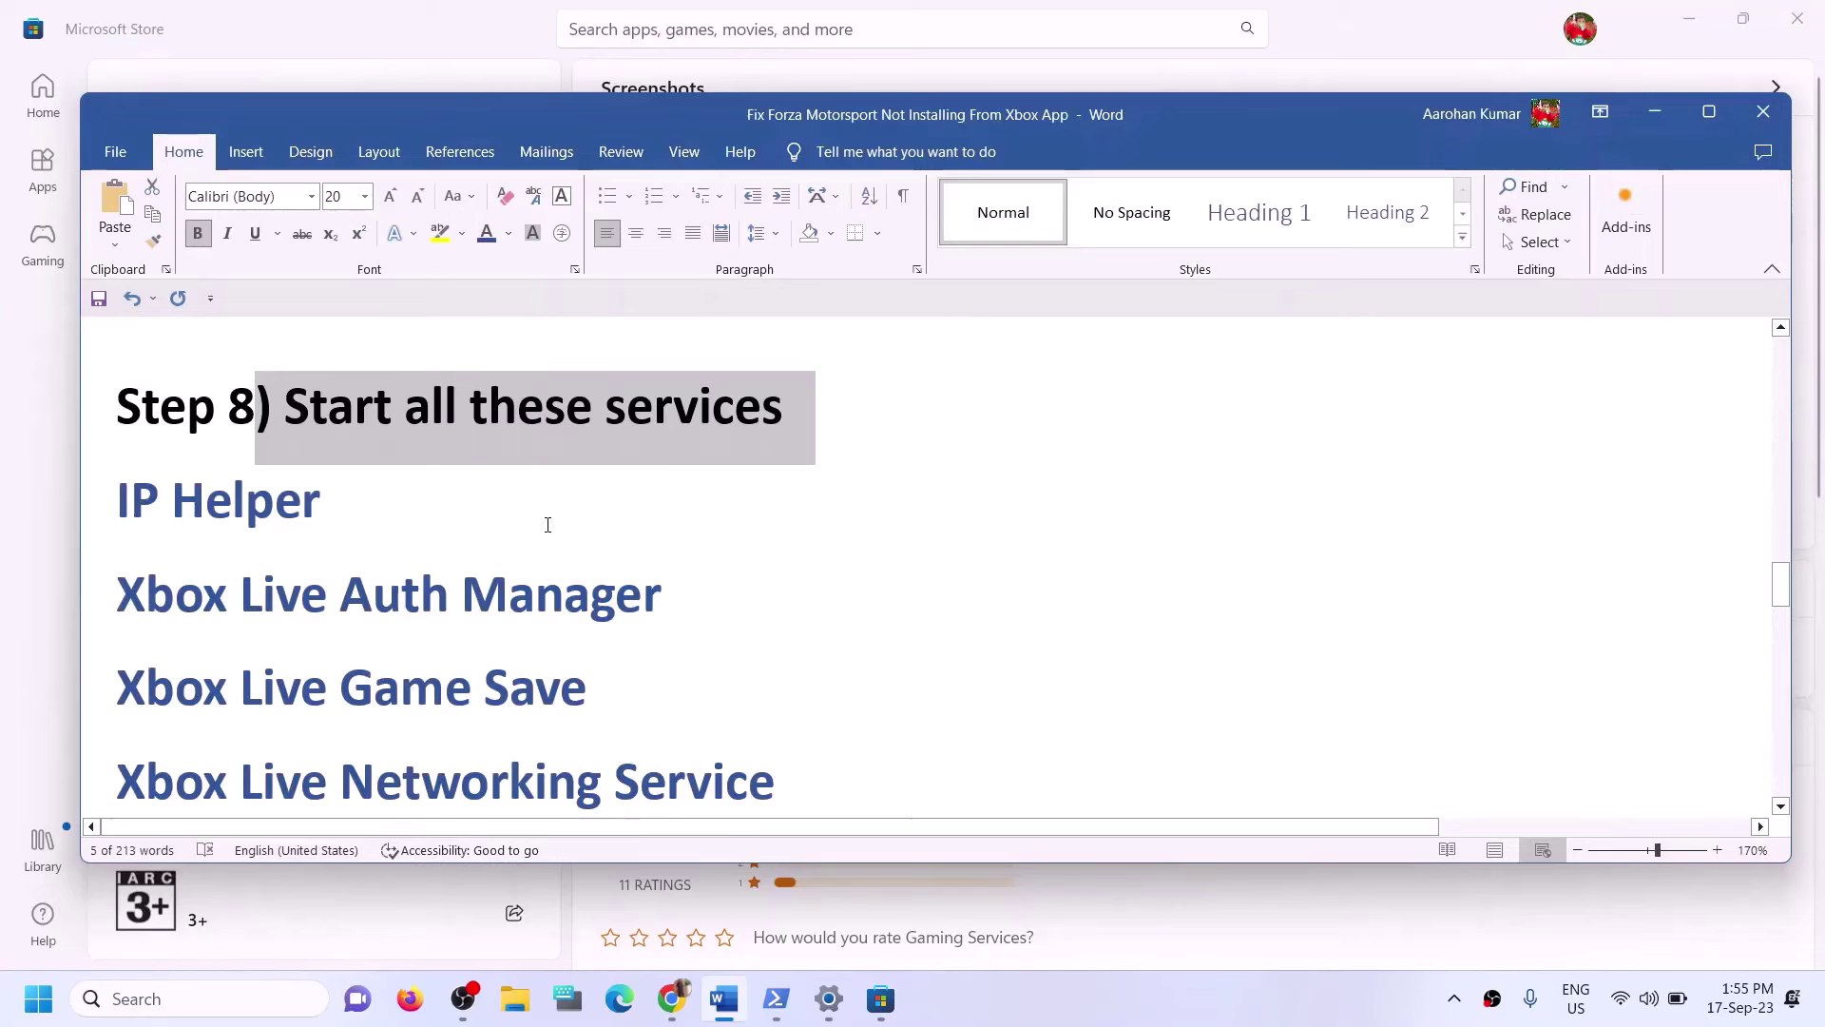
Scroll the Word guide to Step 9 and select 'Update Windows'.
scroll(580, 538, down, 6)
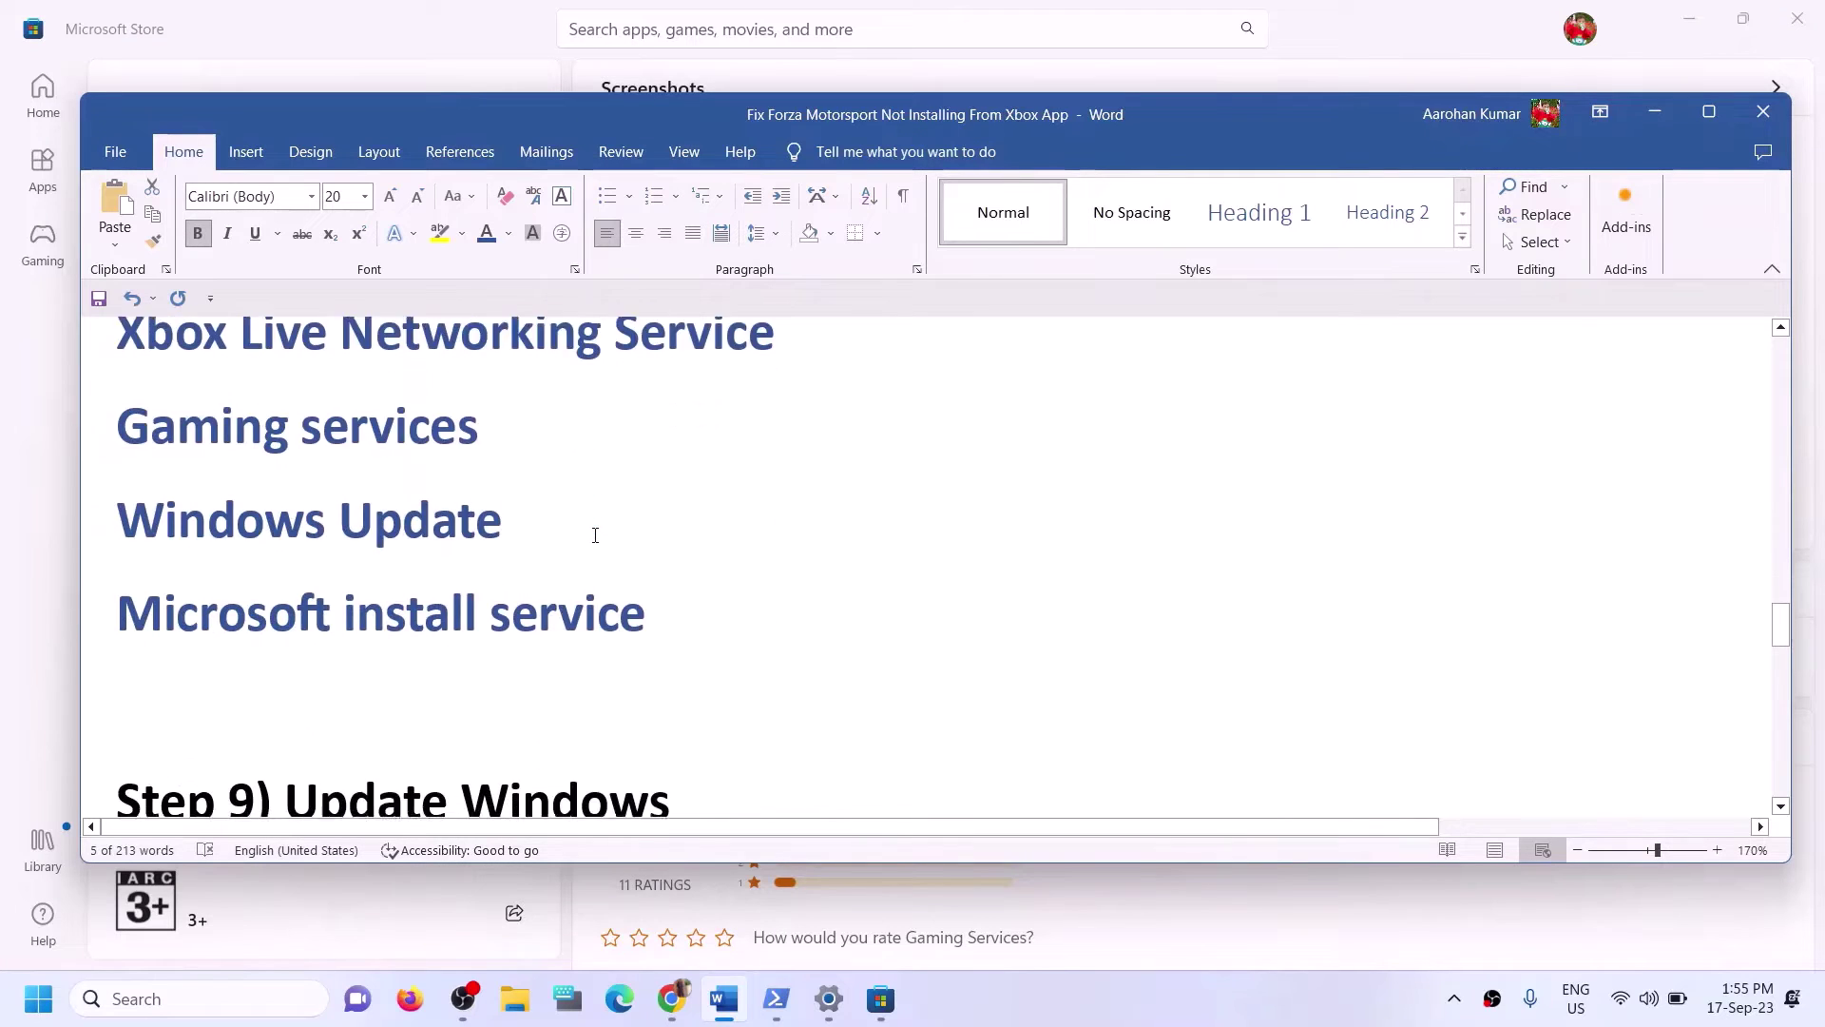
scroll(588, 549, down, 1)
scroll(578, 562, up, 1)
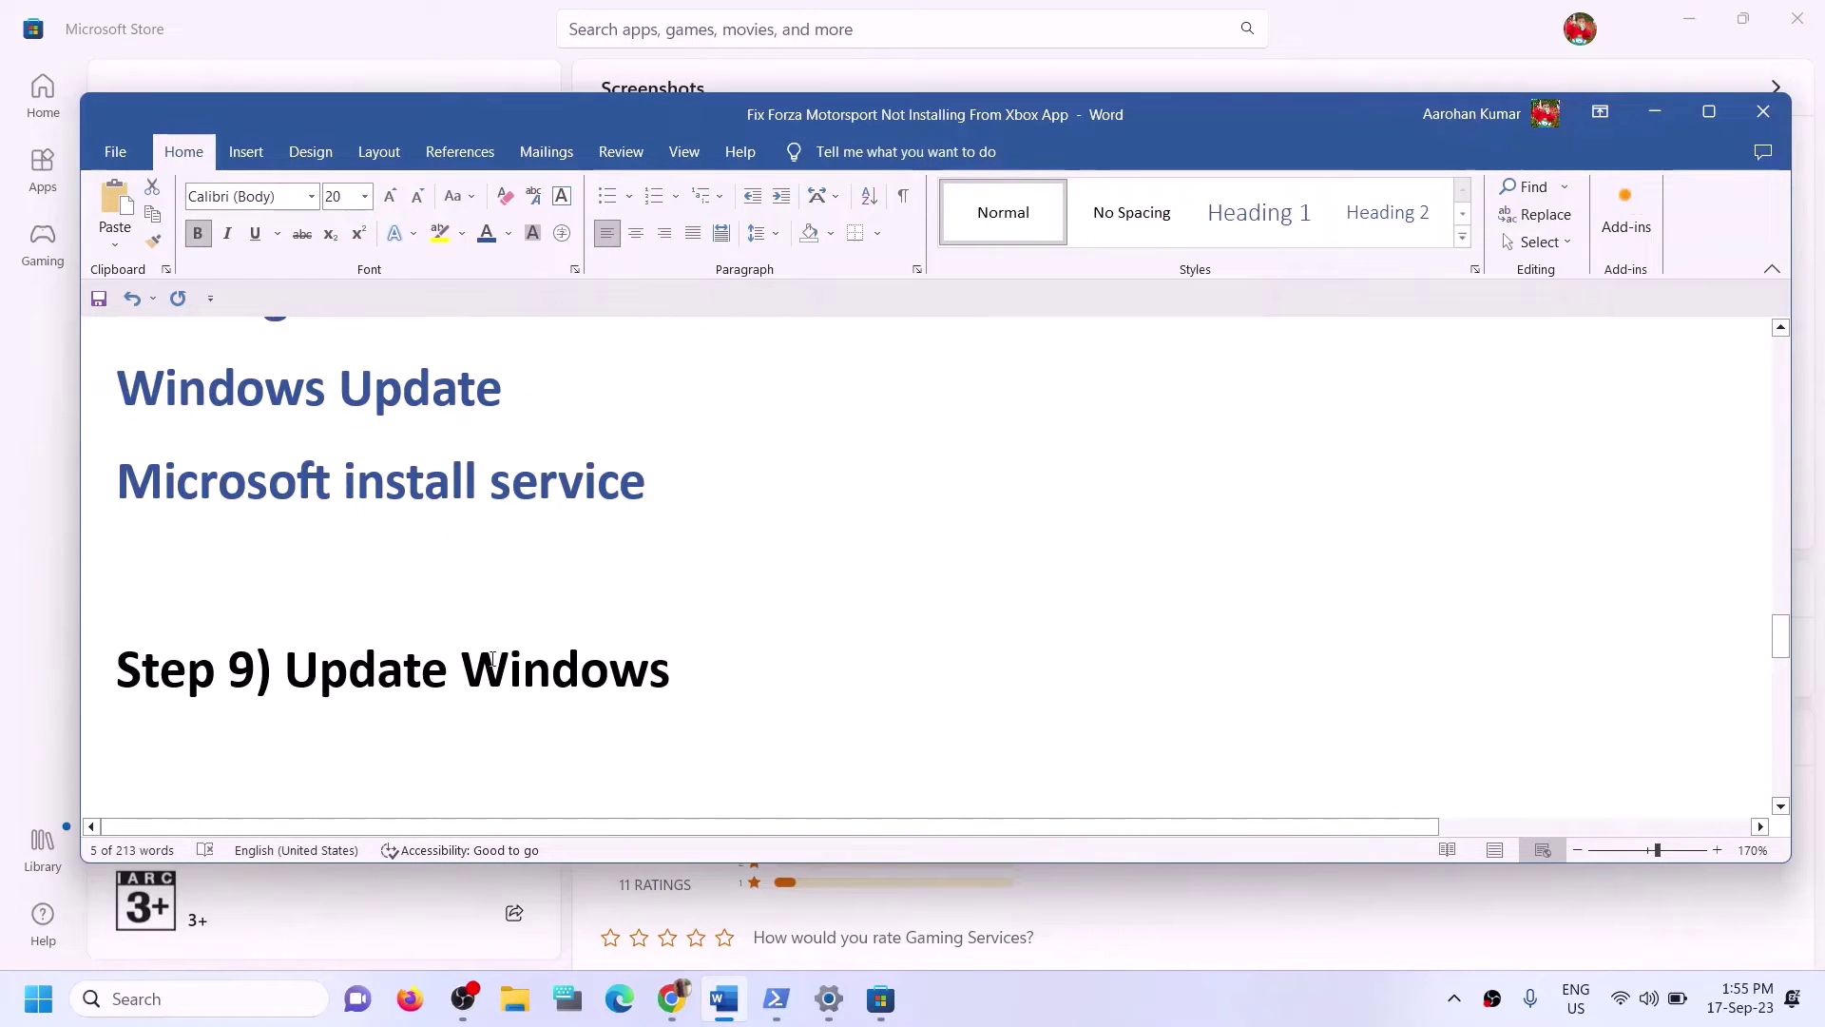
drag(285, 666, 832, 665)
Run Check for updates on the Windows Update page, then close Settings.
key(alt+Tab)
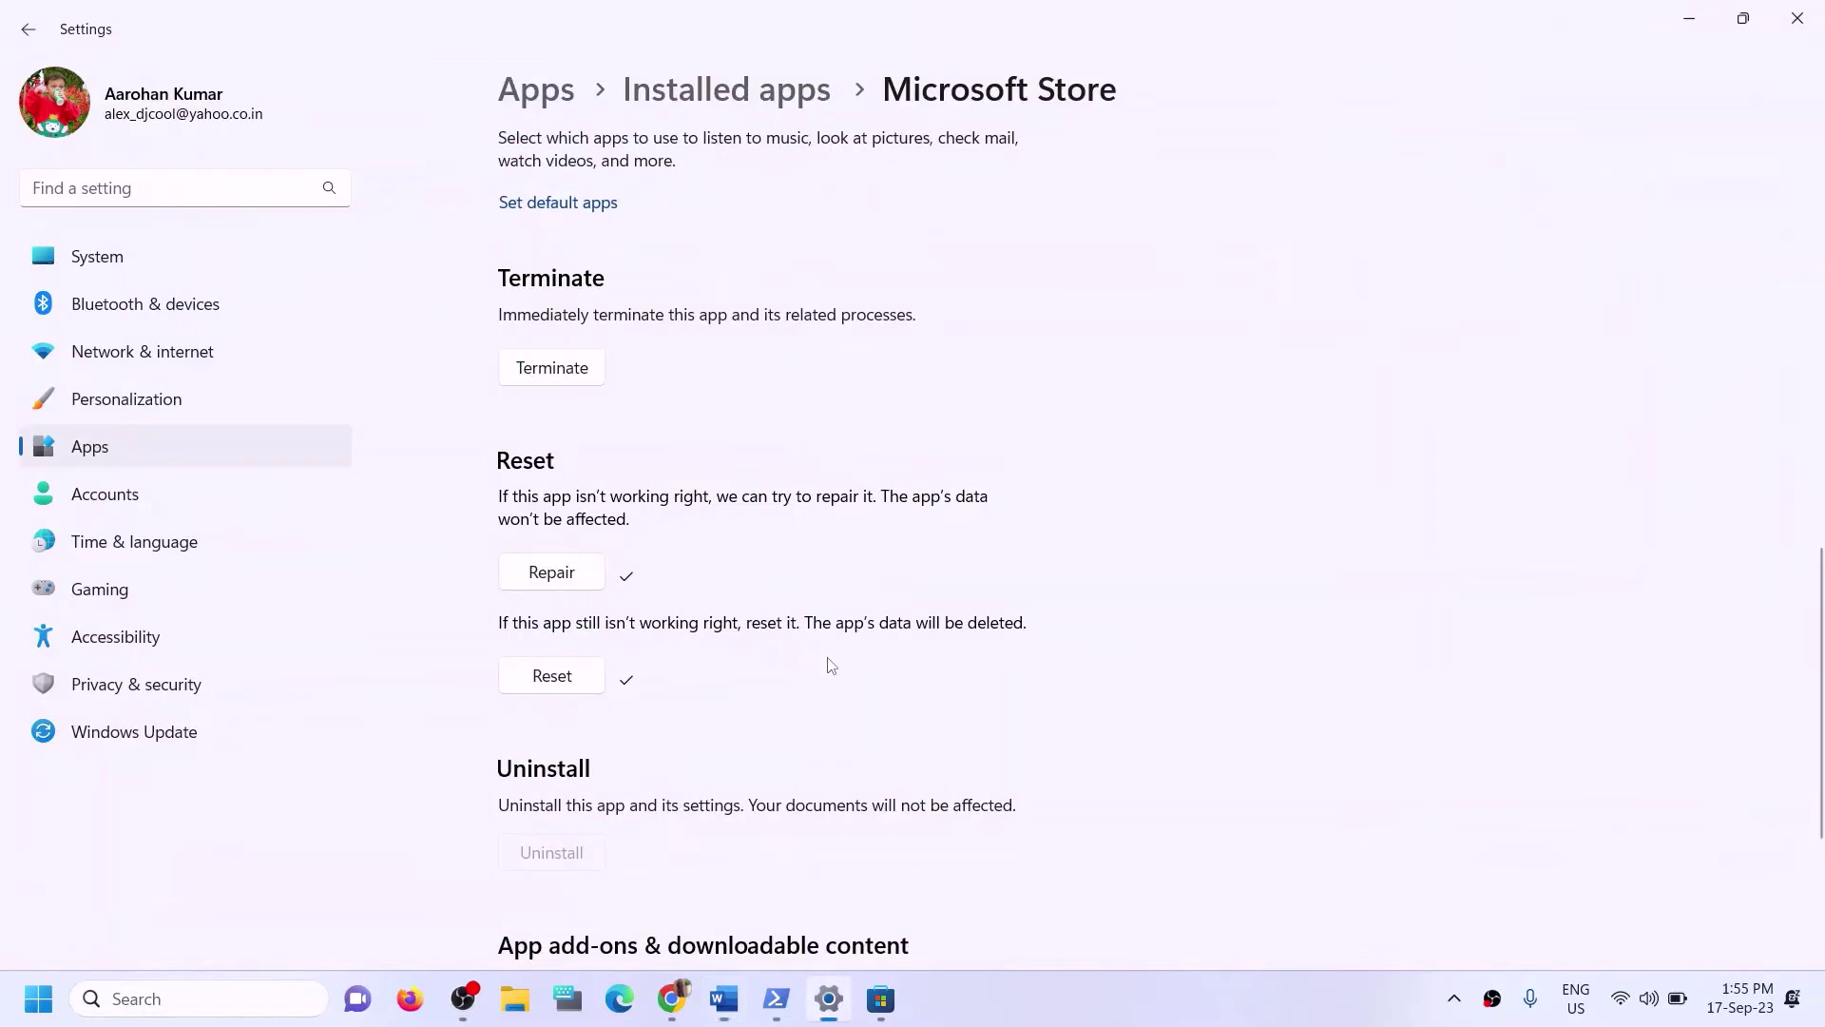
click(185, 730)
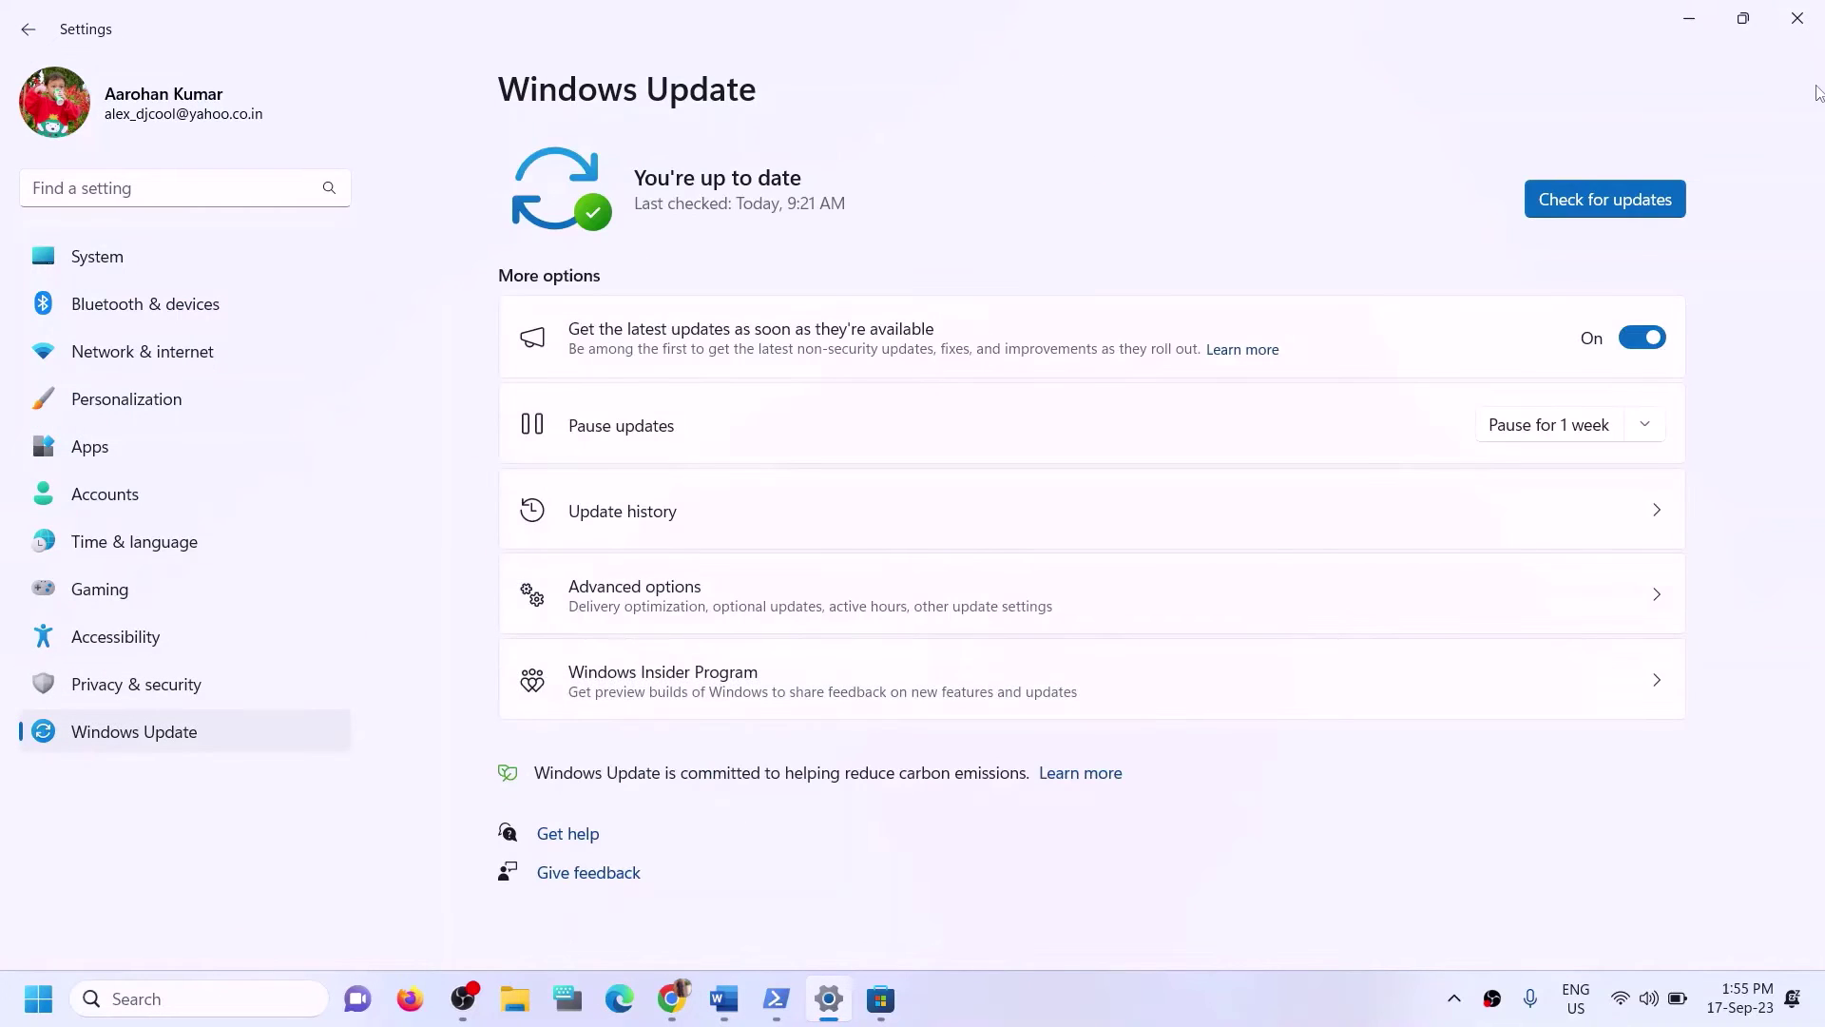
click(1610, 194)
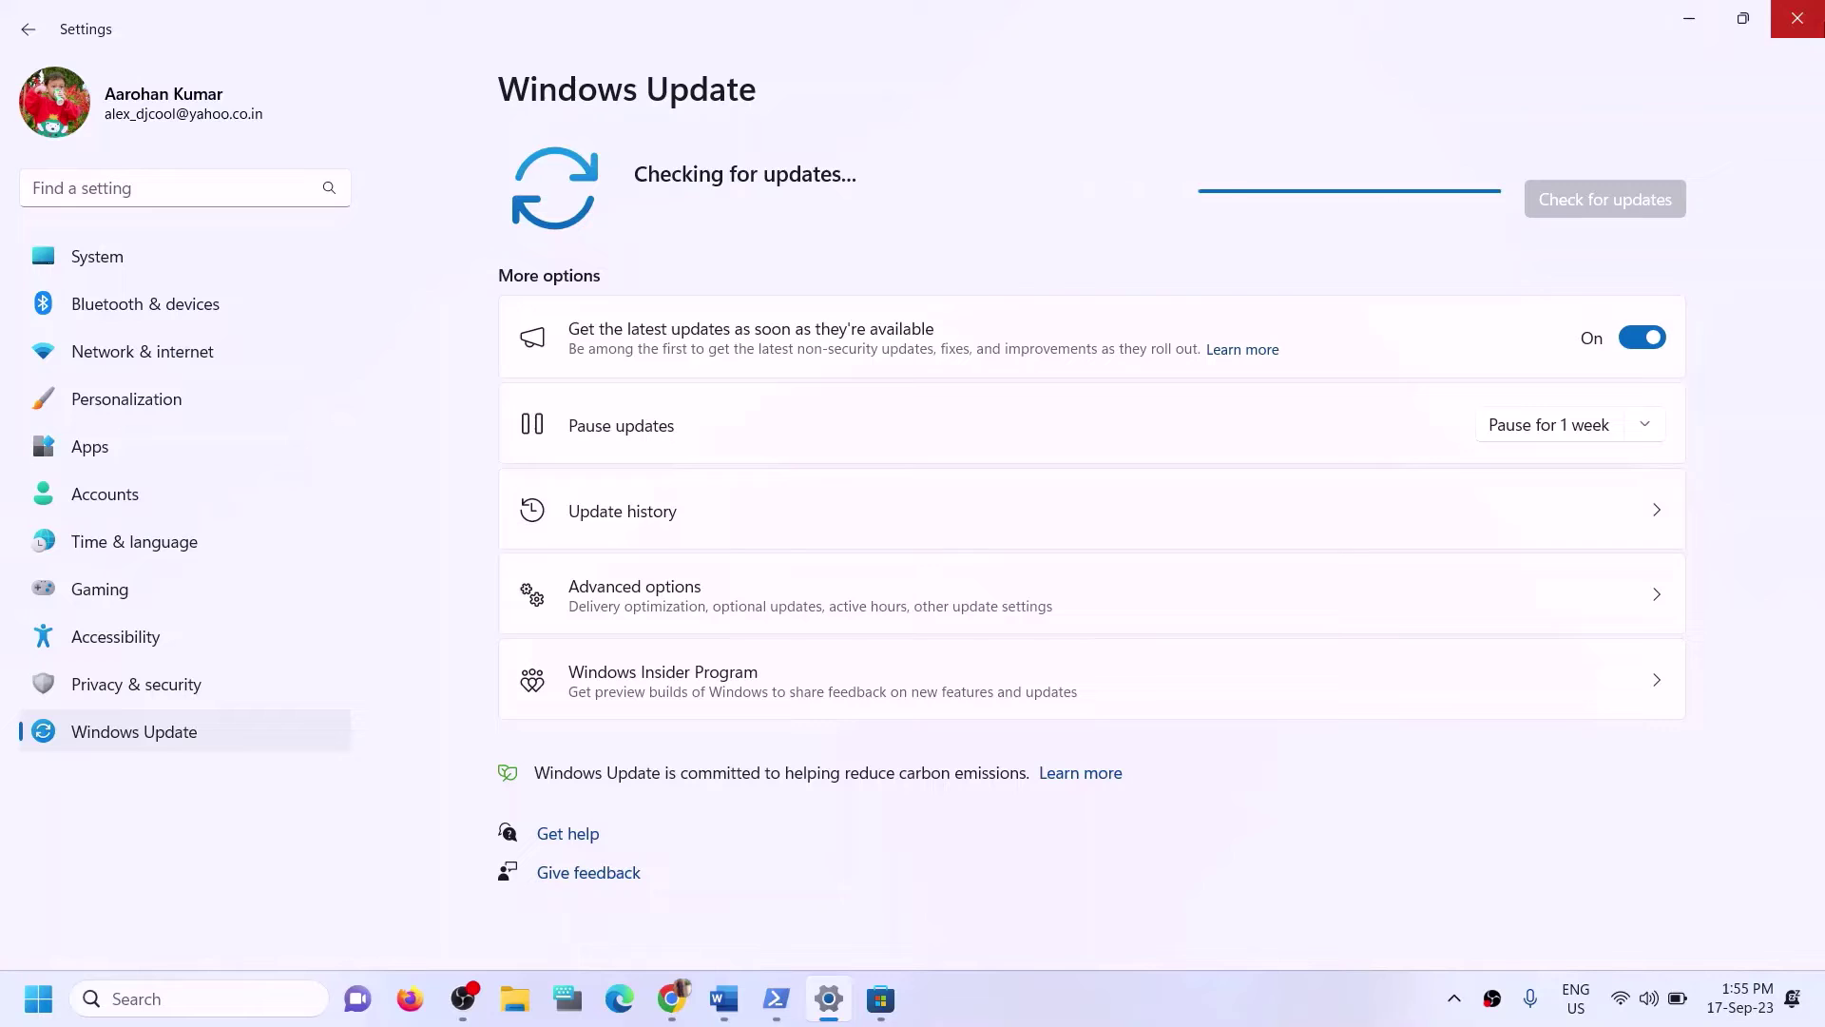
click(1806, 31)
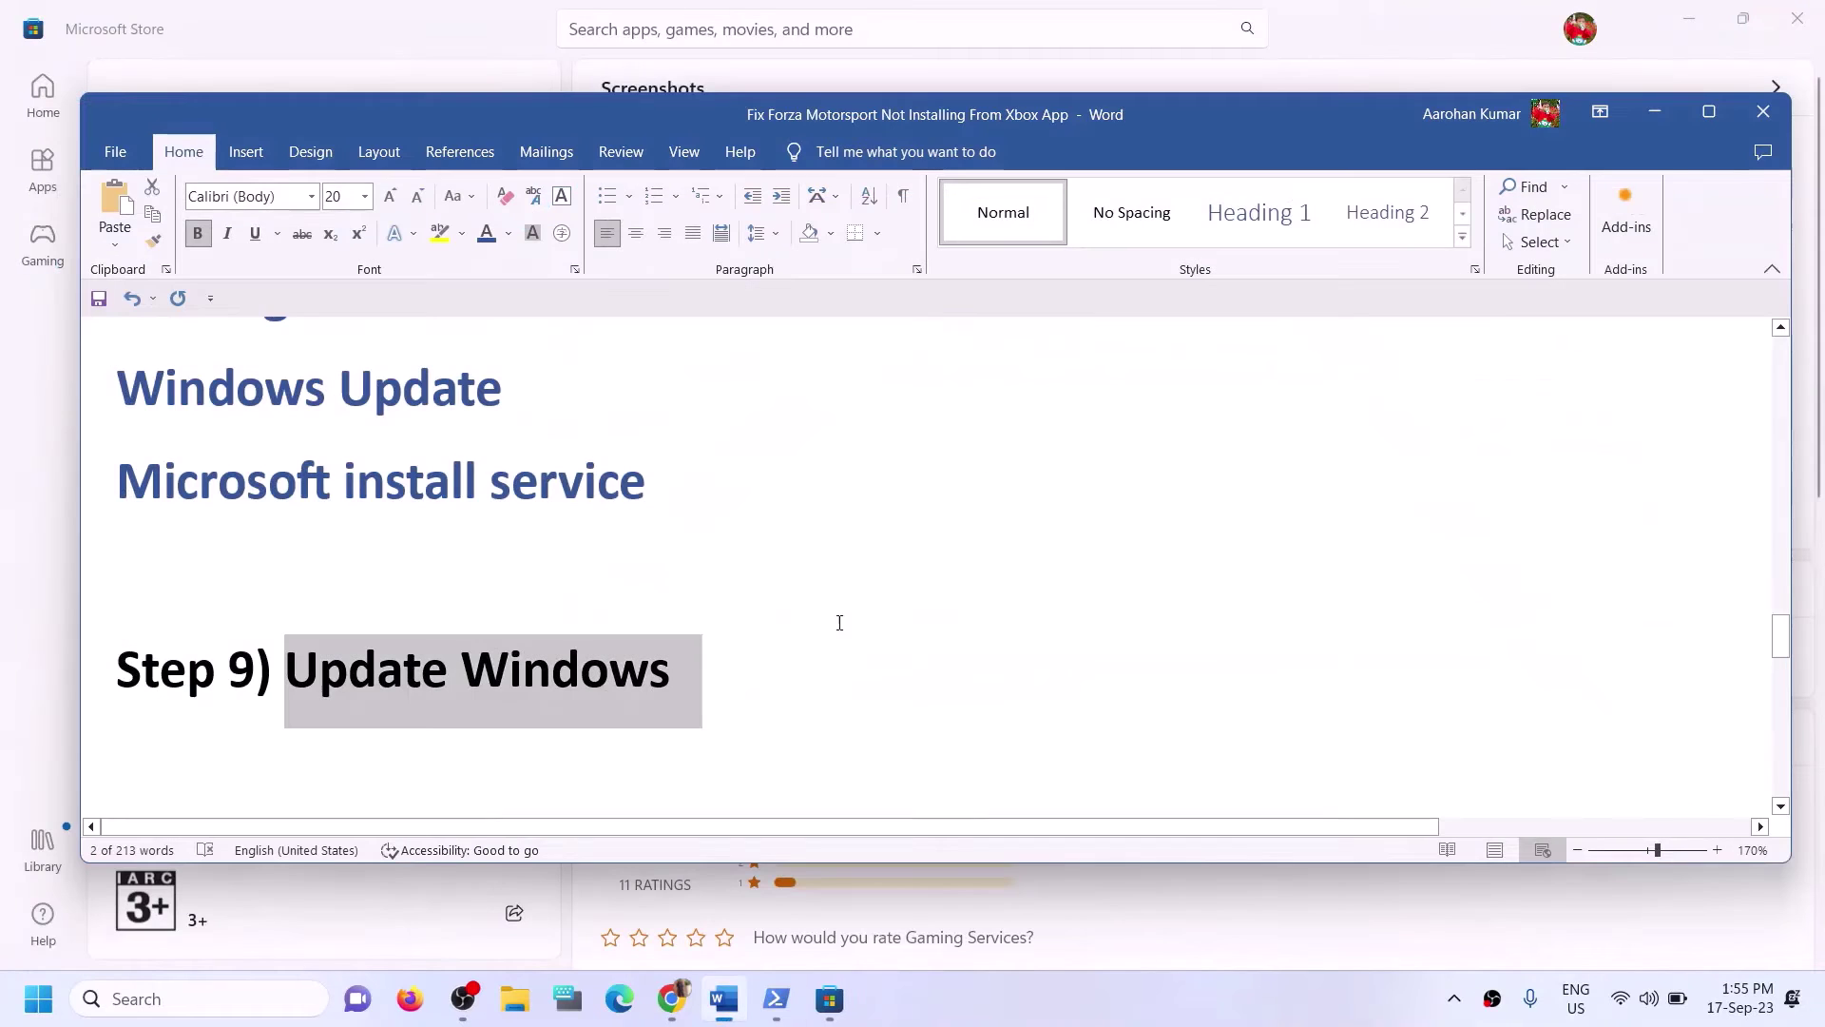
Copy WSRESET from Step 10 of the Word notes and run it from Windows Search.
scroll(526, 644, down, 3)
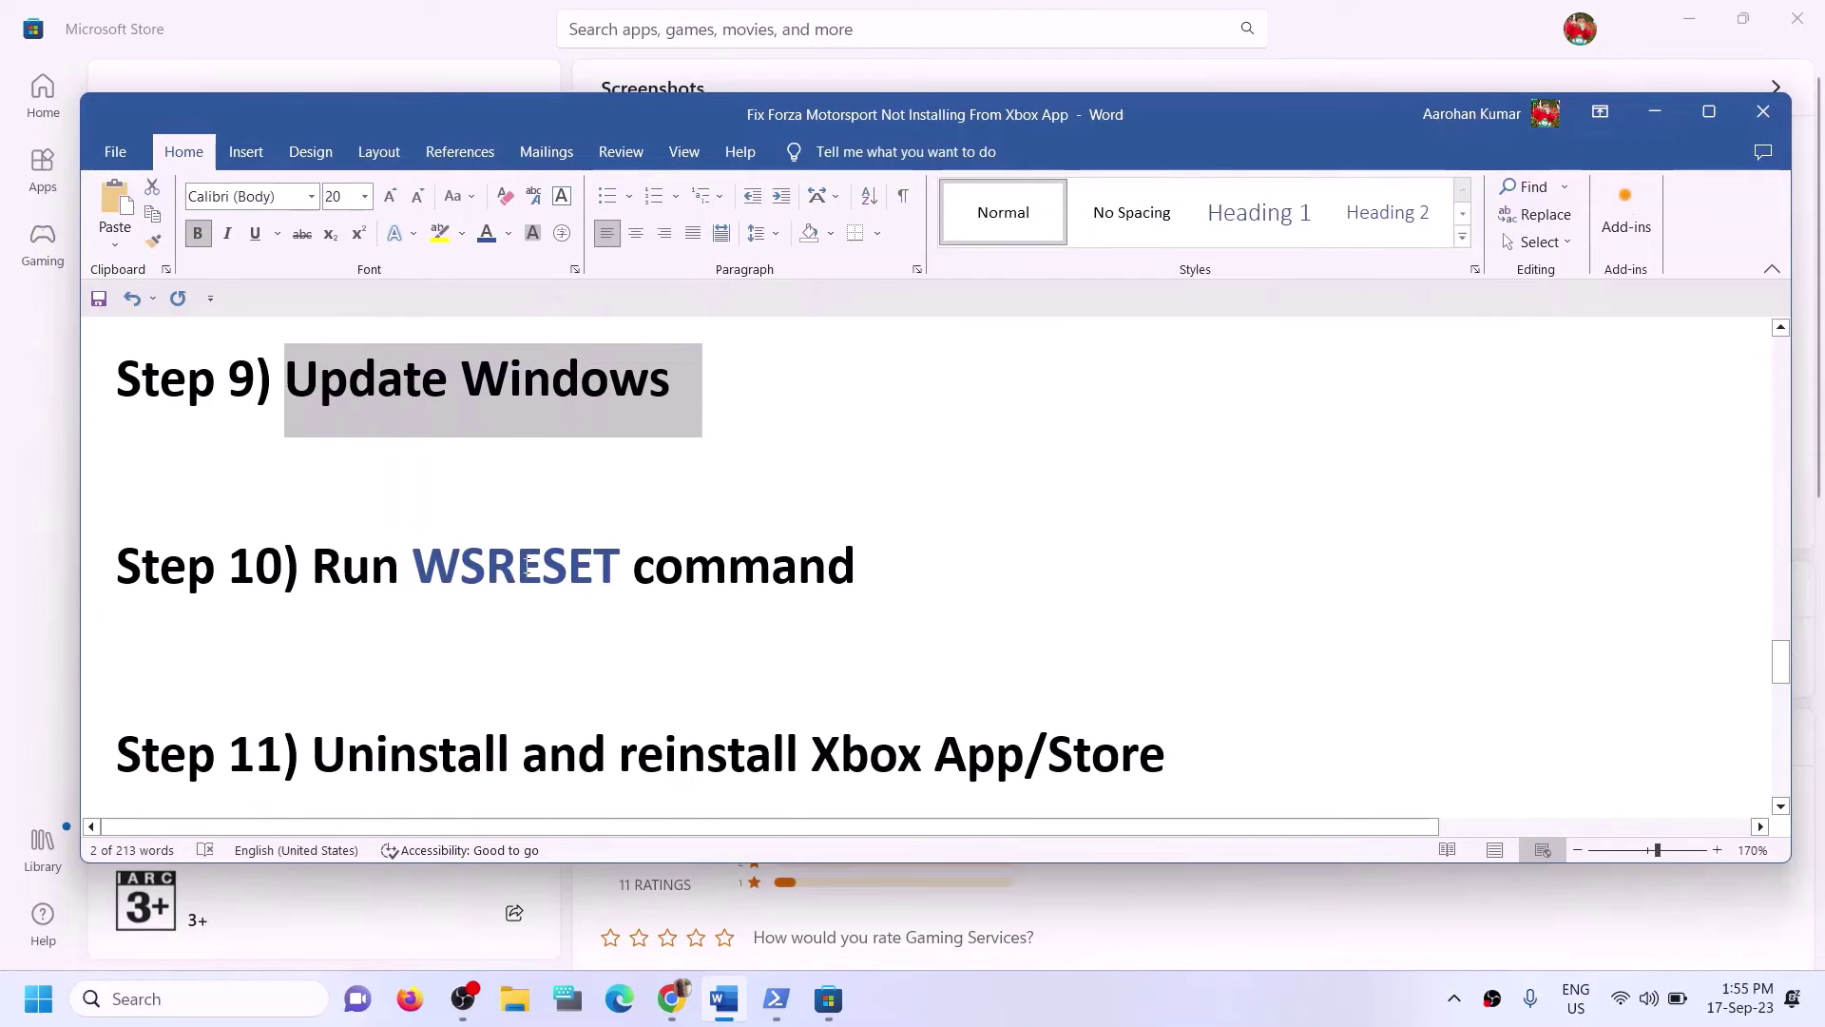
scroll(526, 568, up, 1)
double_click(521, 663)
key(ctrl+c)
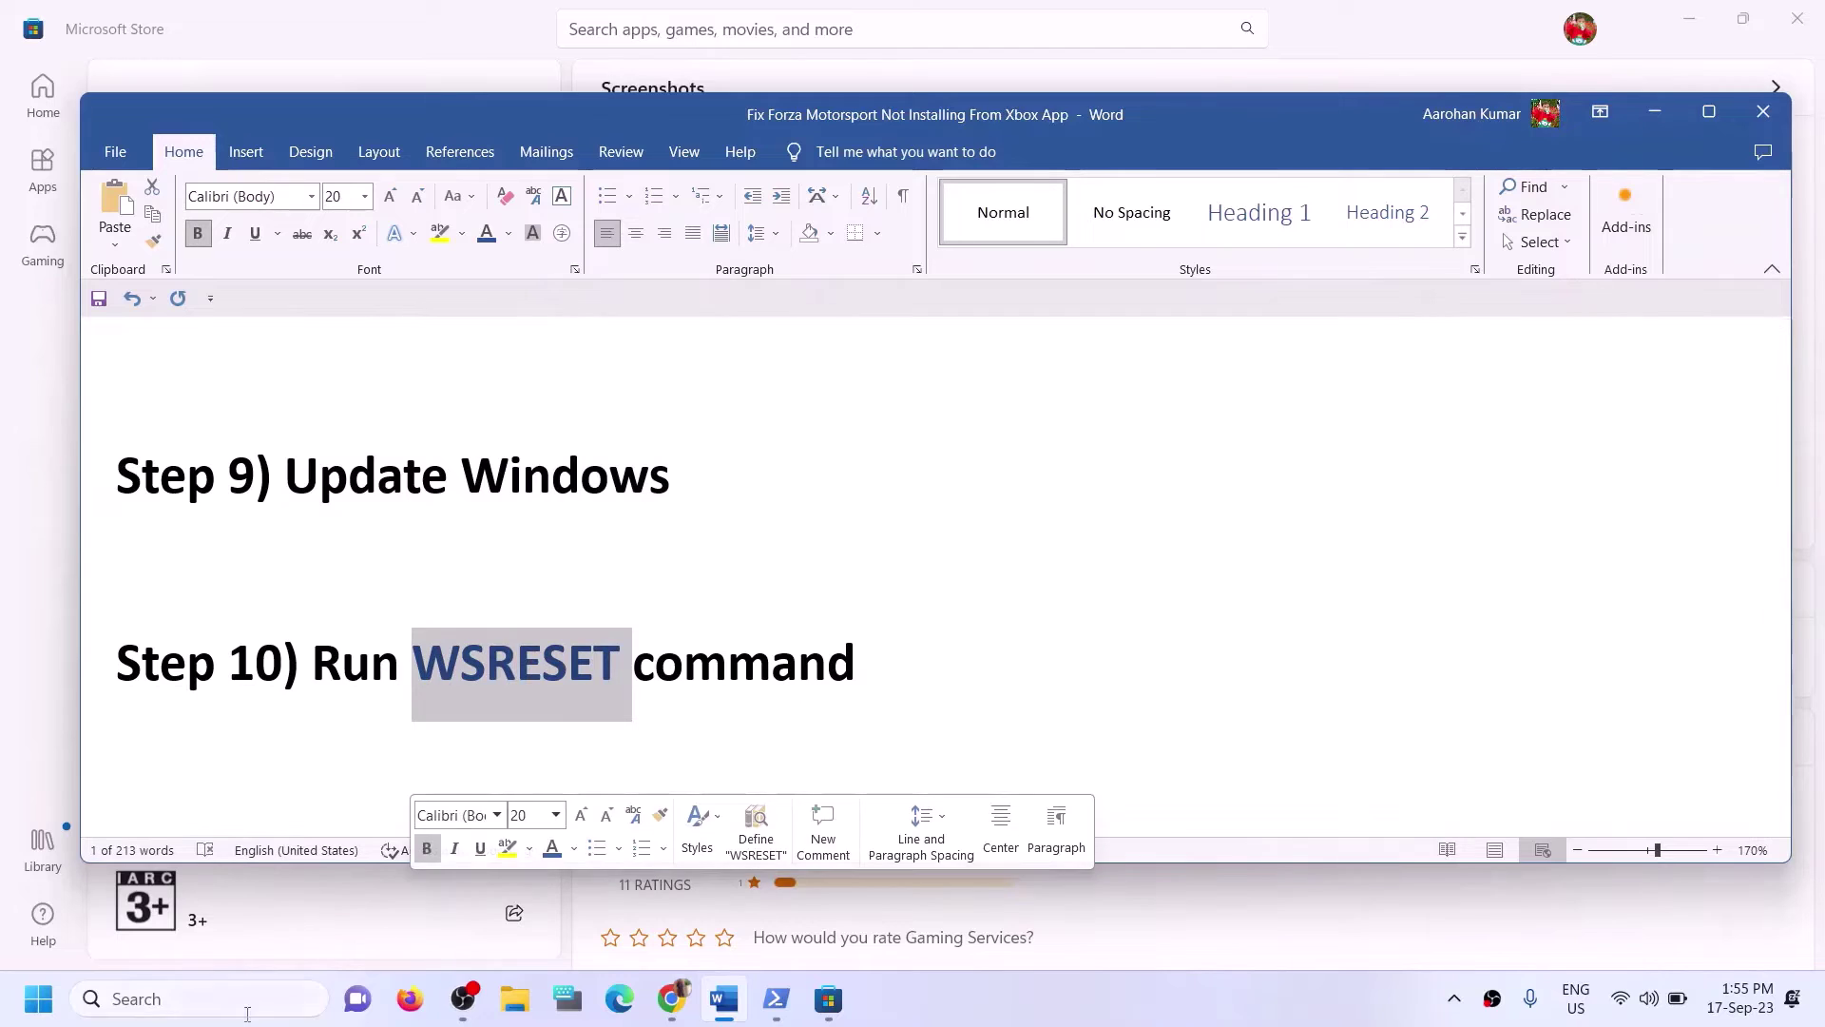
click(247, 1004)
key(ctrl+v)
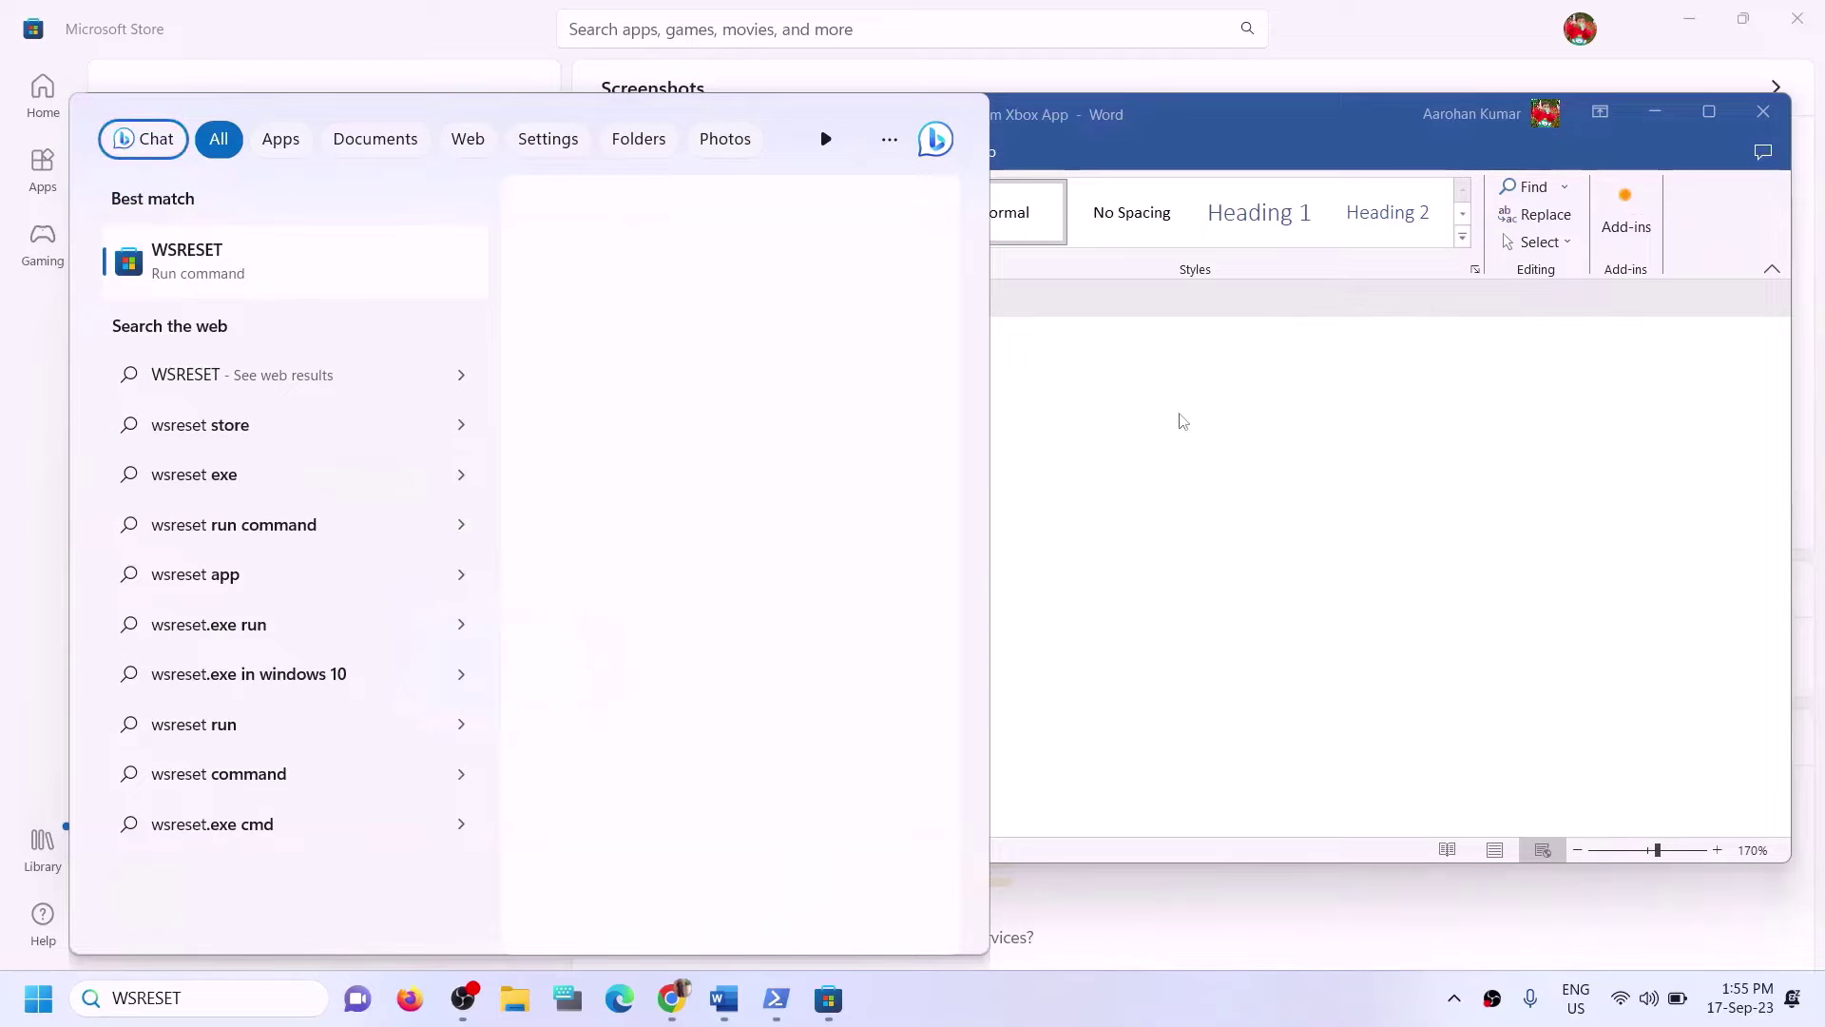
key(Return)
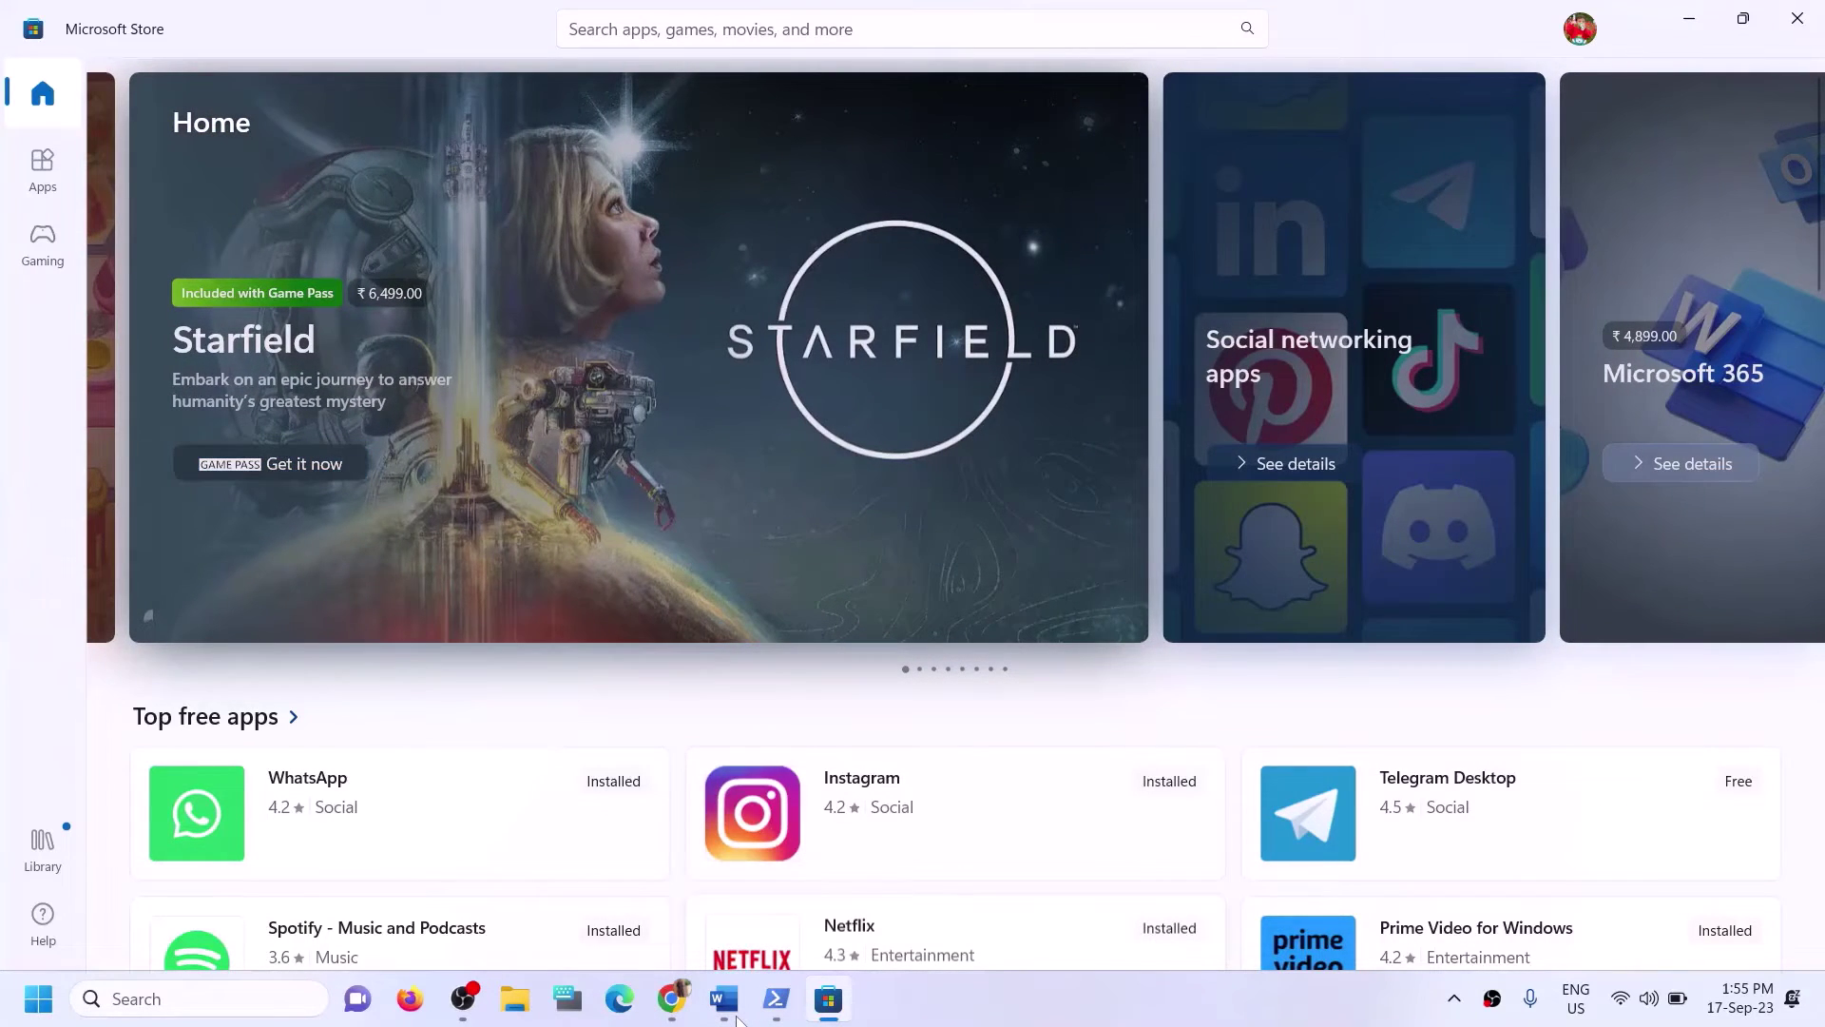
Review Step 11 in the Word notes about reinstalling the Xbox app and Store.
click(725, 1000)
scroll(518, 687, down, 5)
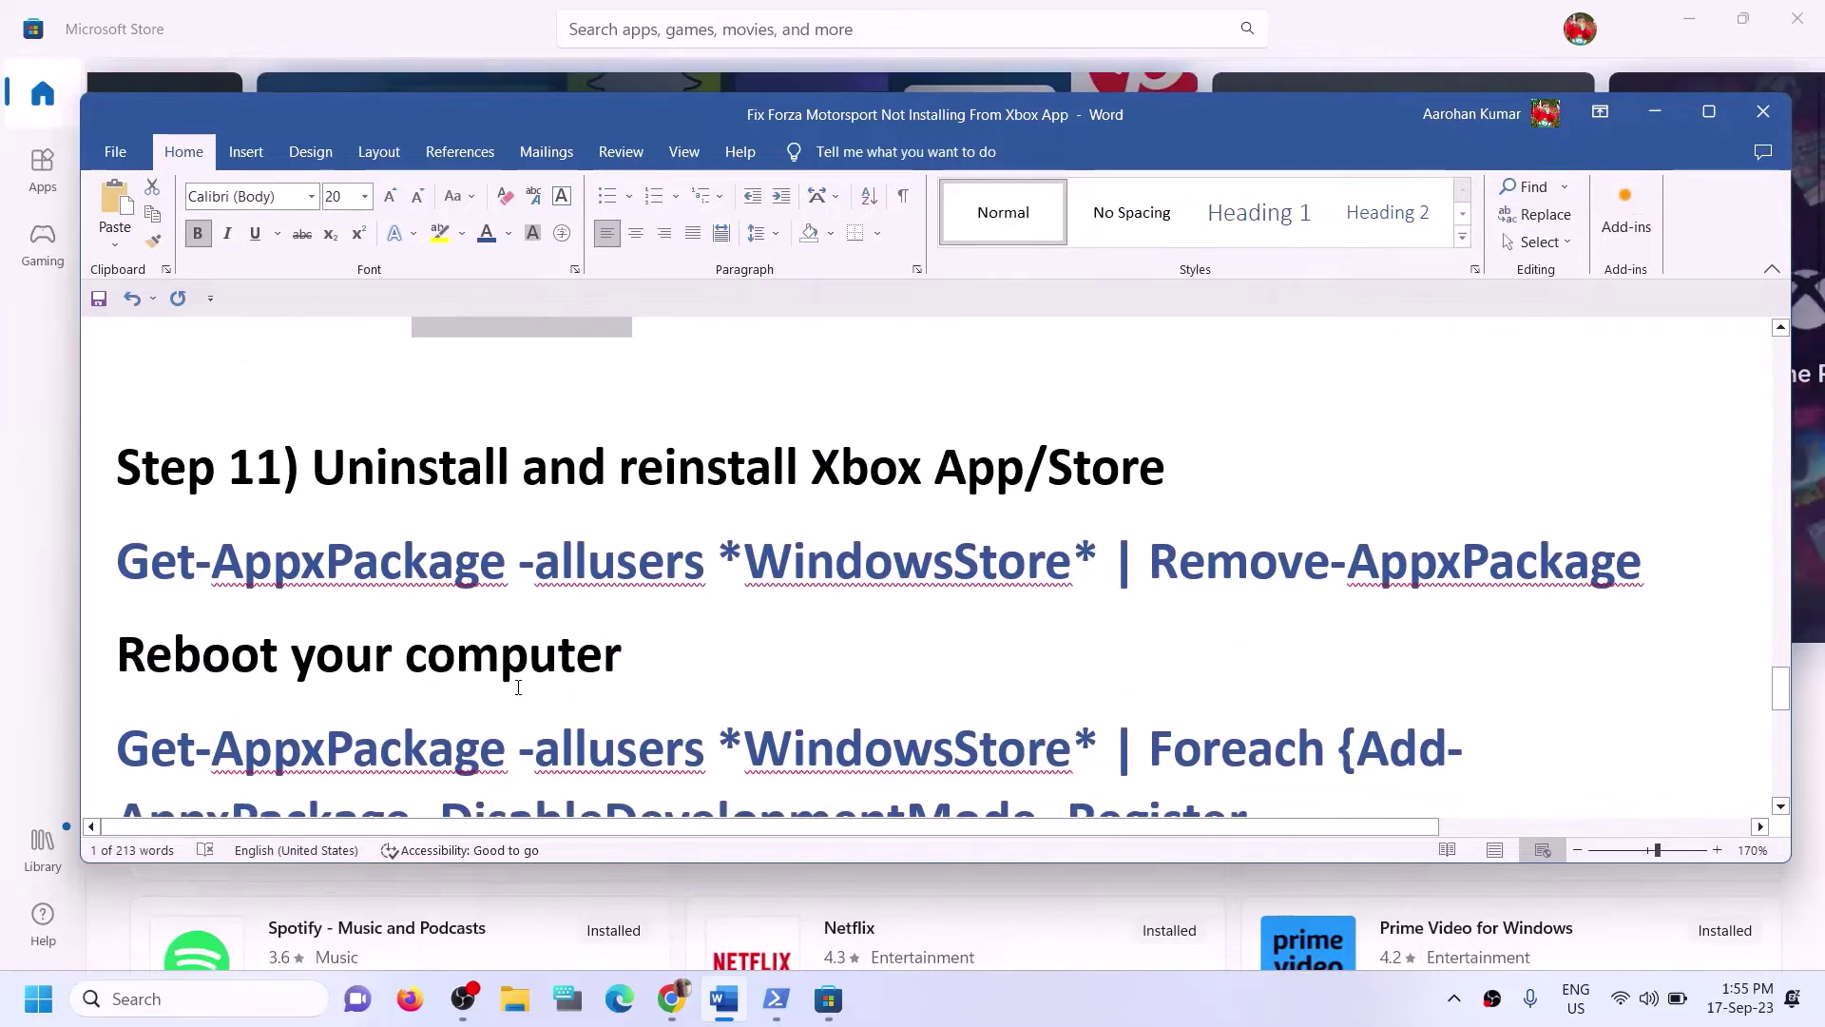
drag(621, 466, 1193, 468)
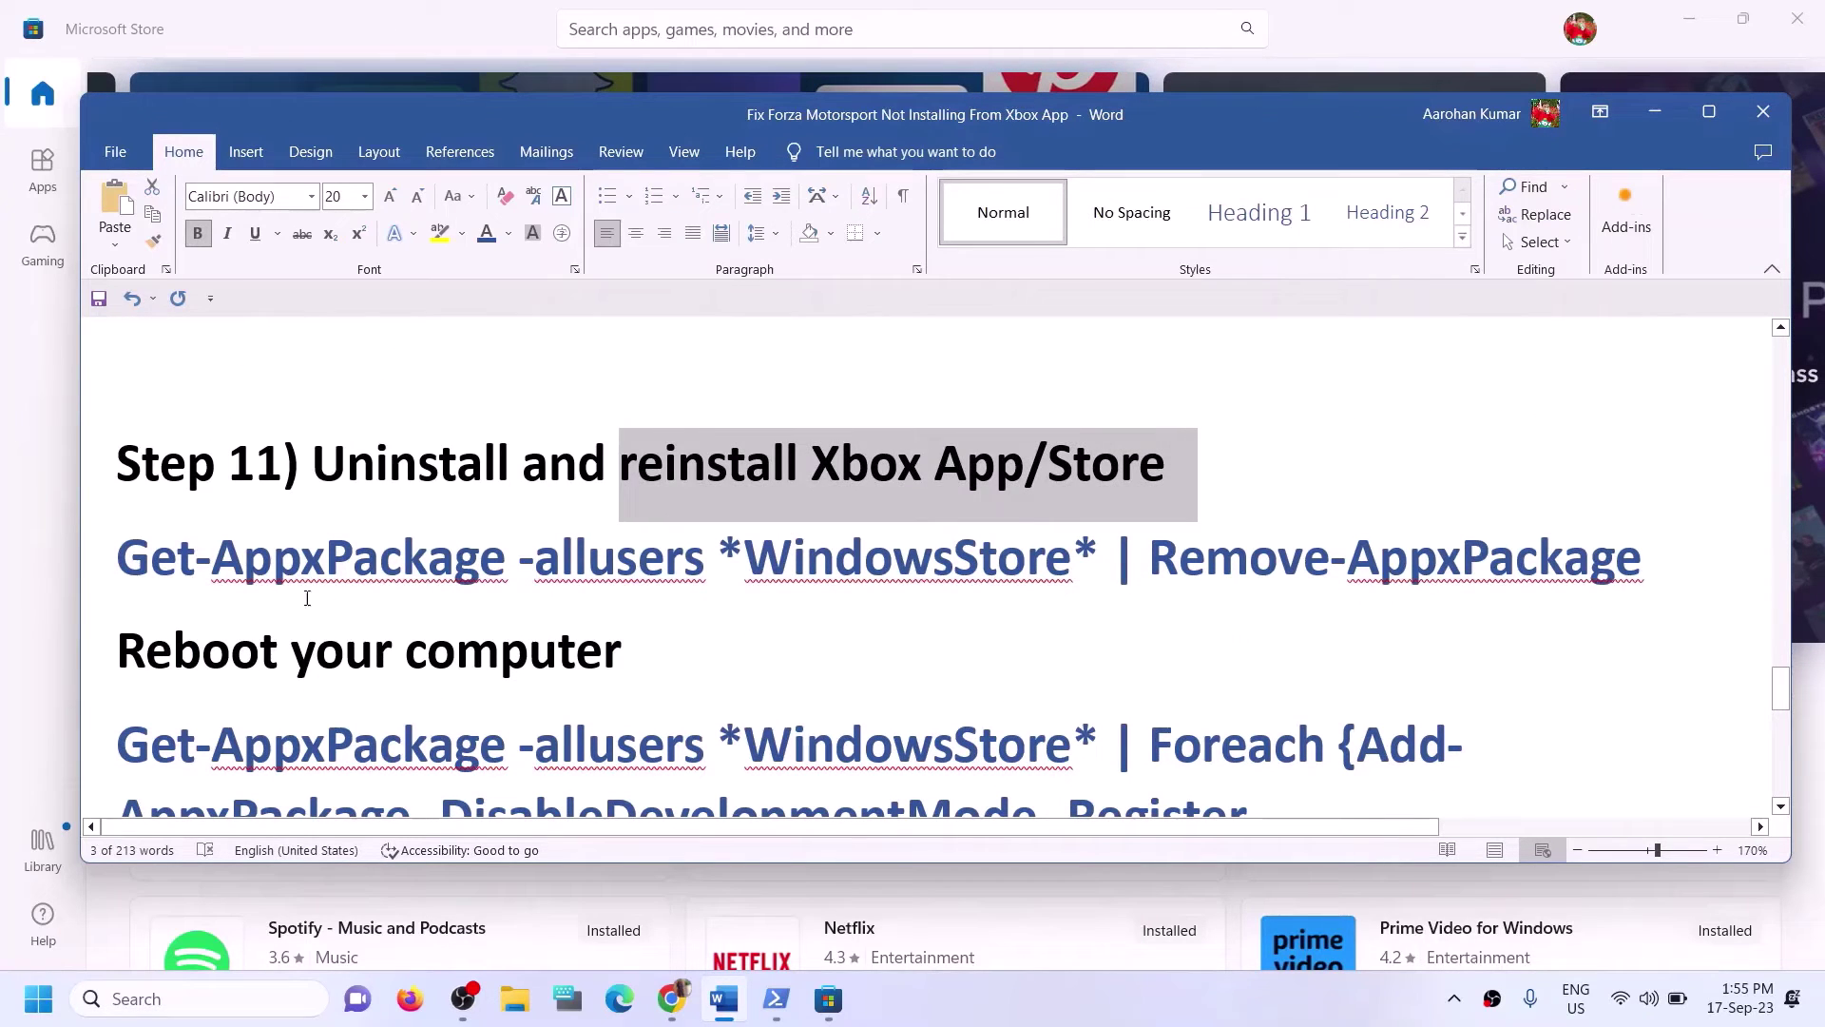
click(215, 589)
scroll(843, 603, down, 1)
scroll(843, 602, up, 1)
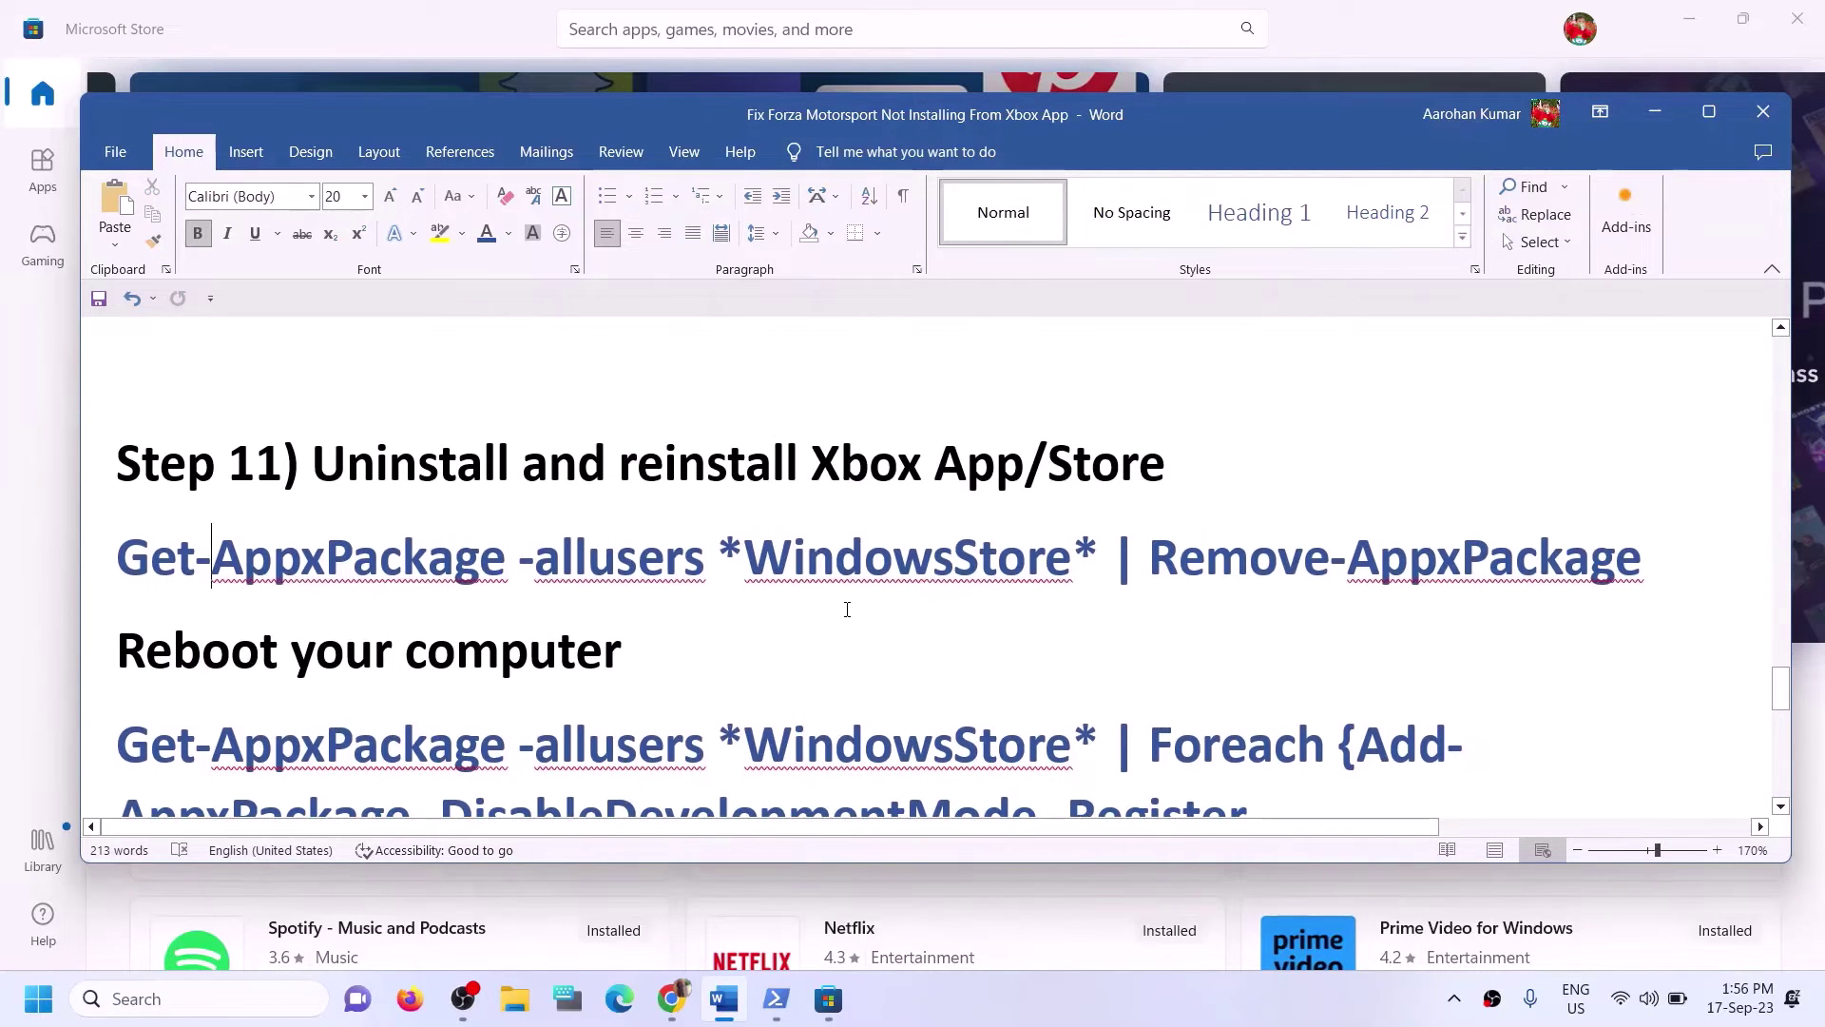
Uninstall the Xbox app from its 'xbox' search result and confirm the removal.
click(187, 1005)
text(xbo)
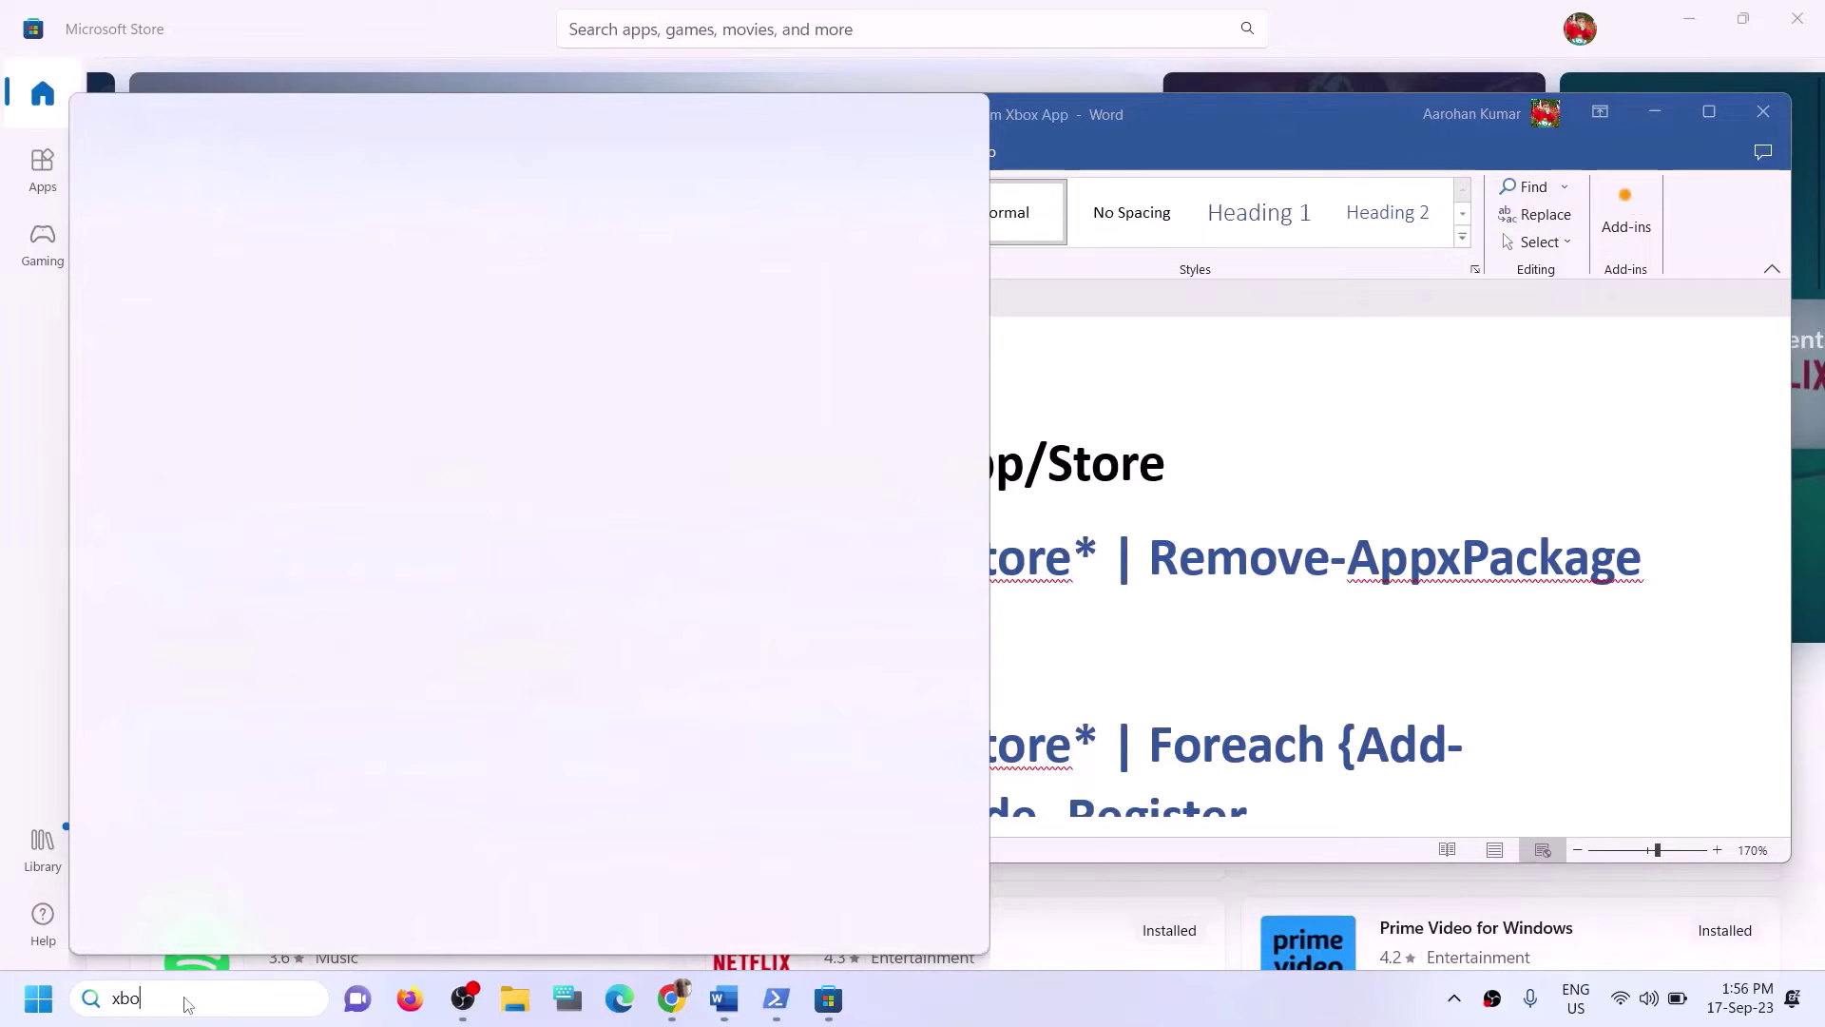
text(x)
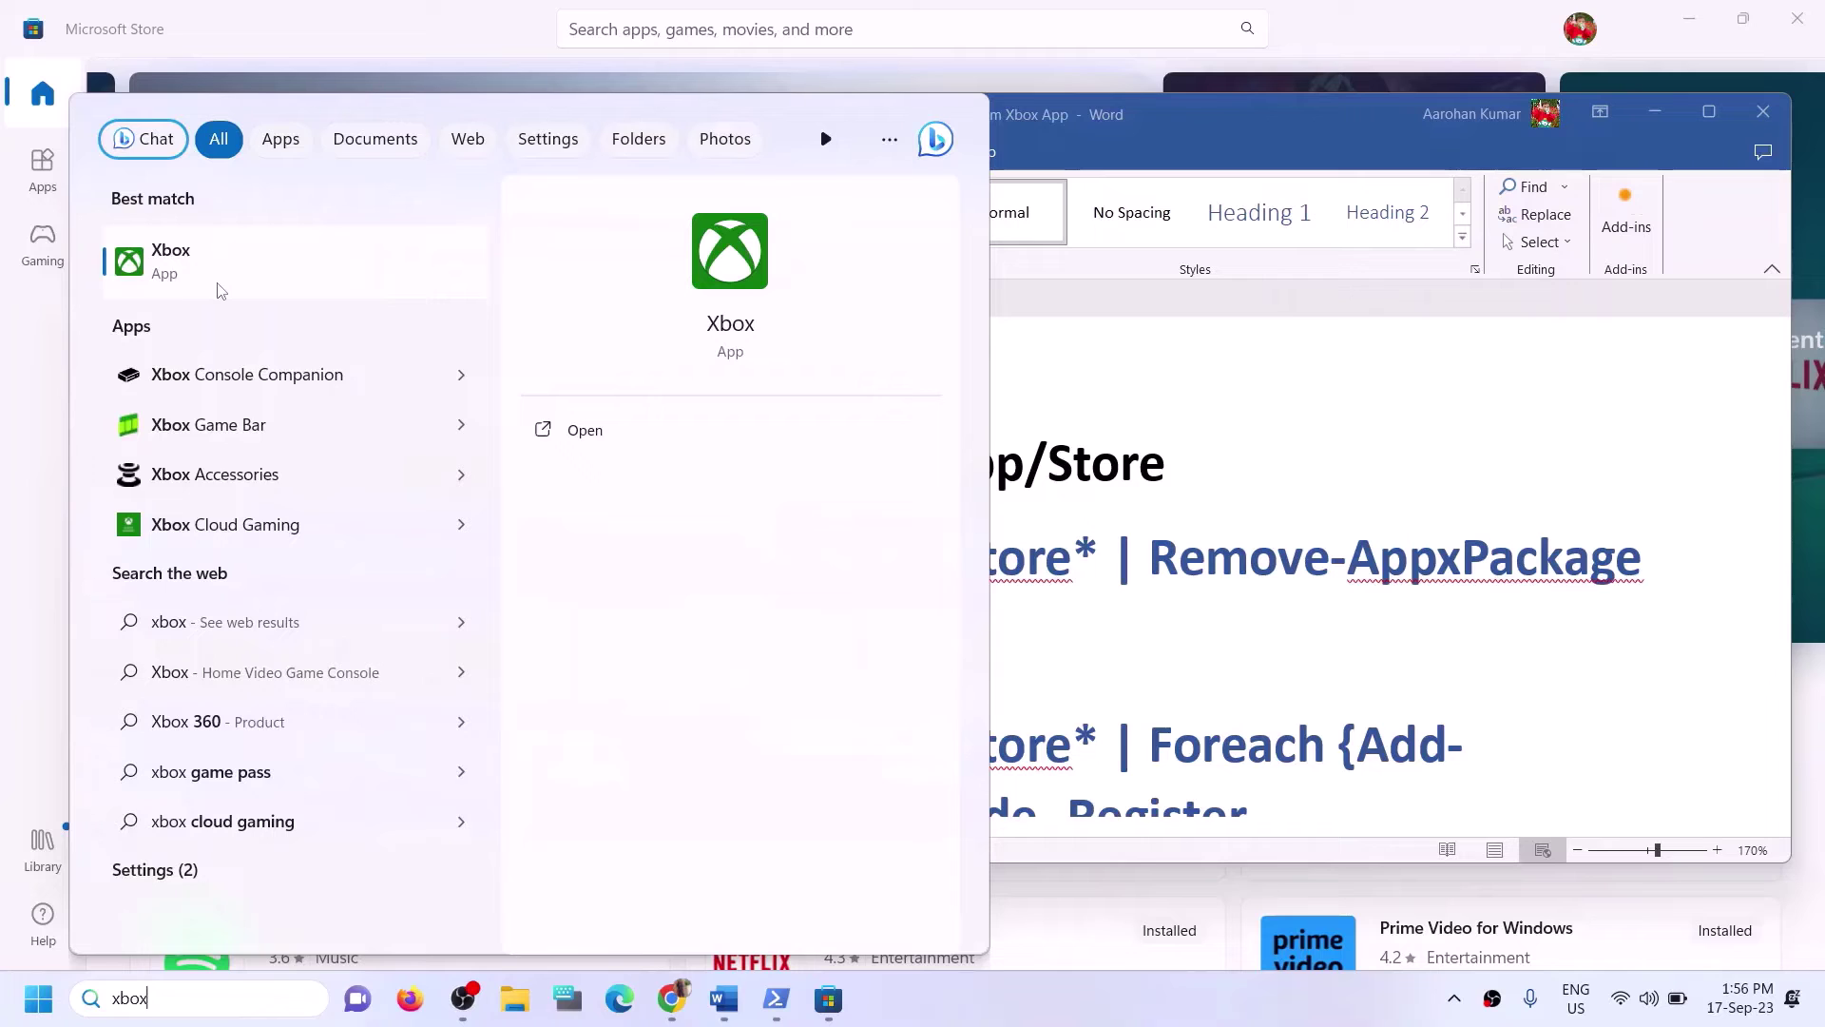
right_click(221, 290)
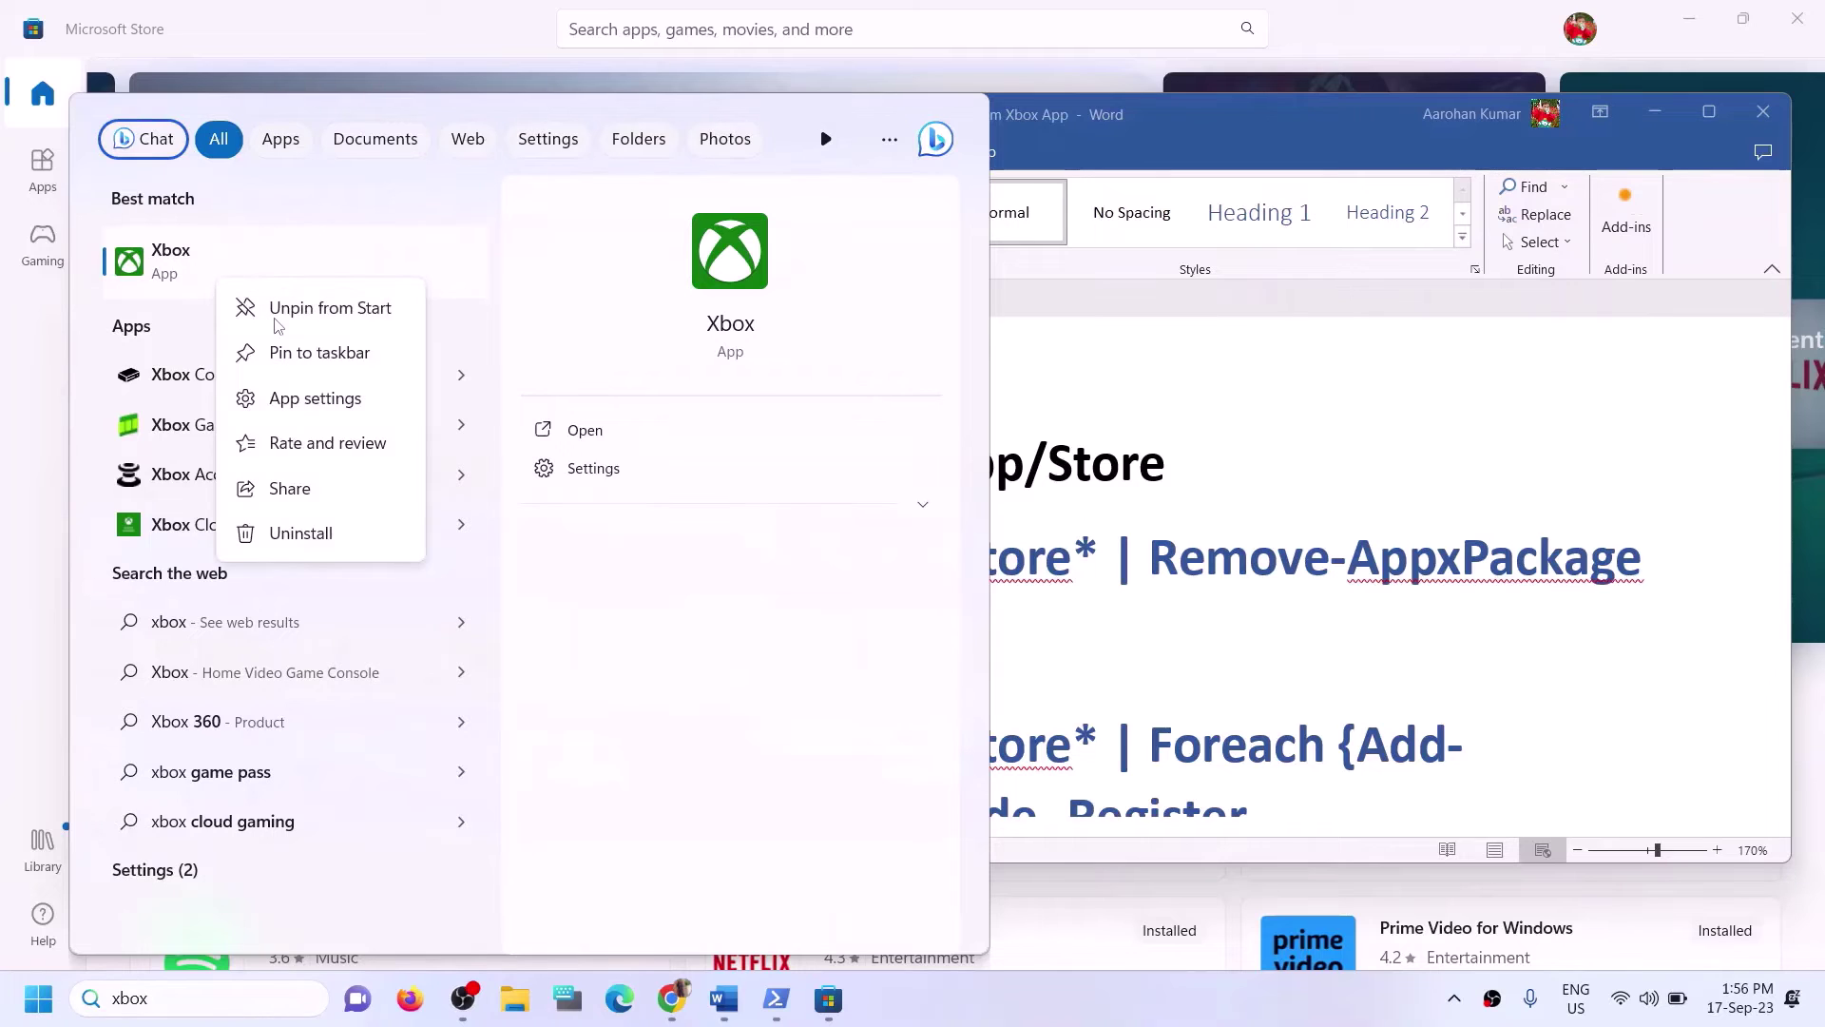
click(324, 542)
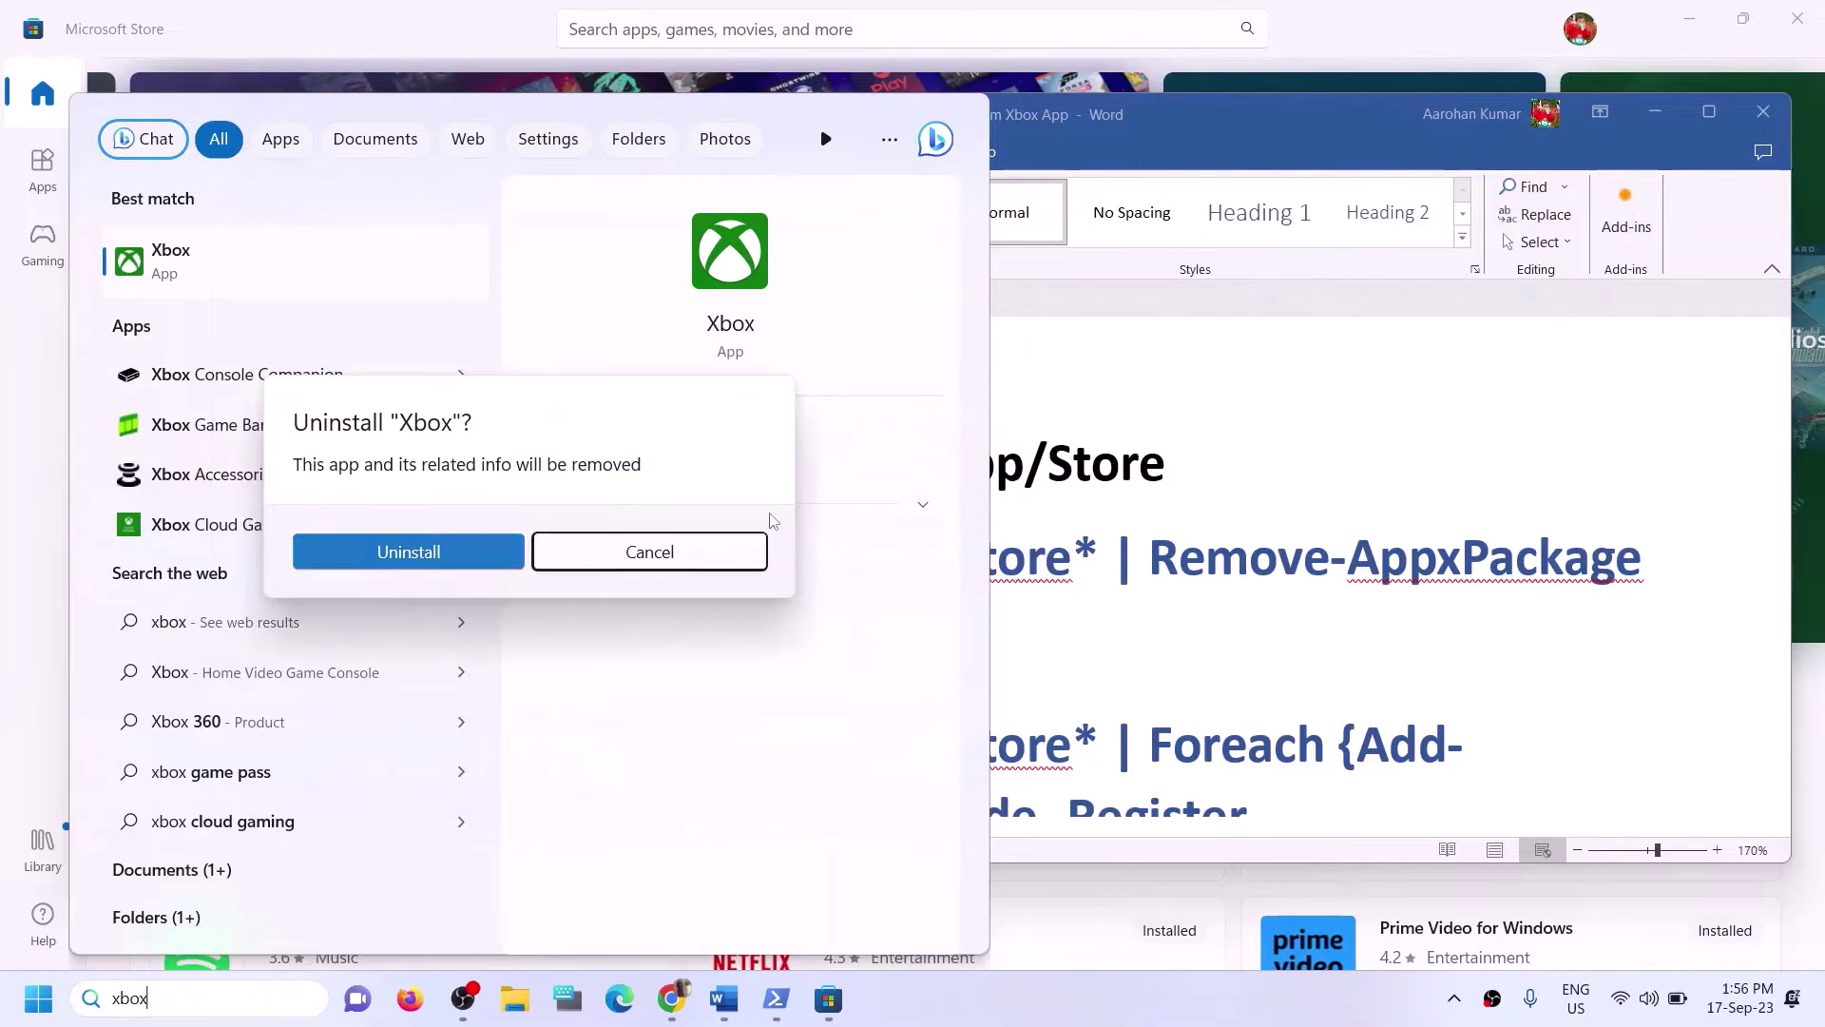
click(387, 559)
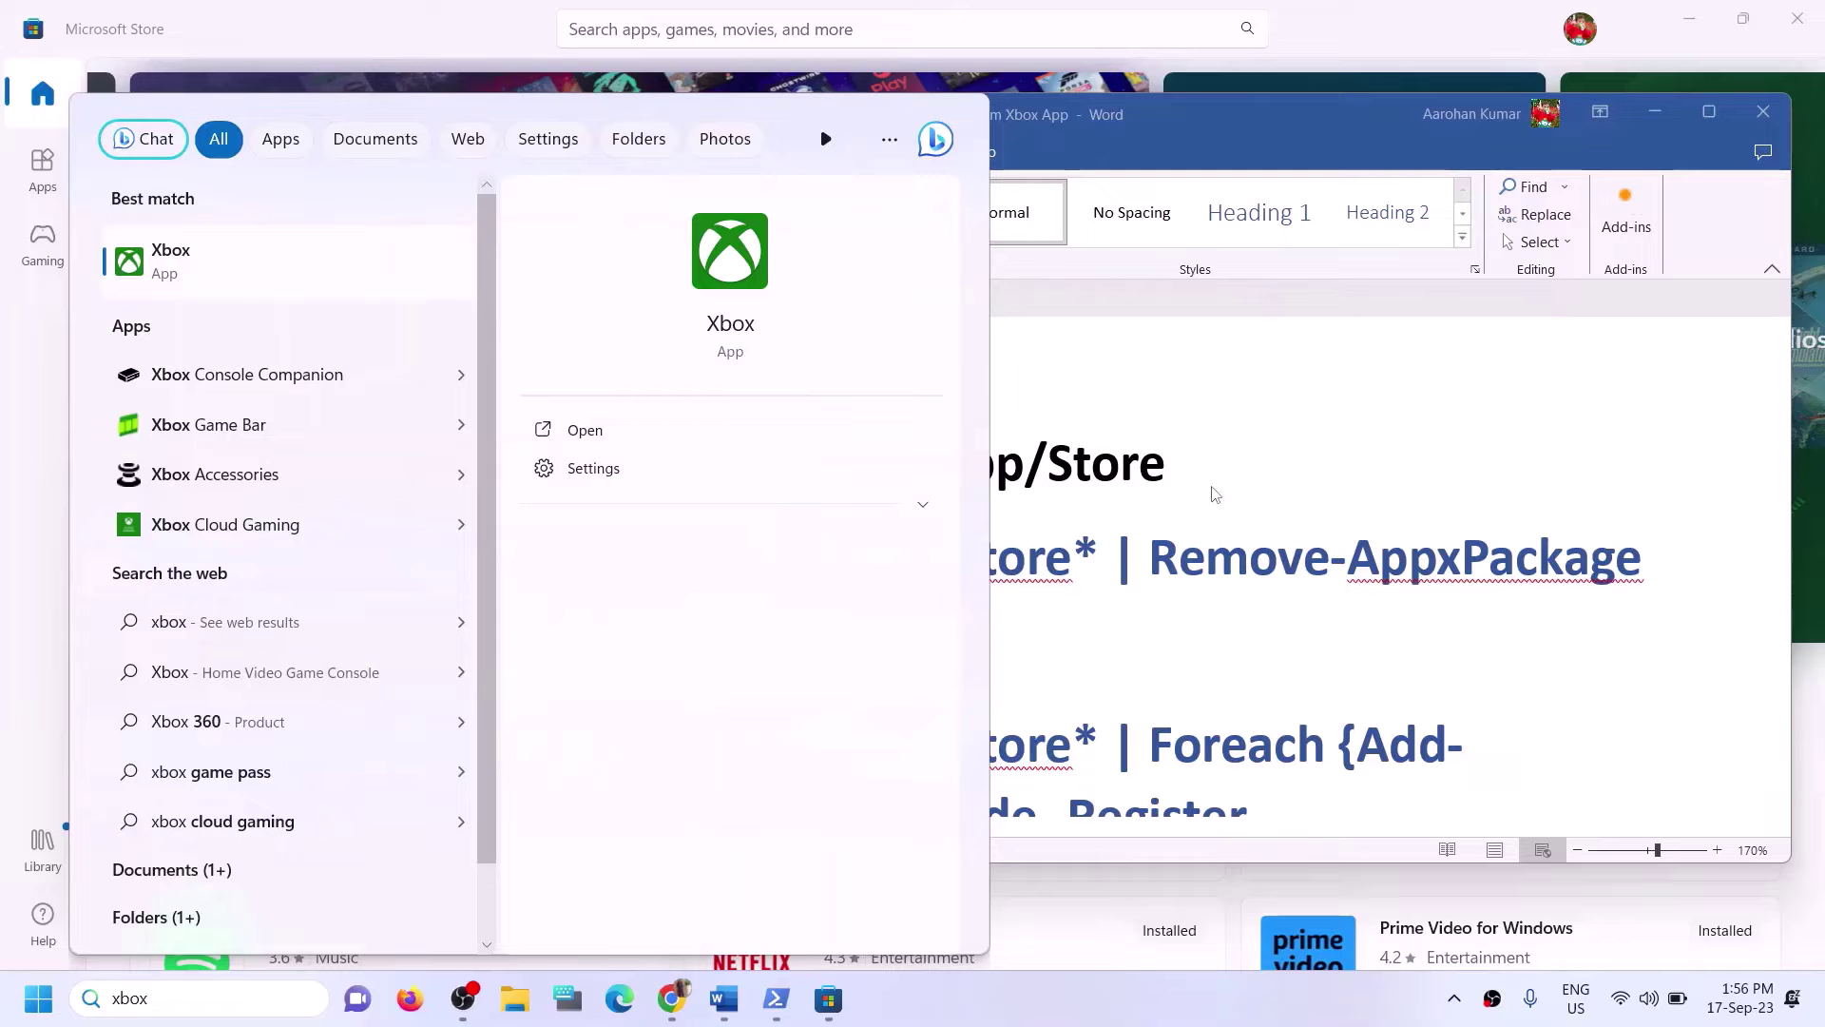
click(1093, 457)
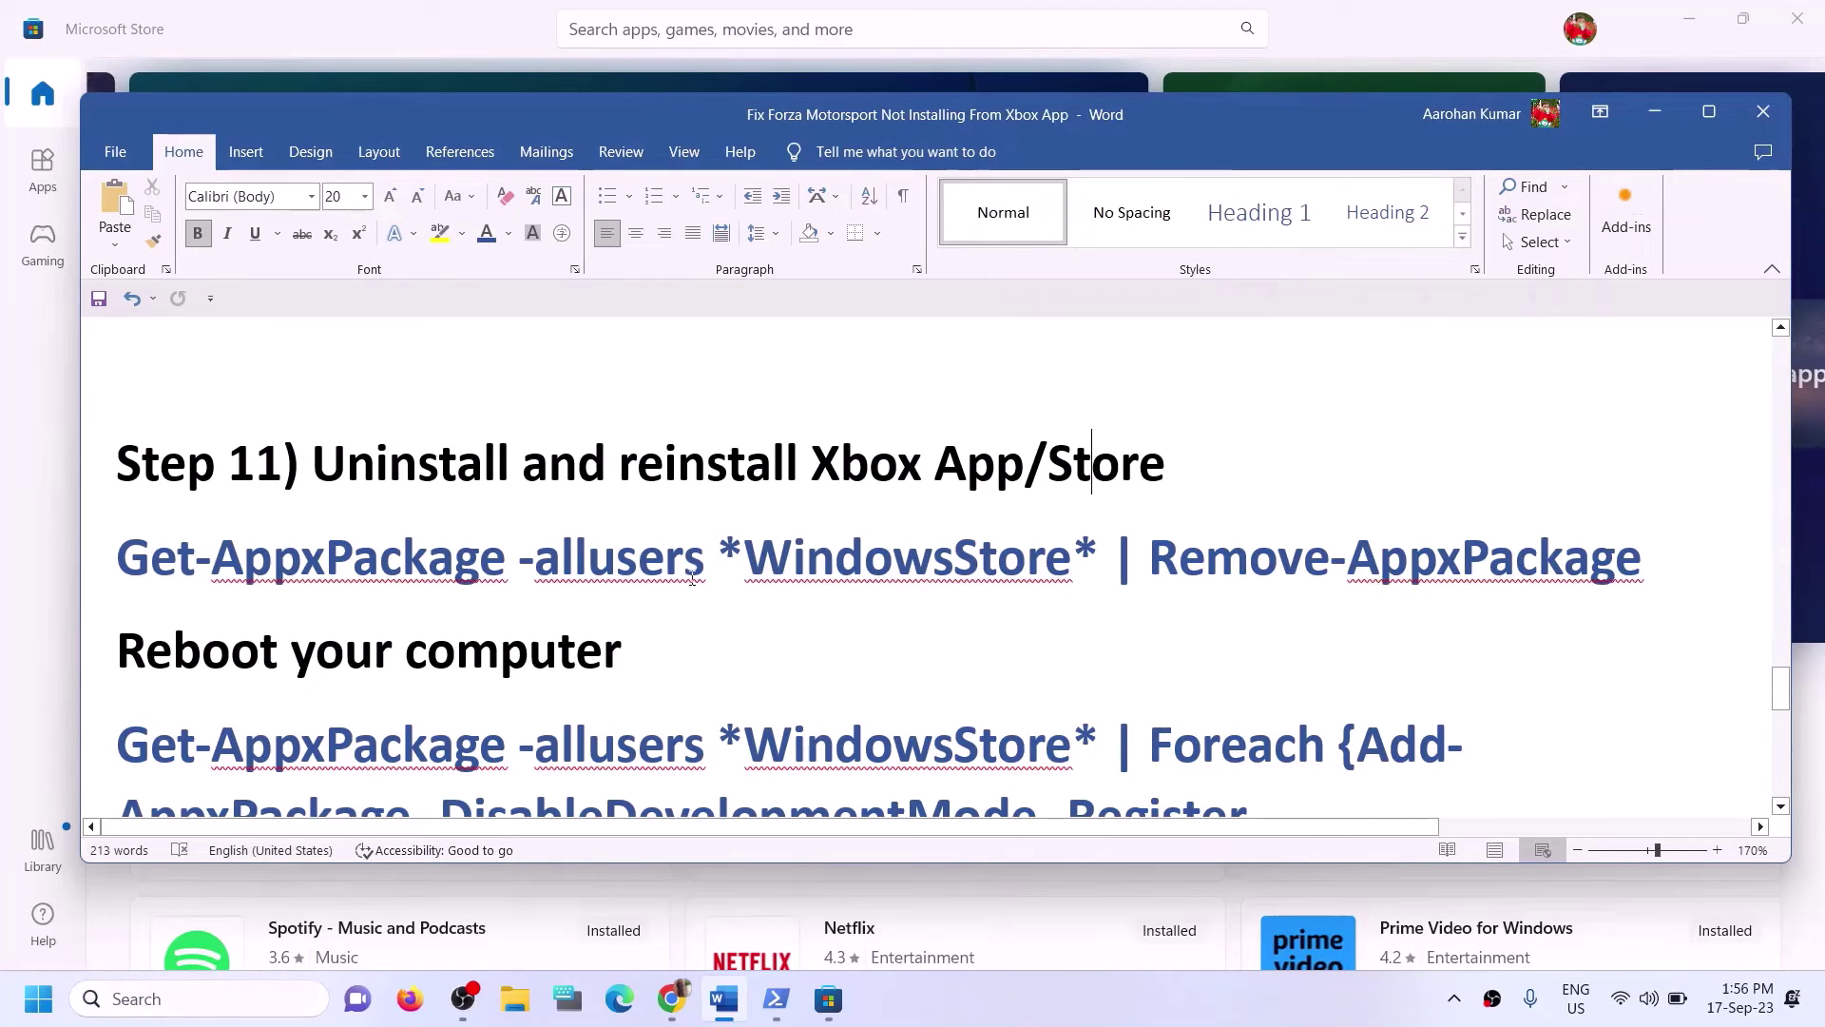
Copy the Remove-AppxPackage command and launch Windows PowerShell as administrator.
drag(1645, 559, 112, 561)
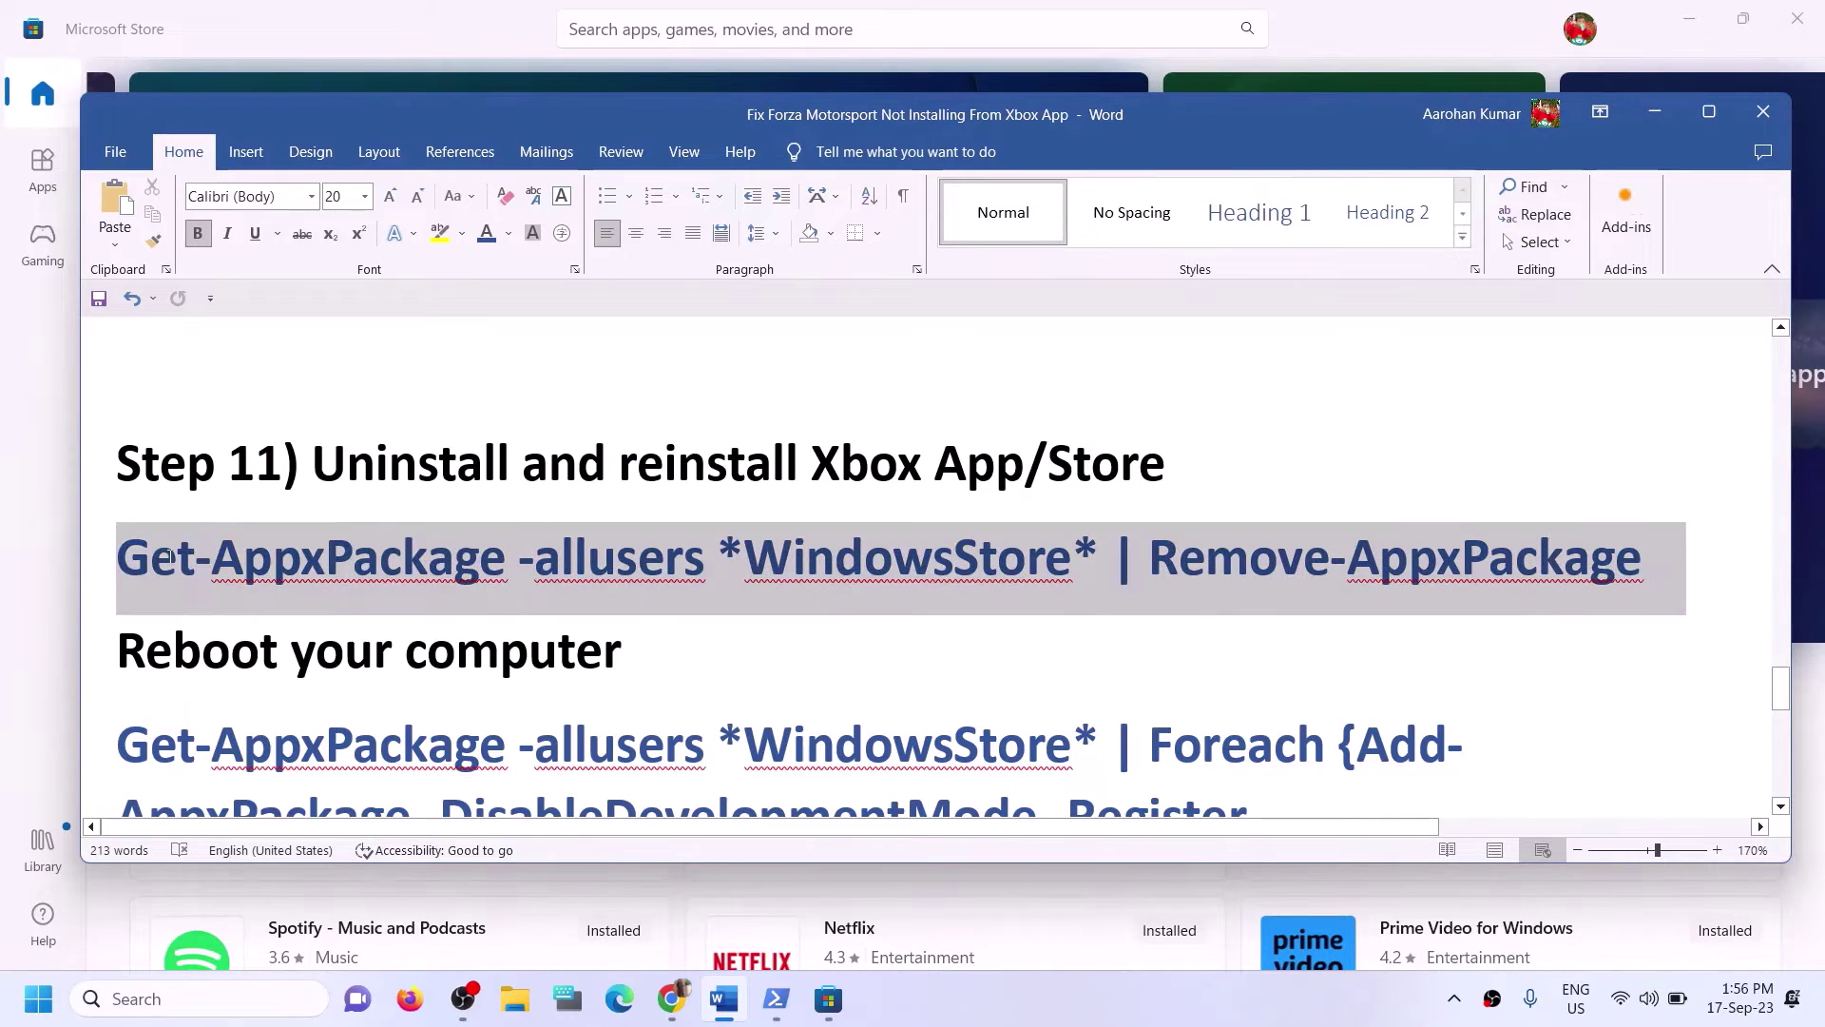
right_click(237, 532)
click(260, 642)
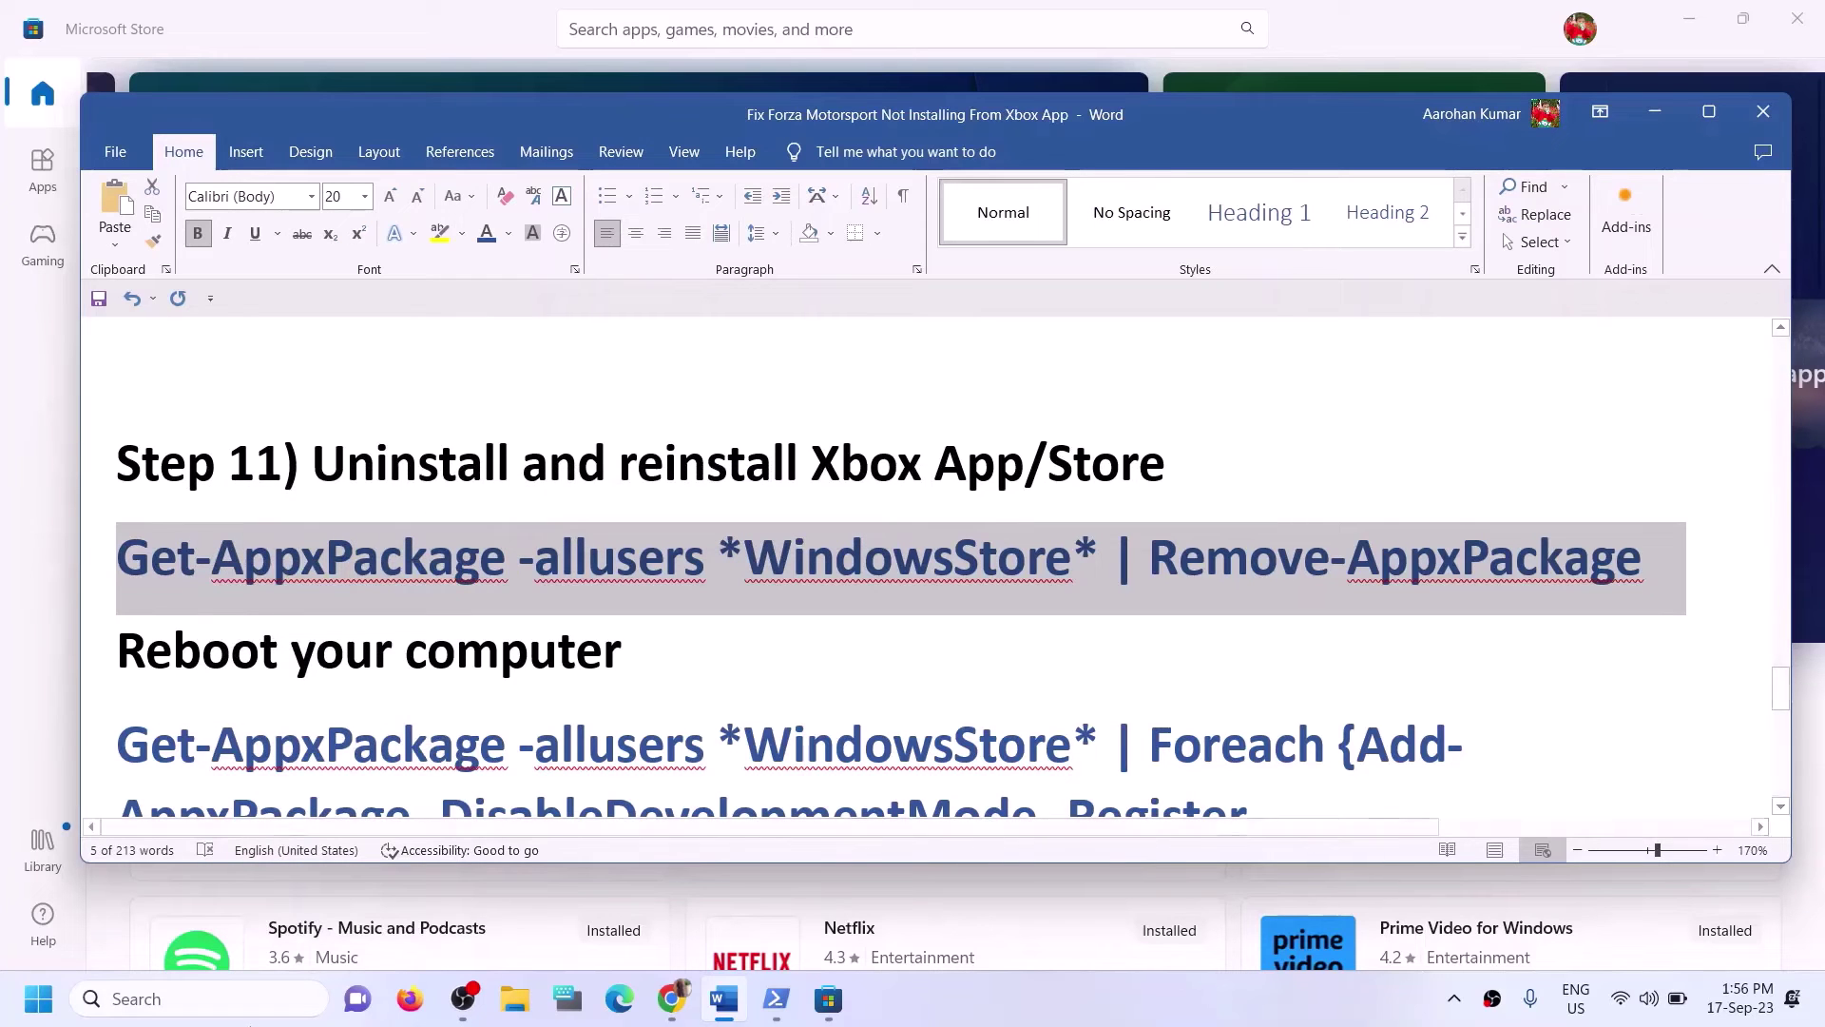
click(249, 1009)
text(powe)
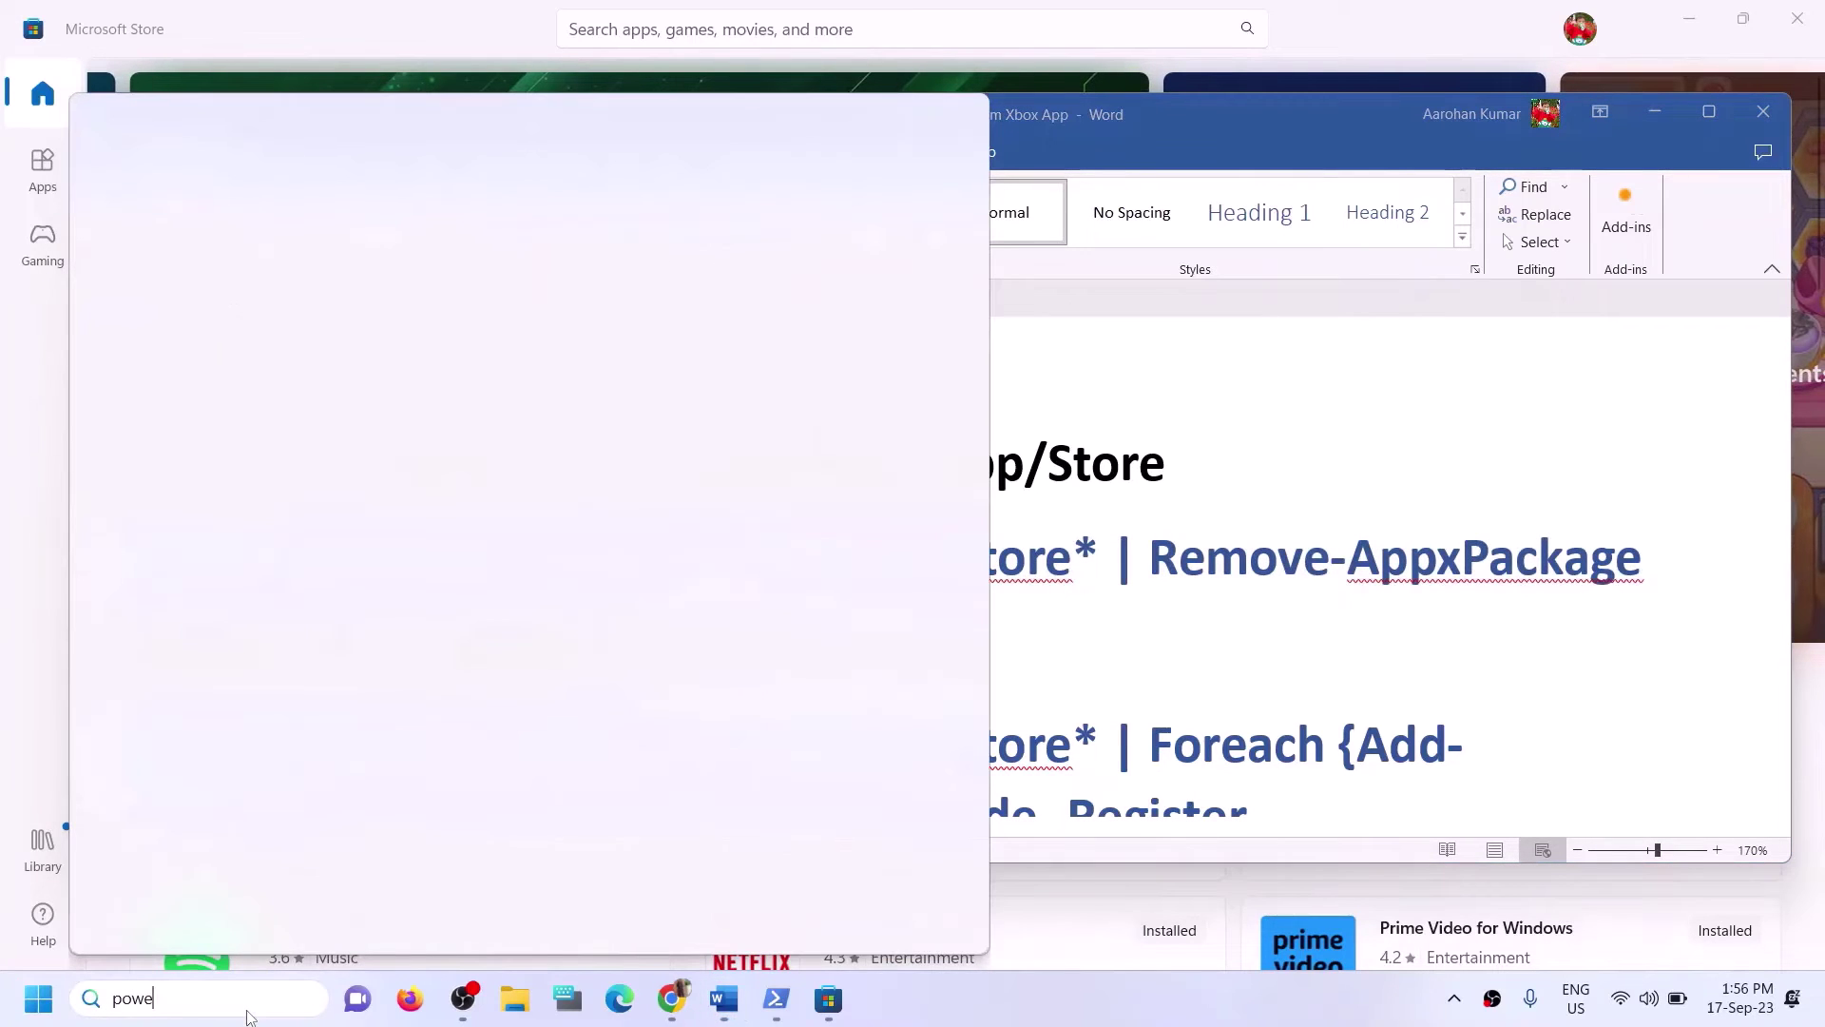
text(rshell)
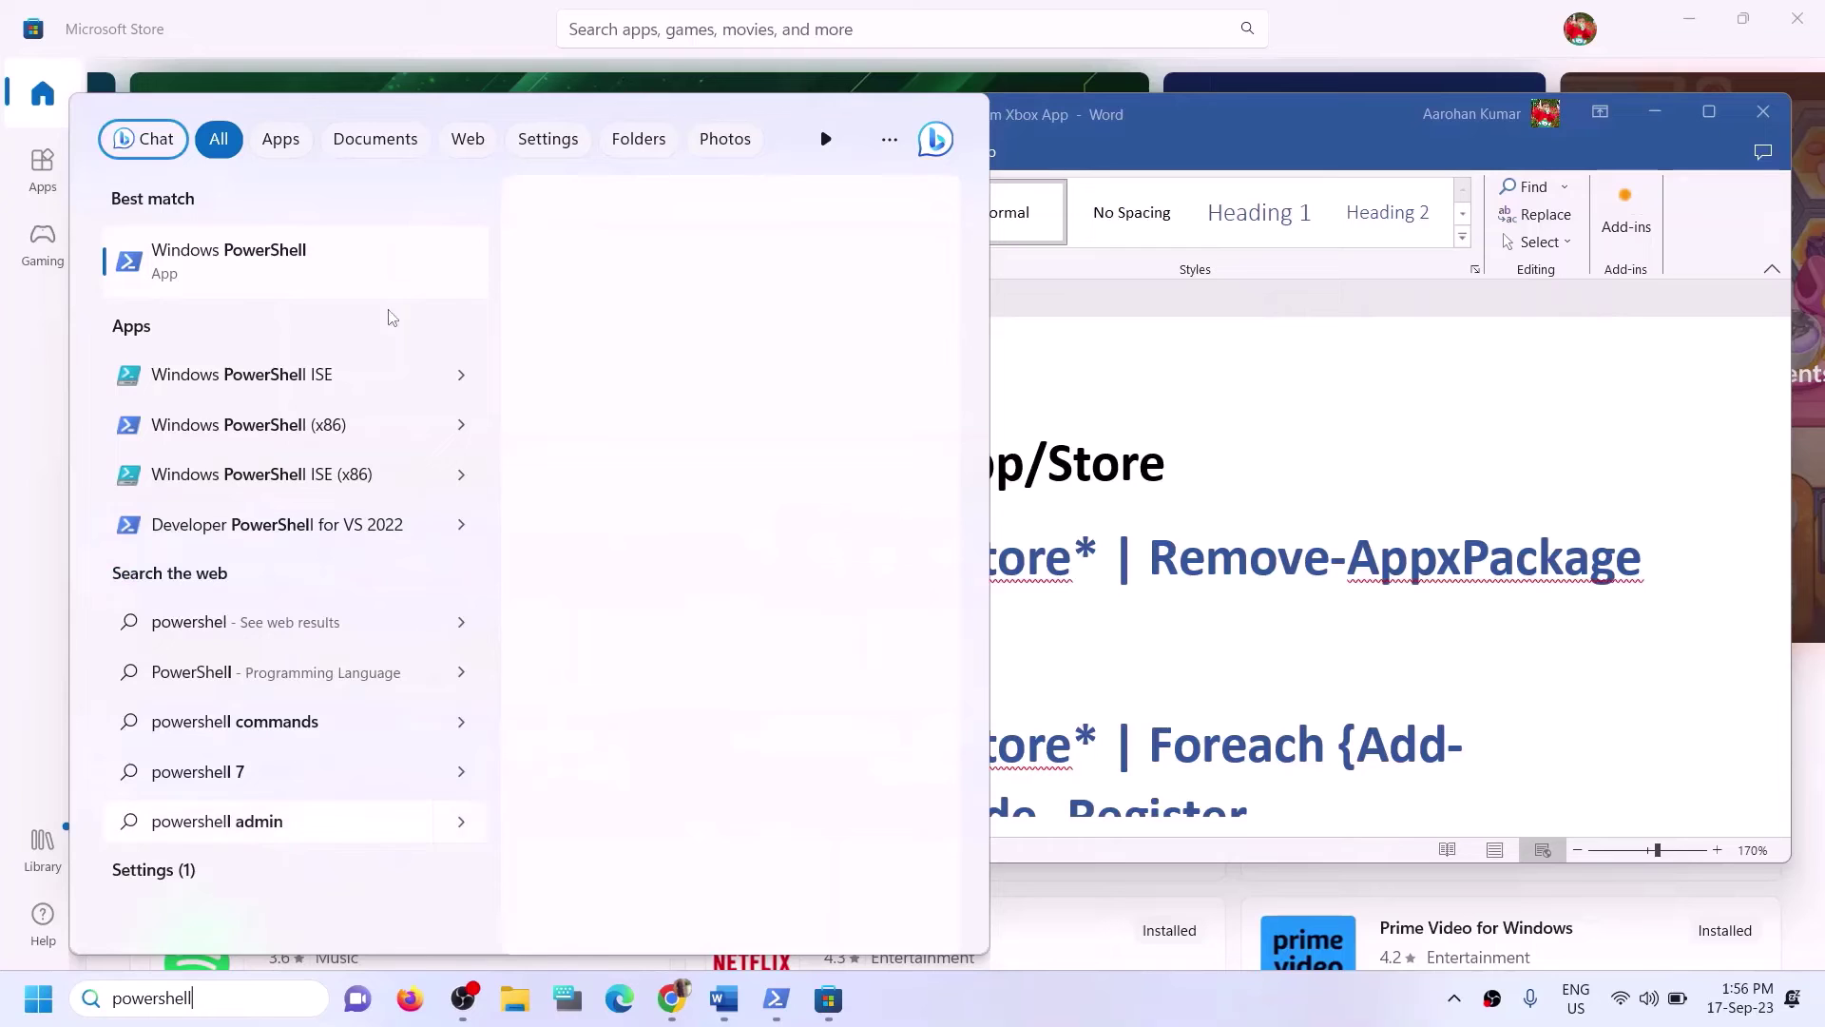
right_click(344, 273)
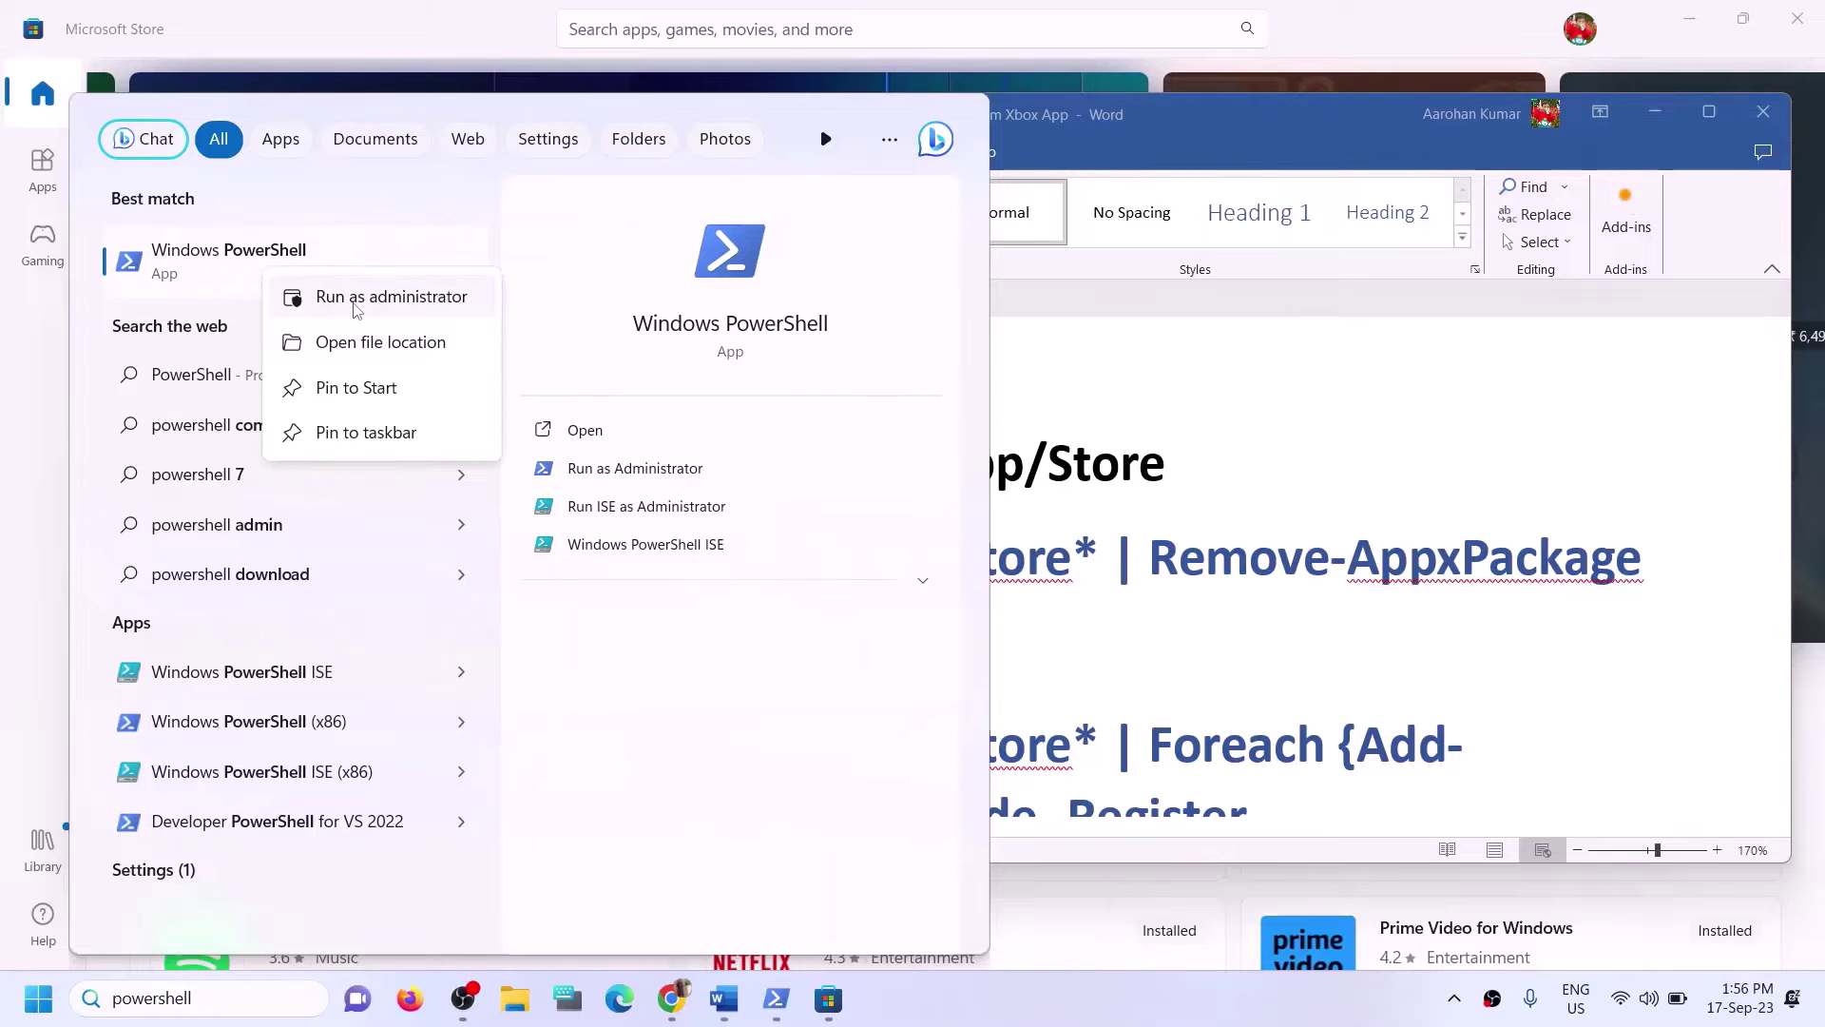
click(353, 303)
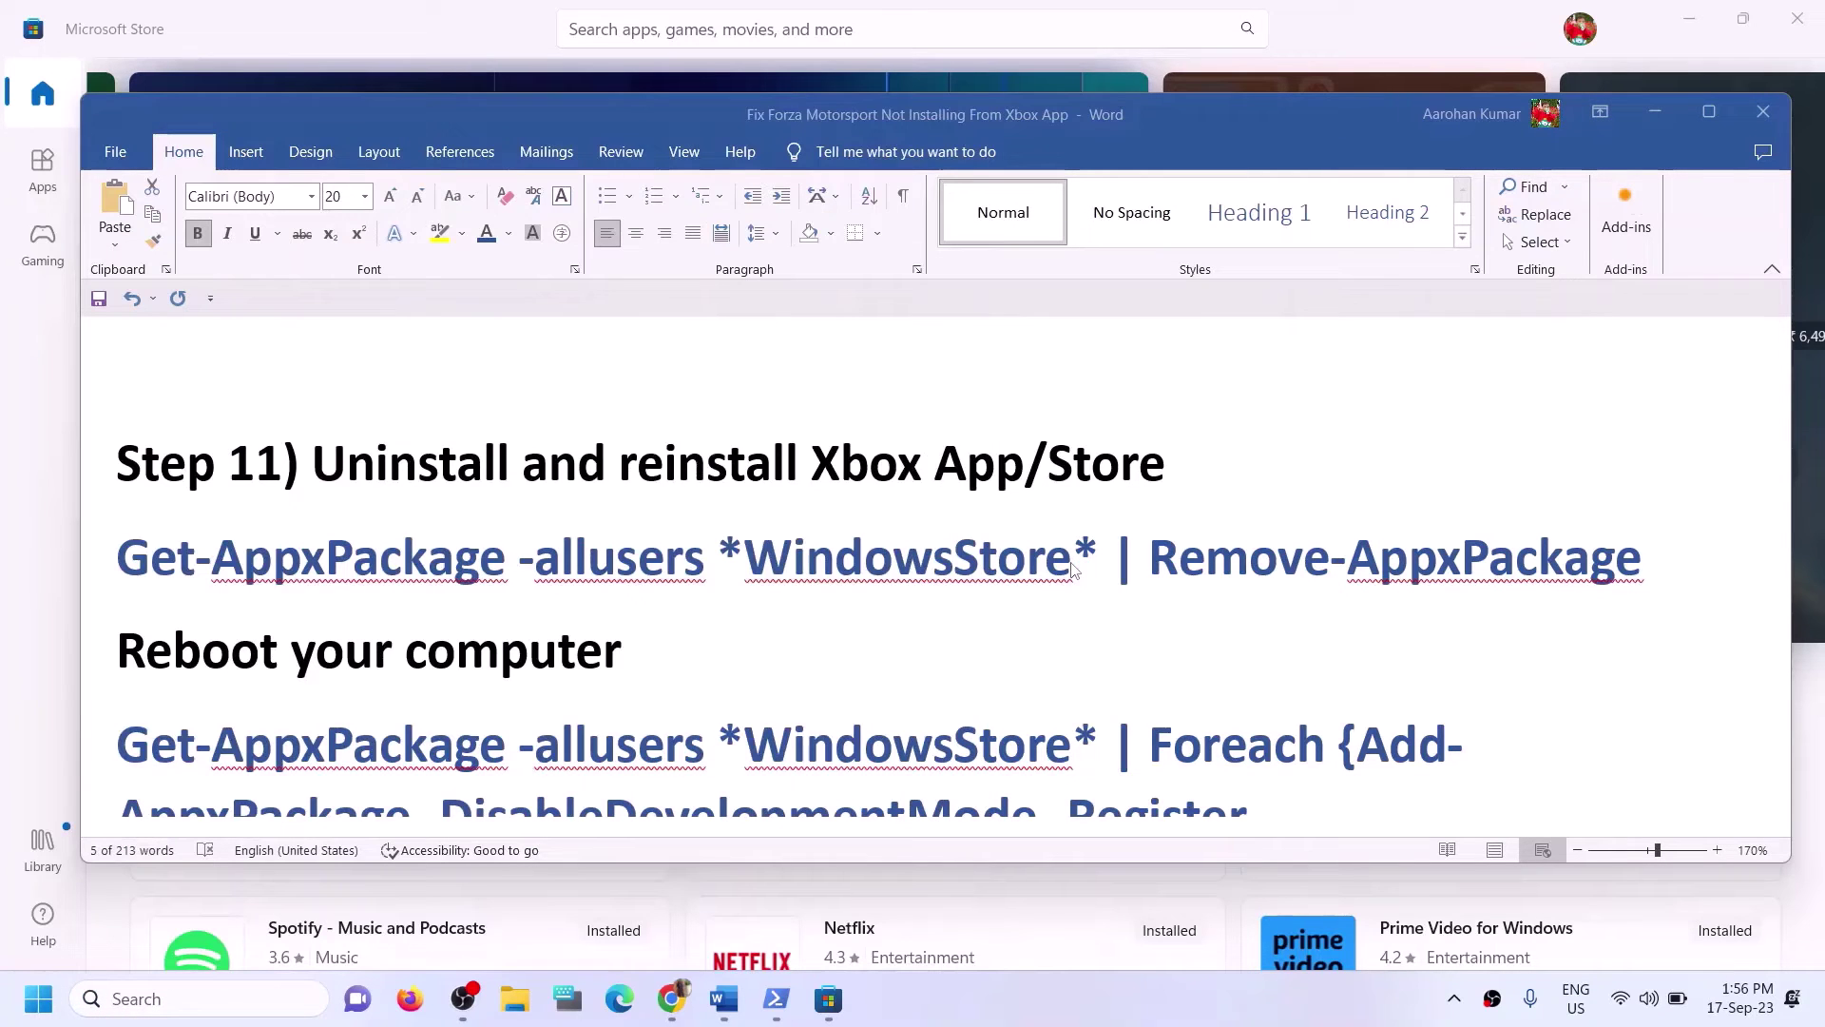
click(805, 697)
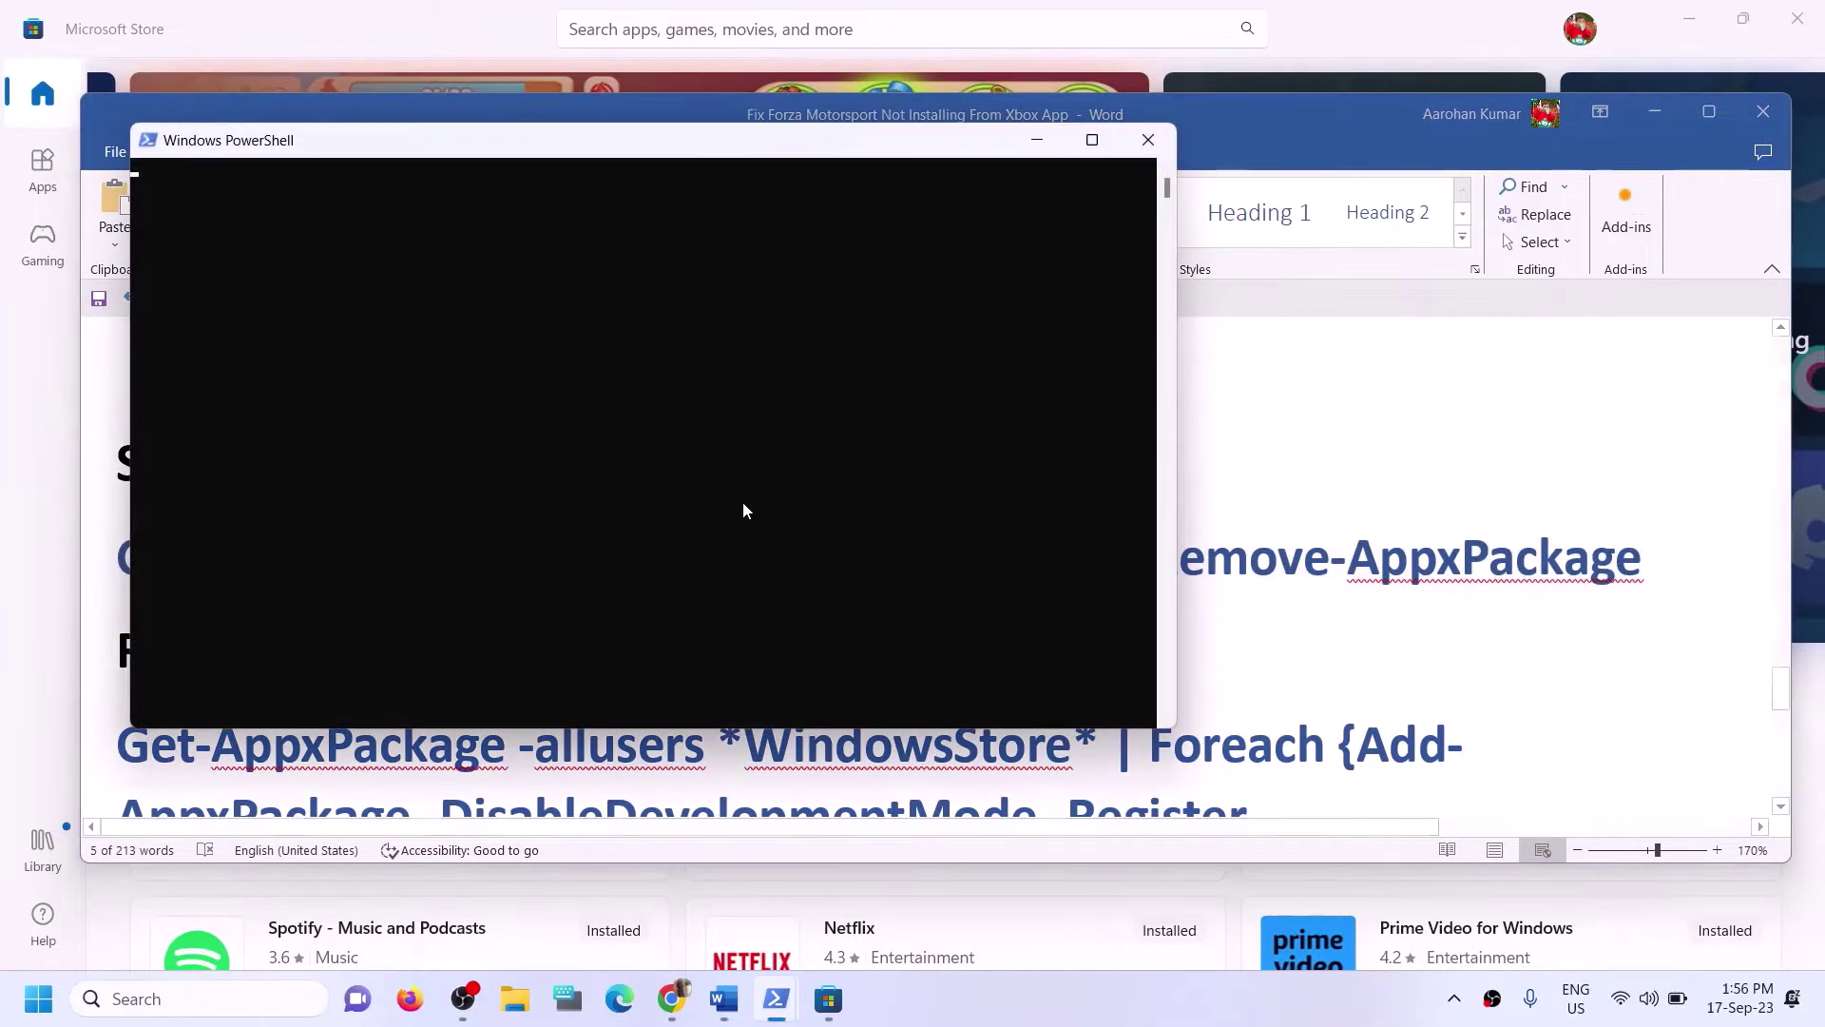
Paste and run Get-AppxPackage -allusers *WindowsStore* | Remove-AppxPackage in PowerShell.
right_click(671, 464)
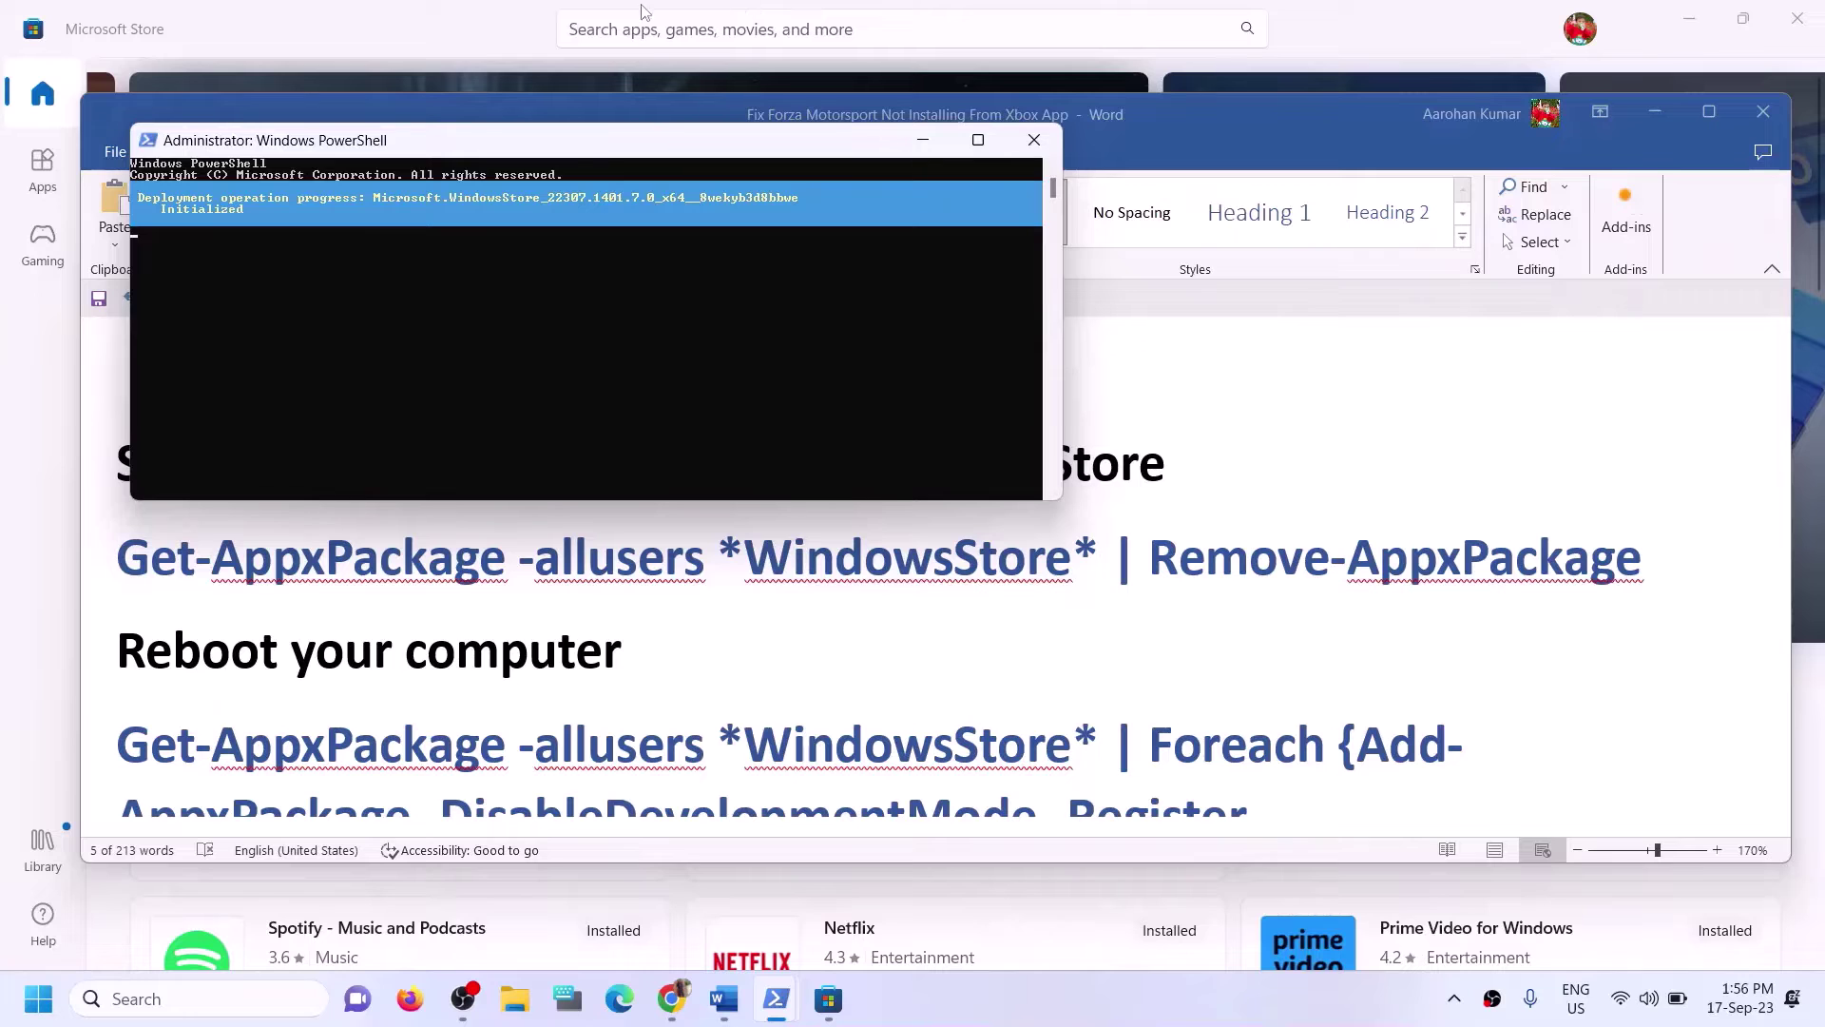
click(396, 28)
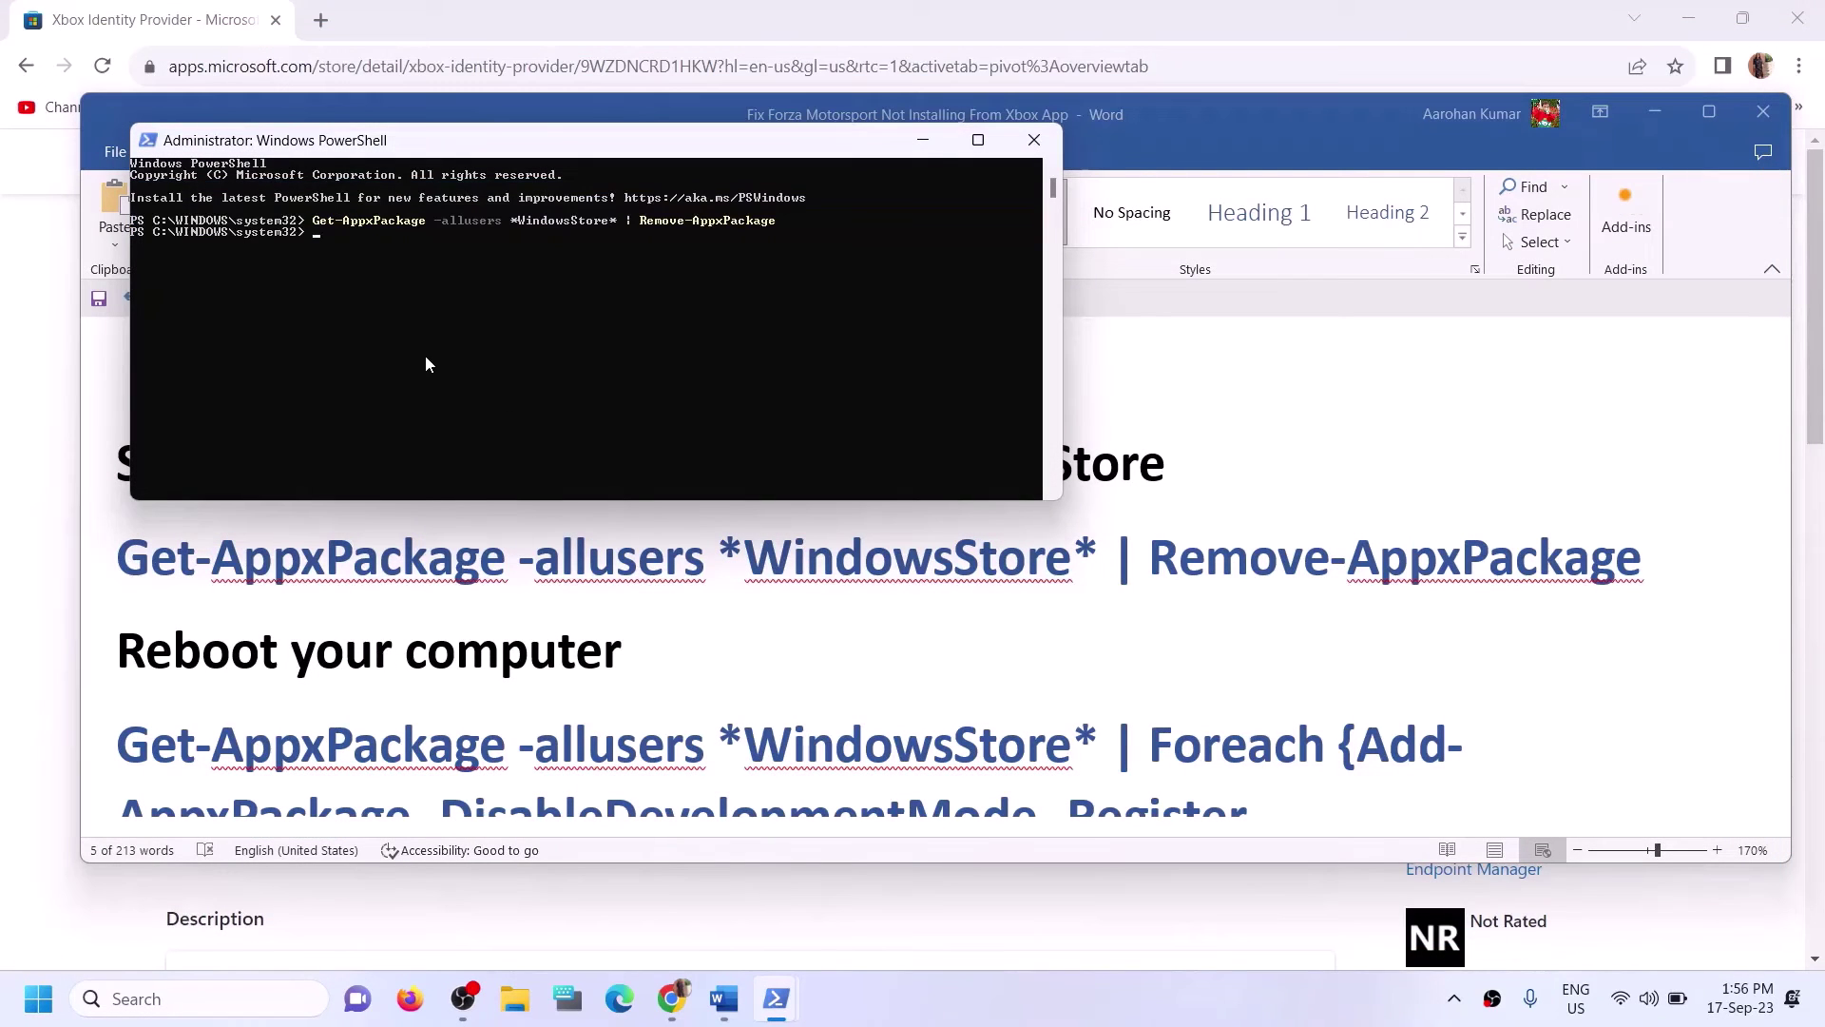
click(704, 649)
scroll(680, 627, down, 1)
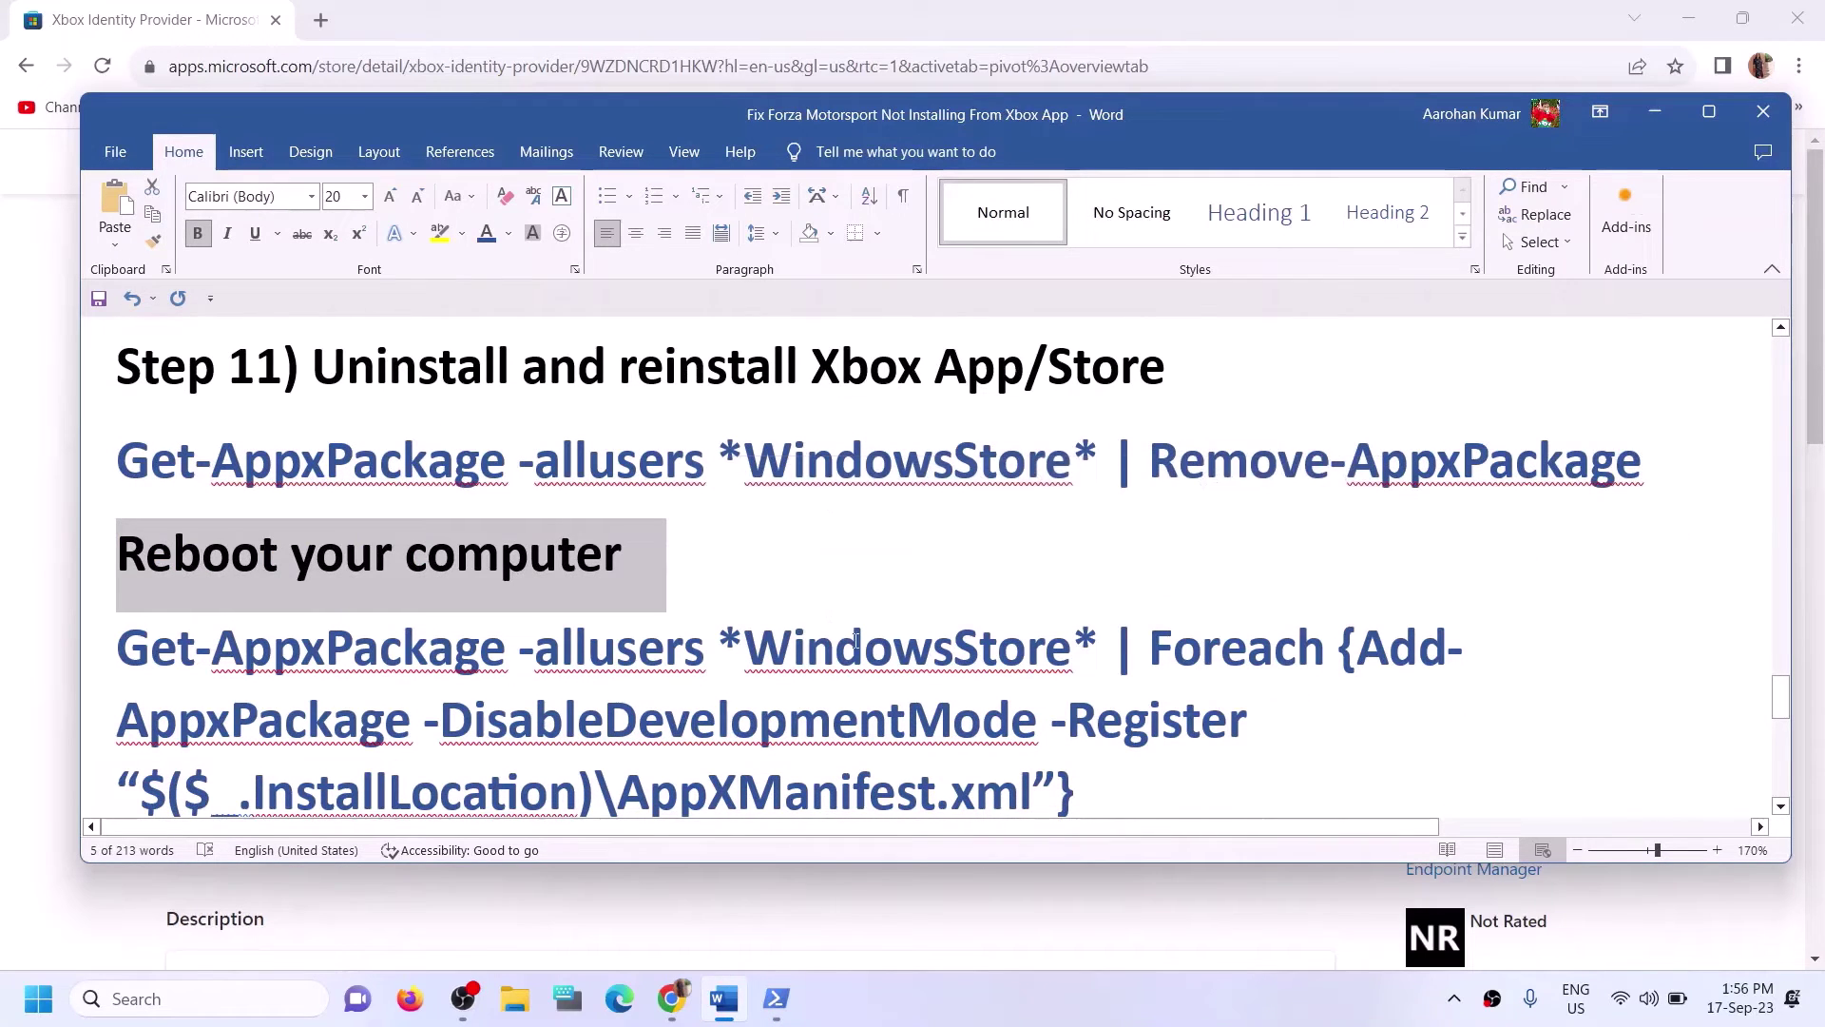
Select the Foreach Add-AppxPackage command in Word and bring the admin PowerShell forward.
scroll(1100, 700, down, 1)
drag(1100, 701, 161, 570)
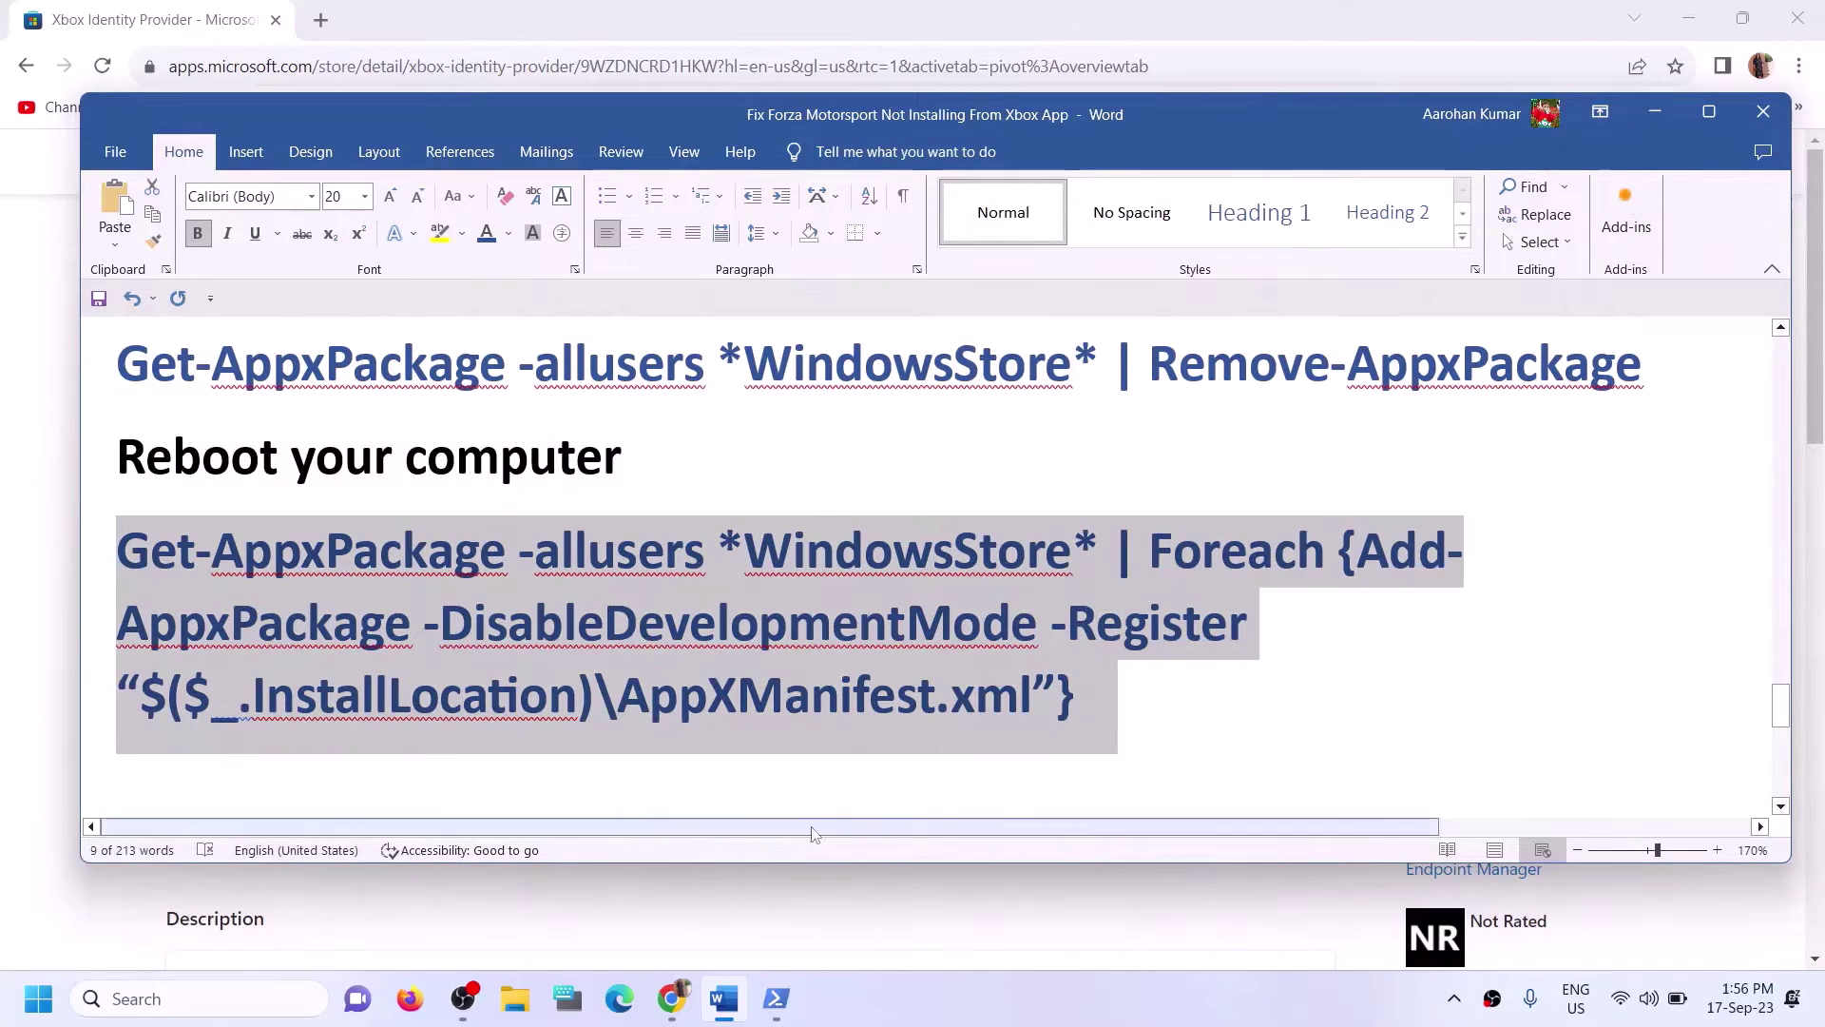
mouse_move(782, 1003)
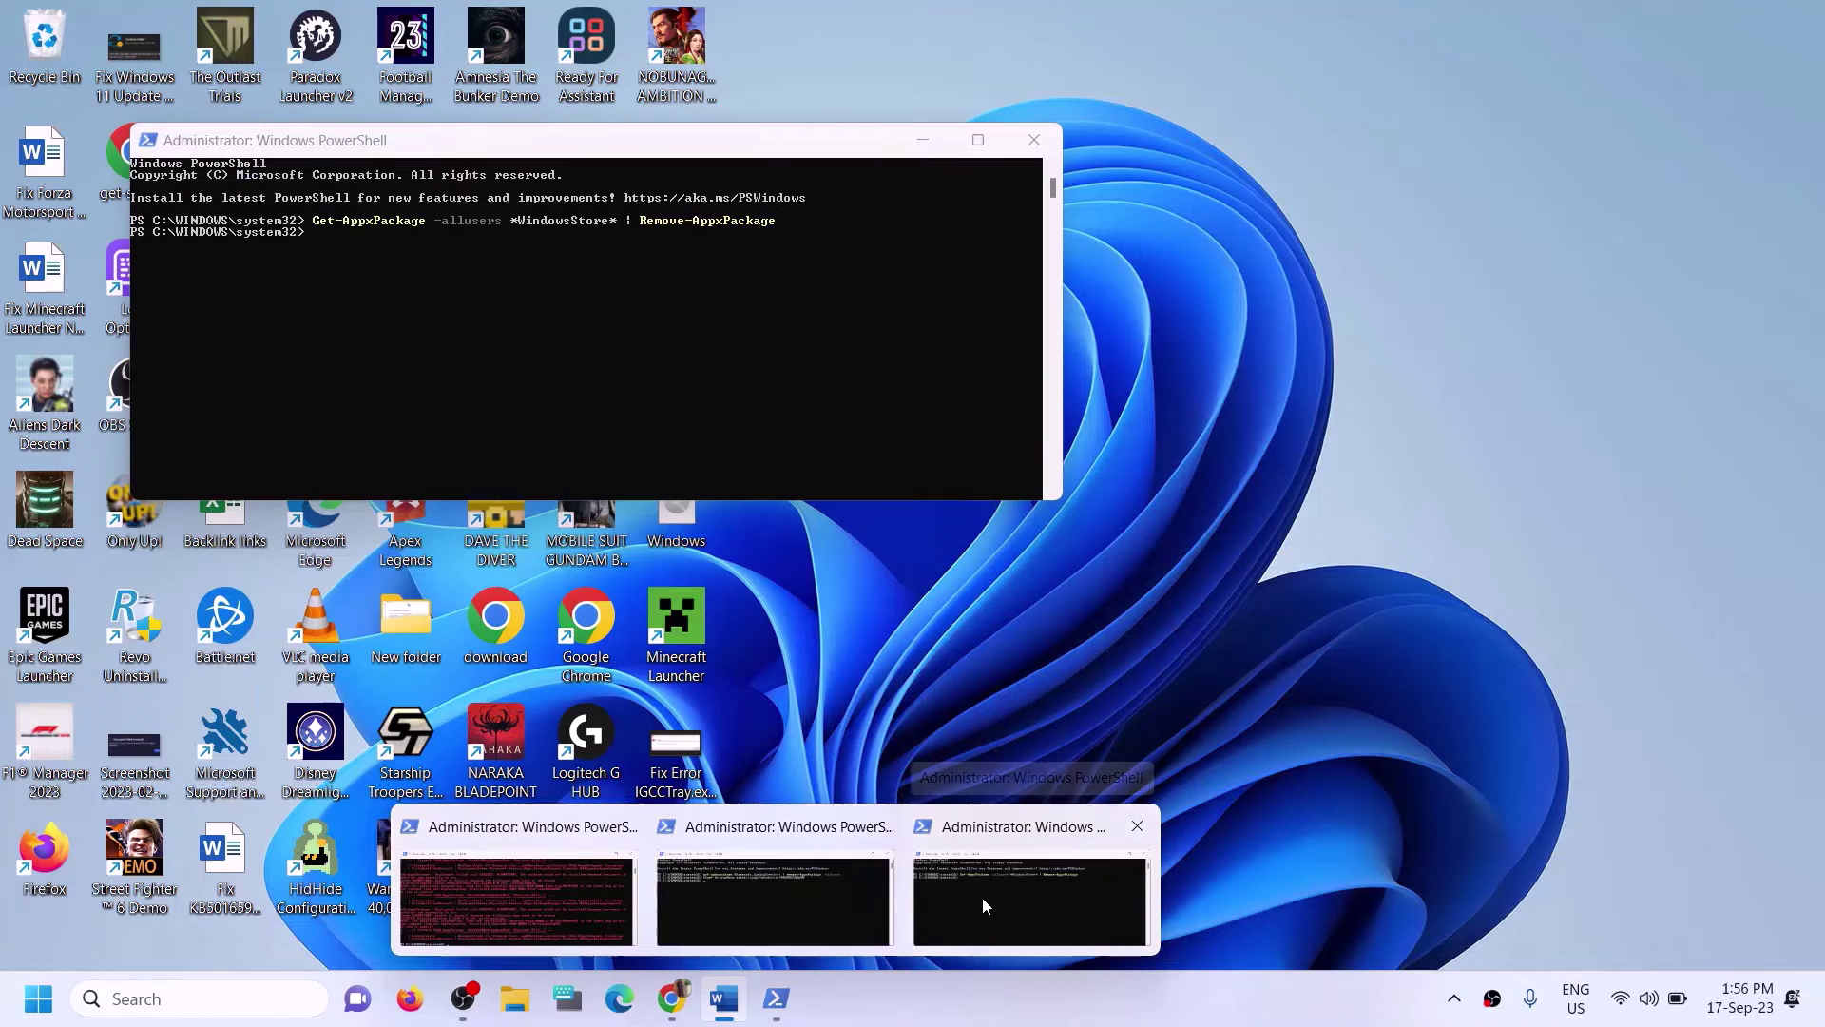
click(983, 897)
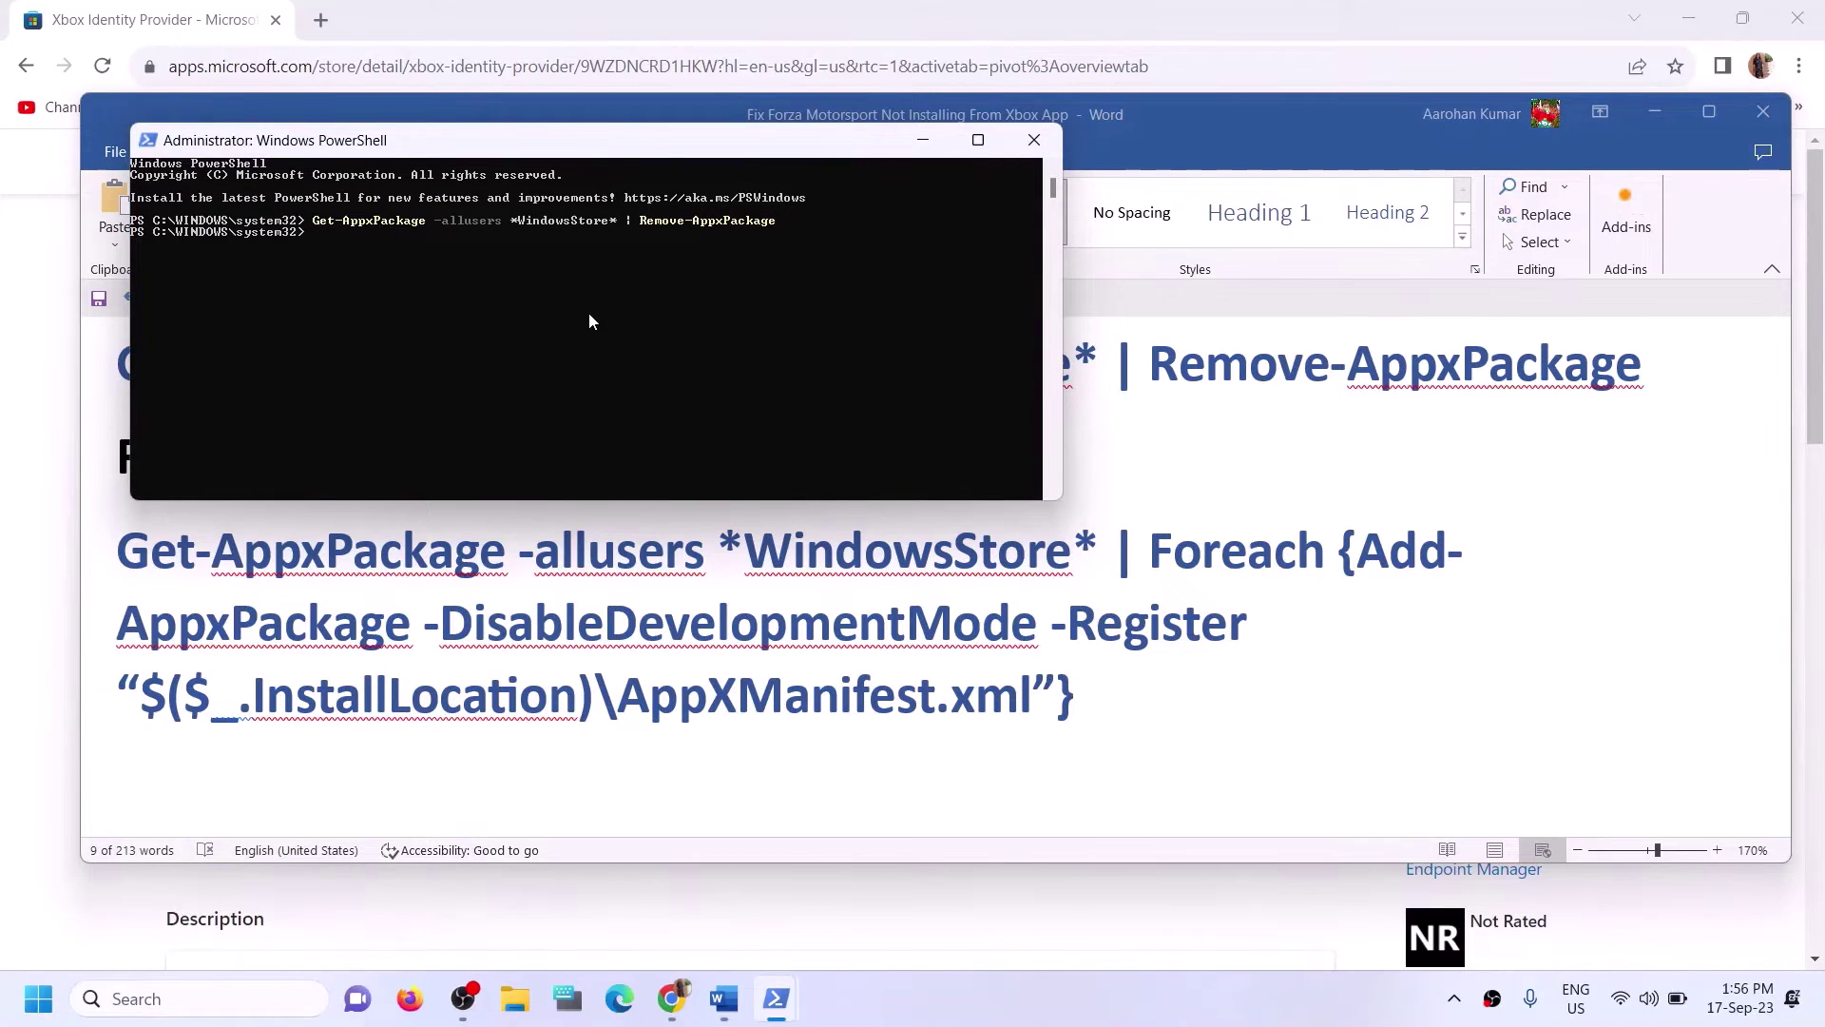
click(1054, 631)
triple_click(191, 443)
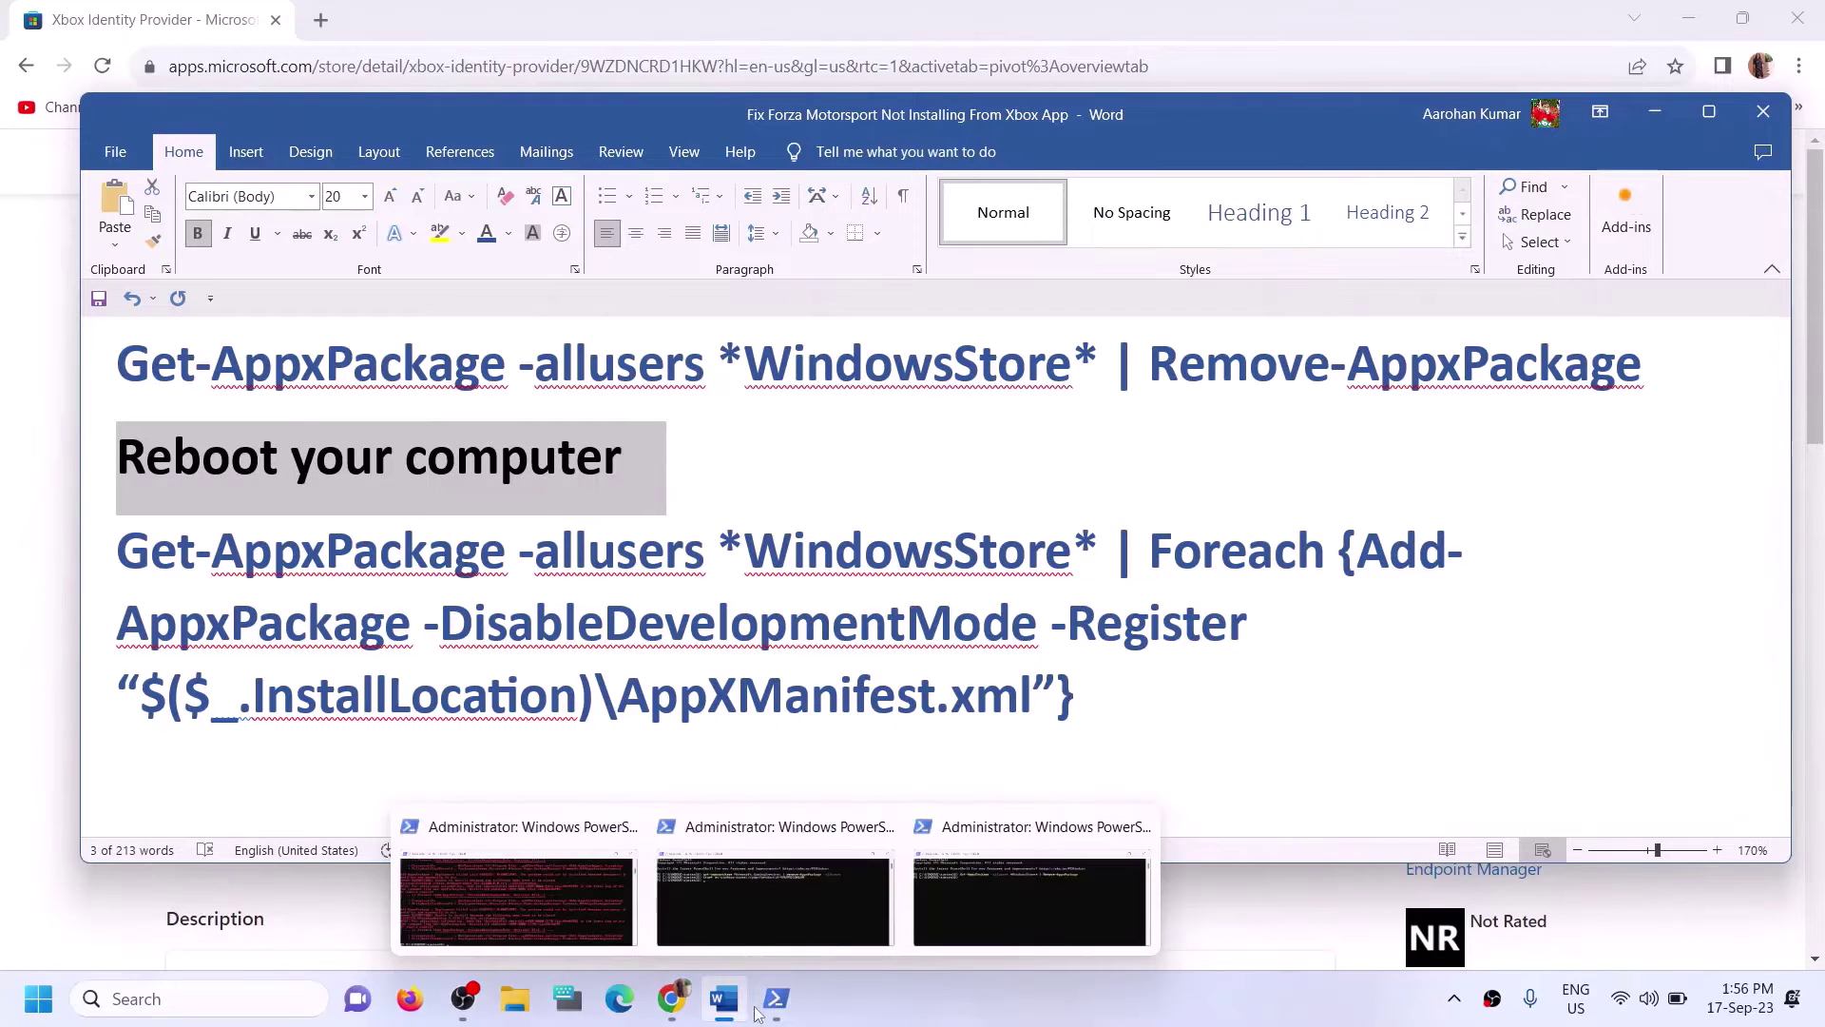
click(793, 996)
mouse_move(775, 998)
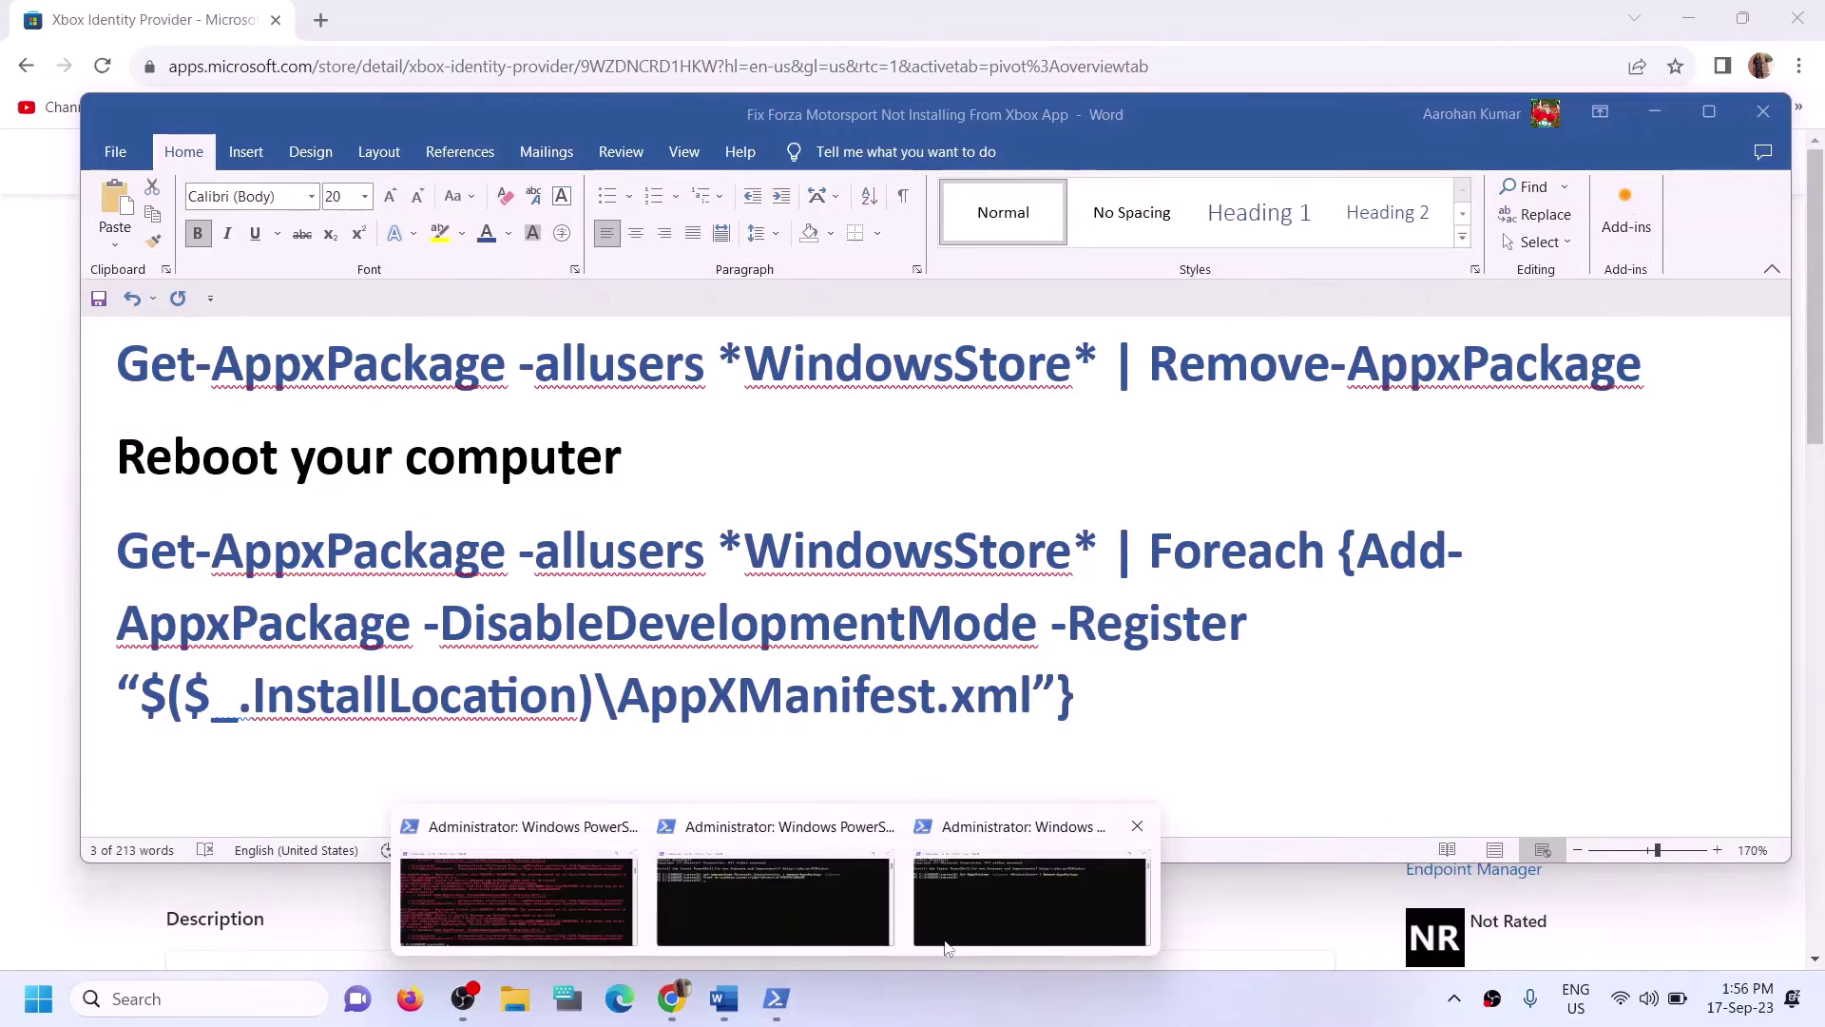
click(770, 896)
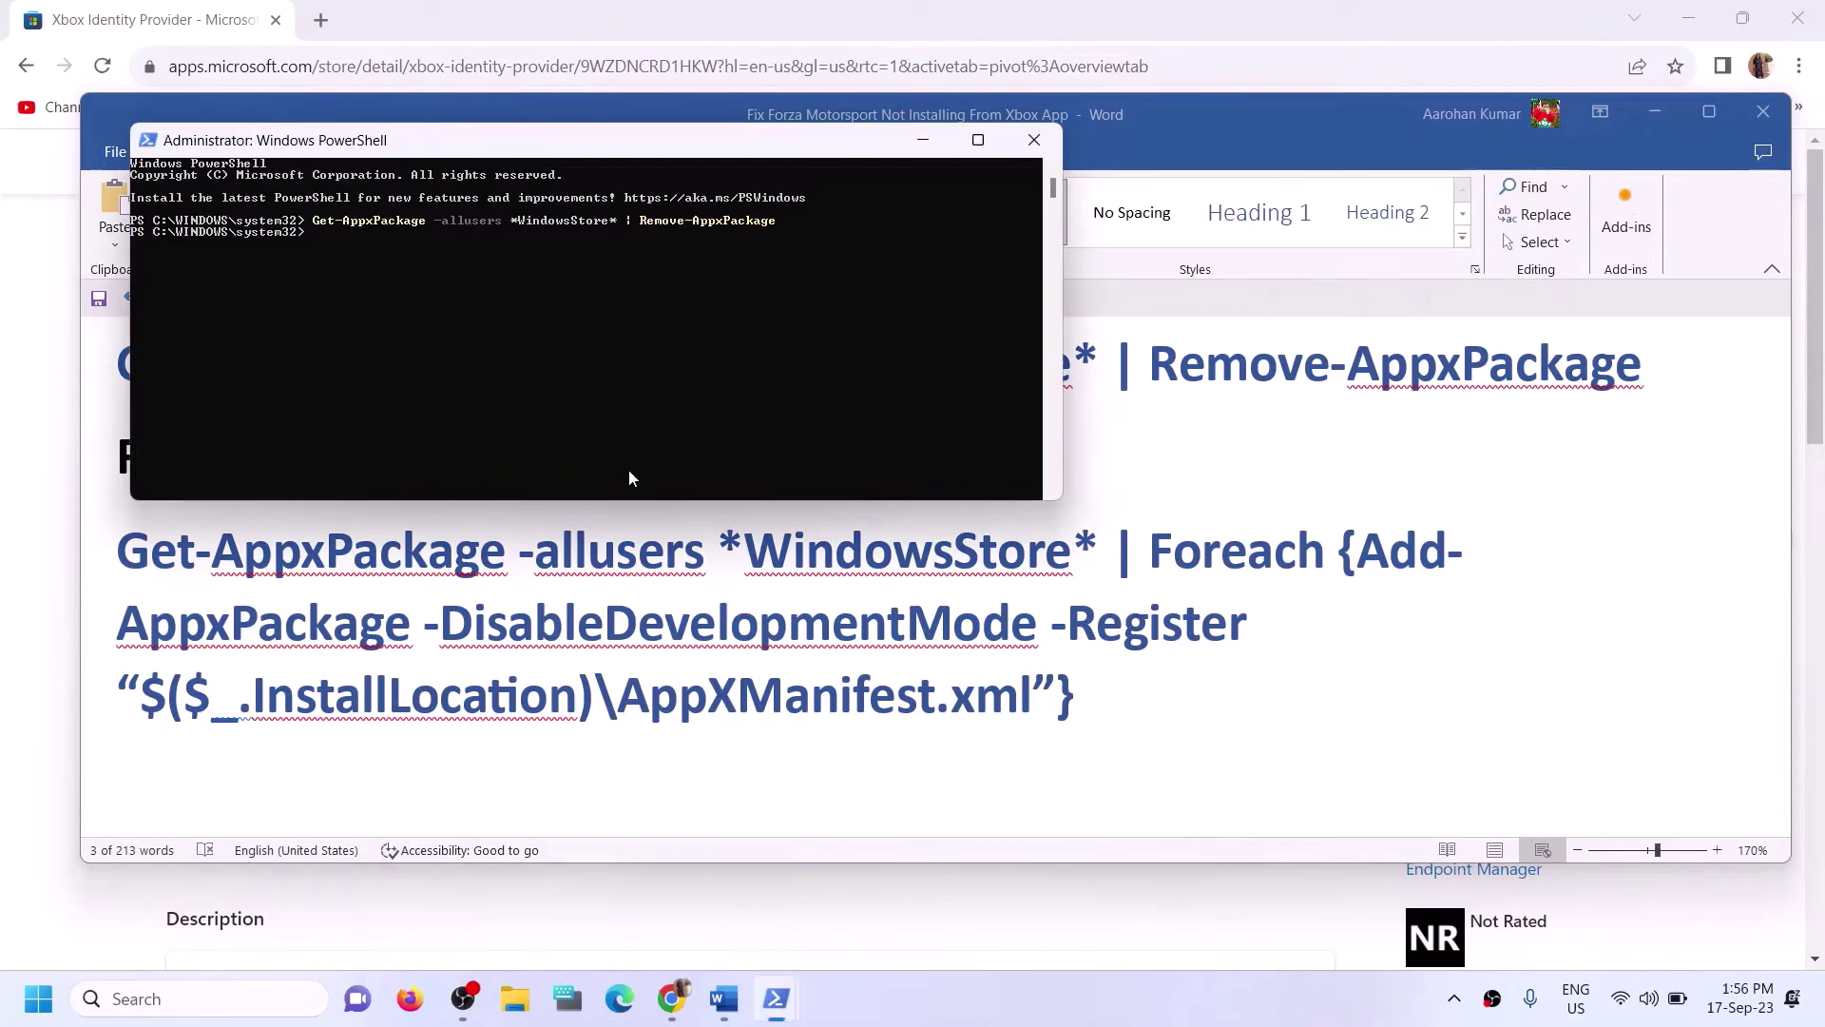
Run the Add-AppxPackage AppXManifest.xml re-registration command and check 'store' in Windows search.
right_click(363, 283)
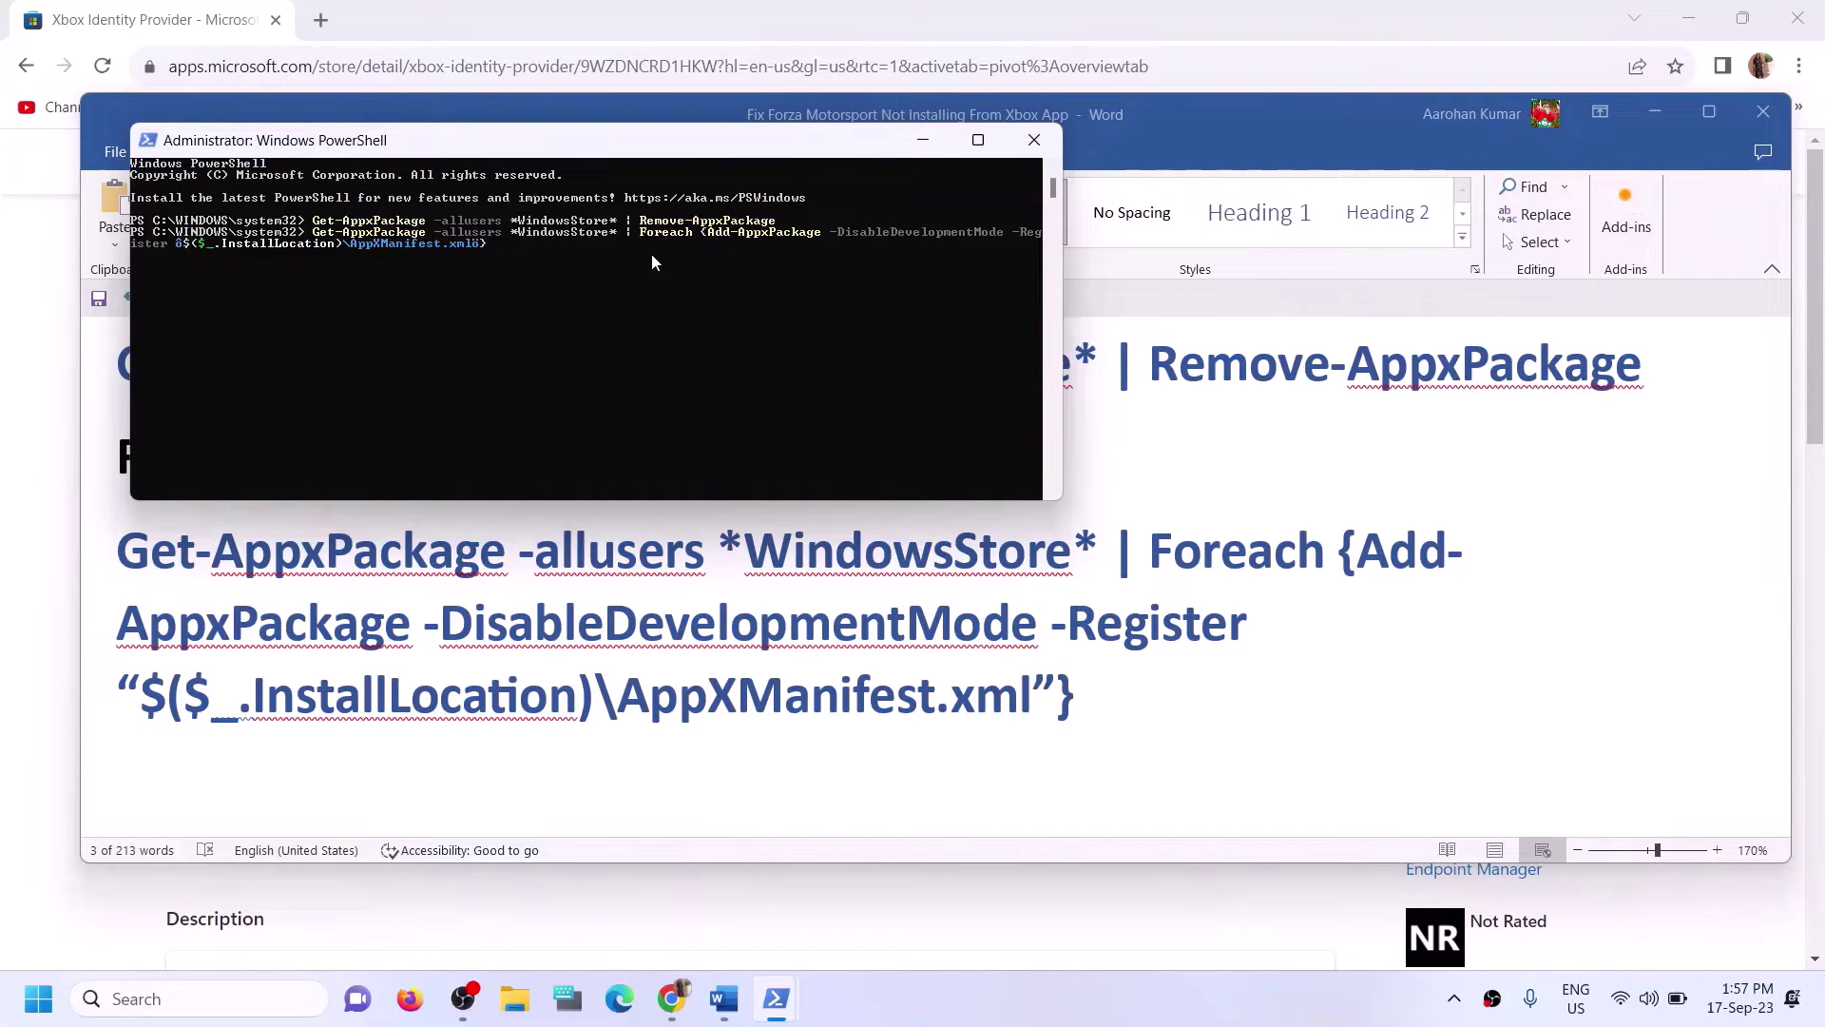
key(Return)
click(183, 998)
text(s)
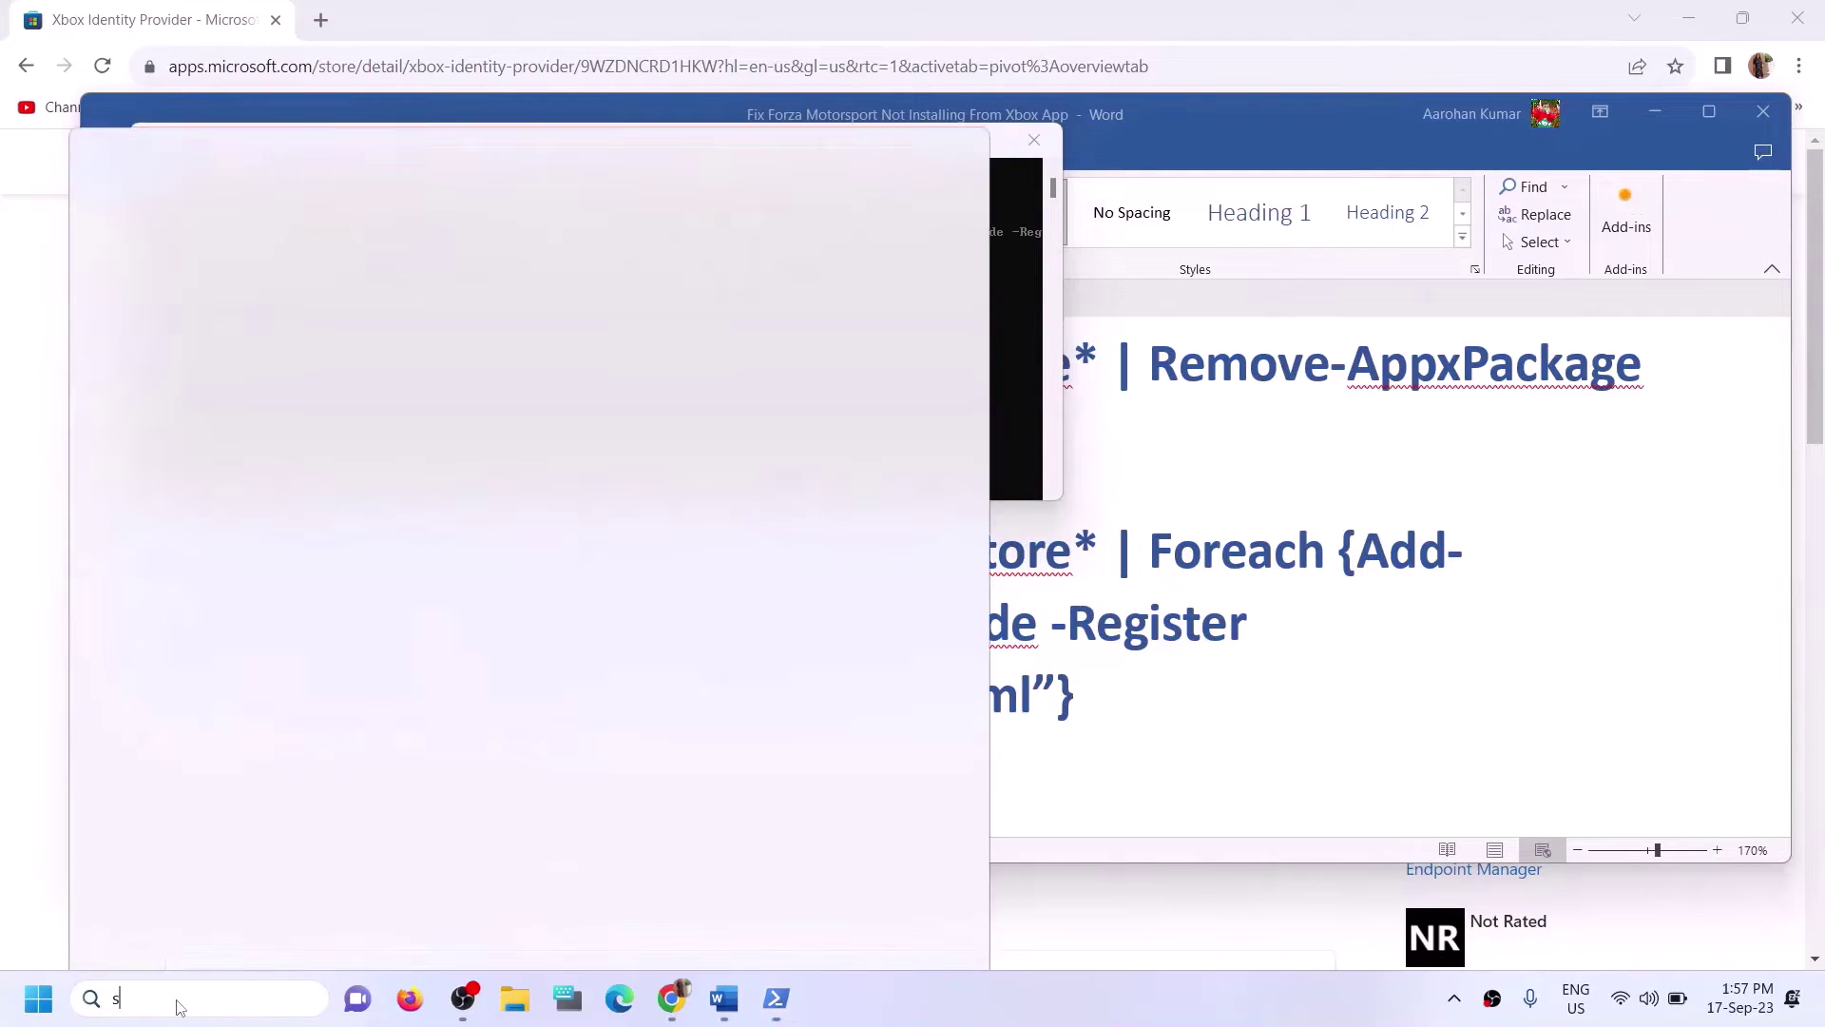
text(tore)
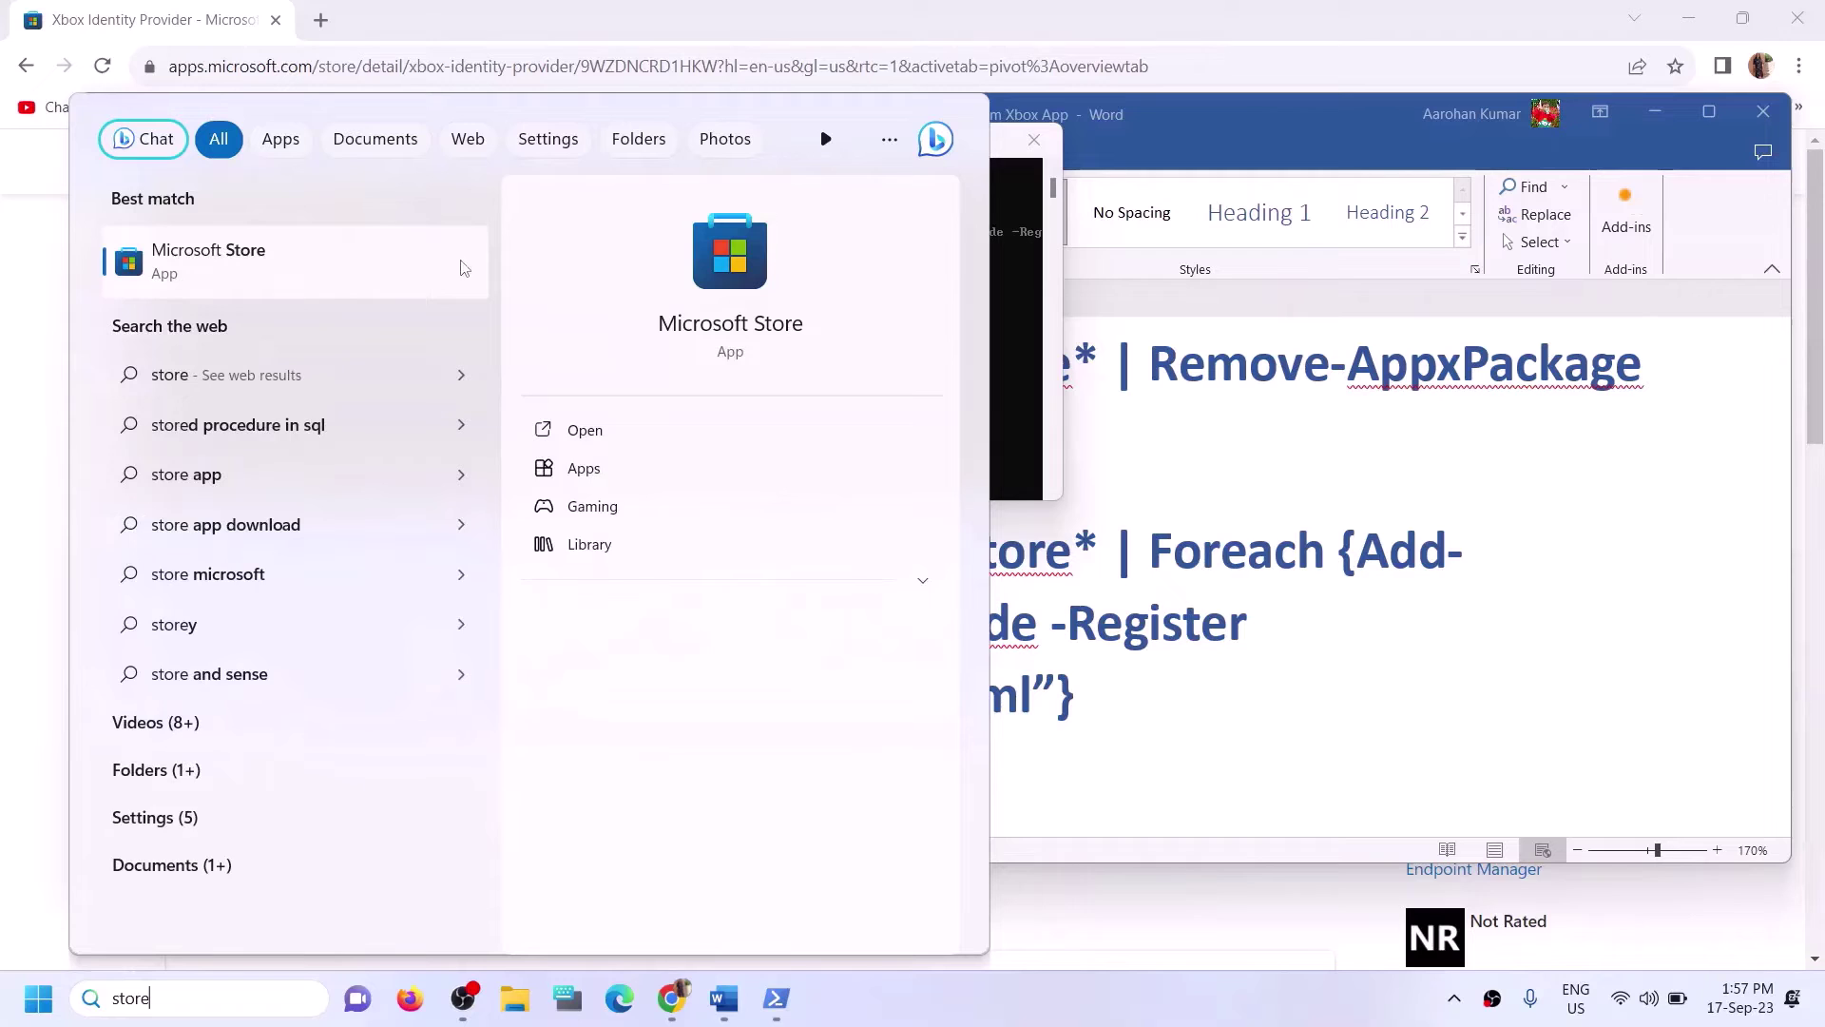
click(1189, 687)
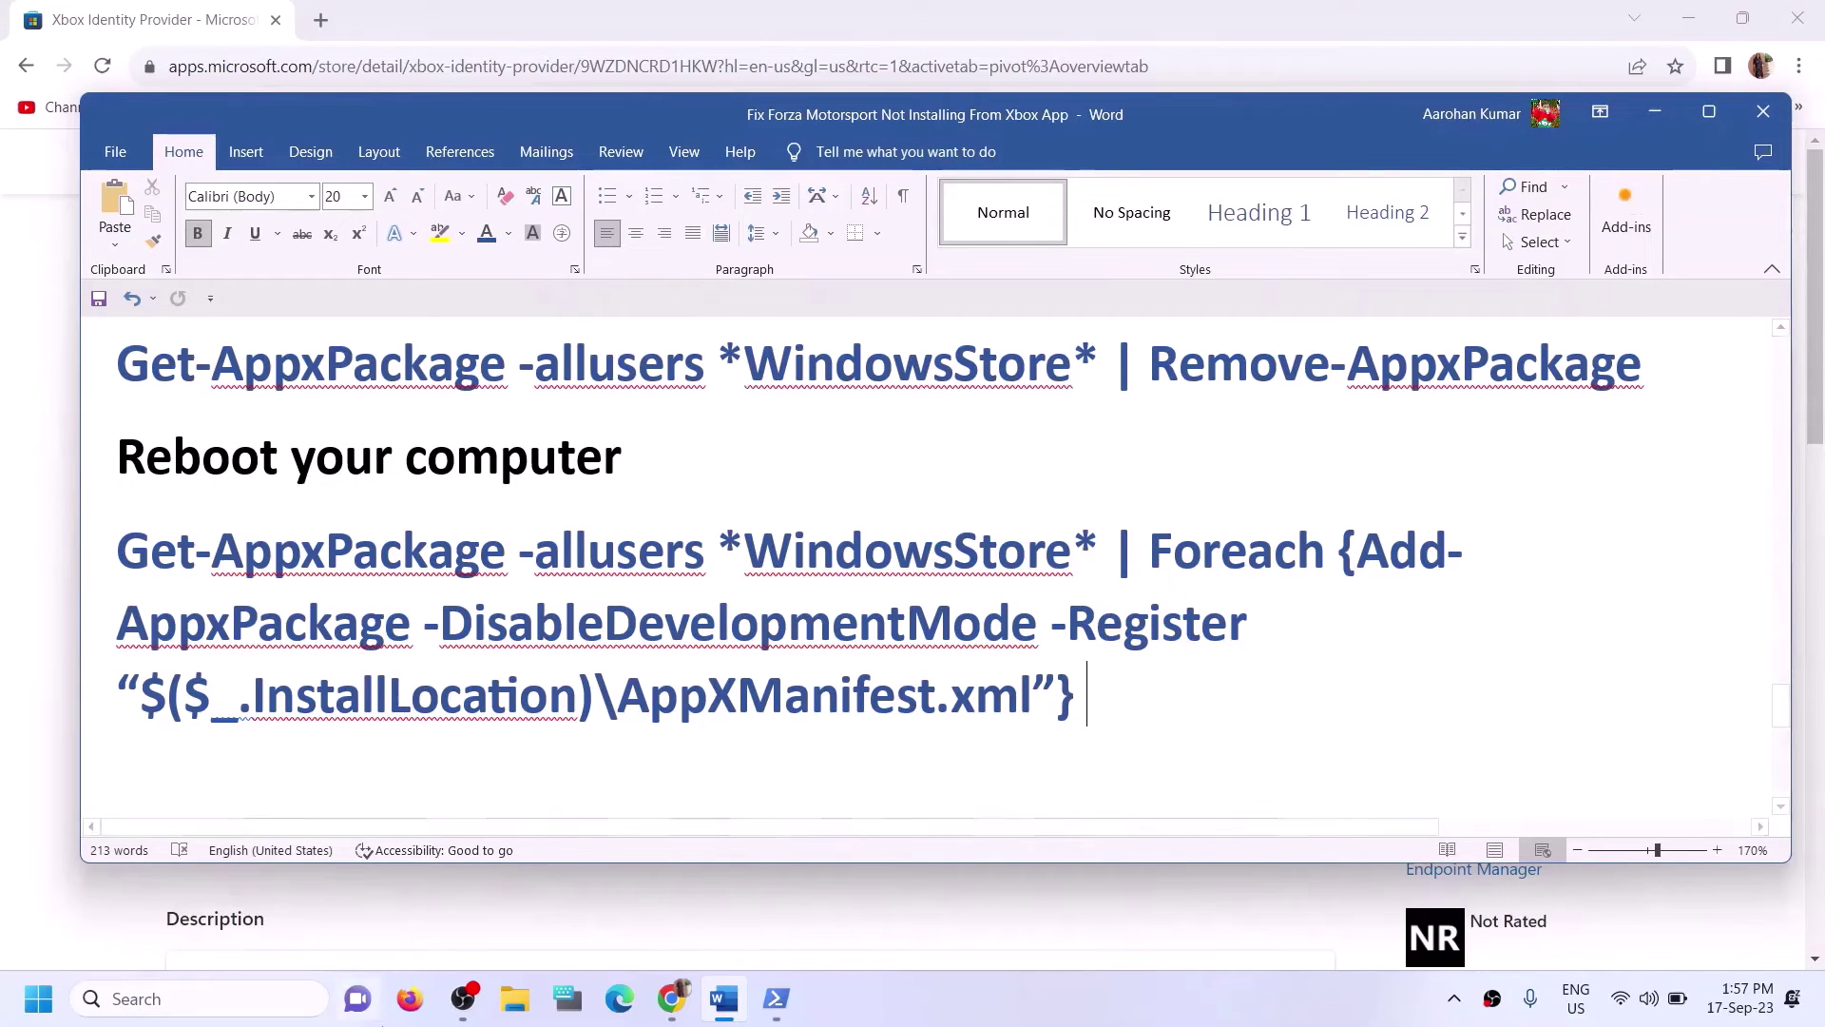
Open the reinstalled Microsoft Store from a 'store' search and maximize its window.
click(224, 994)
text(store)
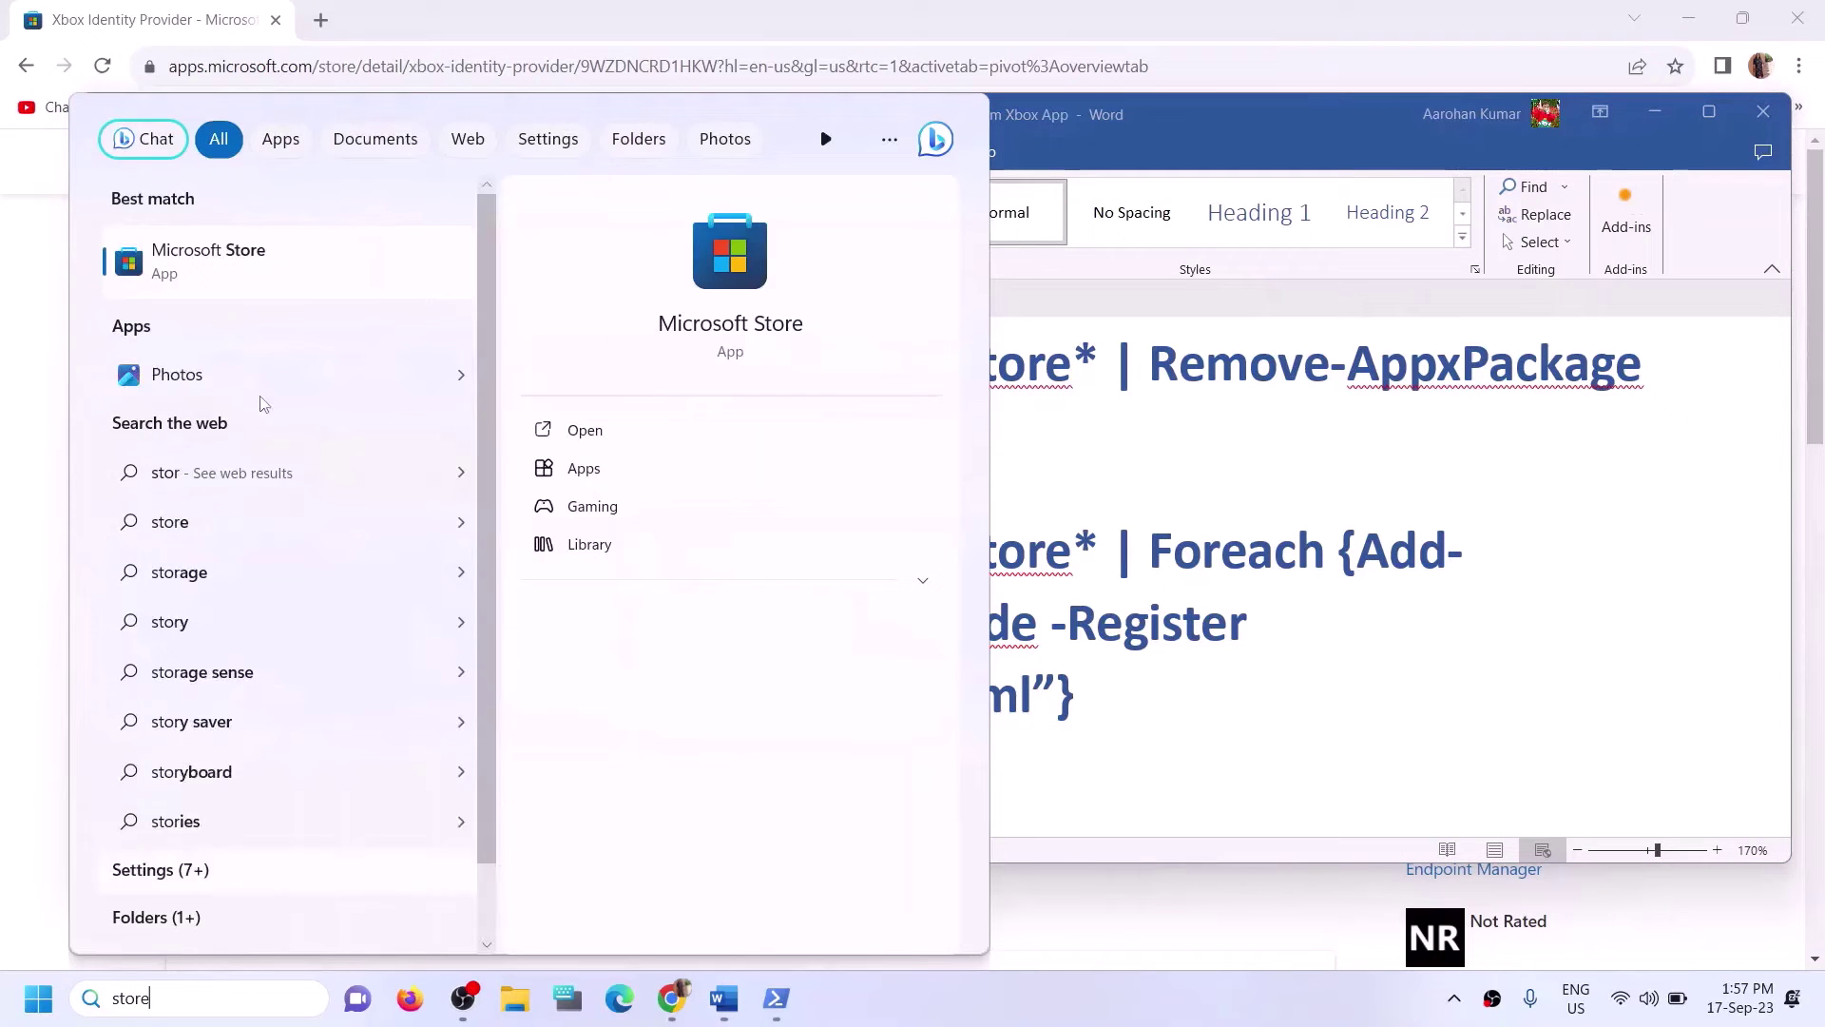
key(Escape)
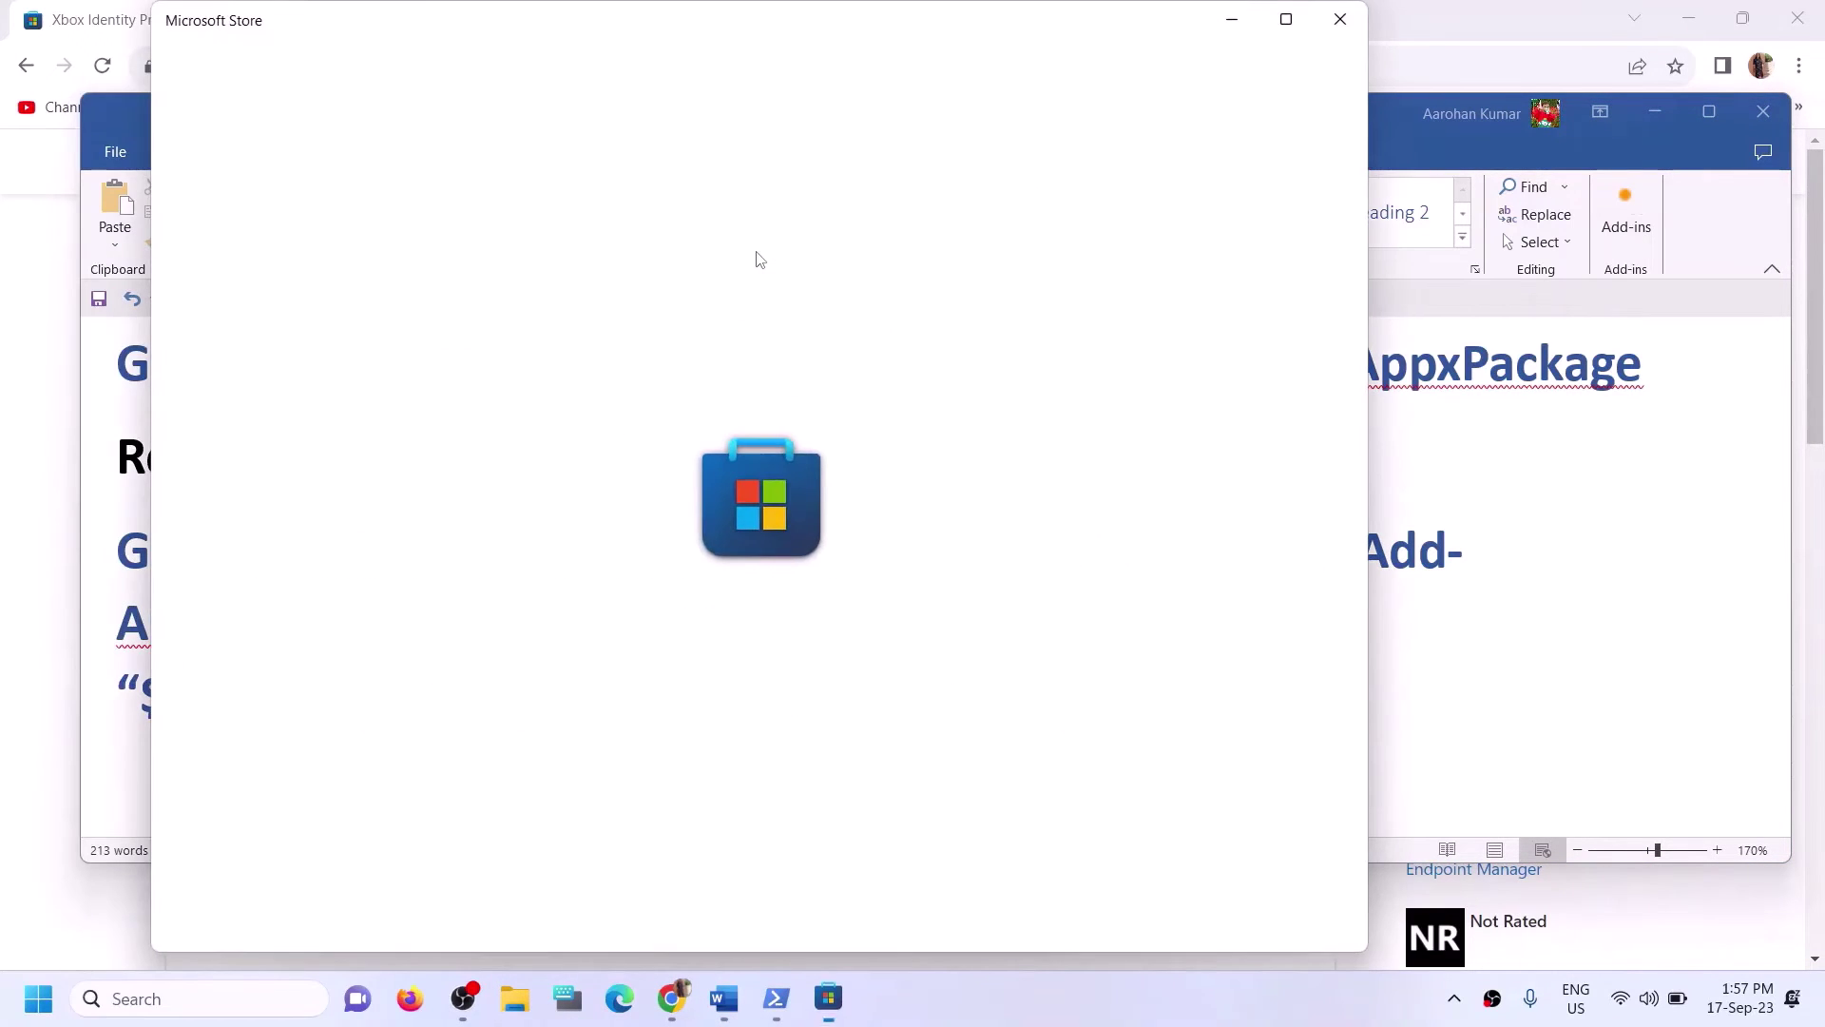
click(1283, 17)
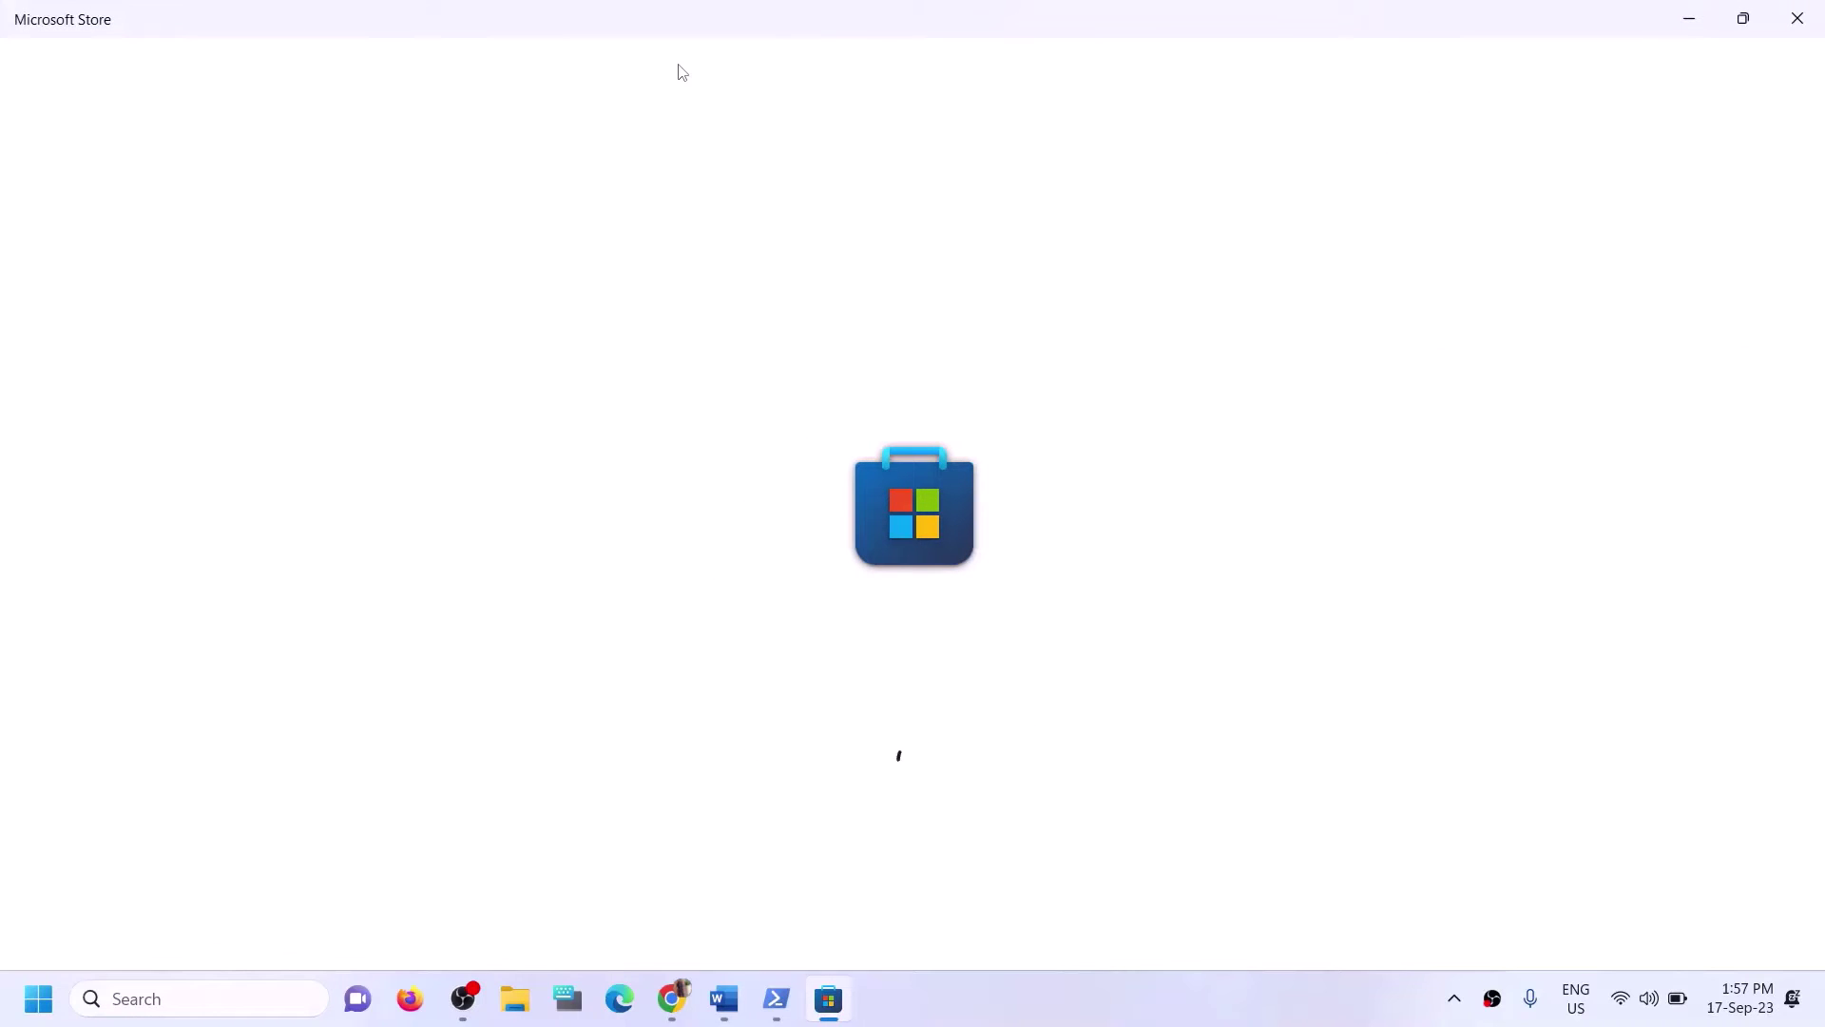
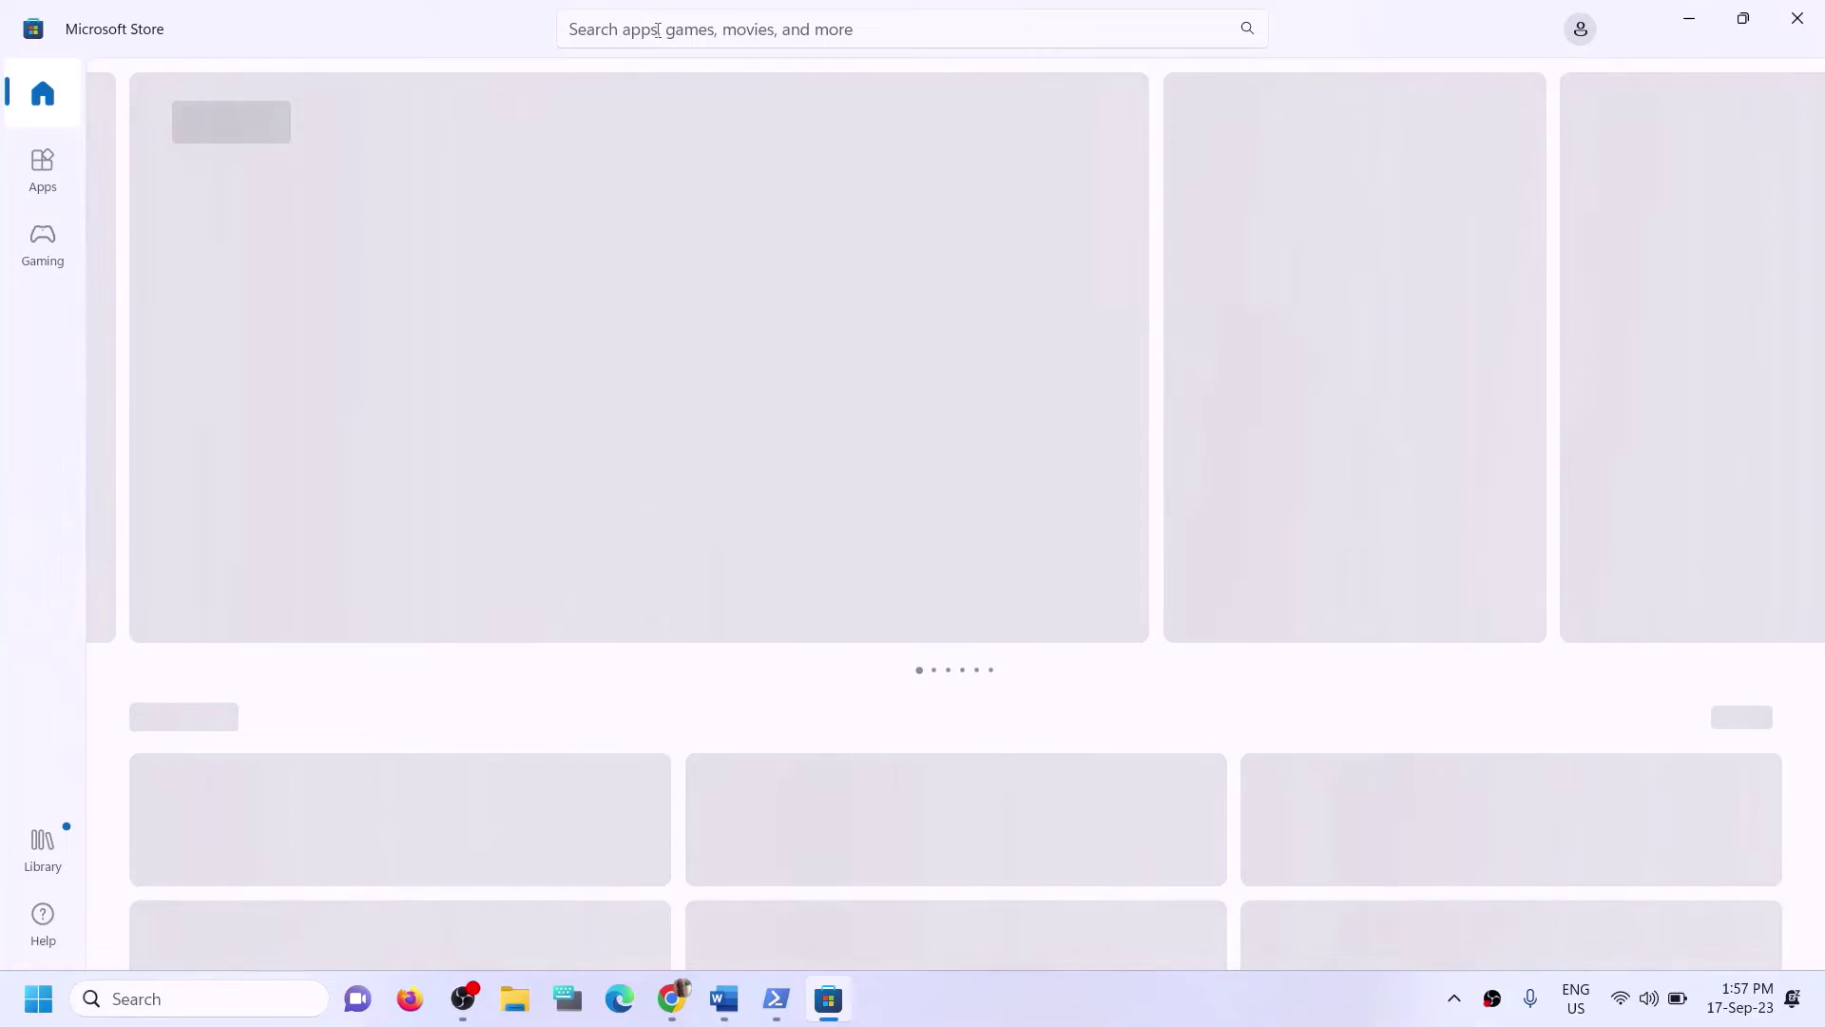
Search 'xbox' in Microsoft Store, start the Xbox app install and approve the UAC prompt.
click(657, 30)
text(x)
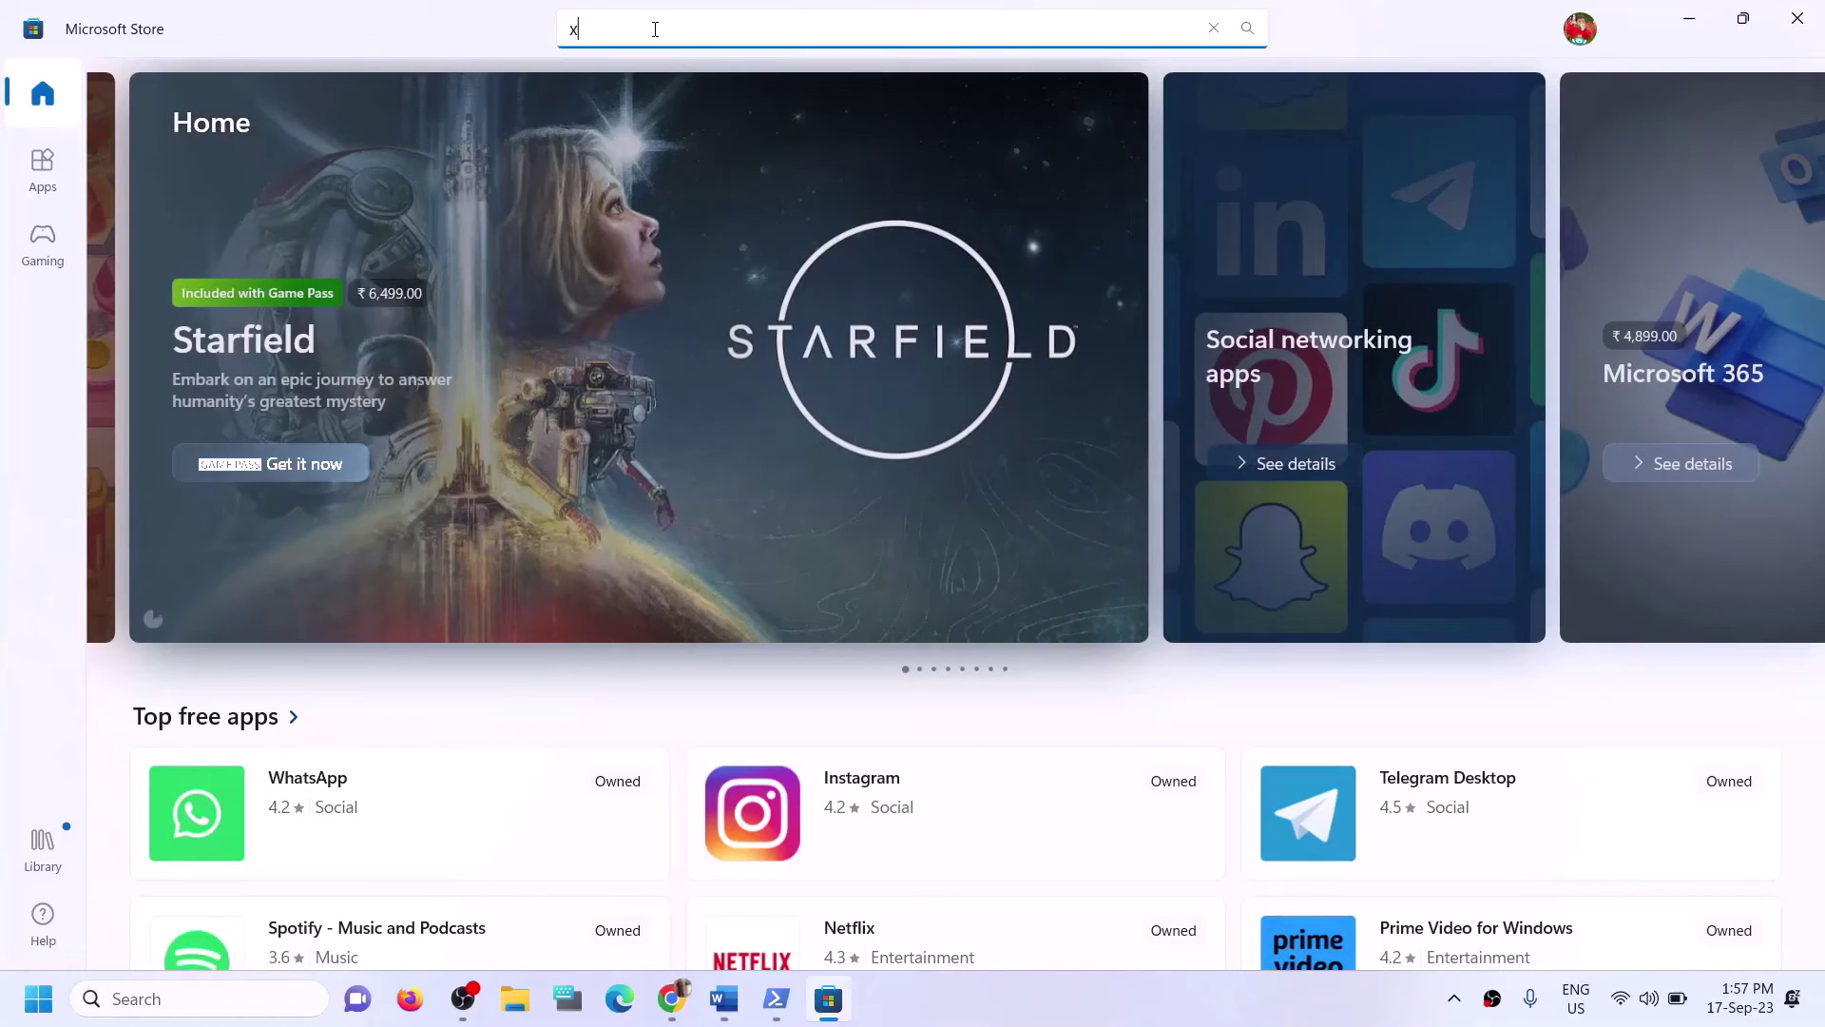
text(box)
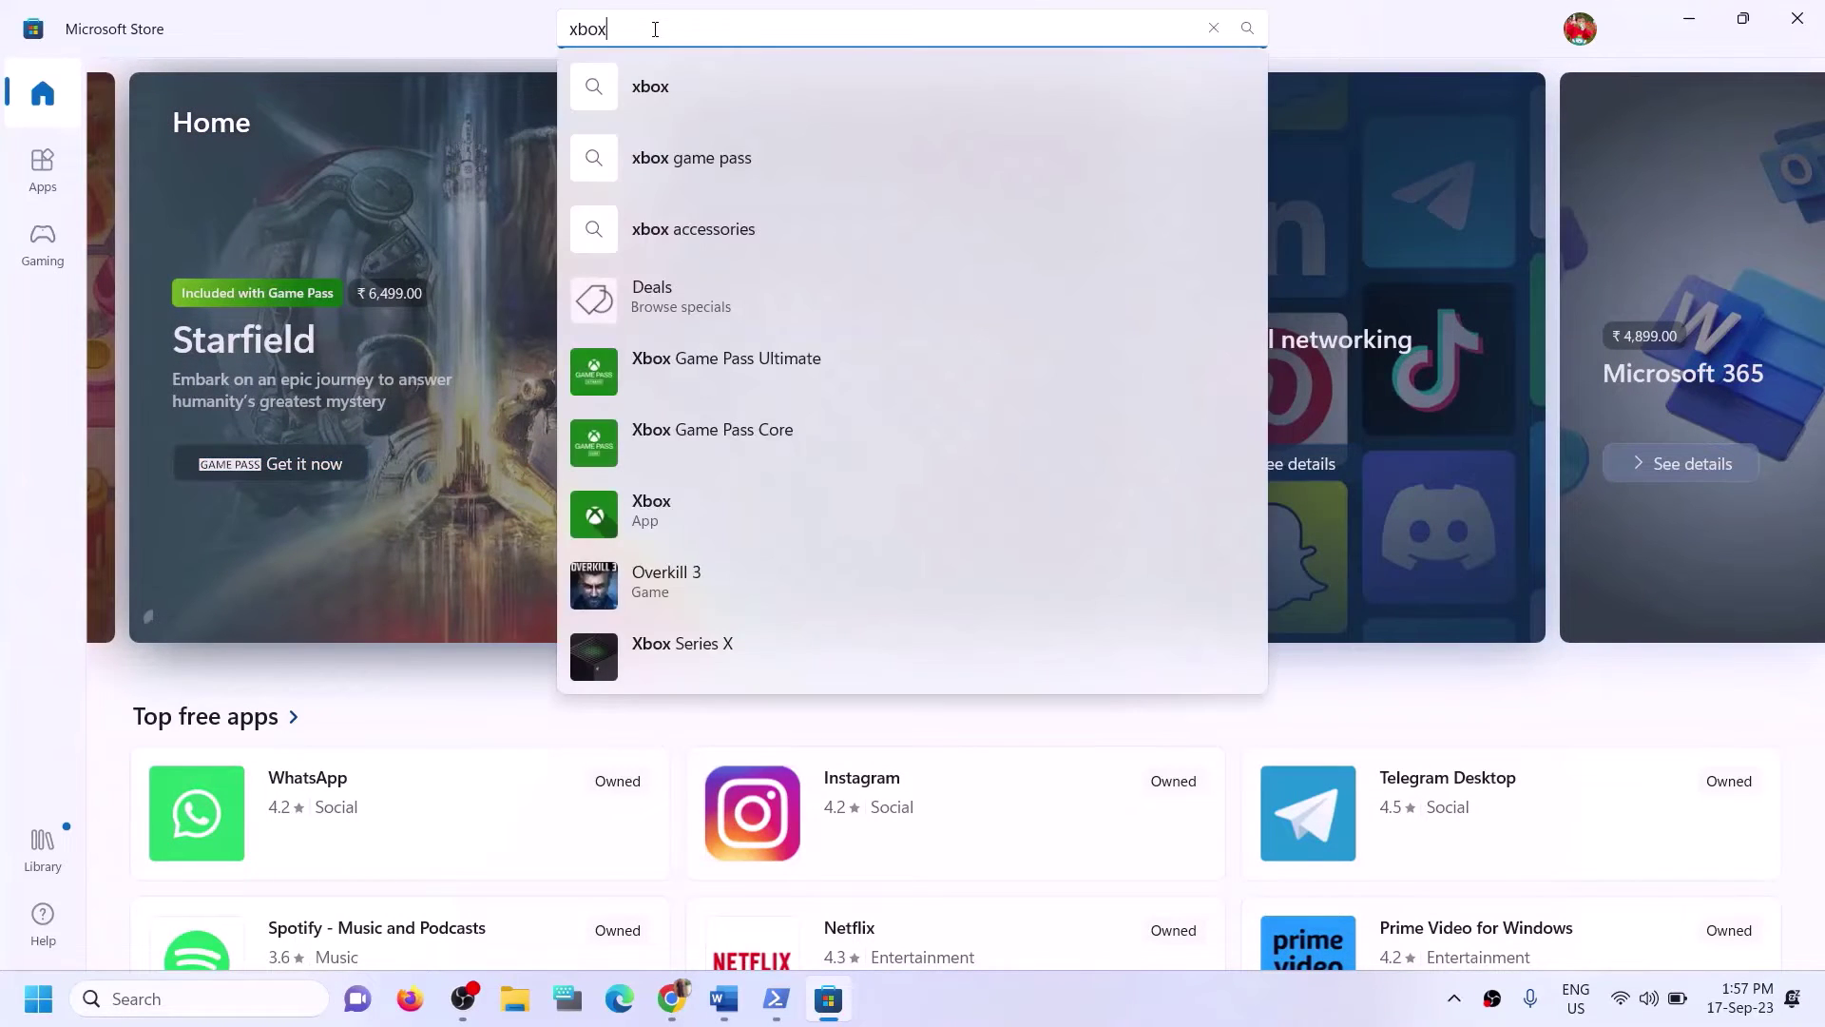
click(670, 498)
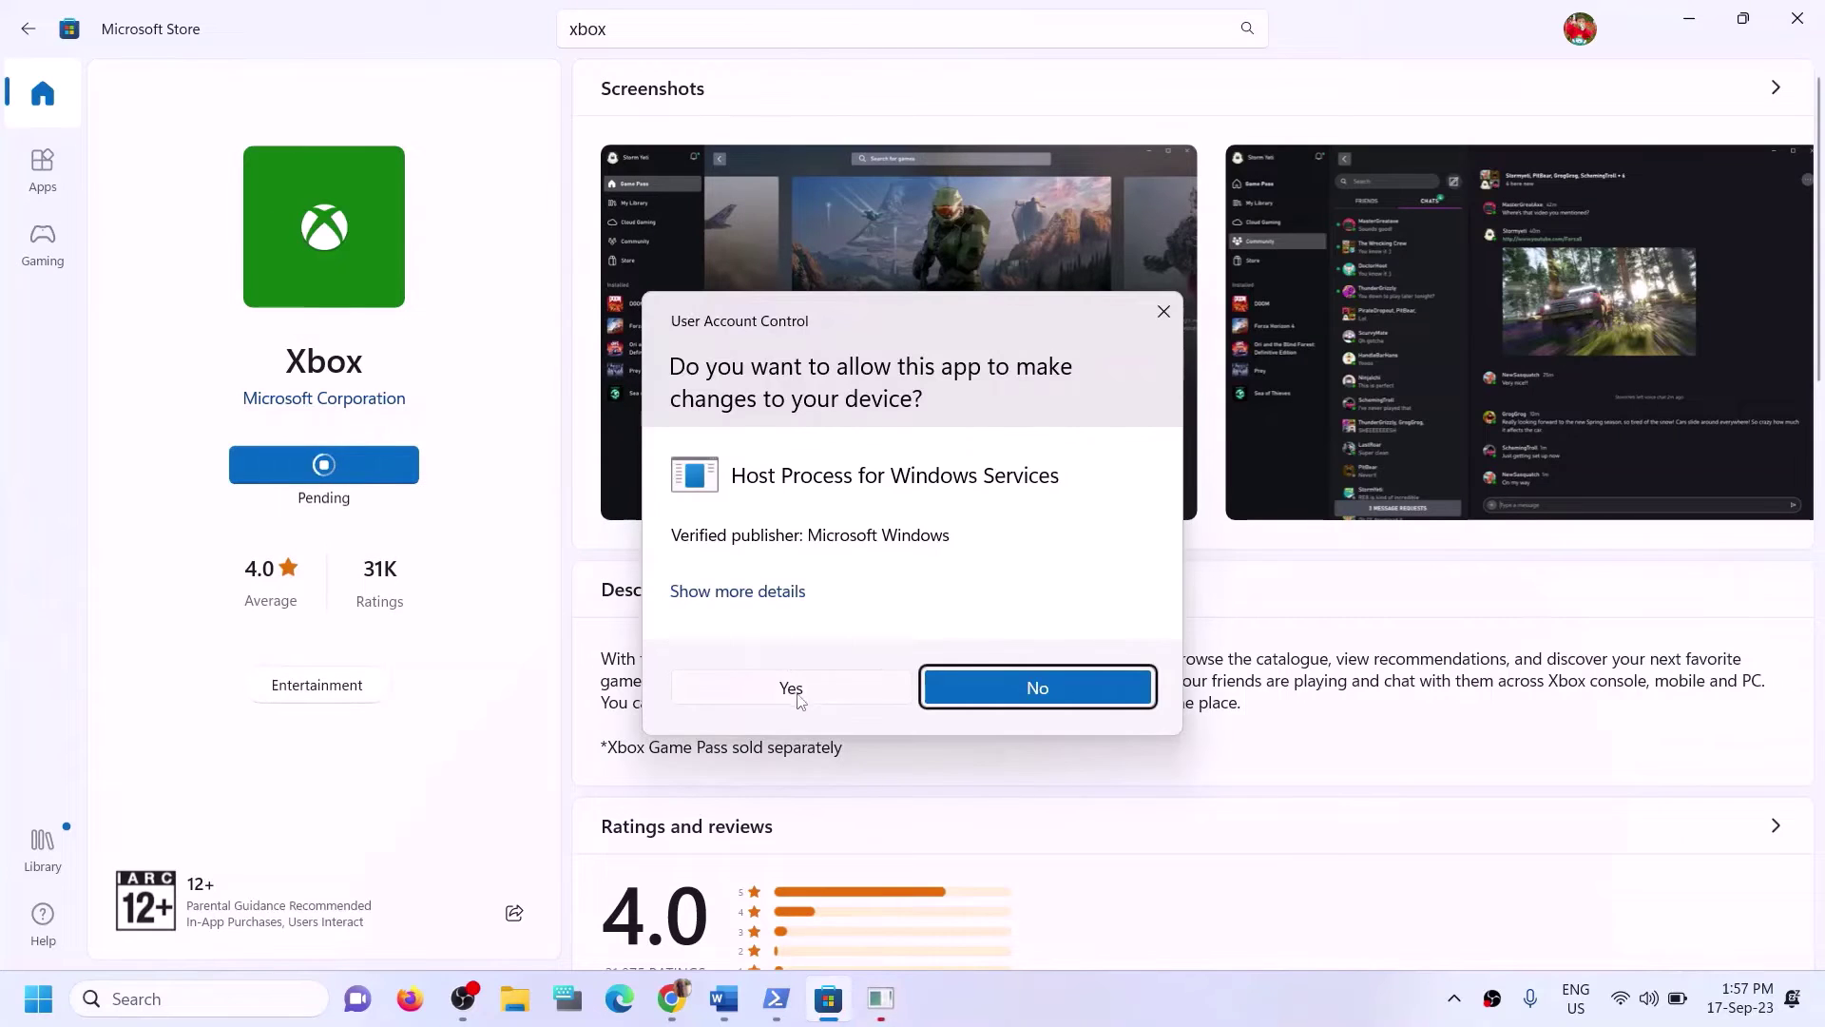
click(783, 686)
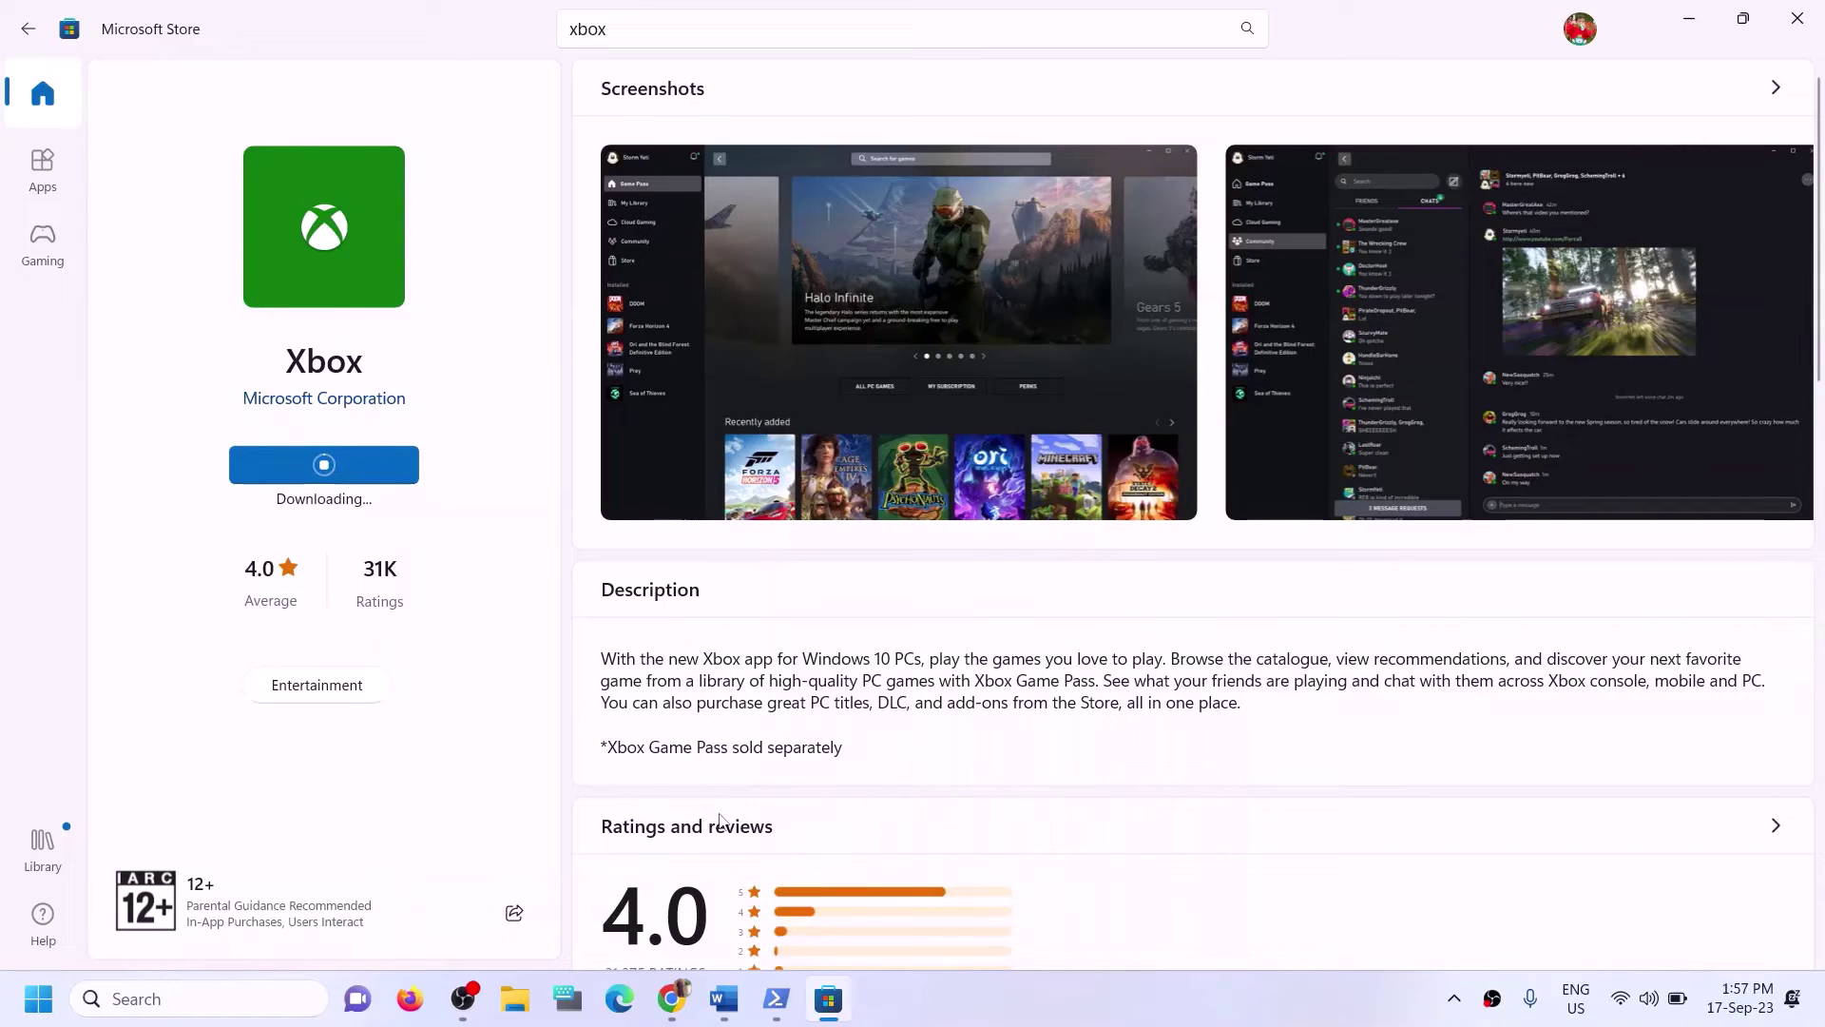
click(723, 998)
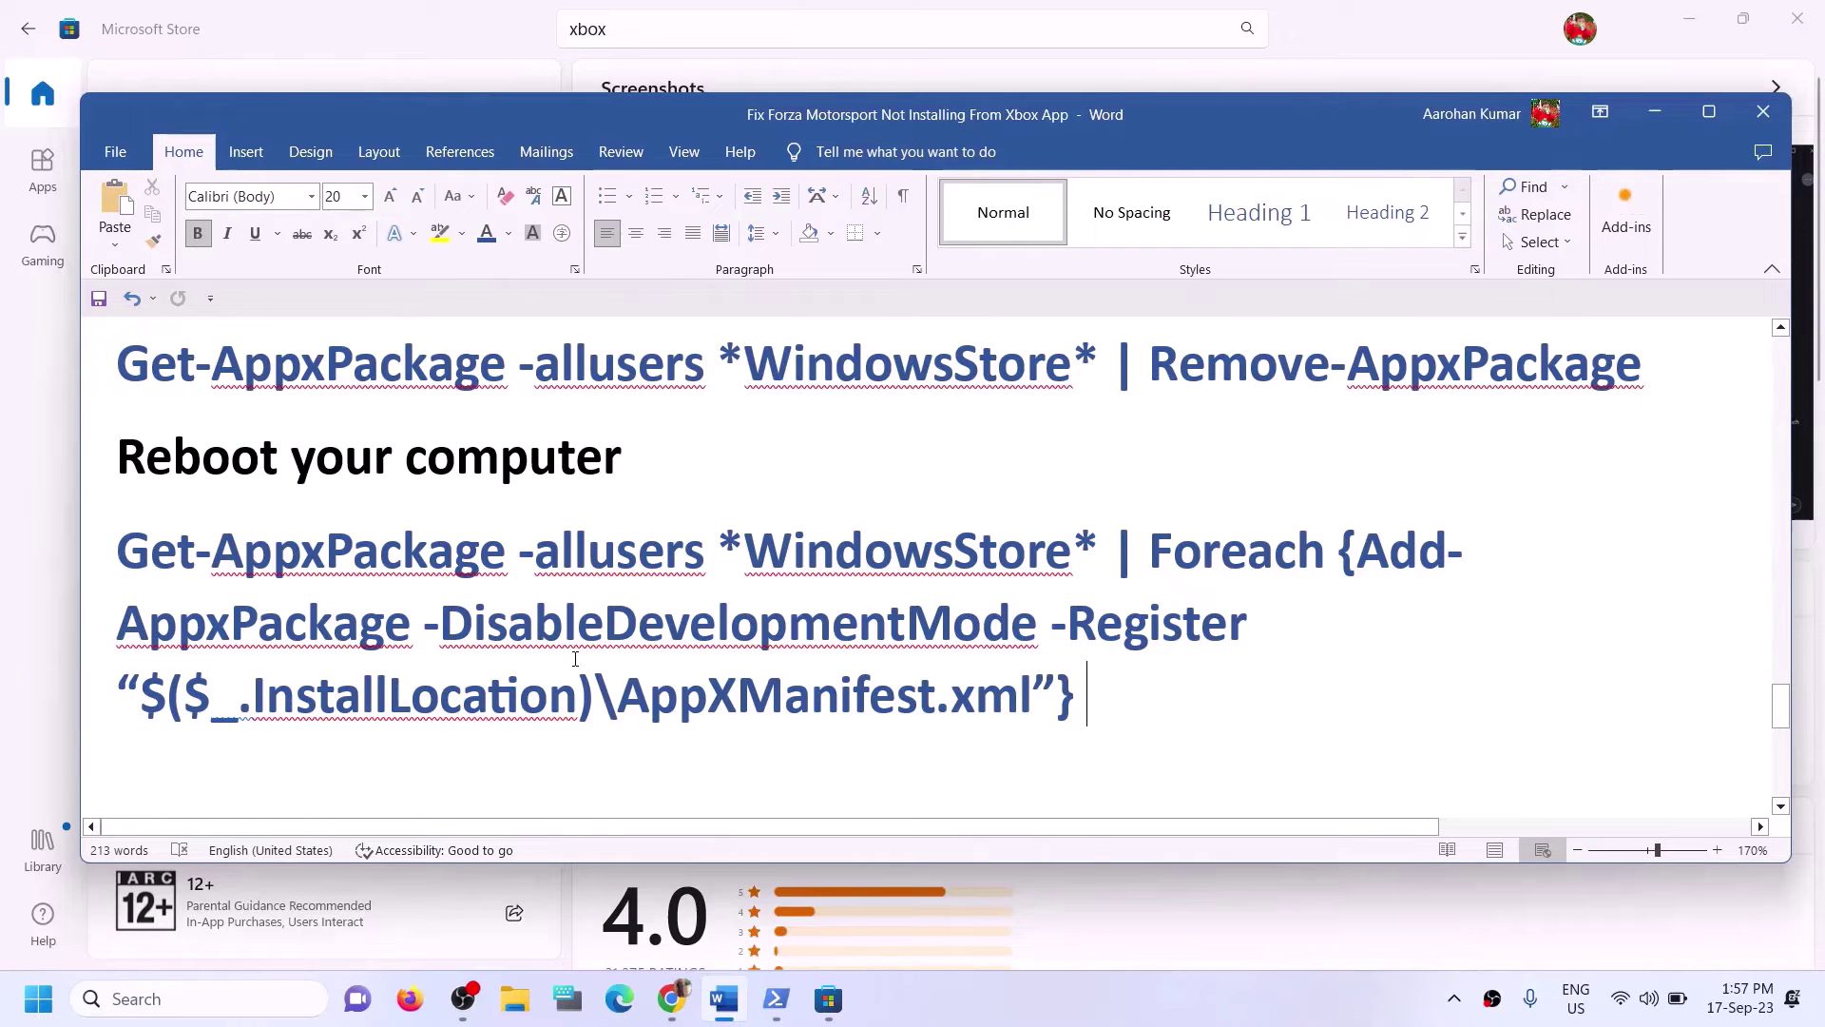
Highlight Step 12's 'Try installing to C drive' note, then open Windows Settings with Win+I.
scroll(575, 658, down, 3)
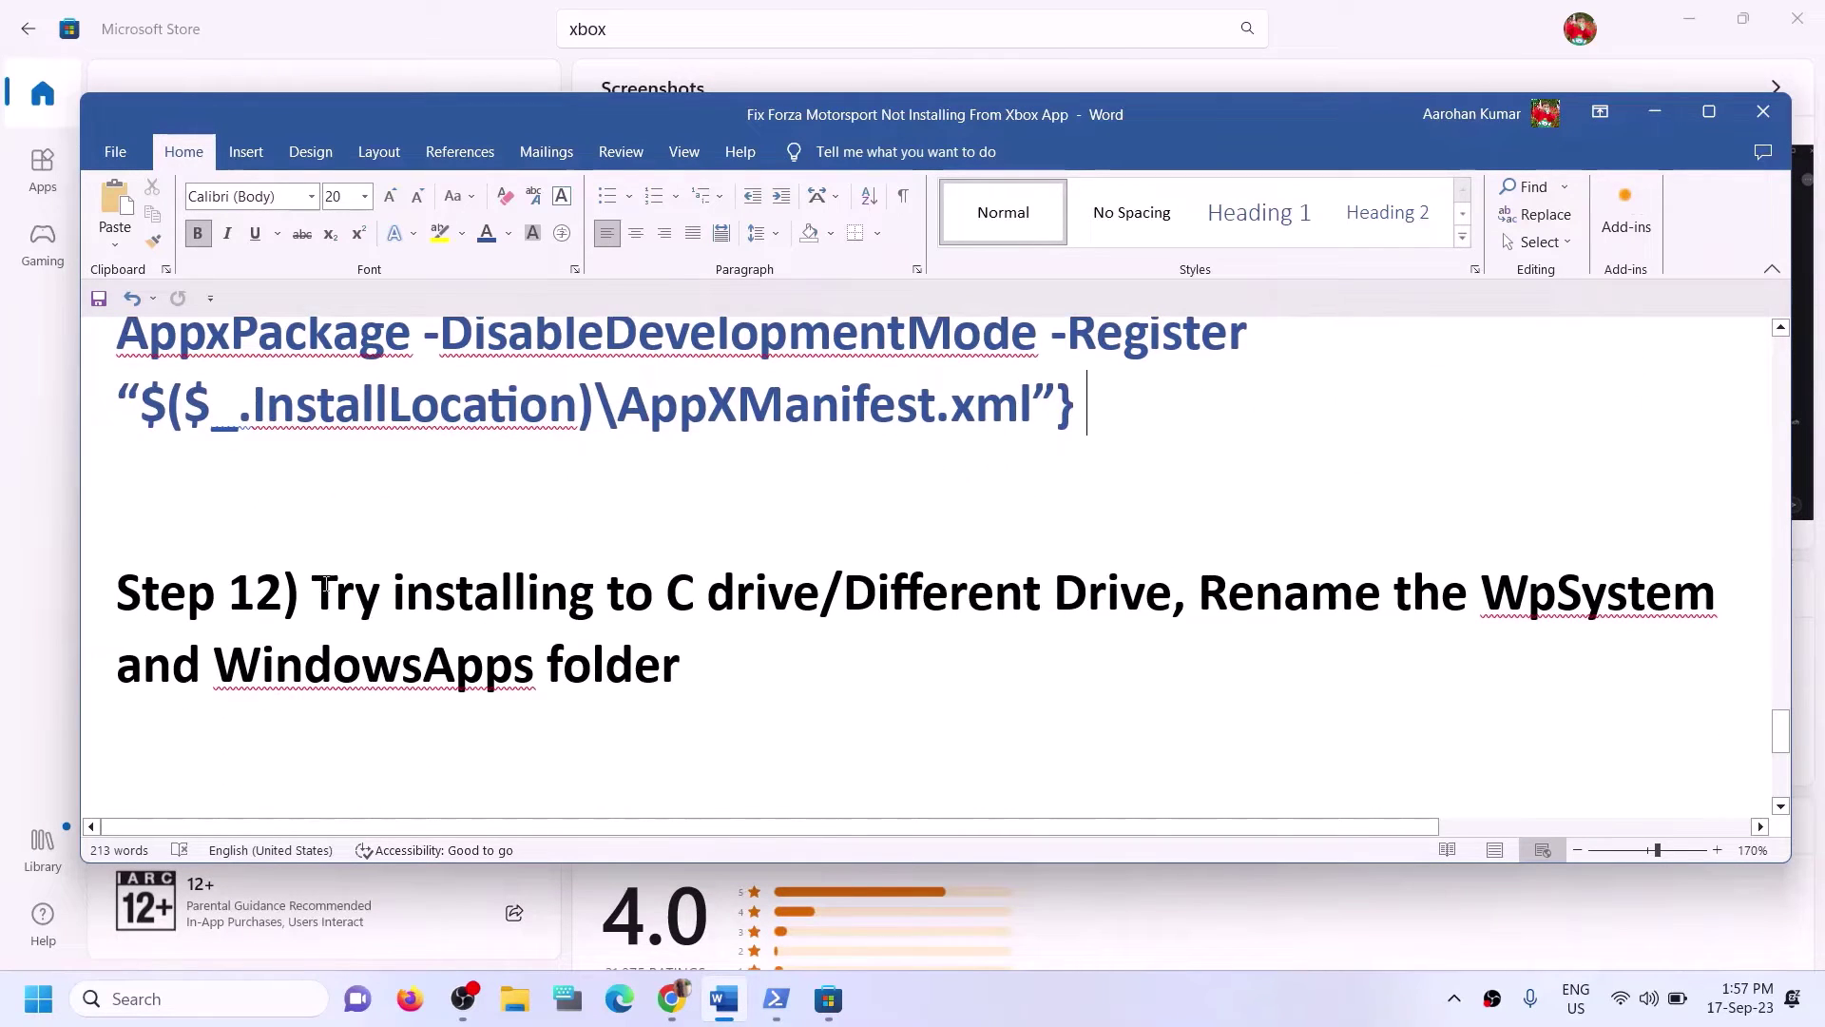
drag(313, 589, 816, 607)
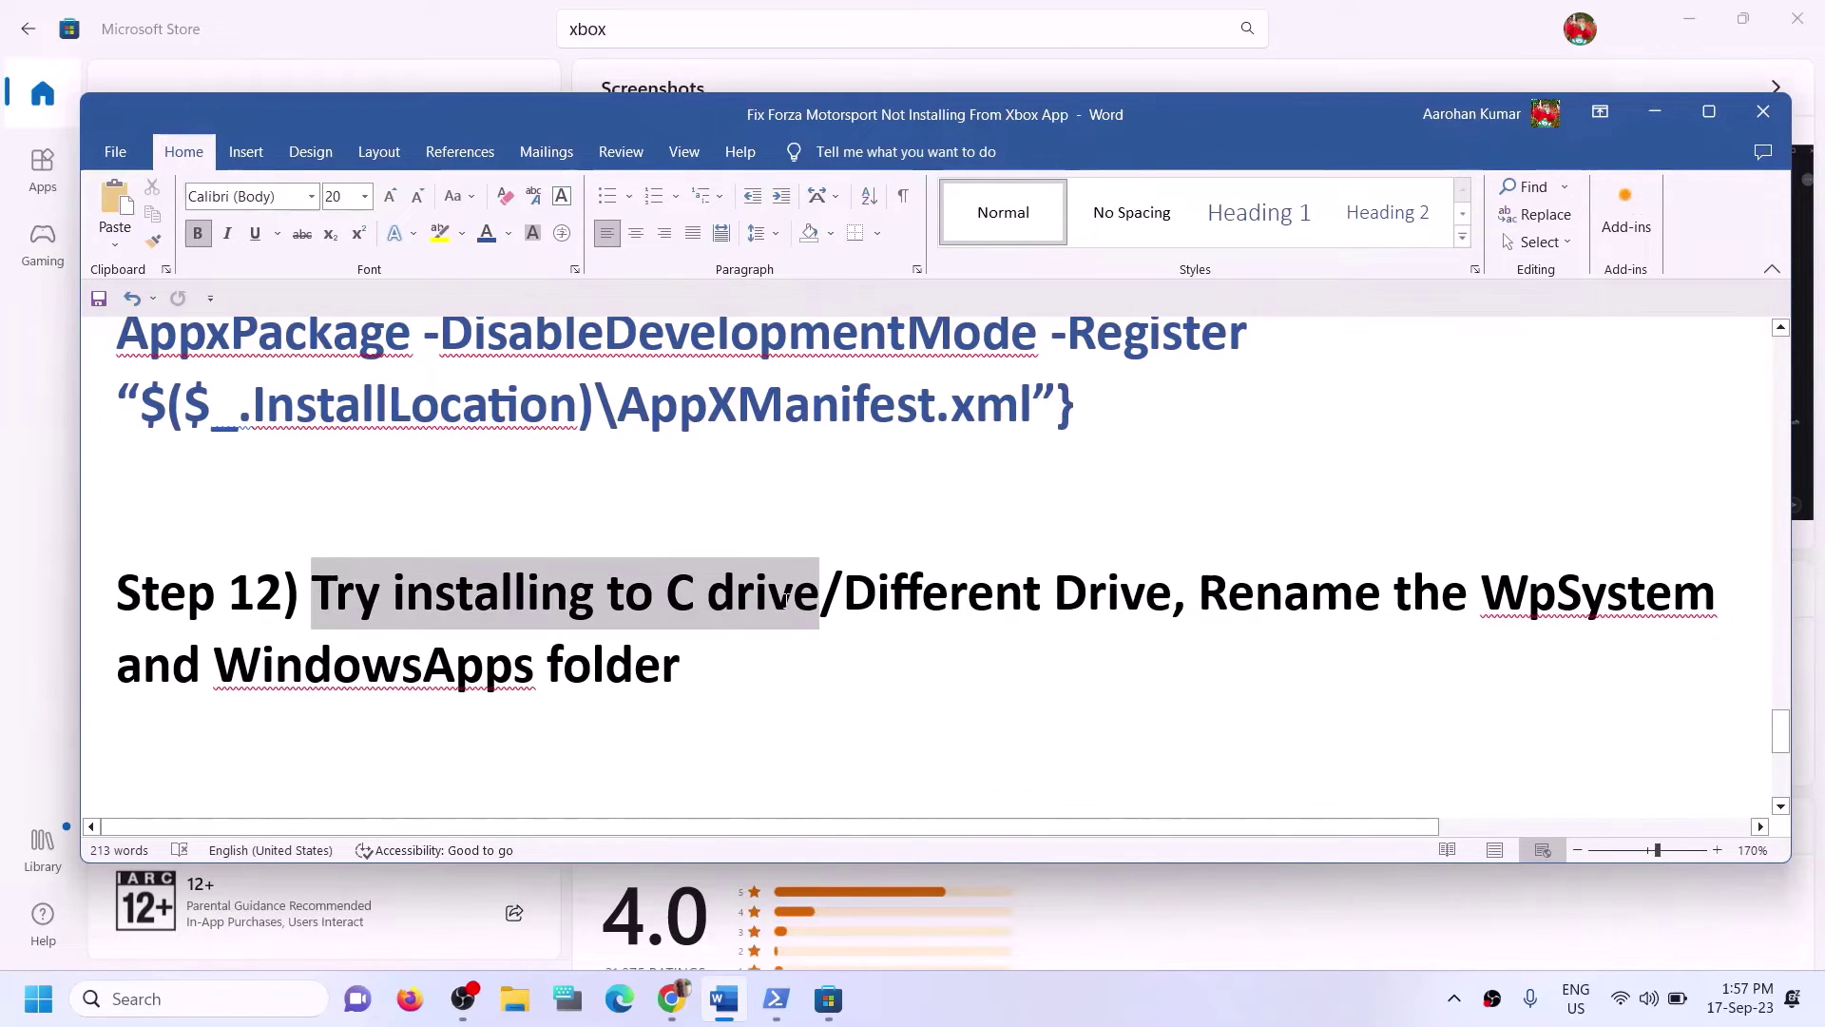
click(878, 594)
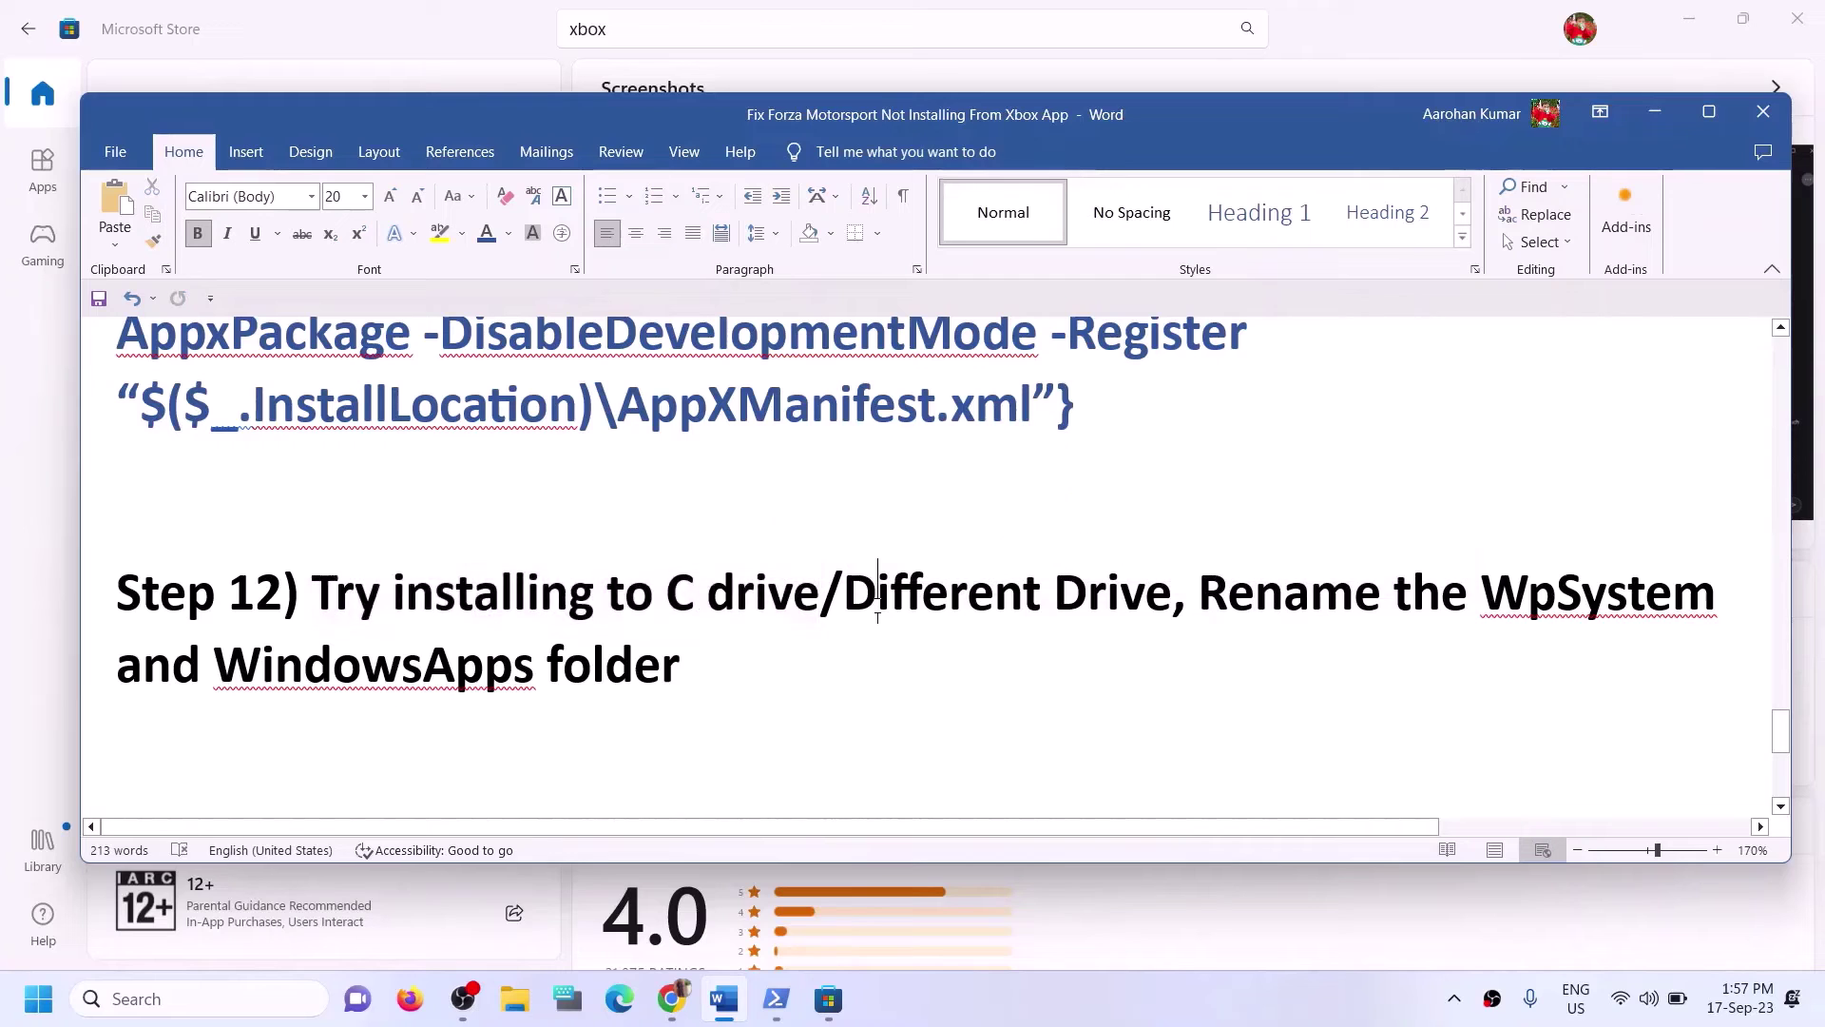
click(515, 999)
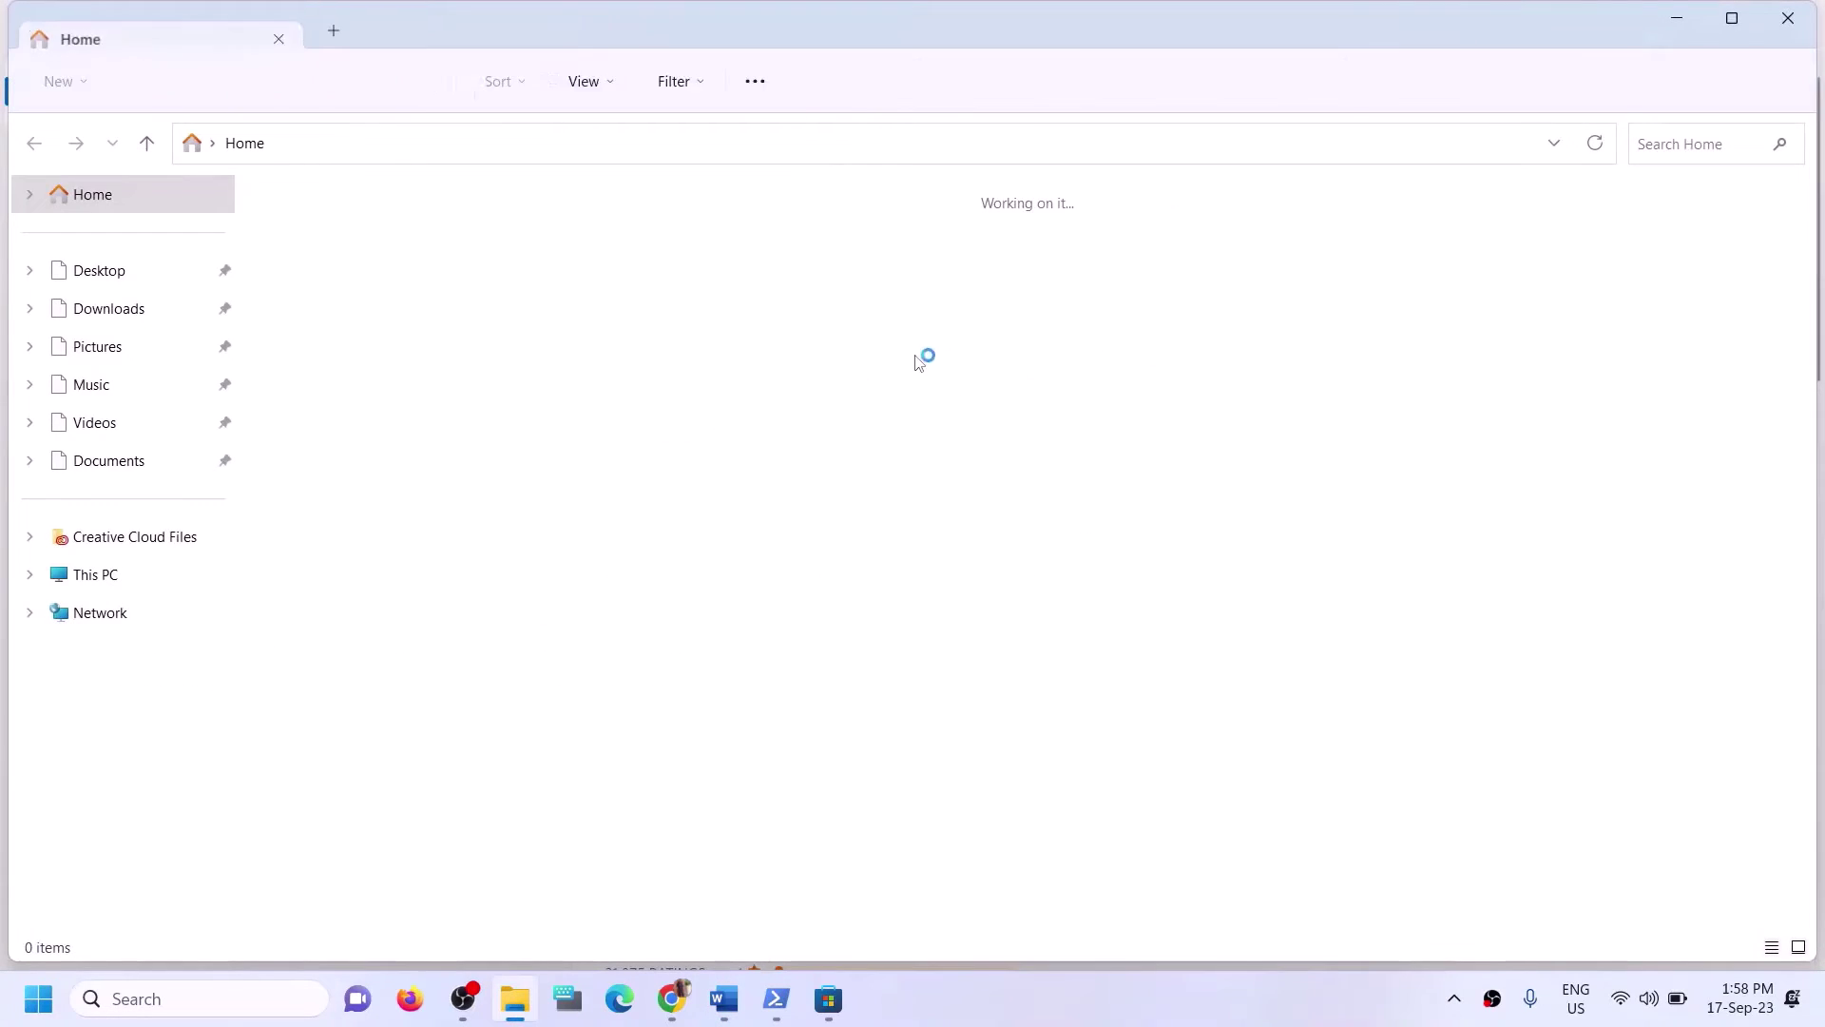
click(1792, 19)
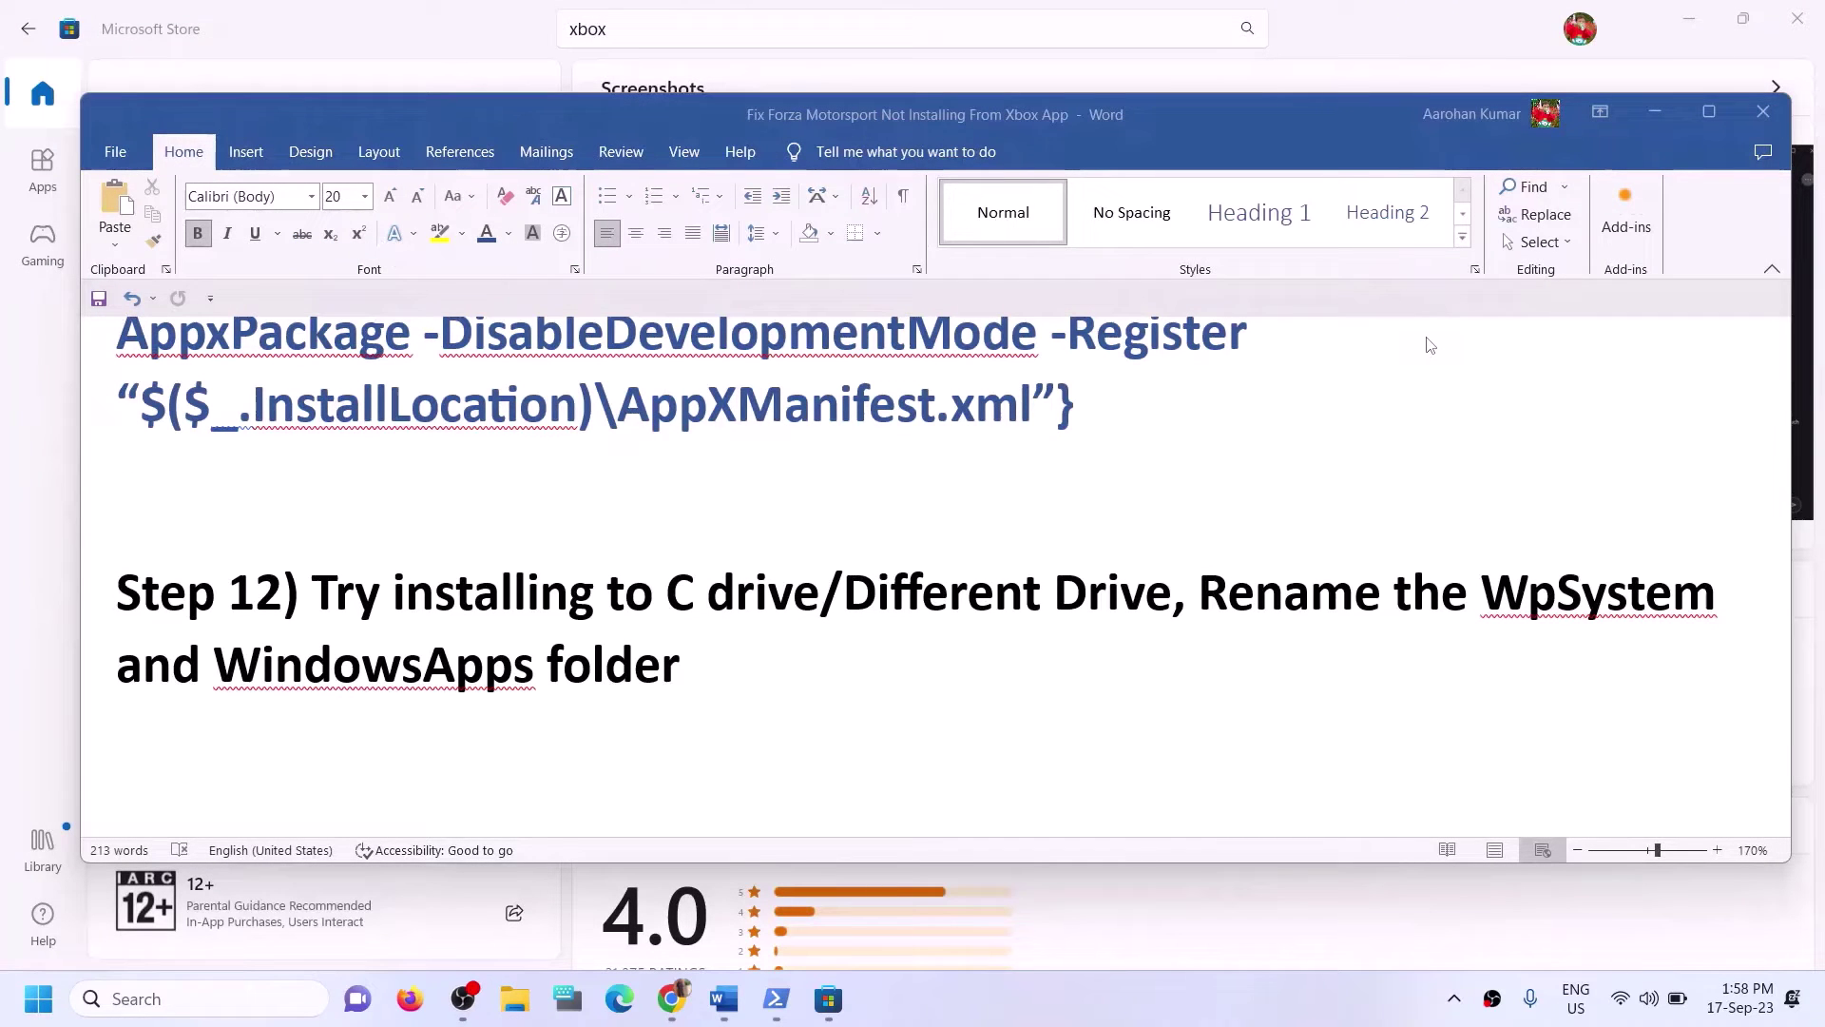
key(super+i)
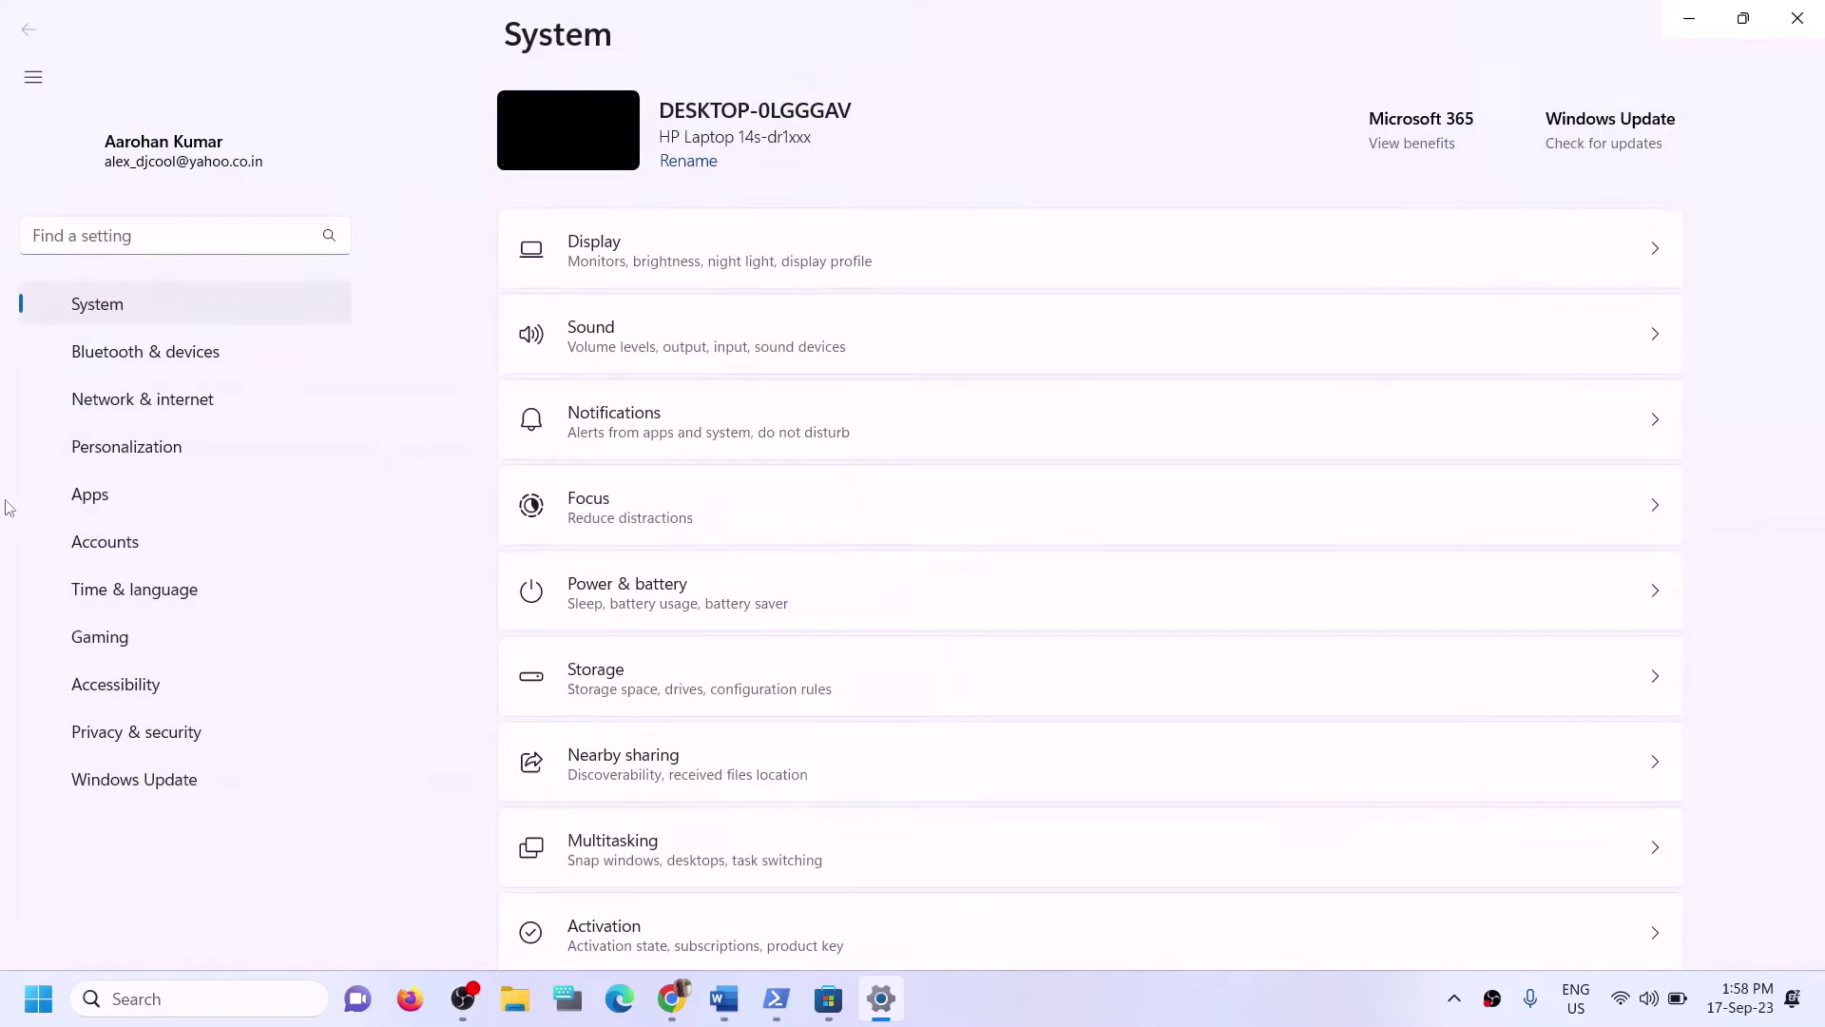
Check the Advanced app settings and Installed apps pages under Apps.
click(130, 464)
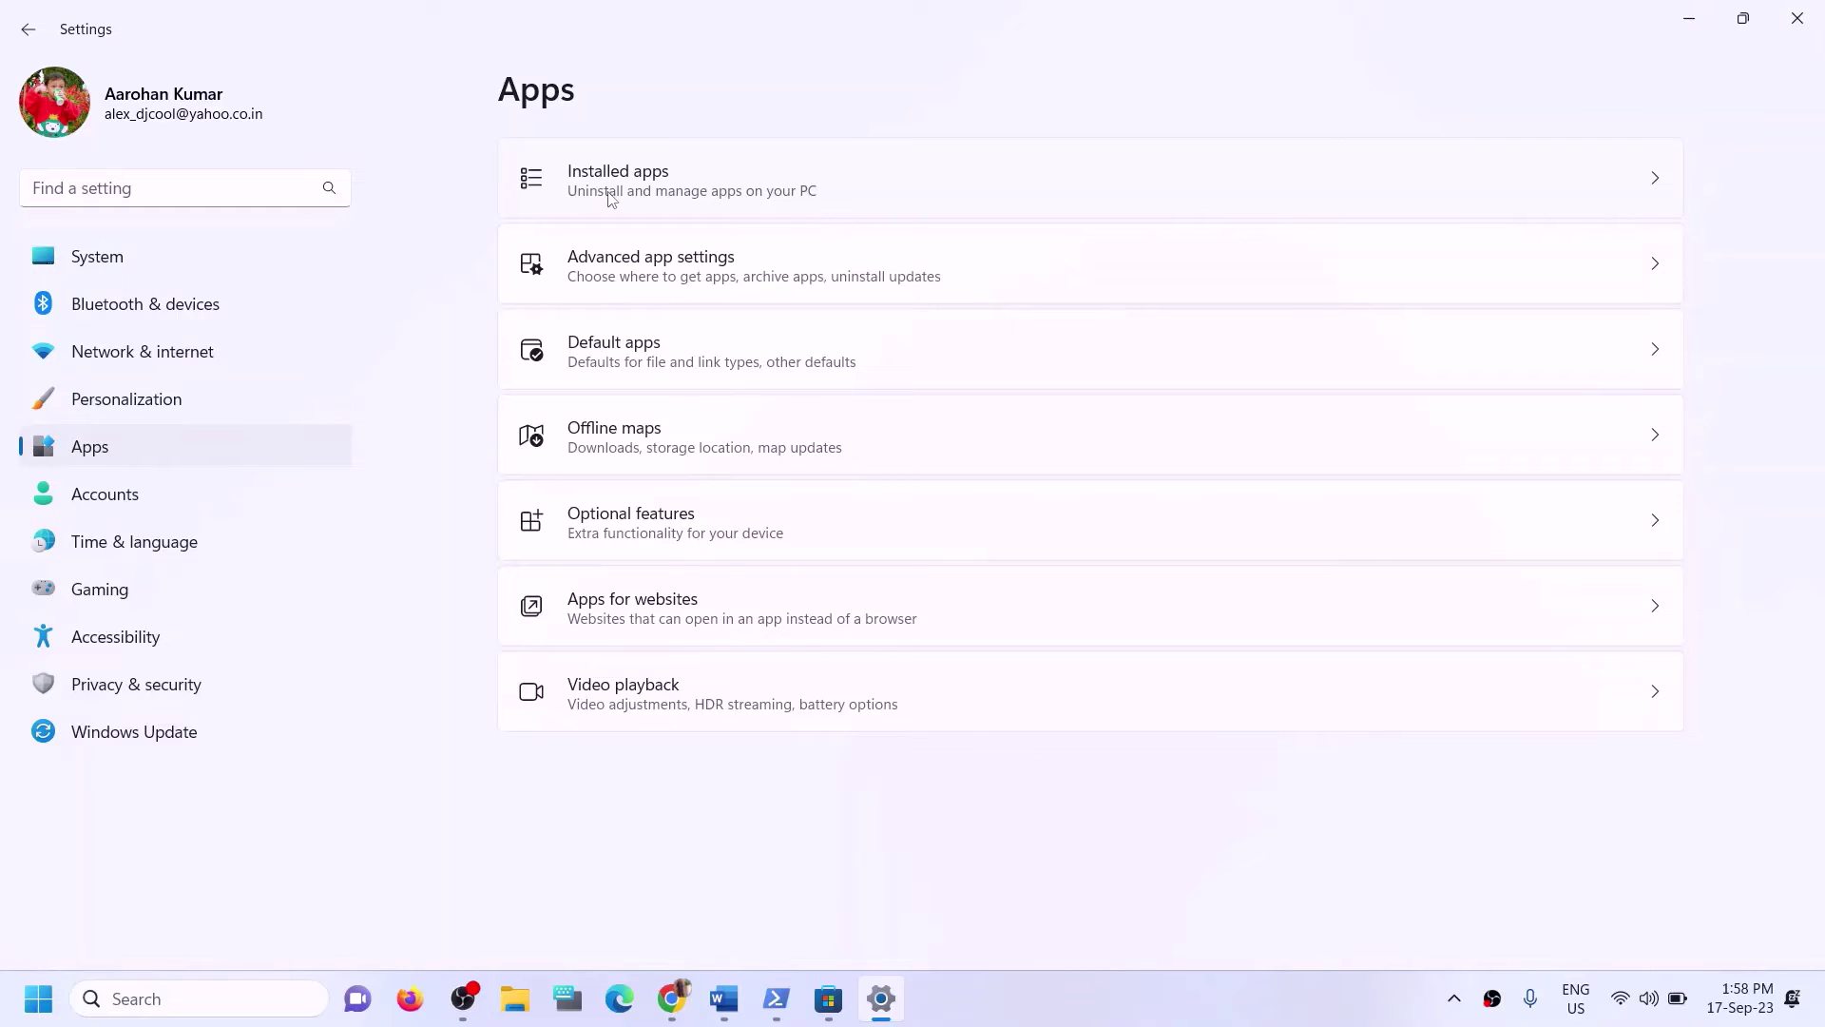
click(694, 282)
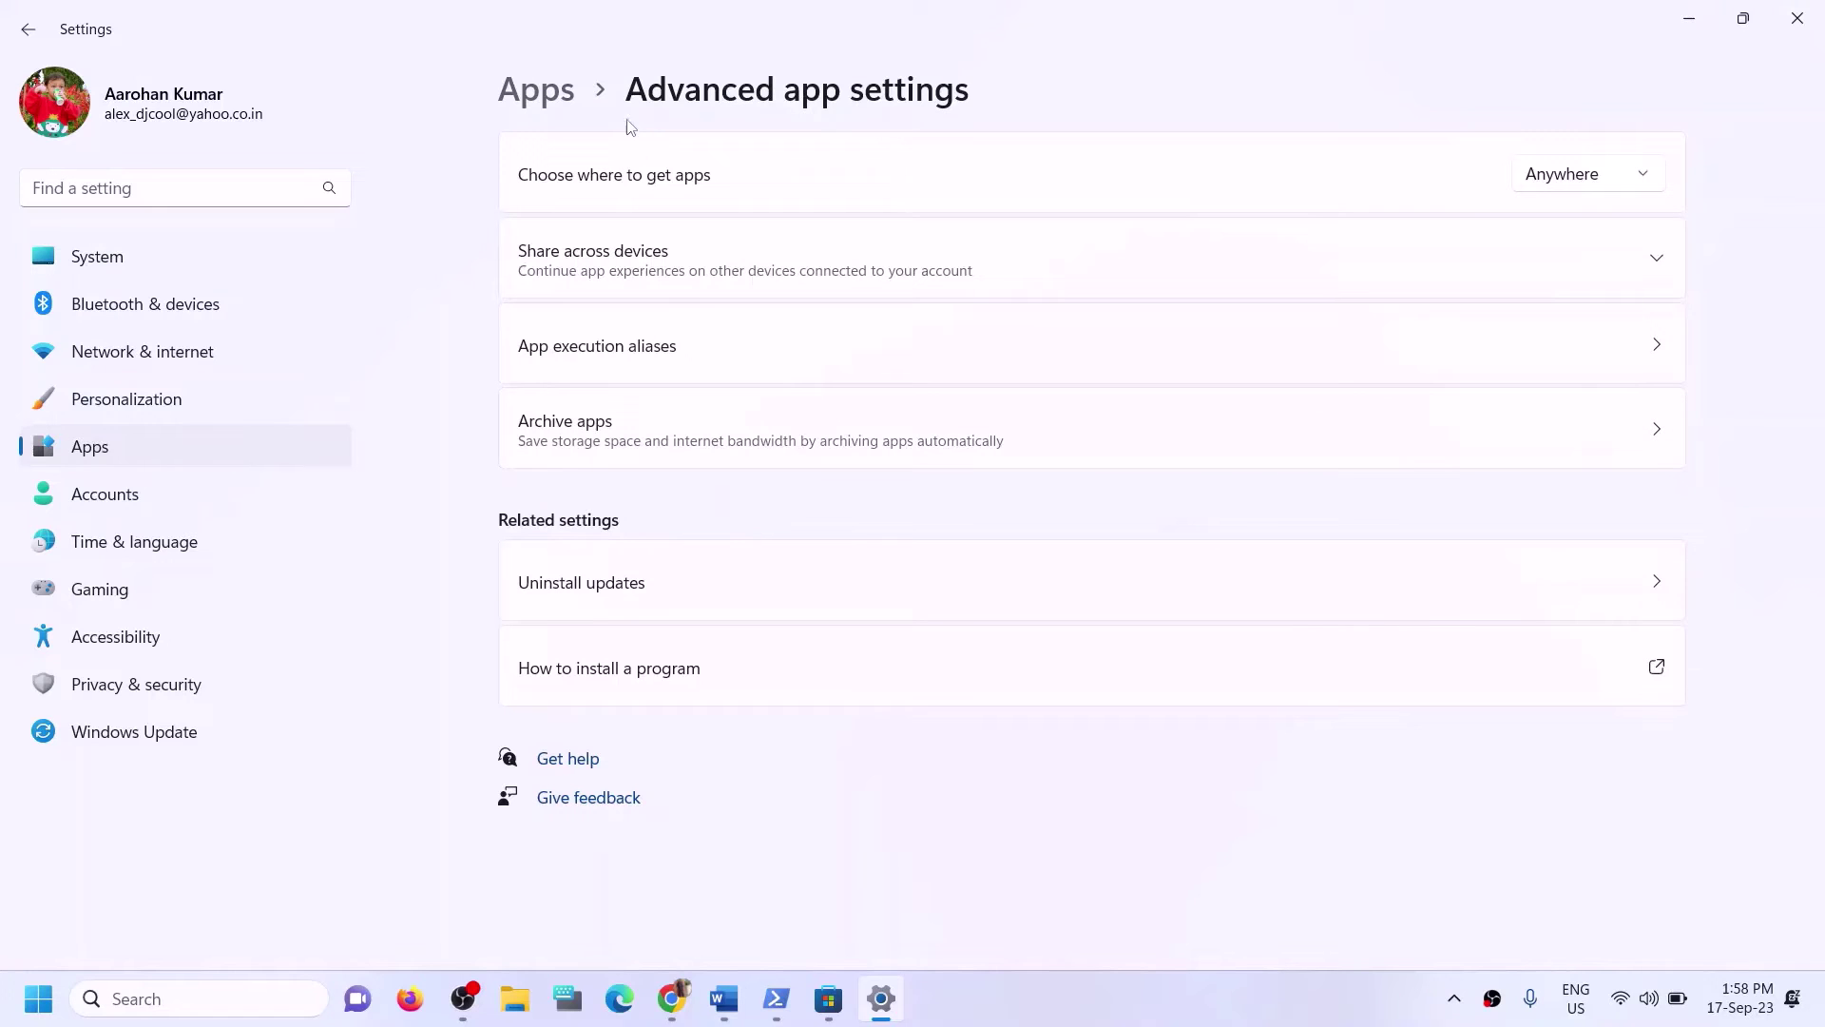
click(556, 95)
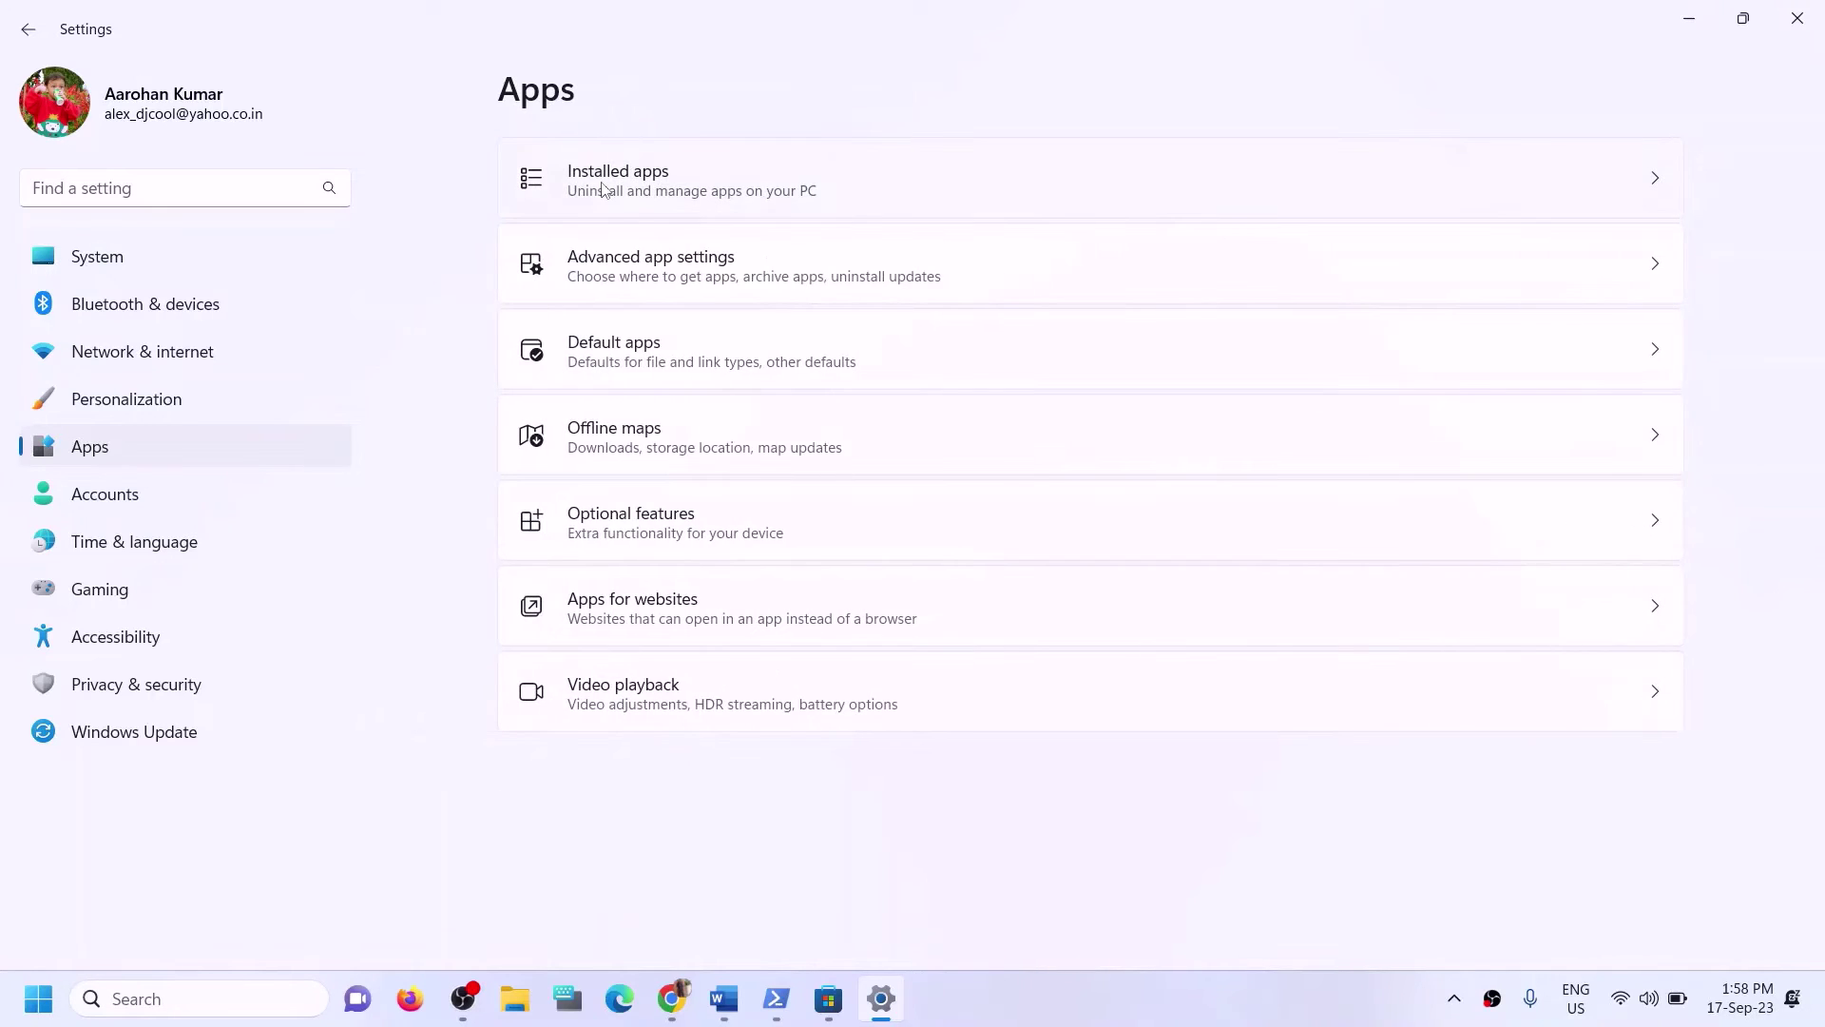
click(605, 190)
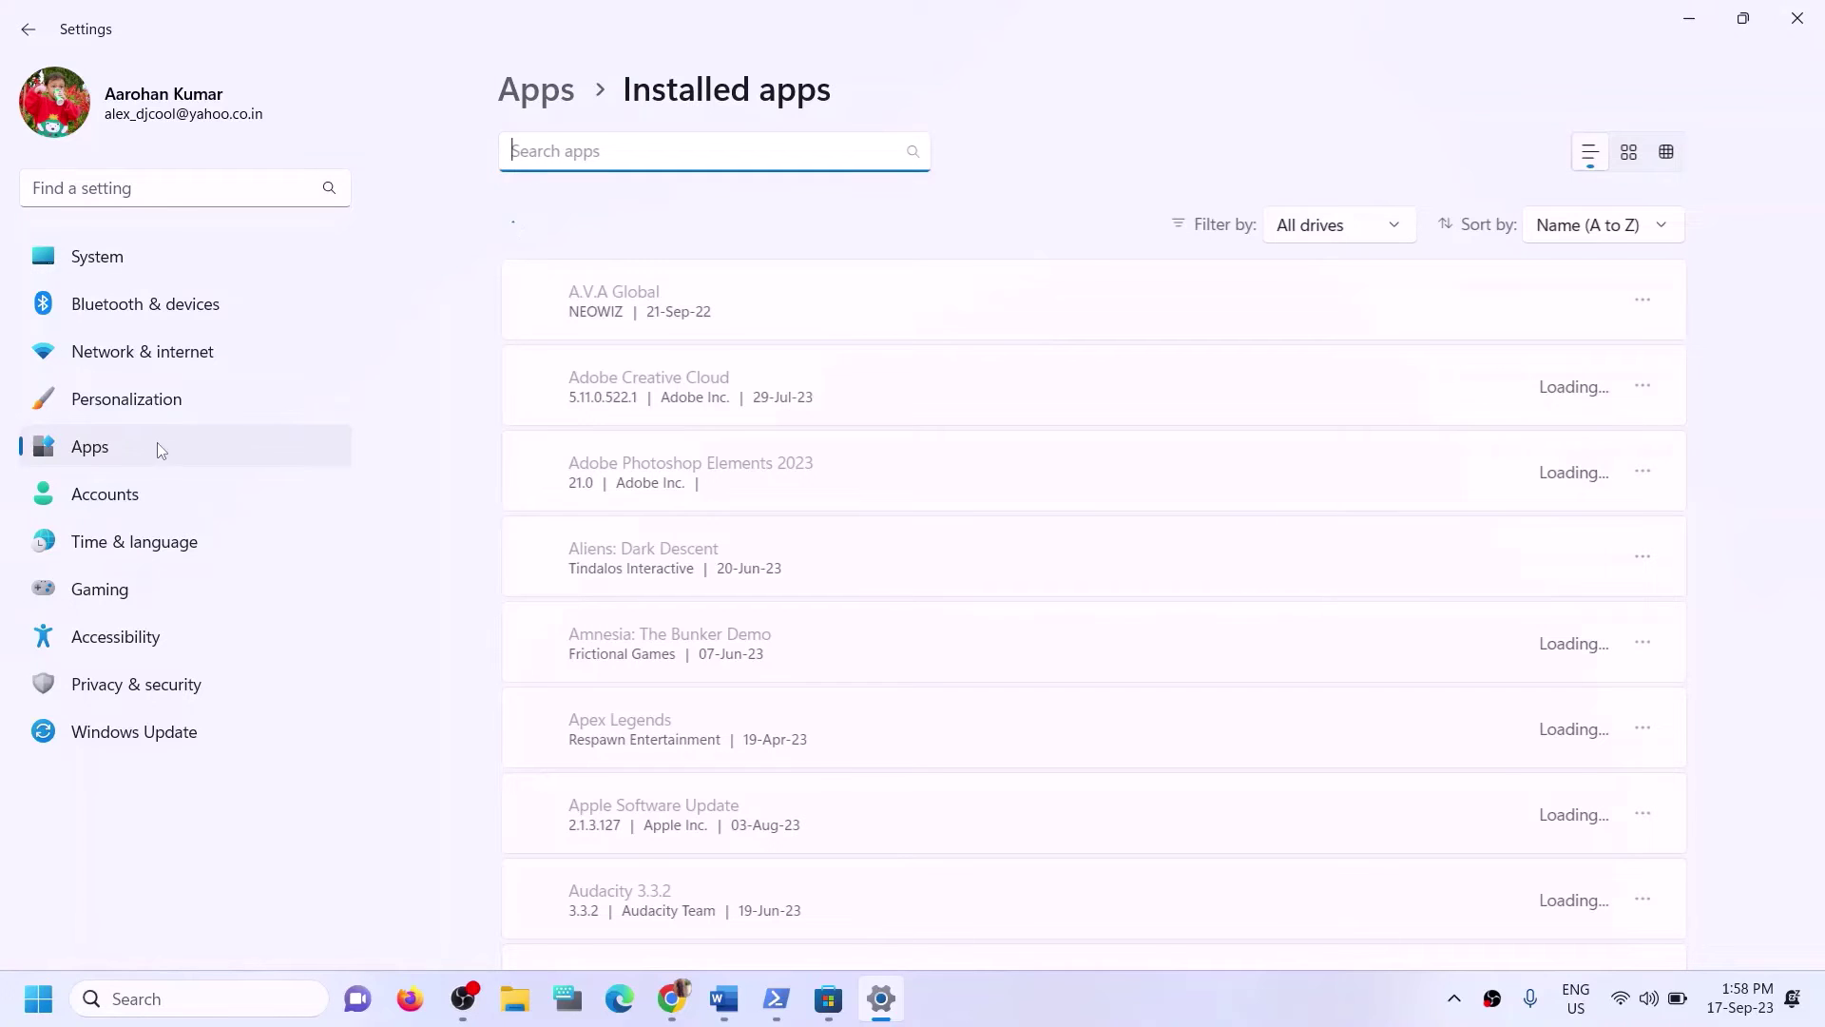
Go to System > Storage, expand Advanced storage settings and open 'Where new content is saved'.
click(101, 262)
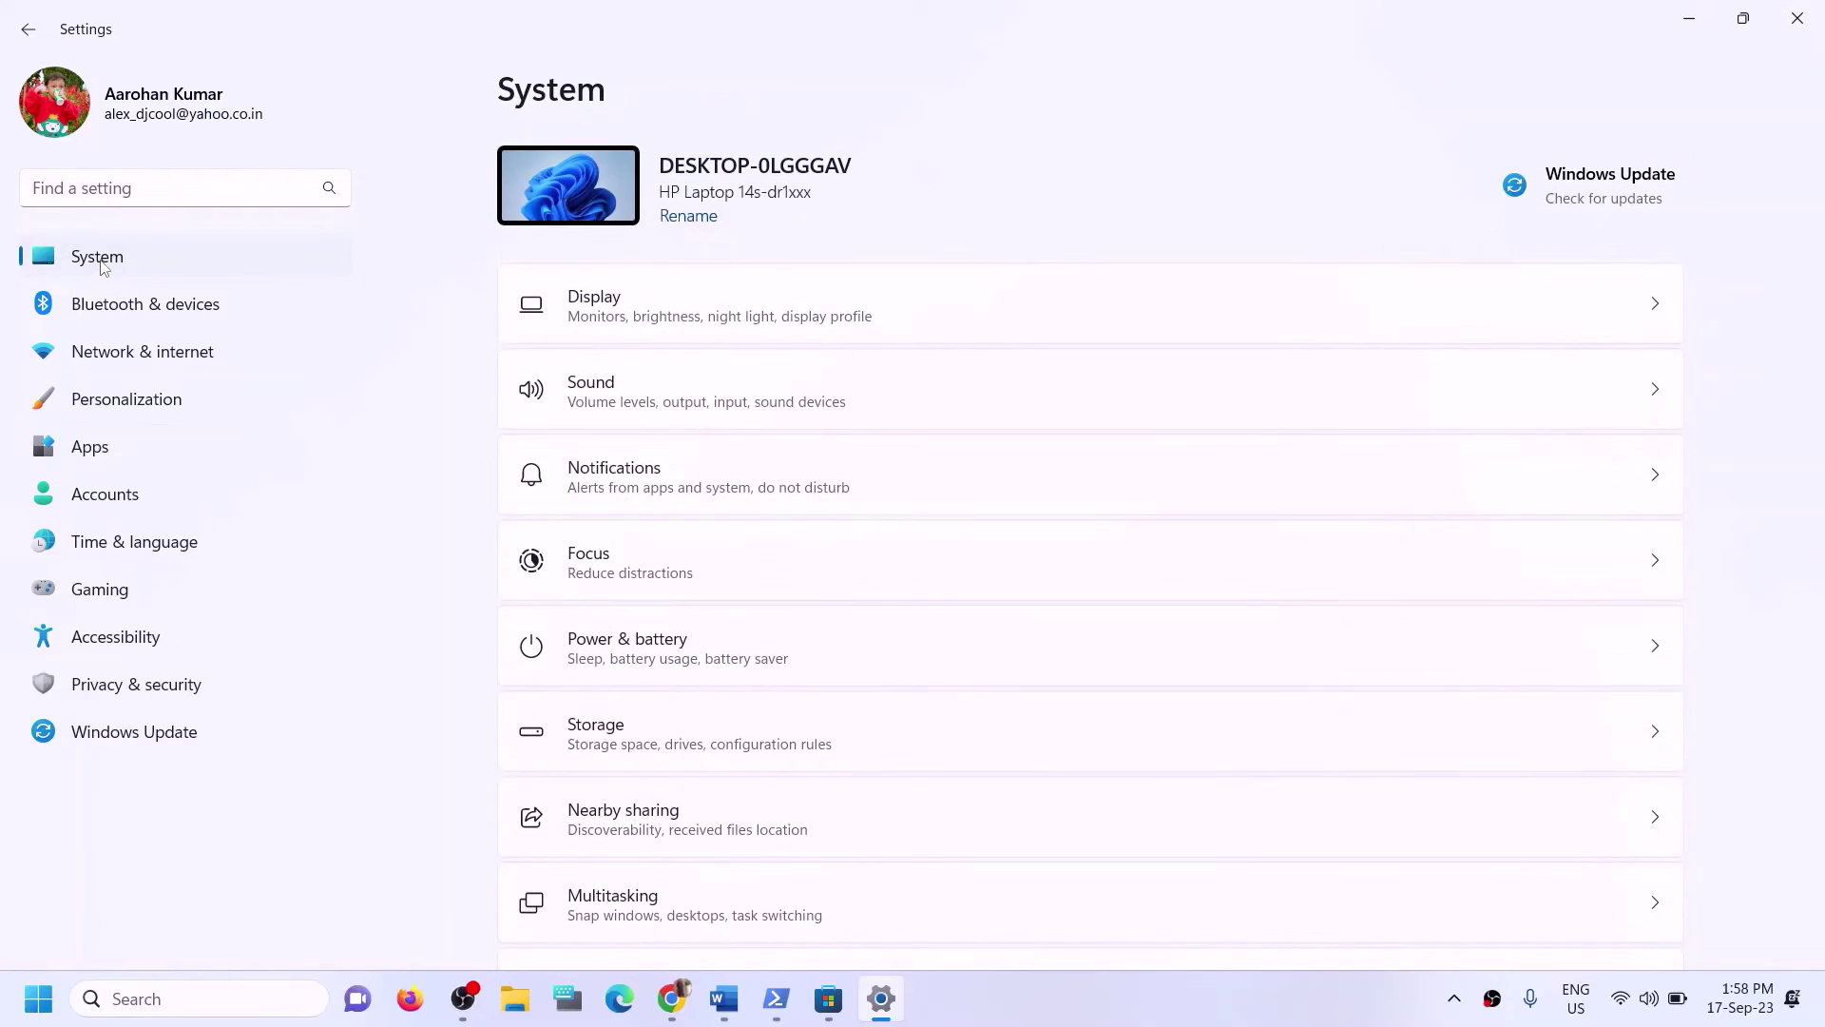
scroll(623, 567, down, 1)
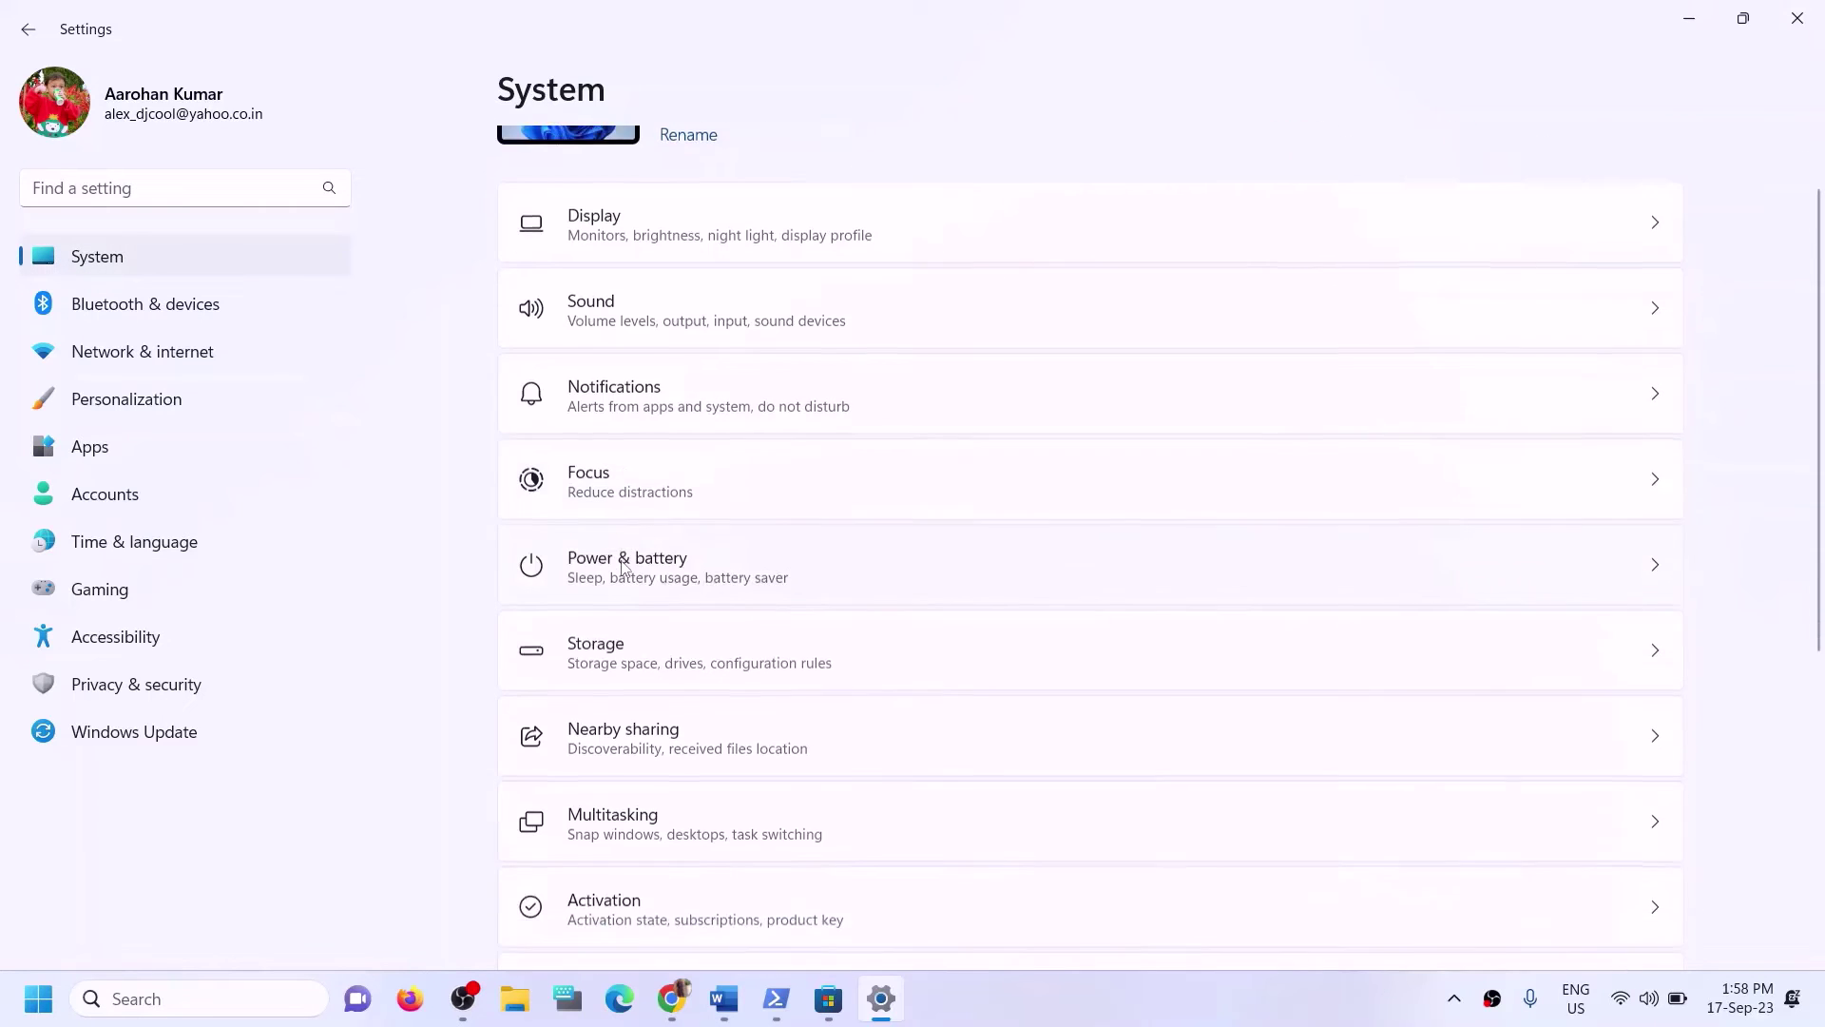
scroll(628, 571, down, 3)
click(652, 355)
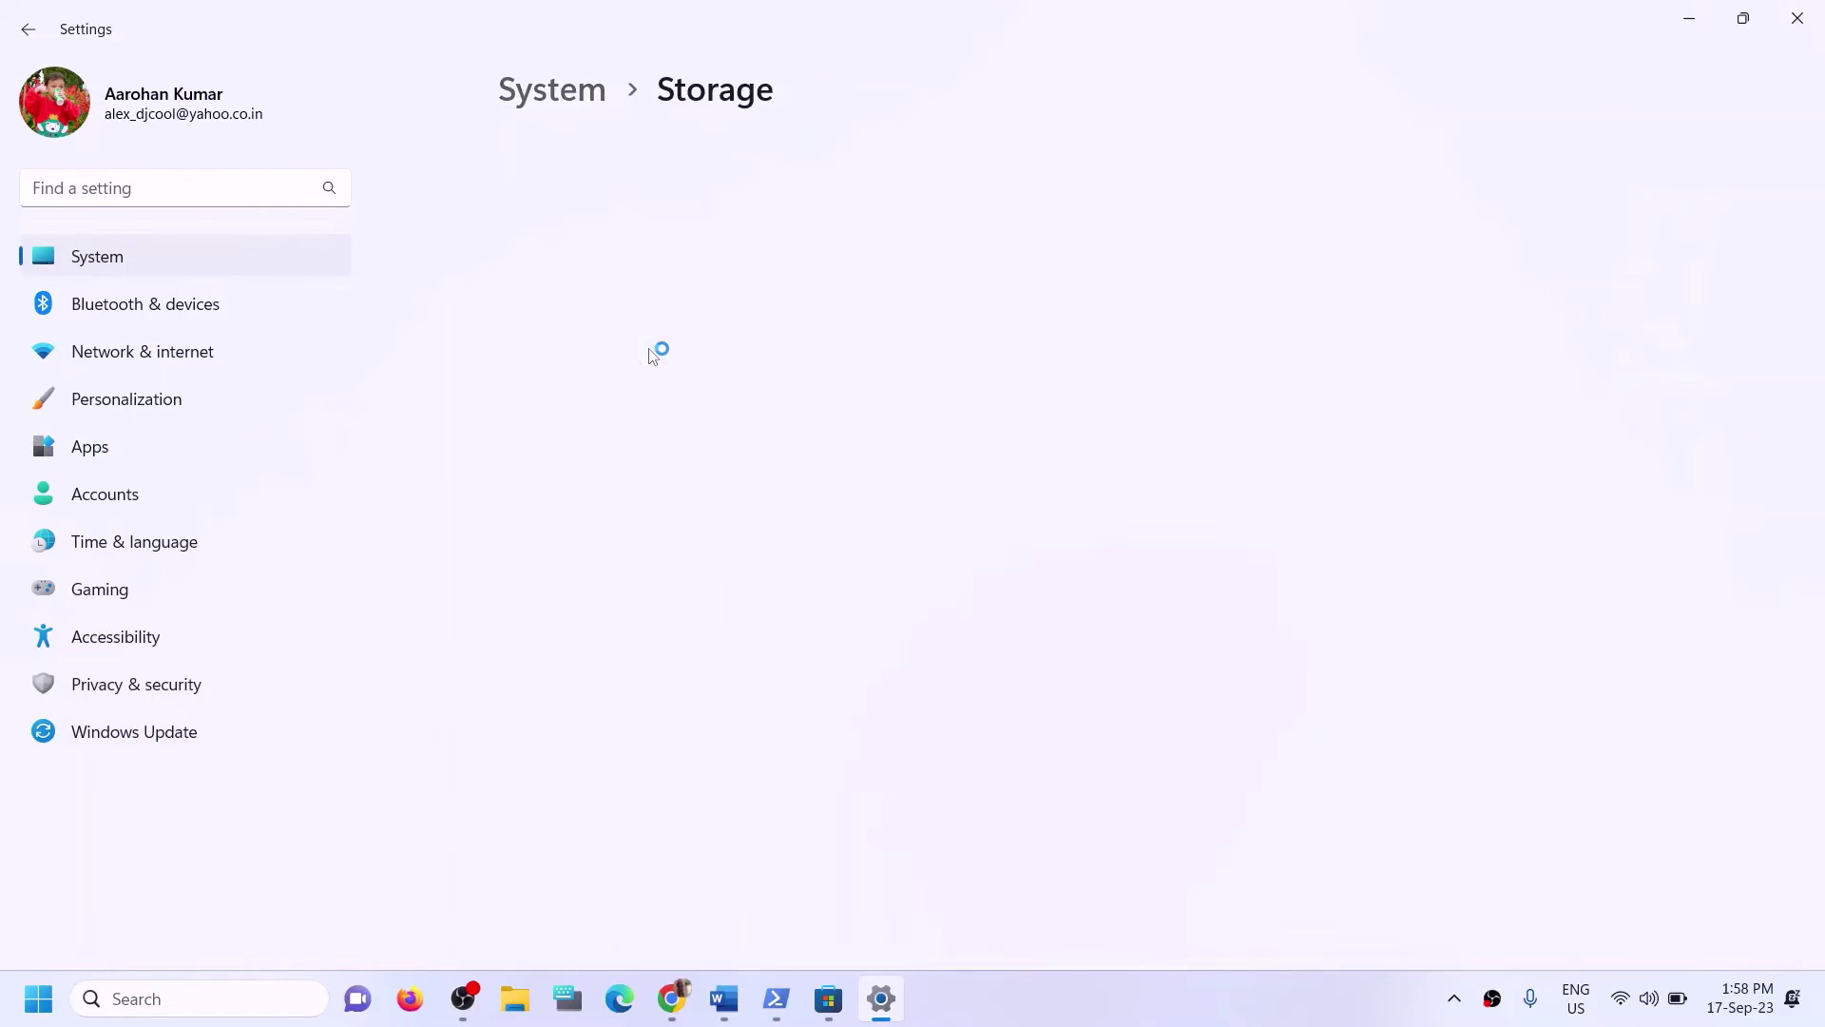
scroll(808, 551, down, 4)
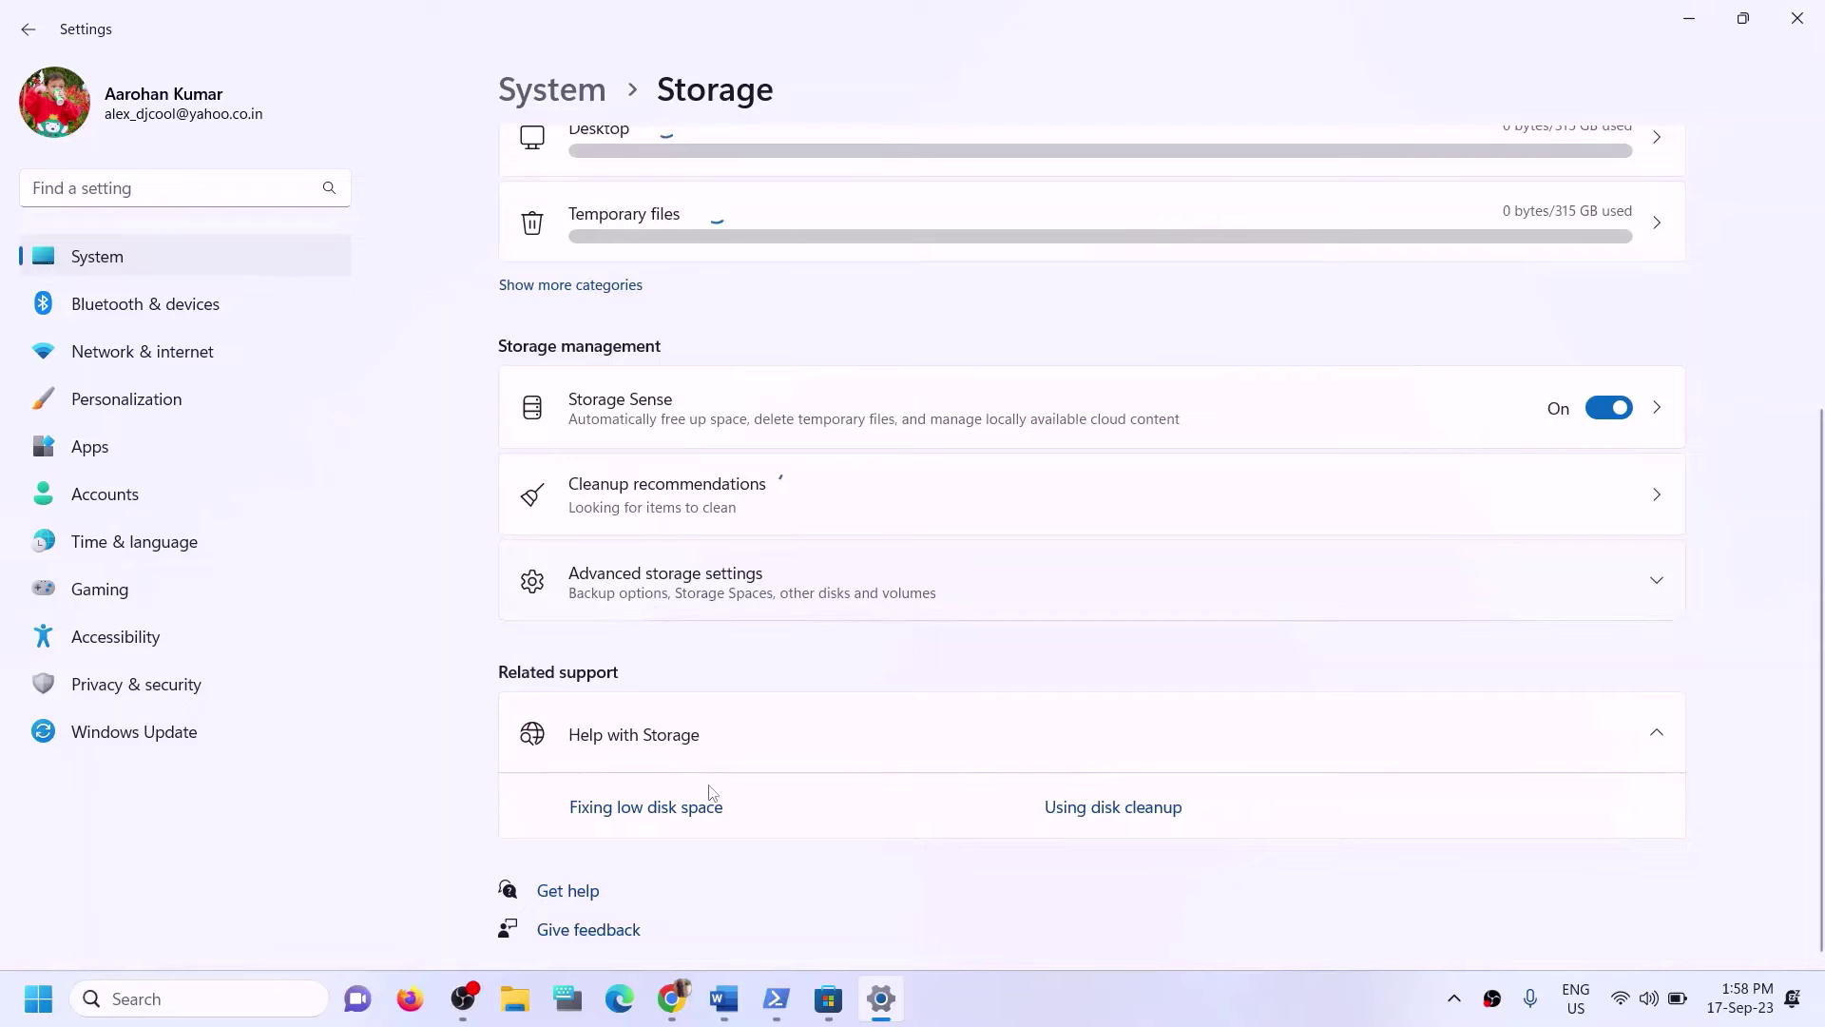
click(698, 580)
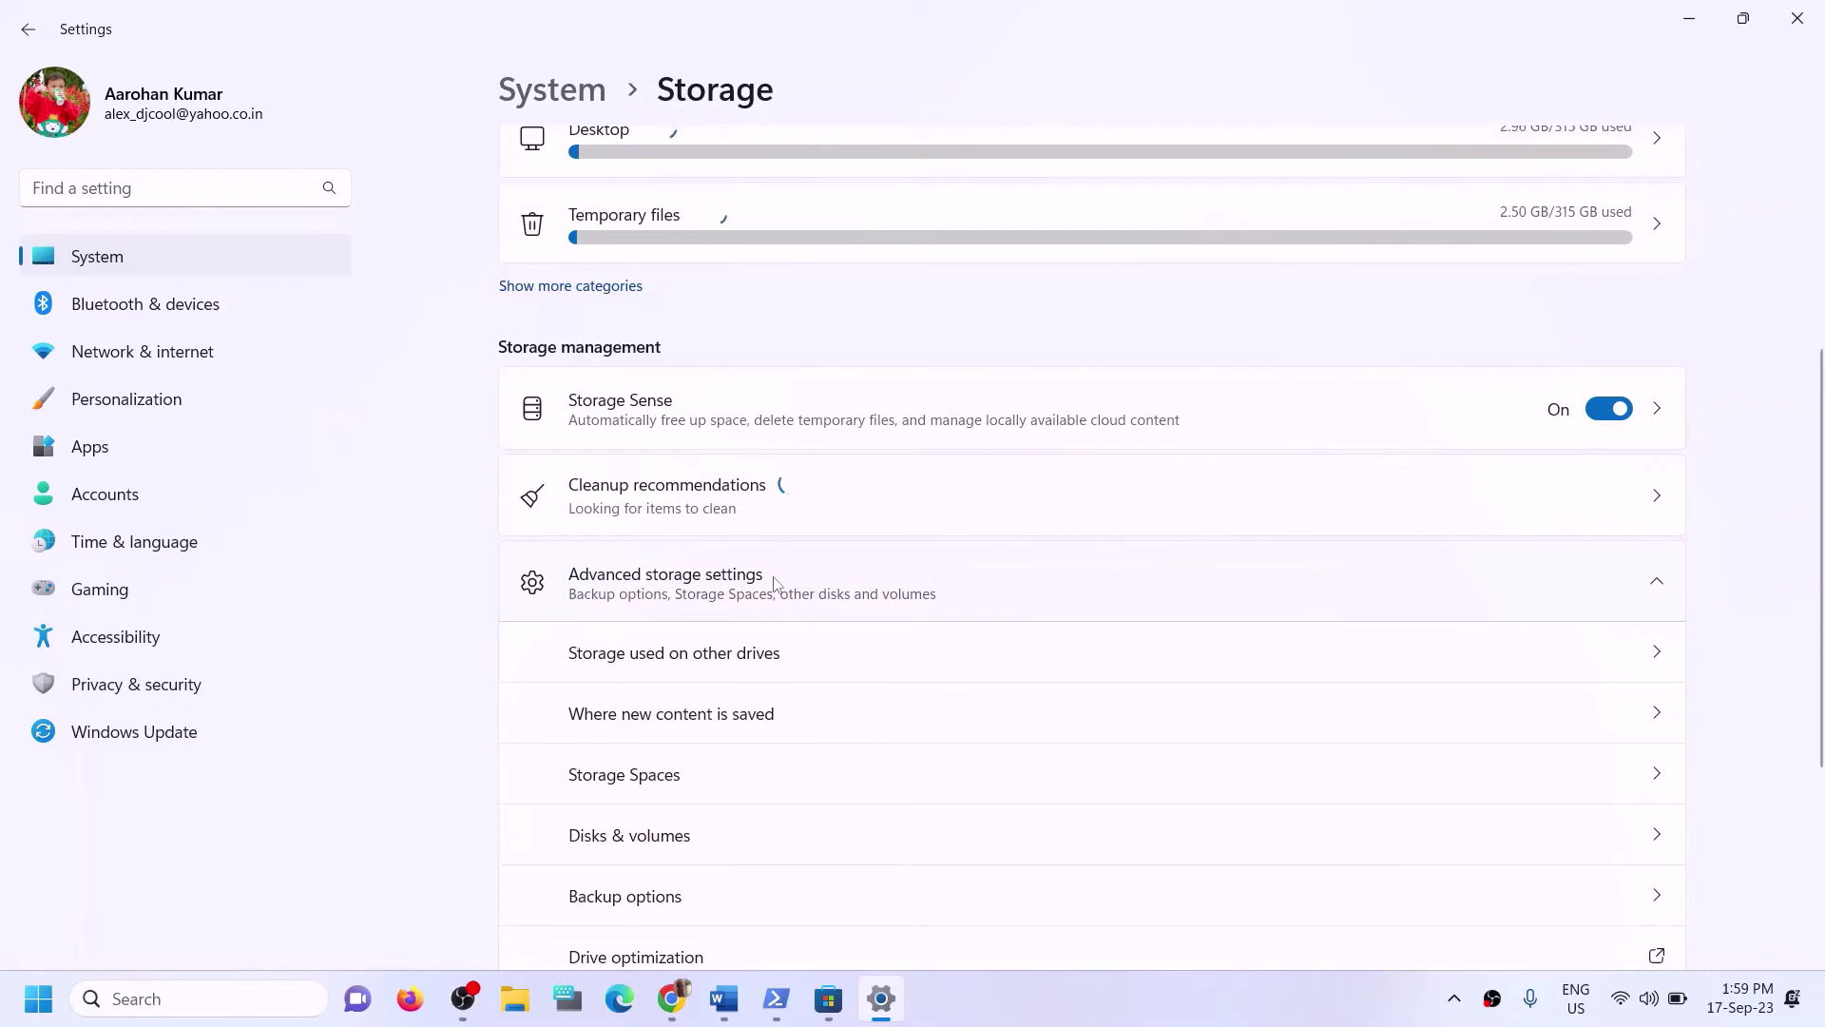
scroll(681, 599, down, 2)
click(658, 600)
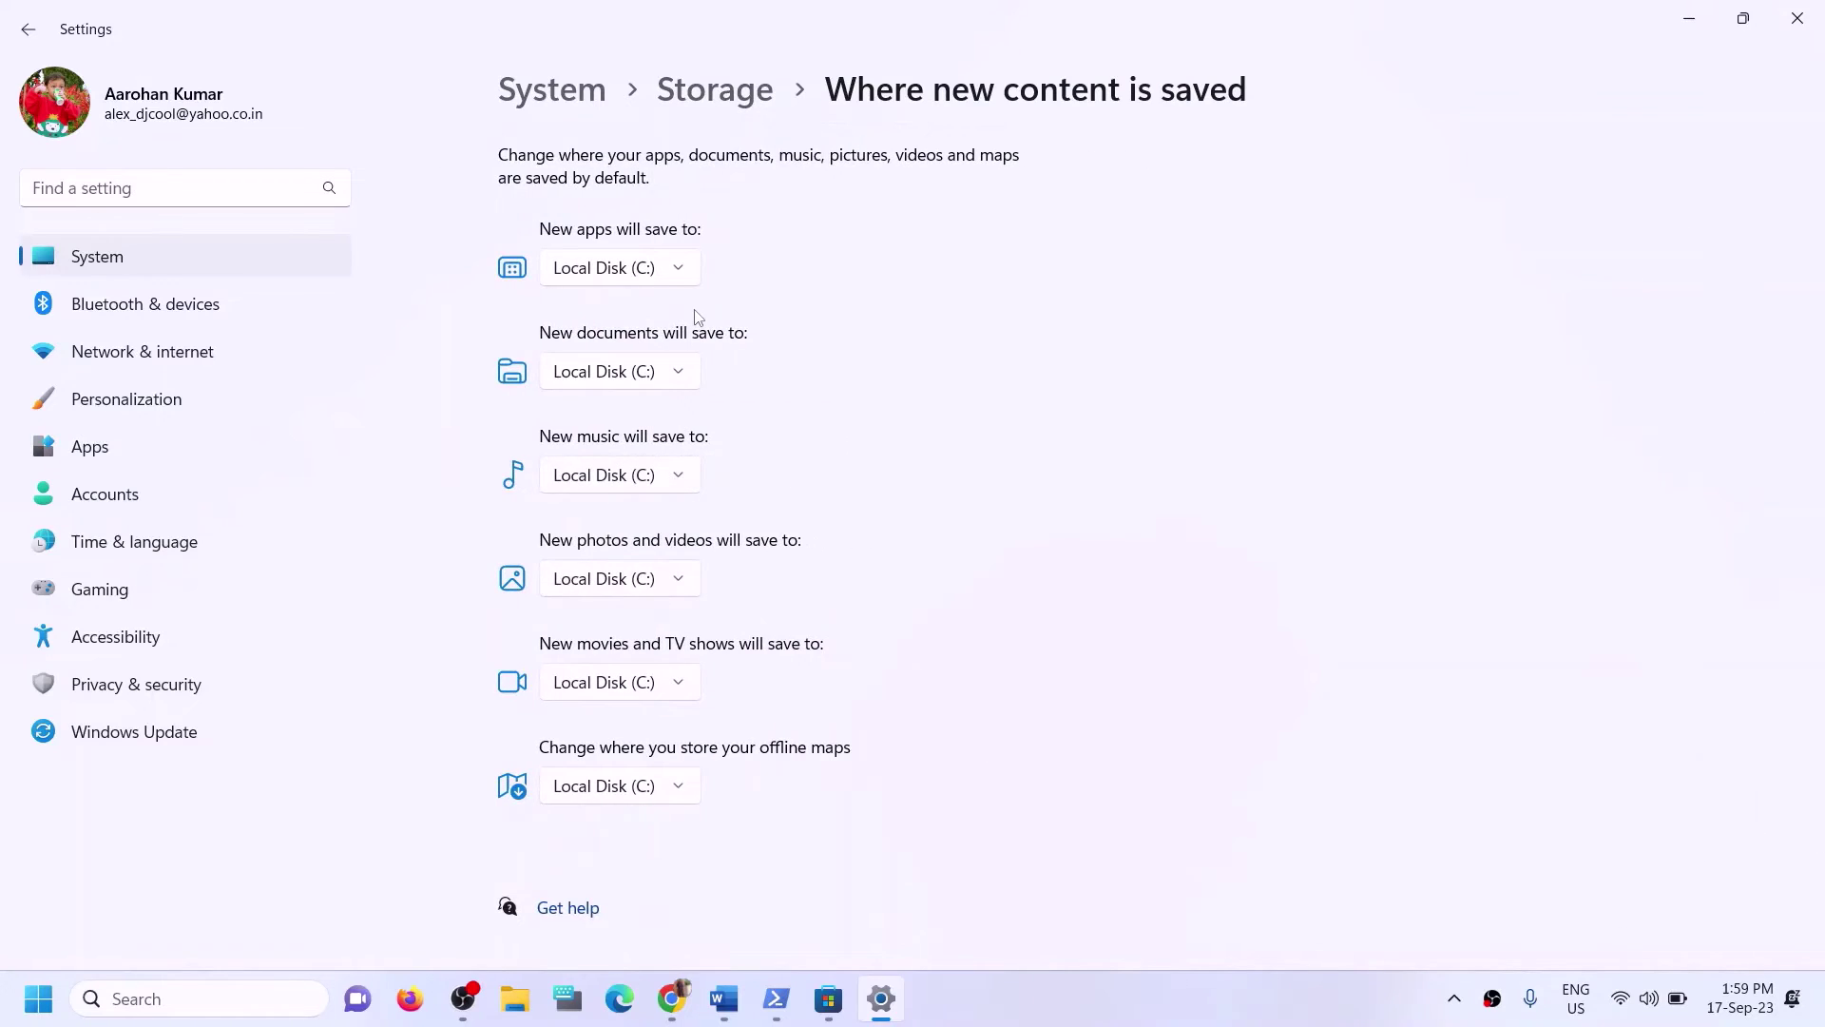
Check the drive choices for new apps and keep Local Disk (C:), after highlighting Step 12.
click(686, 279)
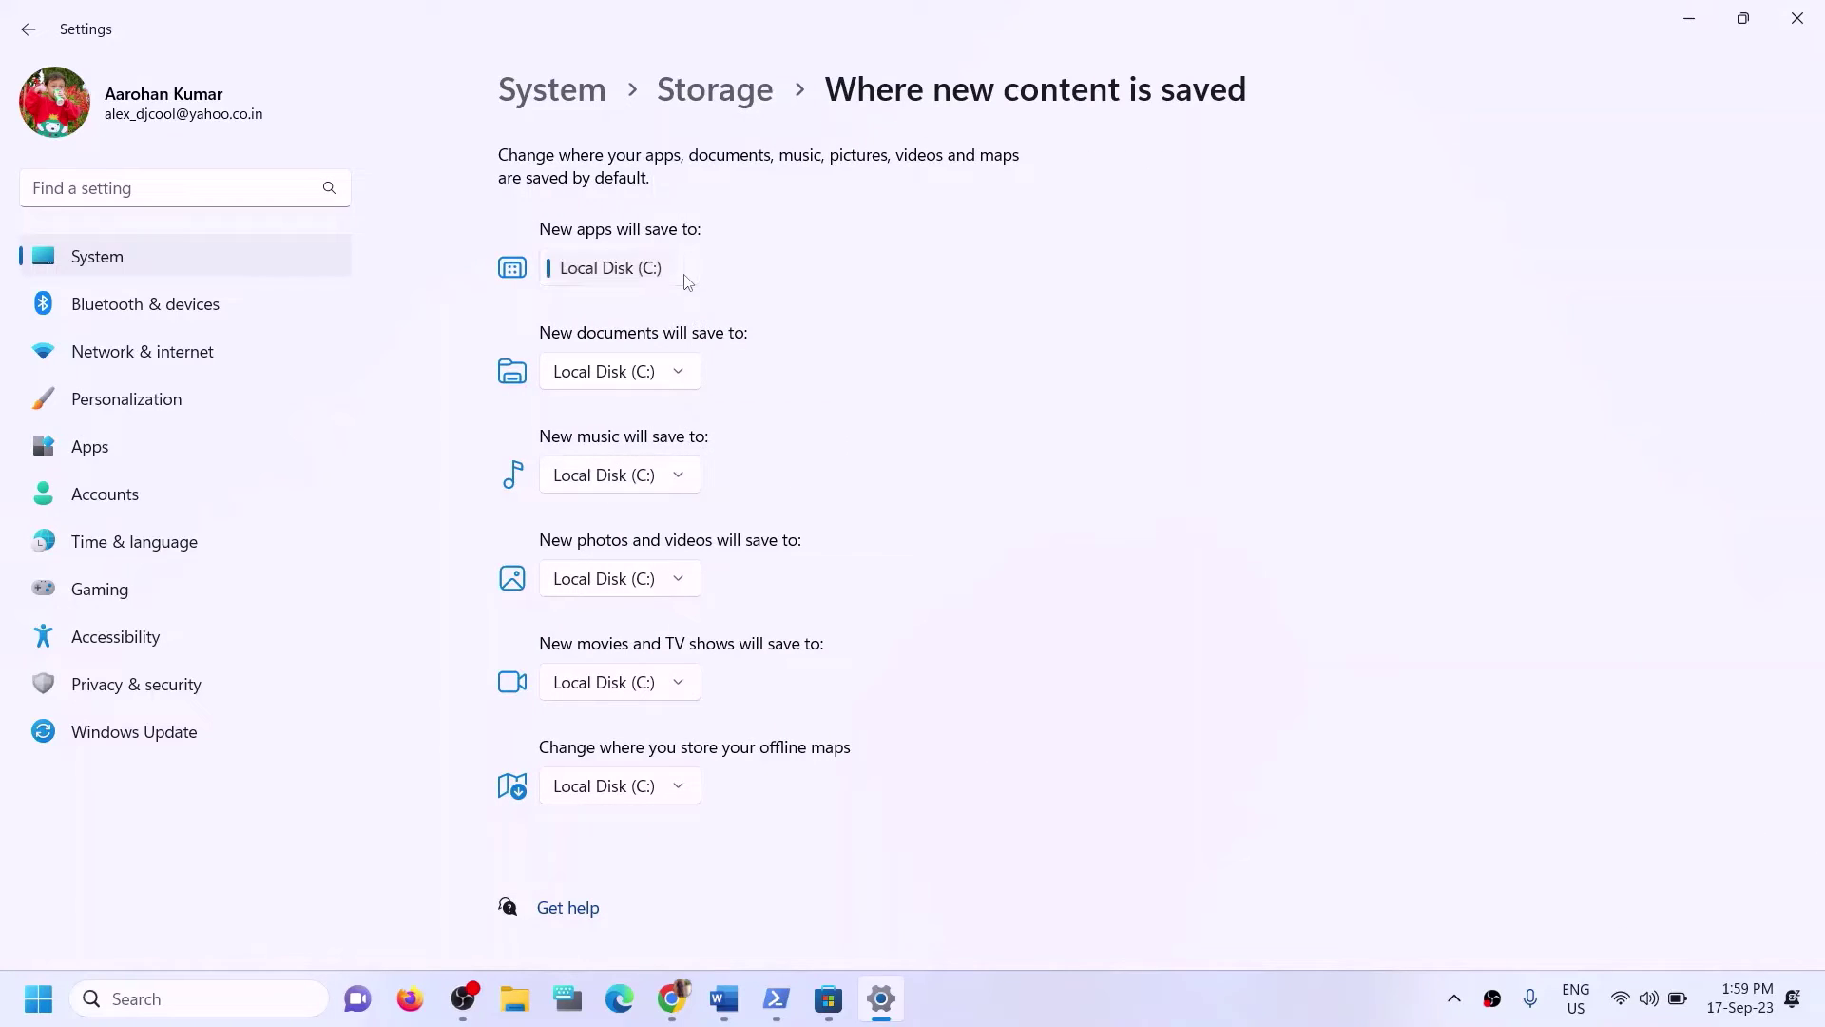
click(738, 249)
click(725, 999)
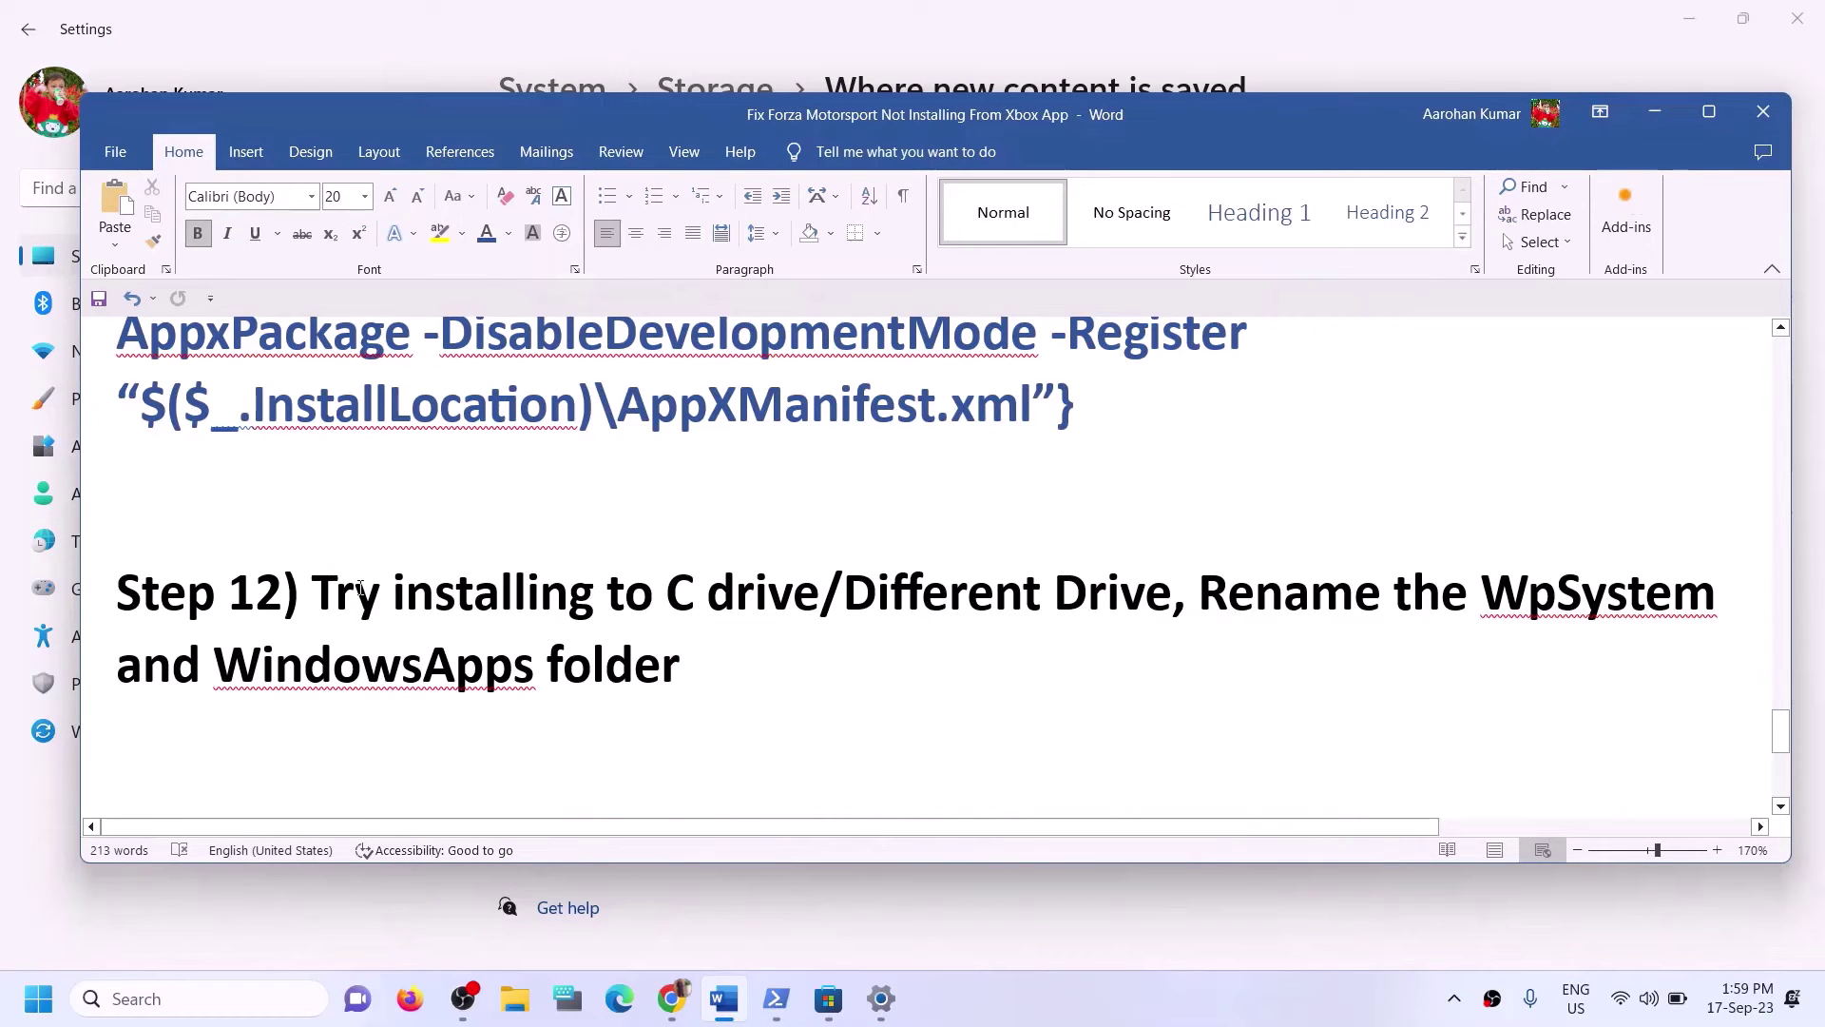
drag(313, 591, 820, 593)
click(1641, 112)
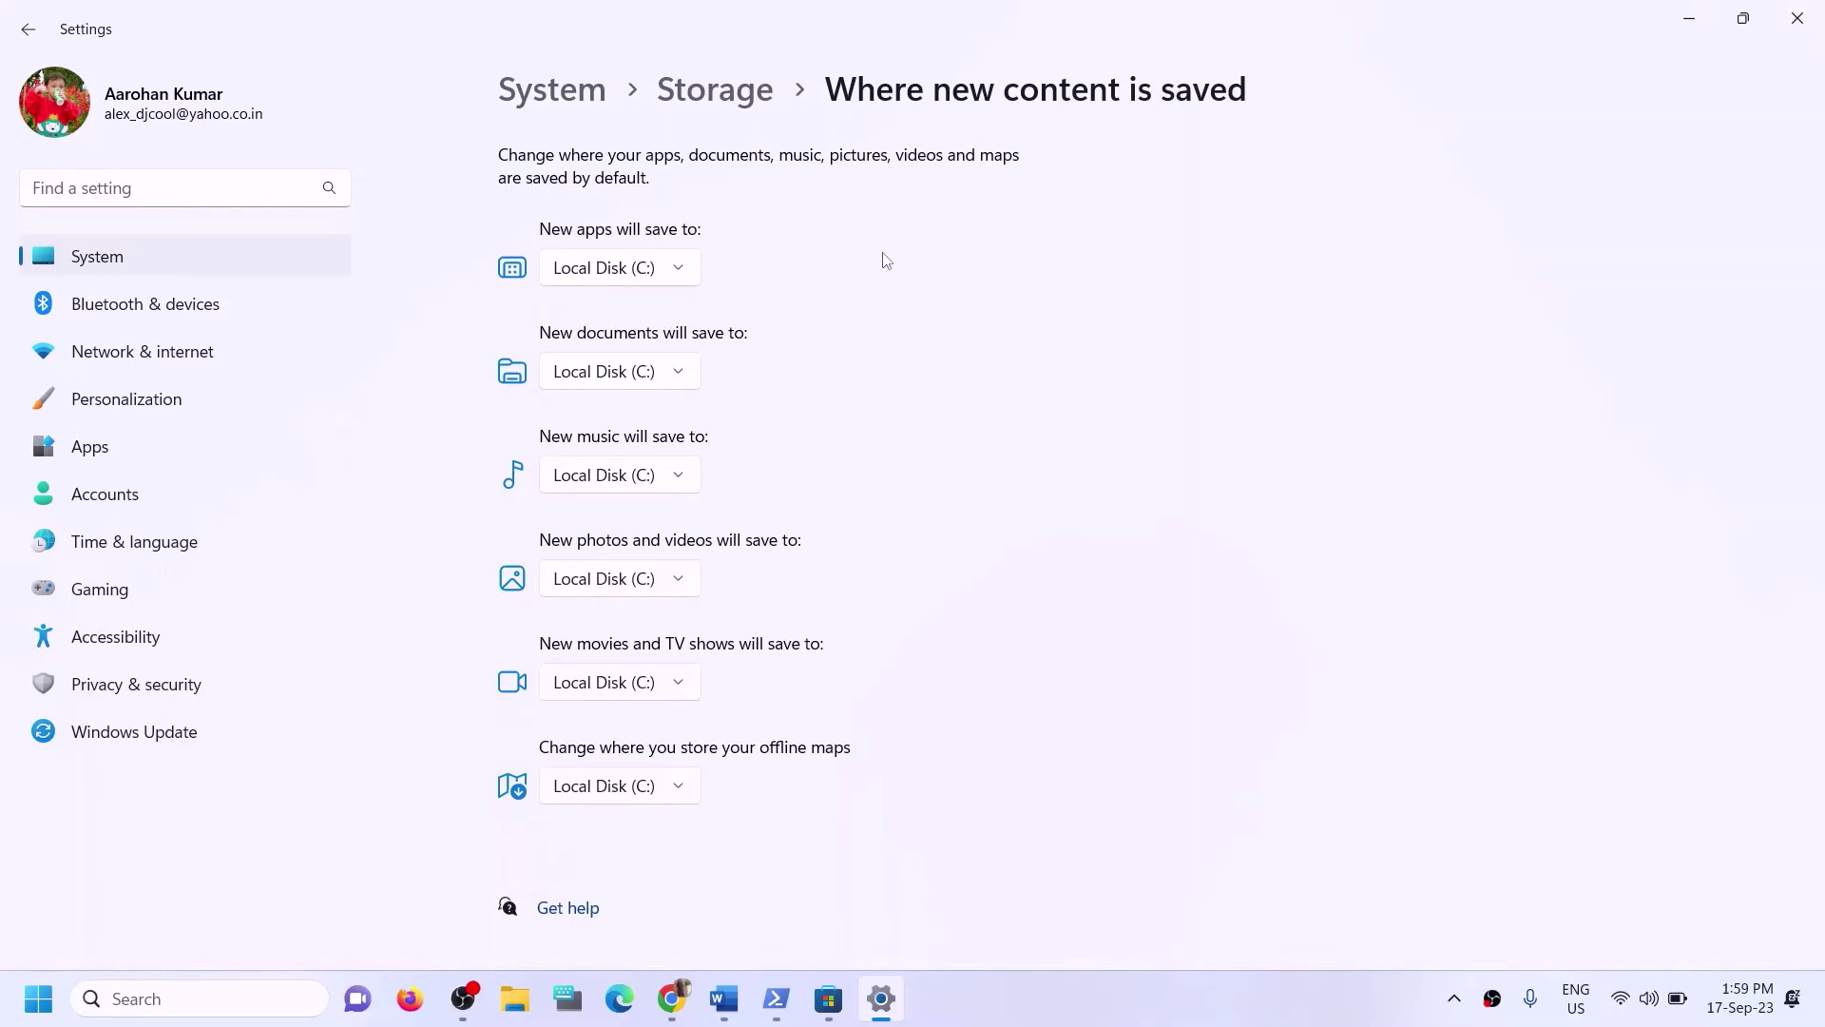
click(634, 276)
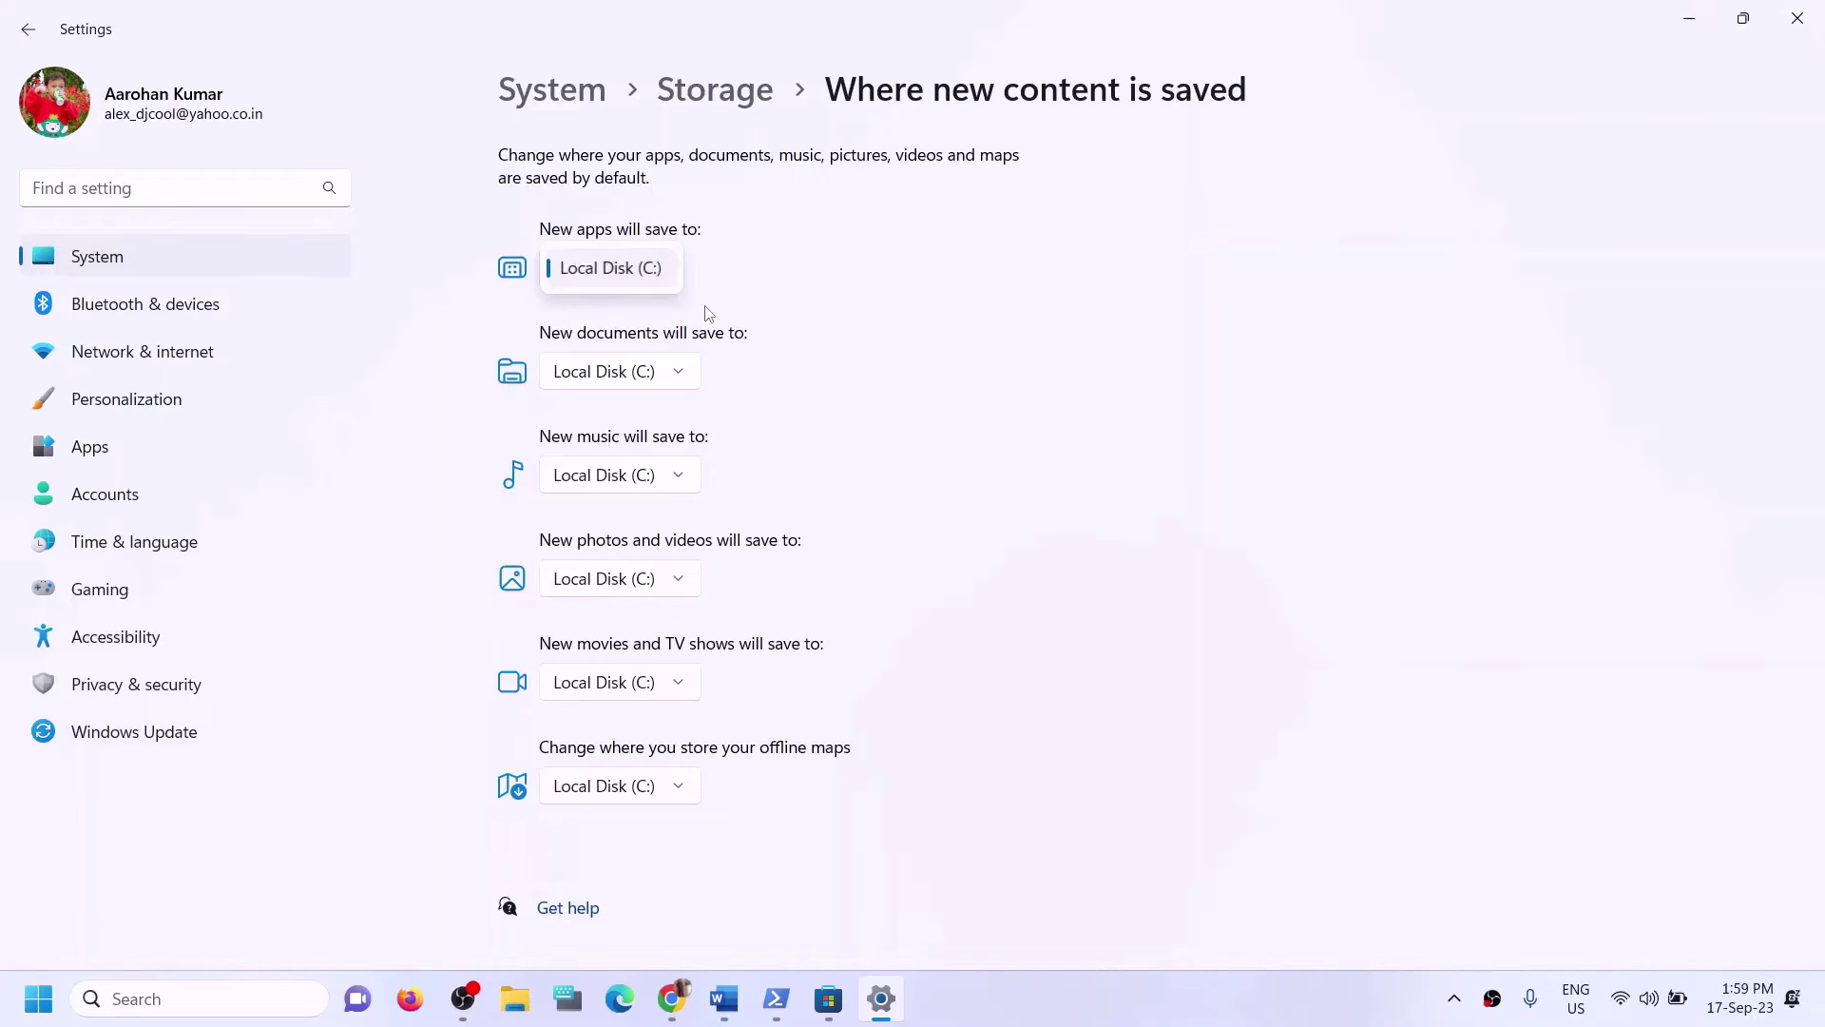
click(770, 295)
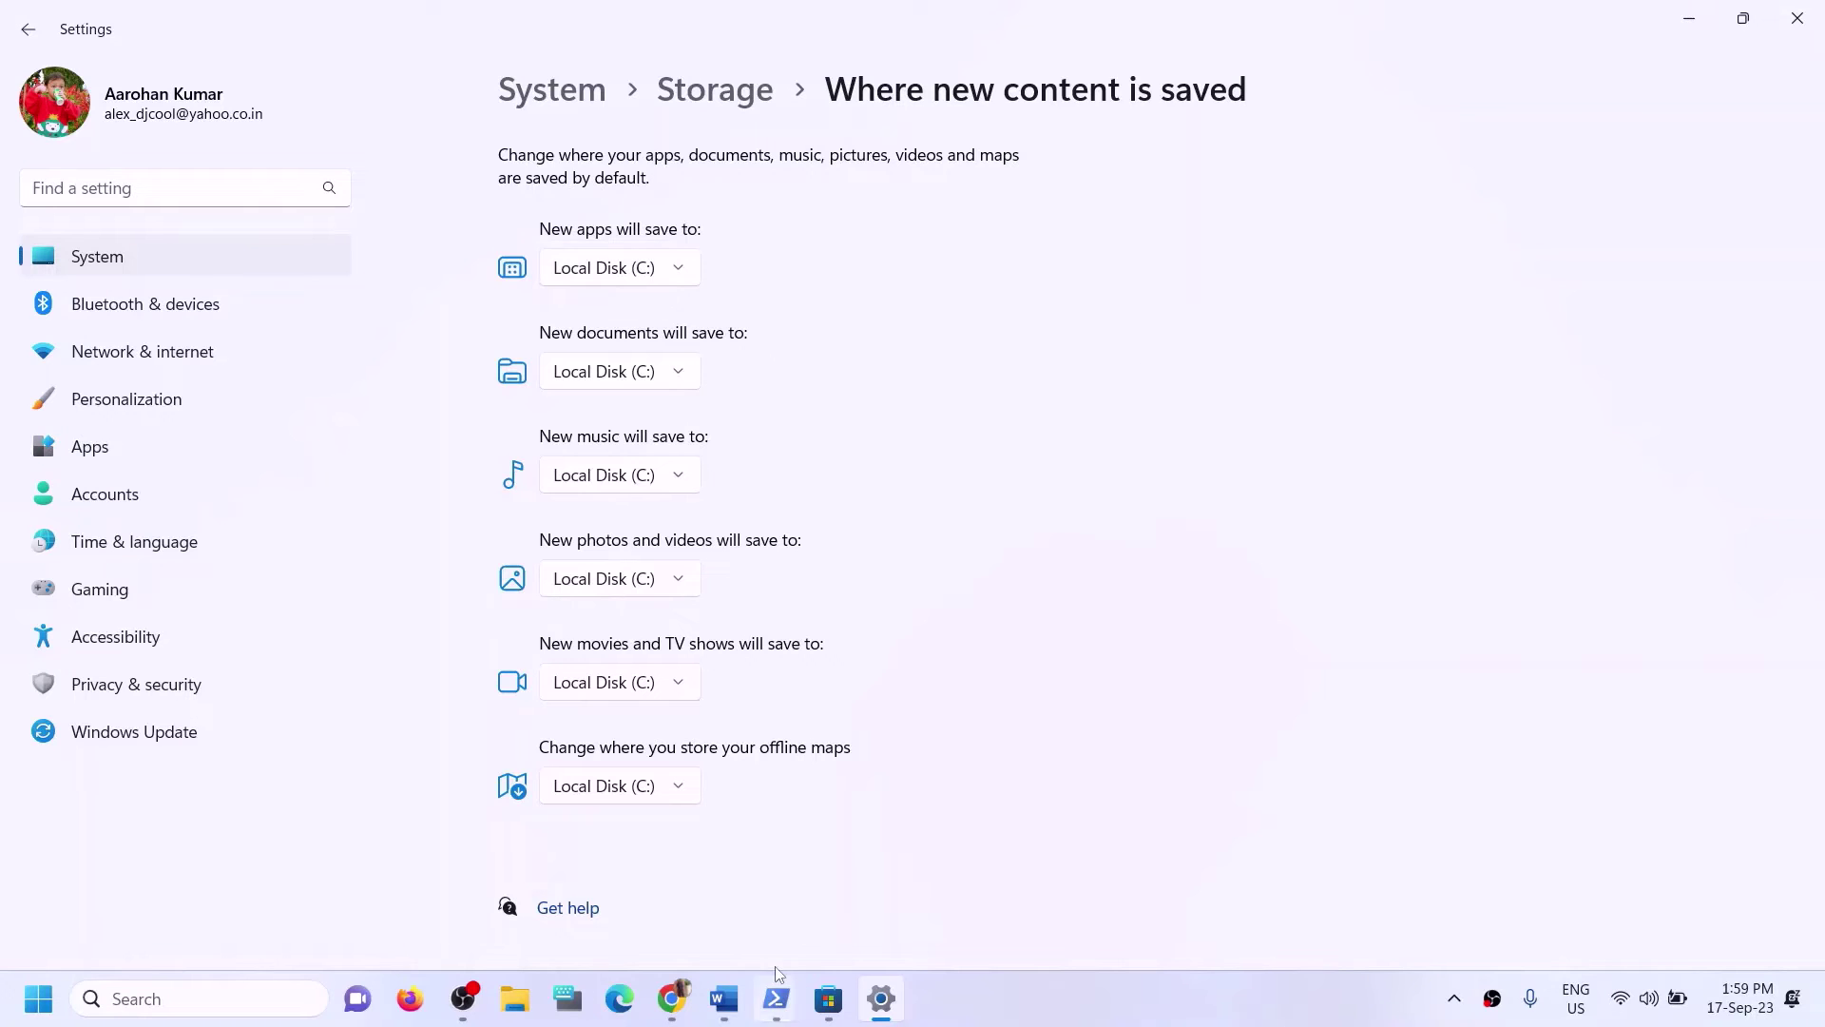
Re-highlight 'installing to C drive' in Step 12, then reopen the new-apps drive list.
click(724, 999)
click(353, 592)
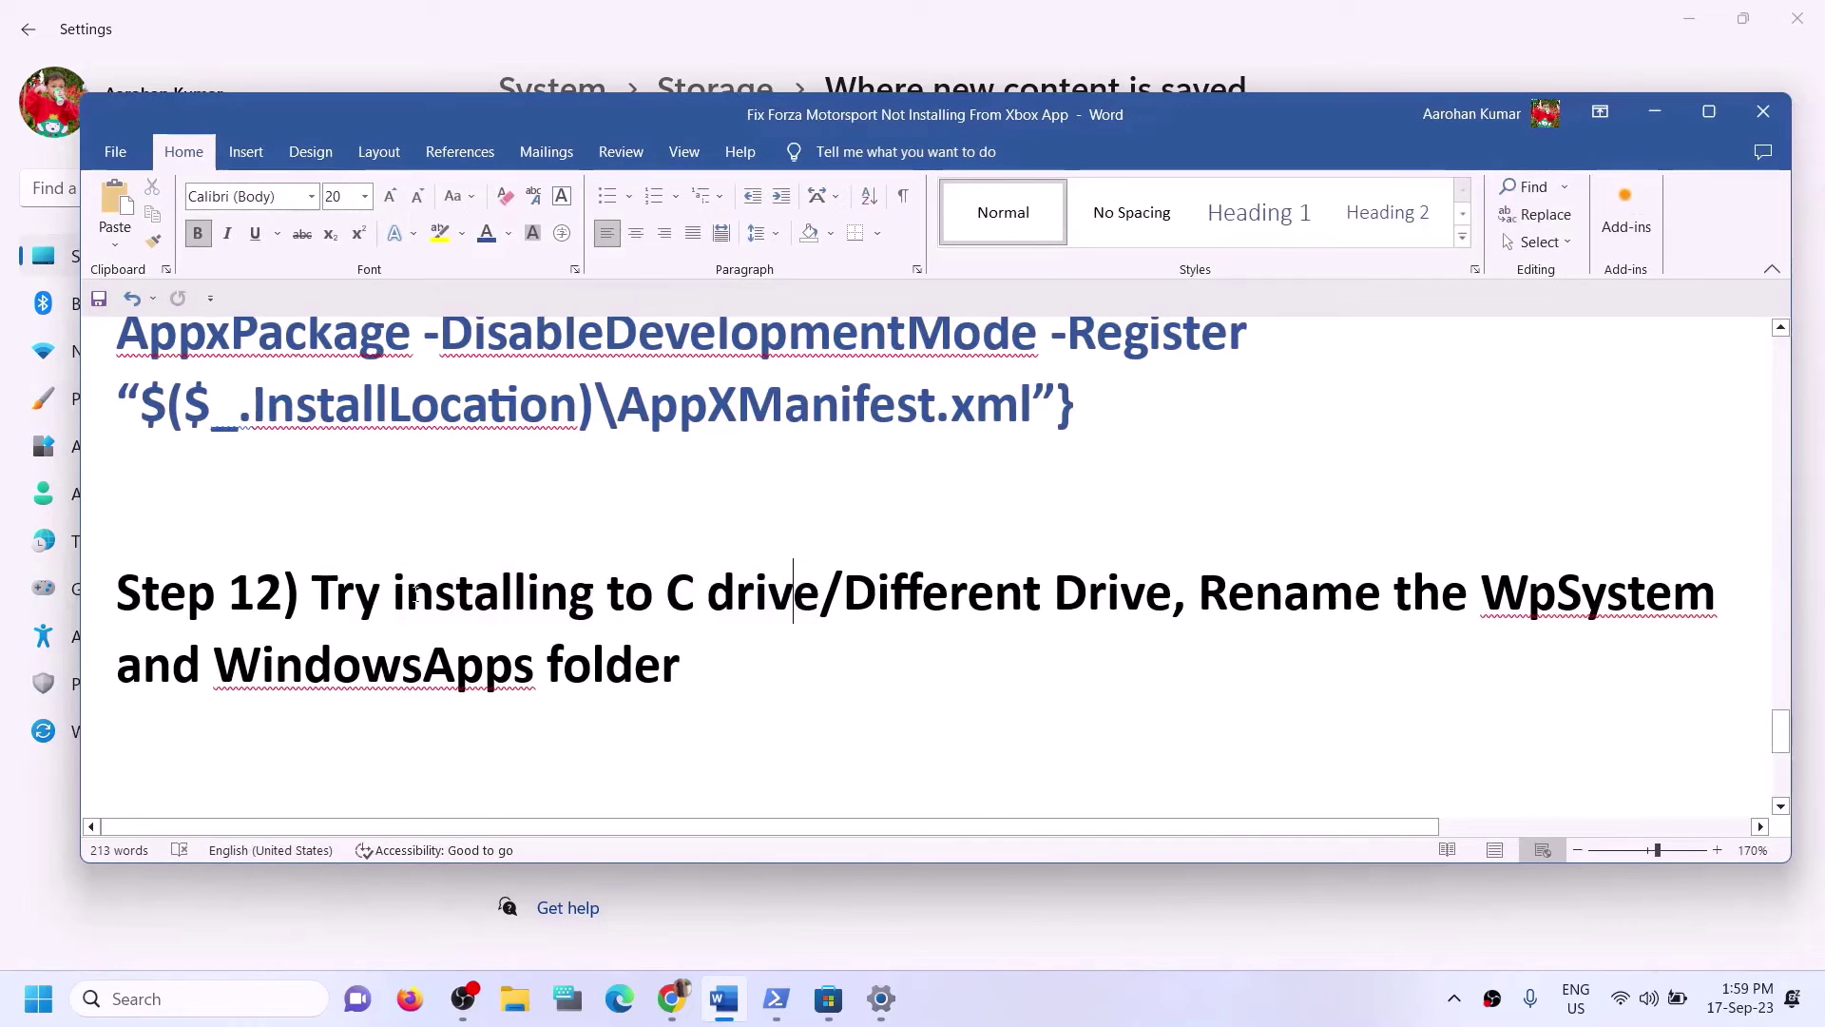
drag(354, 591, 817, 594)
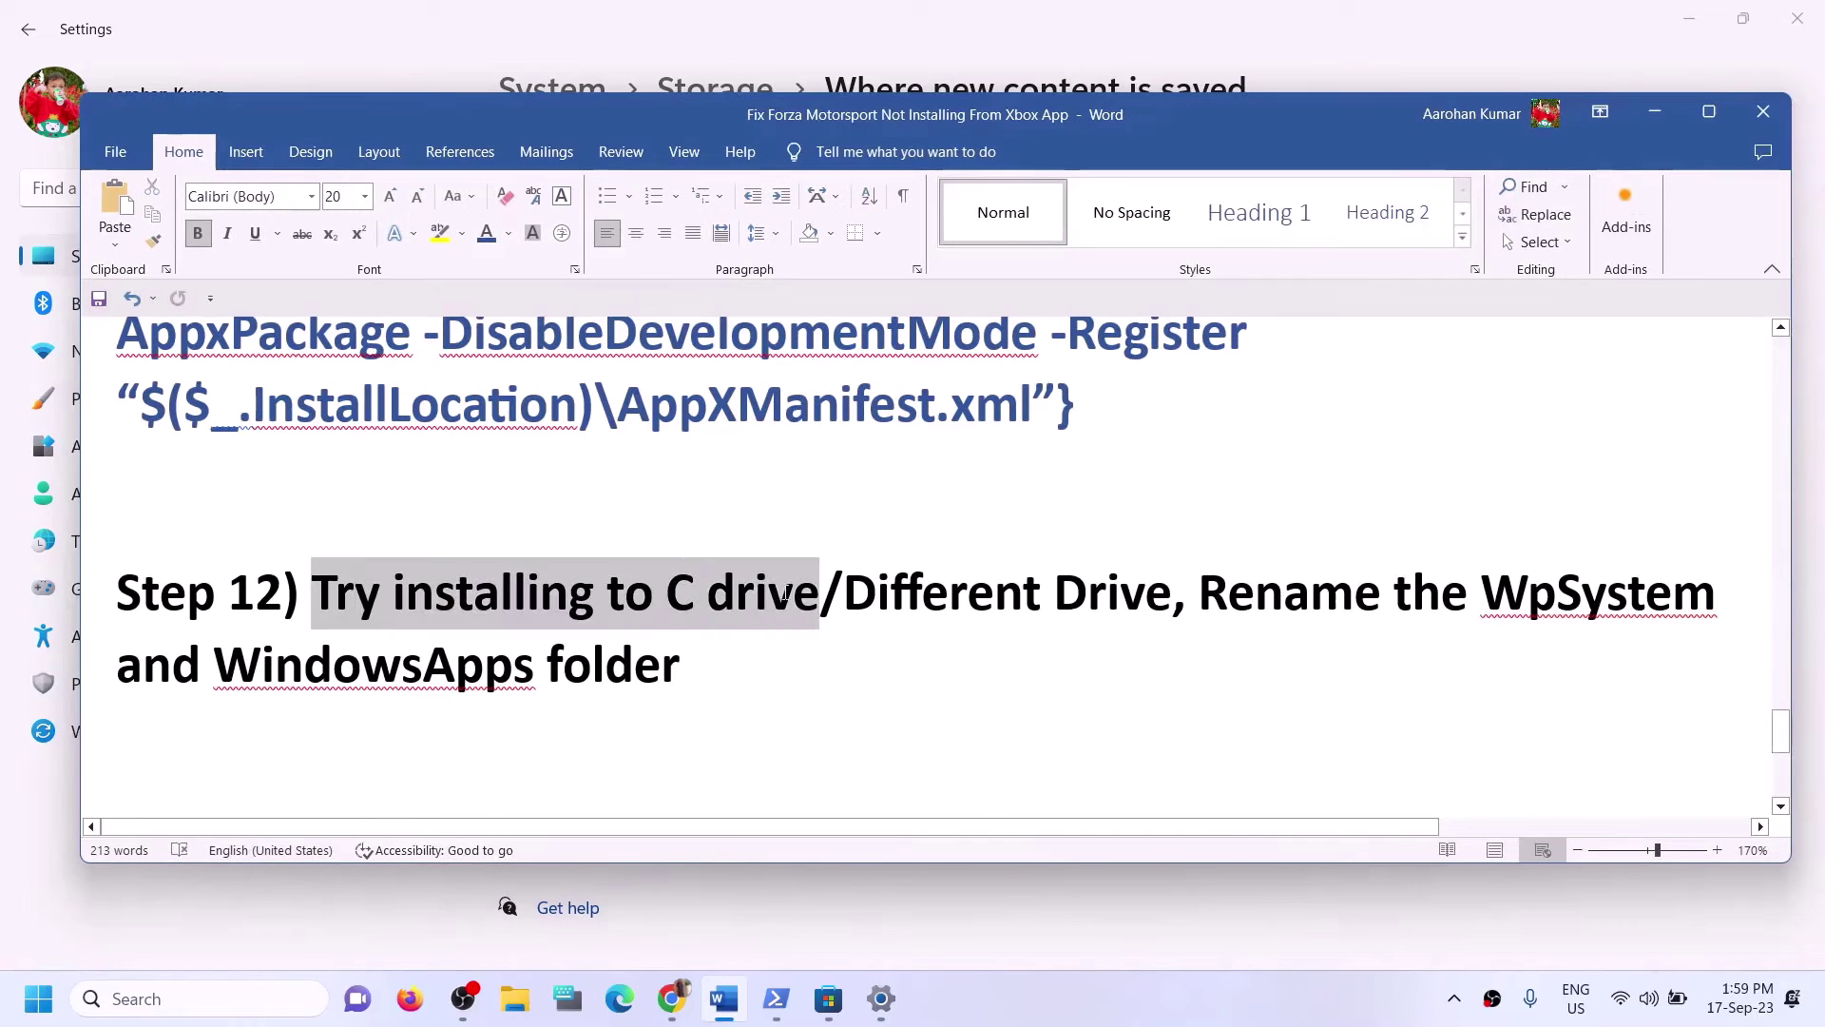
click(687, 663)
drag(439, 591, 1171, 599)
click(1653, 114)
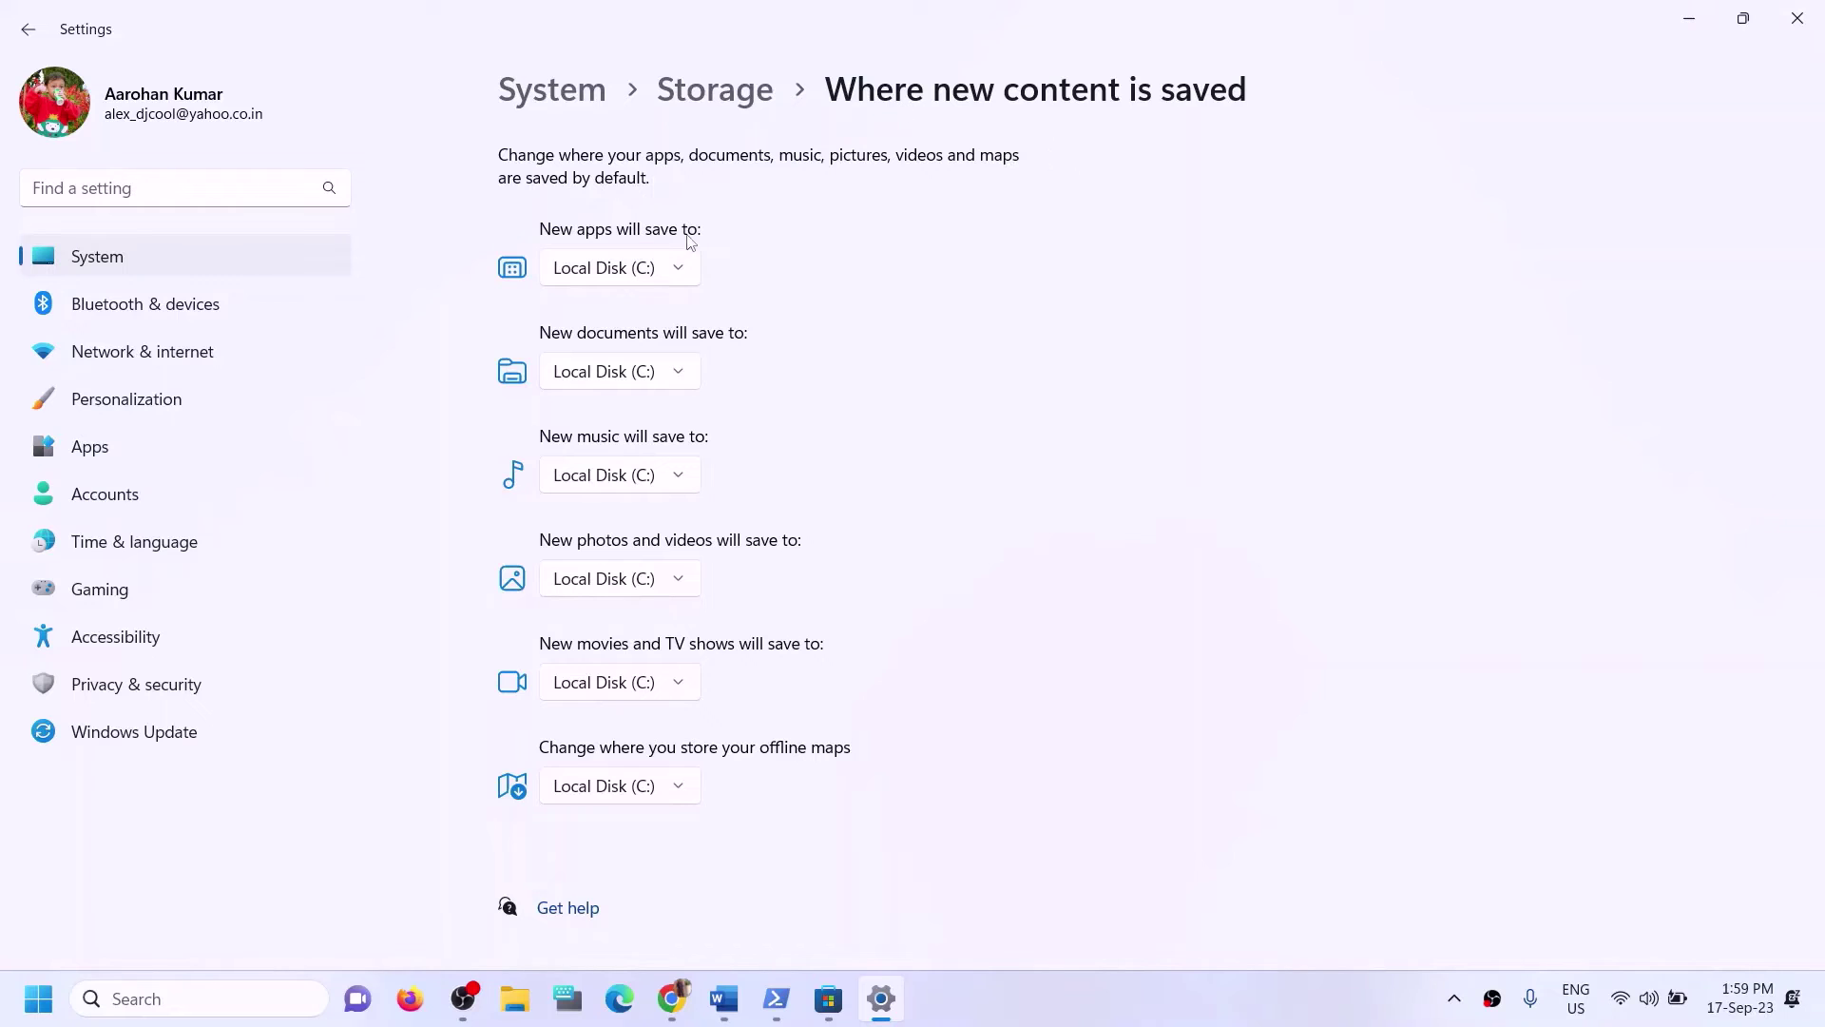
click(688, 269)
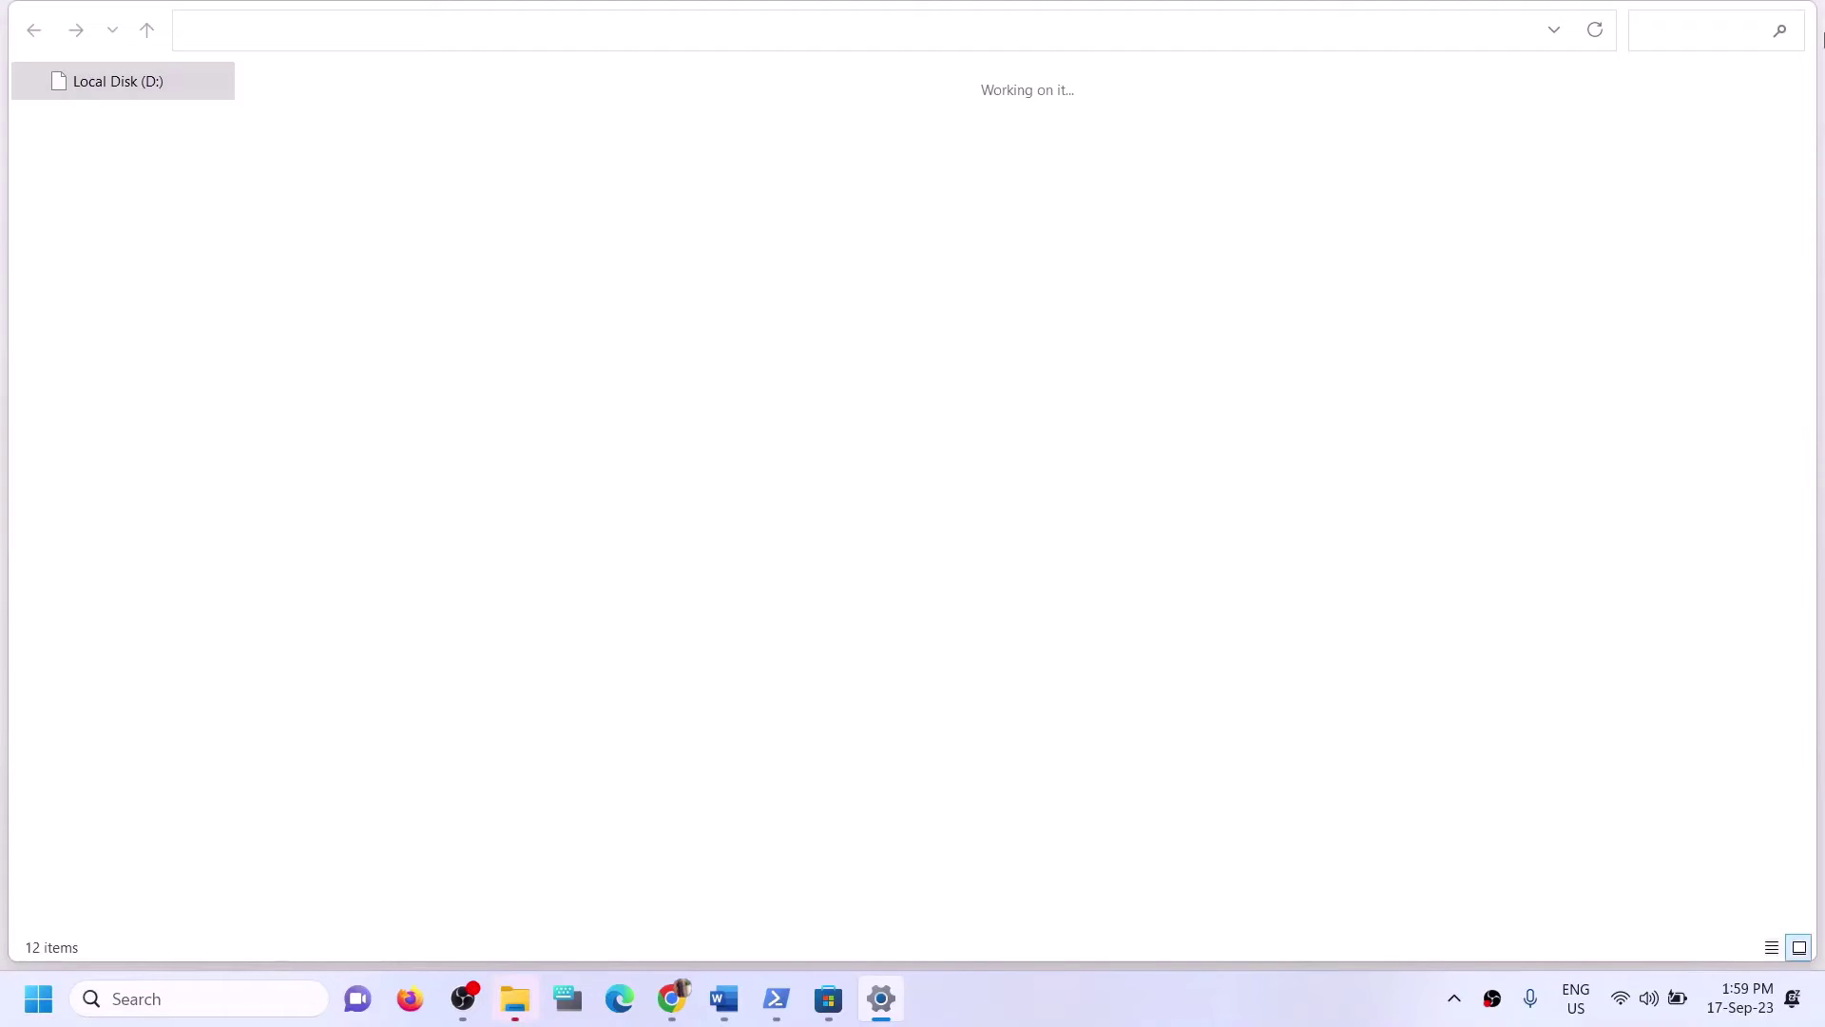
Set 'New apps will save to' to Local Disk (D:), apply it, and close Settings.
click(1793, 16)
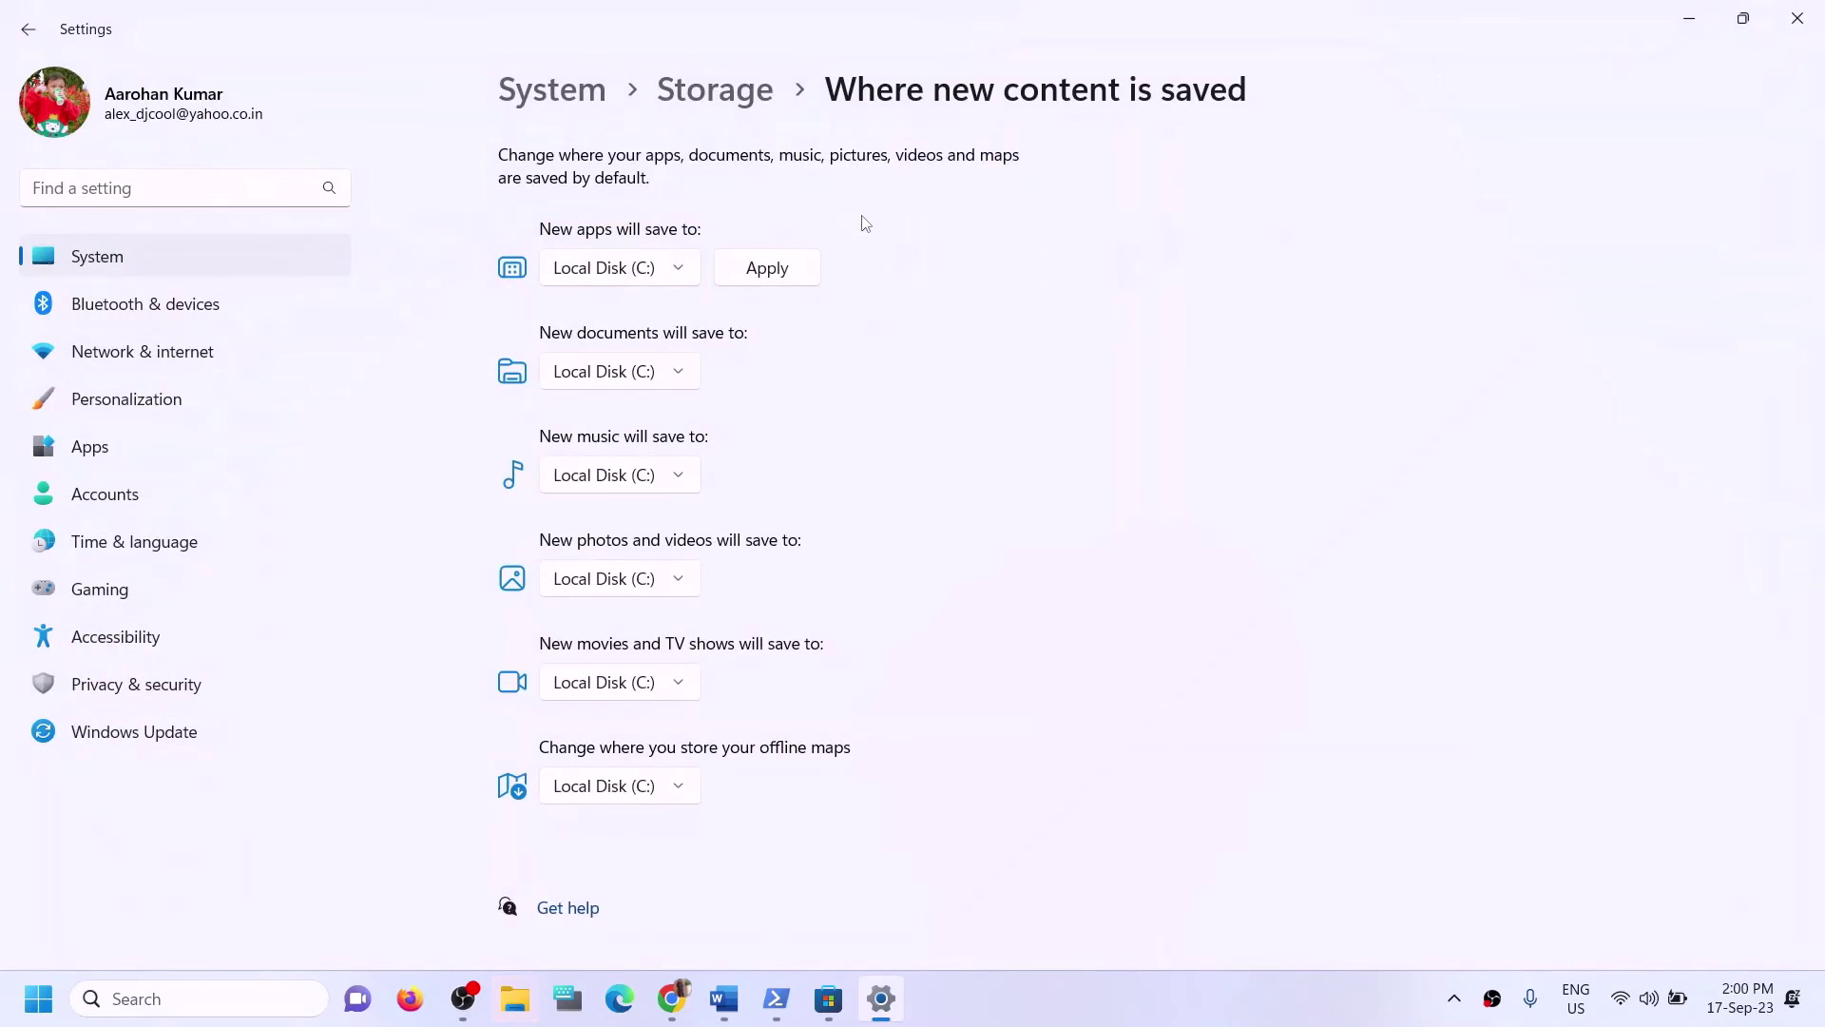
click(678, 270)
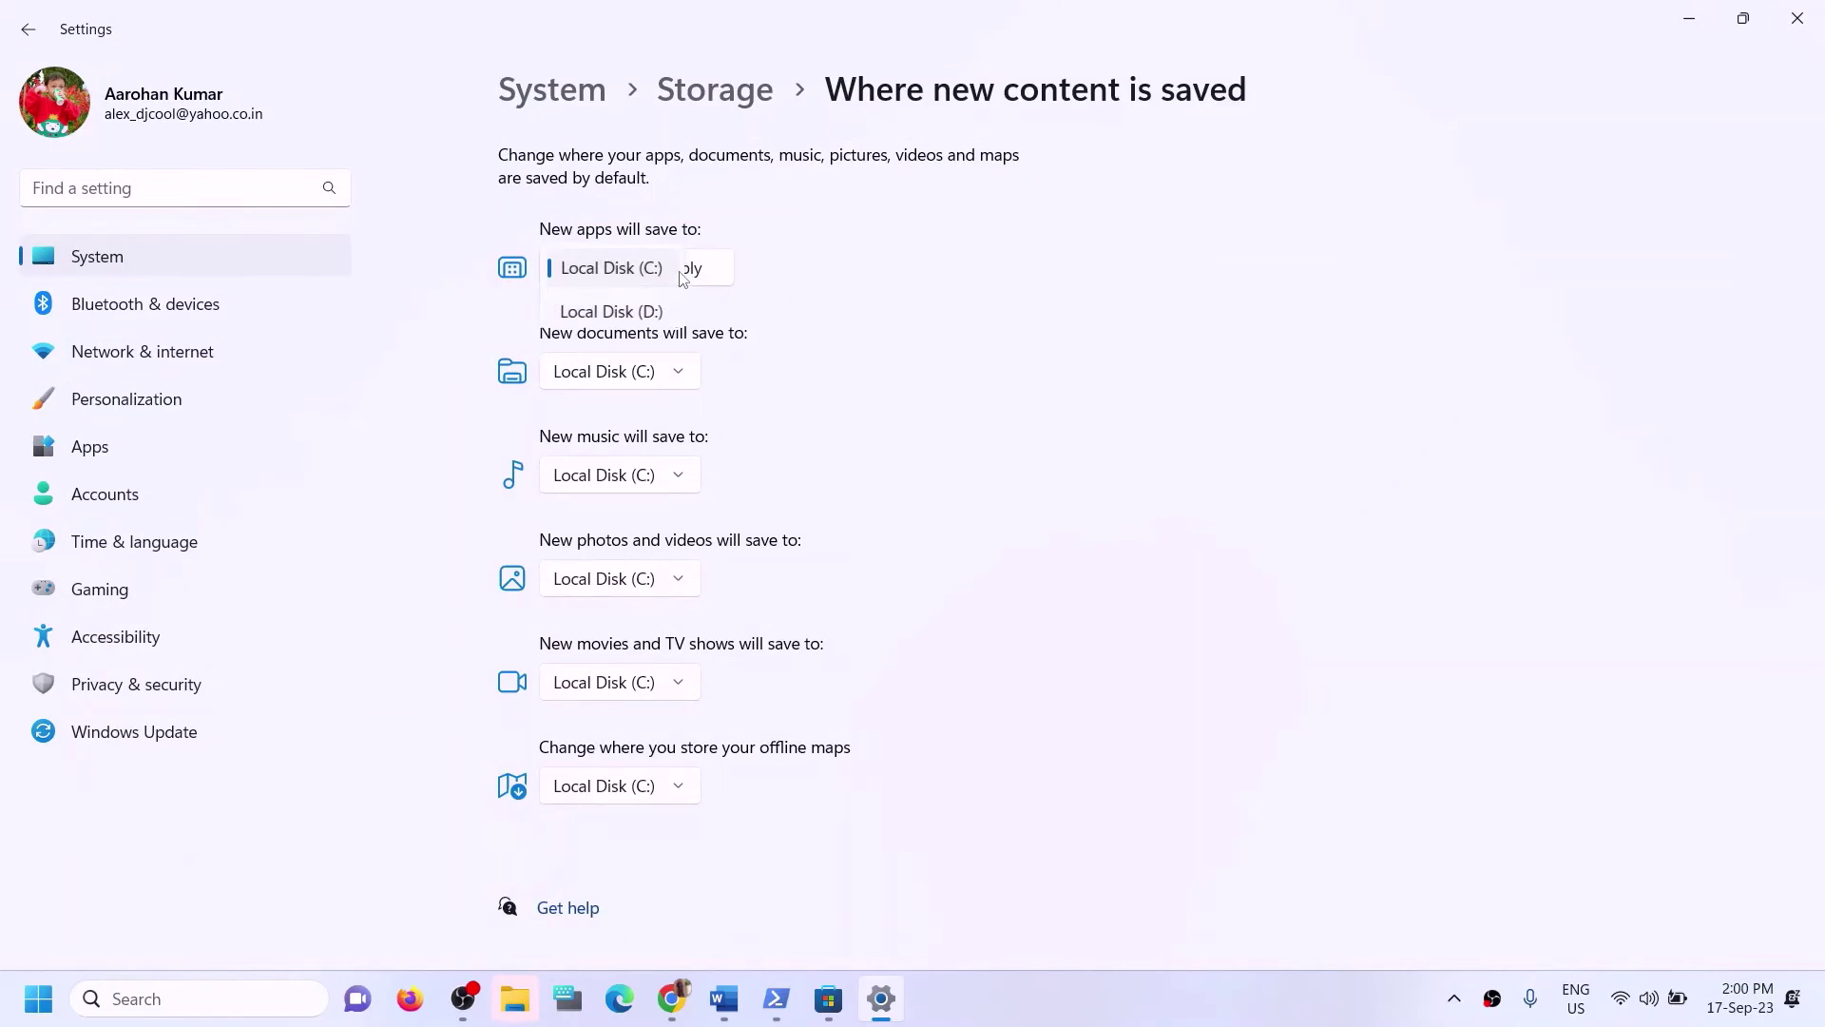
click(623, 314)
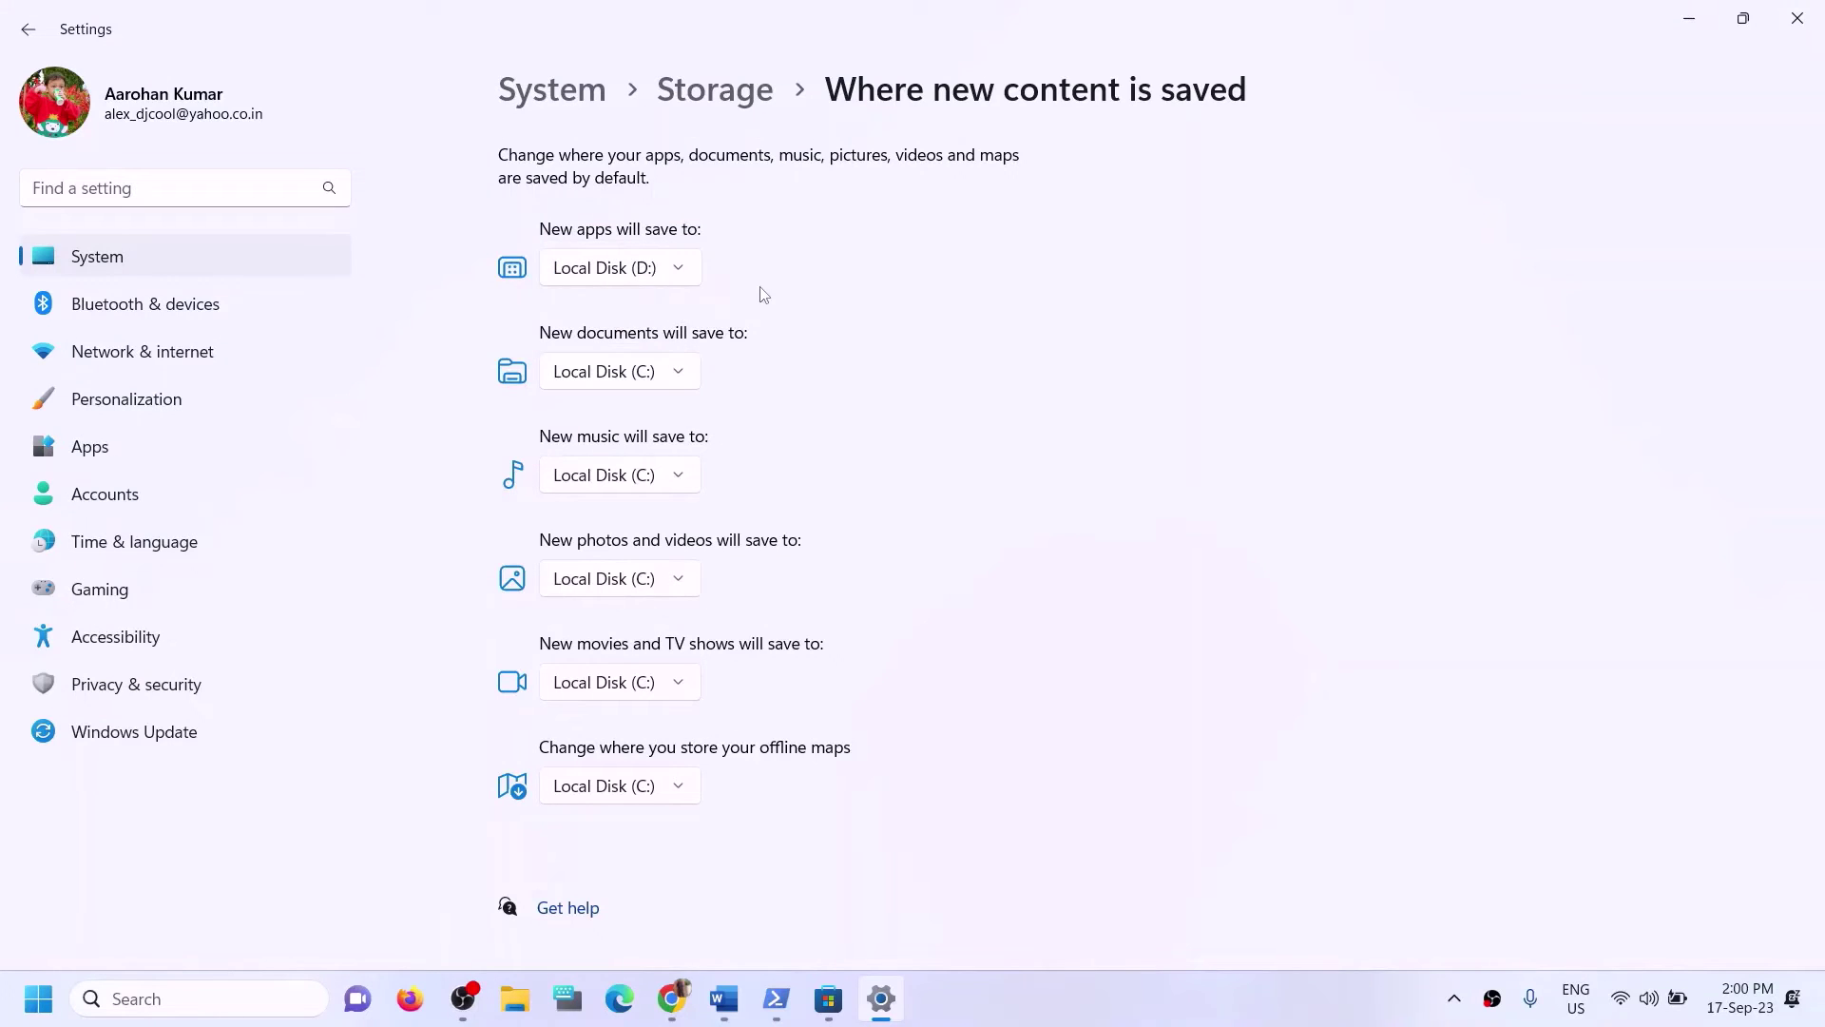
click(680, 274)
click(653, 232)
click(734, 270)
click(667, 277)
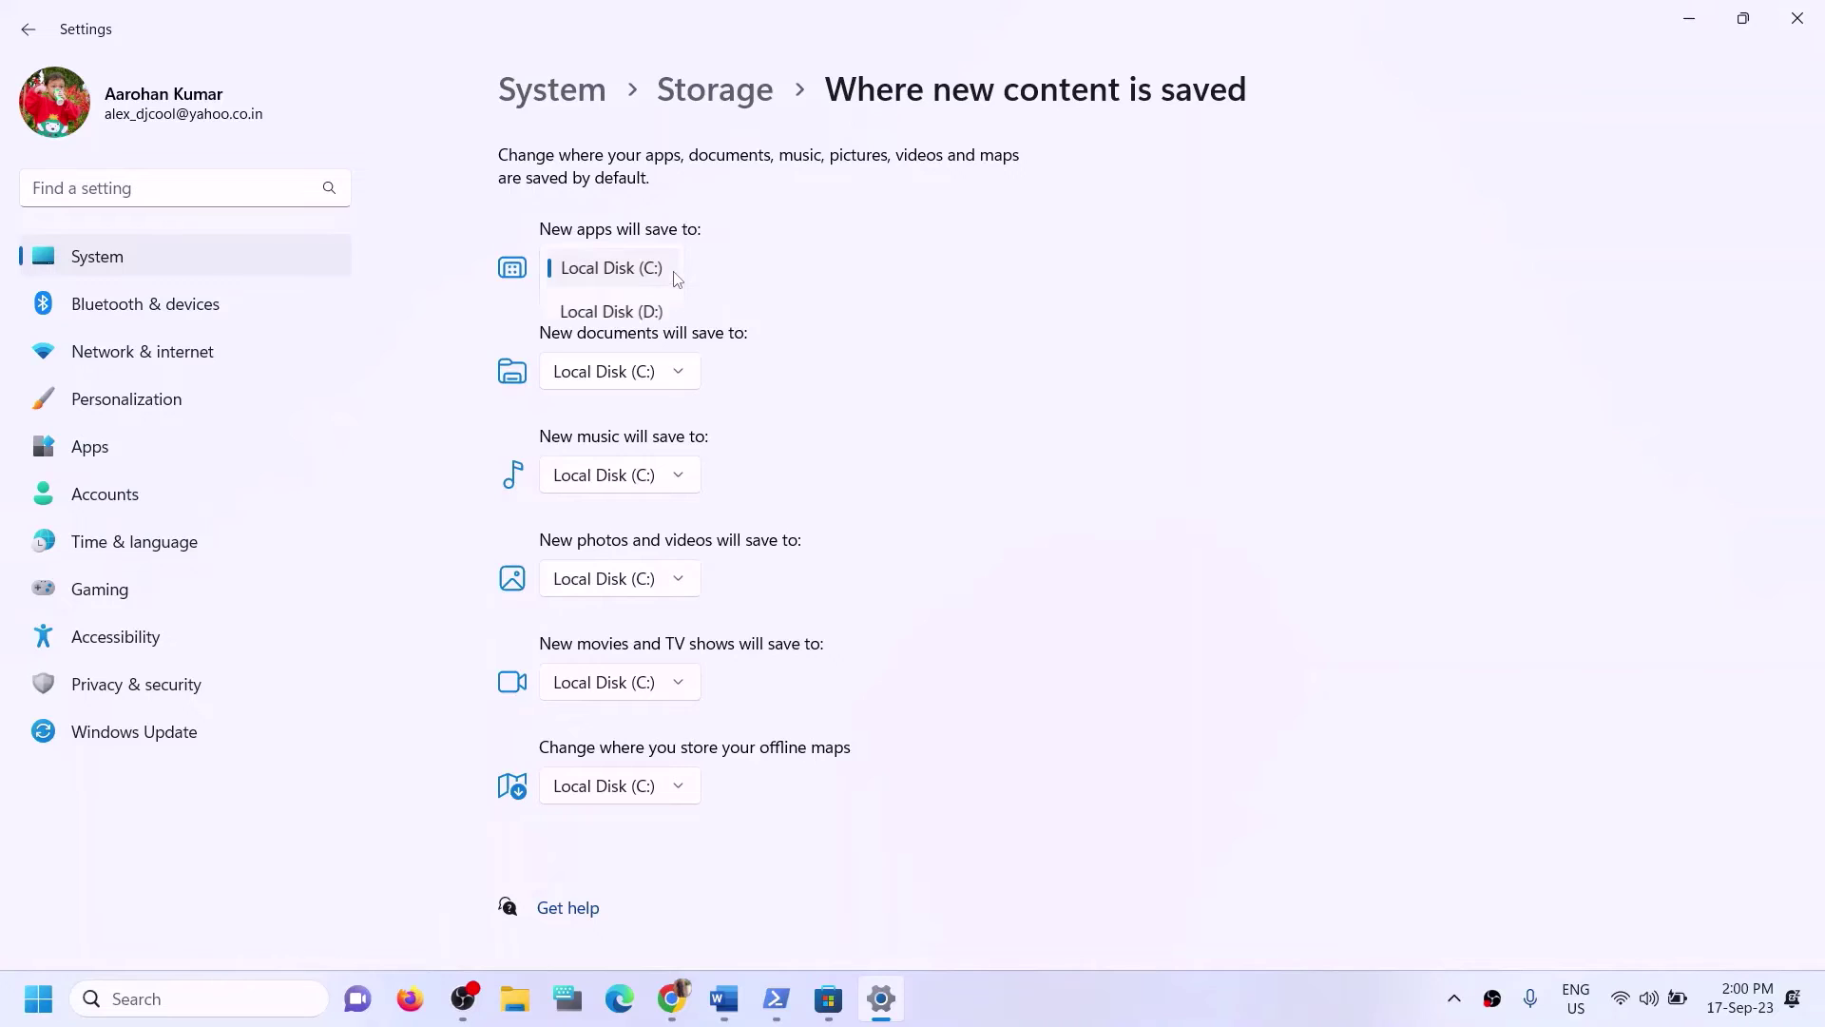
click(627, 312)
click(769, 270)
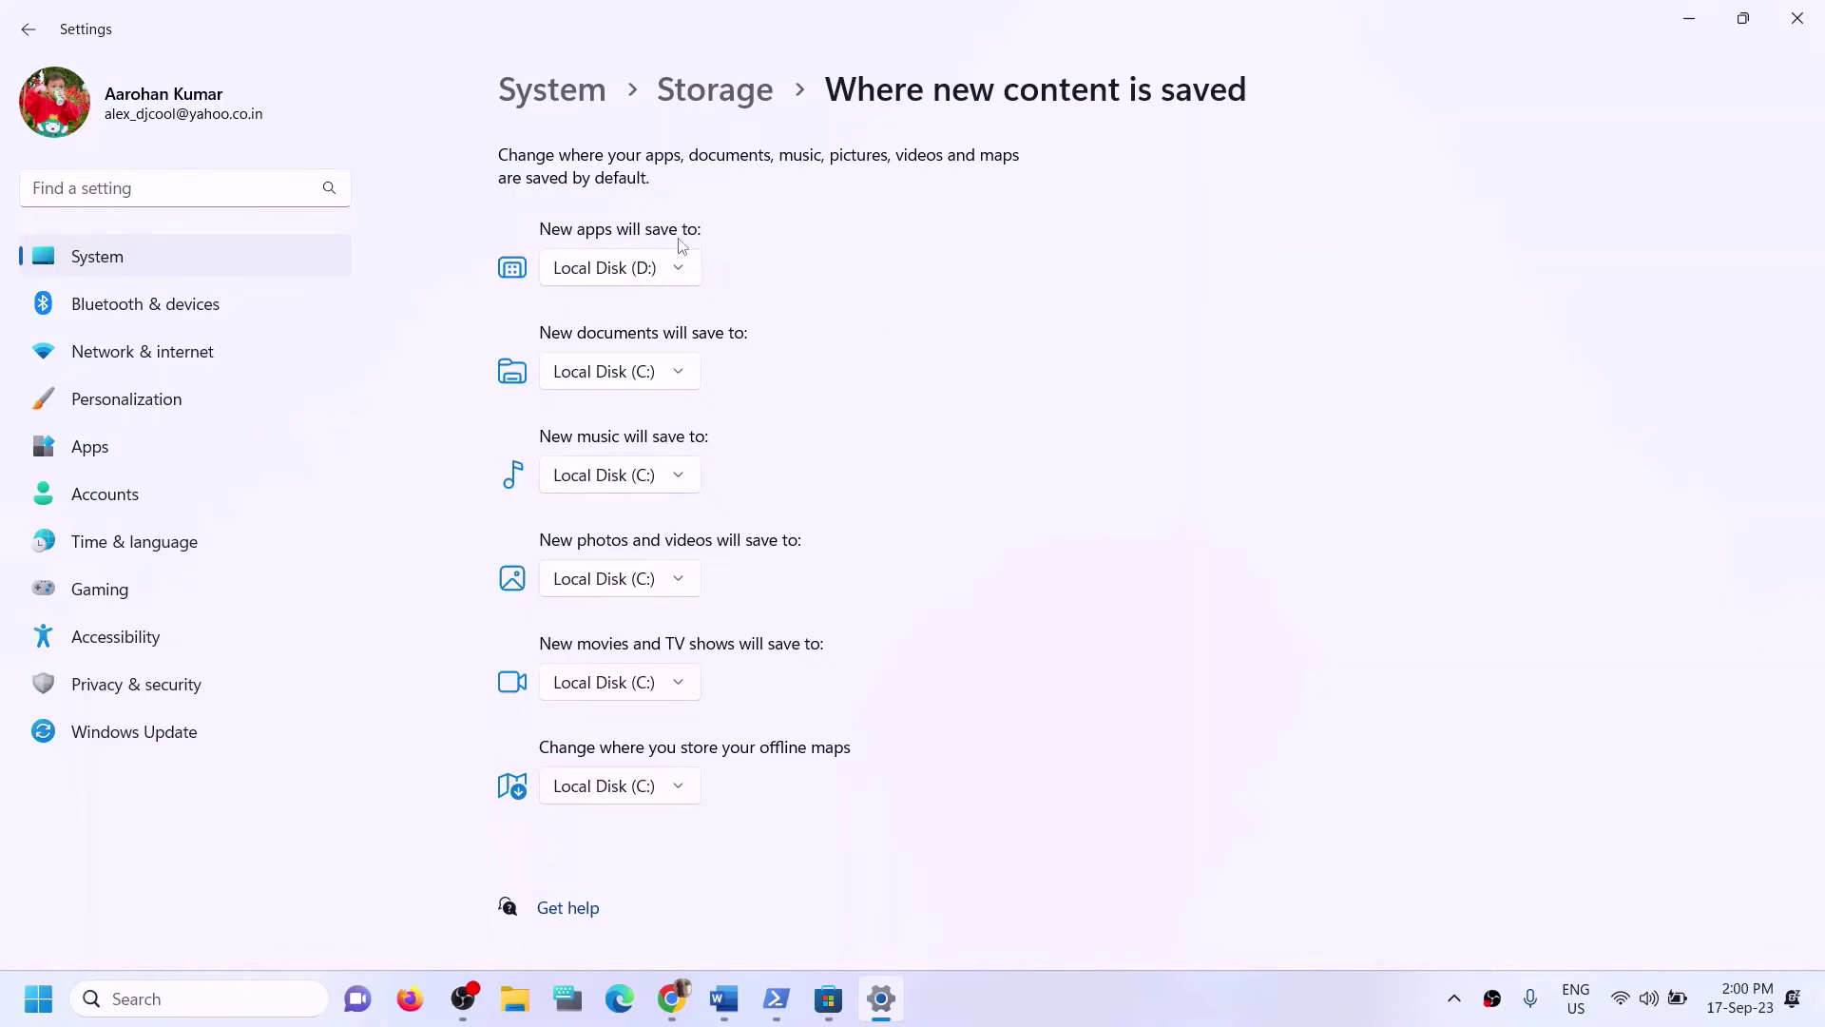
click(622, 269)
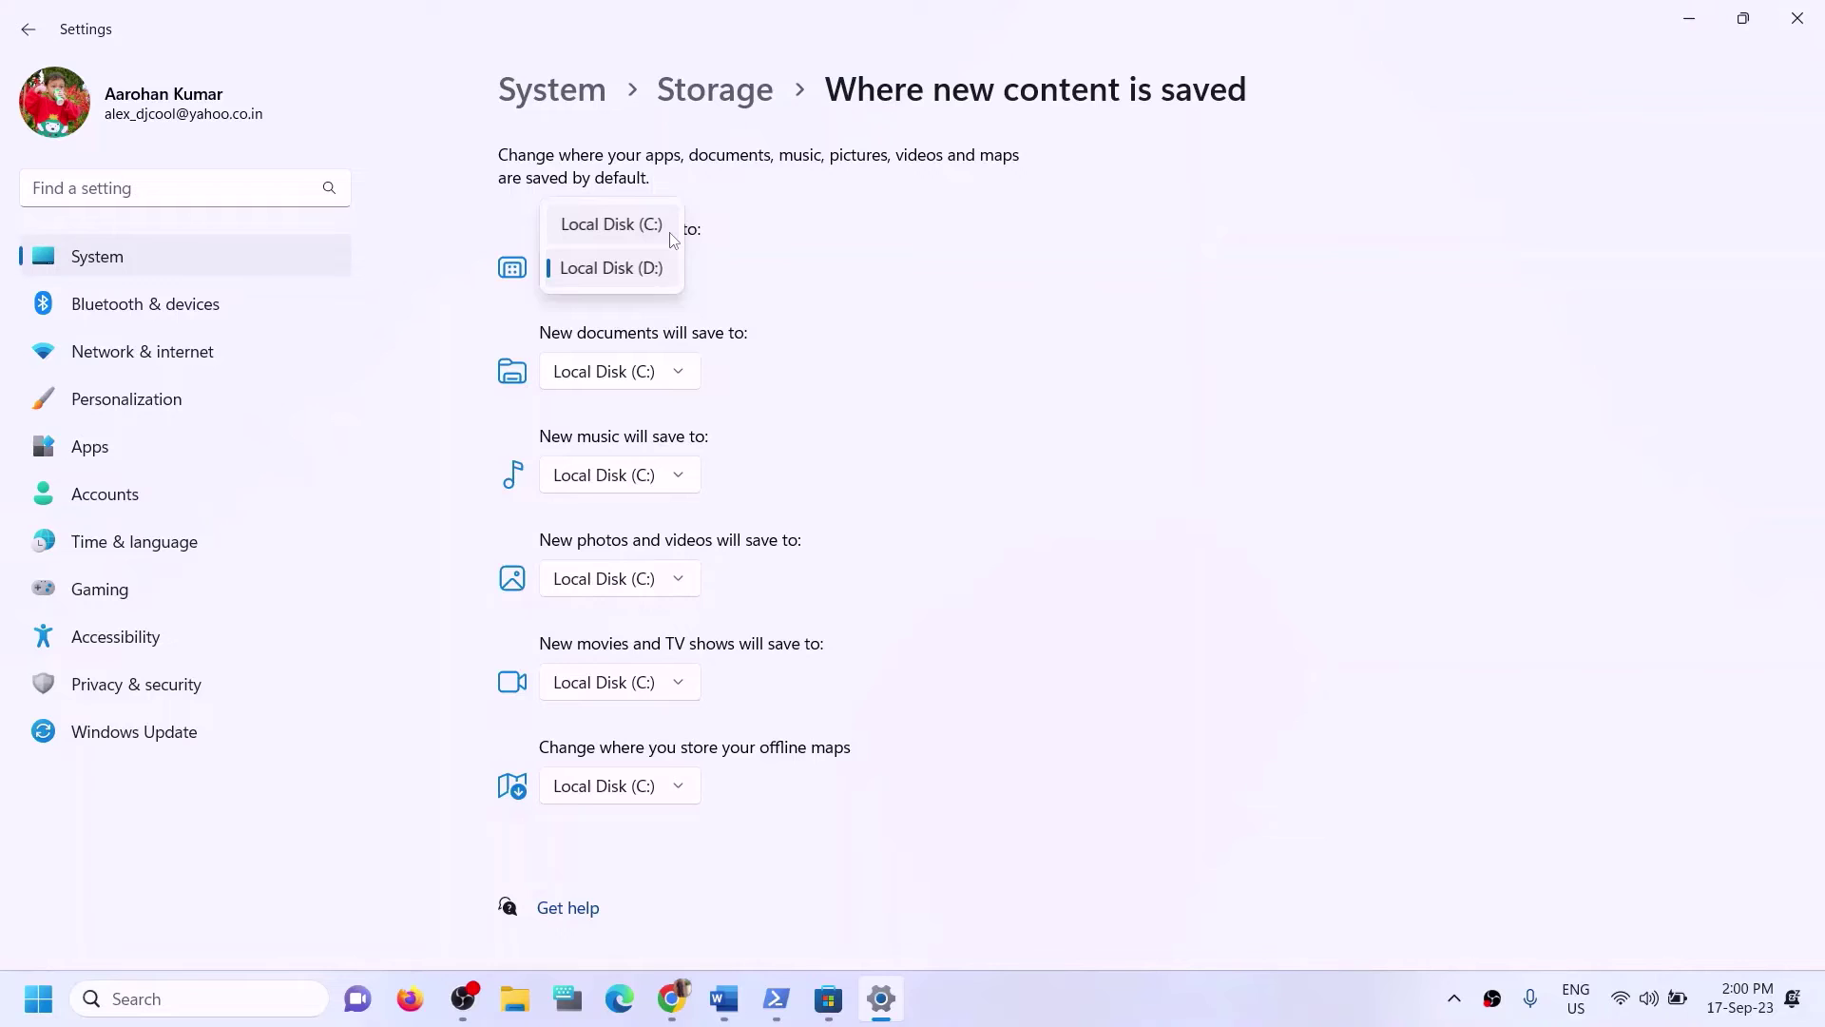
click(818, 283)
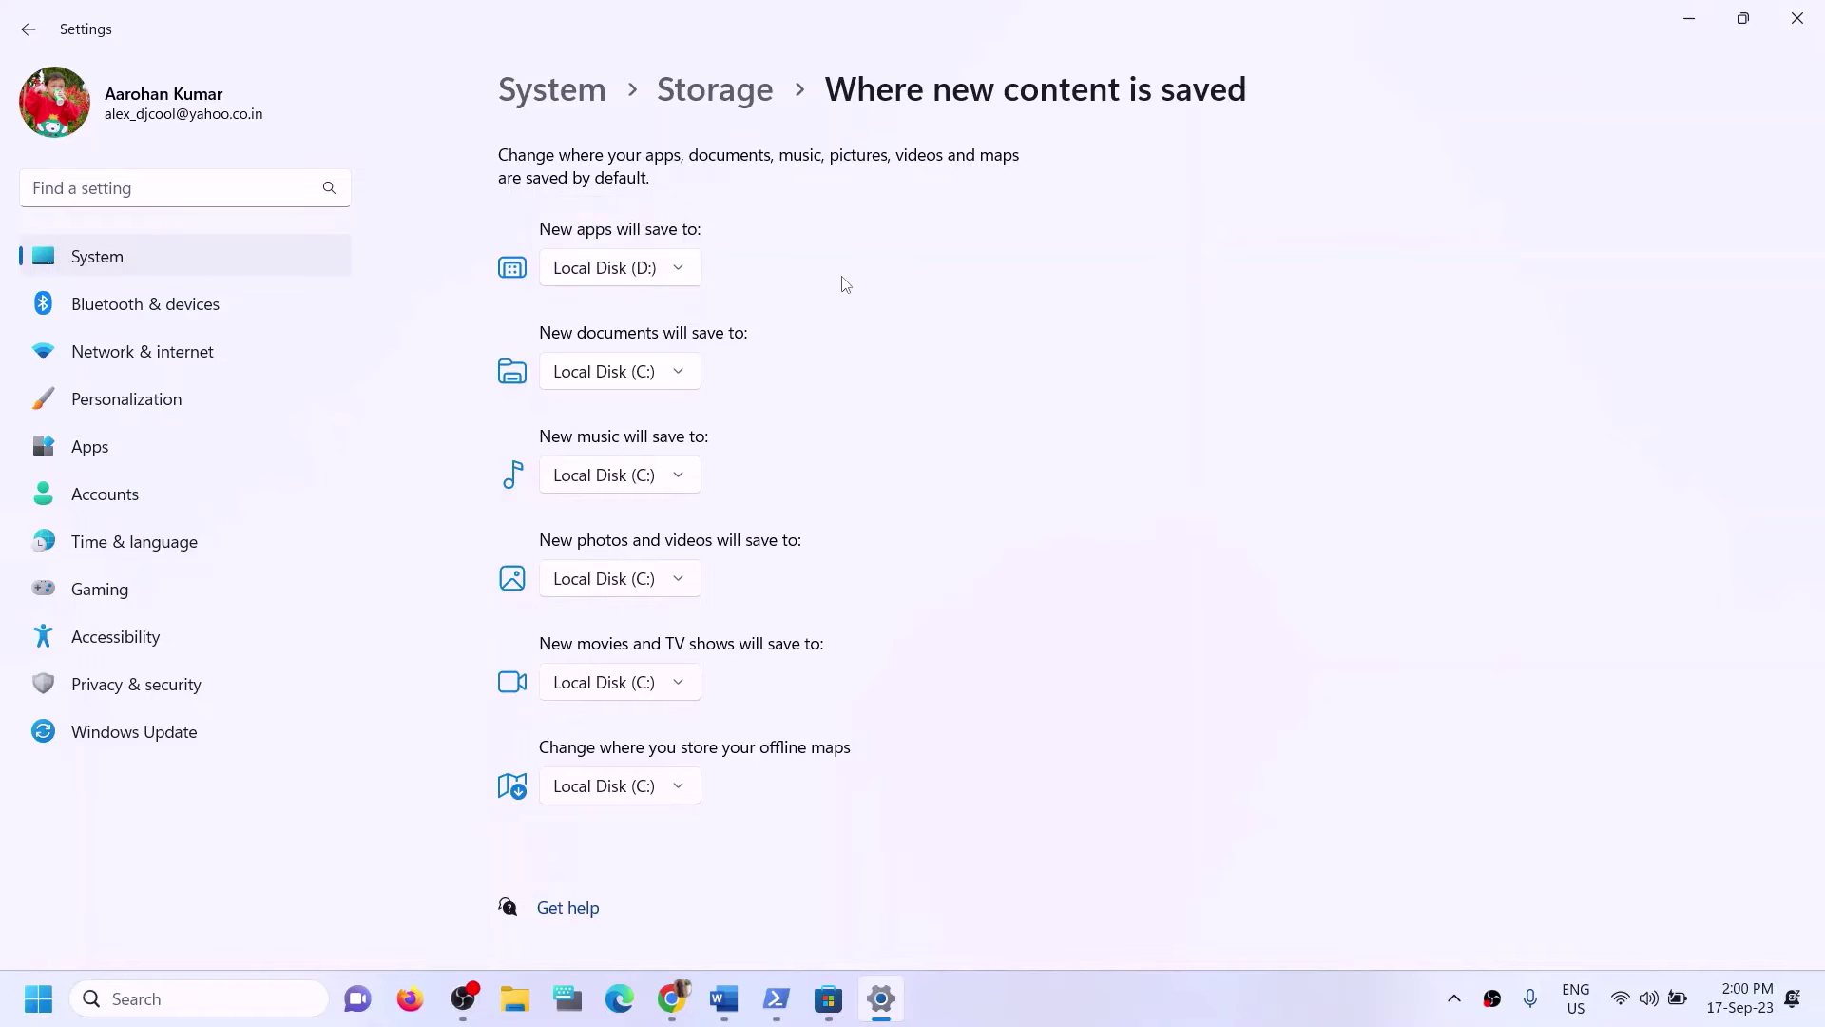
click(1797, 18)
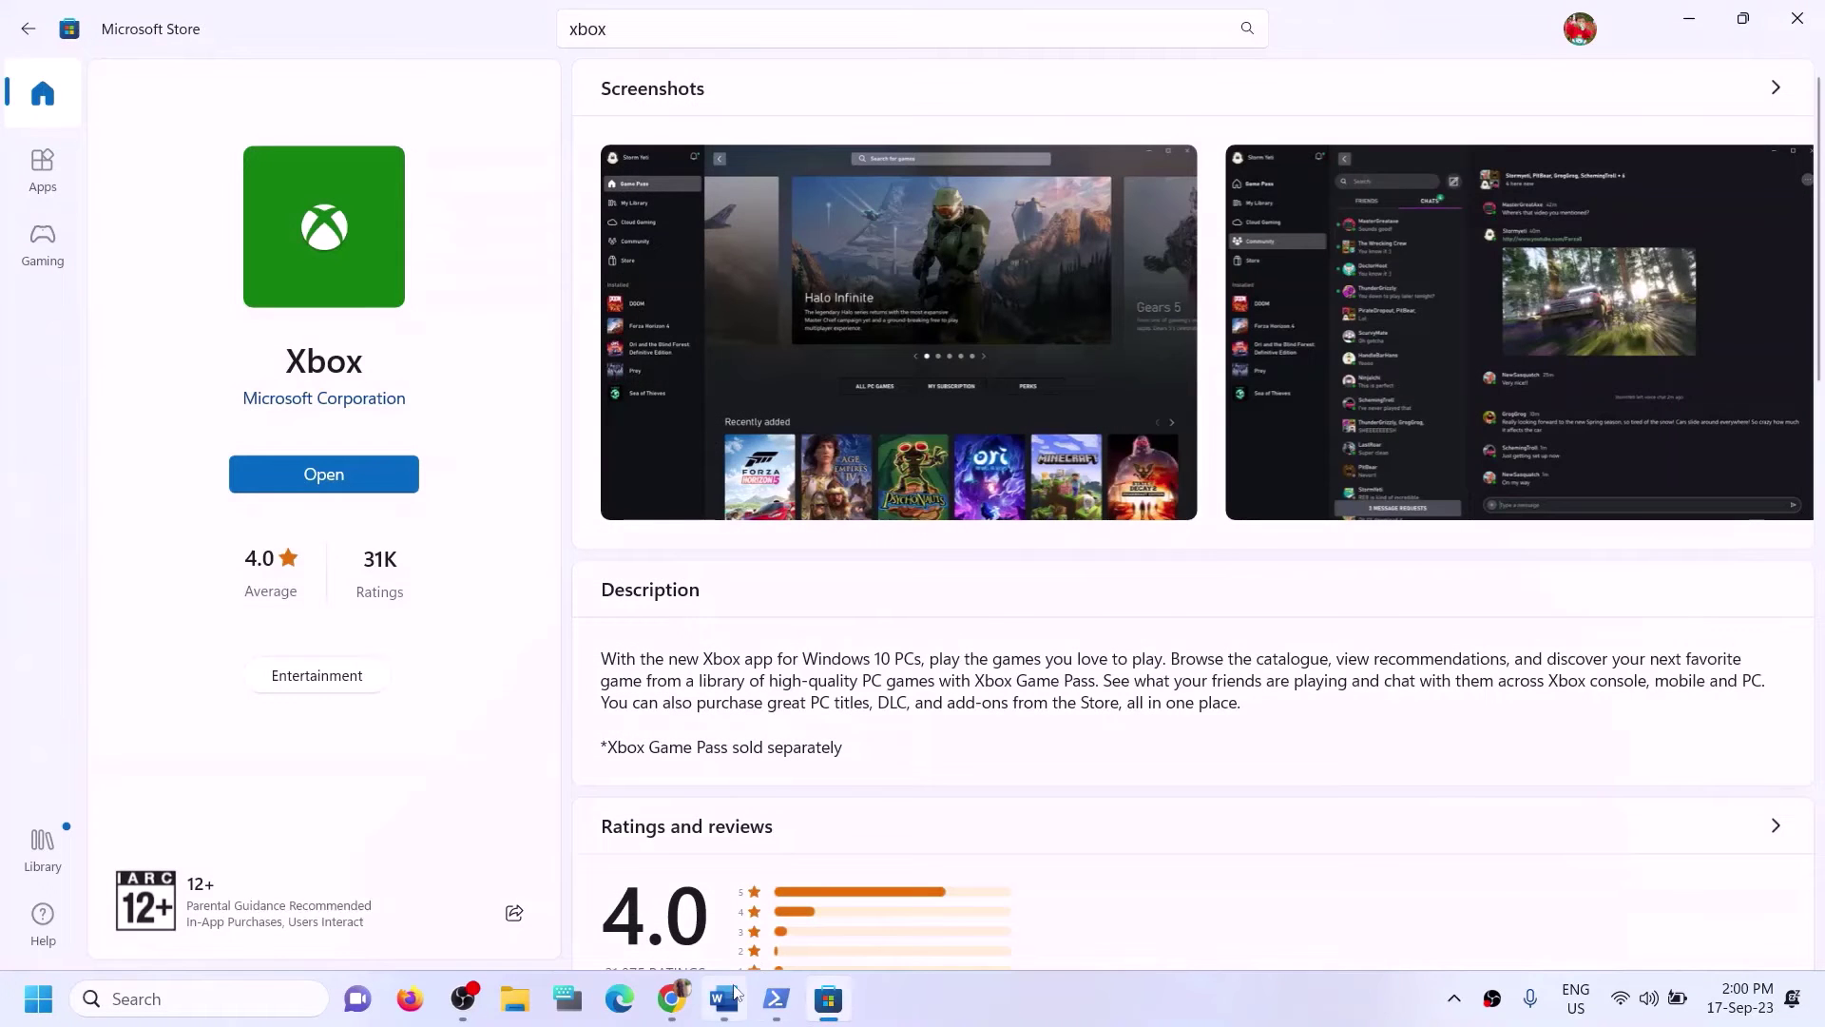
In Word, highlight Step 12's 'Rename the WpSystem and WindowsApps folder' text.
click(723, 998)
click(469, 588)
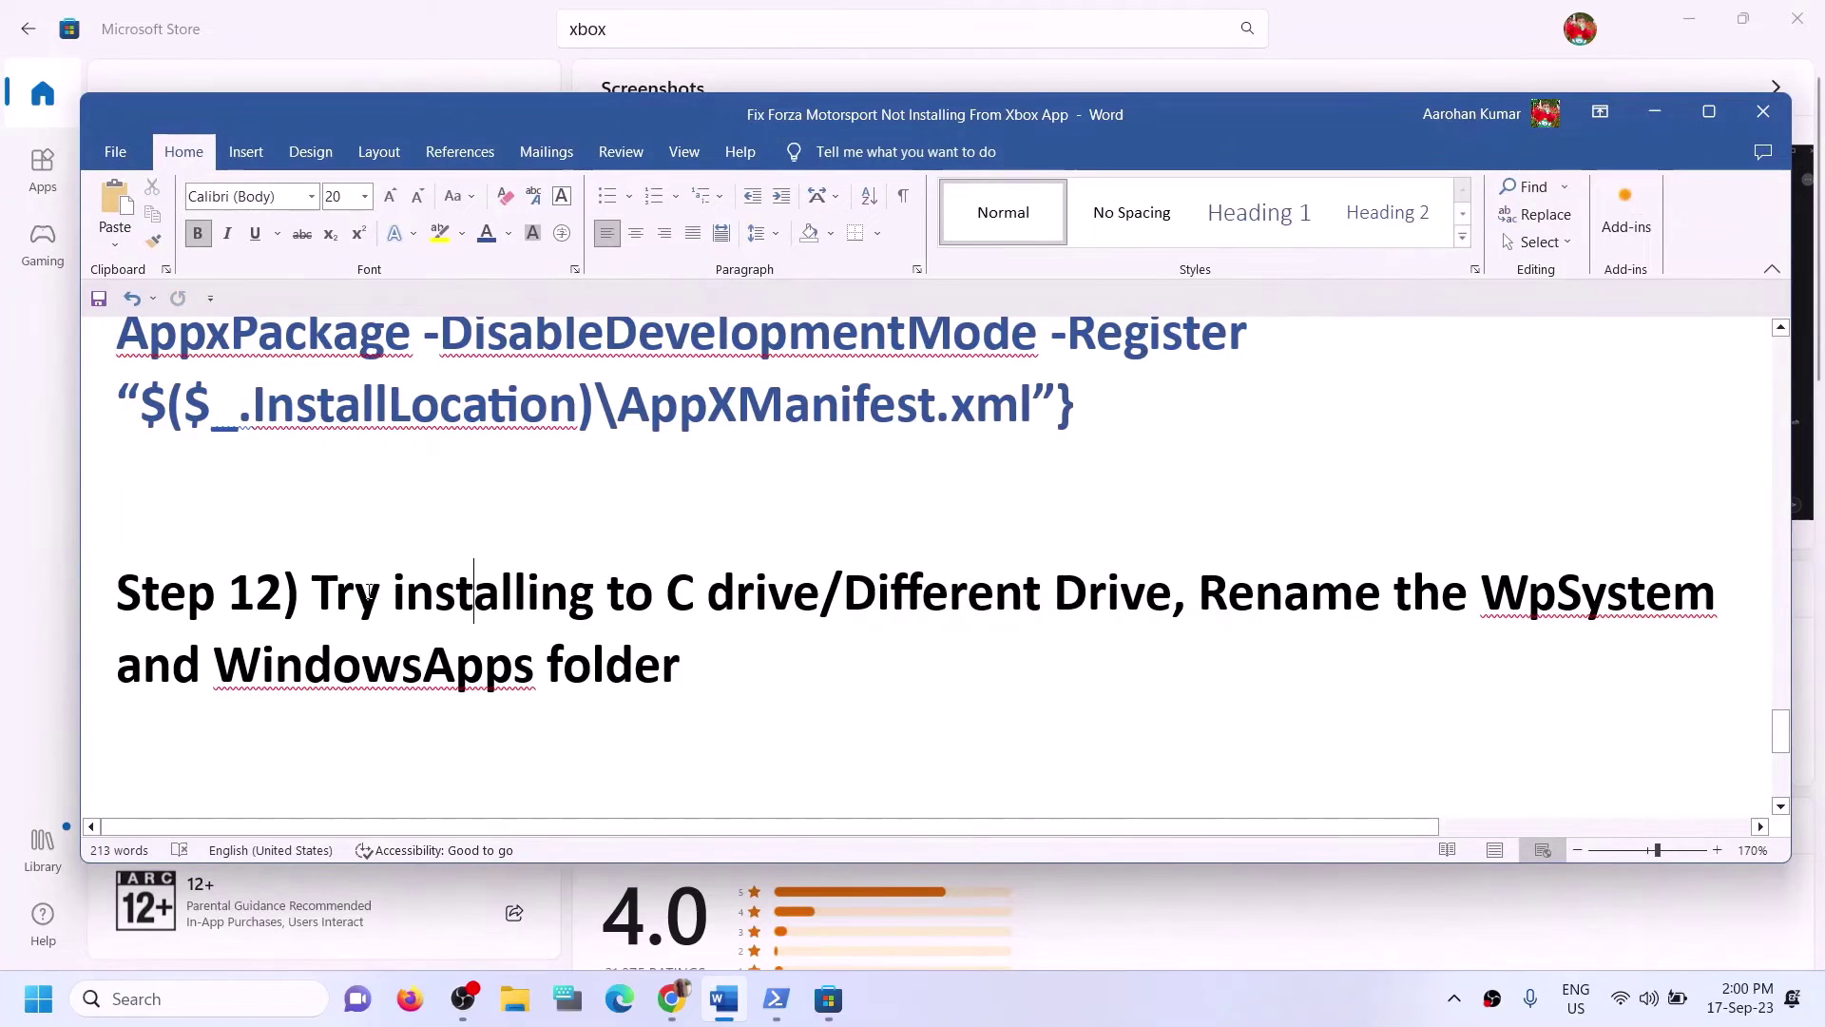
drag(313, 593, 1055, 592)
click(1087, 593)
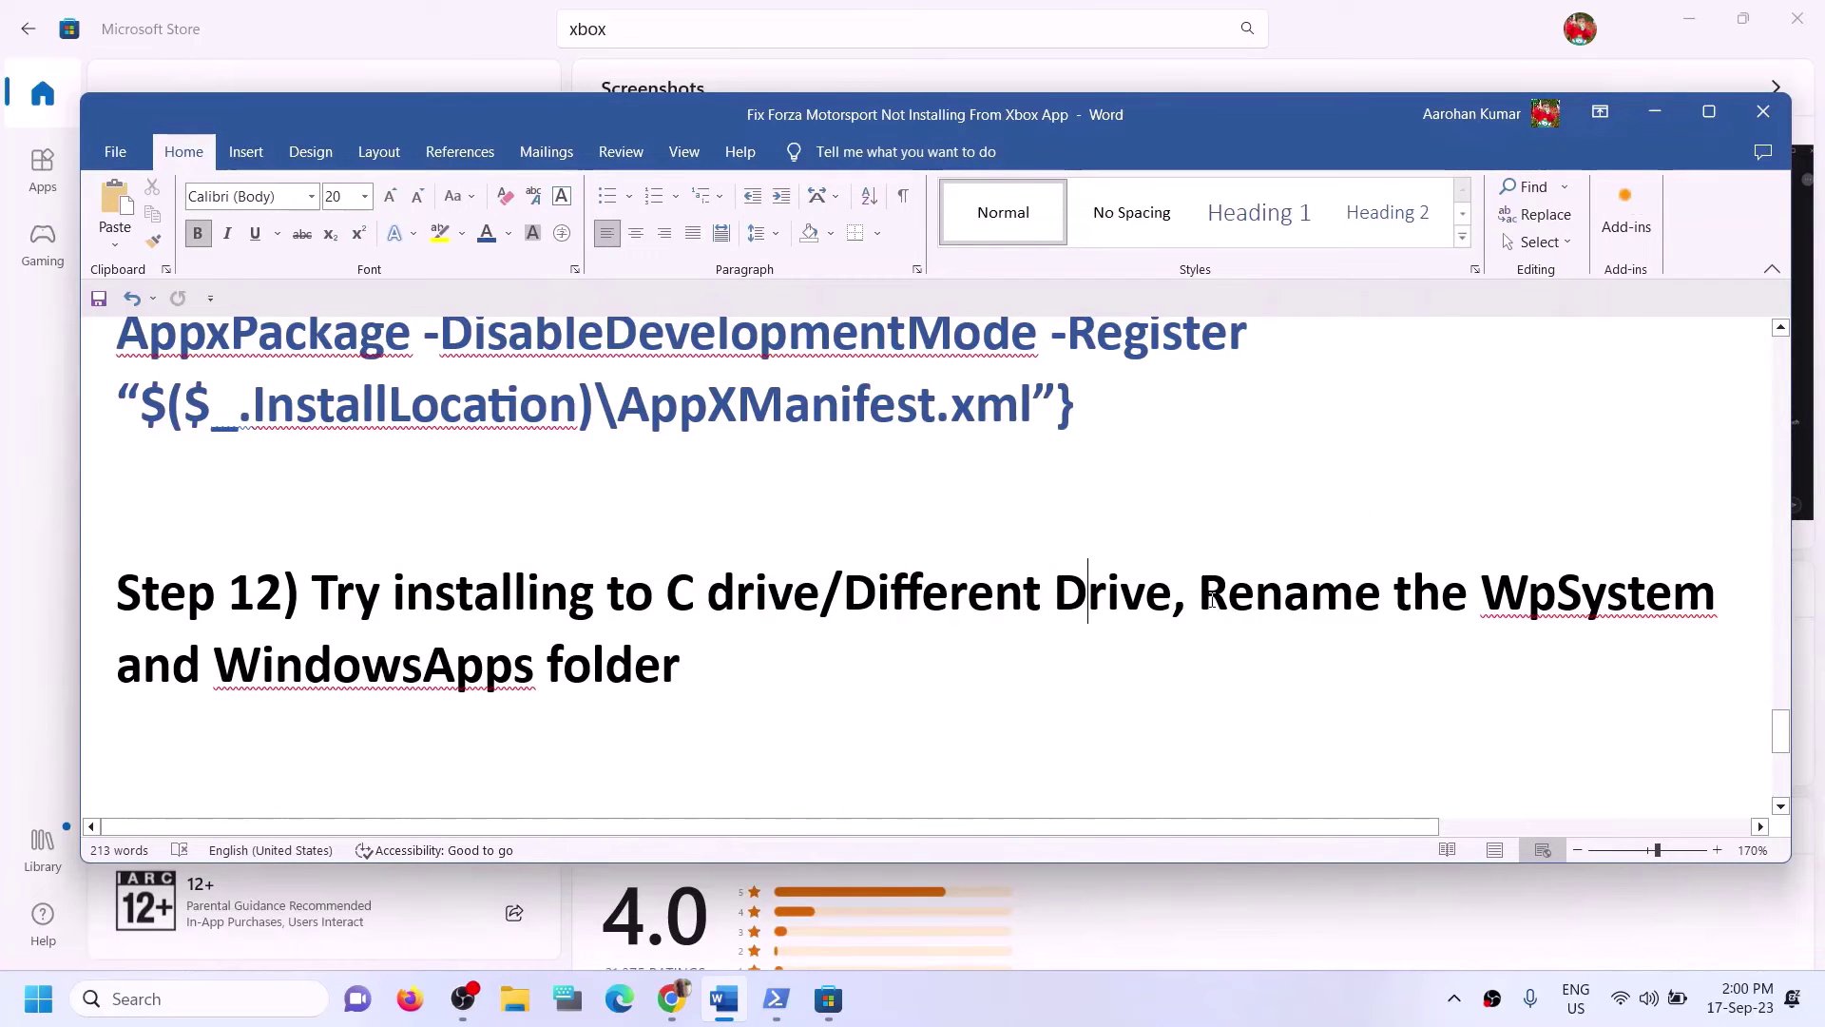
drag(1202, 595, 708, 670)
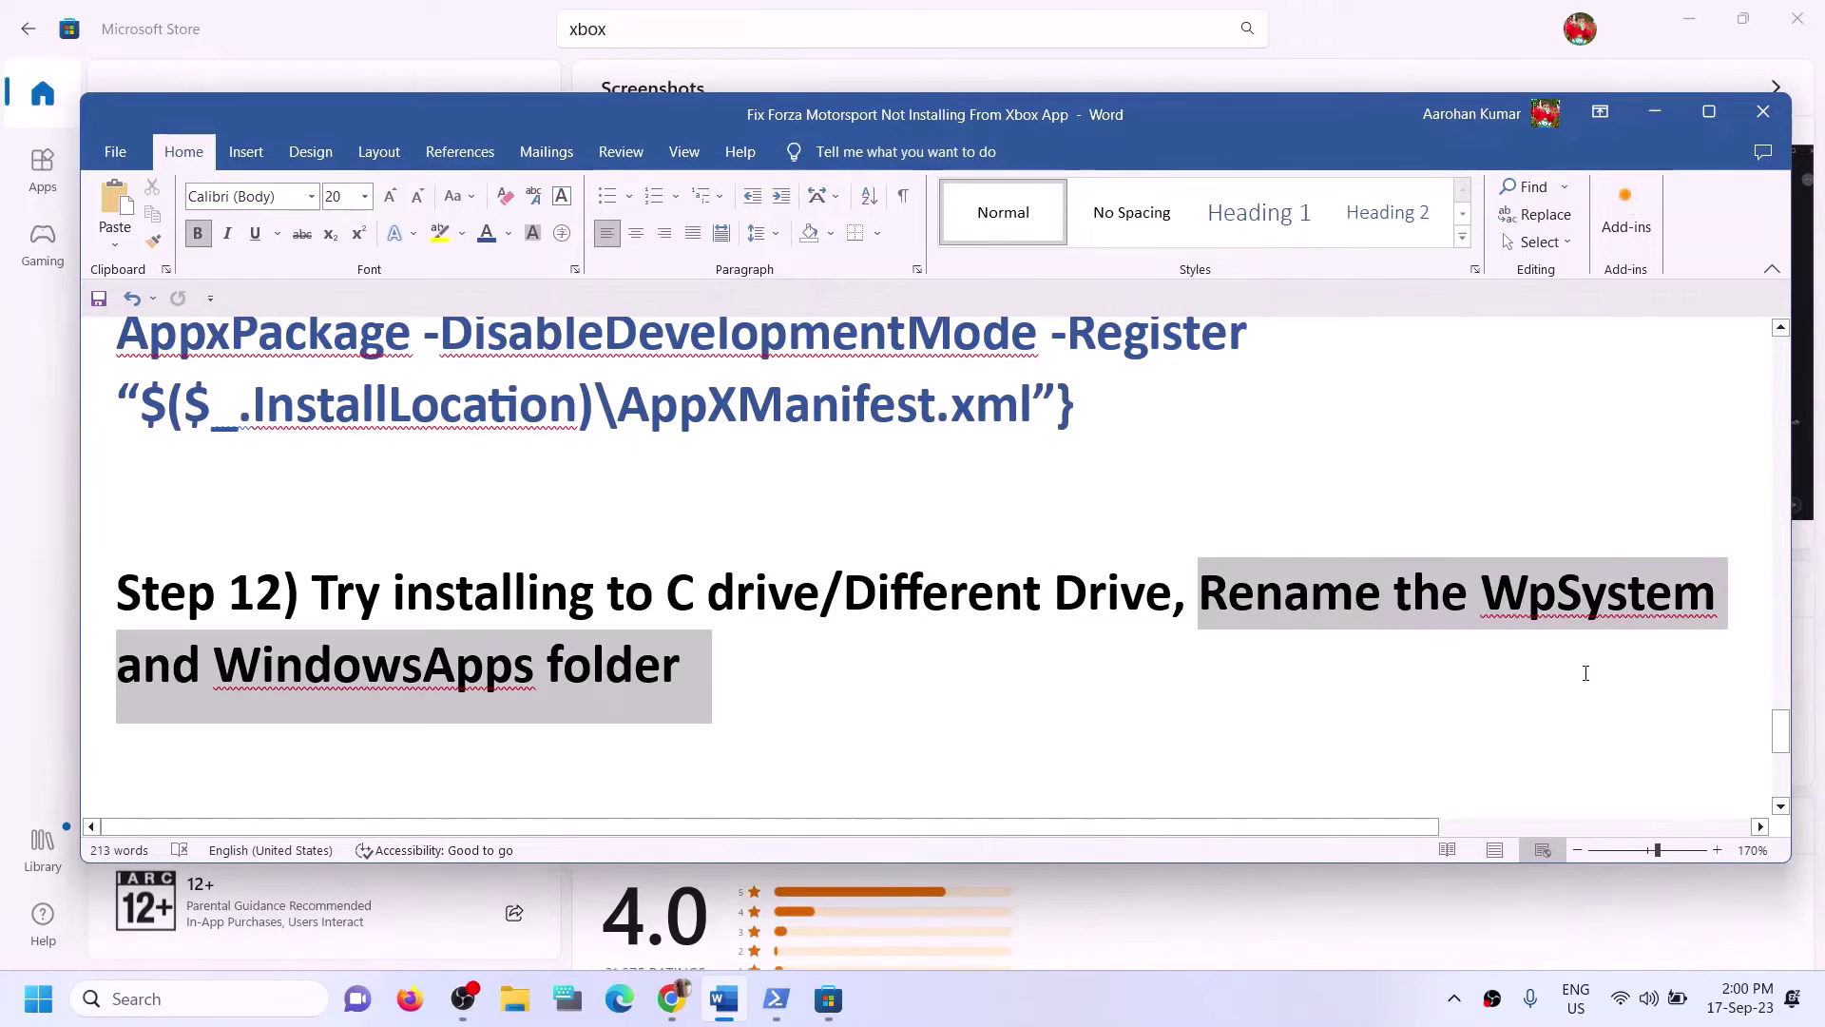
click(201, 665)
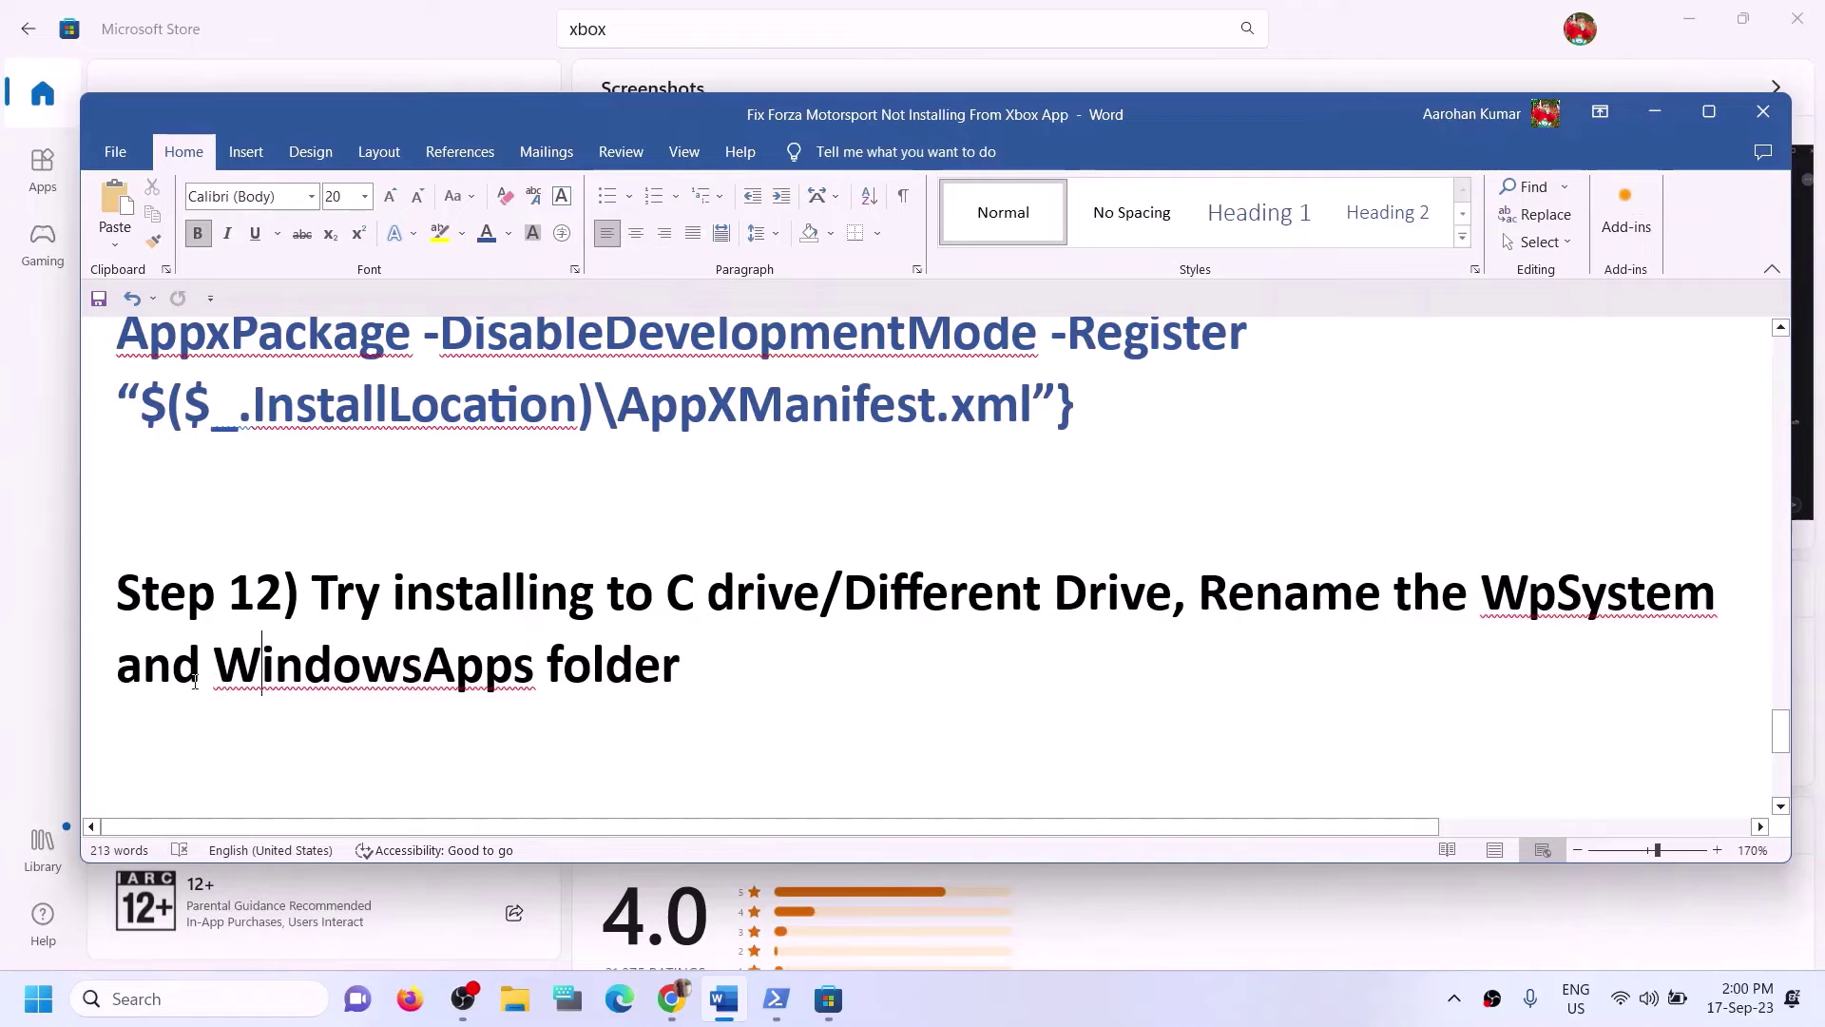
drag(202, 665, 680, 666)
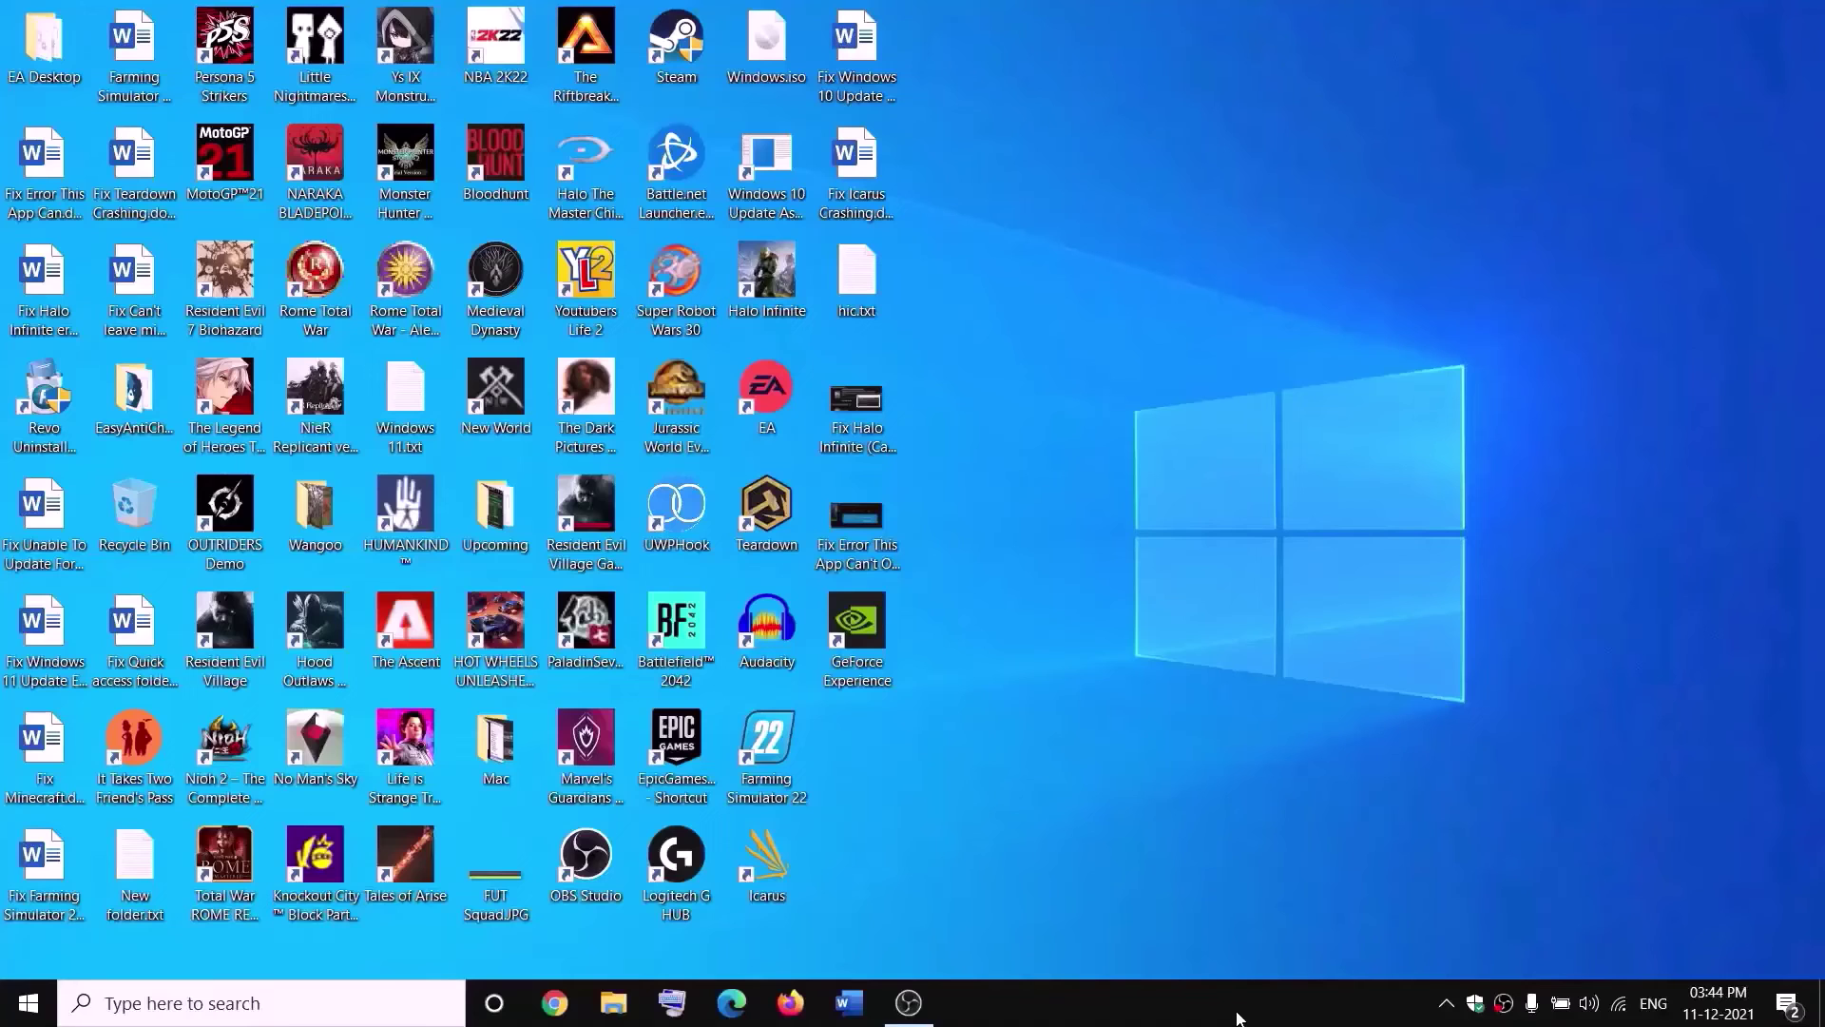
Browse This PC > New Volume (D:) and open the WpSystem folder's Properties.
click(624, 1000)
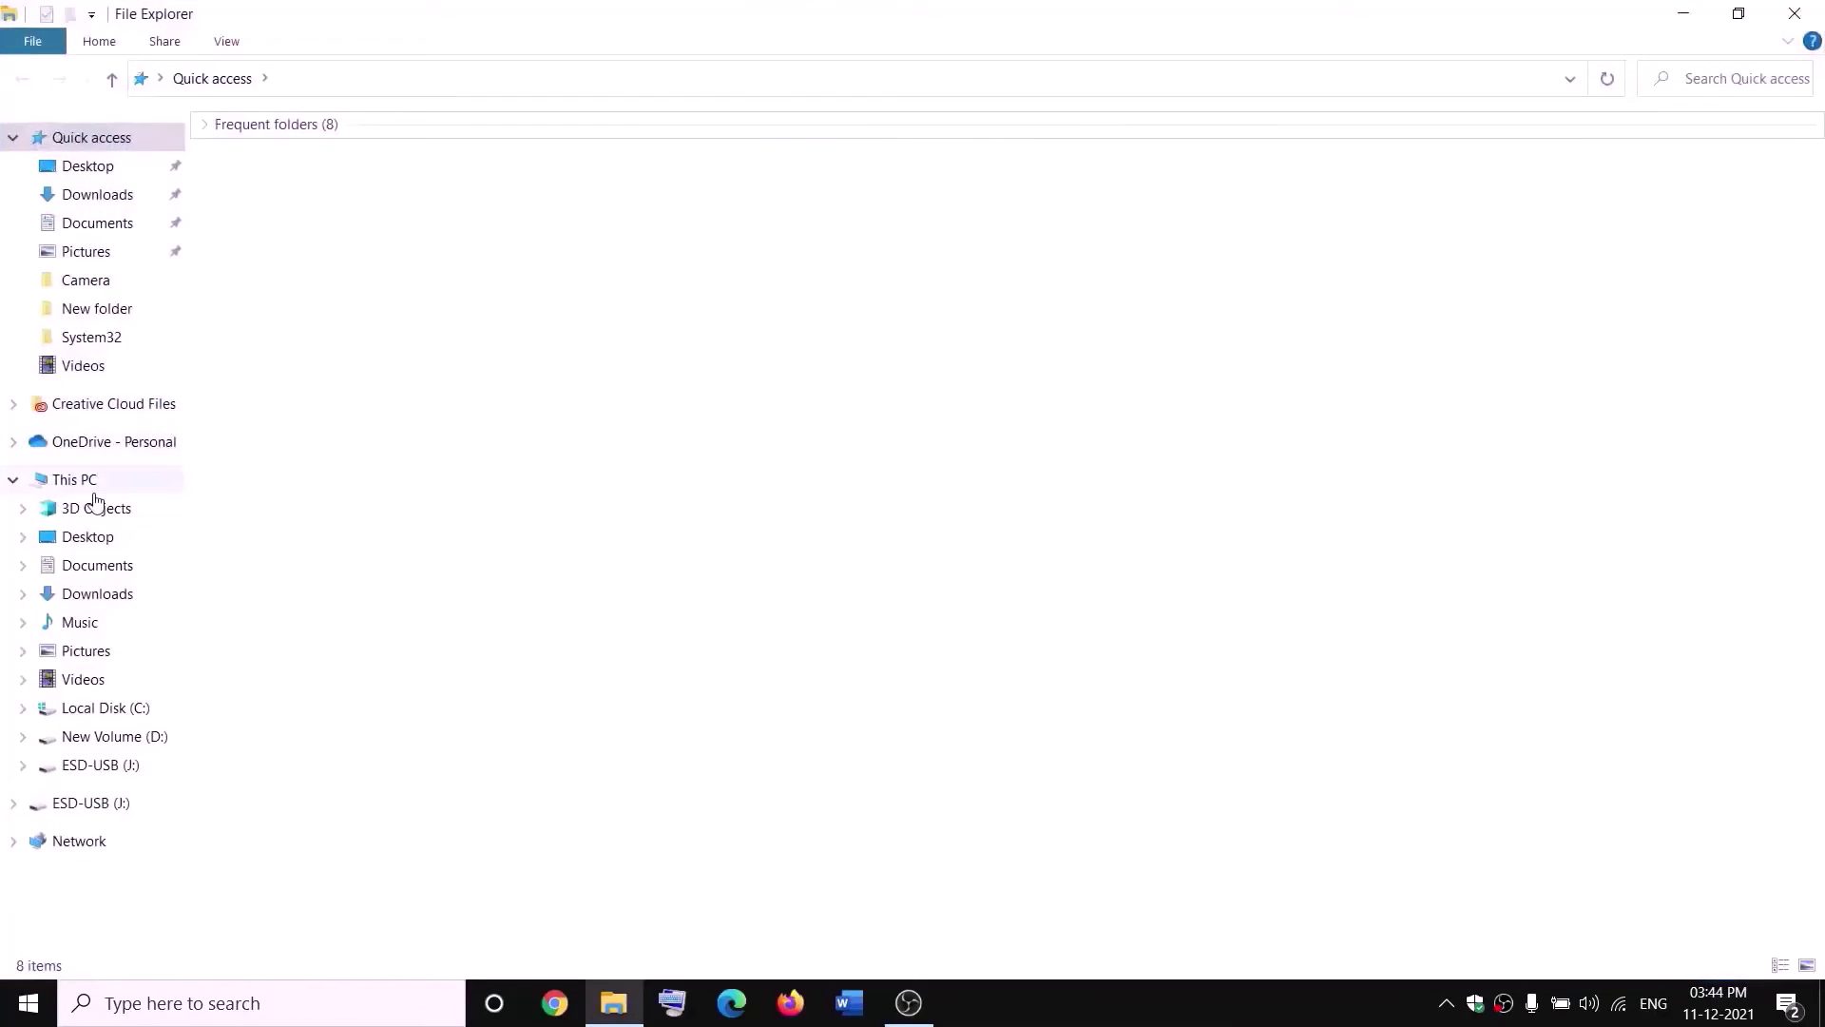
click(94, 491)
double_click(680, 354)
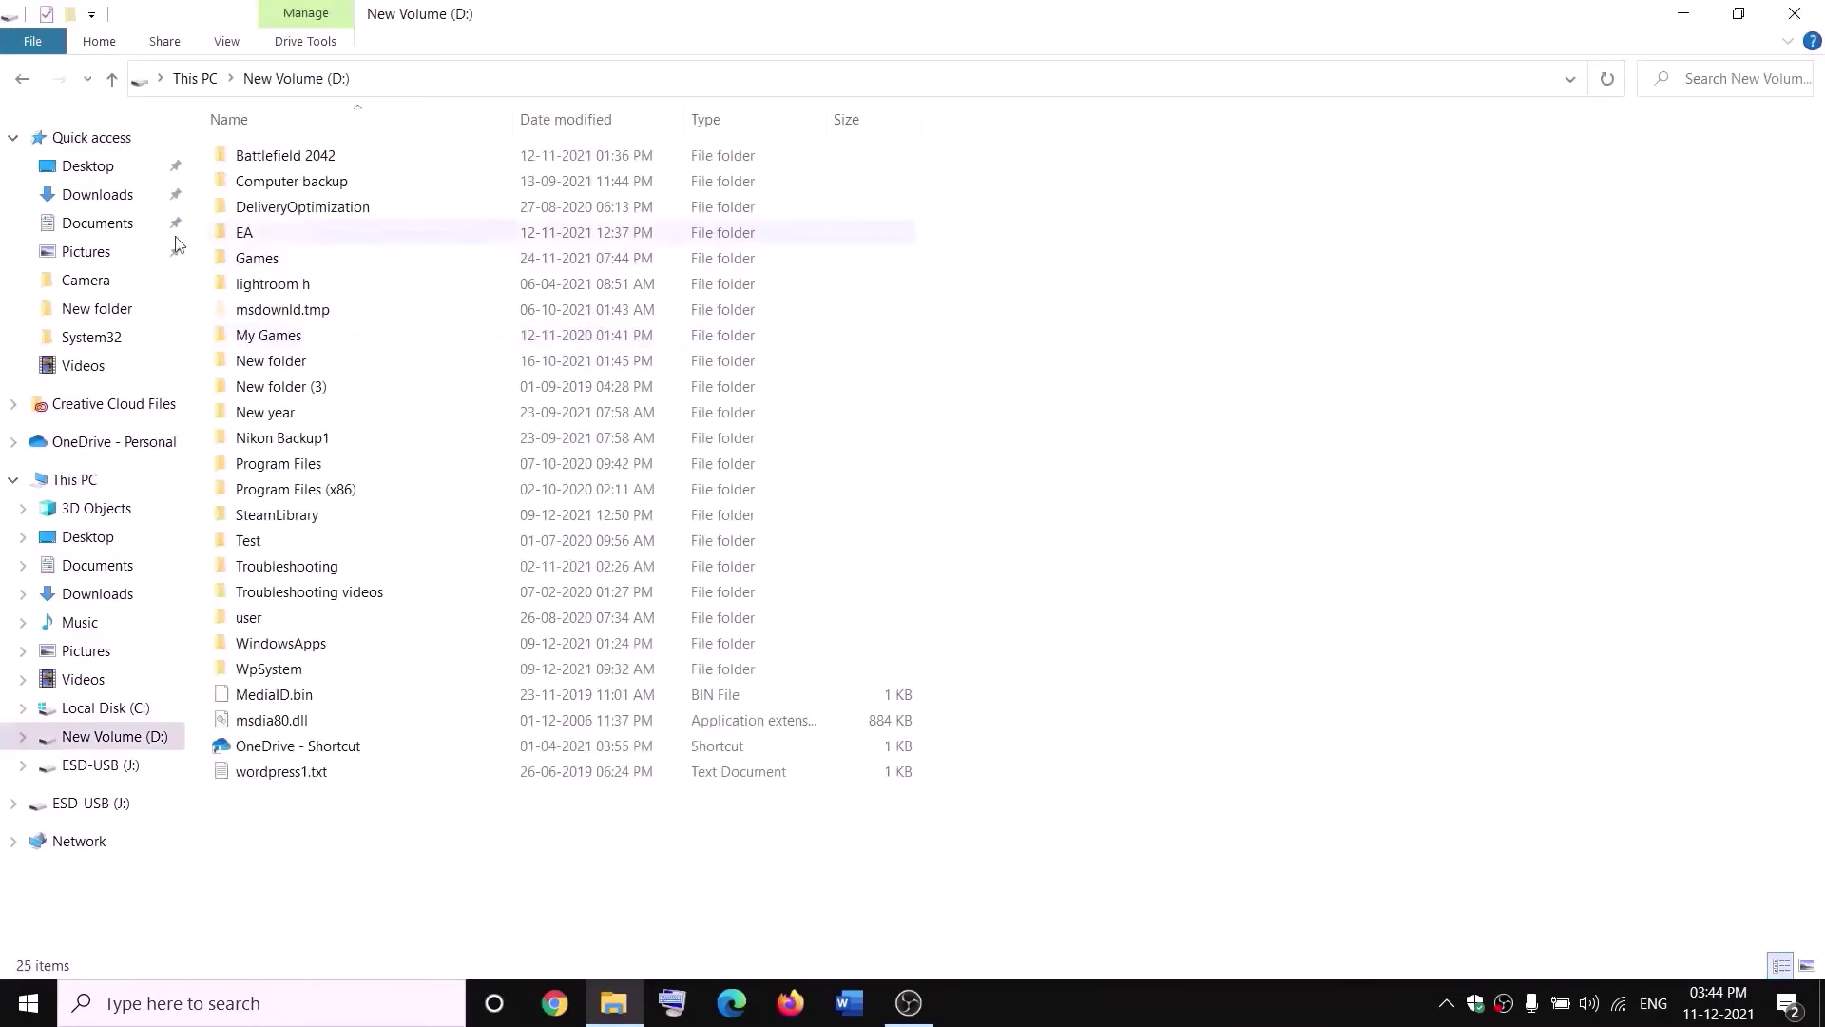
click(273, 669)
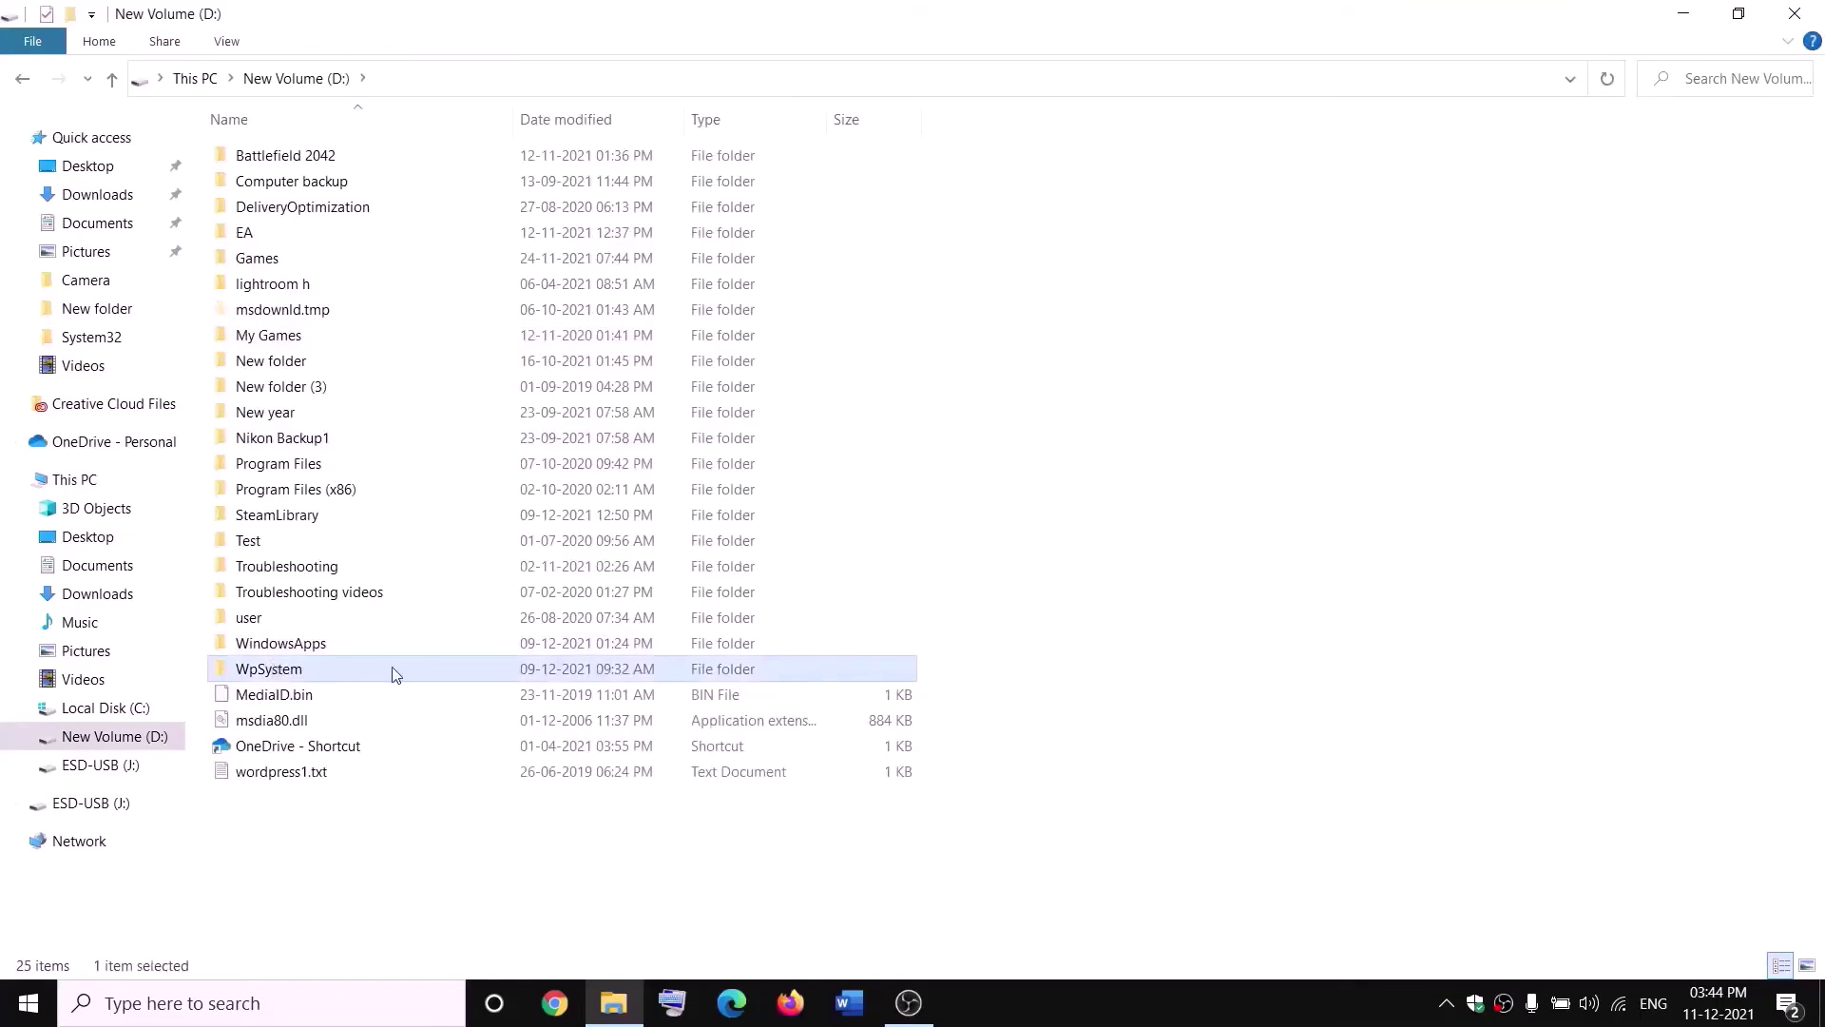
right_click(297, 675)
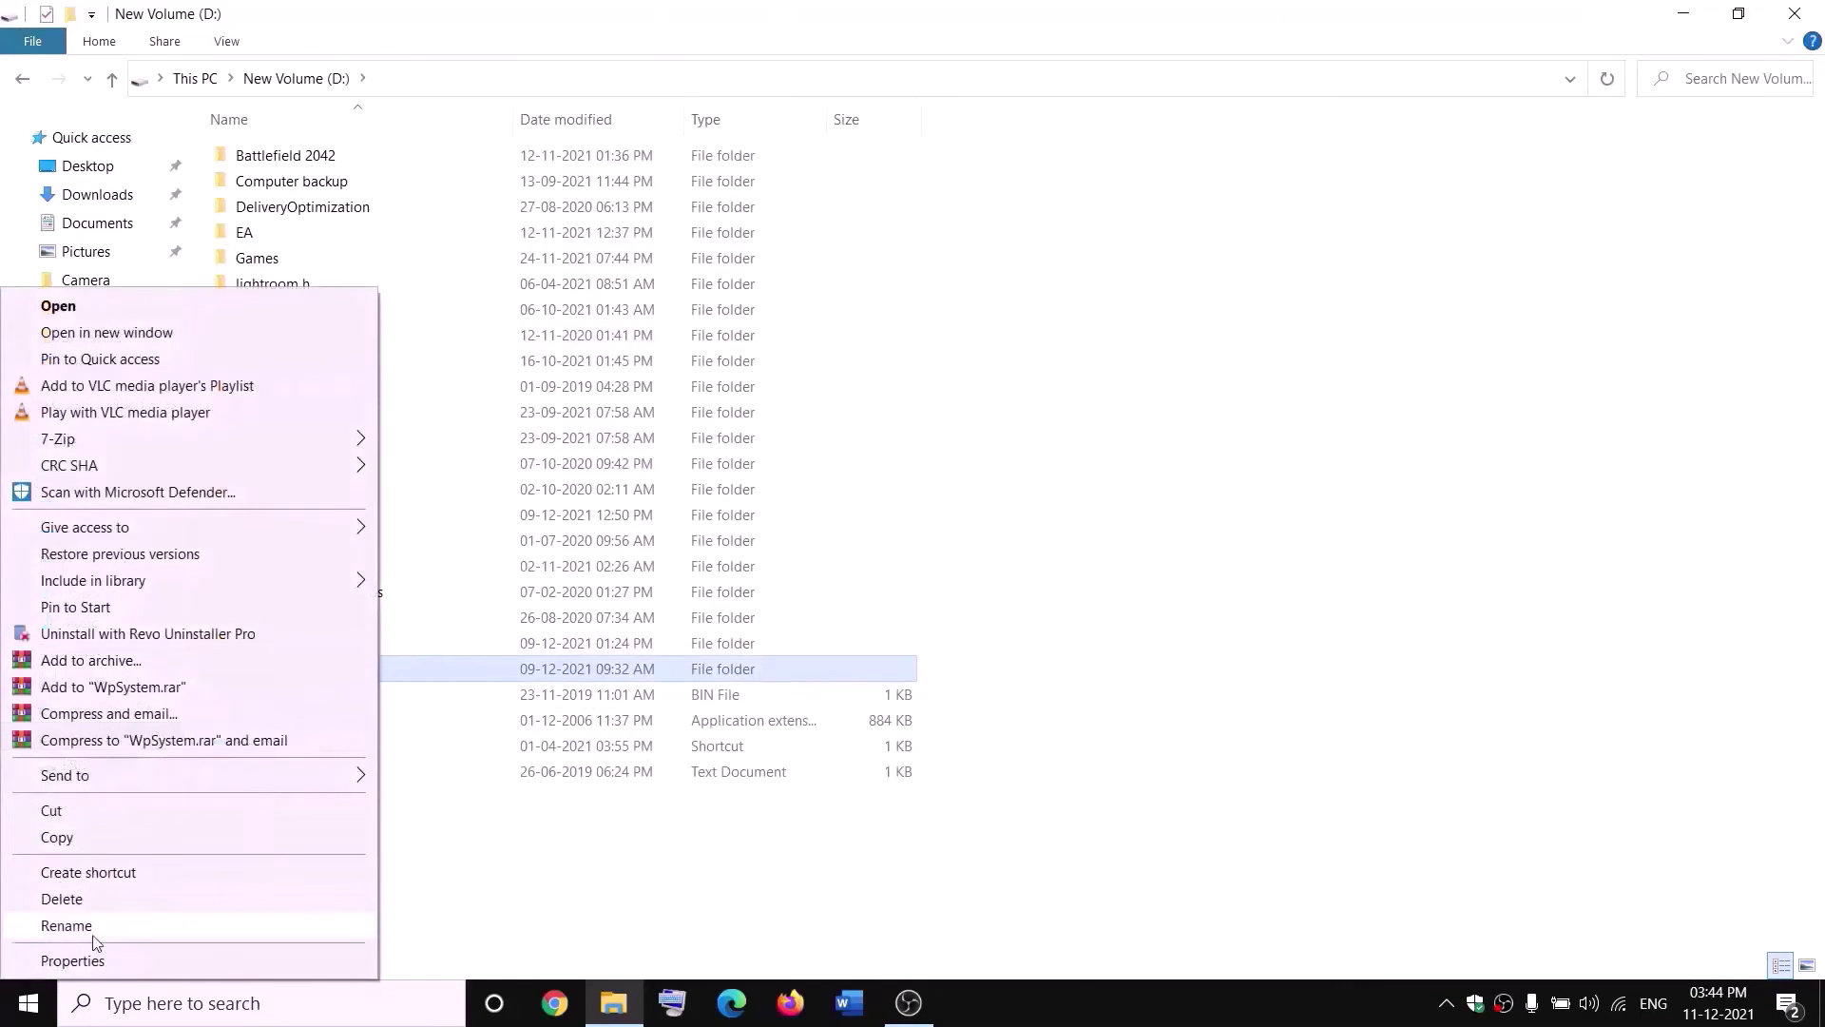
click(67, 925)
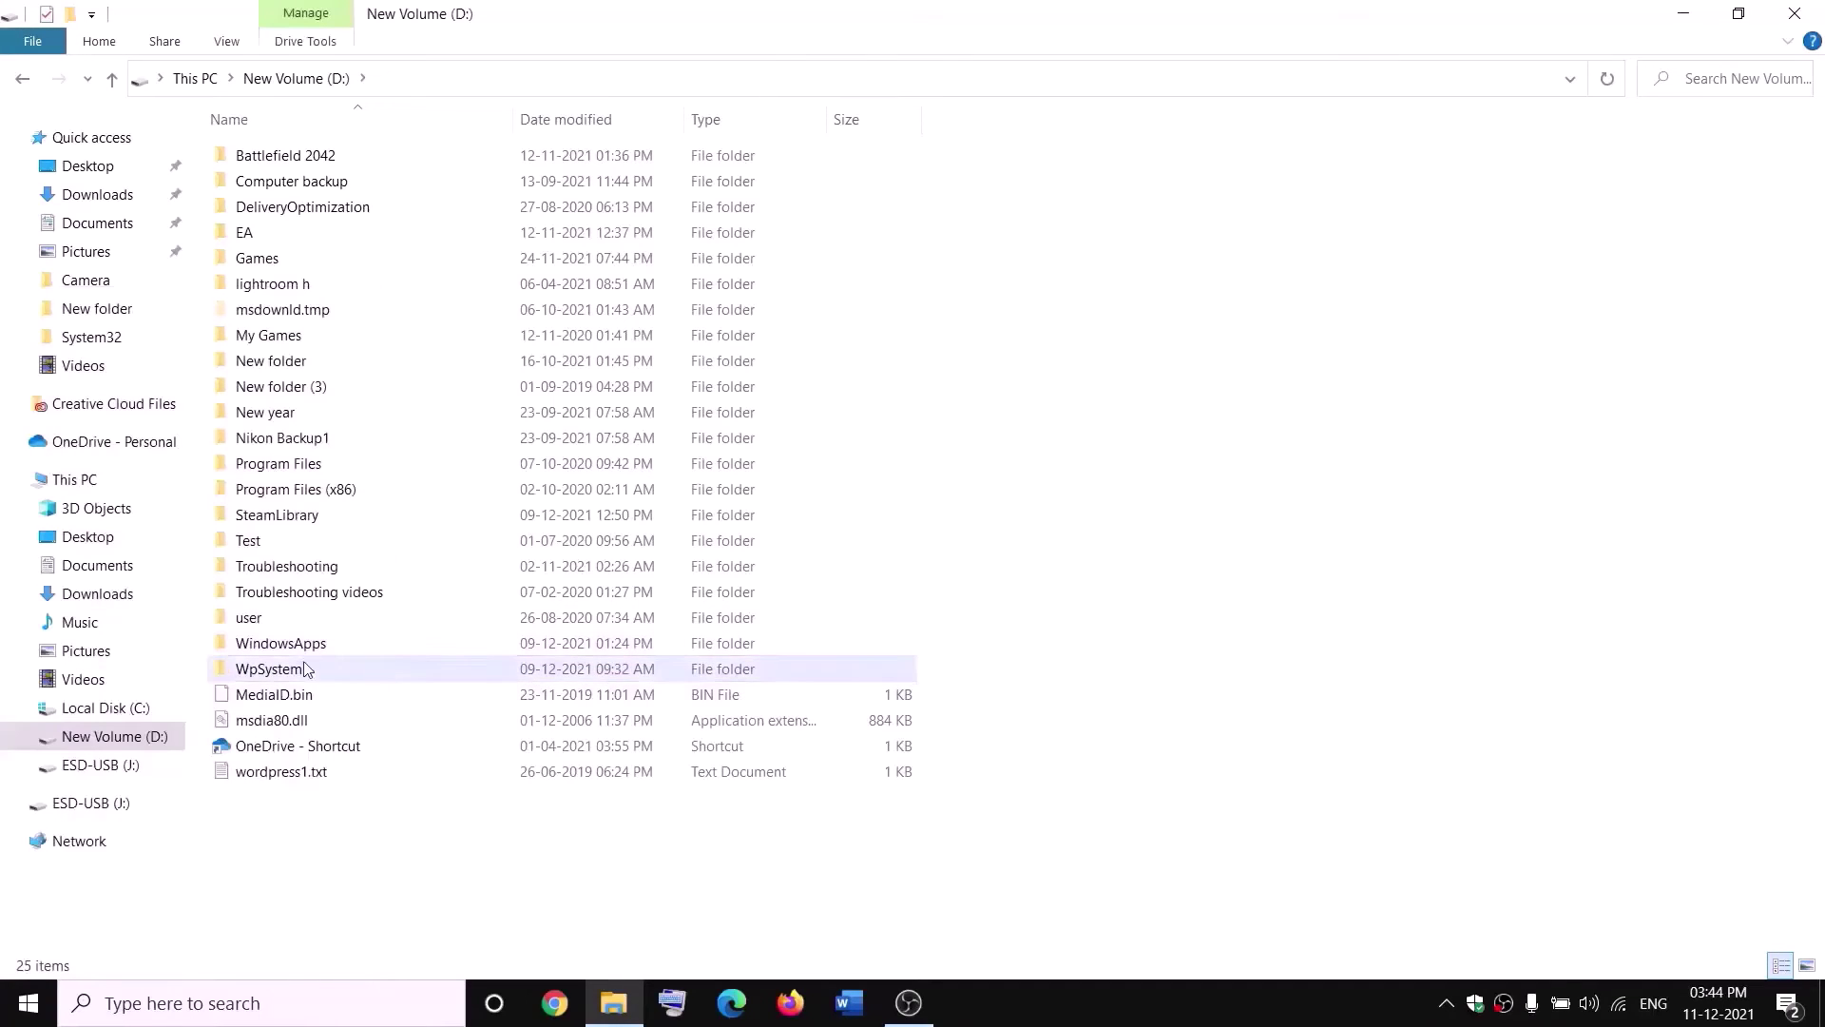
mouse_move(272, 673)
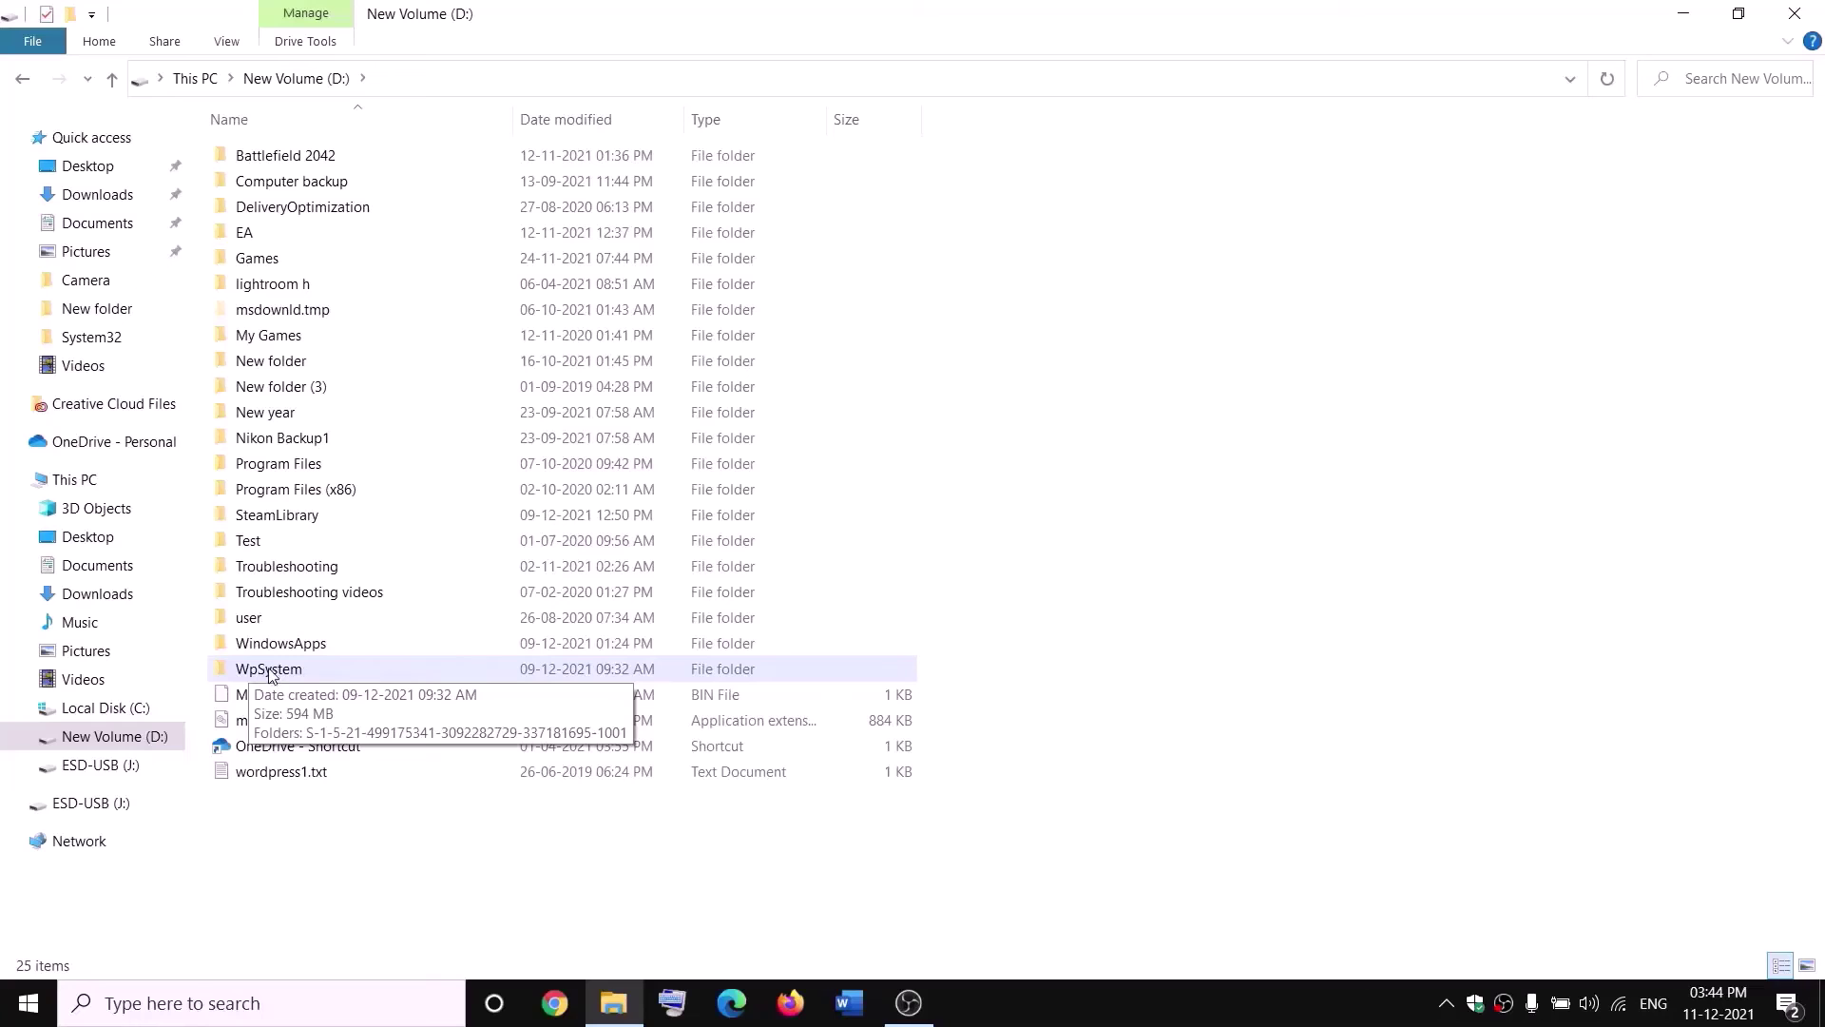
right_click(267, 674)
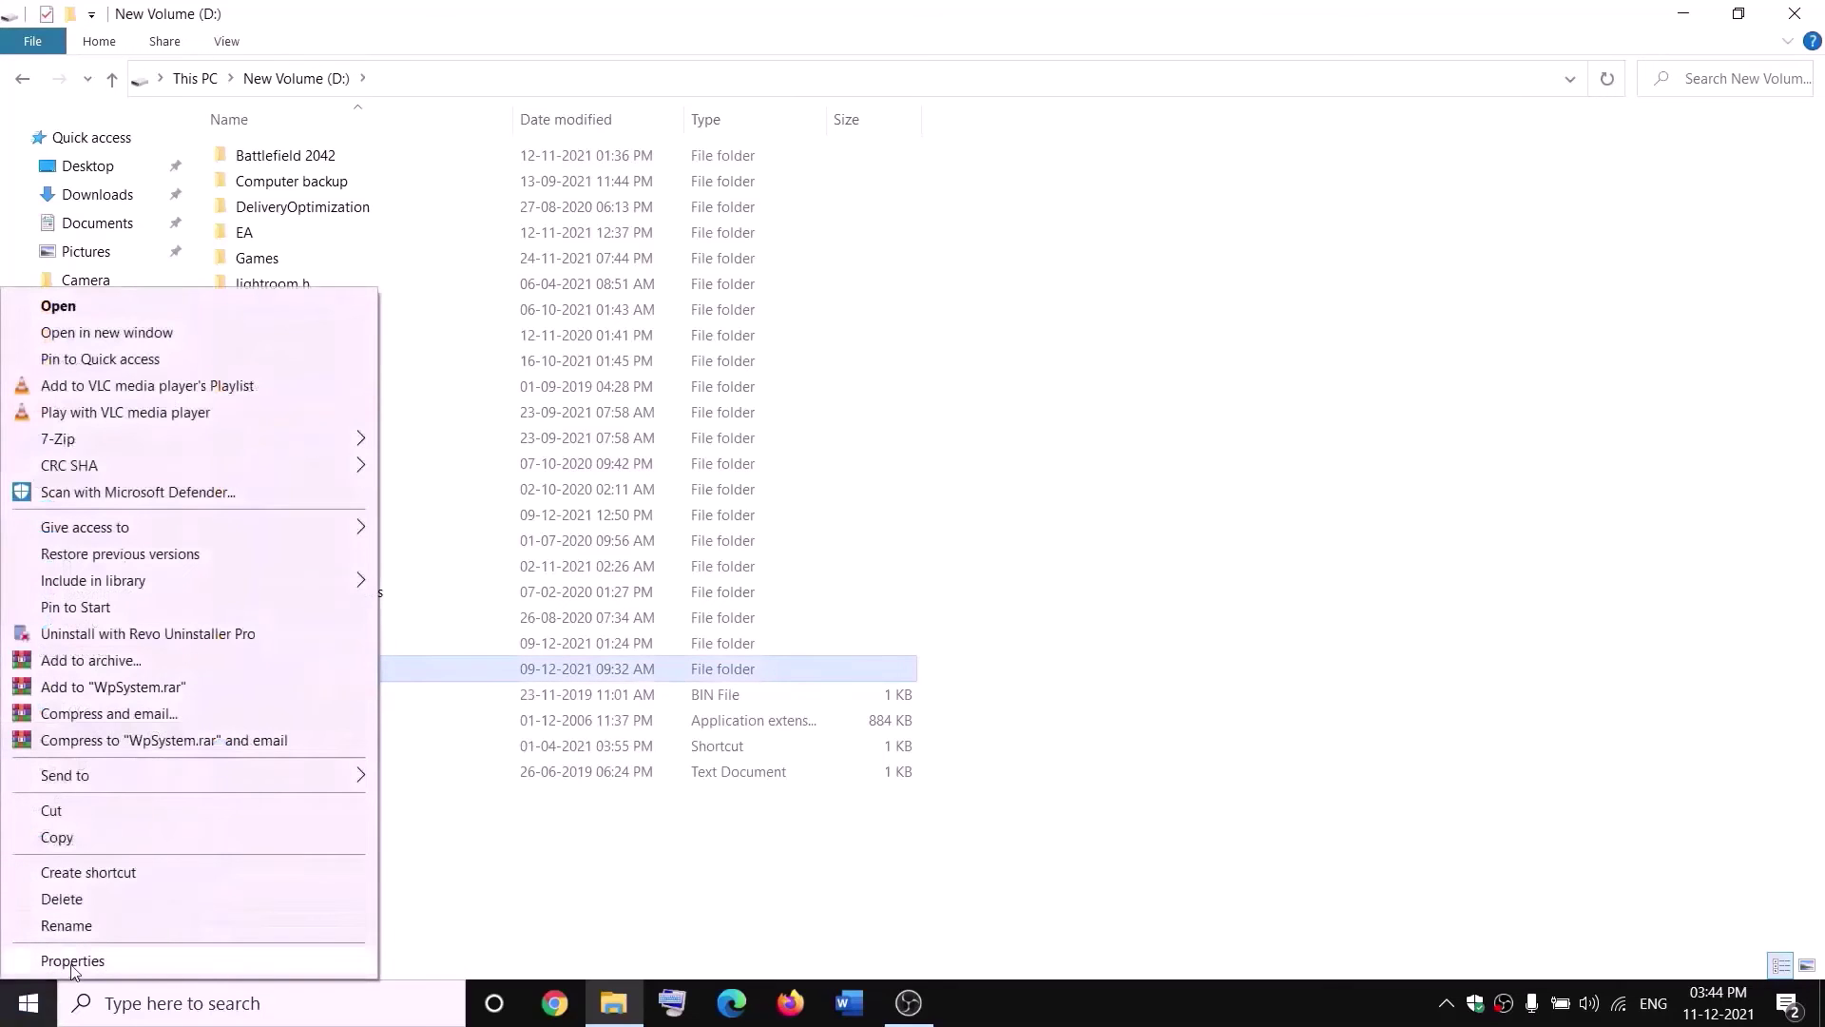
click(76, 959)
drag(497, 425, 696, 274)
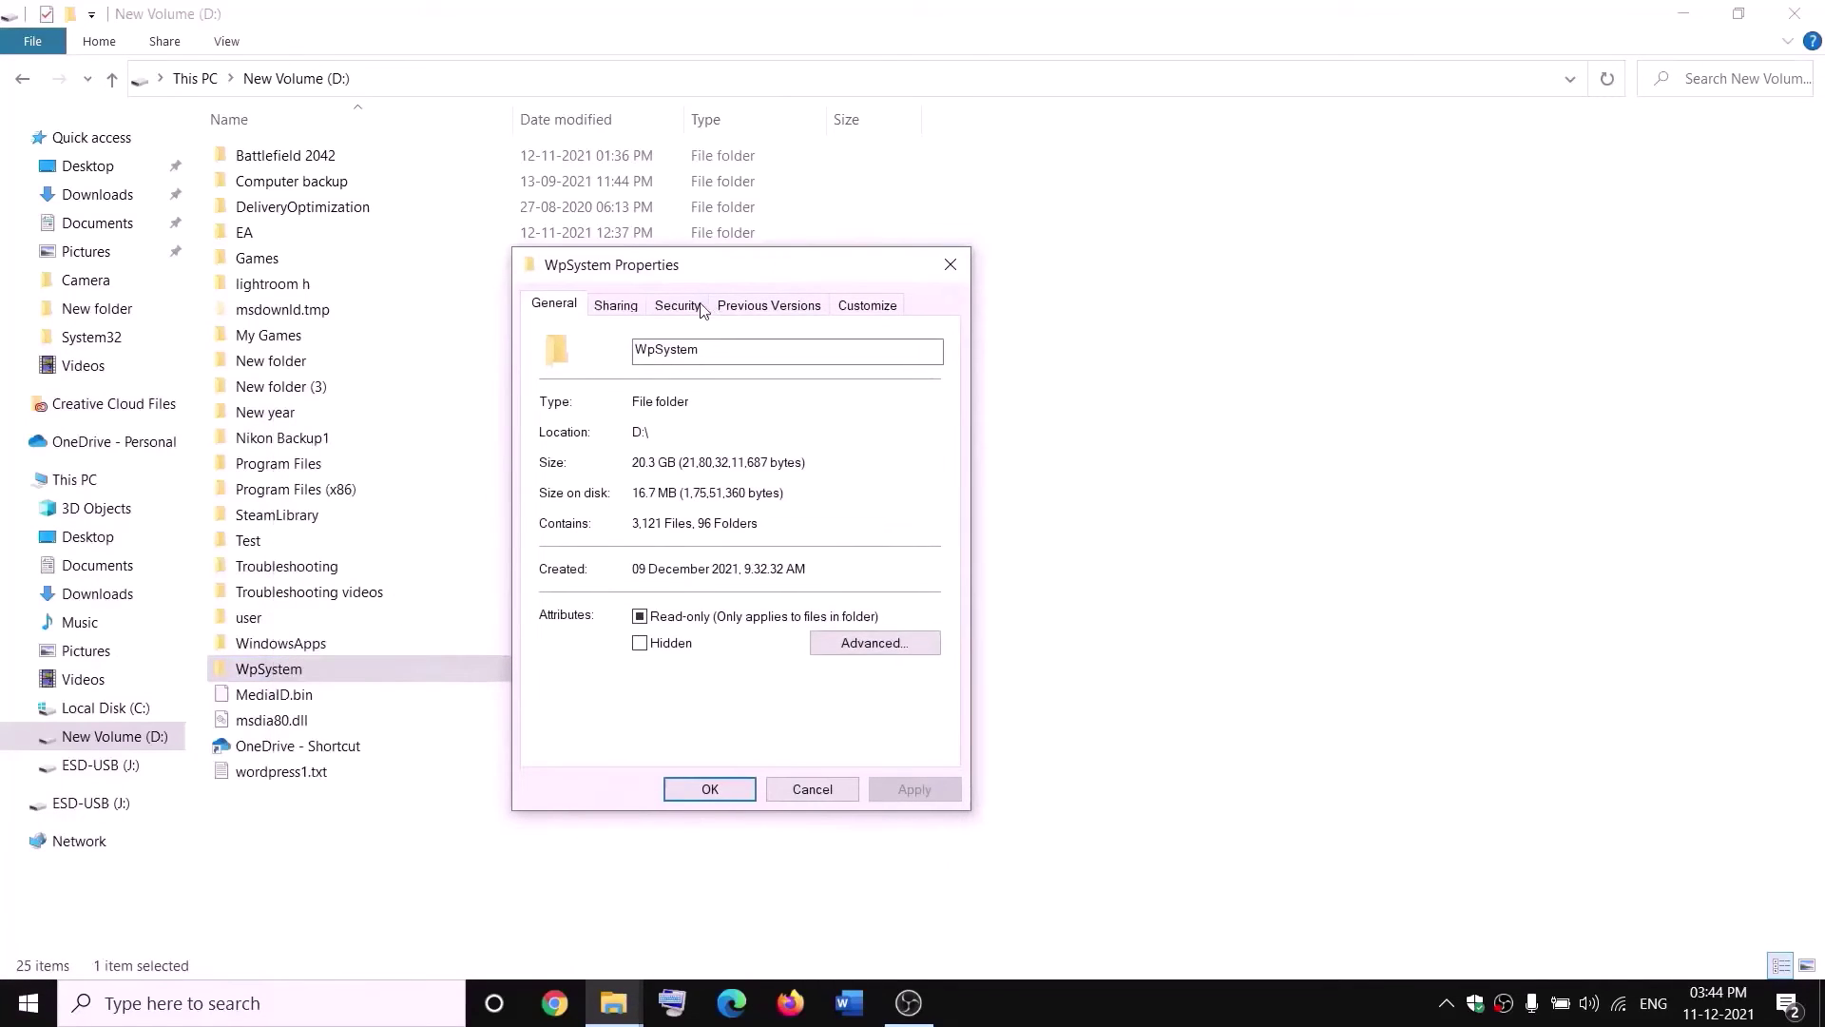
In WpSystem's advanced security settings, change the owner to the Everyone group.
click(677, 304)
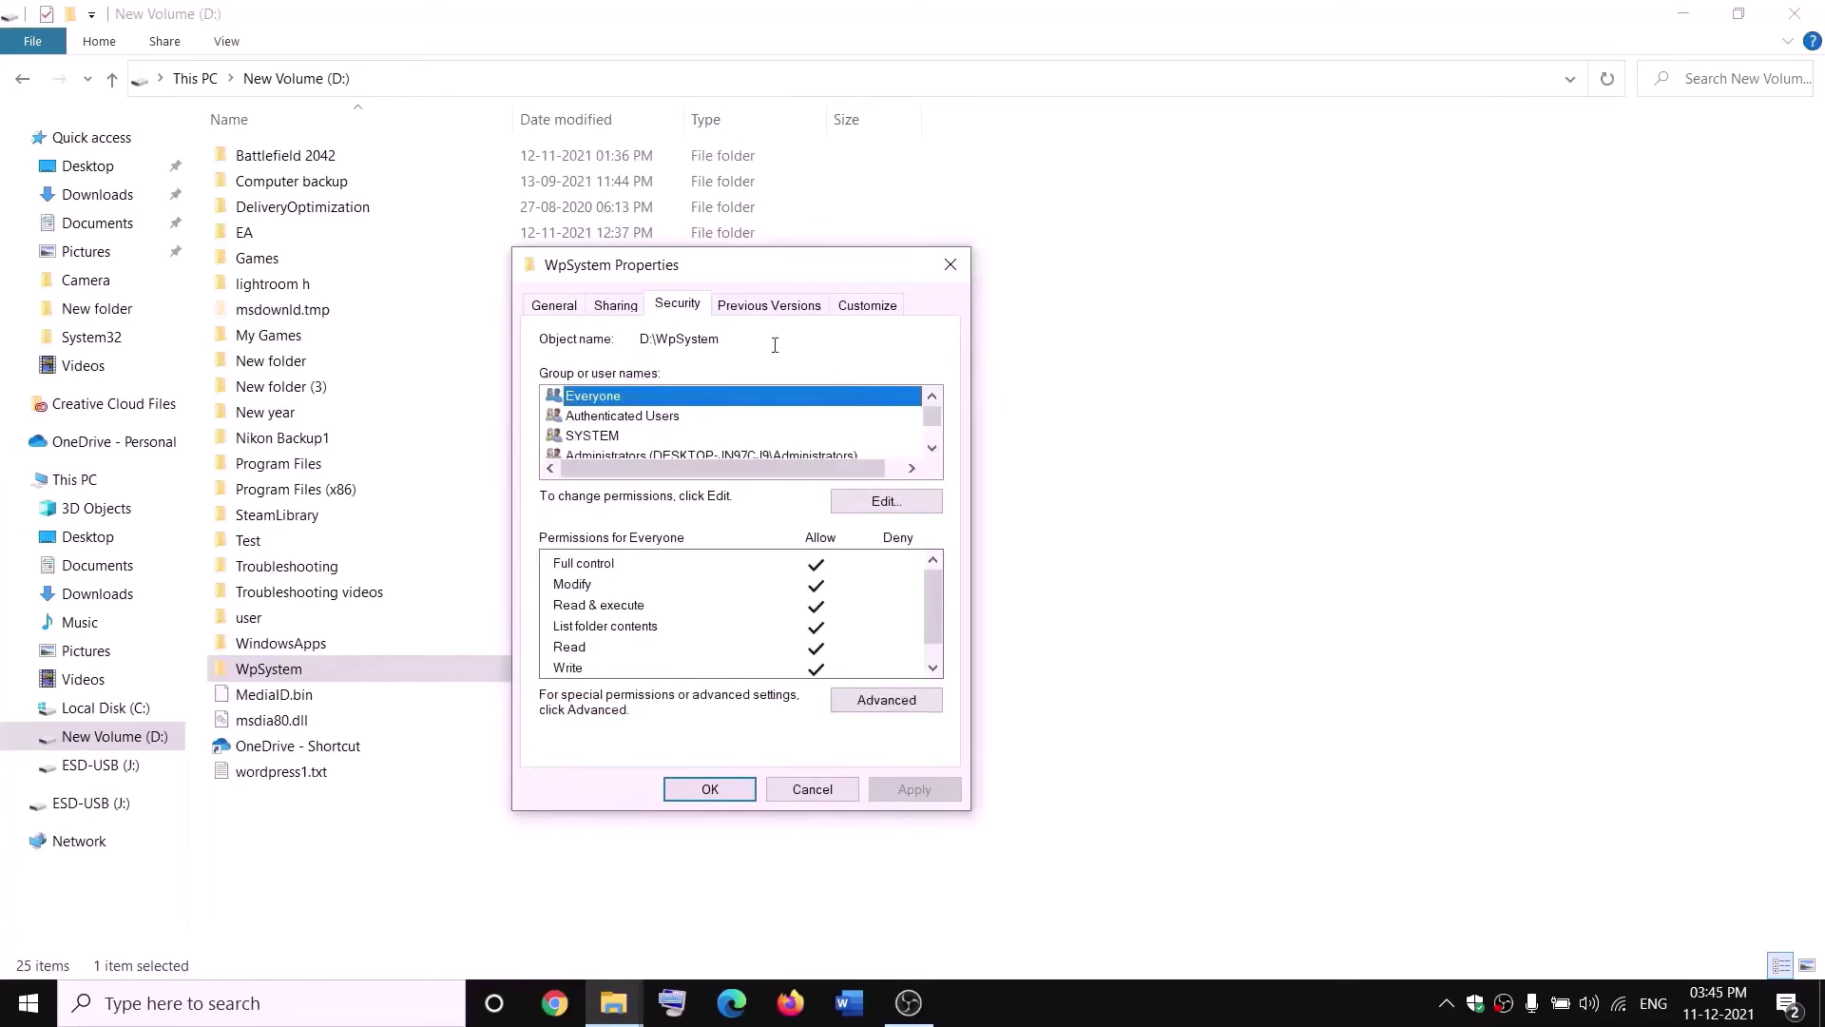
click(880, 712)
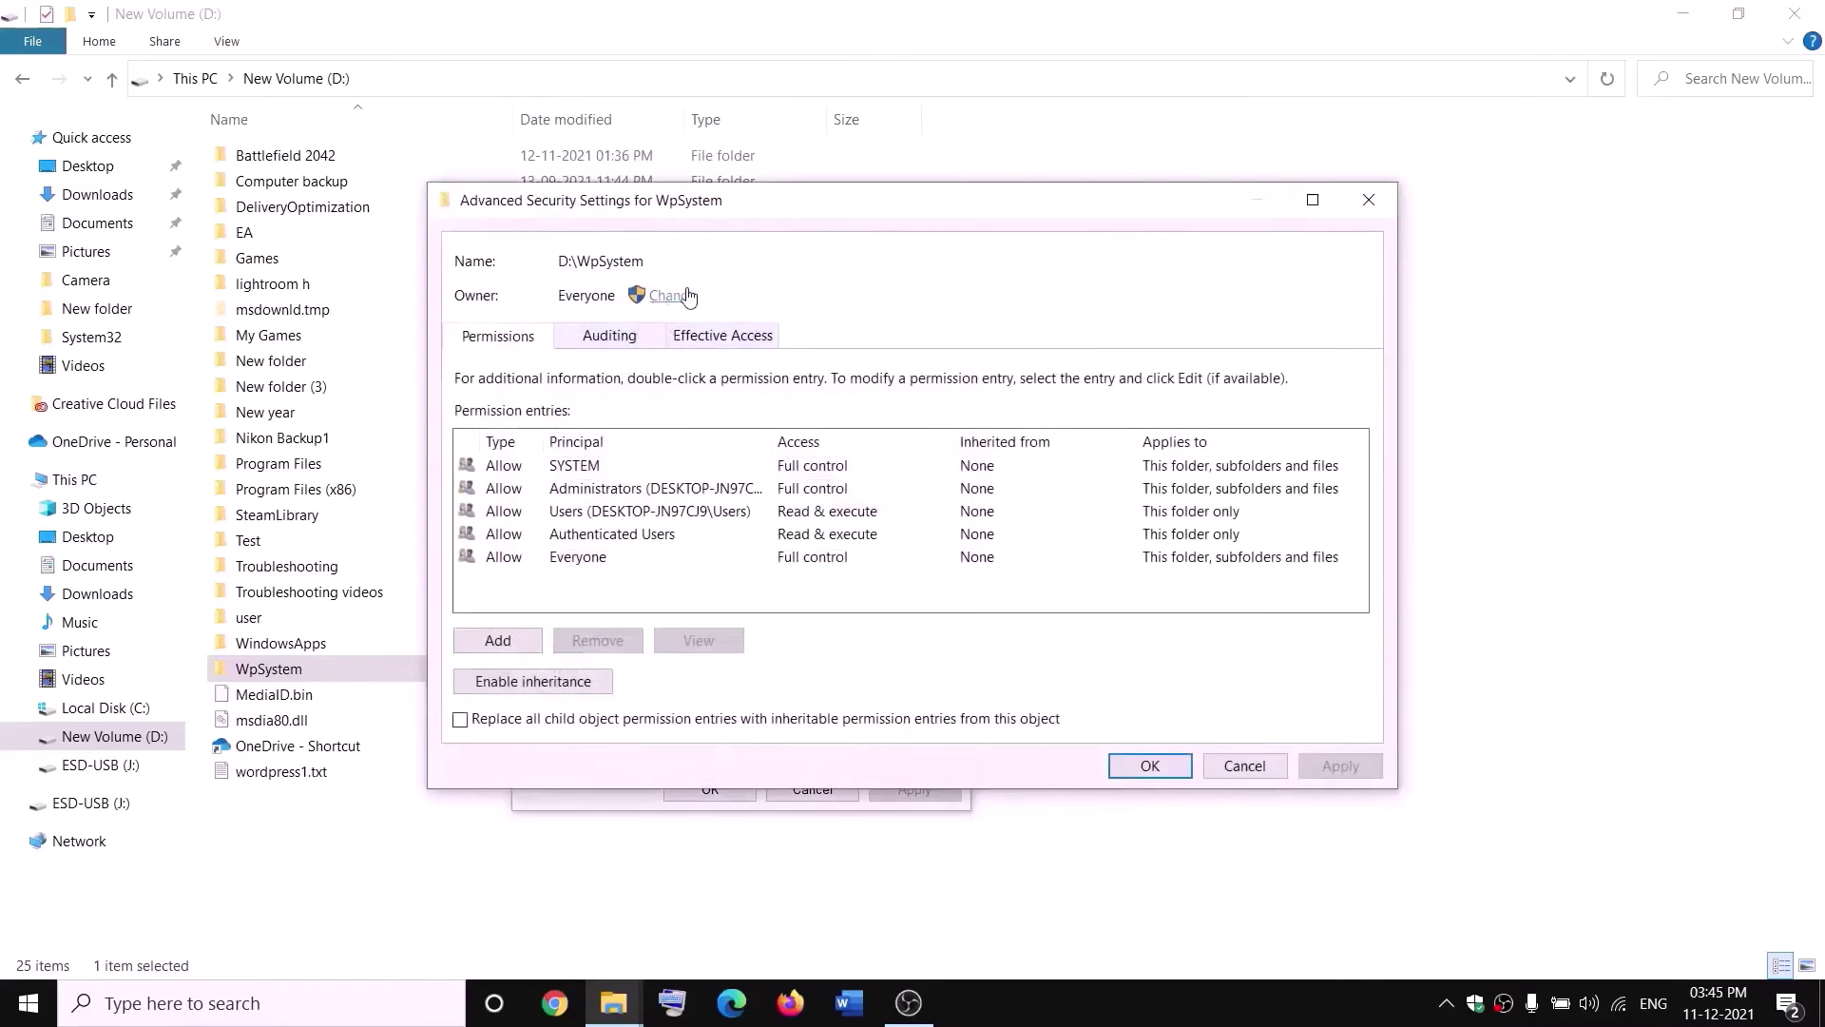
click(673, 298)
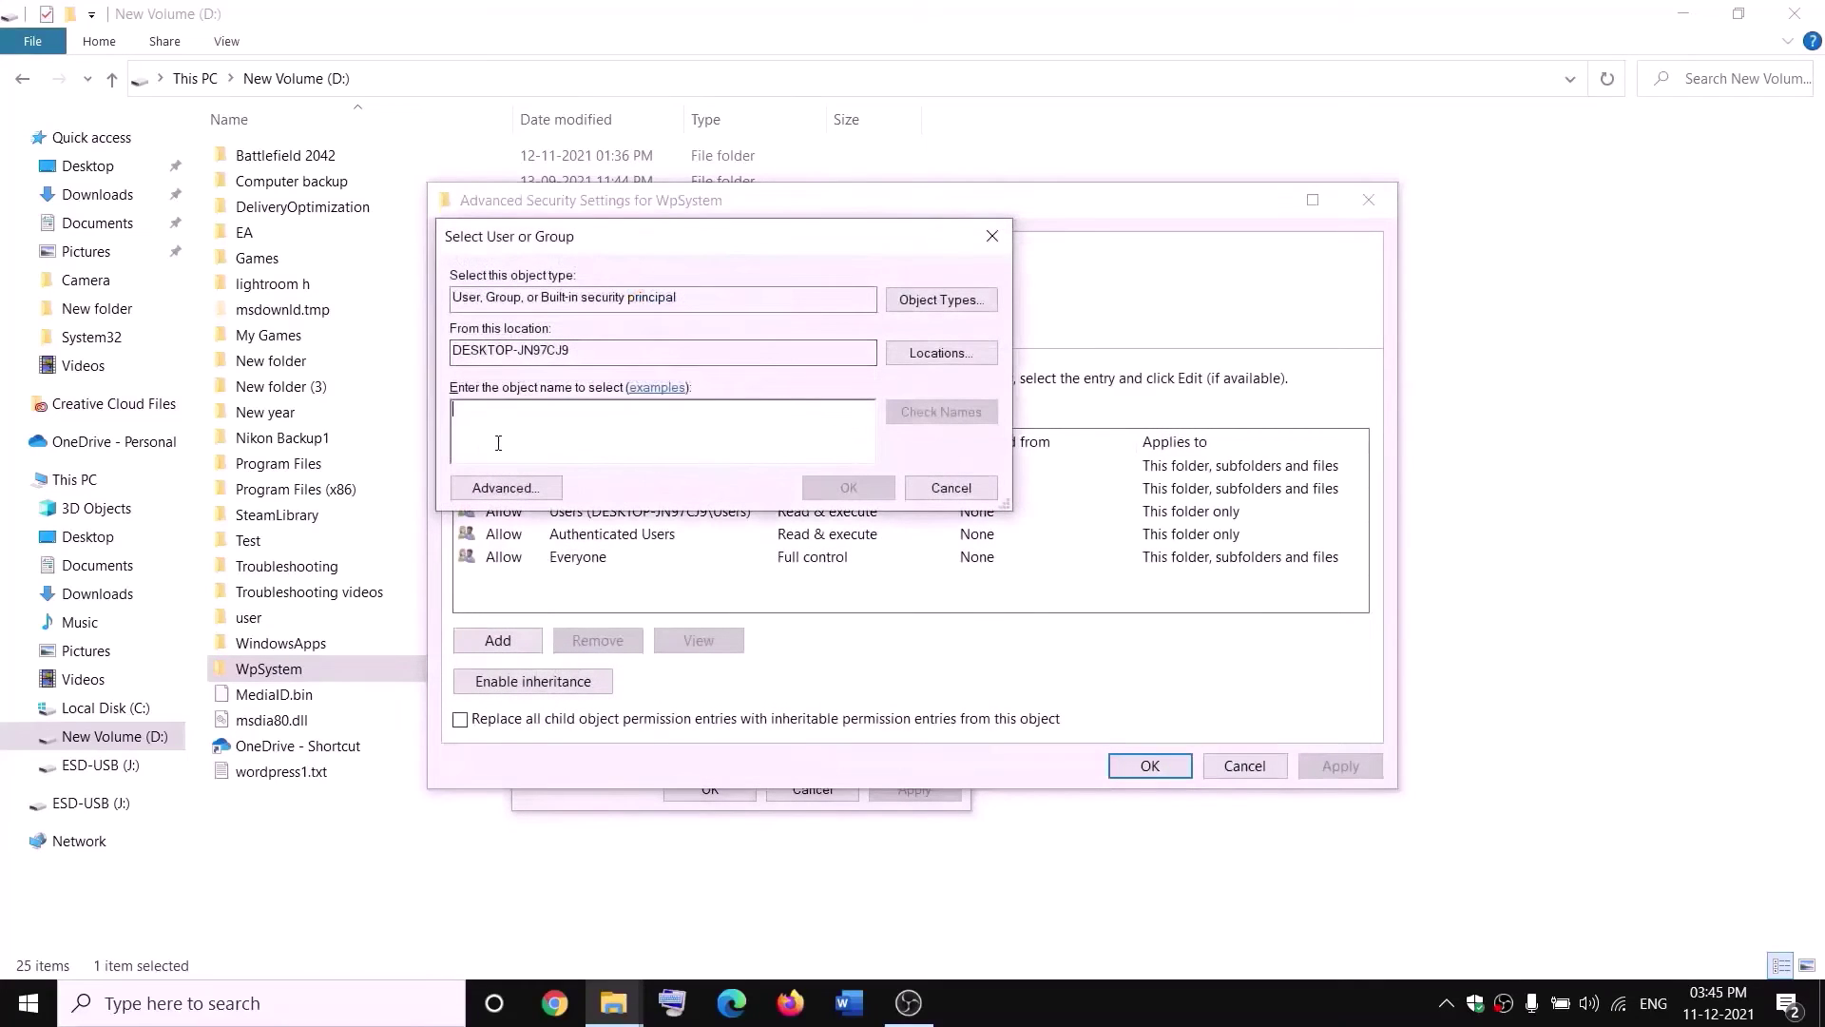
text(w)
key(BackSpace)
text(everyone)
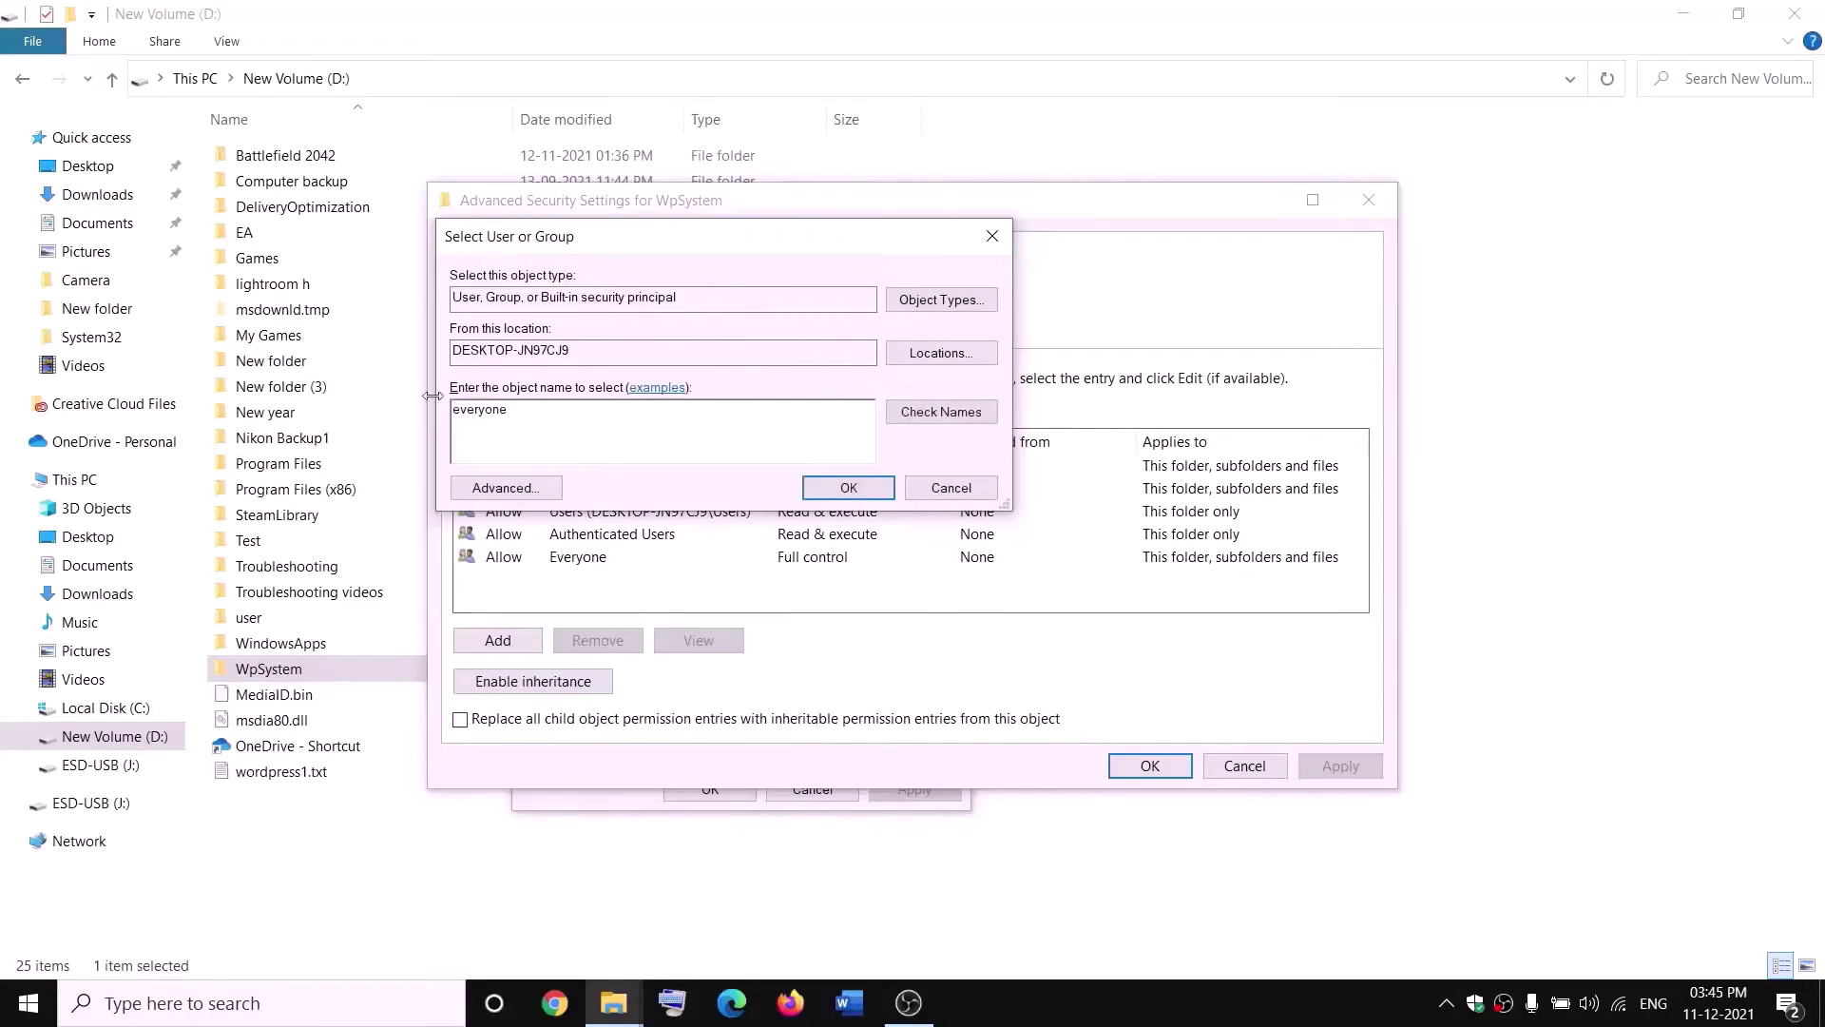
double_click(490, 409)
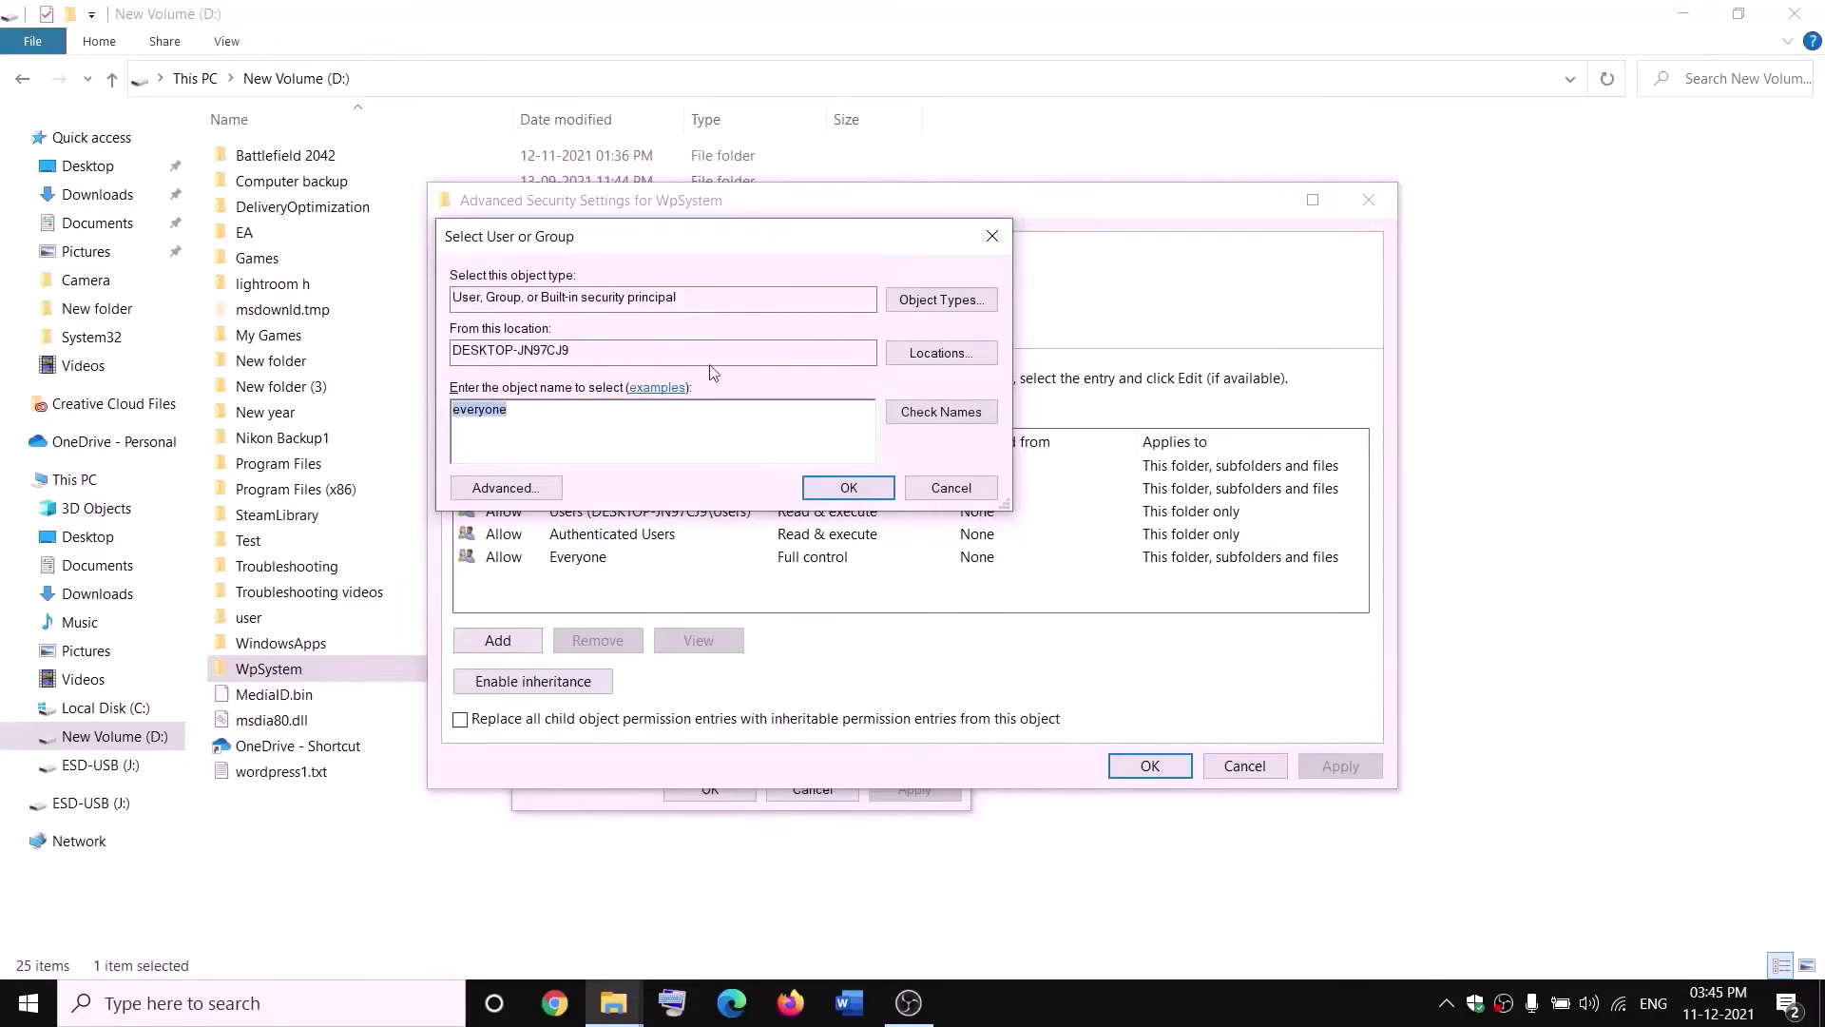
click(946, 411)
click(849, 488)
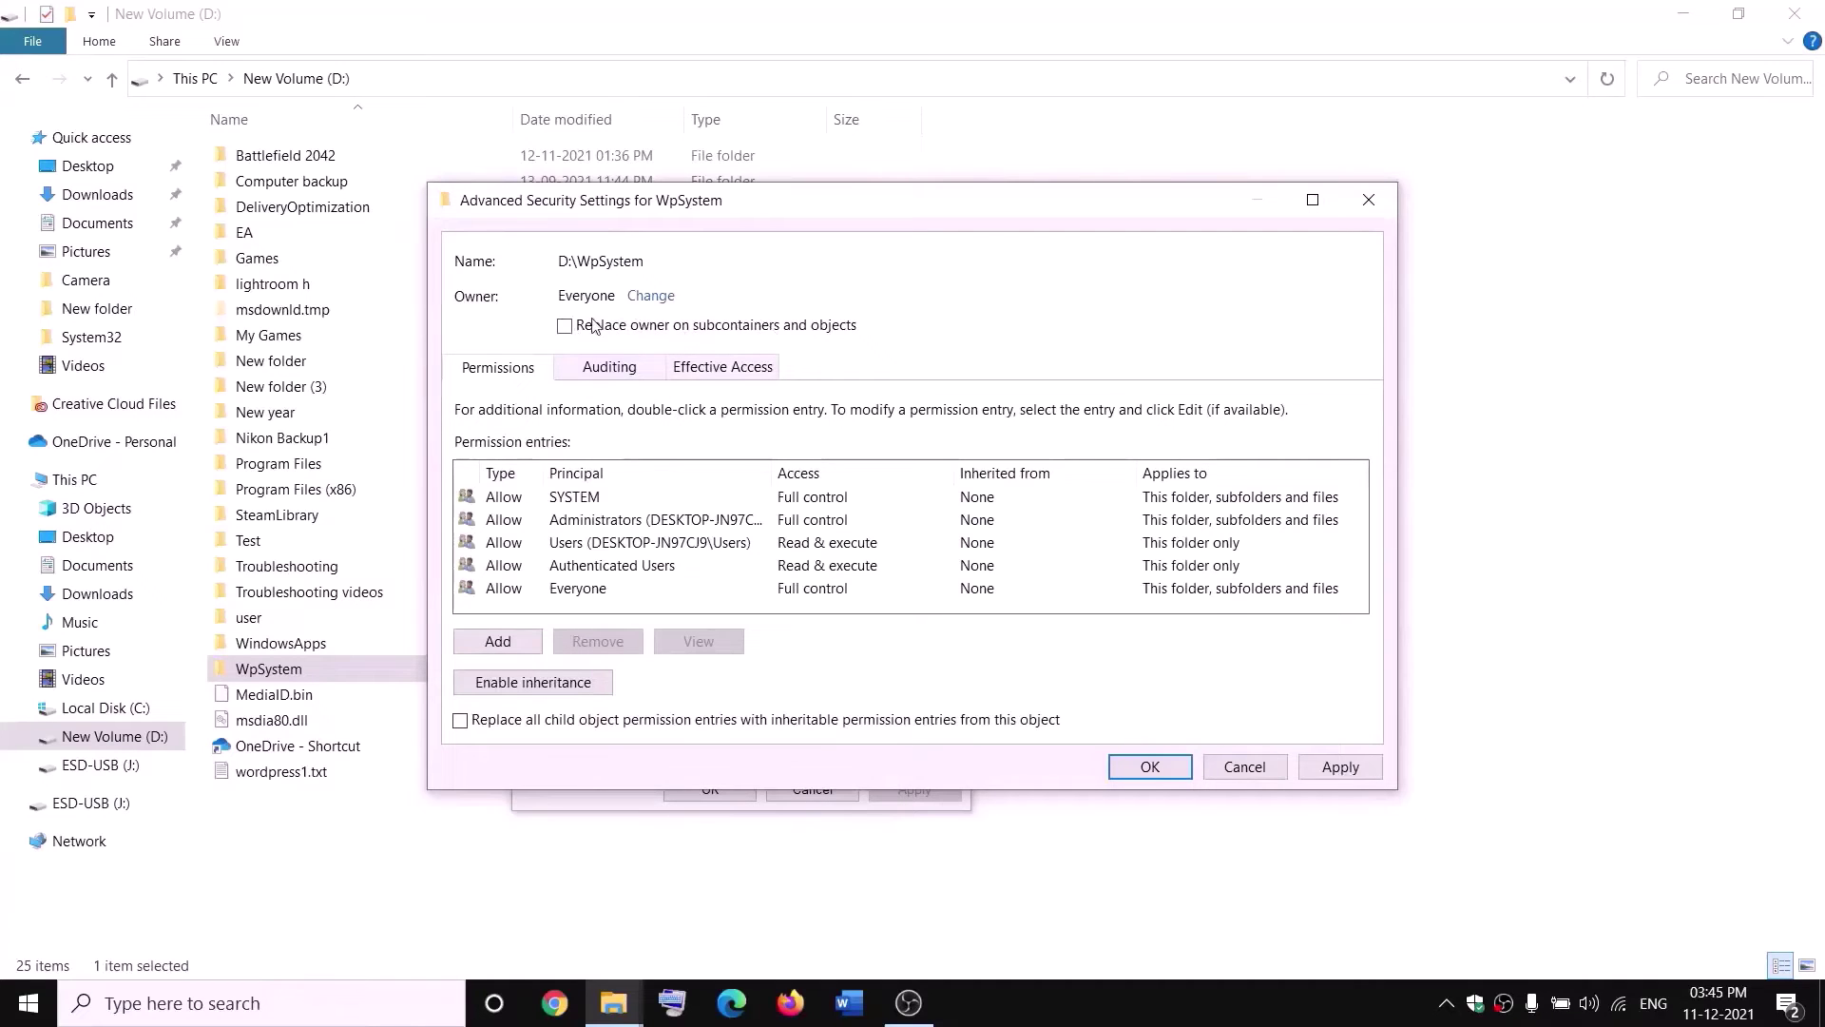
Apply the Everyone ownership, acknowledge the security notice and close WpSystem's Properties.
click(1336, 766)
click(1148, 766)
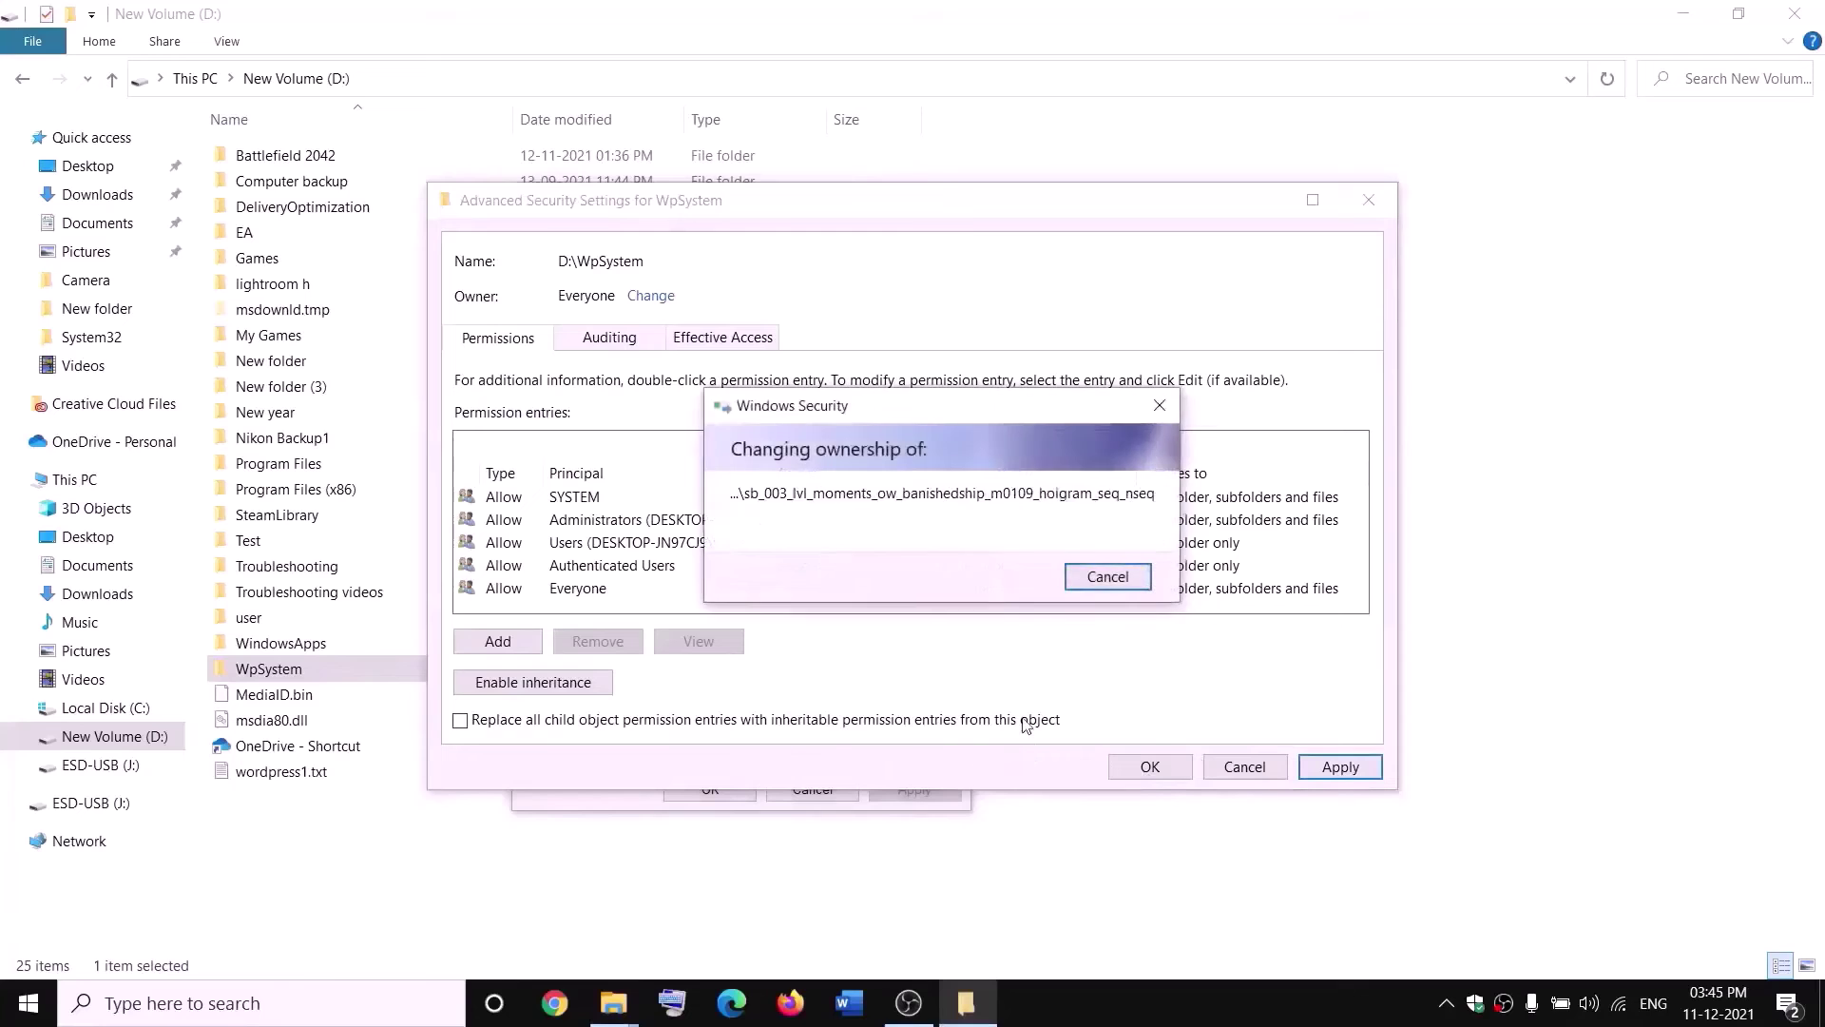
click(1110, 599)
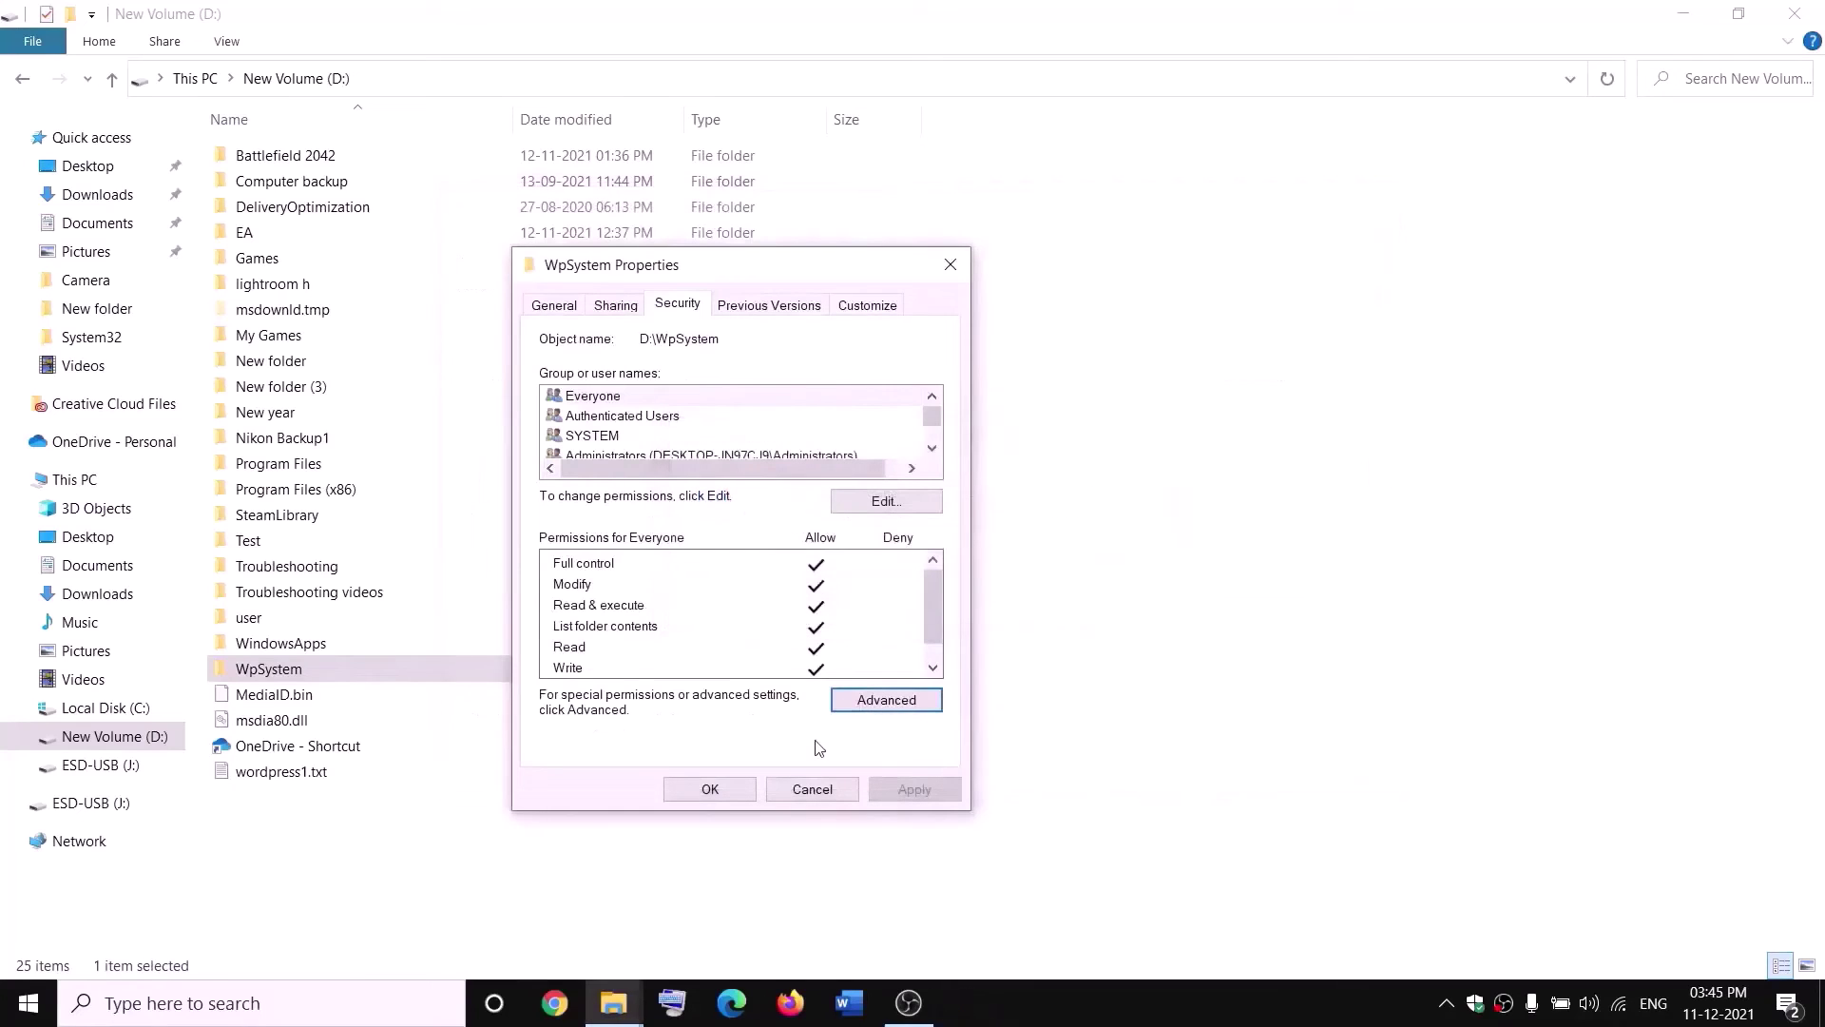
click(711, 790)
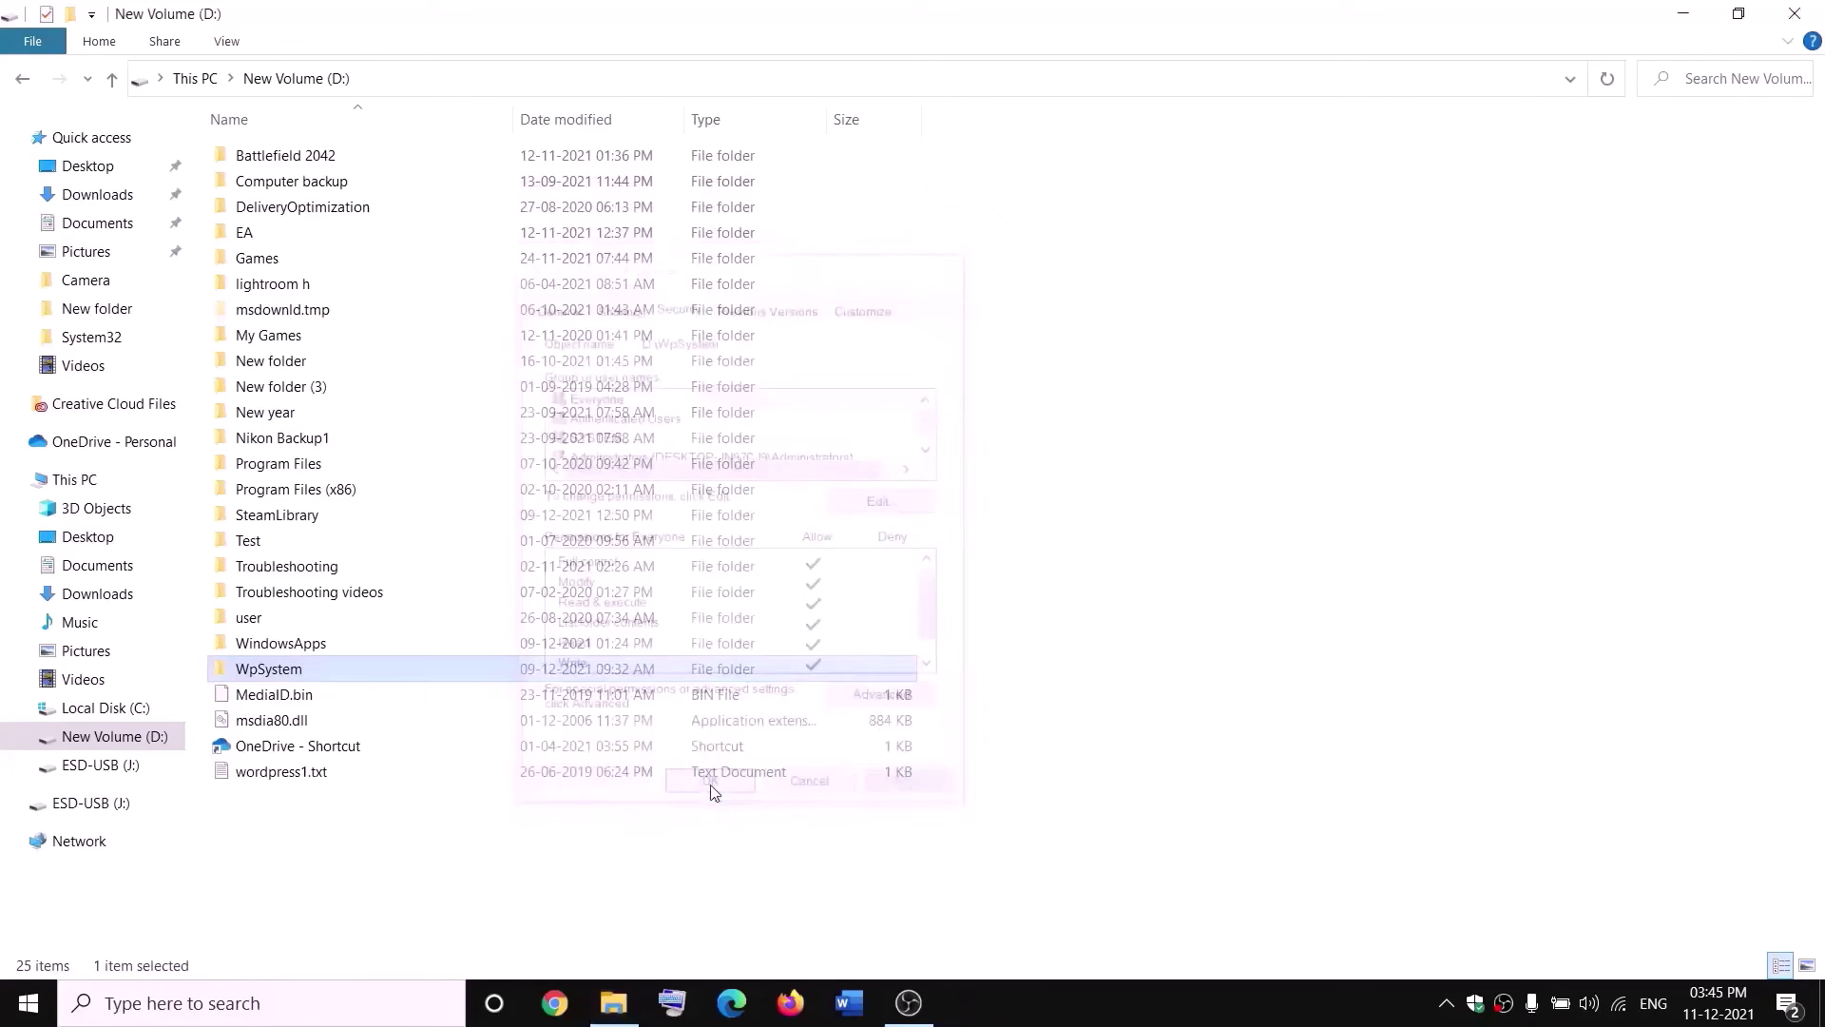
Reopen WpSystem's Properties and go to its advanced Security settings.
right_click(273, 674)
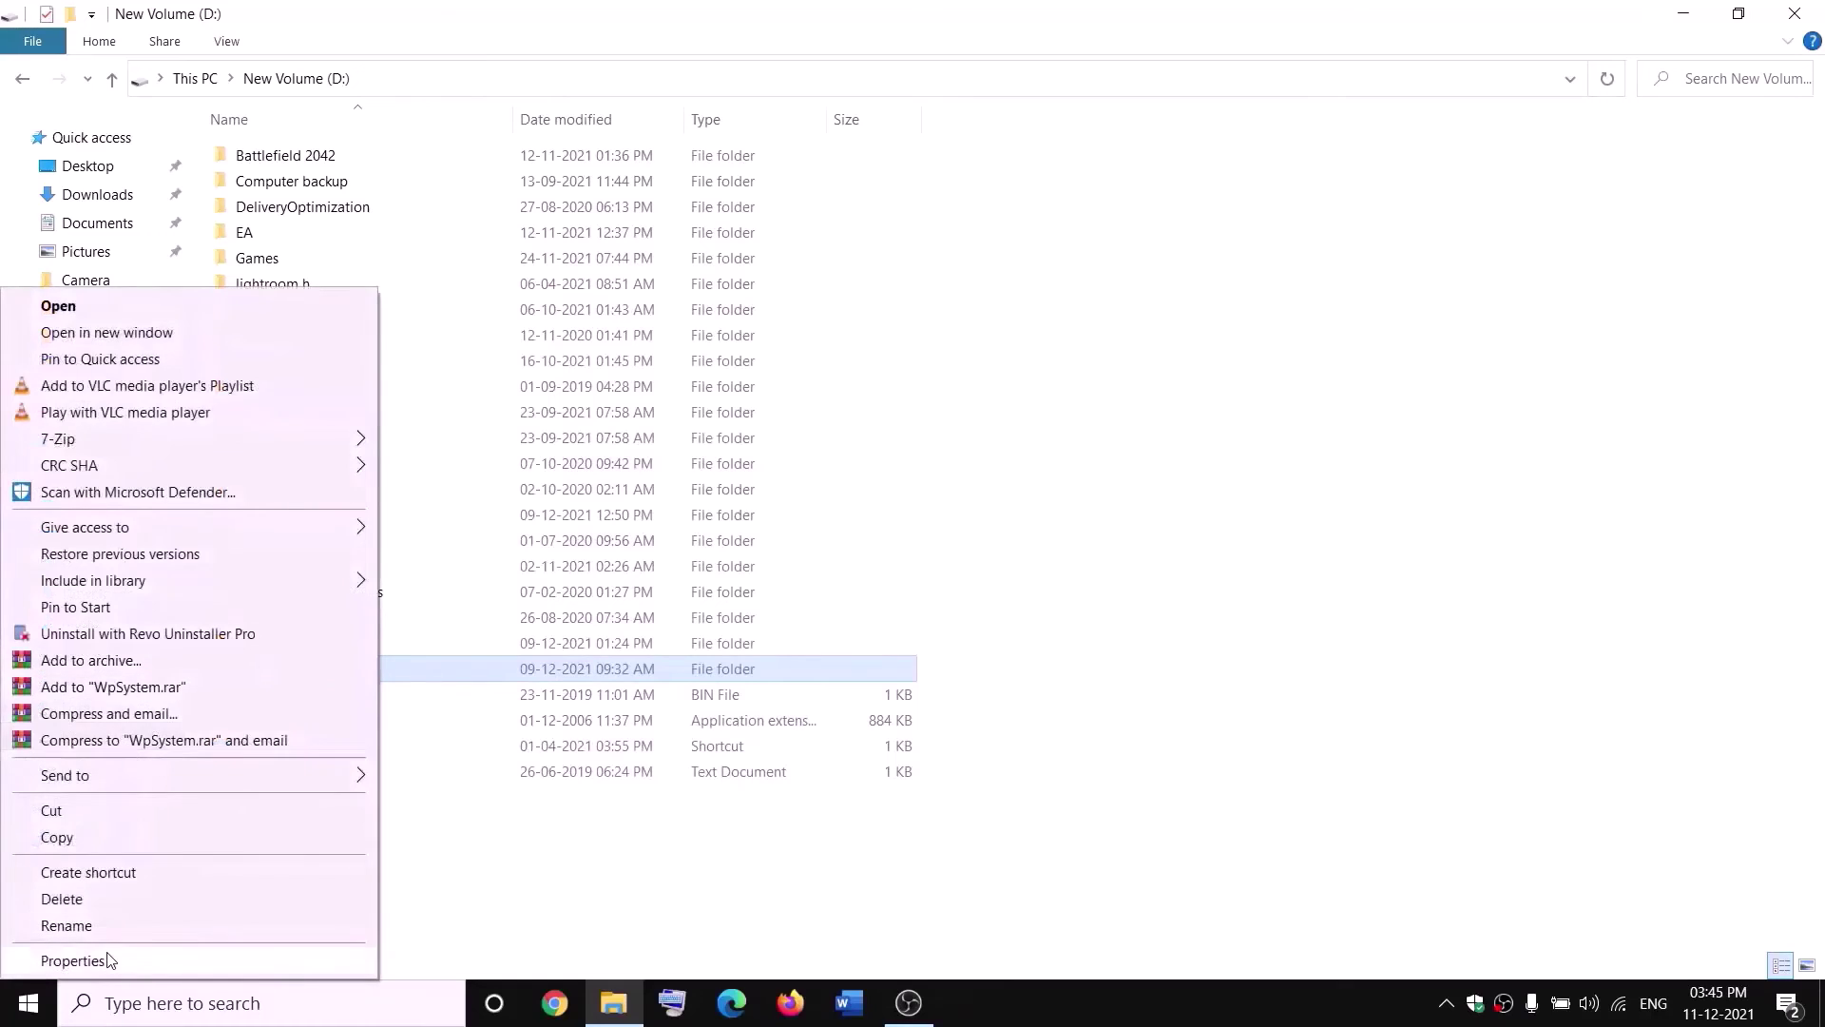
click(107, 960)
drag(489, 424, 598, 307)
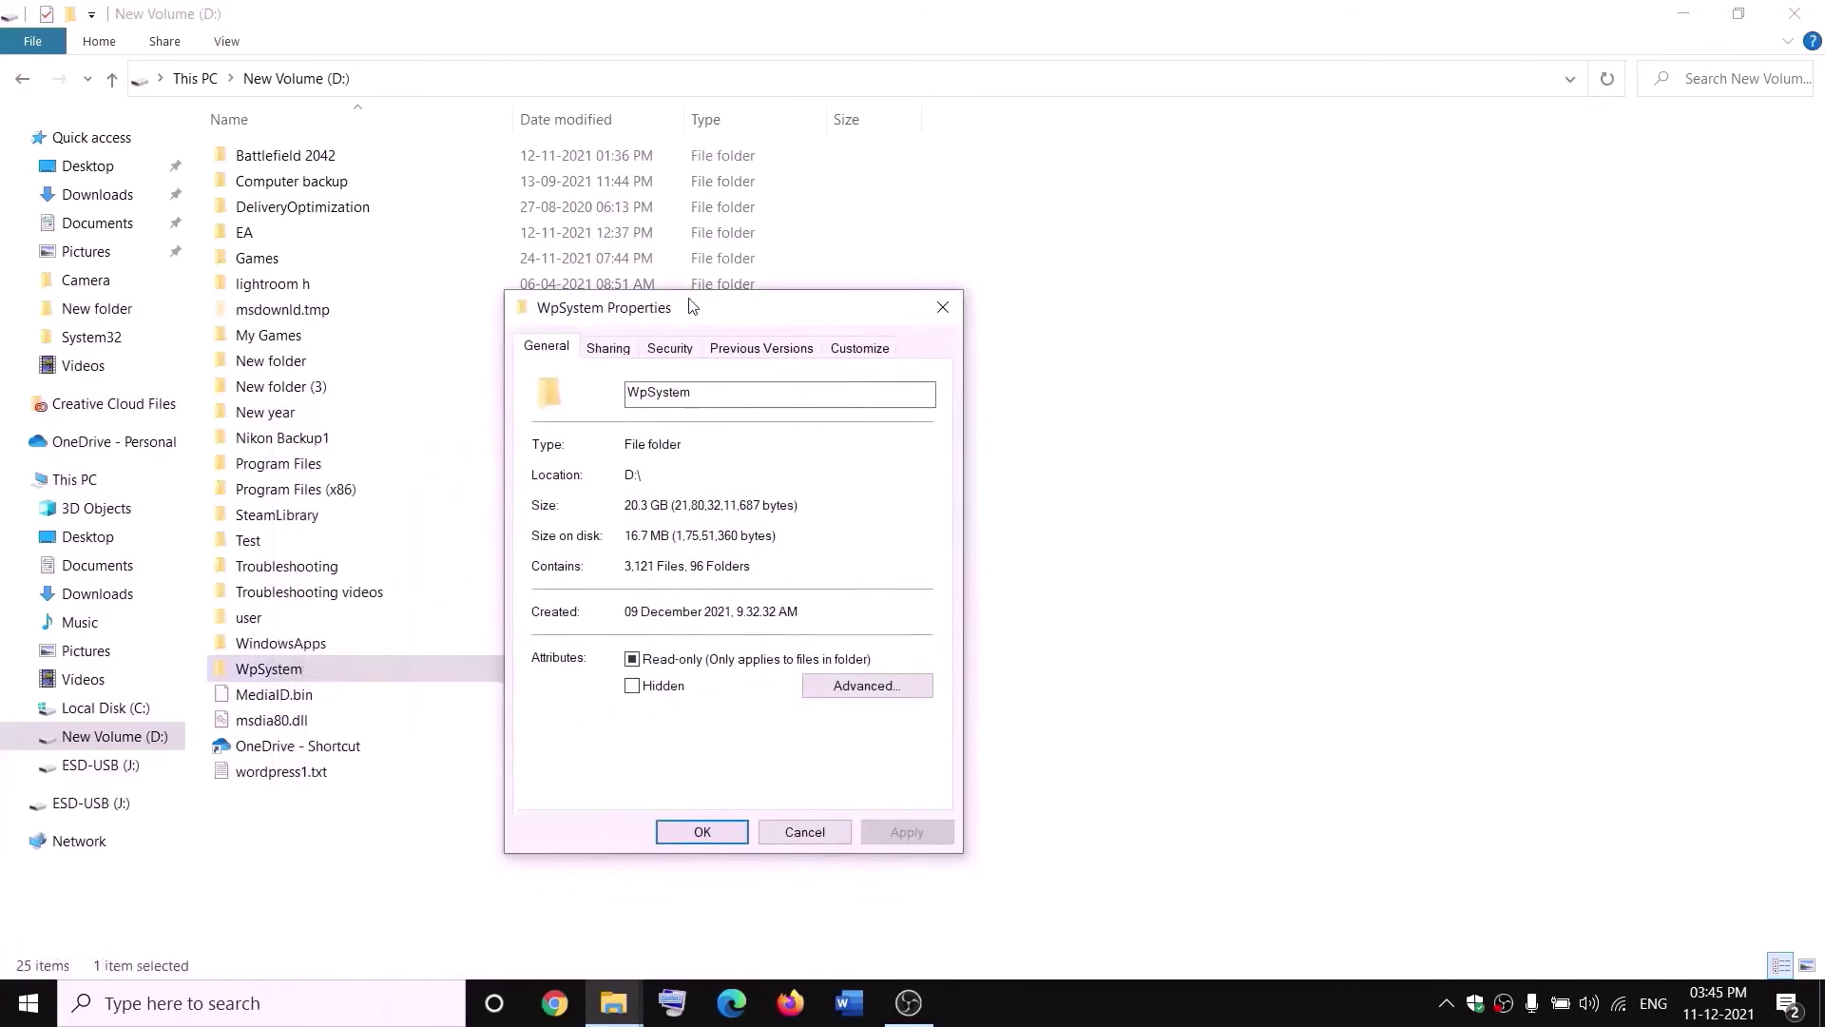
click(671, 347)
click(889, 747)
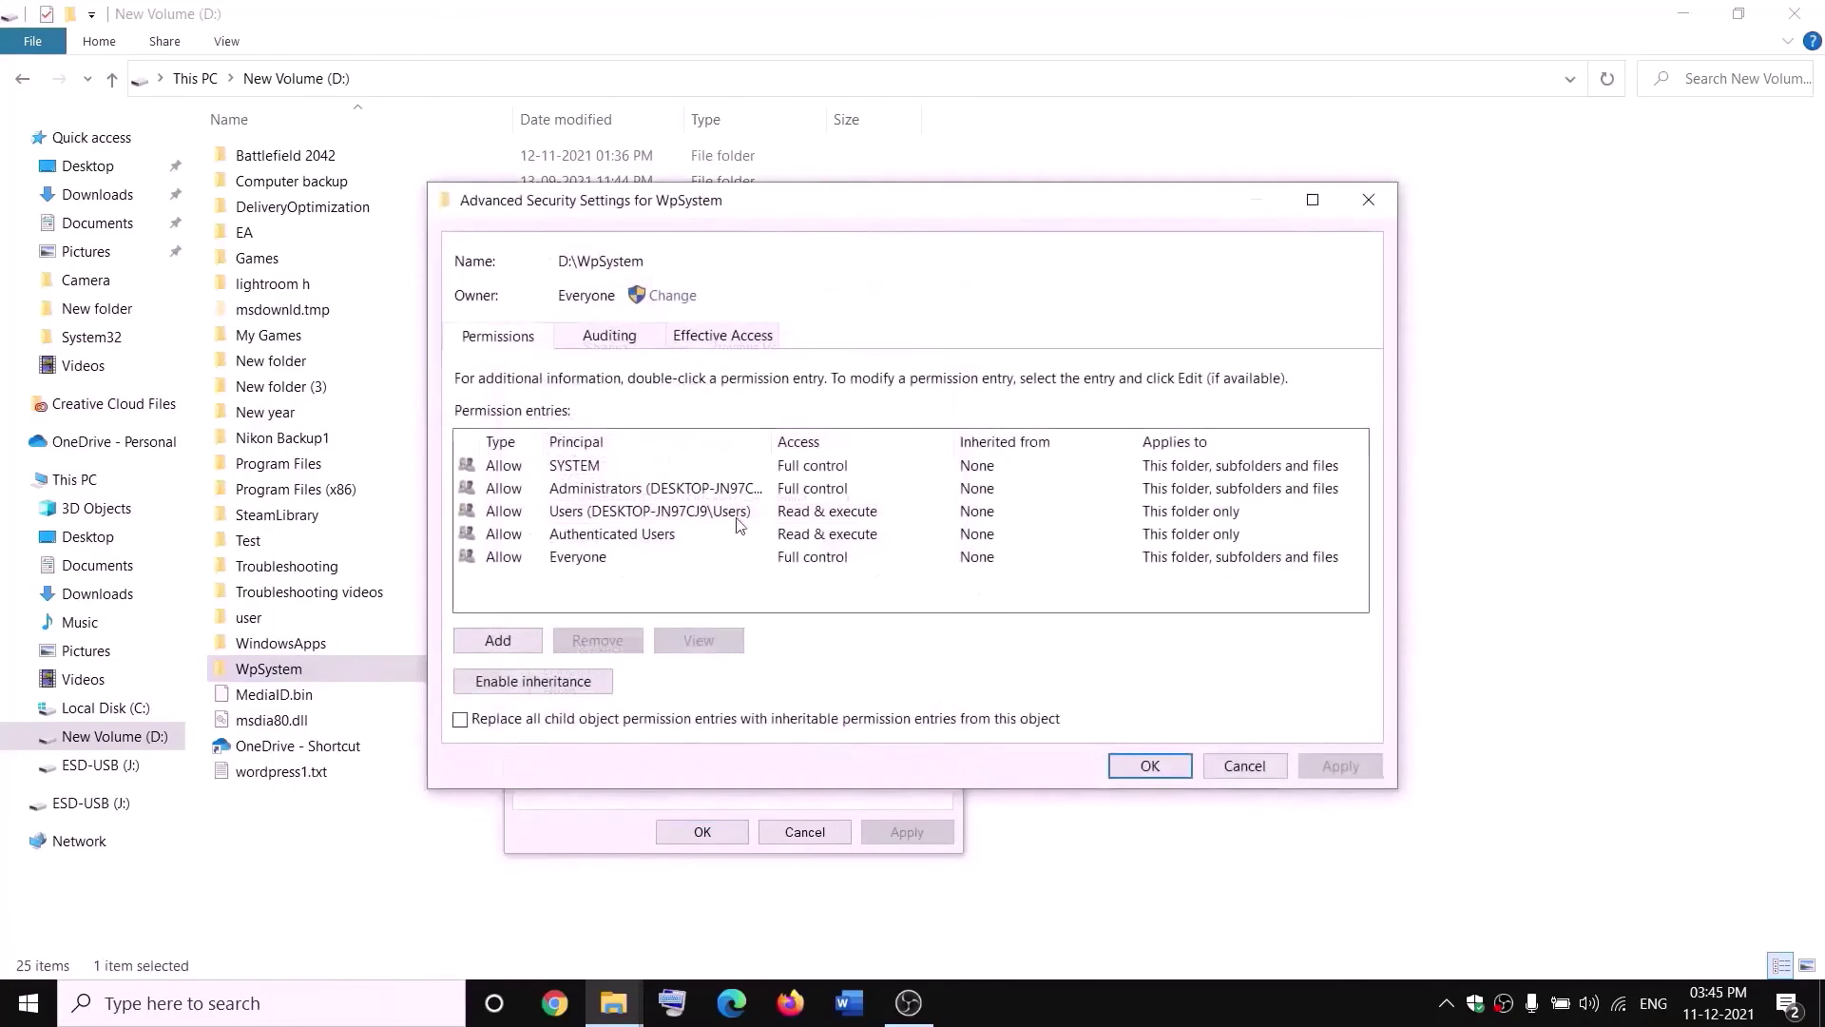
Add an Allow entry giving Everyone Full control, apply it and close the dialogs.
click(495, 651)
click(494, 220)
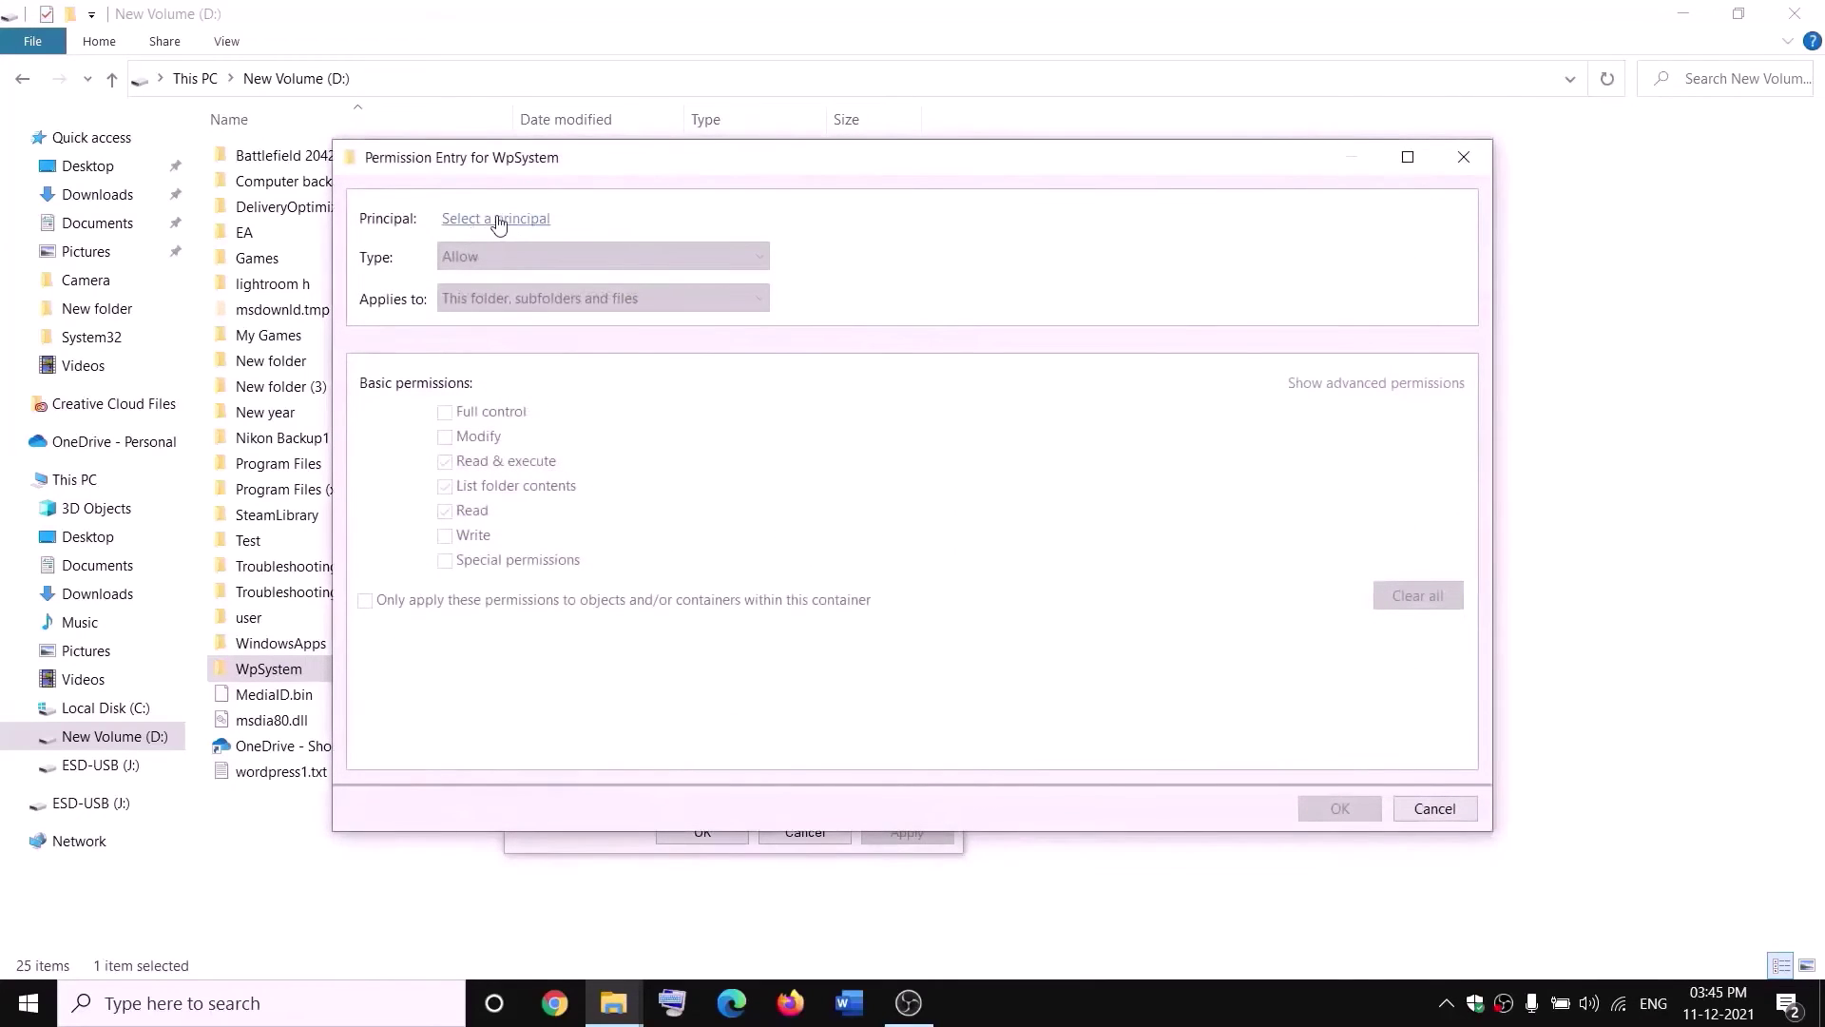
text(everyone)
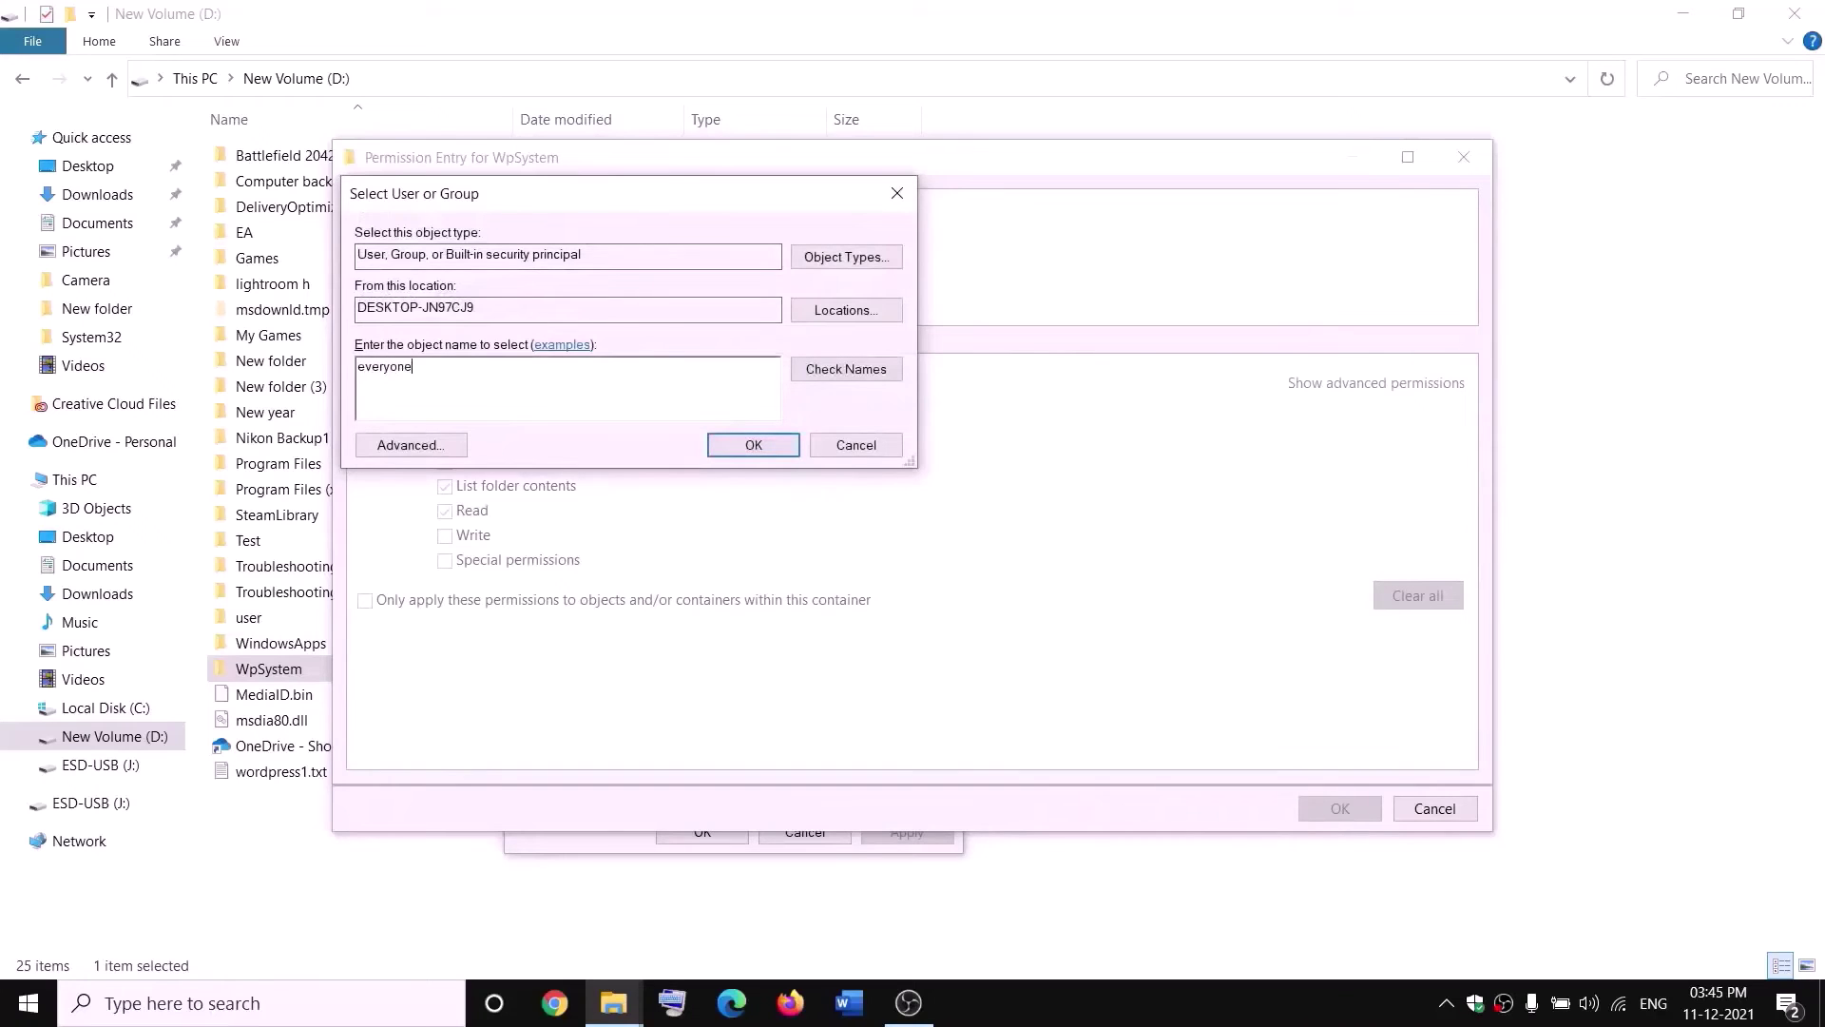
click(807, 372)
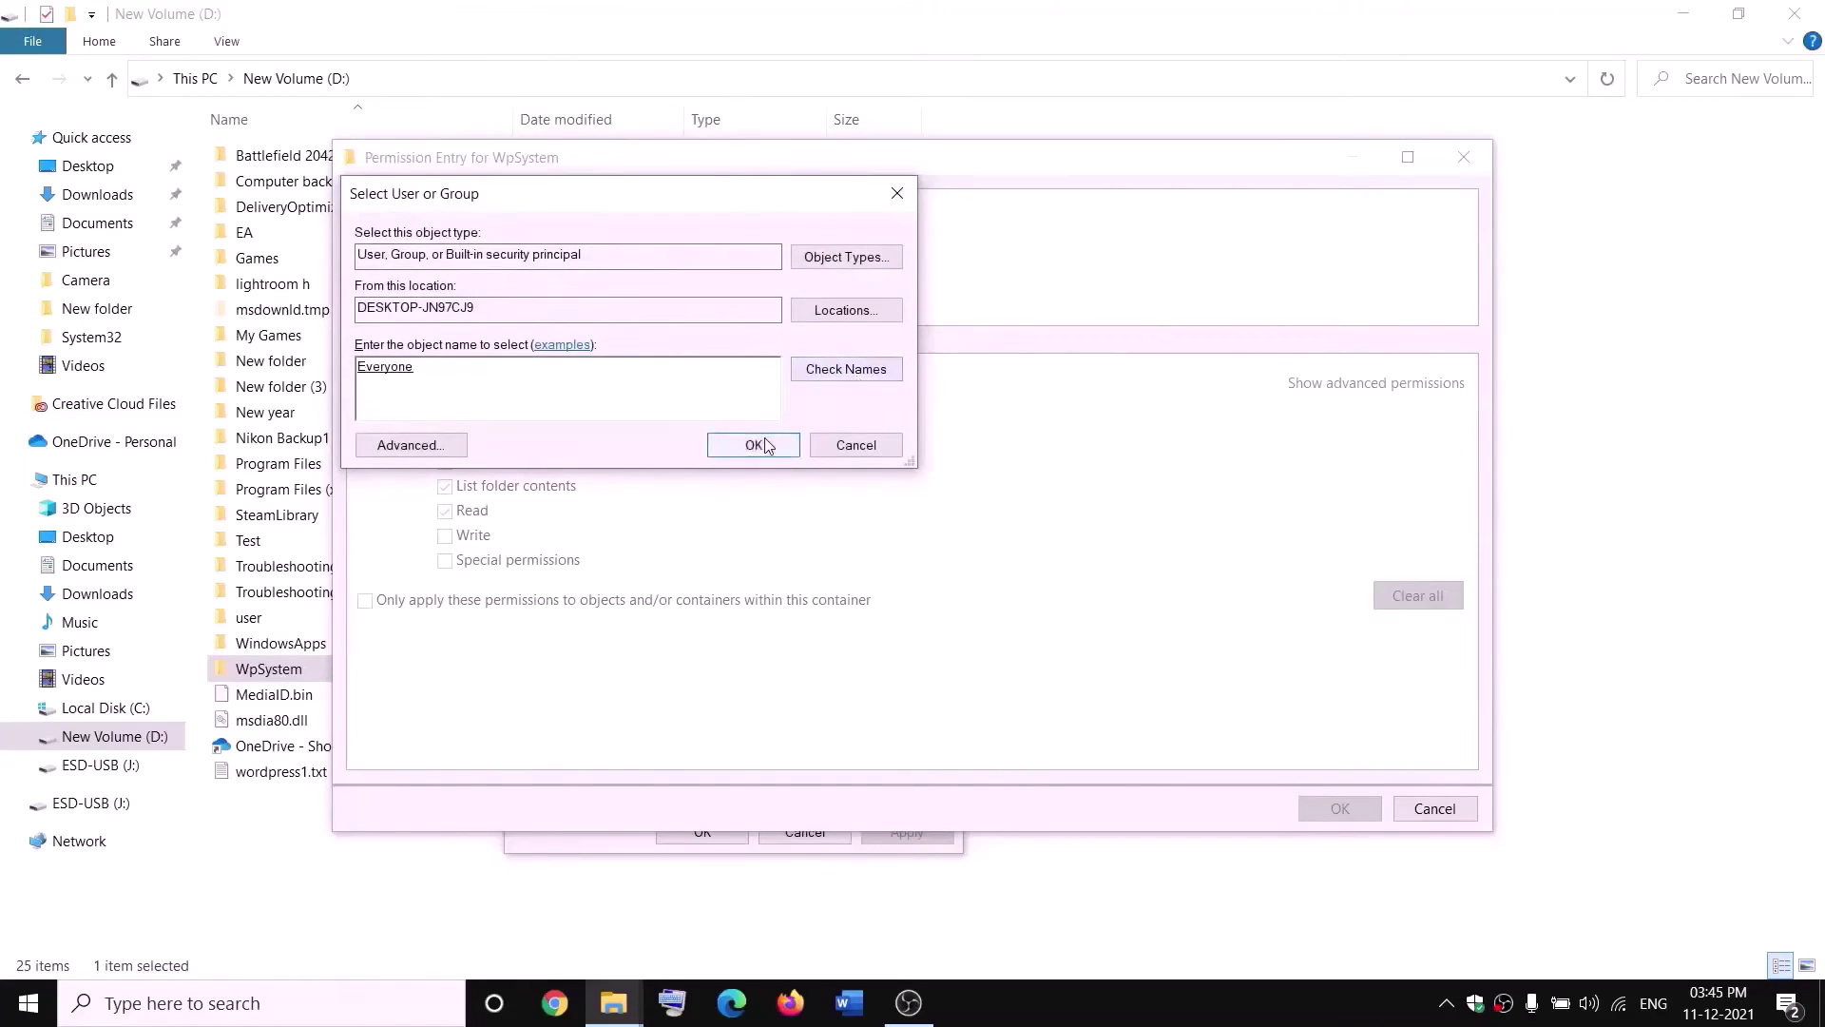
click(755, 445)
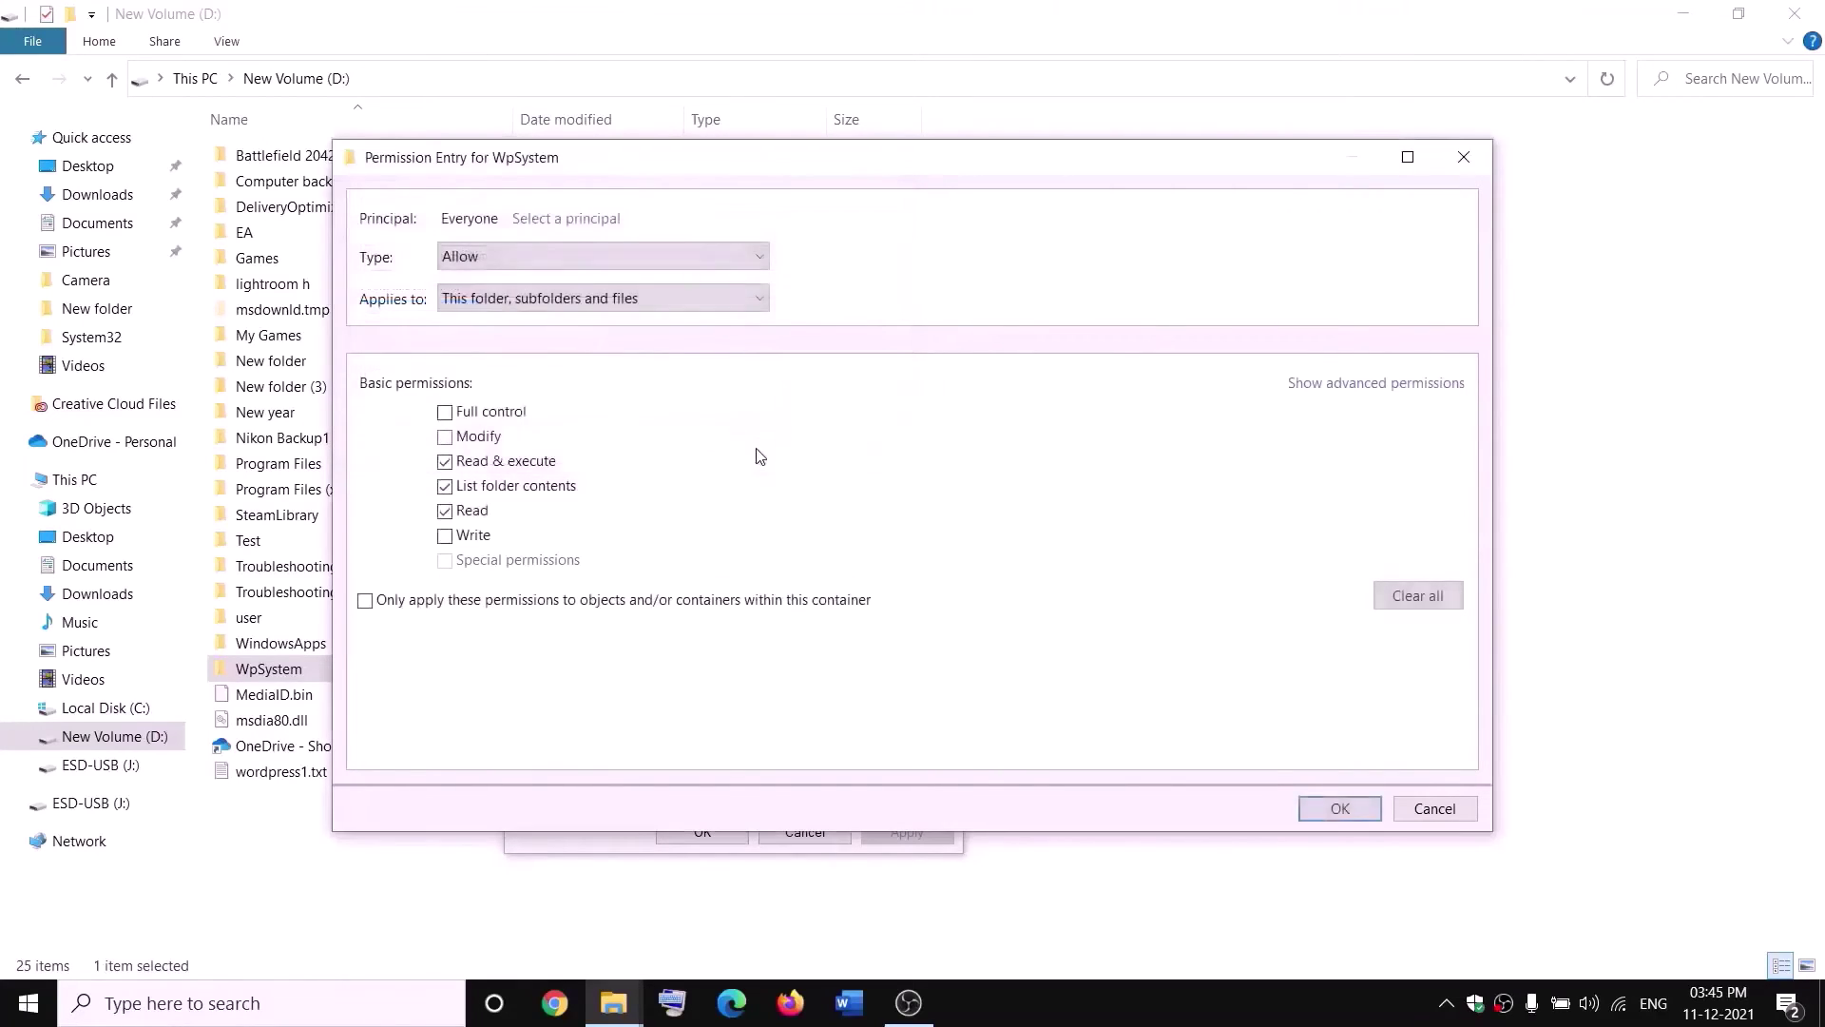
click(445, 415)
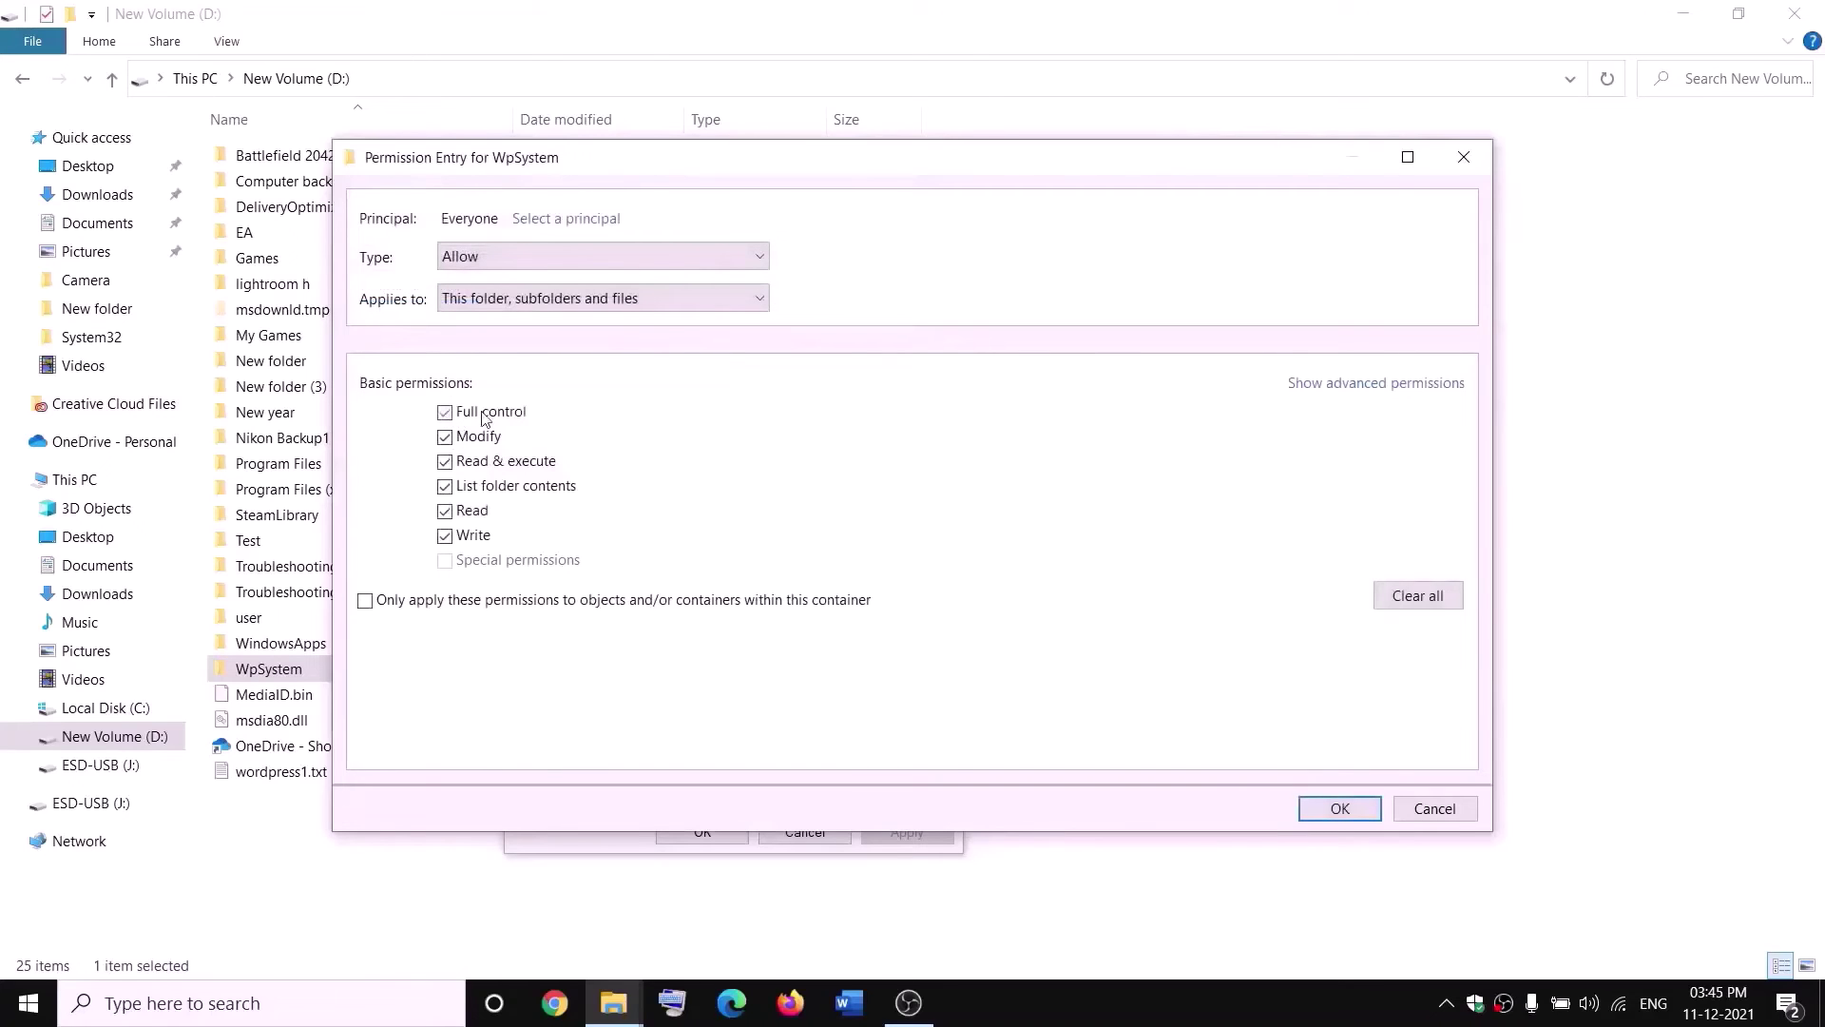
click(1340, 809)
click(1338, 767)
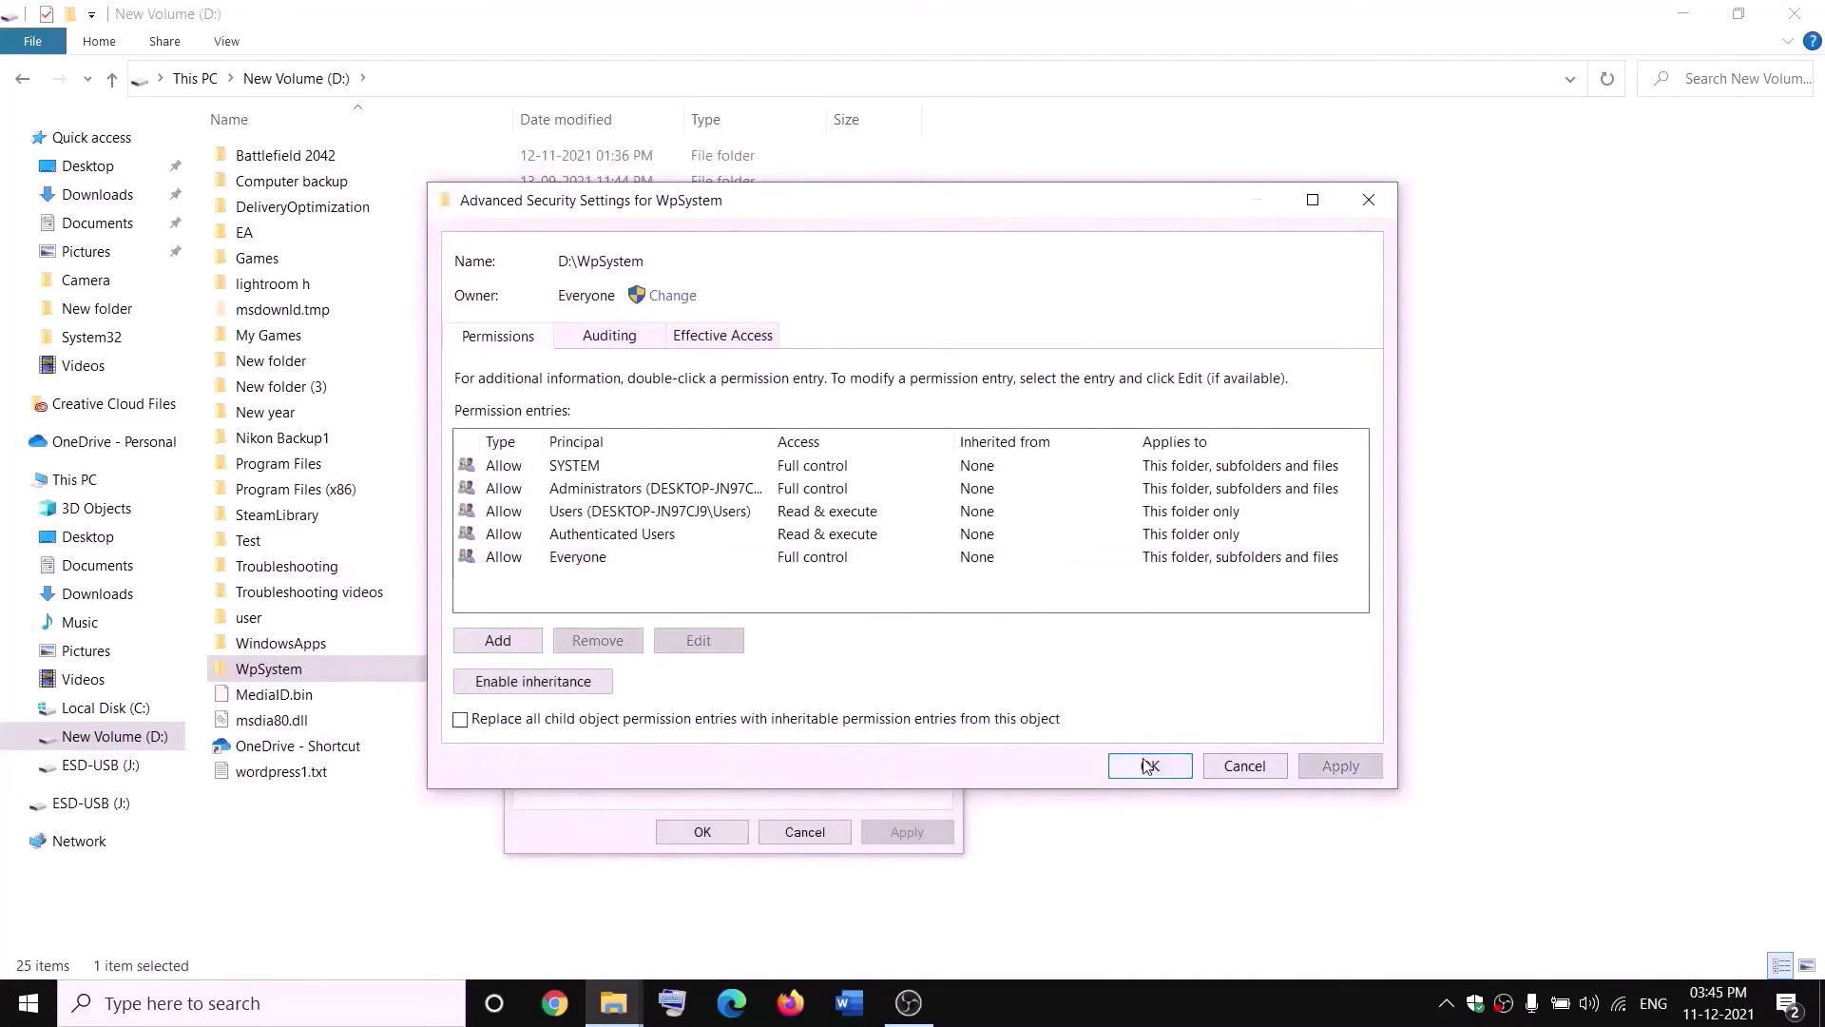
click(1145, 764)
click(725, 834)
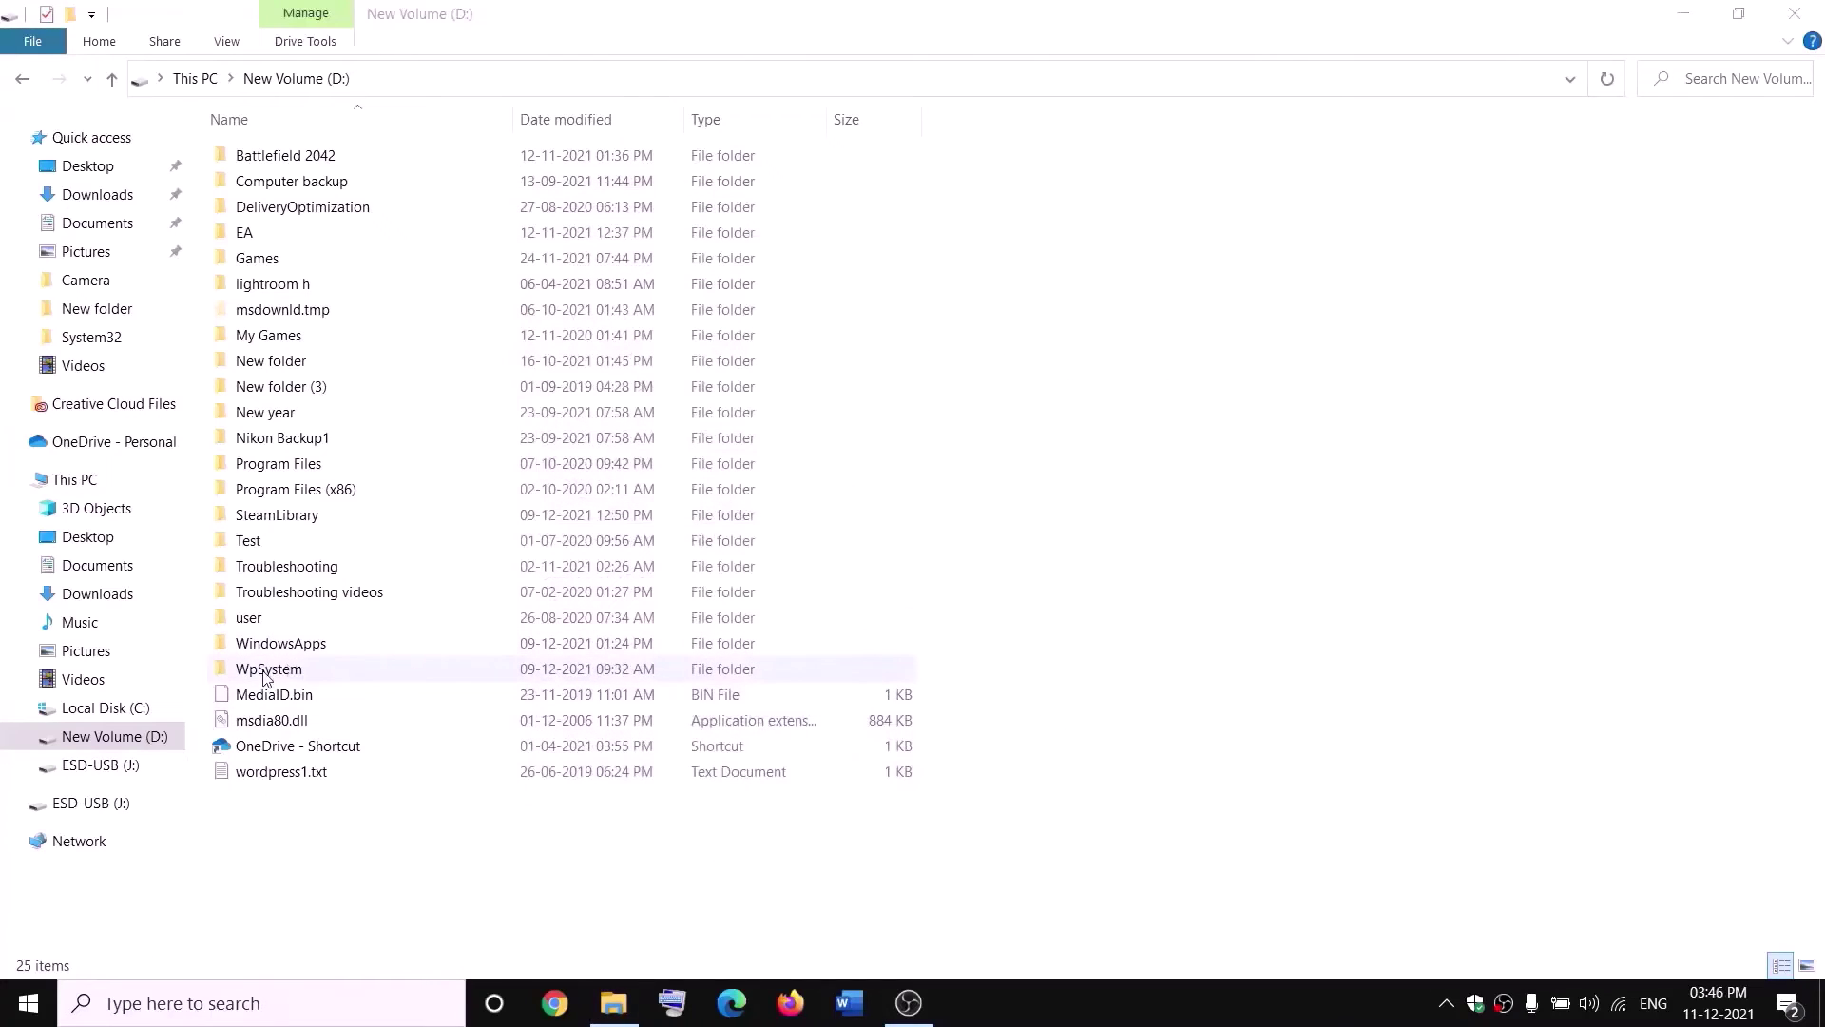
Rename the WpSystem folder to WpSystem.old by appending '.old'.
right_click(266, 678)
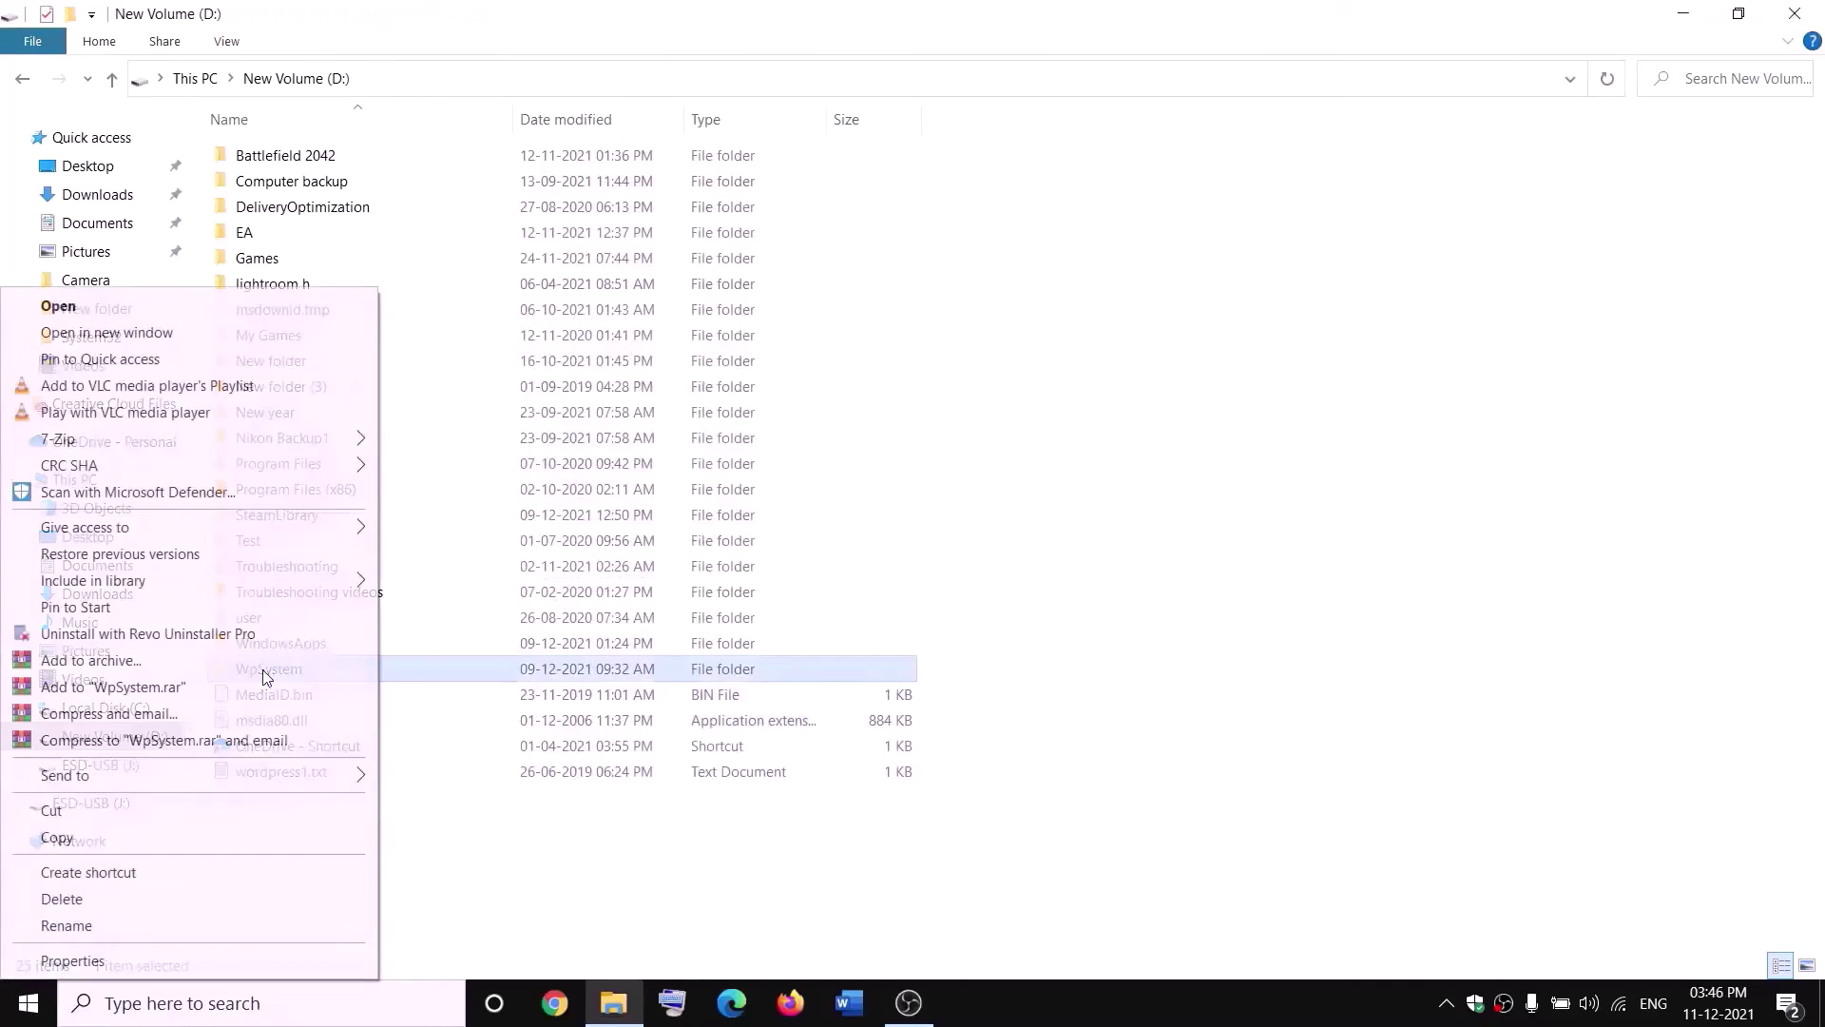
click(67, 926)
key(End)
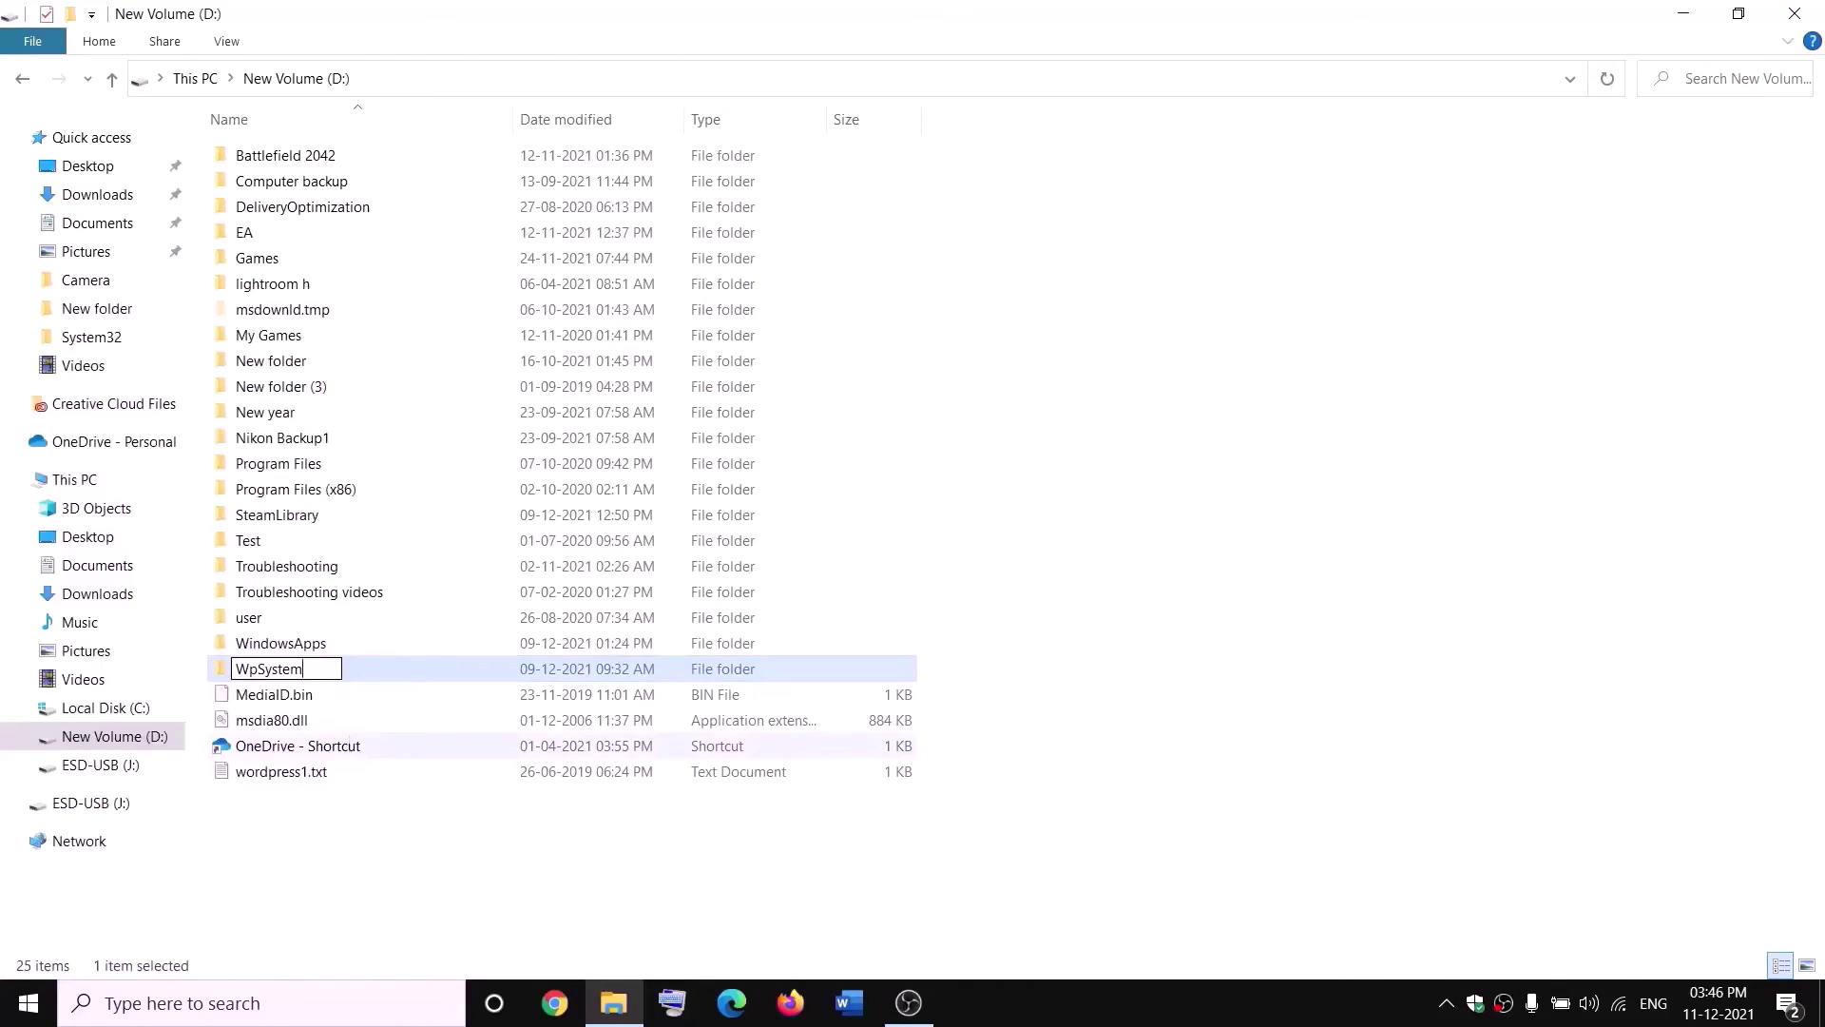
text(.old)
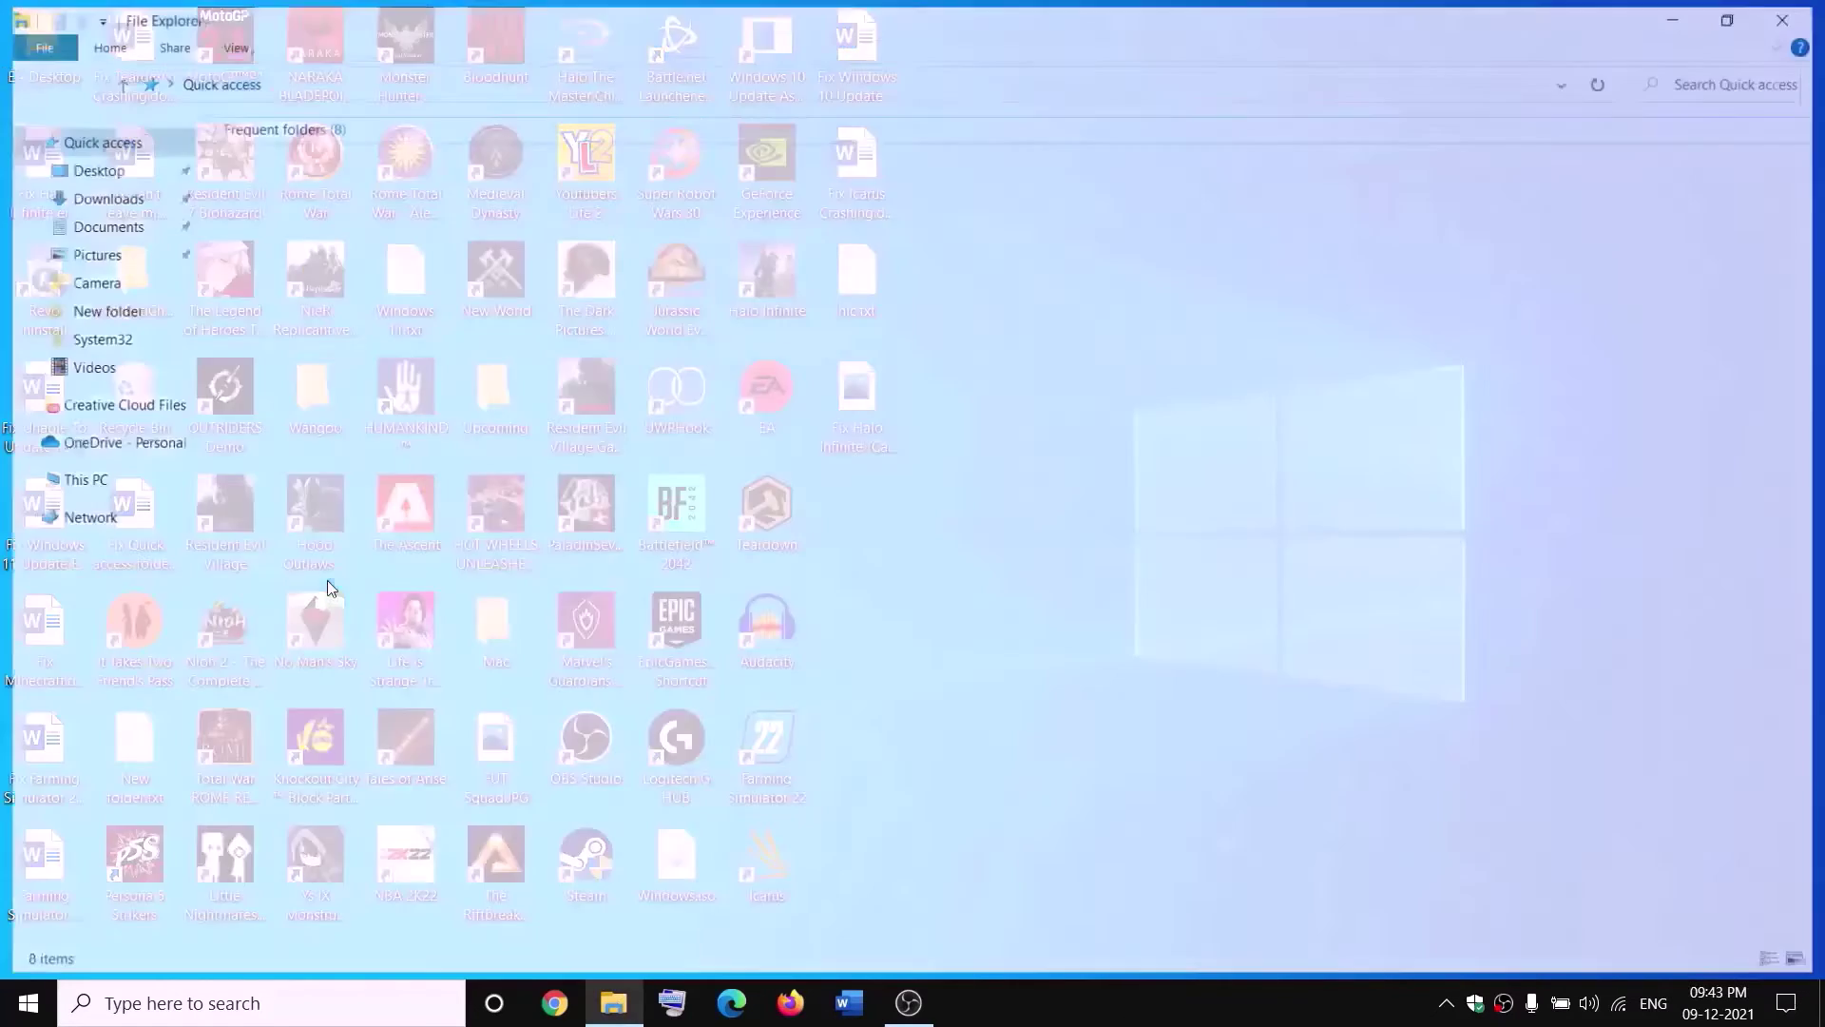
Open the advanced security settings of the WindowsApps folder on New Volume (D:).
click(162, 479)
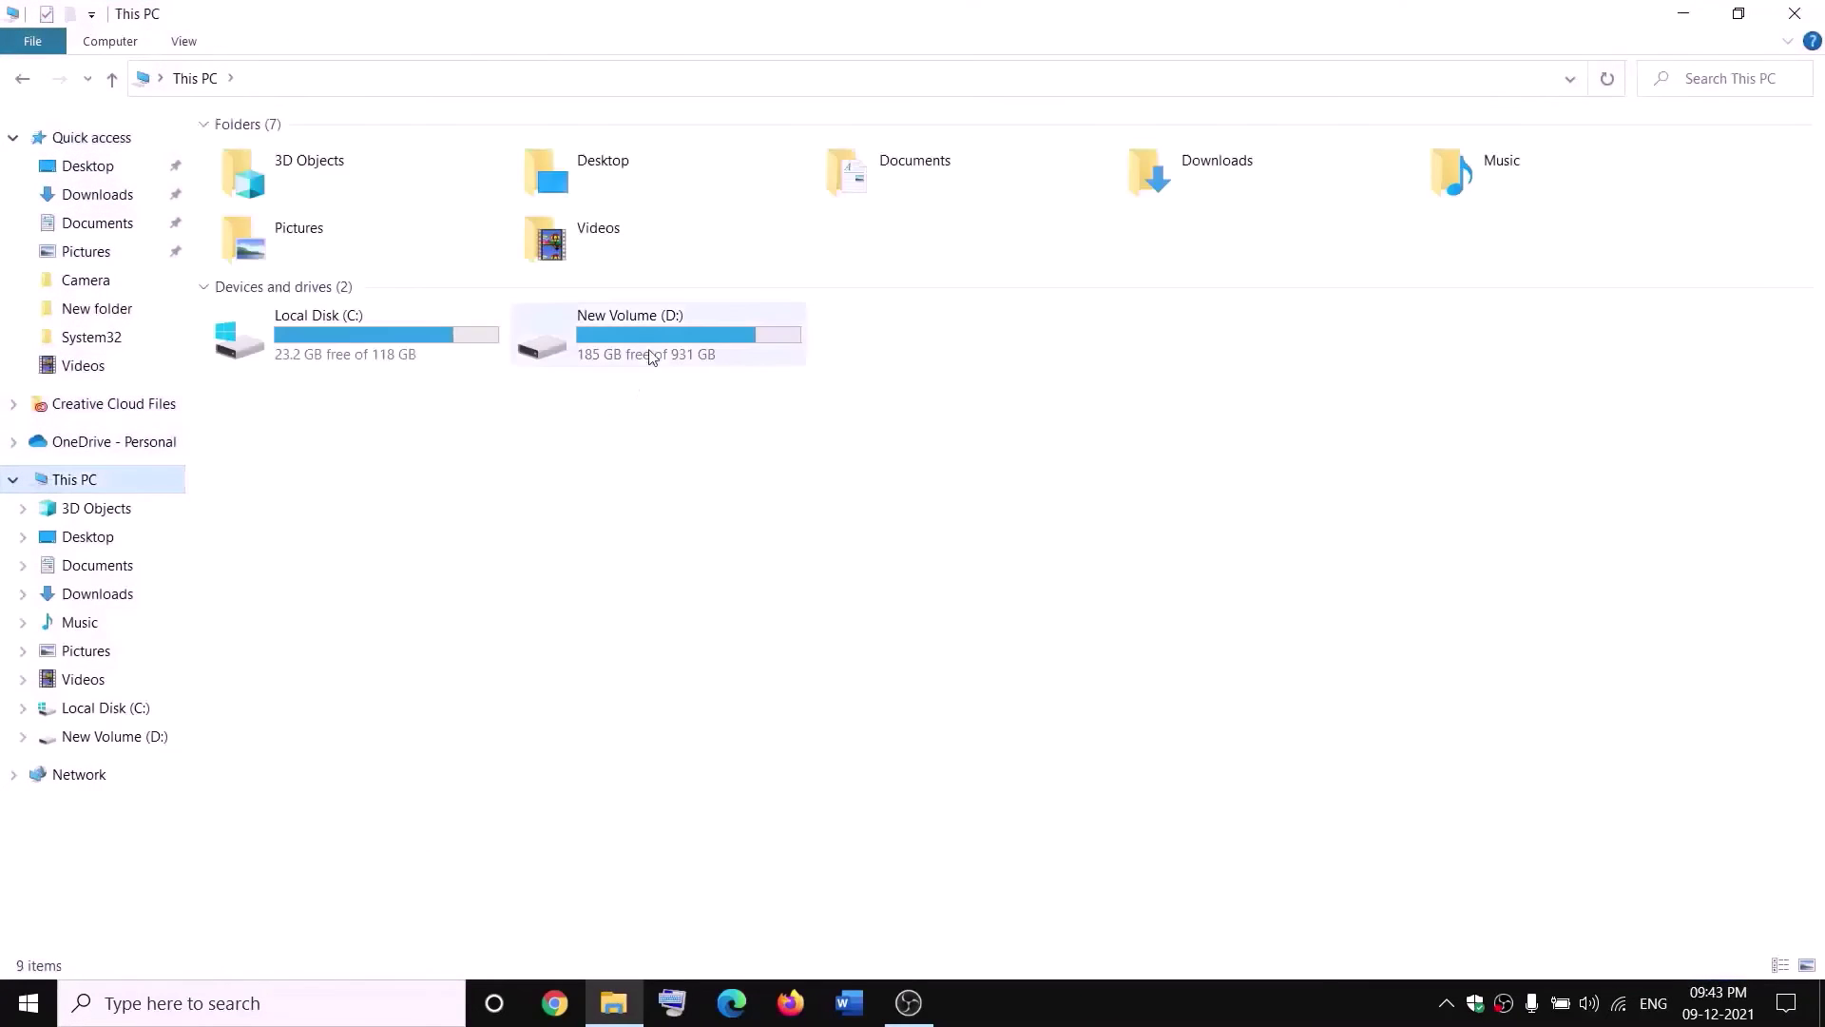
double_click(653, 341)
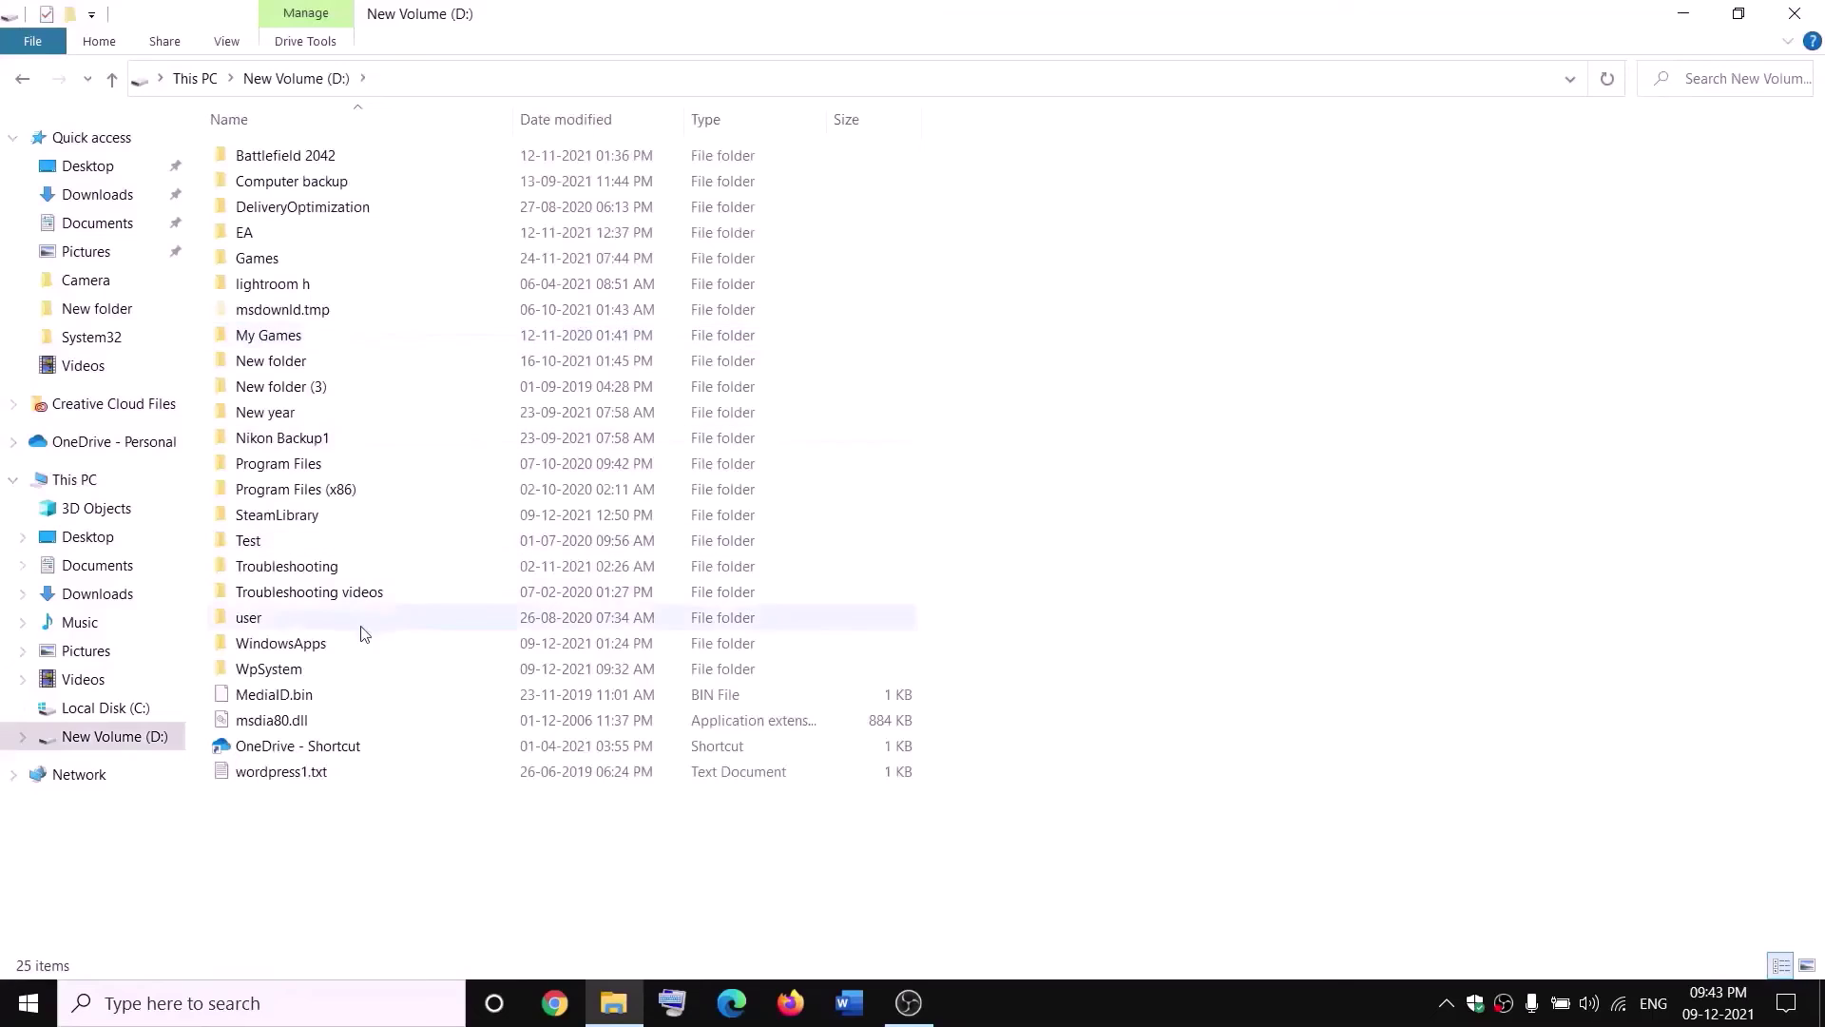
click(324, 643)
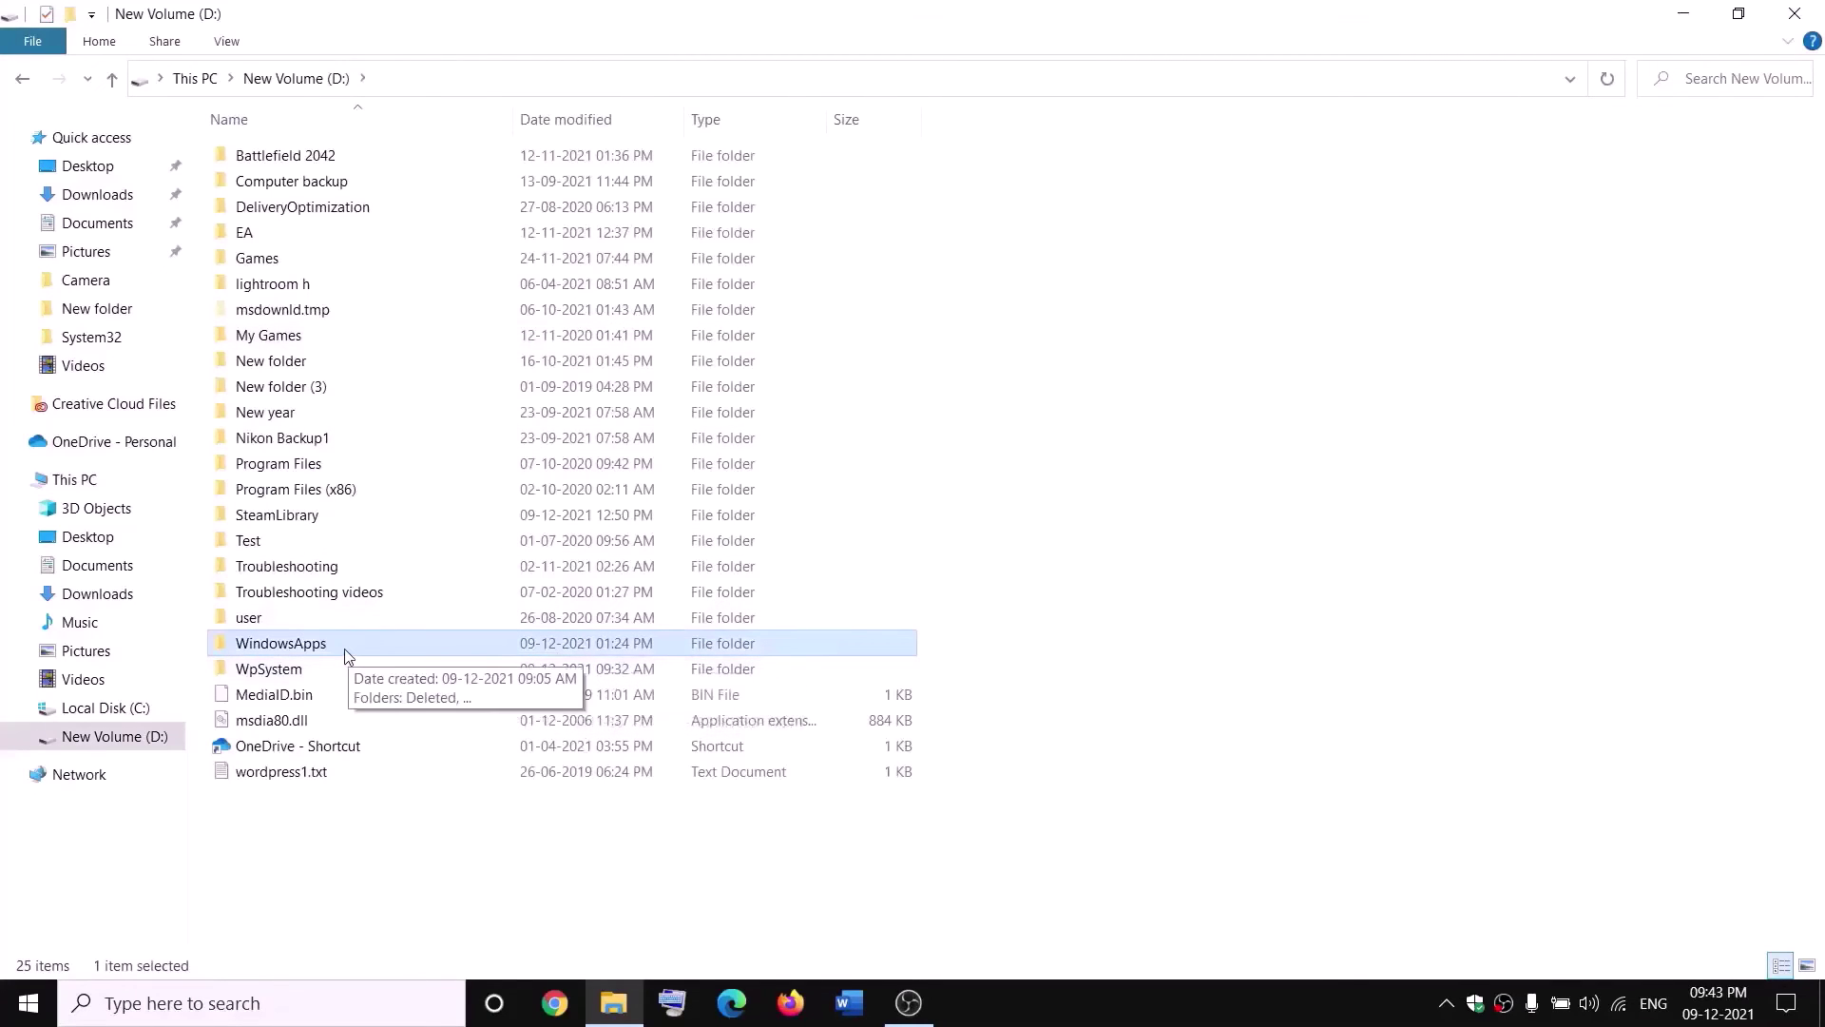
right_click(345, 652)
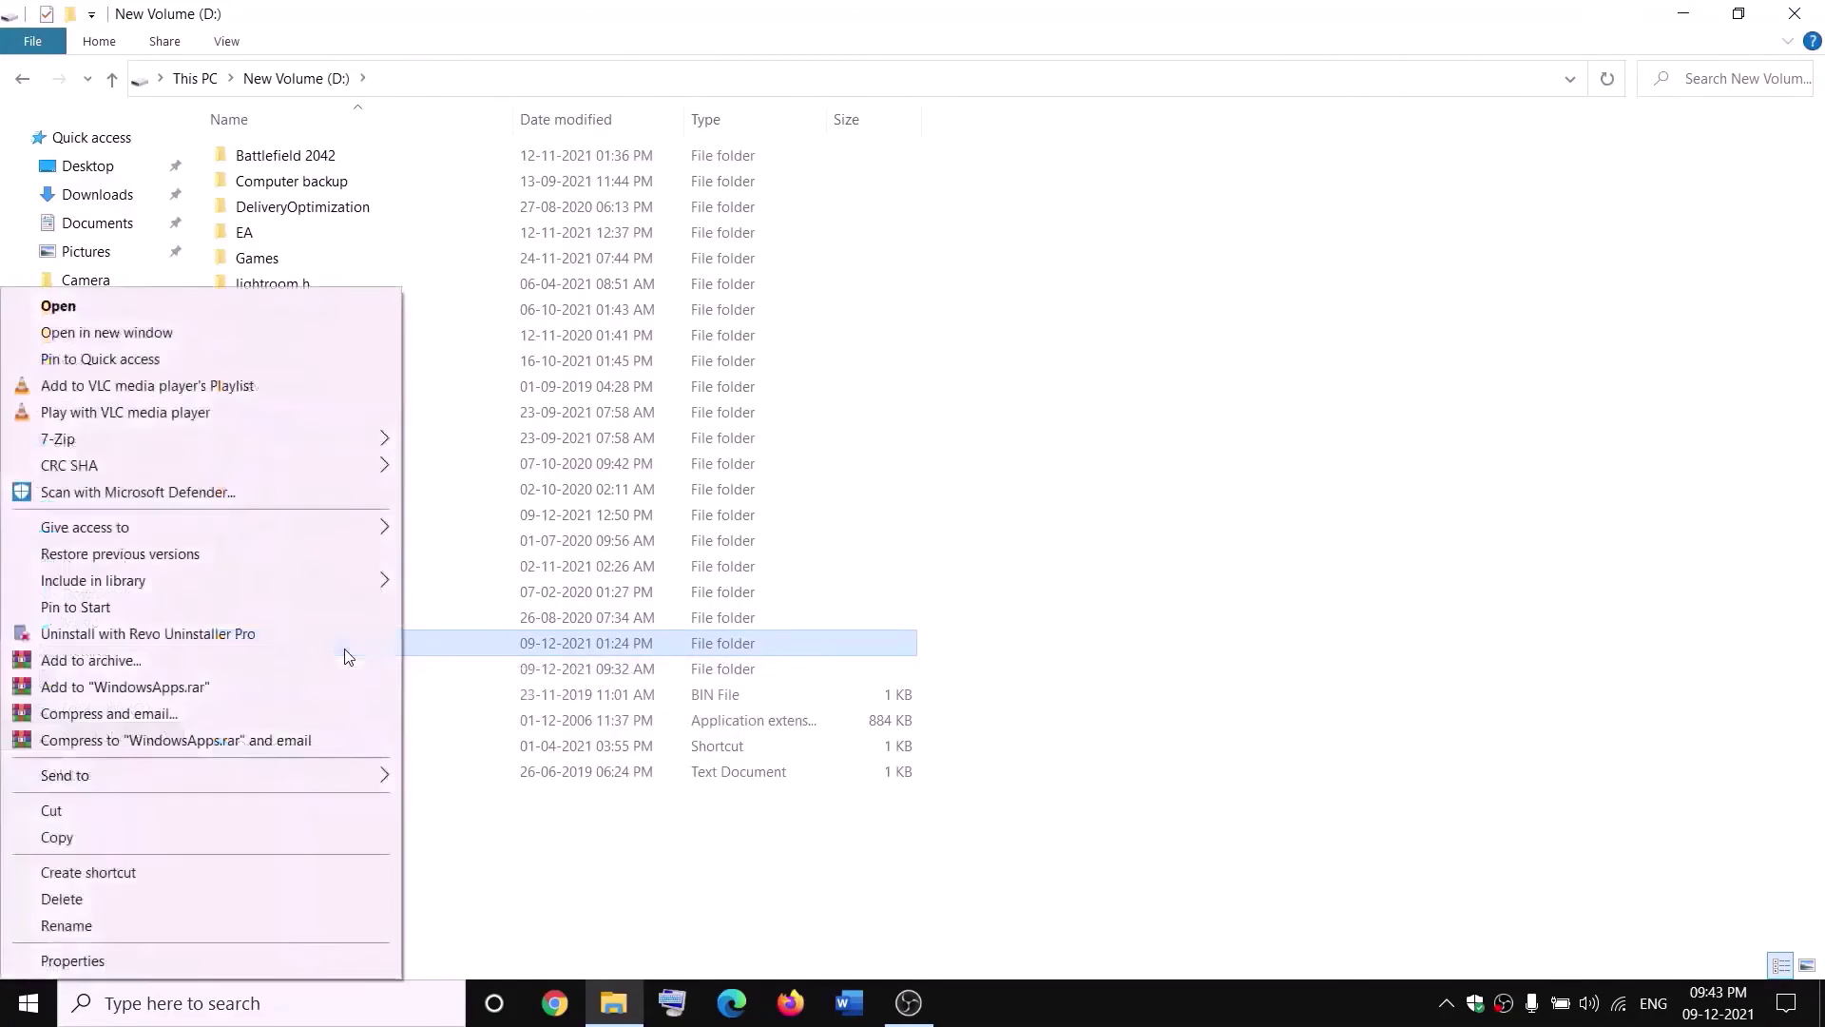
click(72, 961)
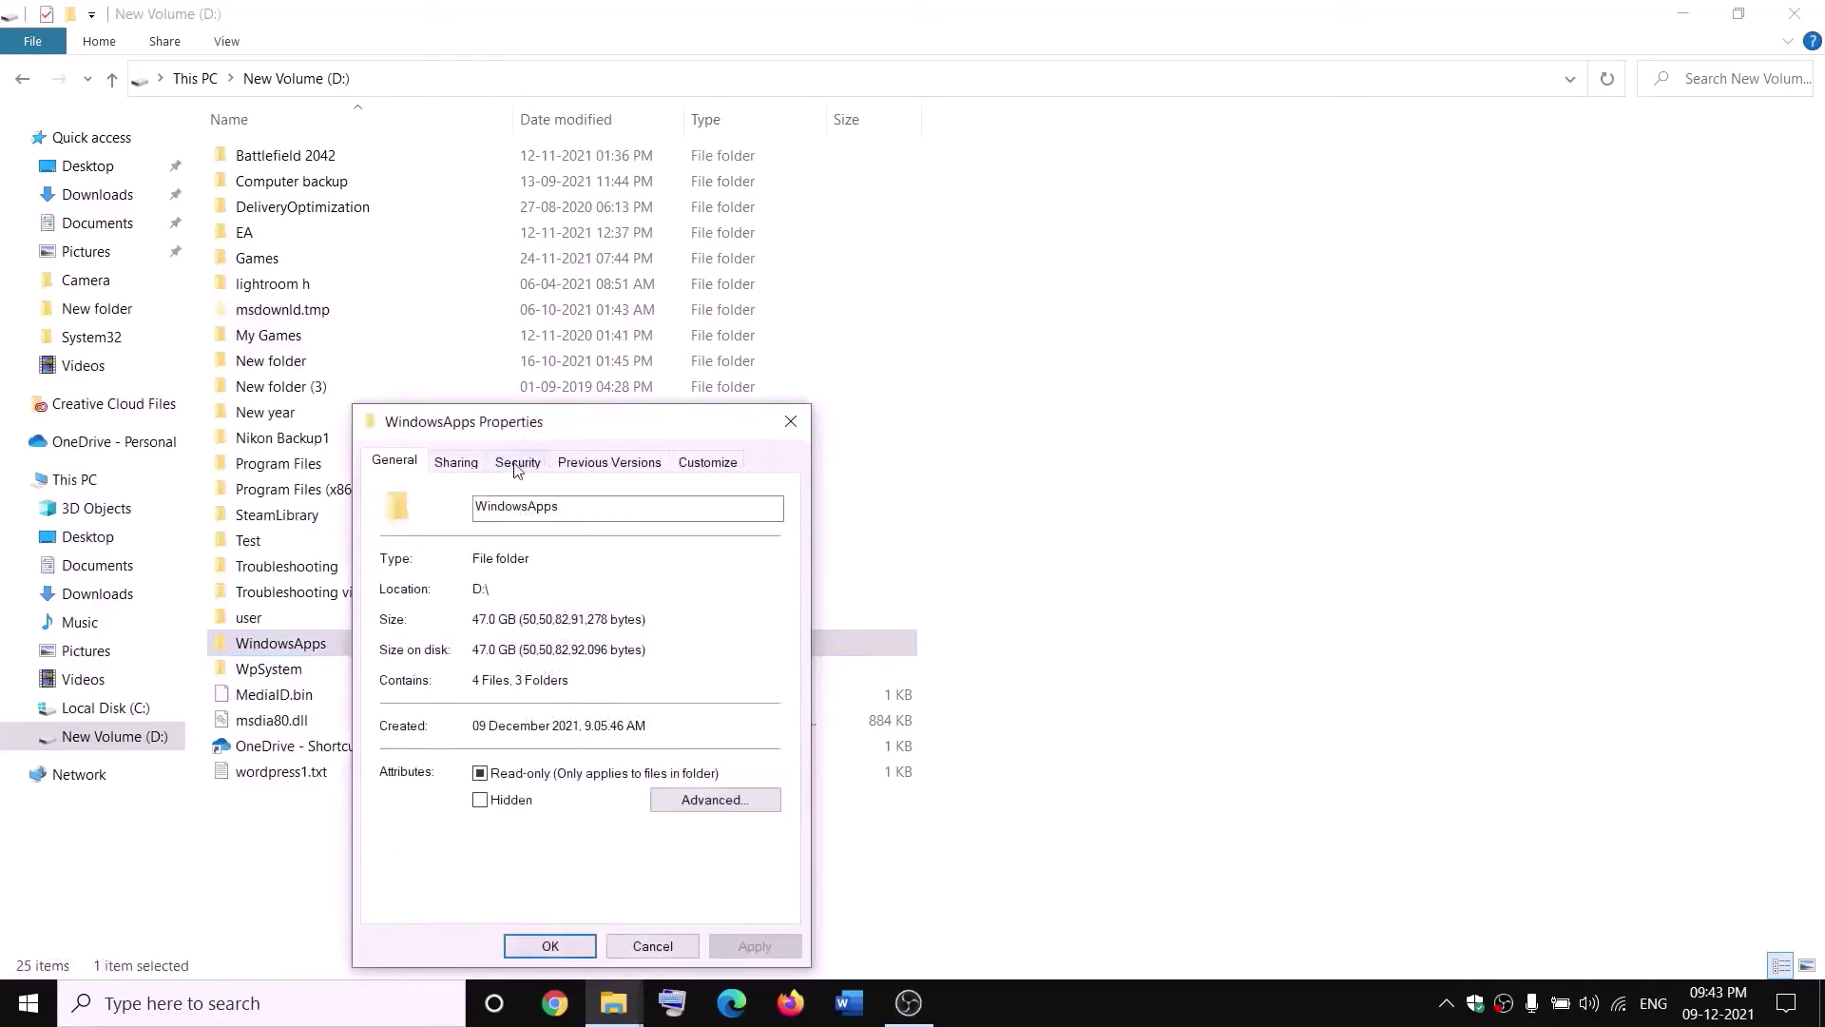
click(518, 465)
click(726, 856)
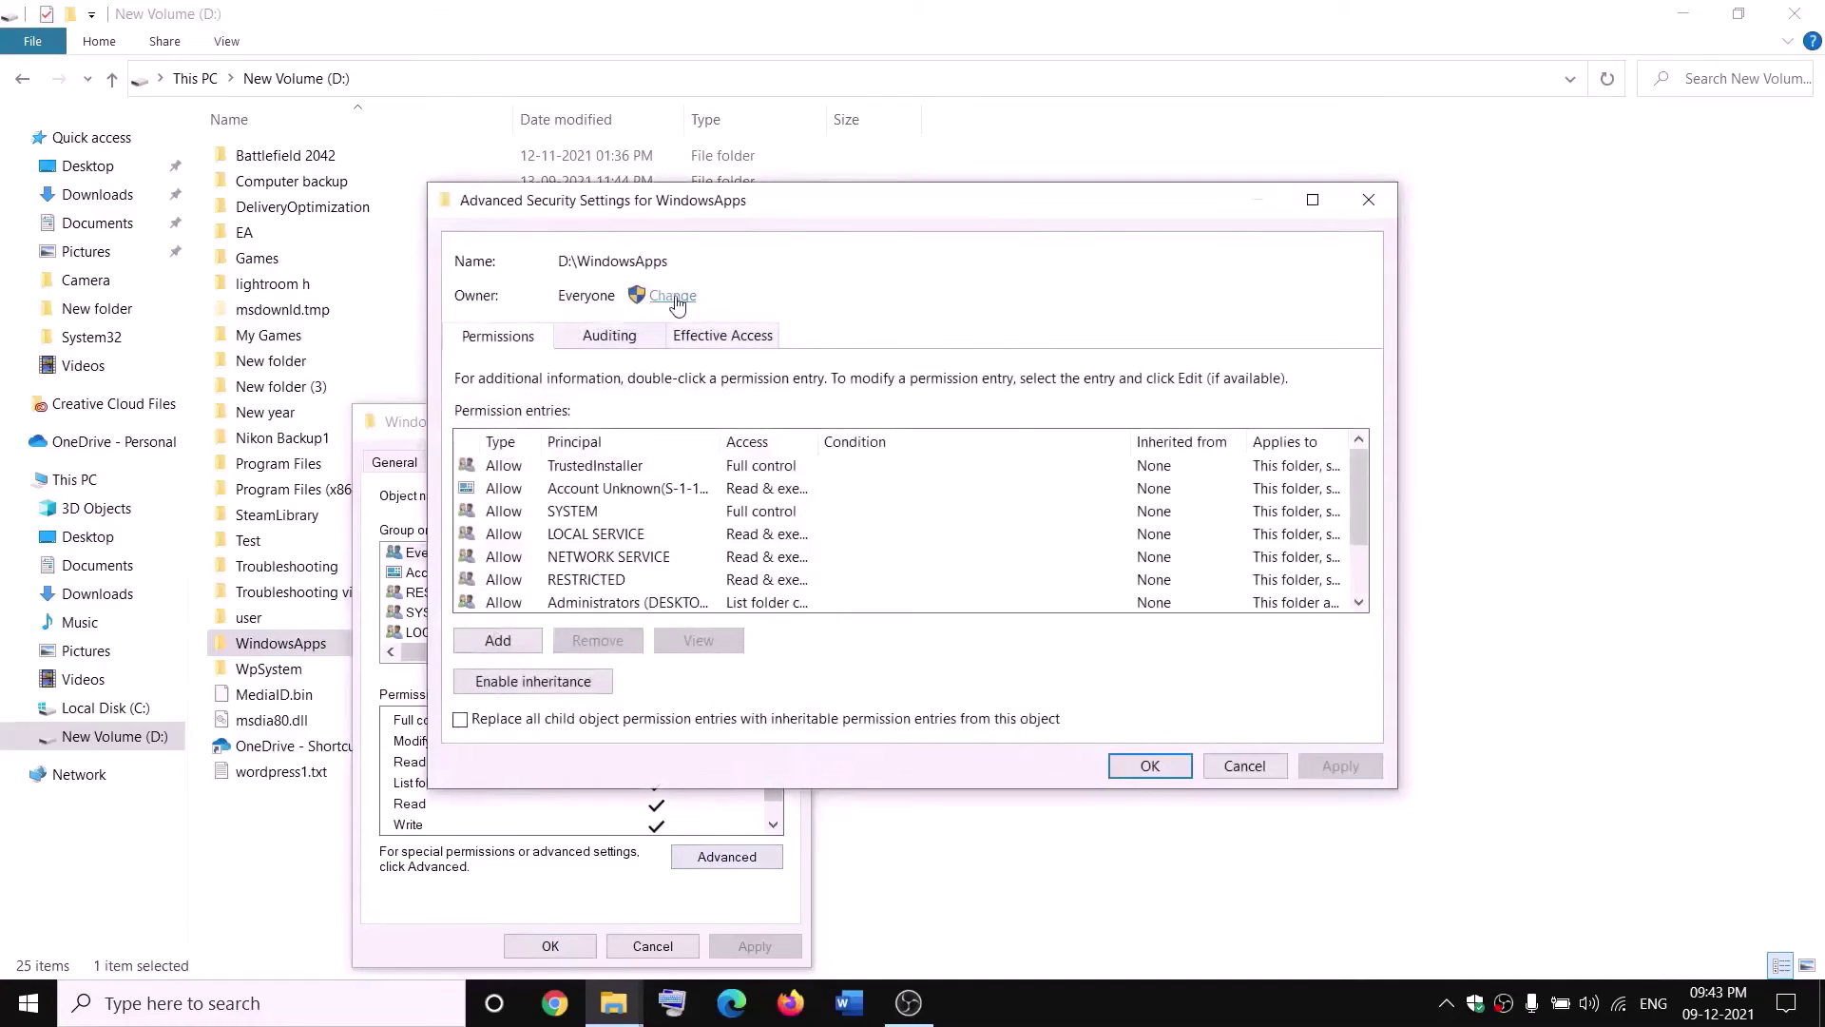
Make Everyone the owner of WindowsApps and apply the change.
click(674, 299)
text(everyone)
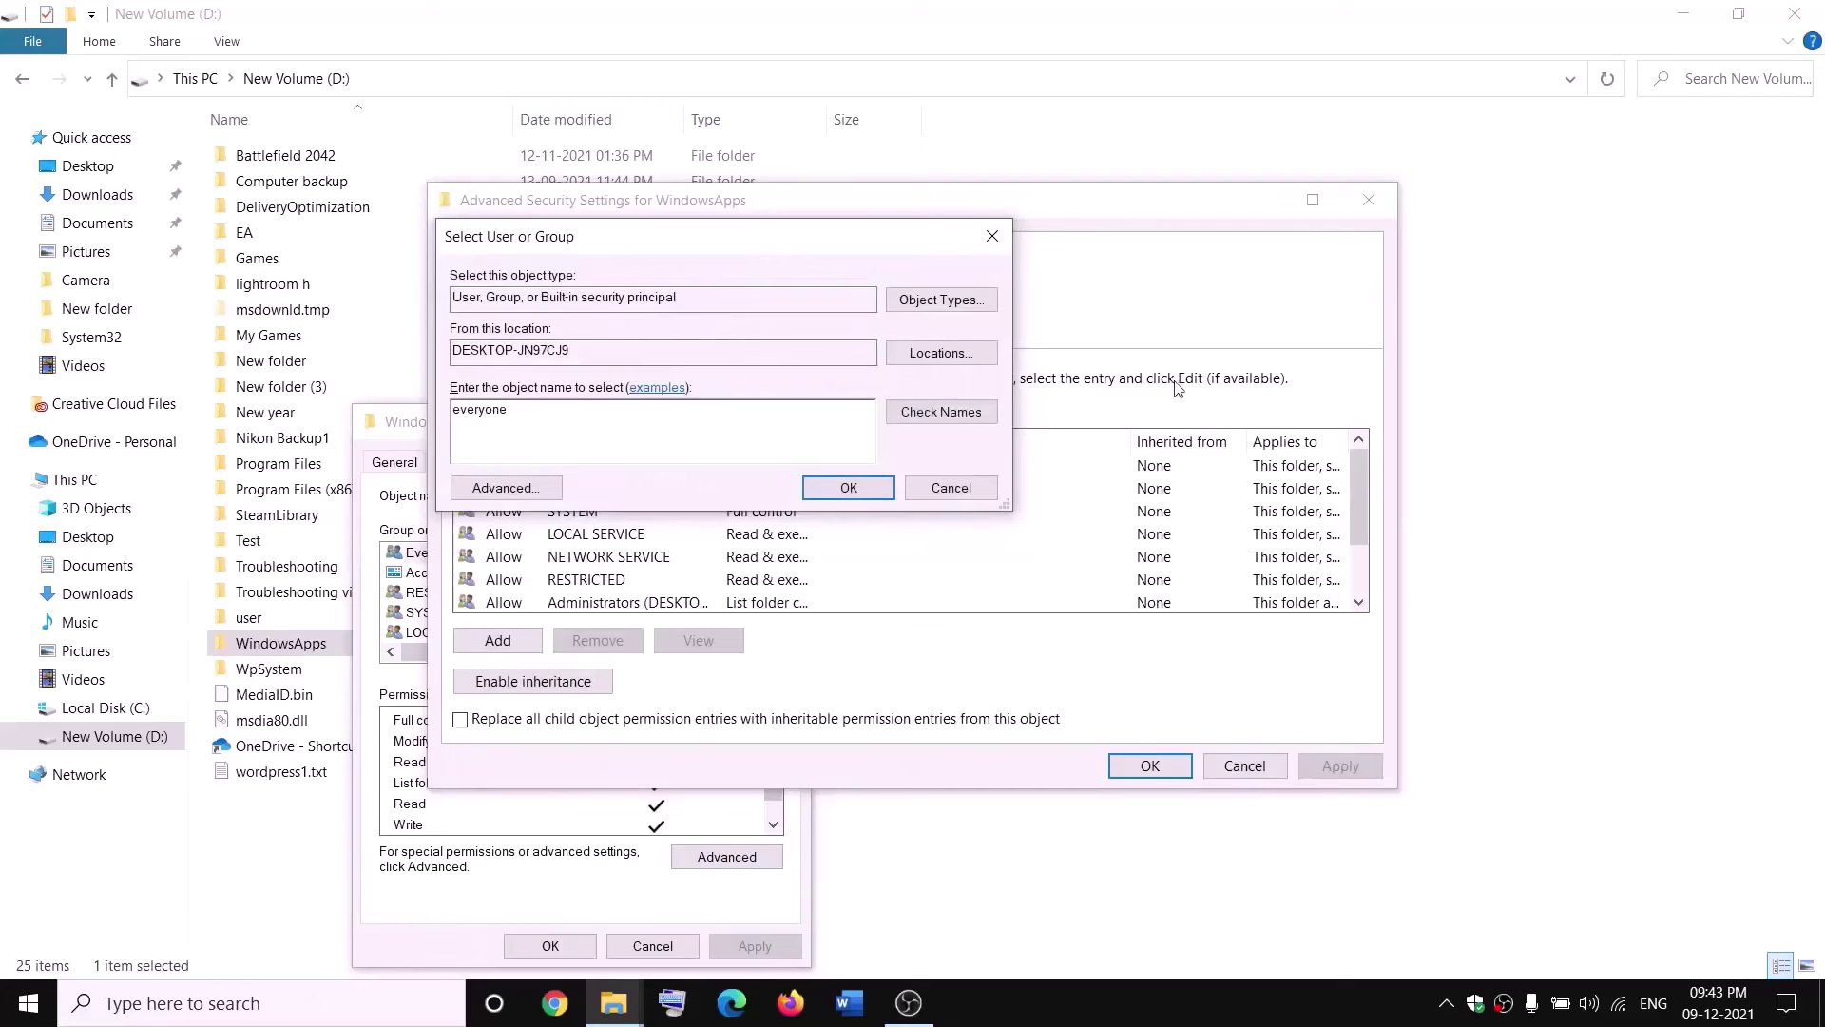
click(961, 418)
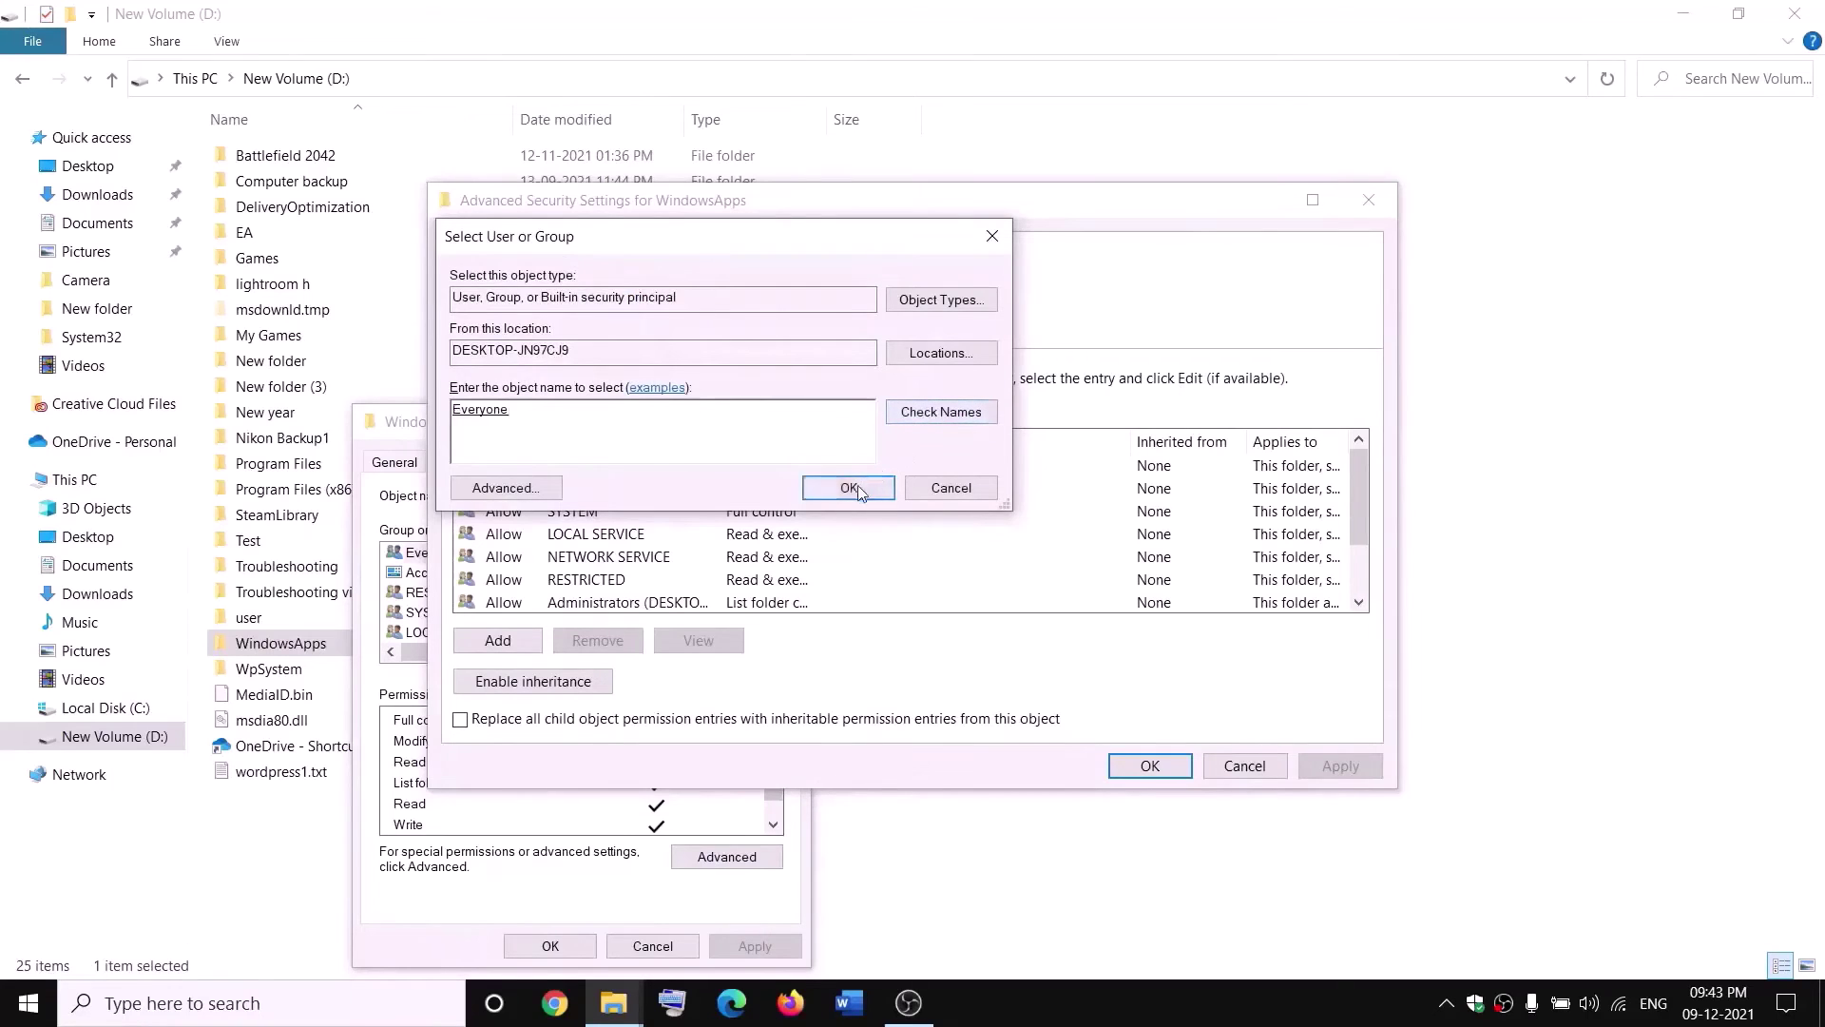
click(848, 487)
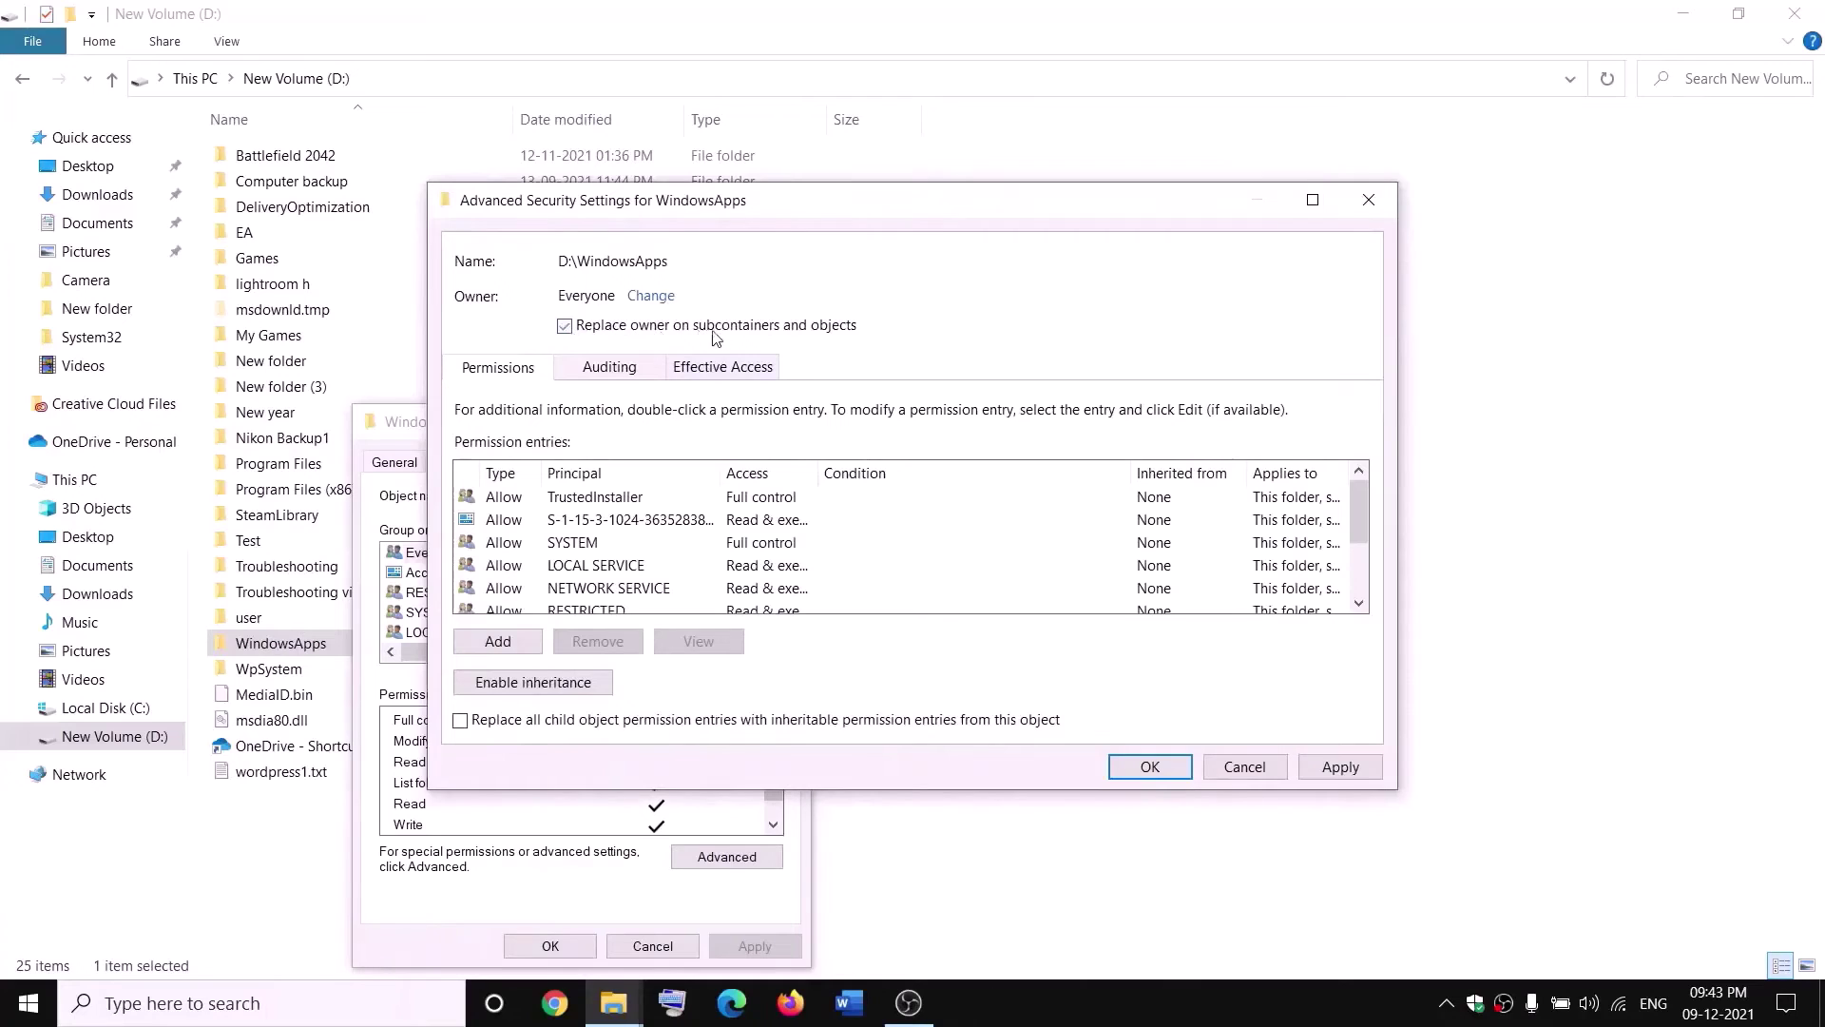
click(1340, 766)
click(1111, 598)
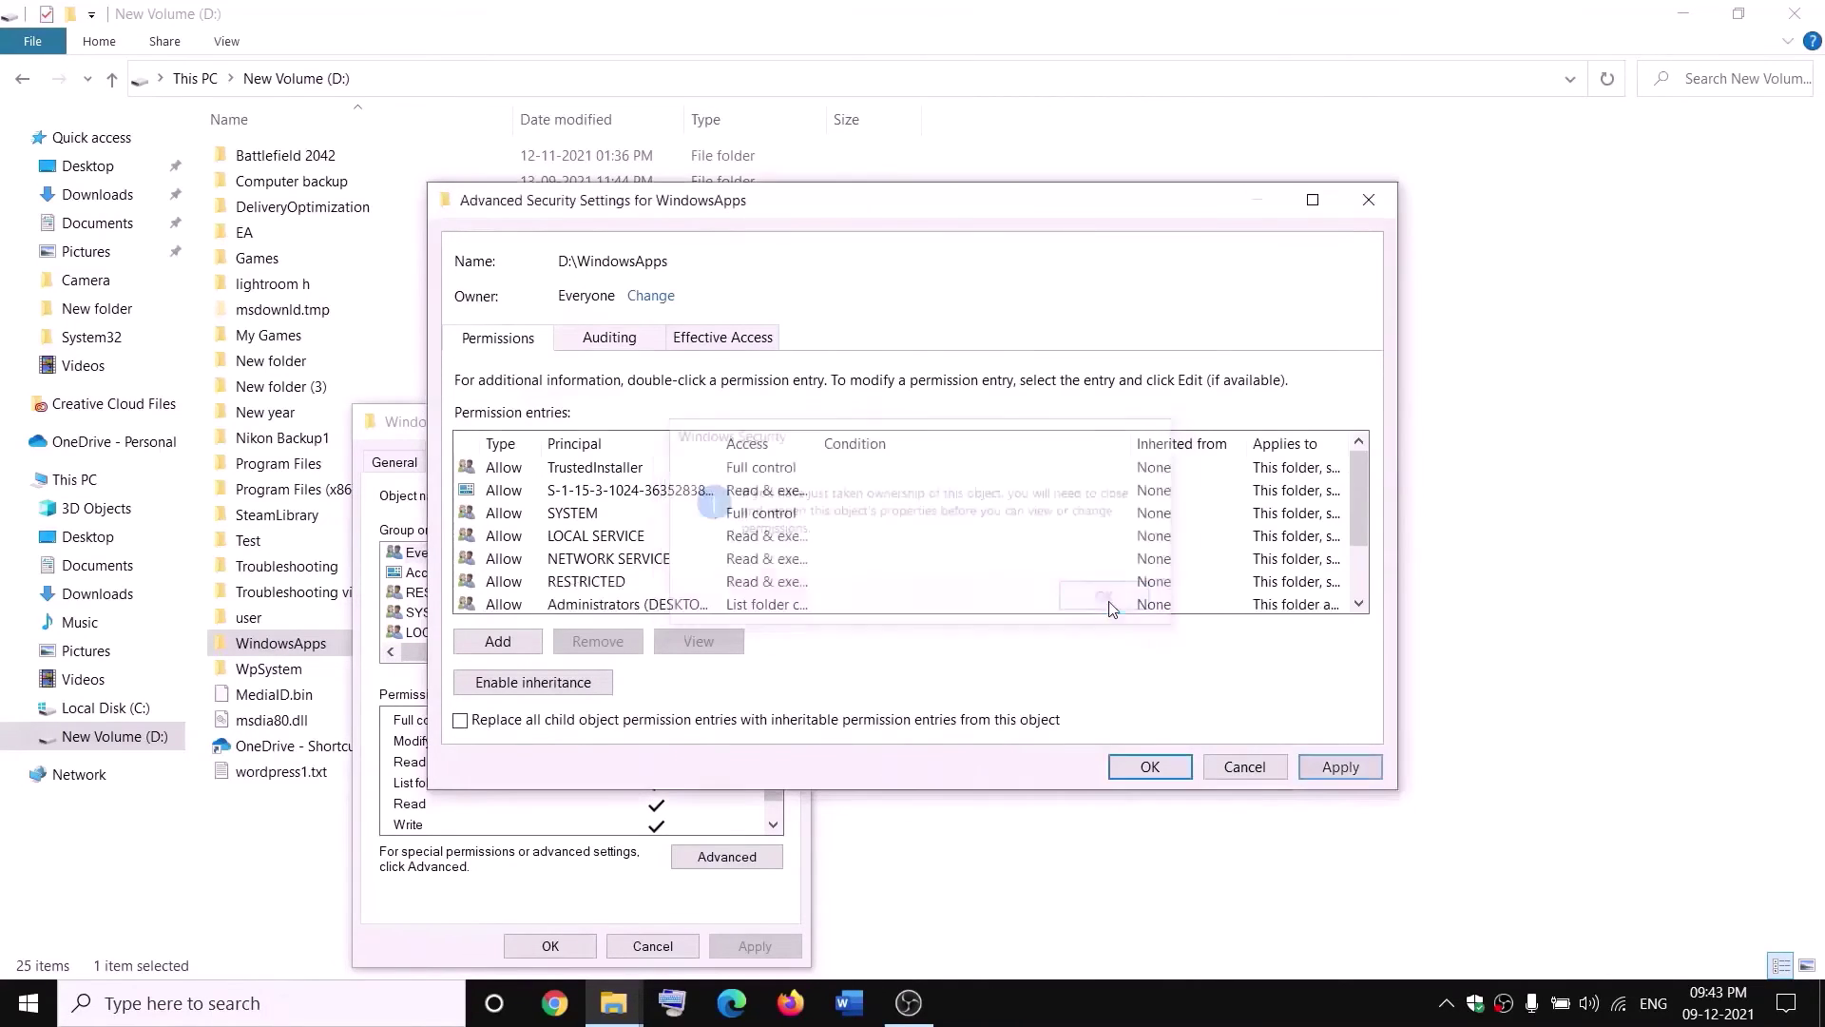
click(1150, 768)
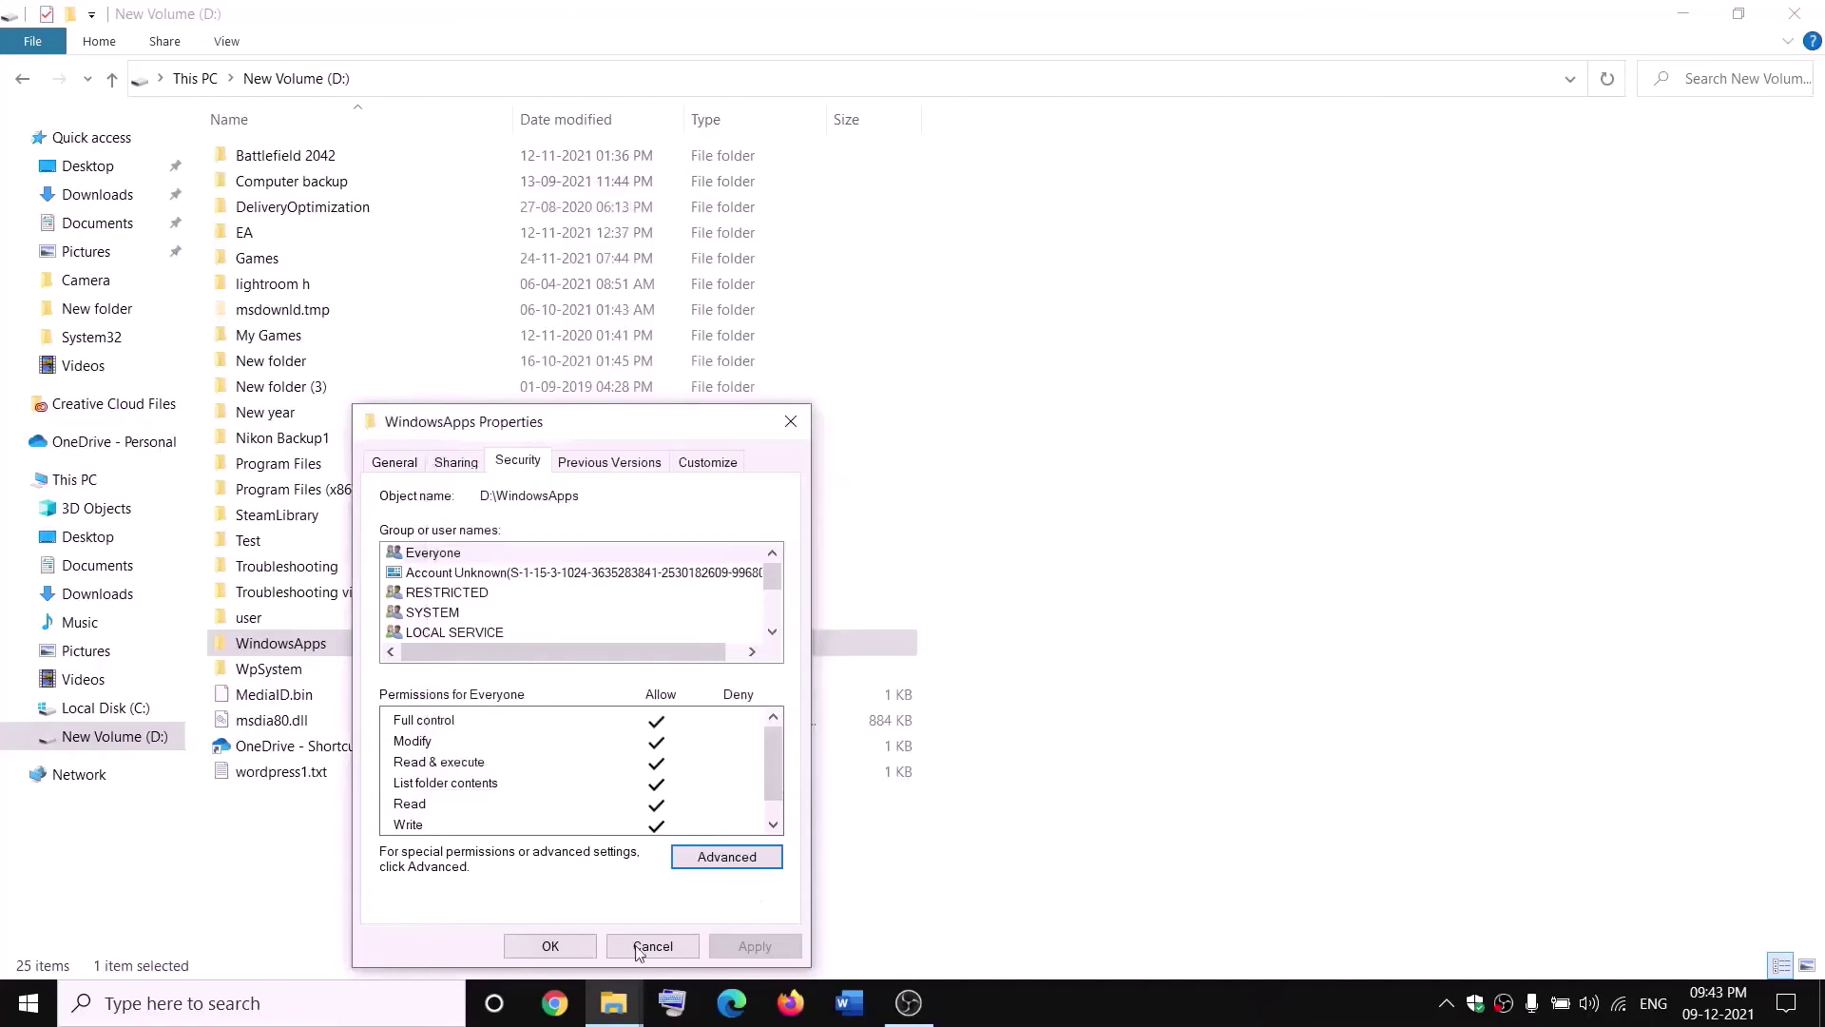
click(550, 945)
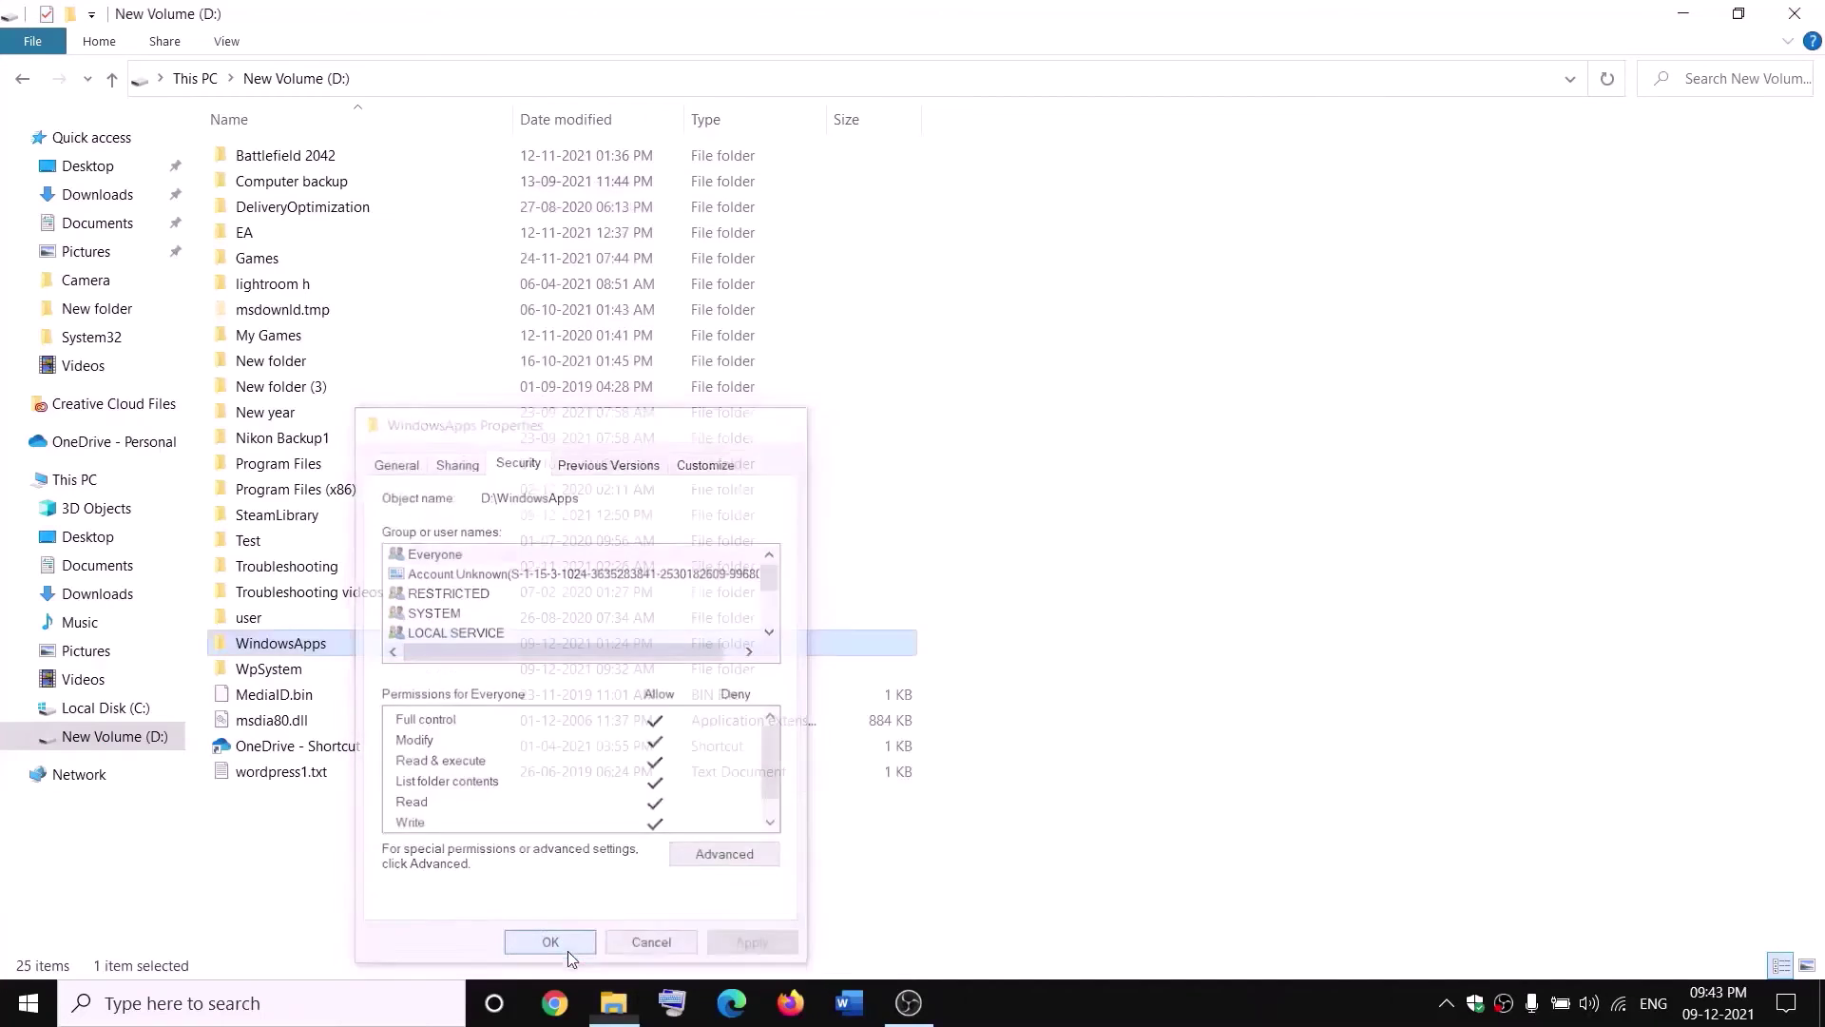
Add a new WindowsApps permission entry with Everyone as the principal.
right_click(347, 653)
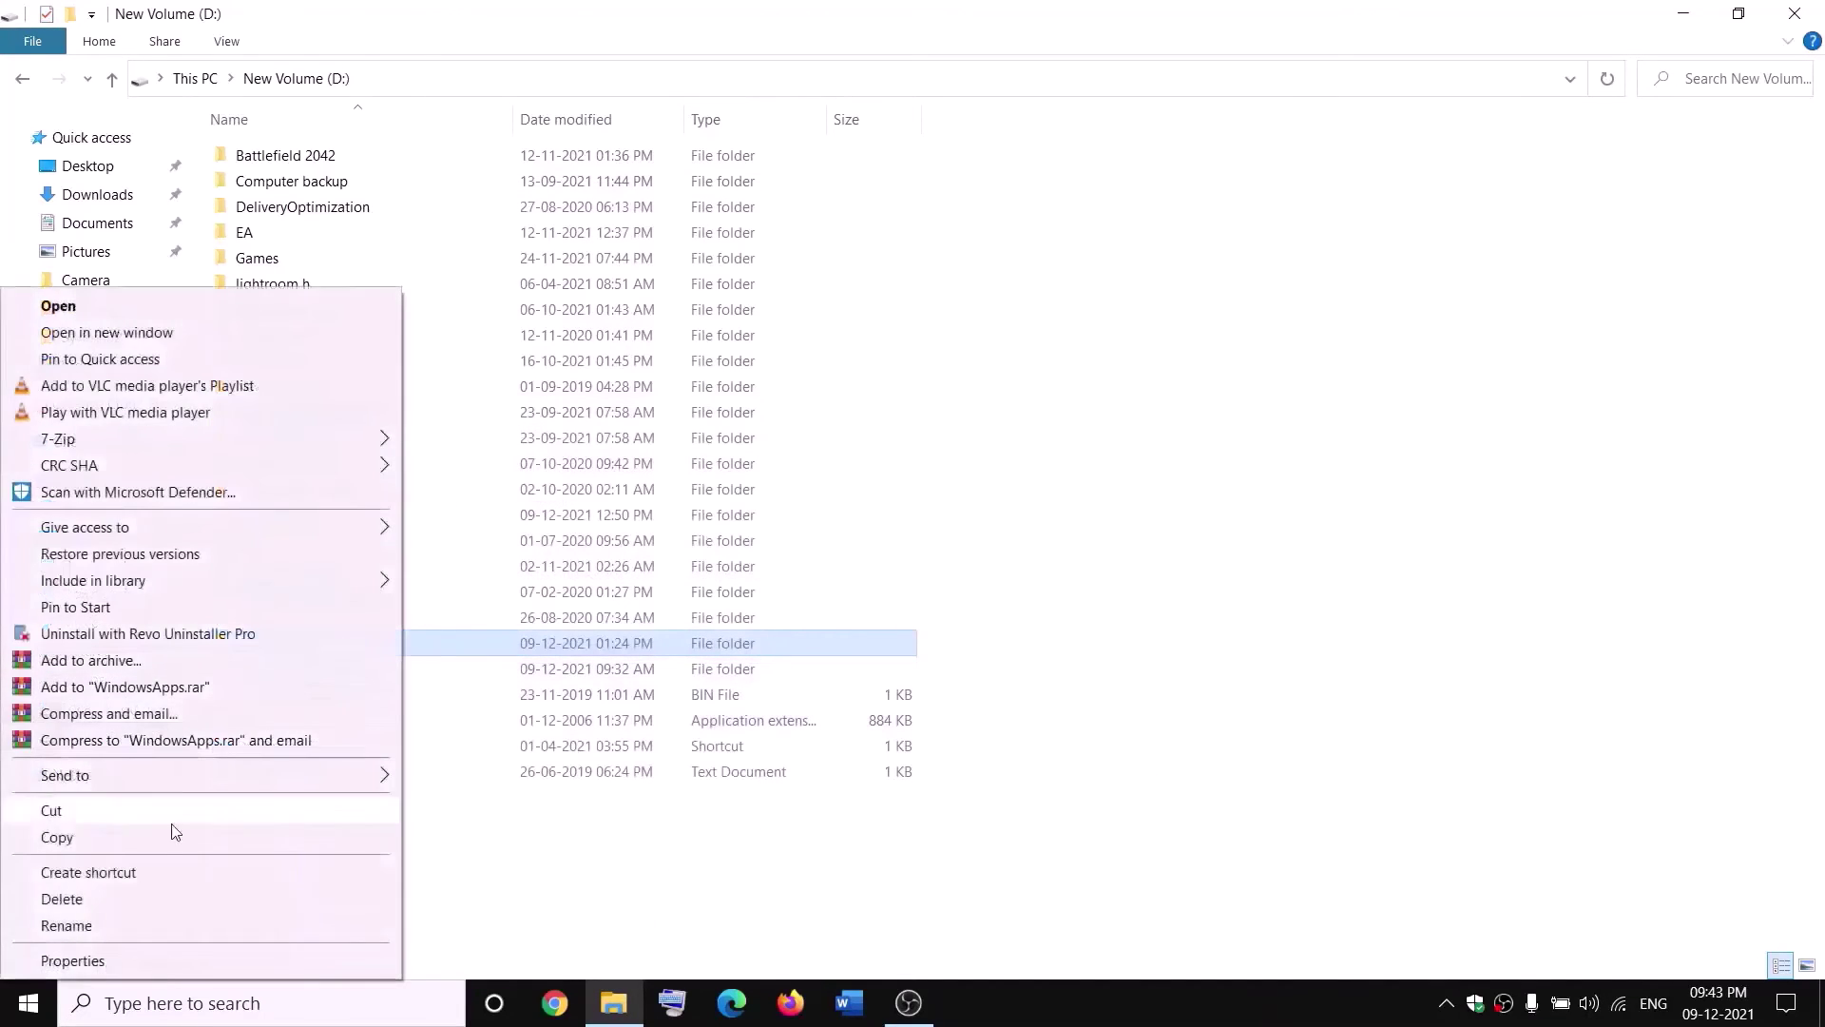
click(75, 962)
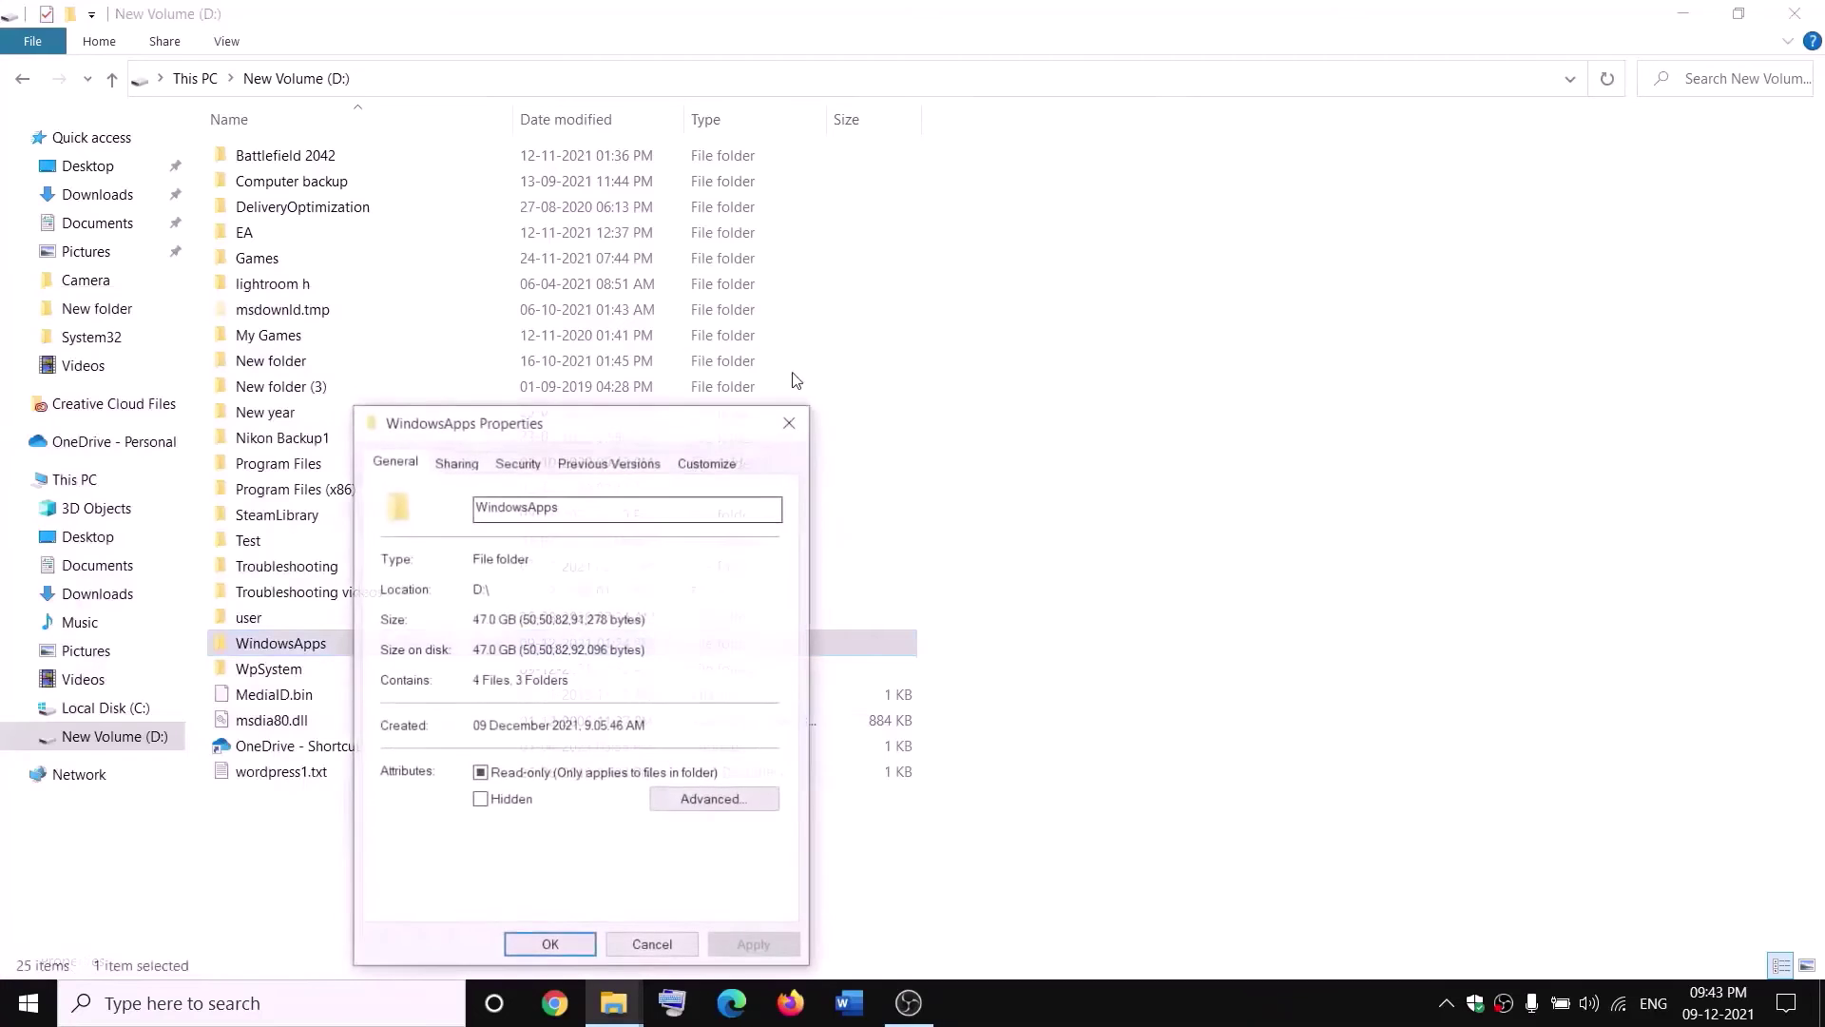
click(534, 466)
click(774, 855)
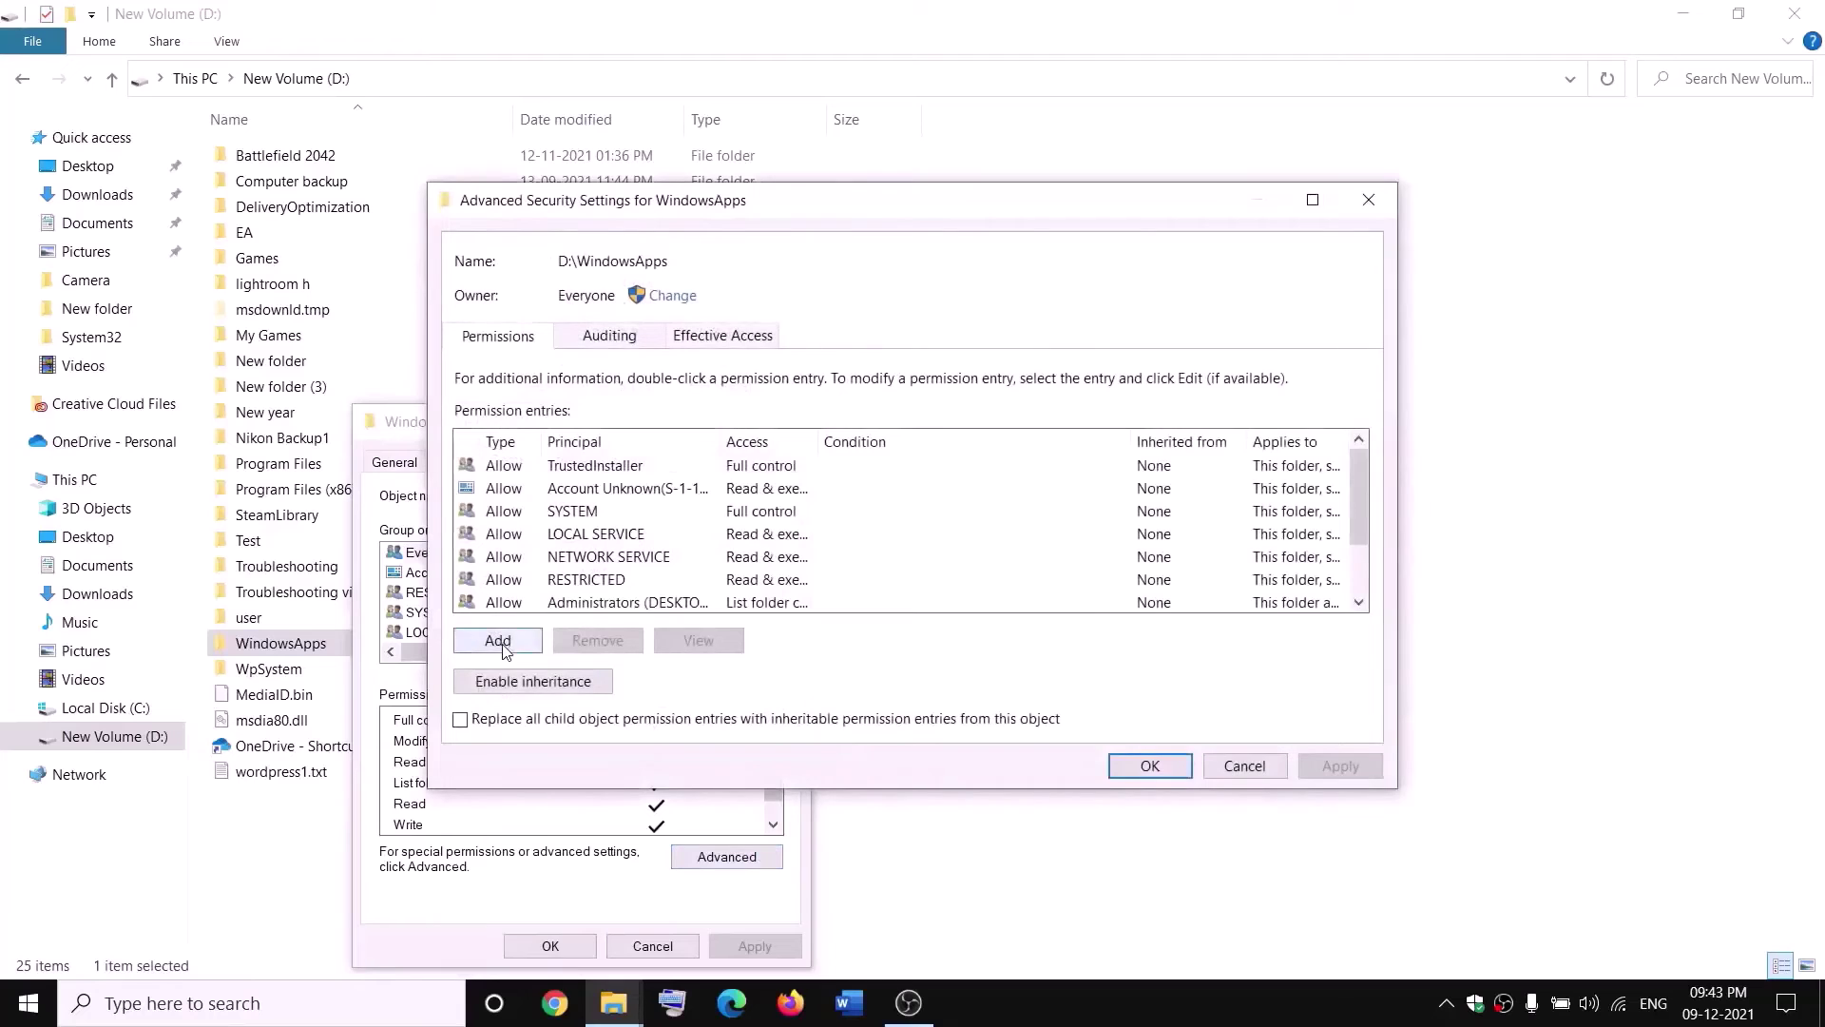
click(498, 642)
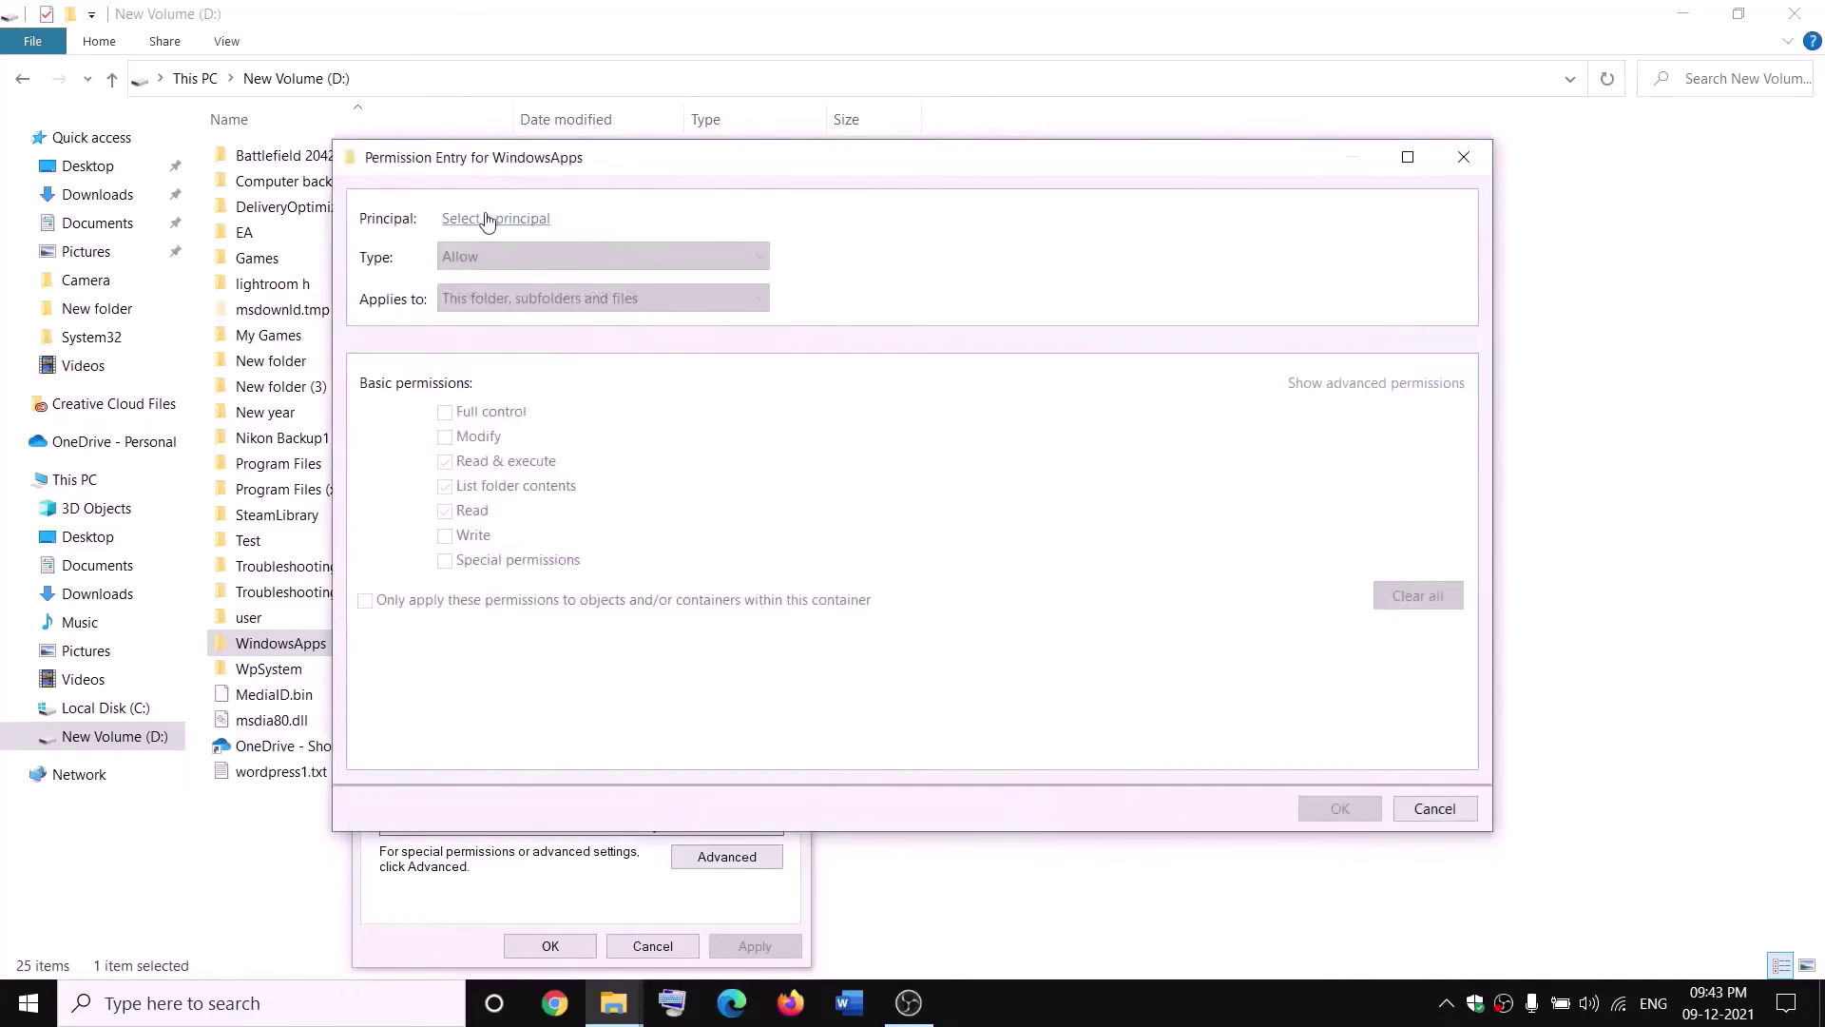
click(486, 219)
text(ev)
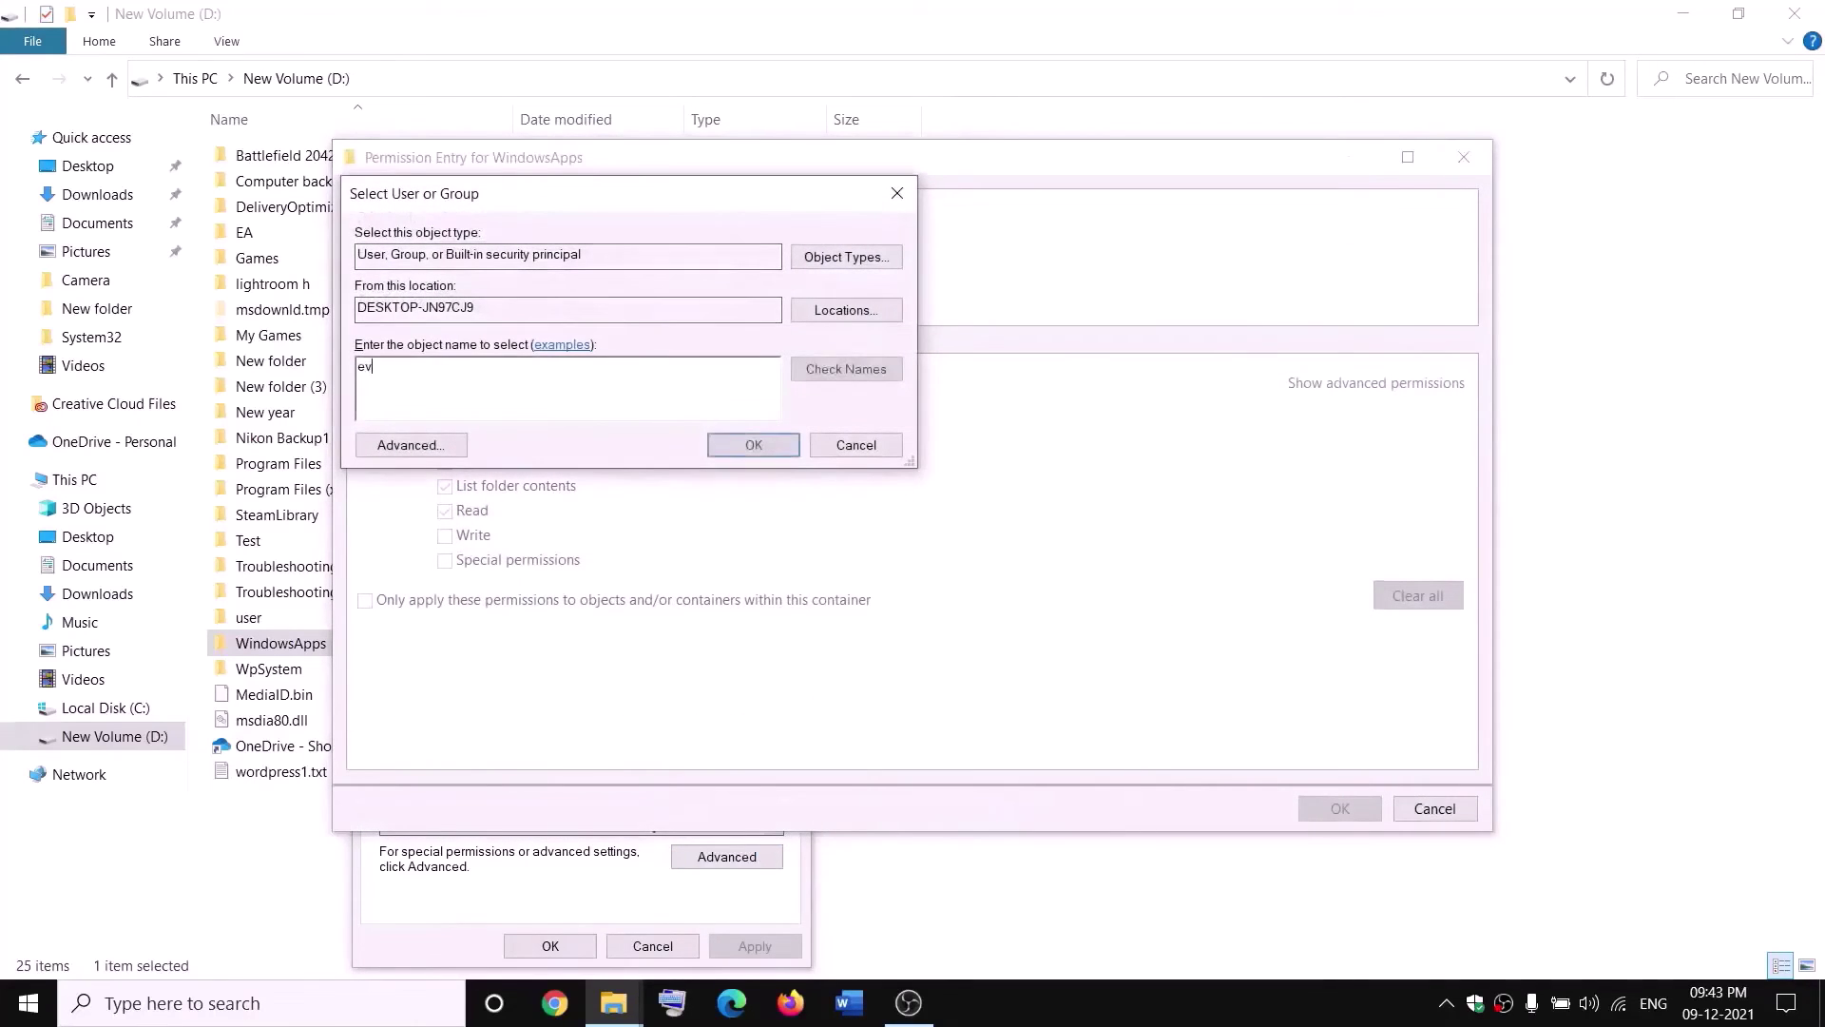
text(eryone)
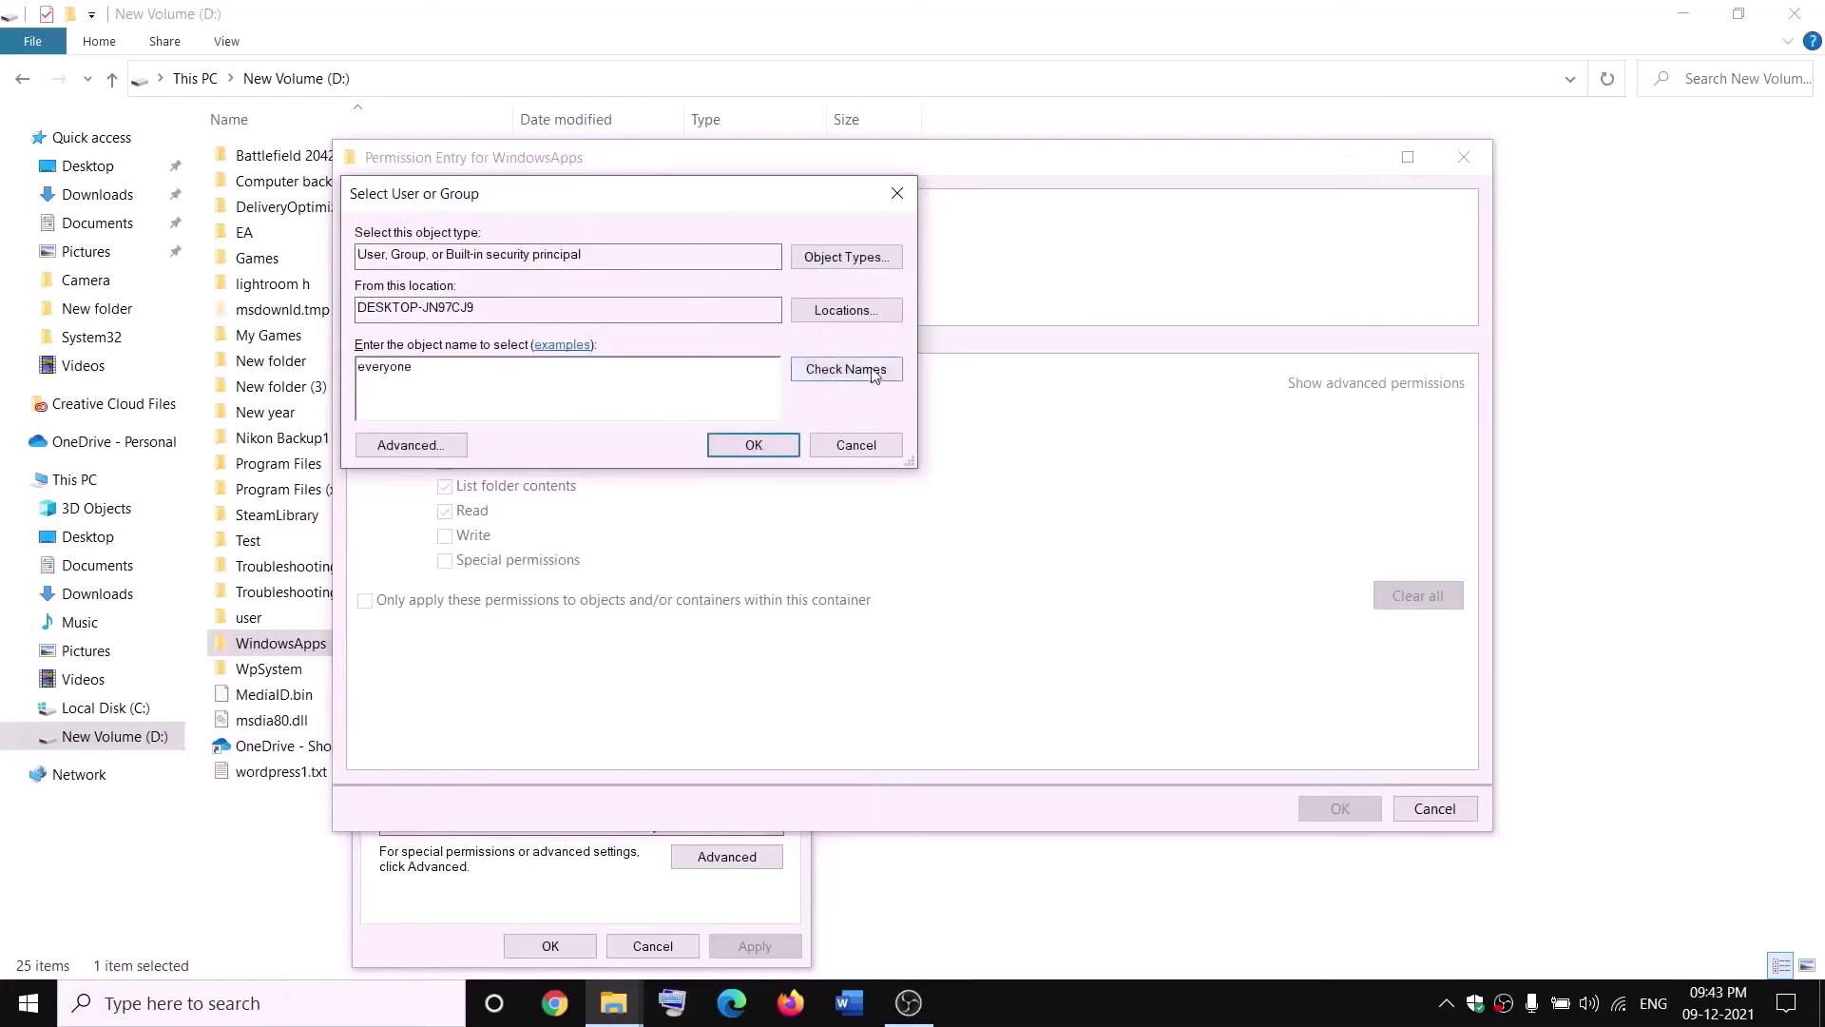
click(846, 369)
click(753, 445)
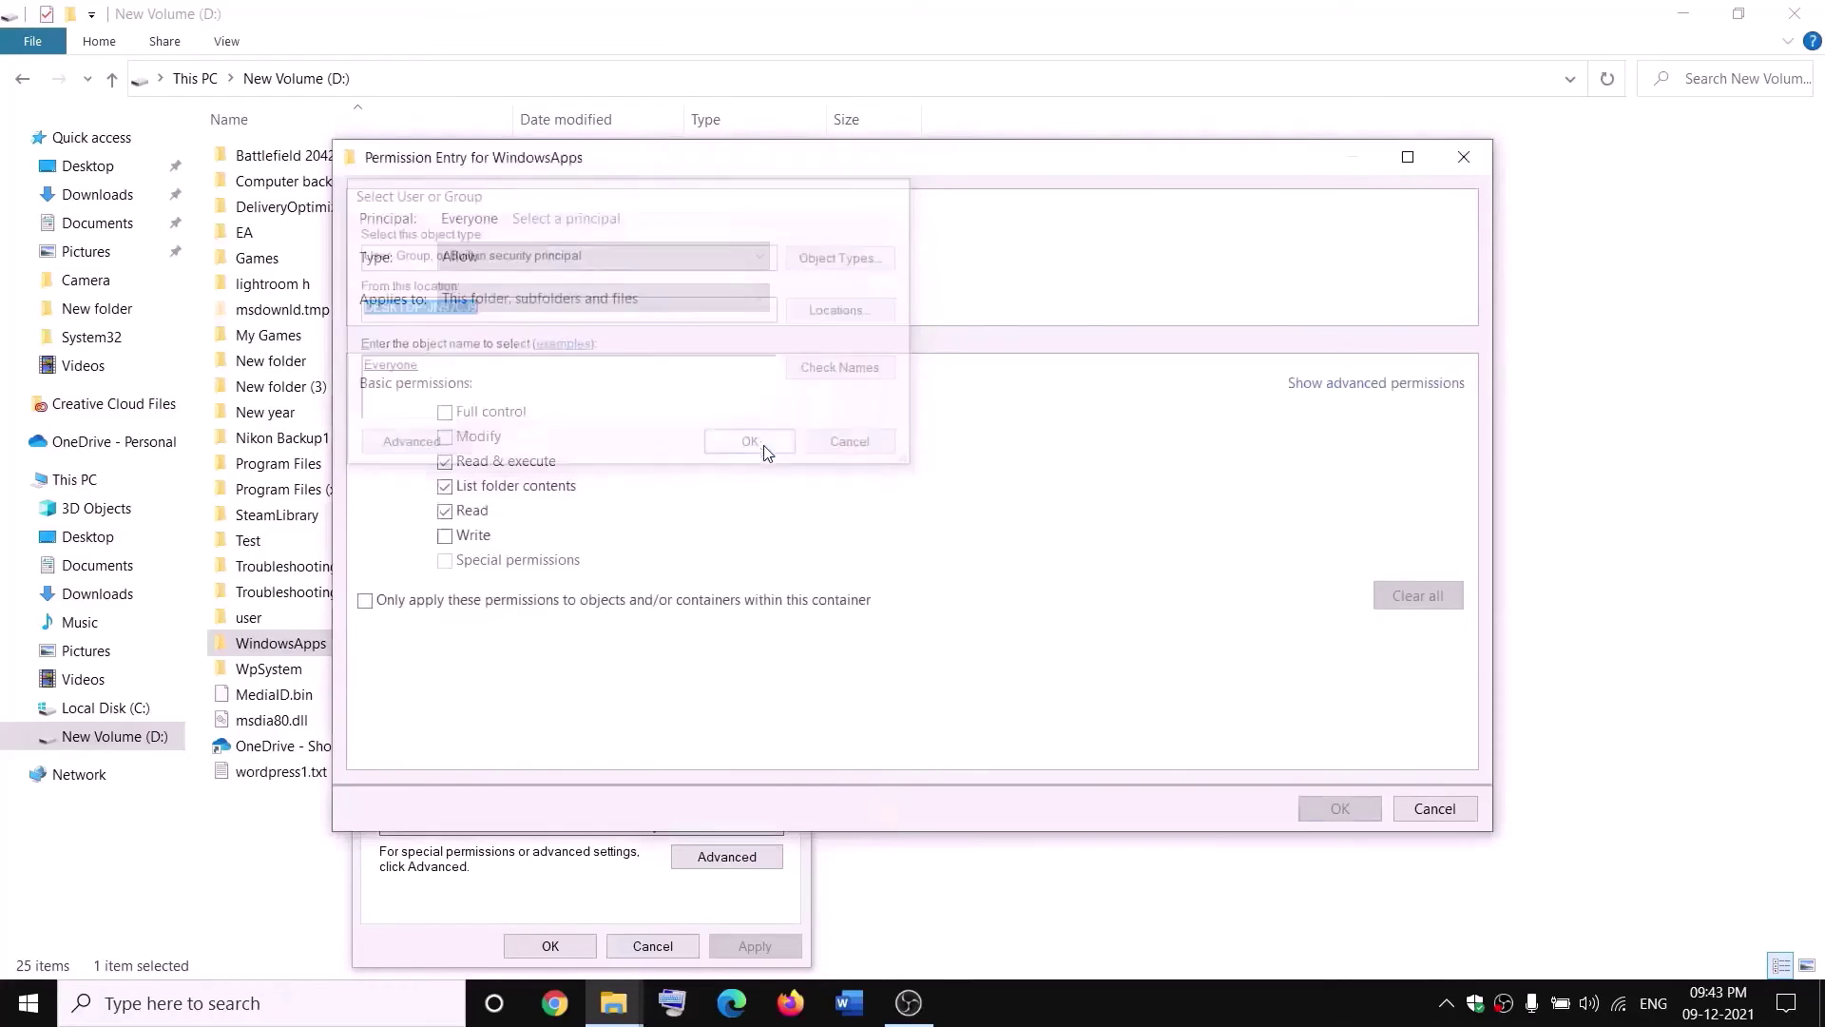
Grant Everyone Full control and apply the permissions.
click(445, 412)
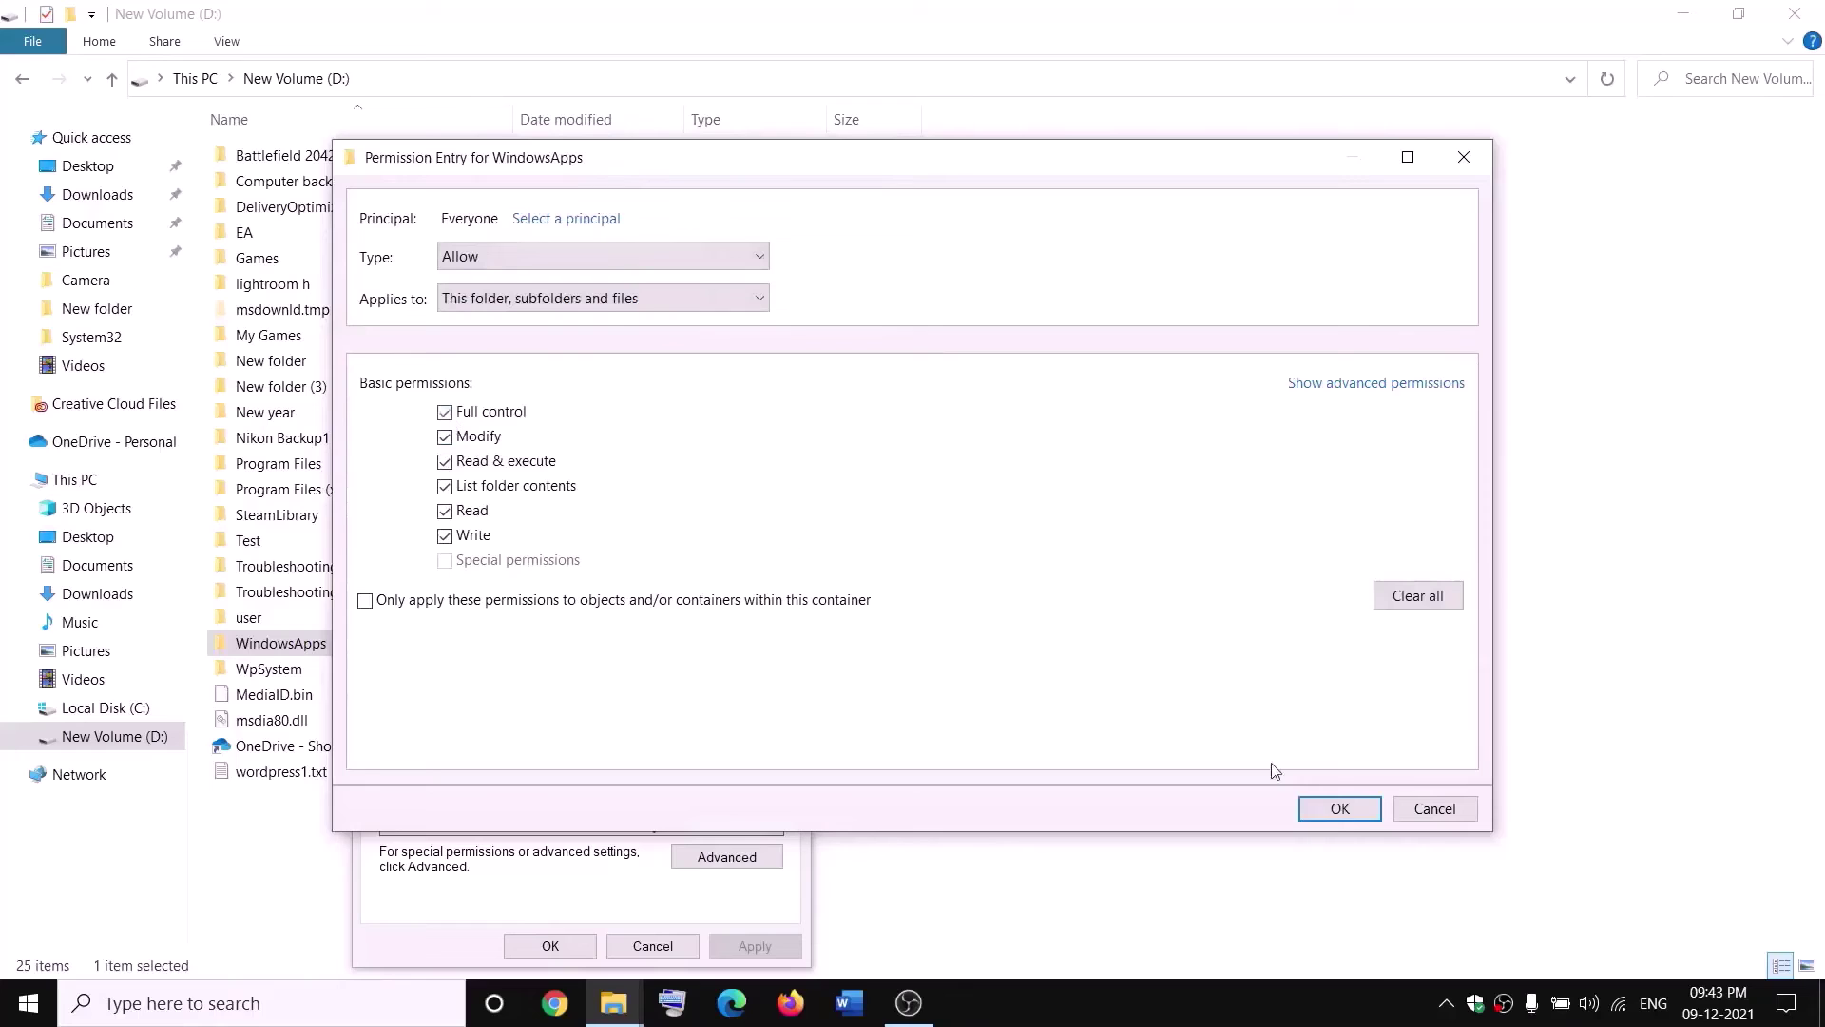
click(1362, 806)
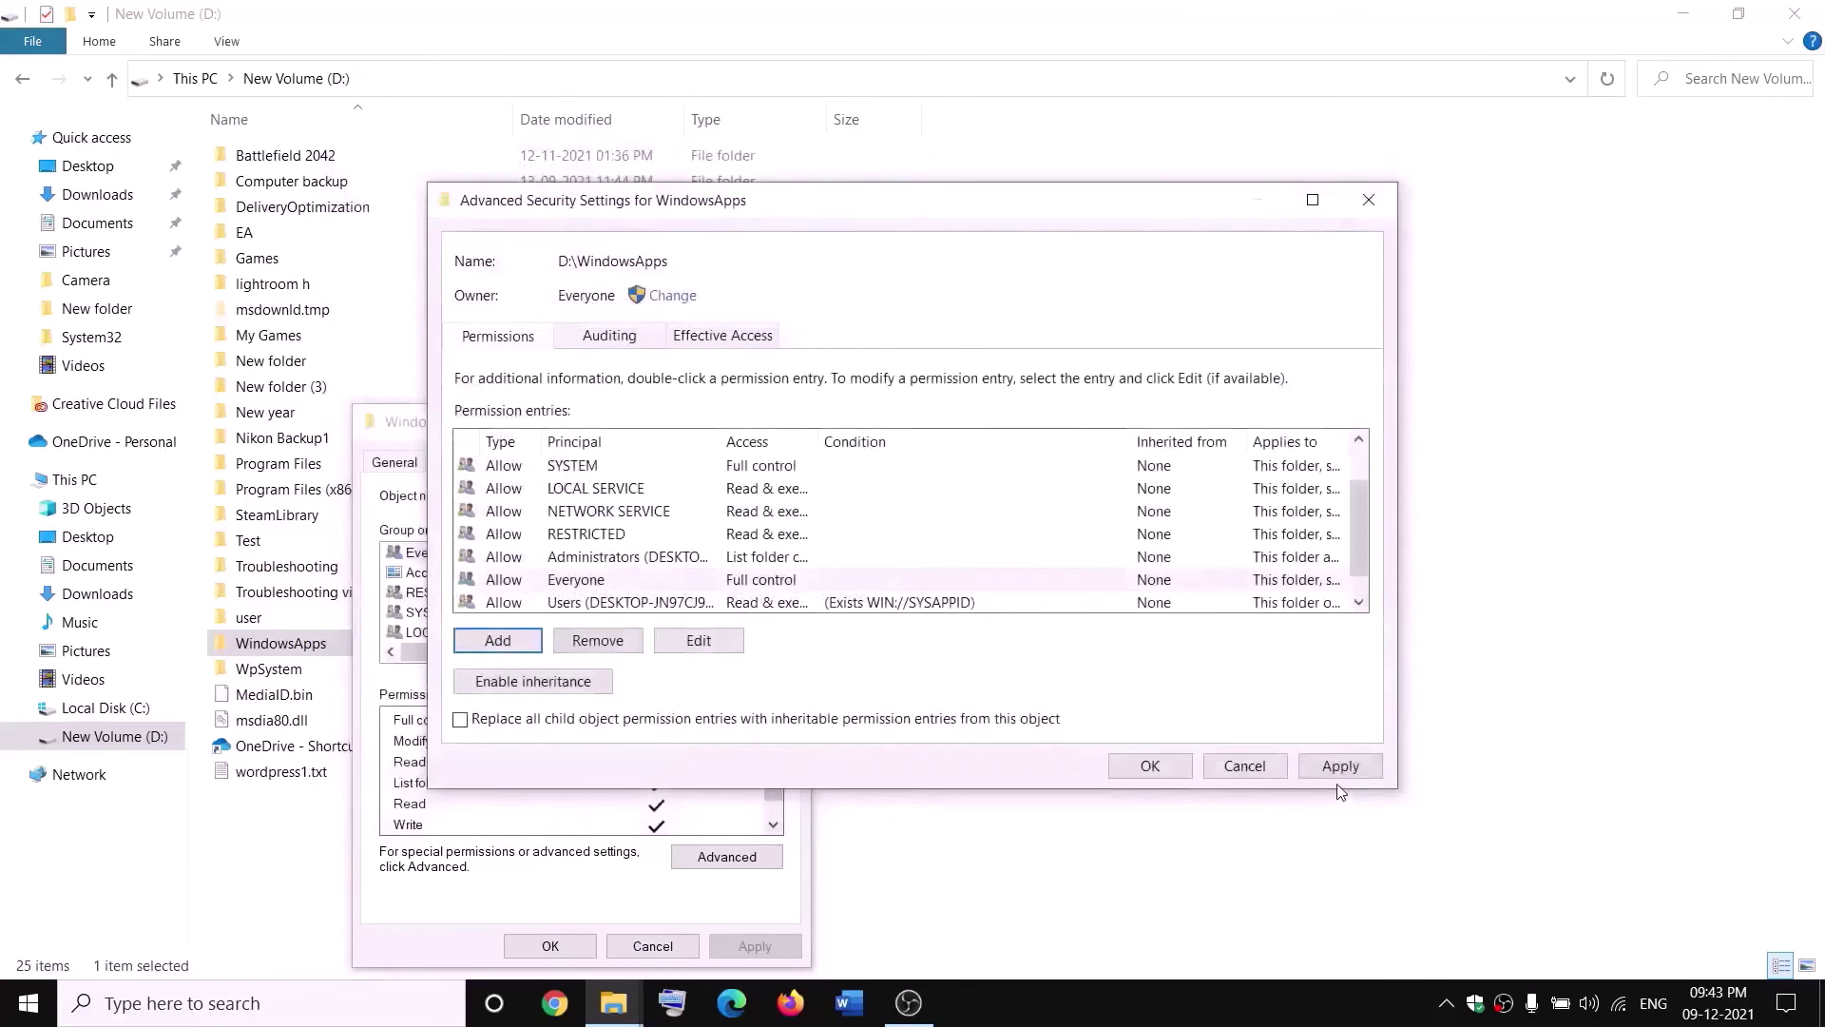
click(1339, 767)
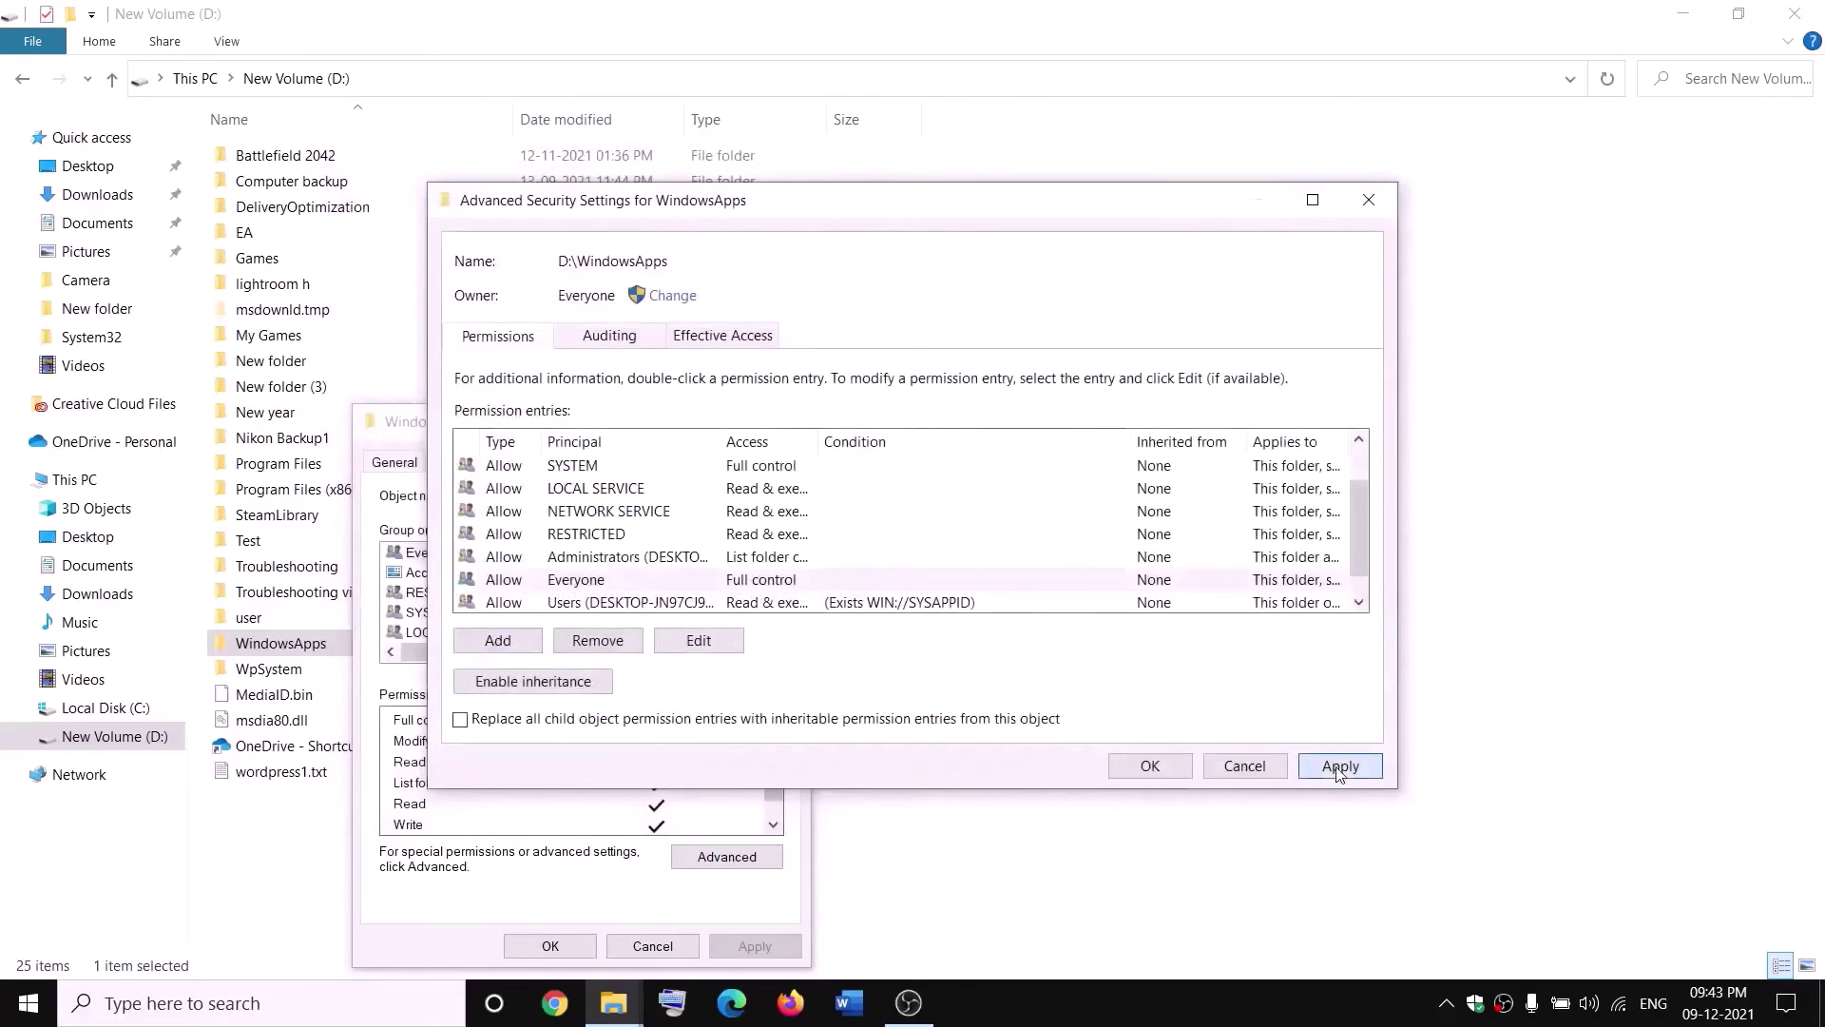
click(1148, 768)
click(545, 944)
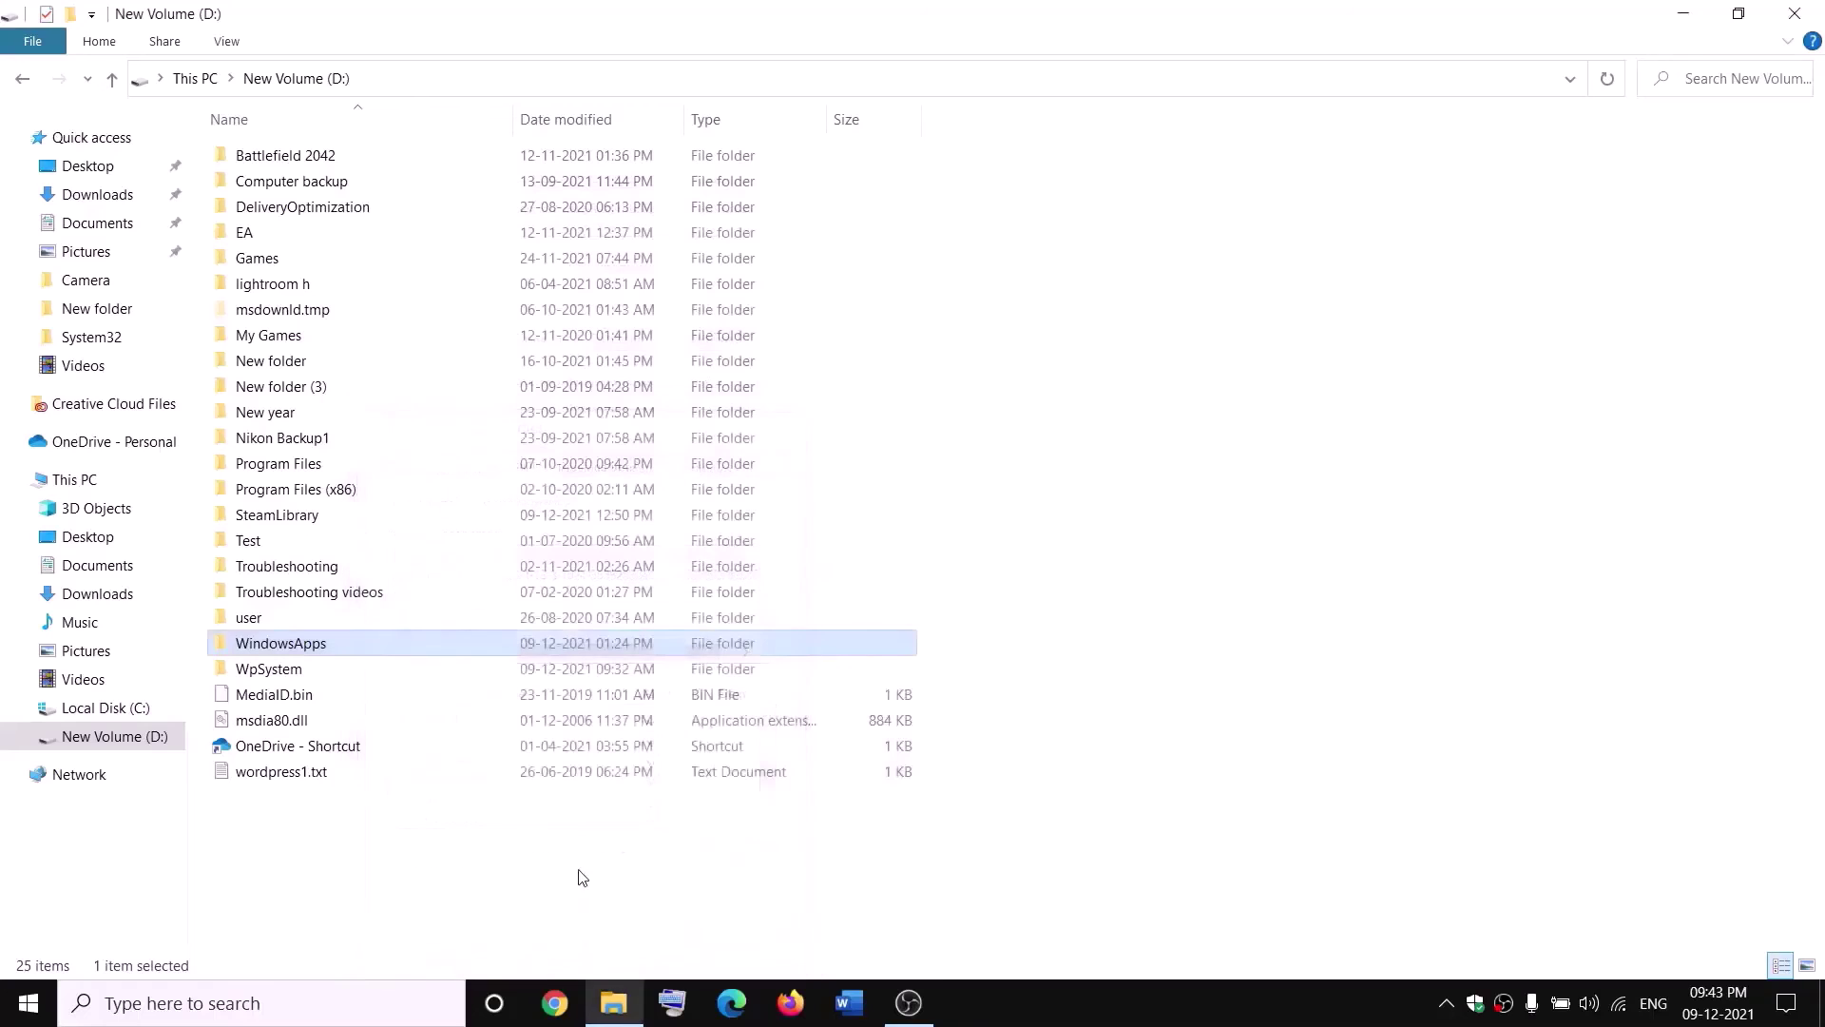
Rename the WindowsApps folder on drive D to WindowsApps.old.
right_click(345, 653)
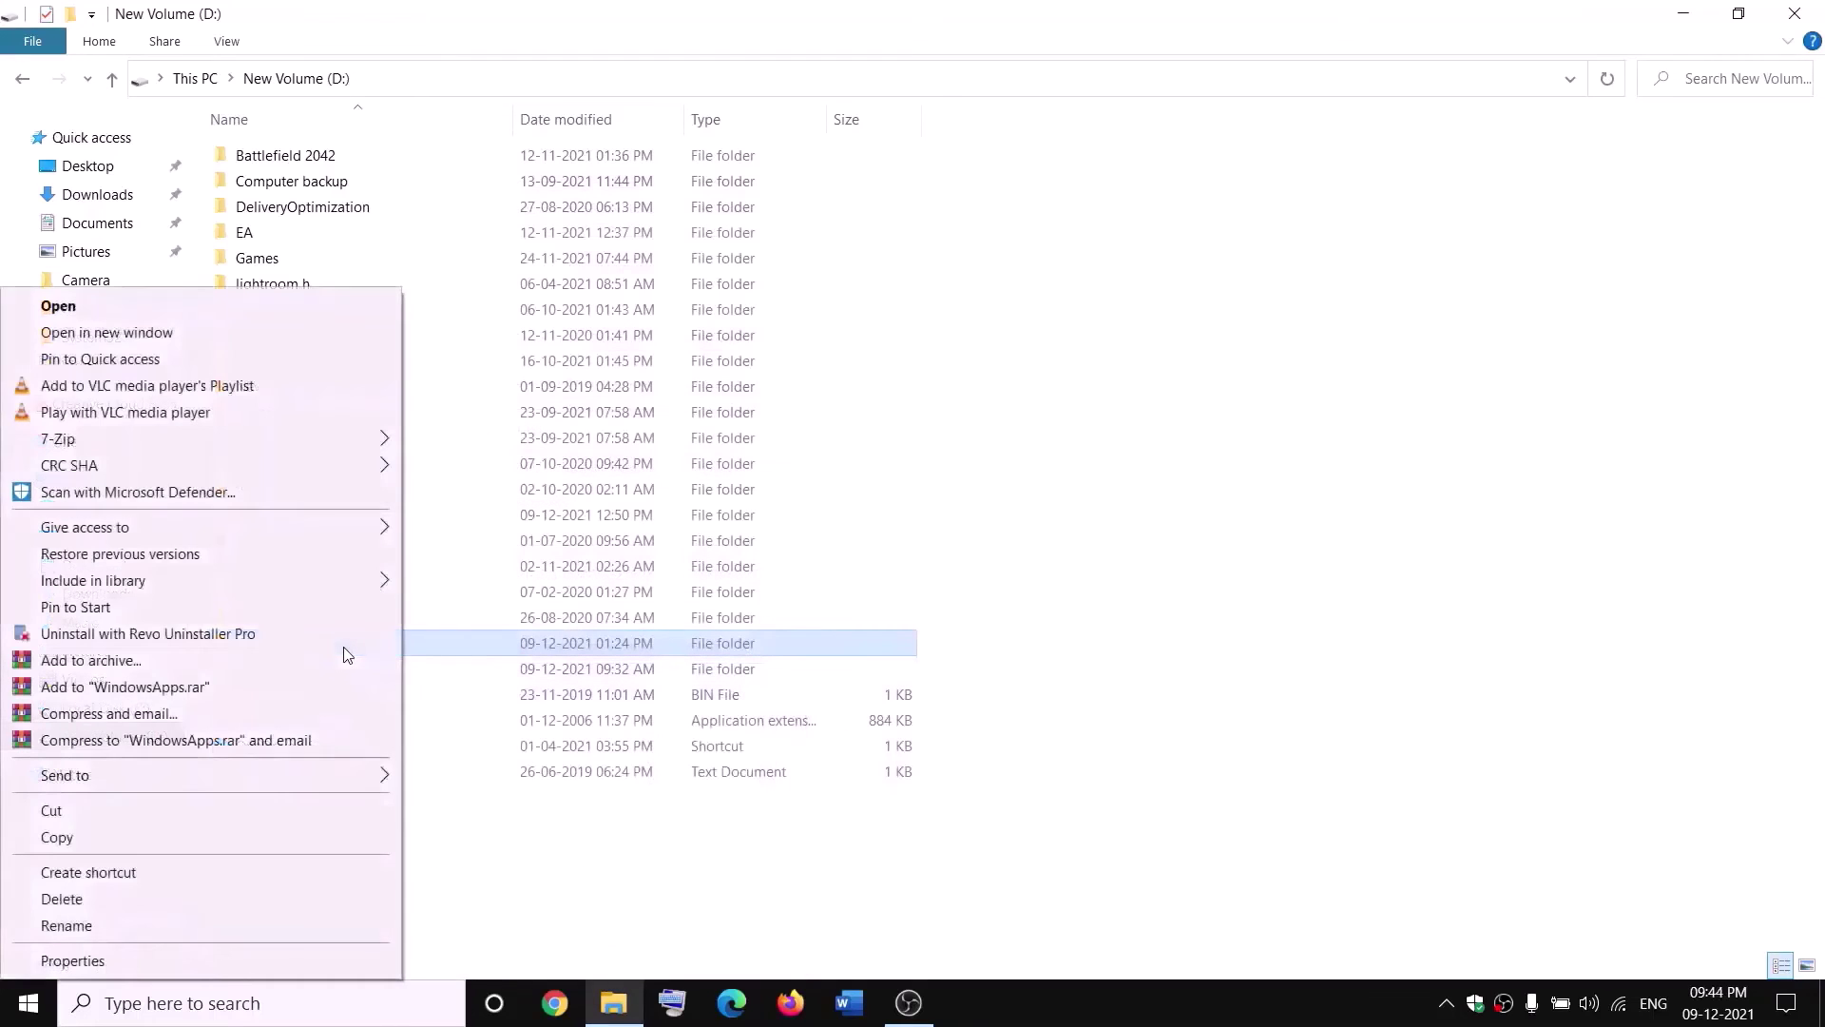
click(57, 926)
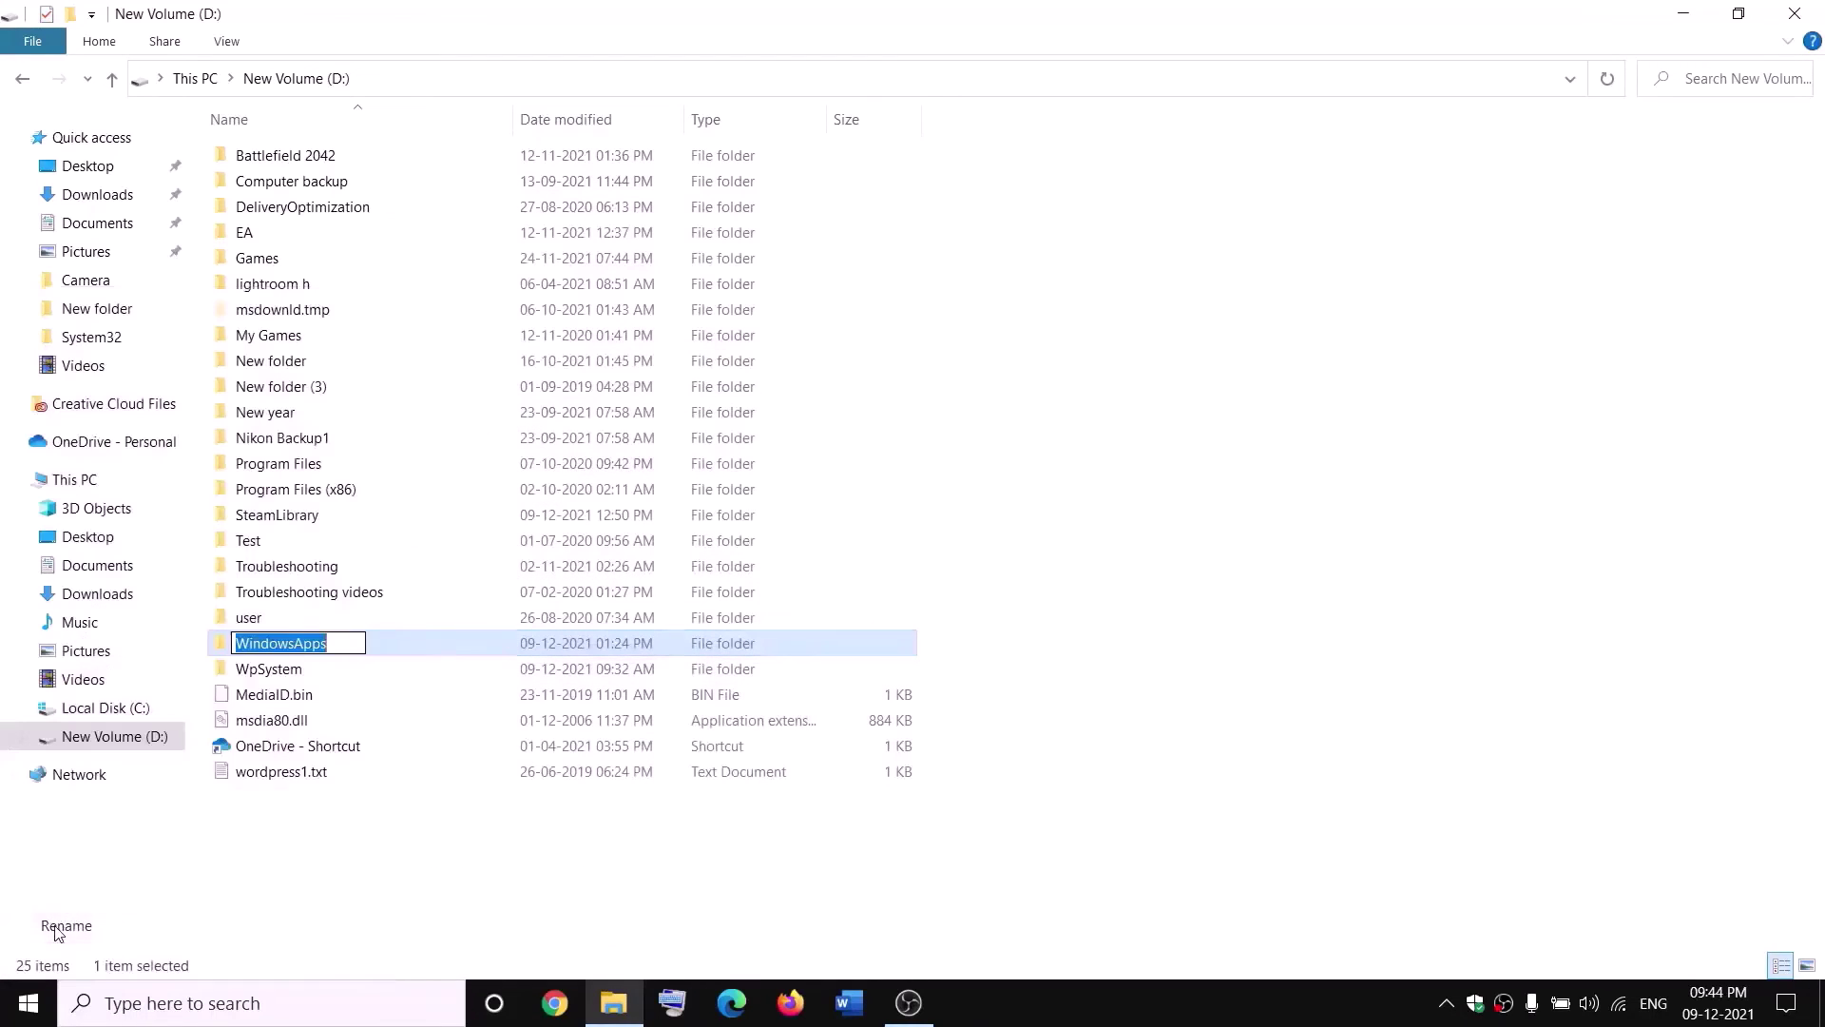
click(341, 639)
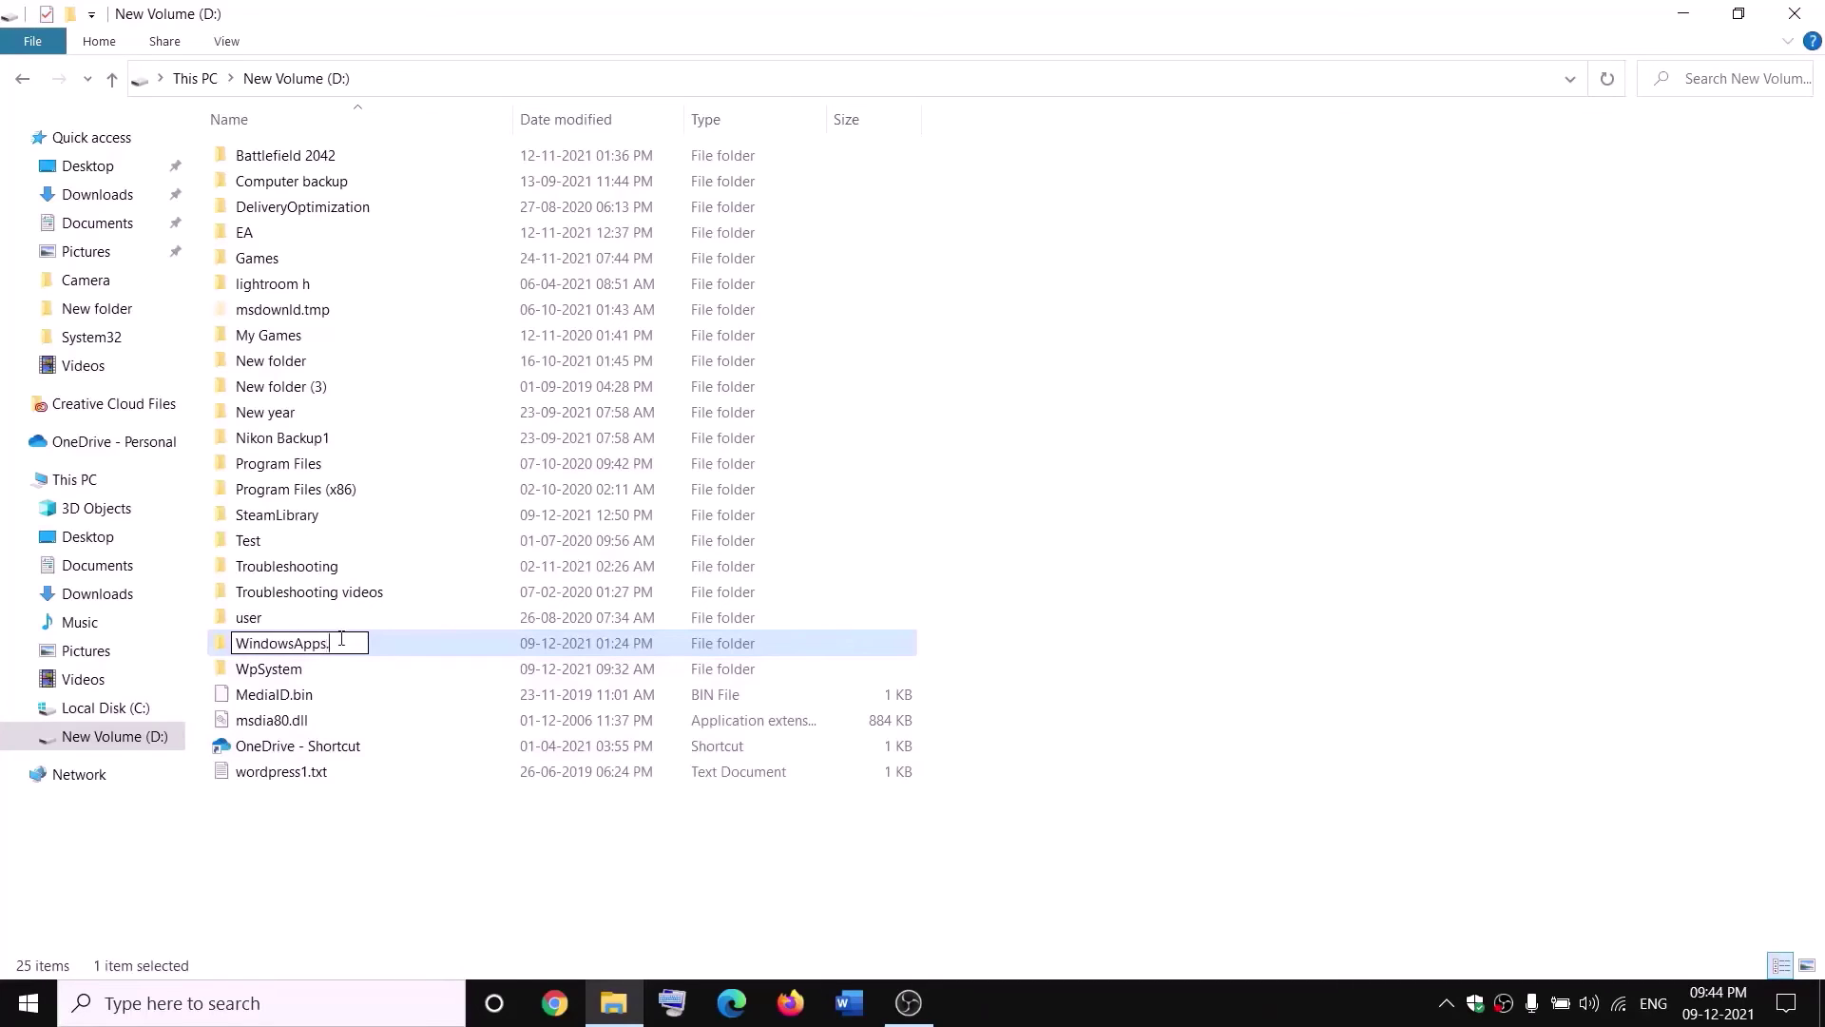
text(.old)
click(415, 829)
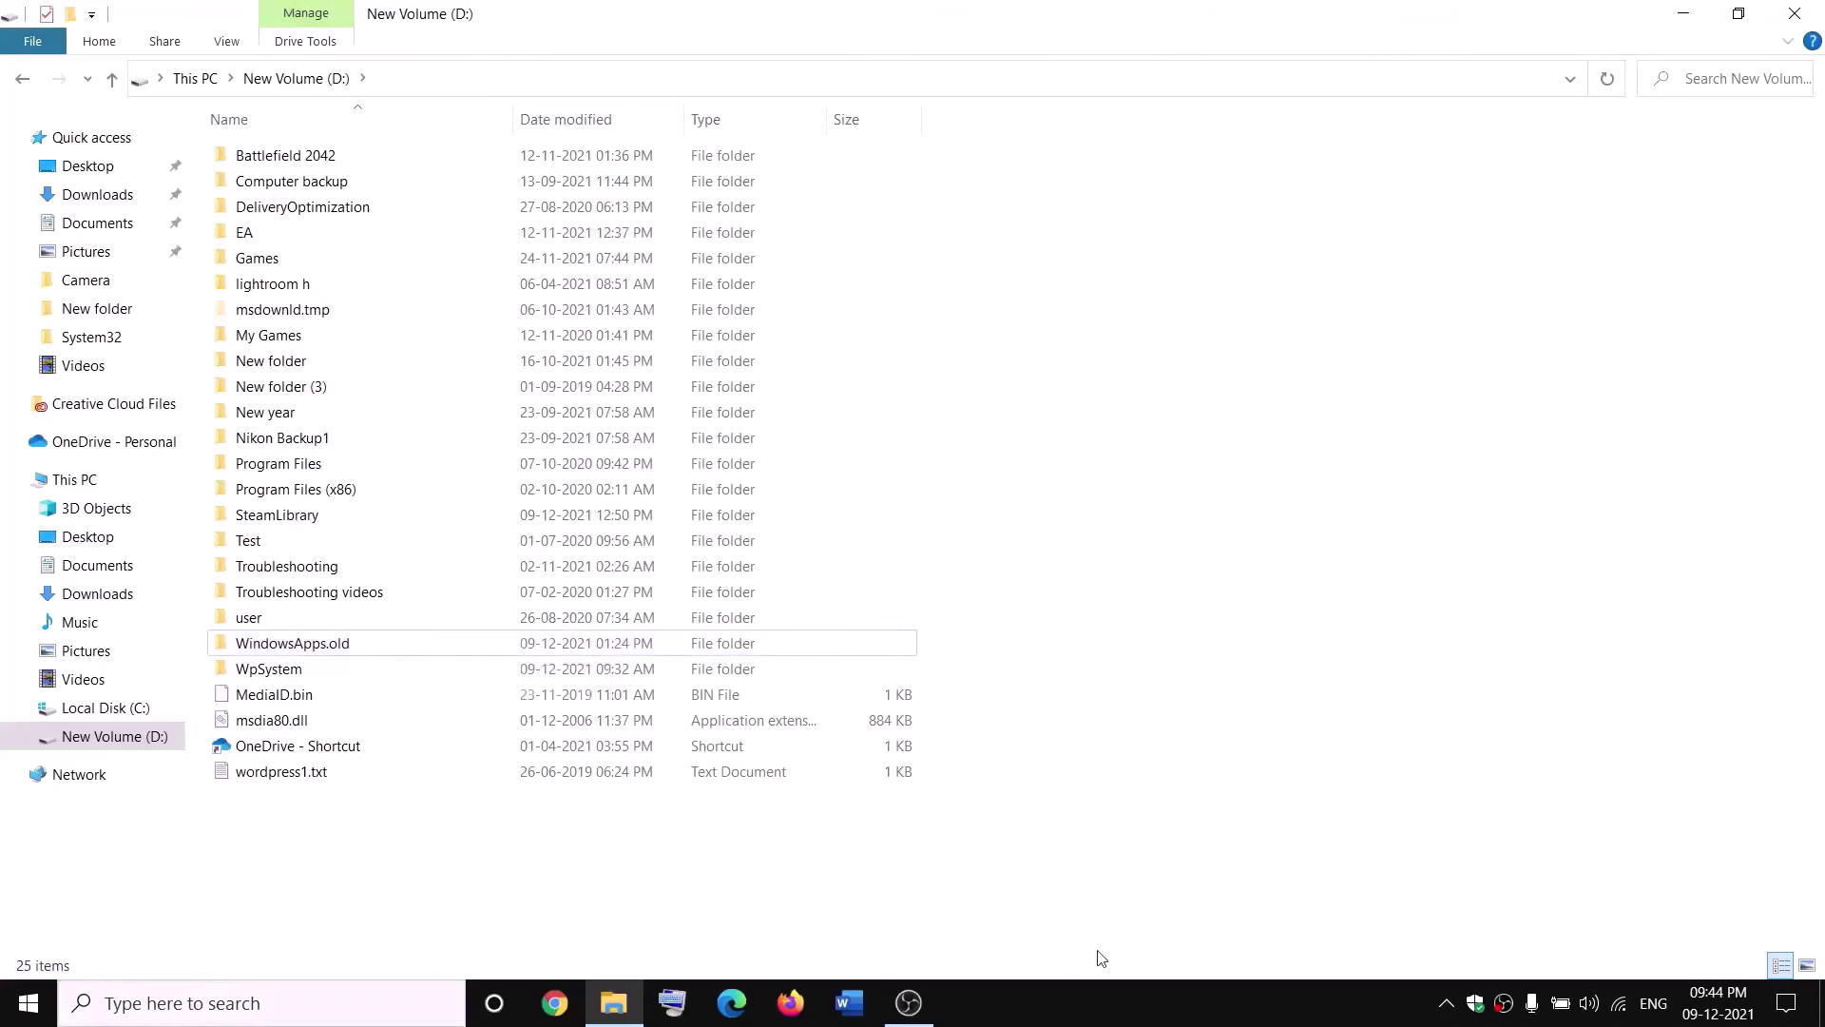
End the Gaming Services background process in Task Manager and close Task Manager.
right_click(28, 1003)
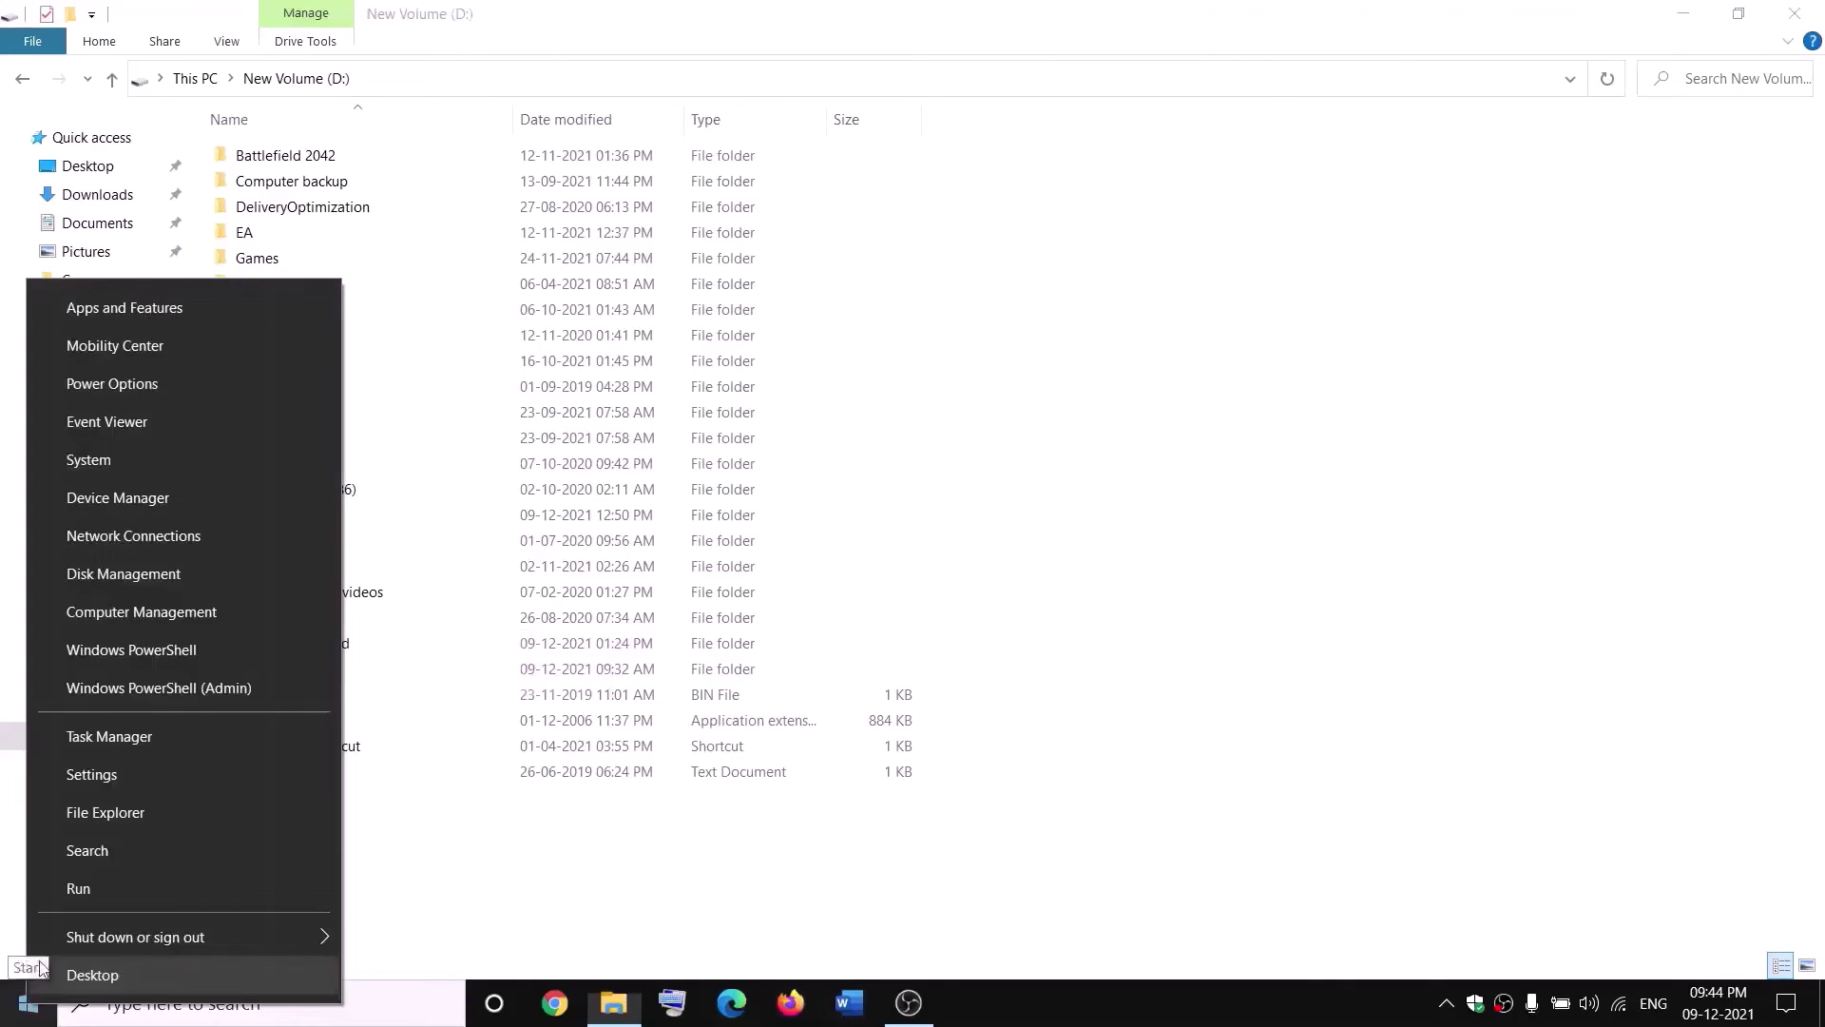
click(99, 745)
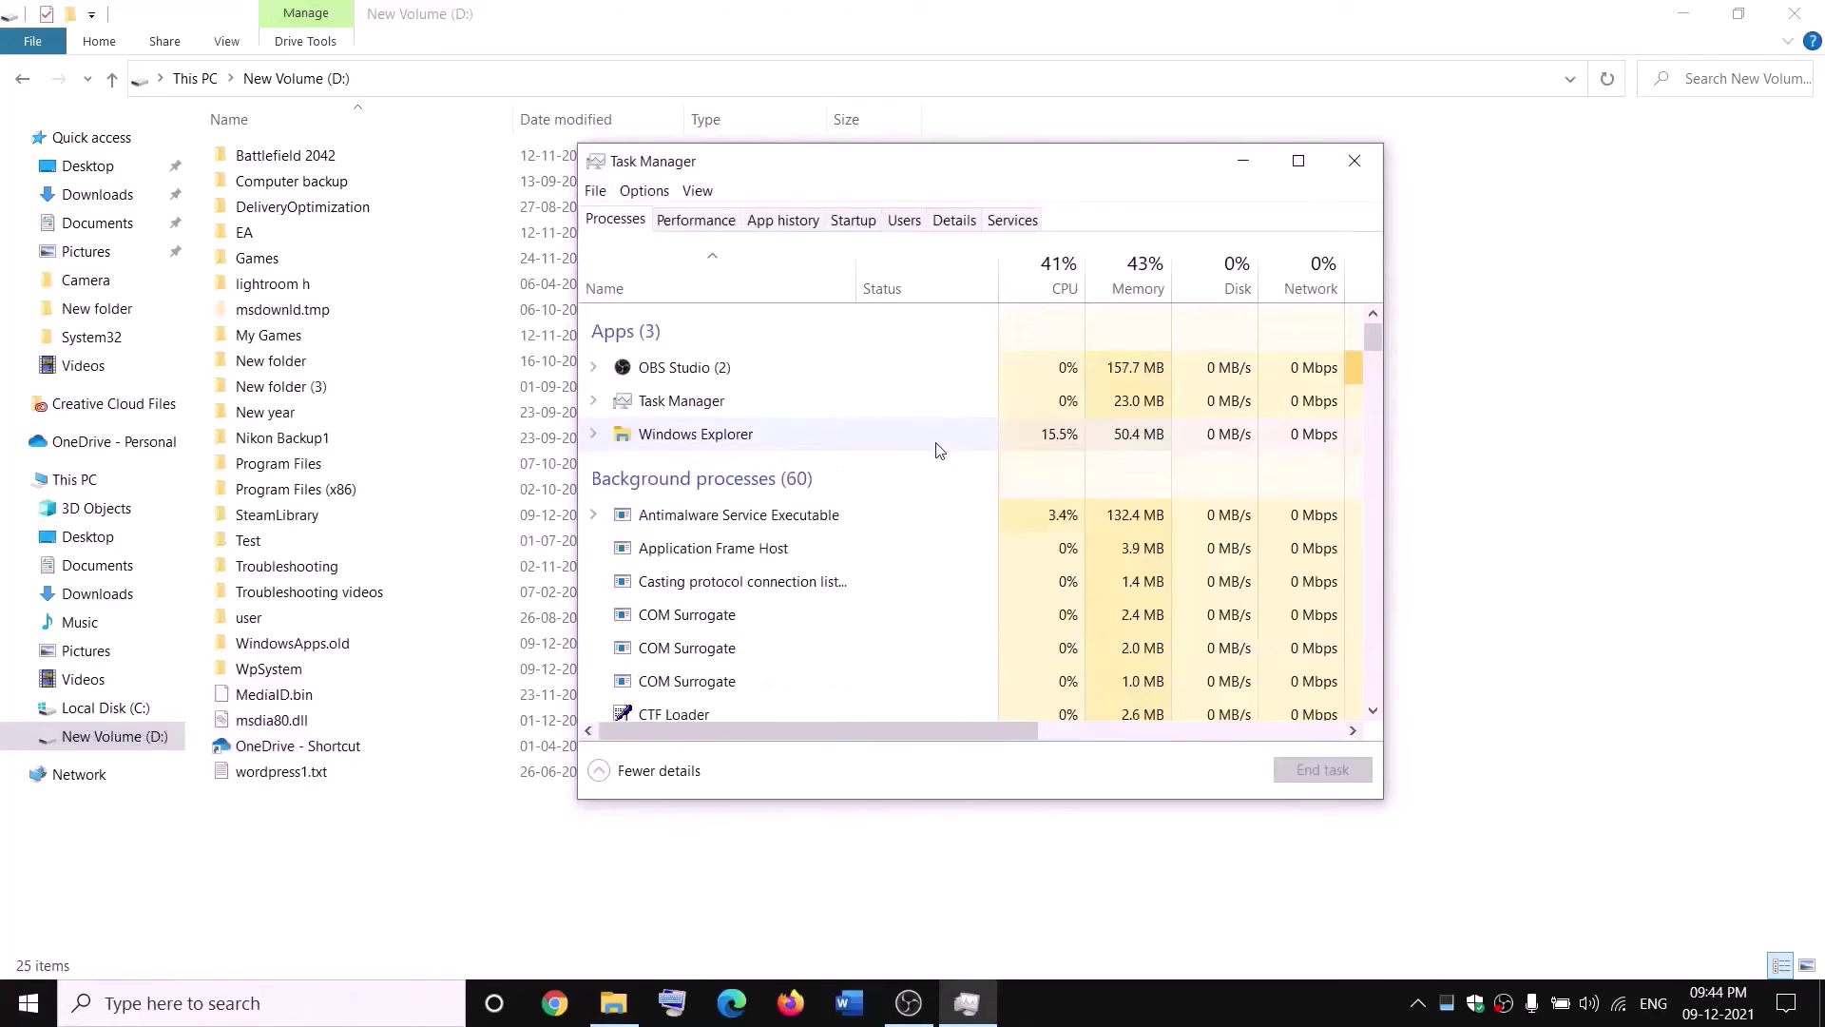
scroll(827, 530, down, 2)
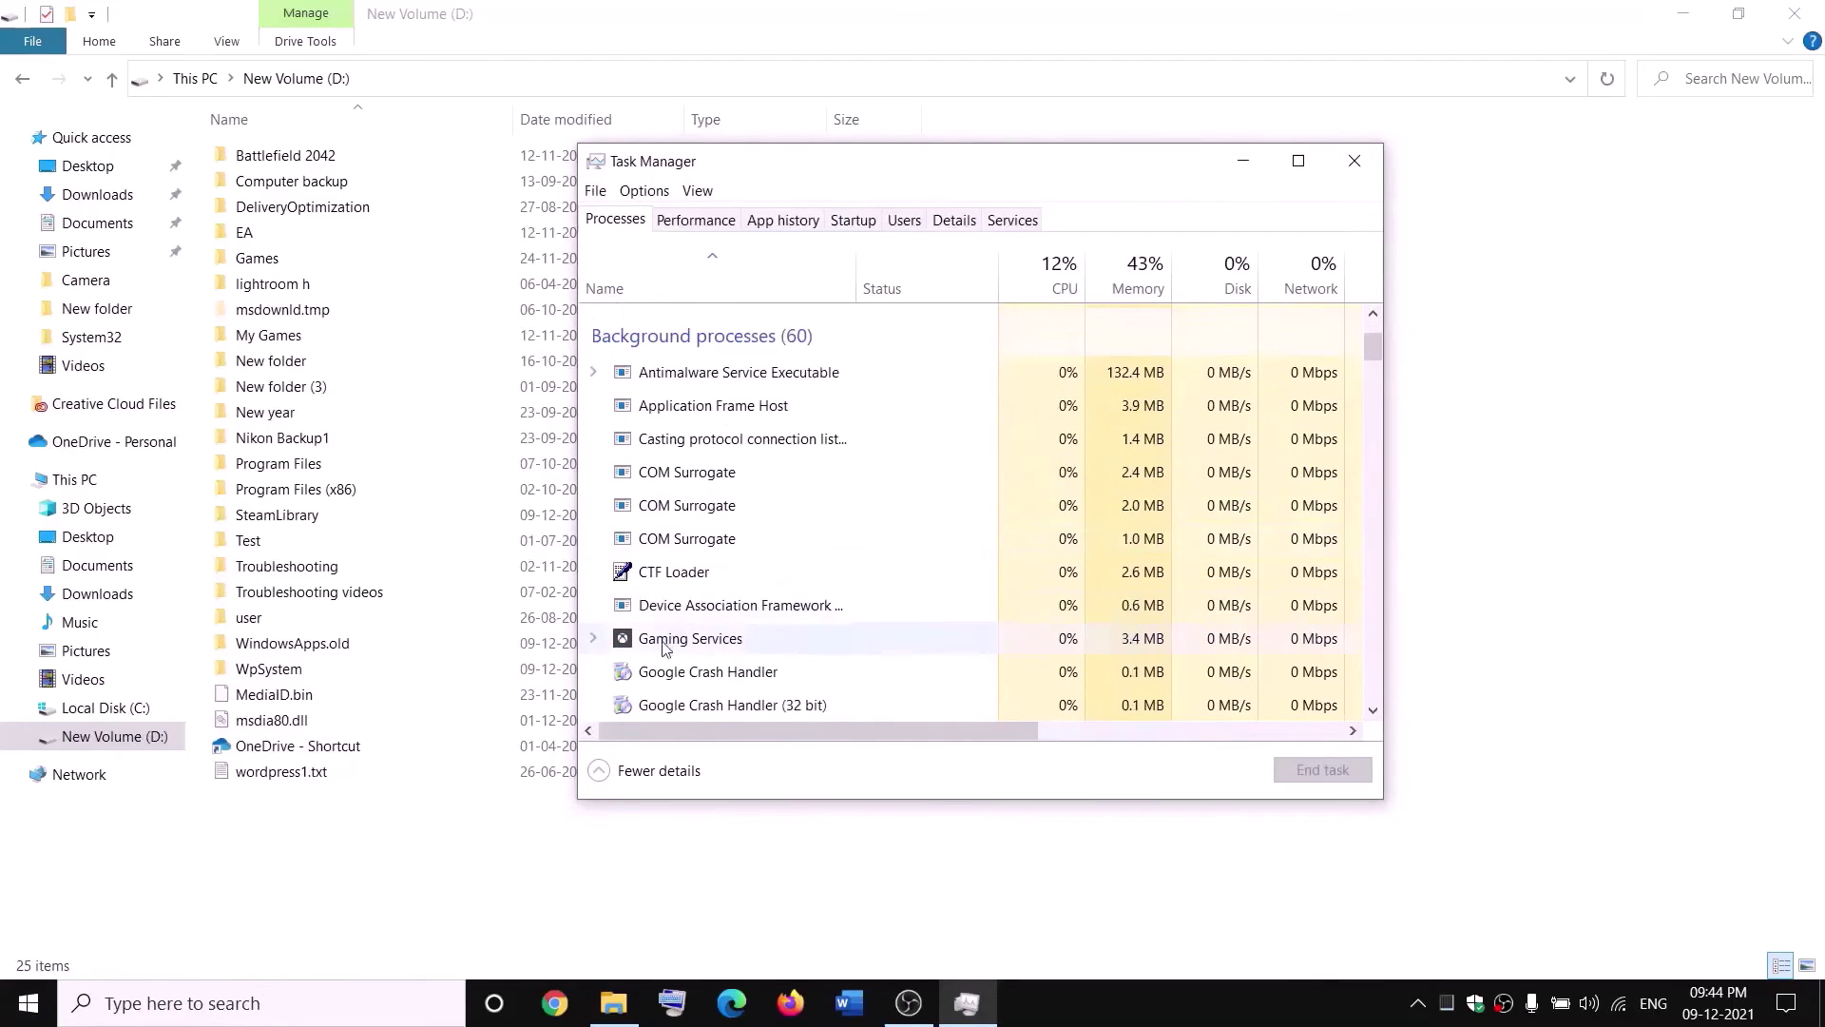
right_click(663, 646)
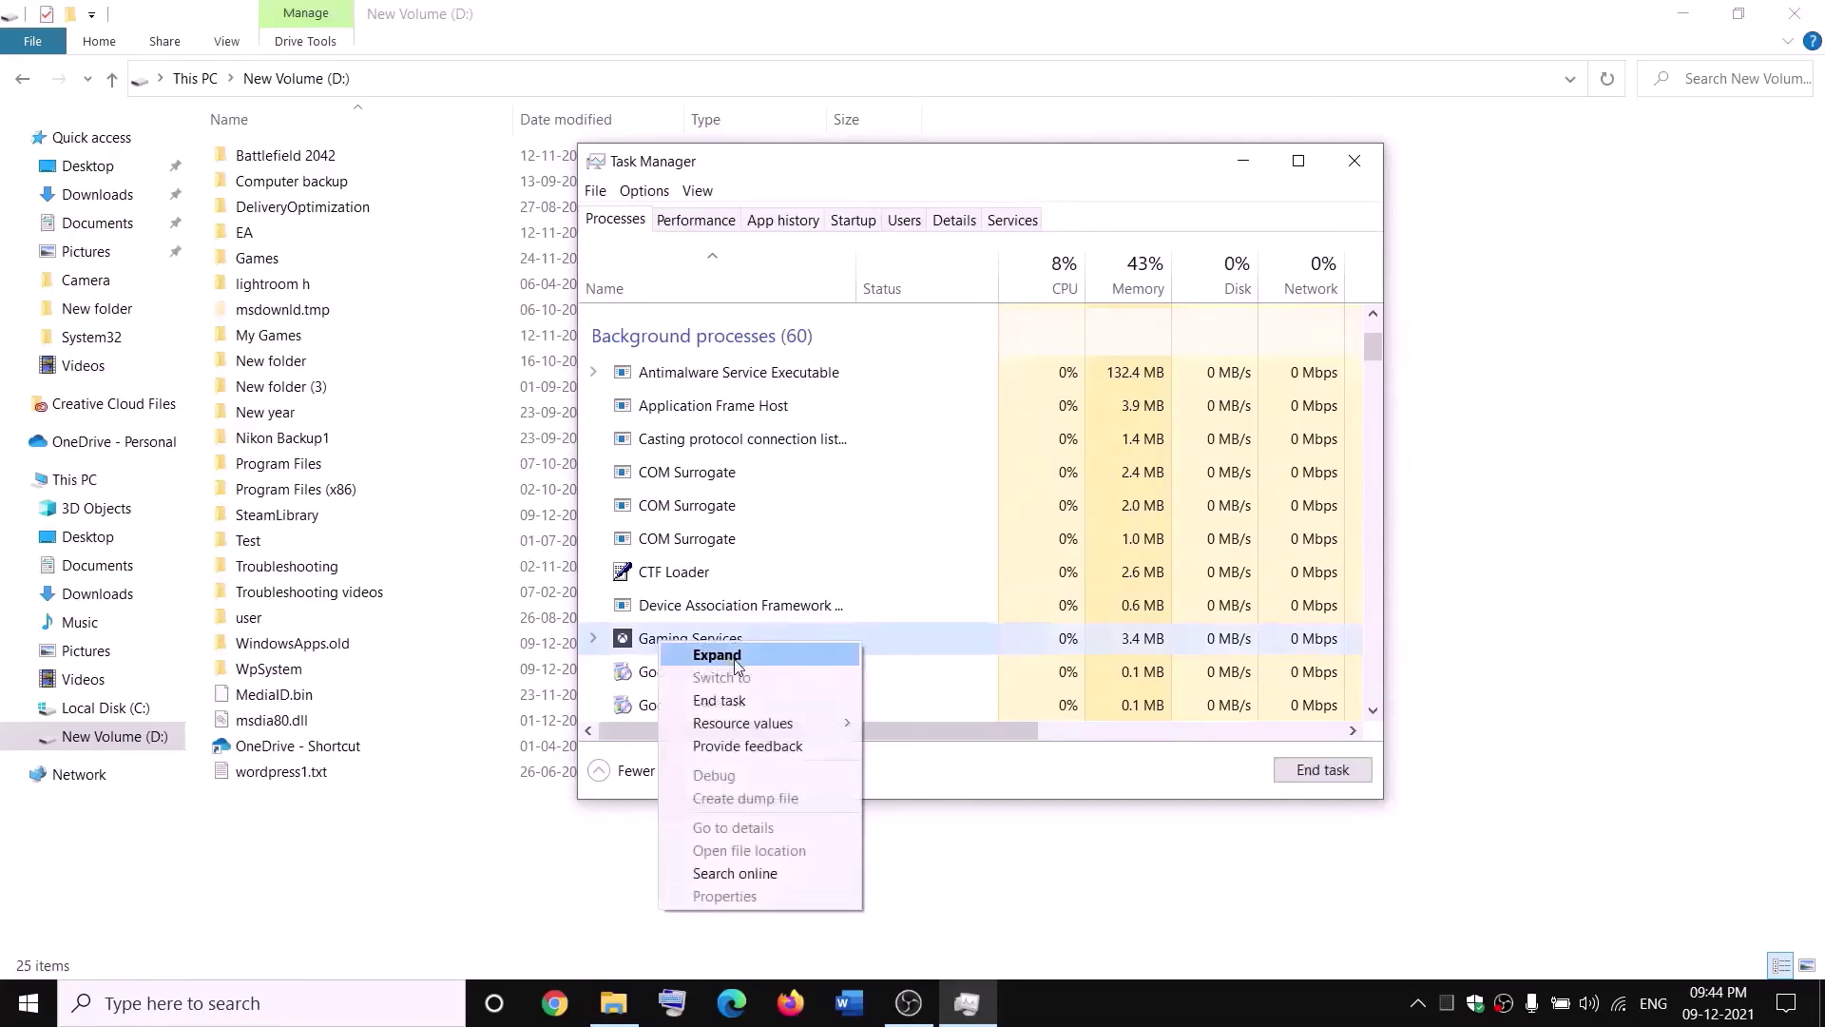
click(729, 705)
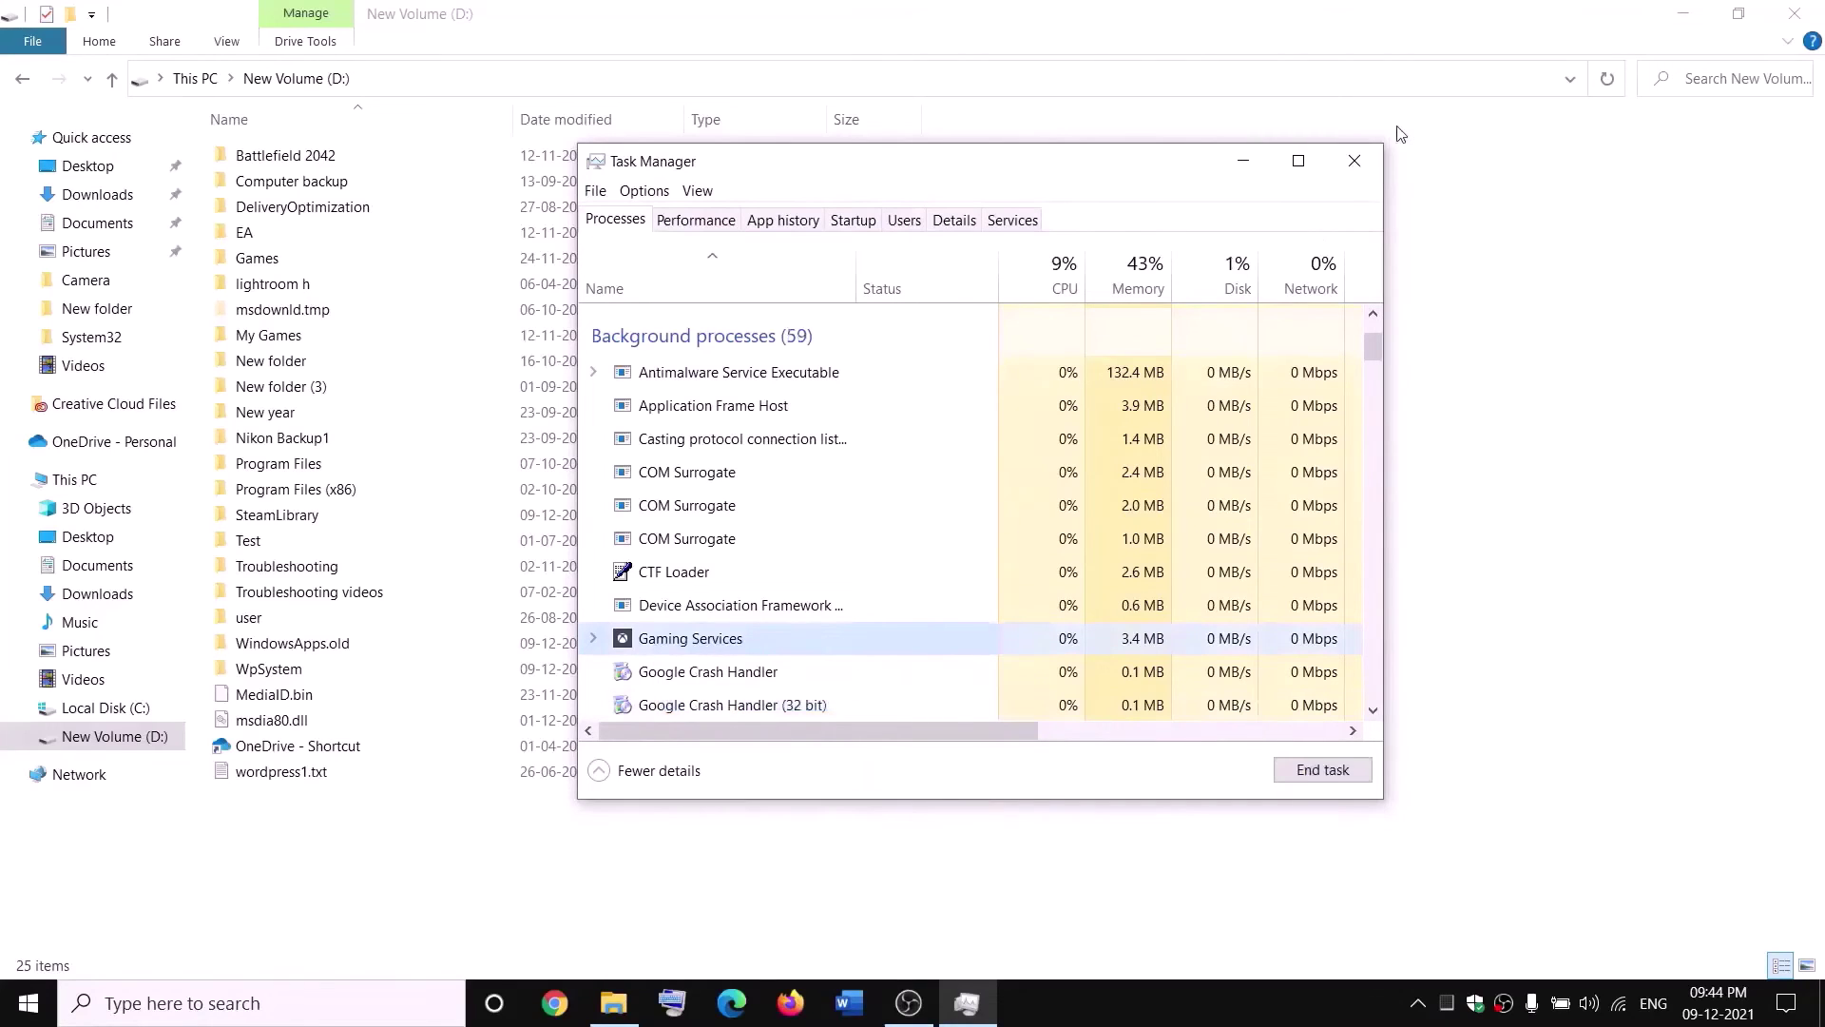
click(1371, 161)
click(402, 1005)
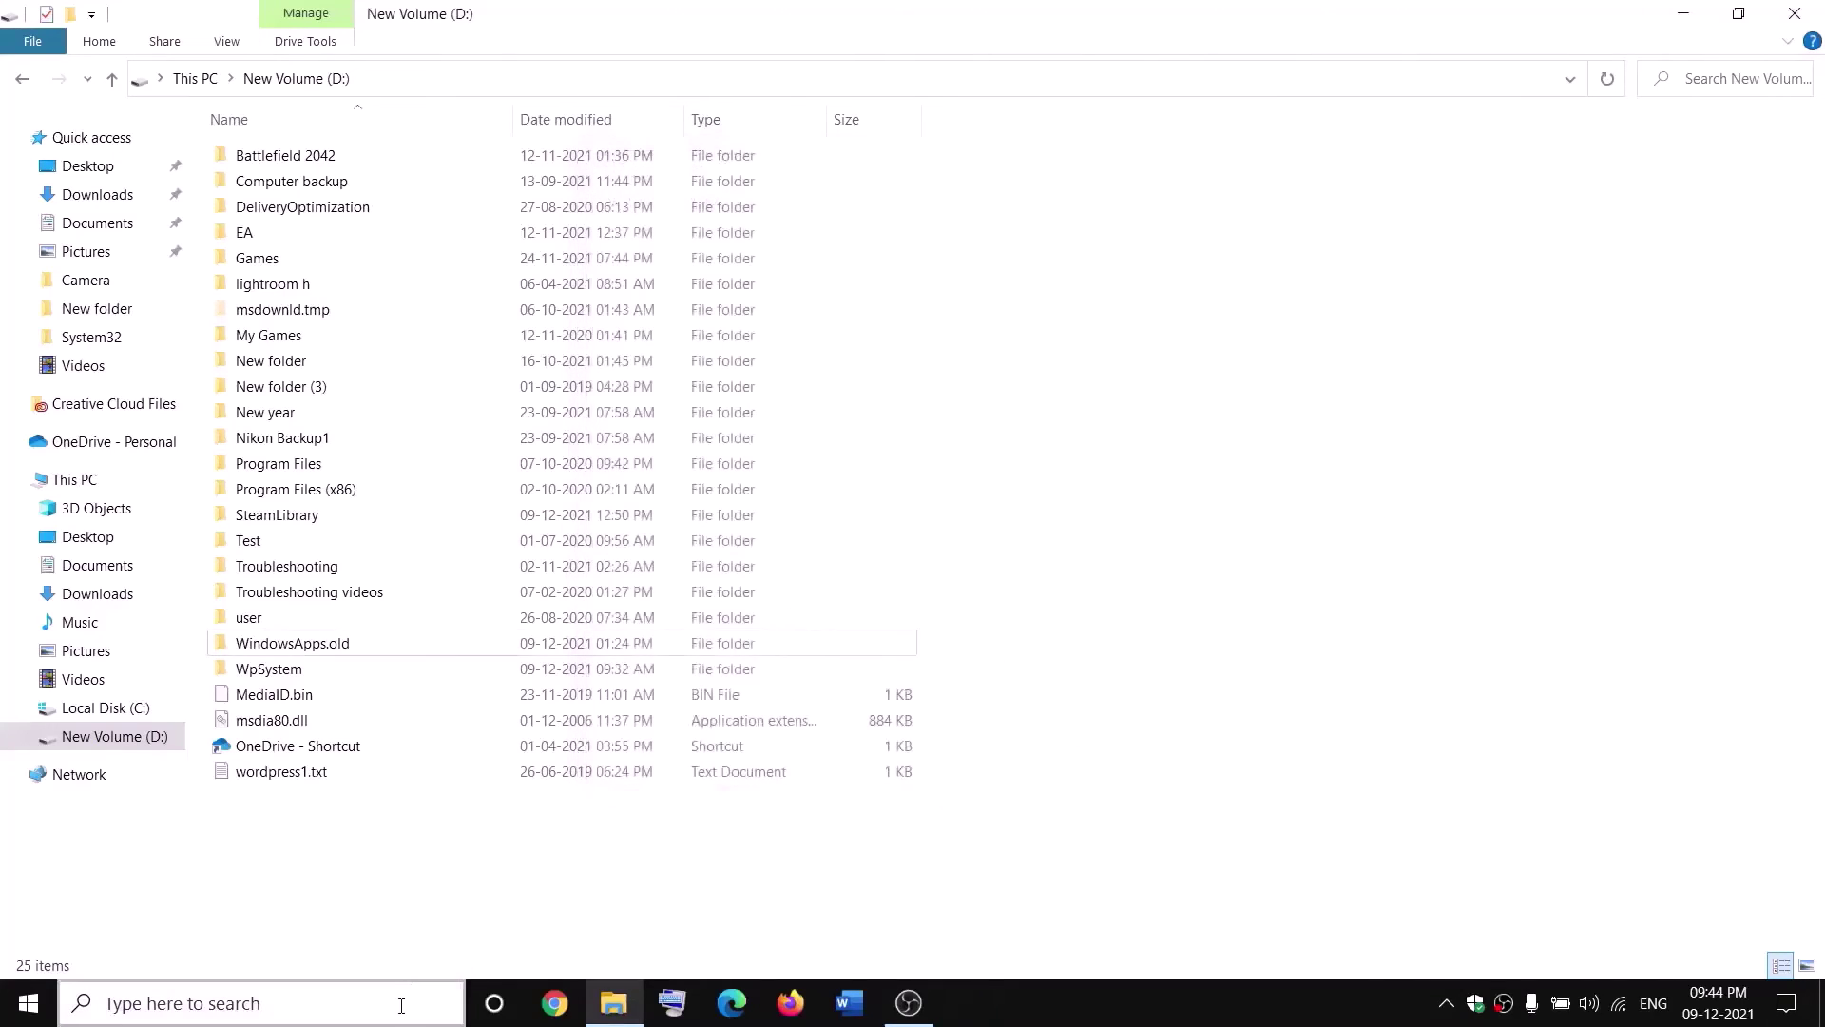
Open Services and start the stopped first Gaming Services entry.
text(services)
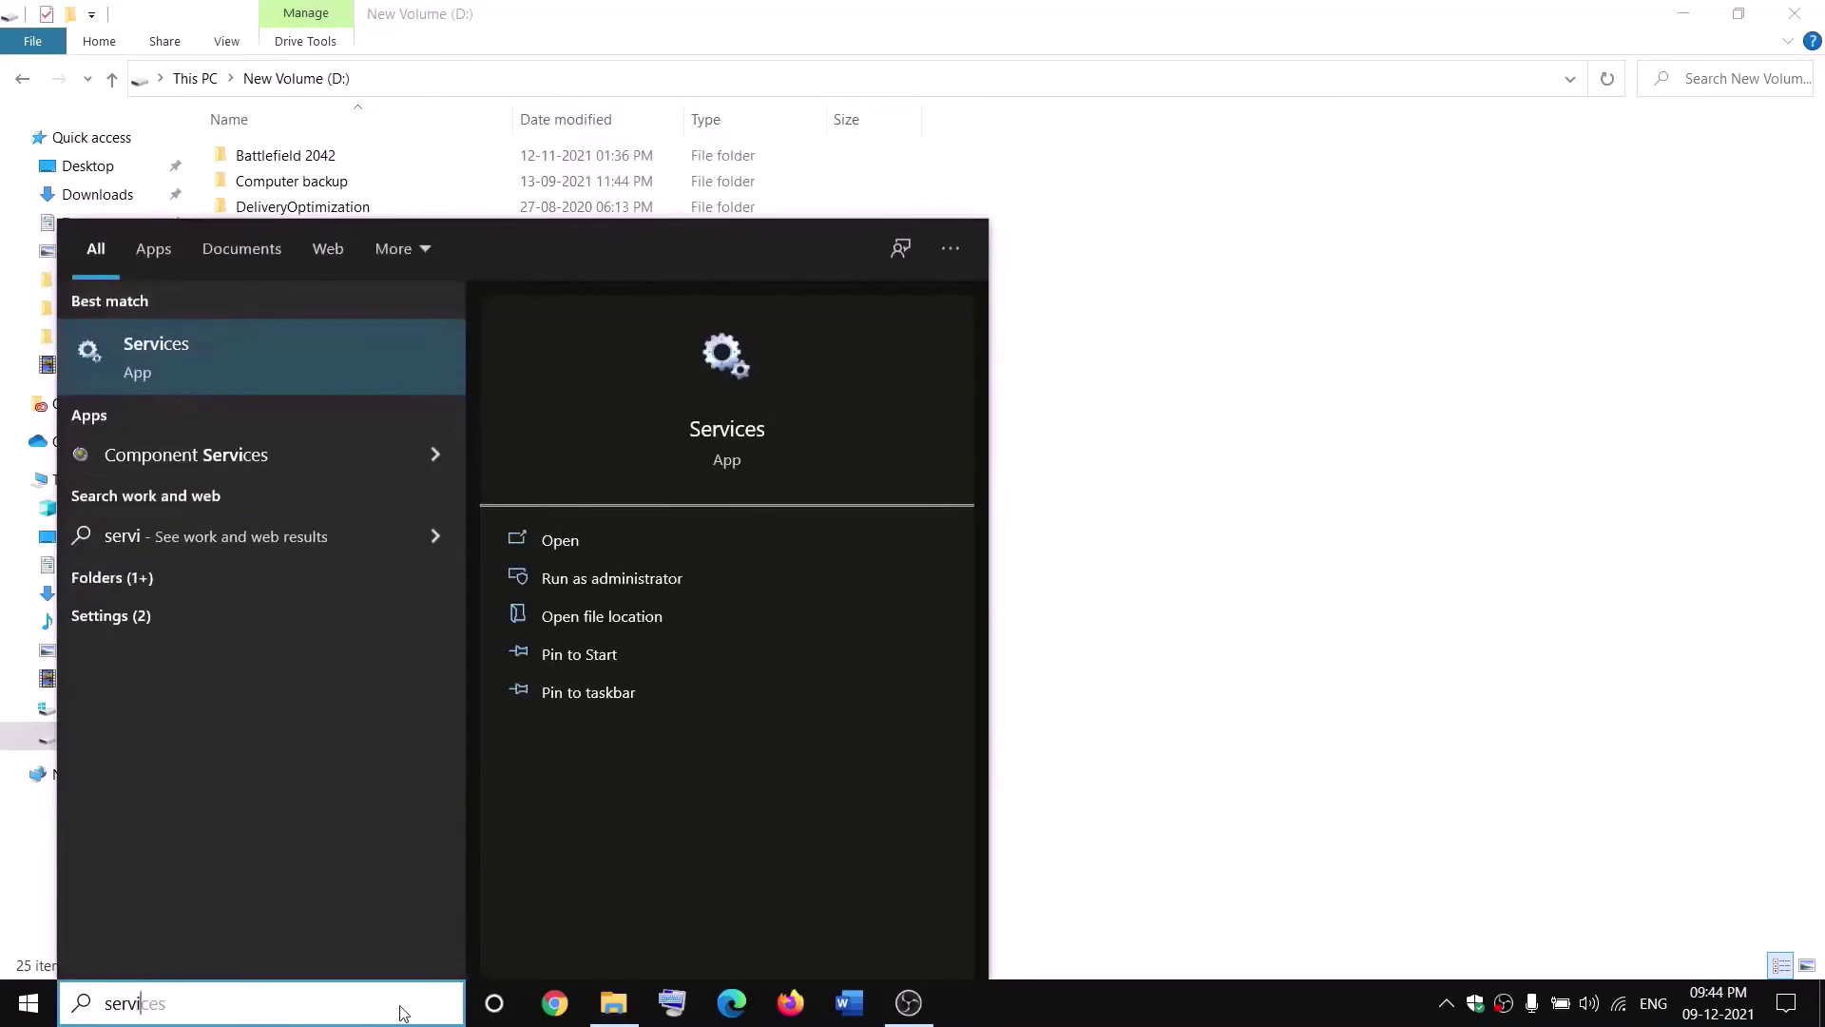
key(Return)
click(784, 506)
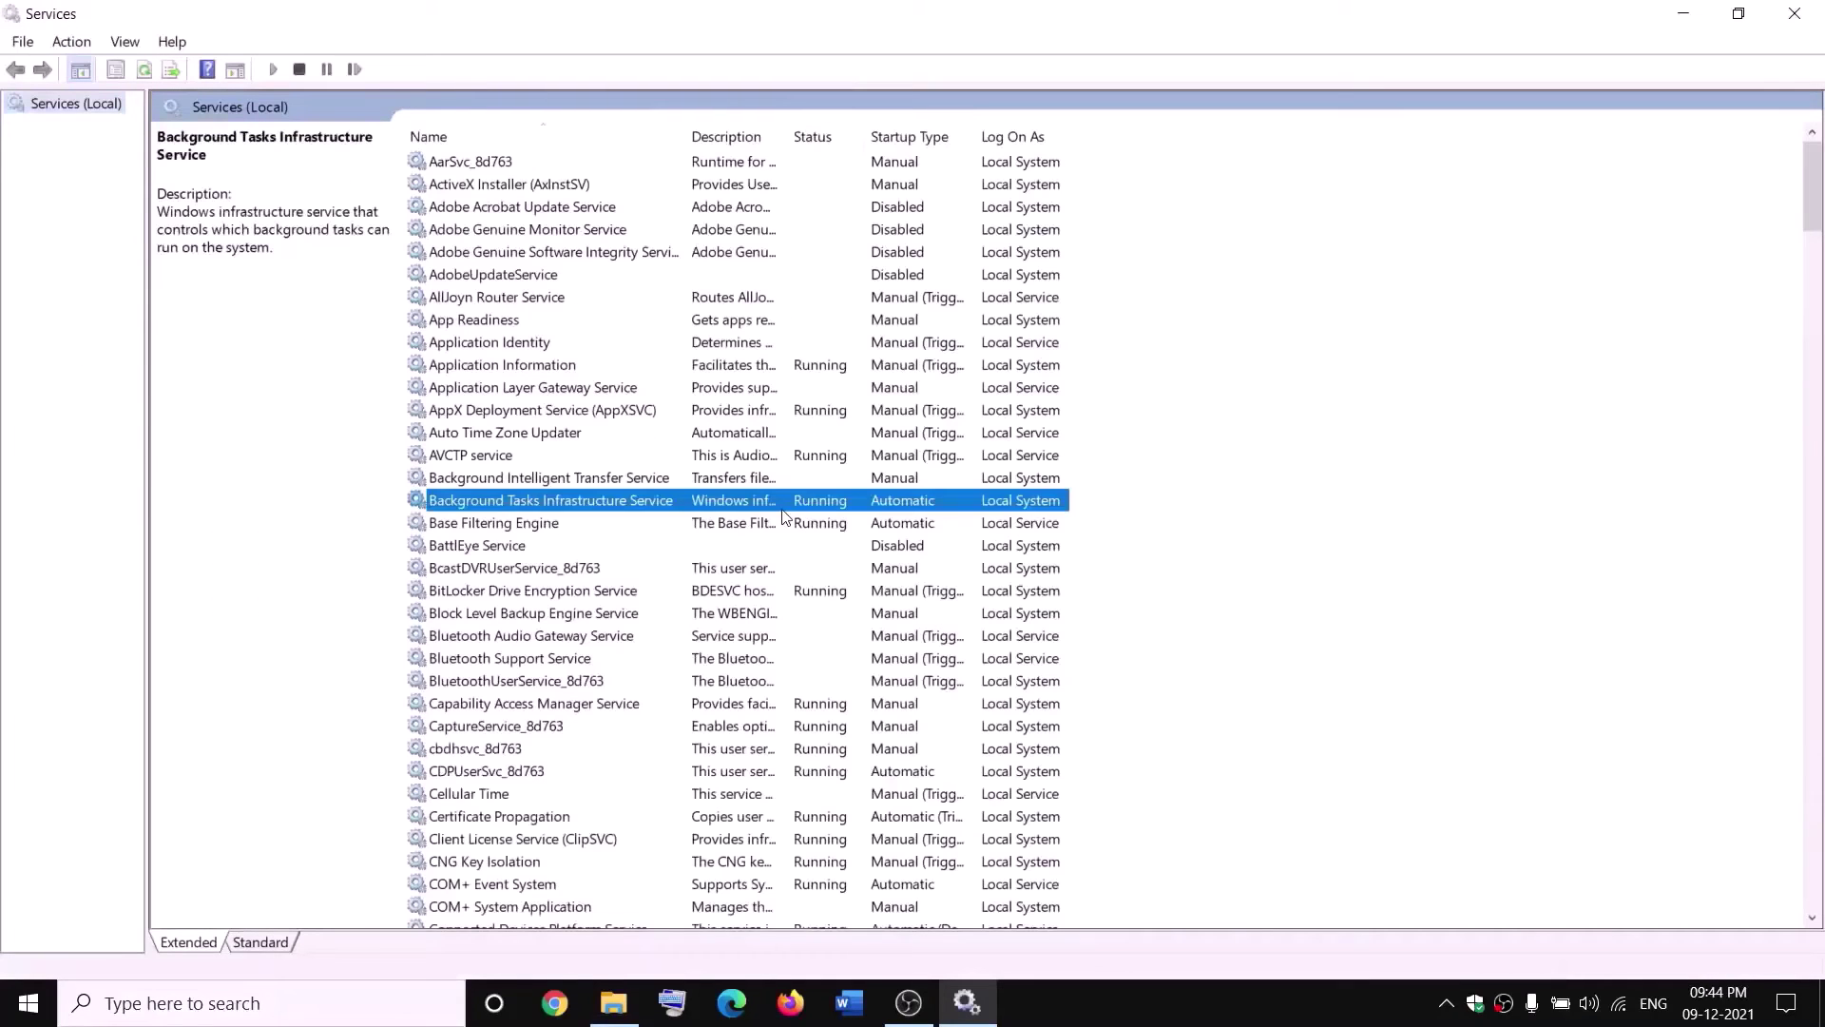
key(g)
click(807, 258)
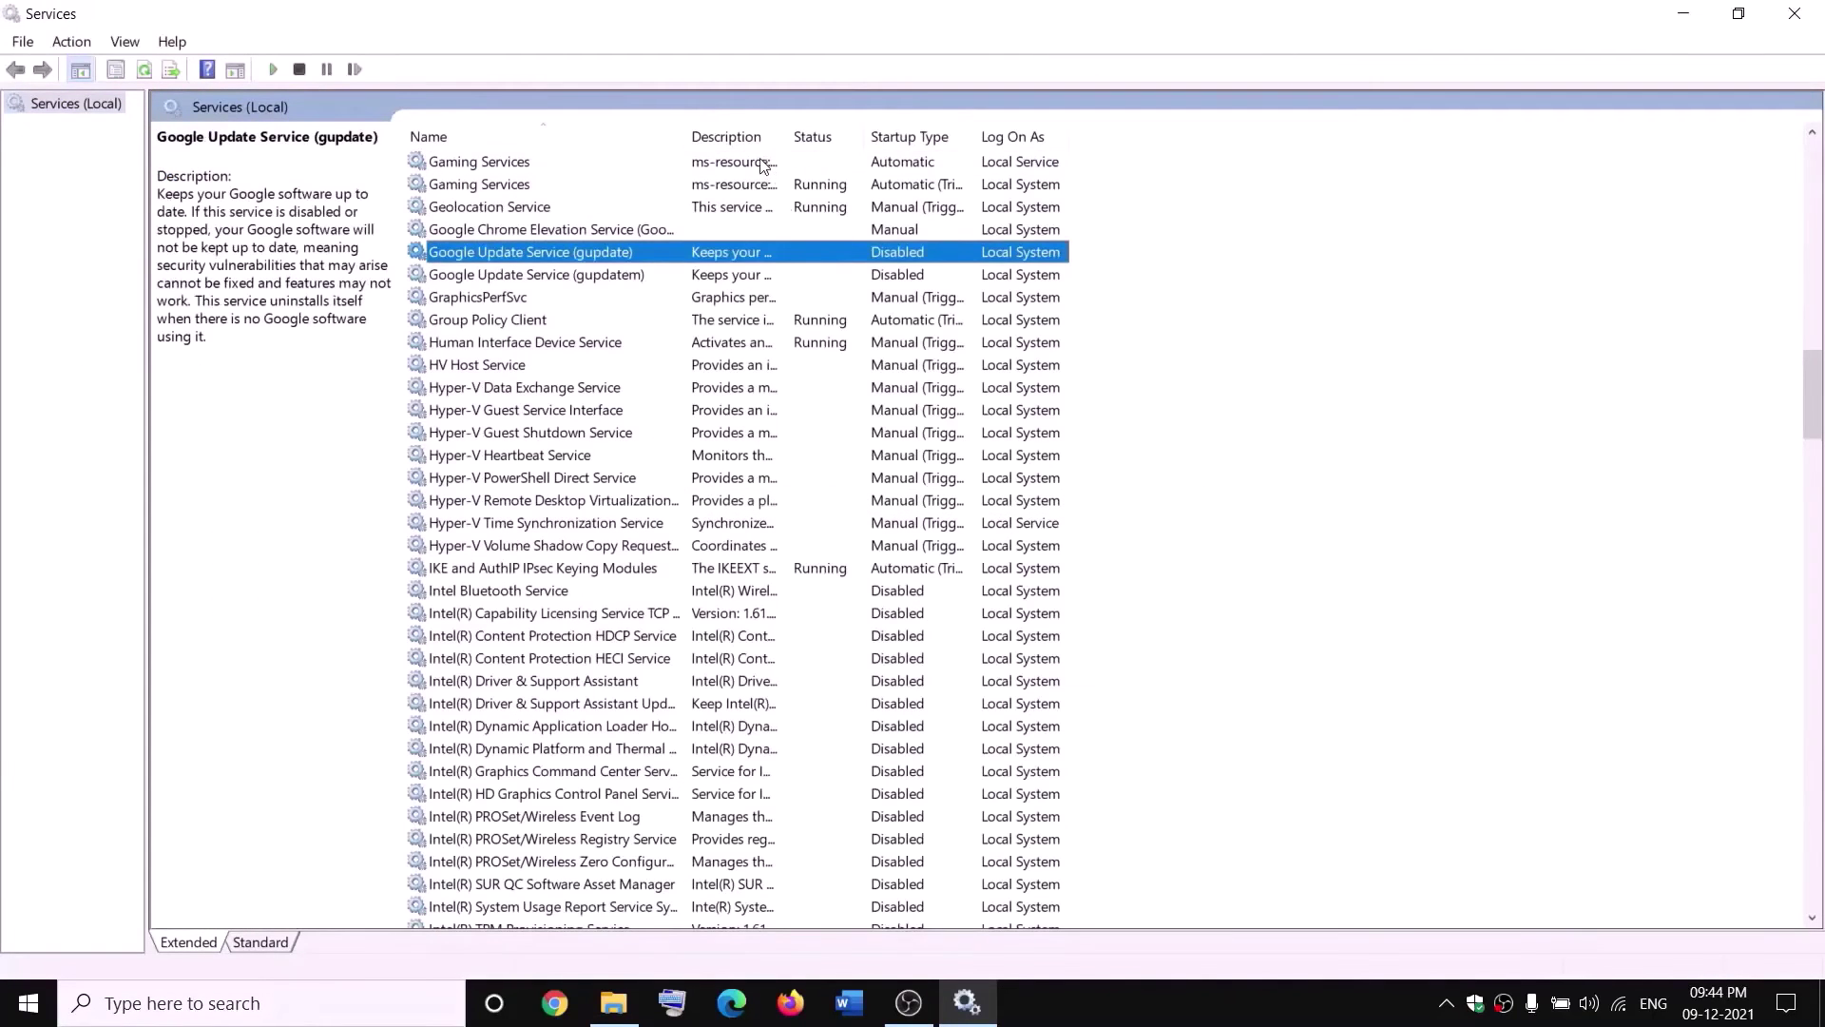
click(762, 166)
right_click(757, 165)
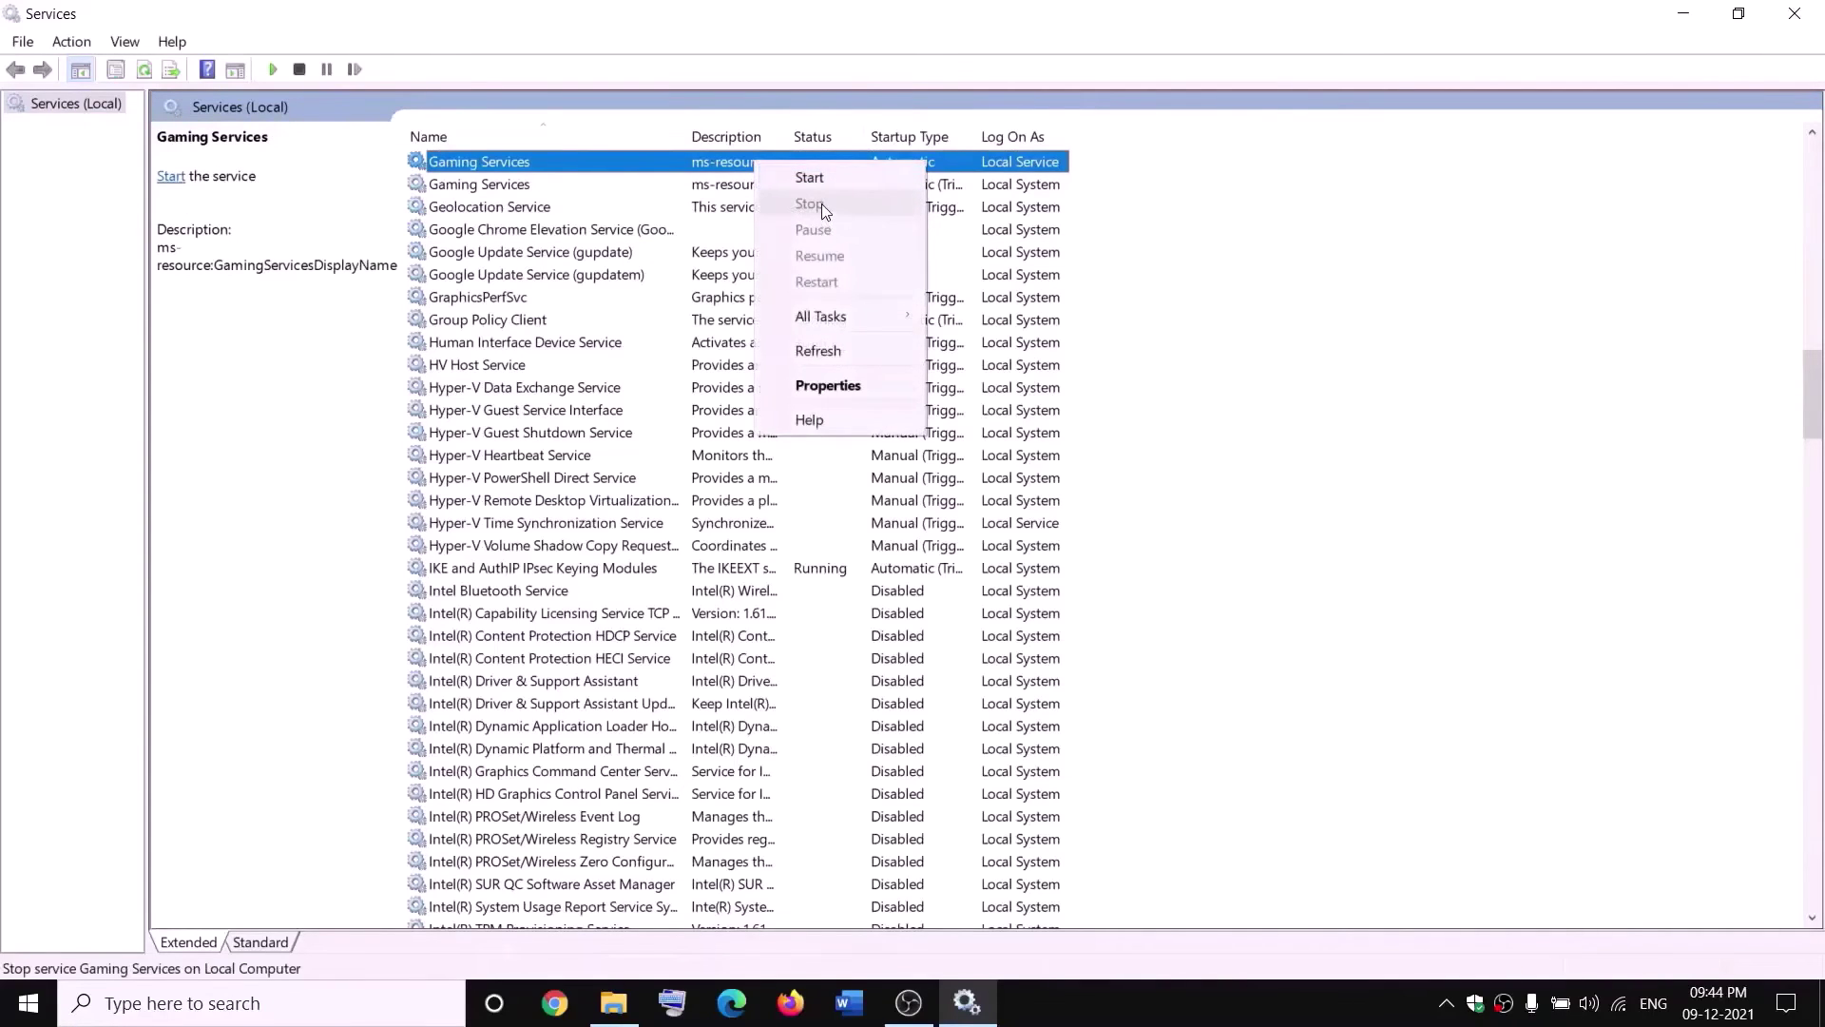
click(815, 179)
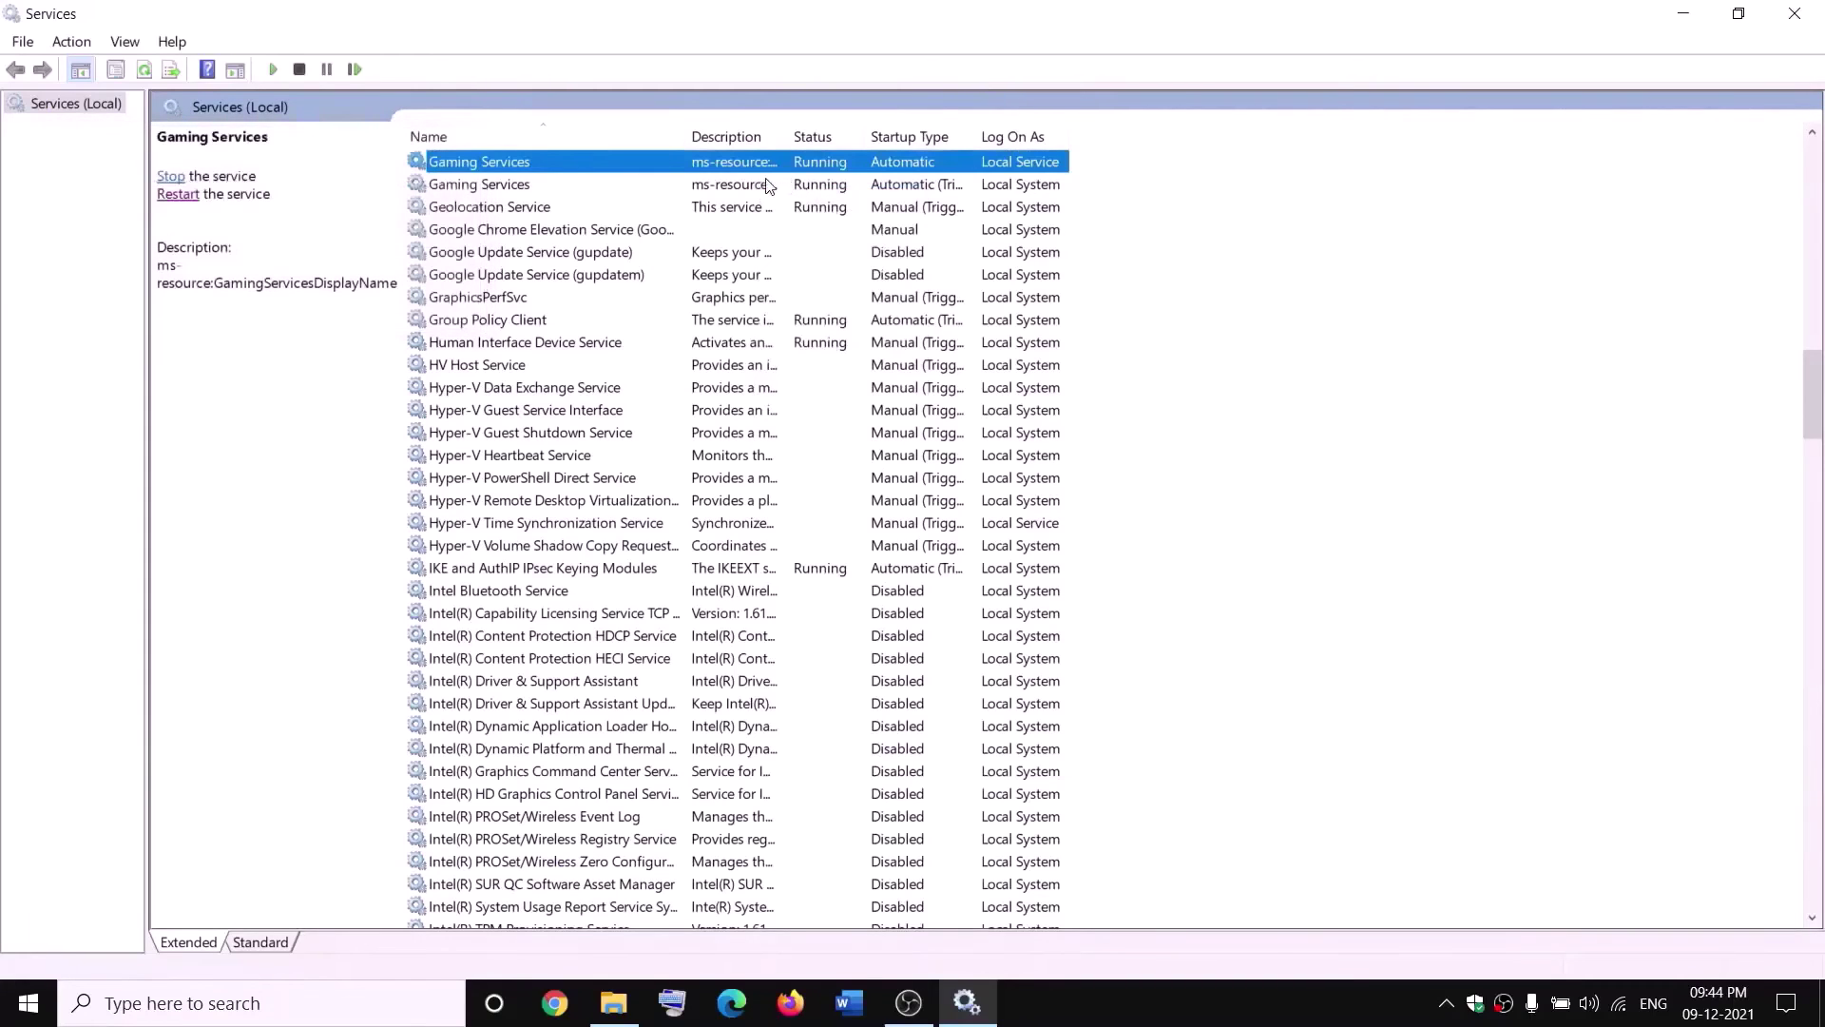
Stop both Gaming Services entries.
right_click(746, 167)
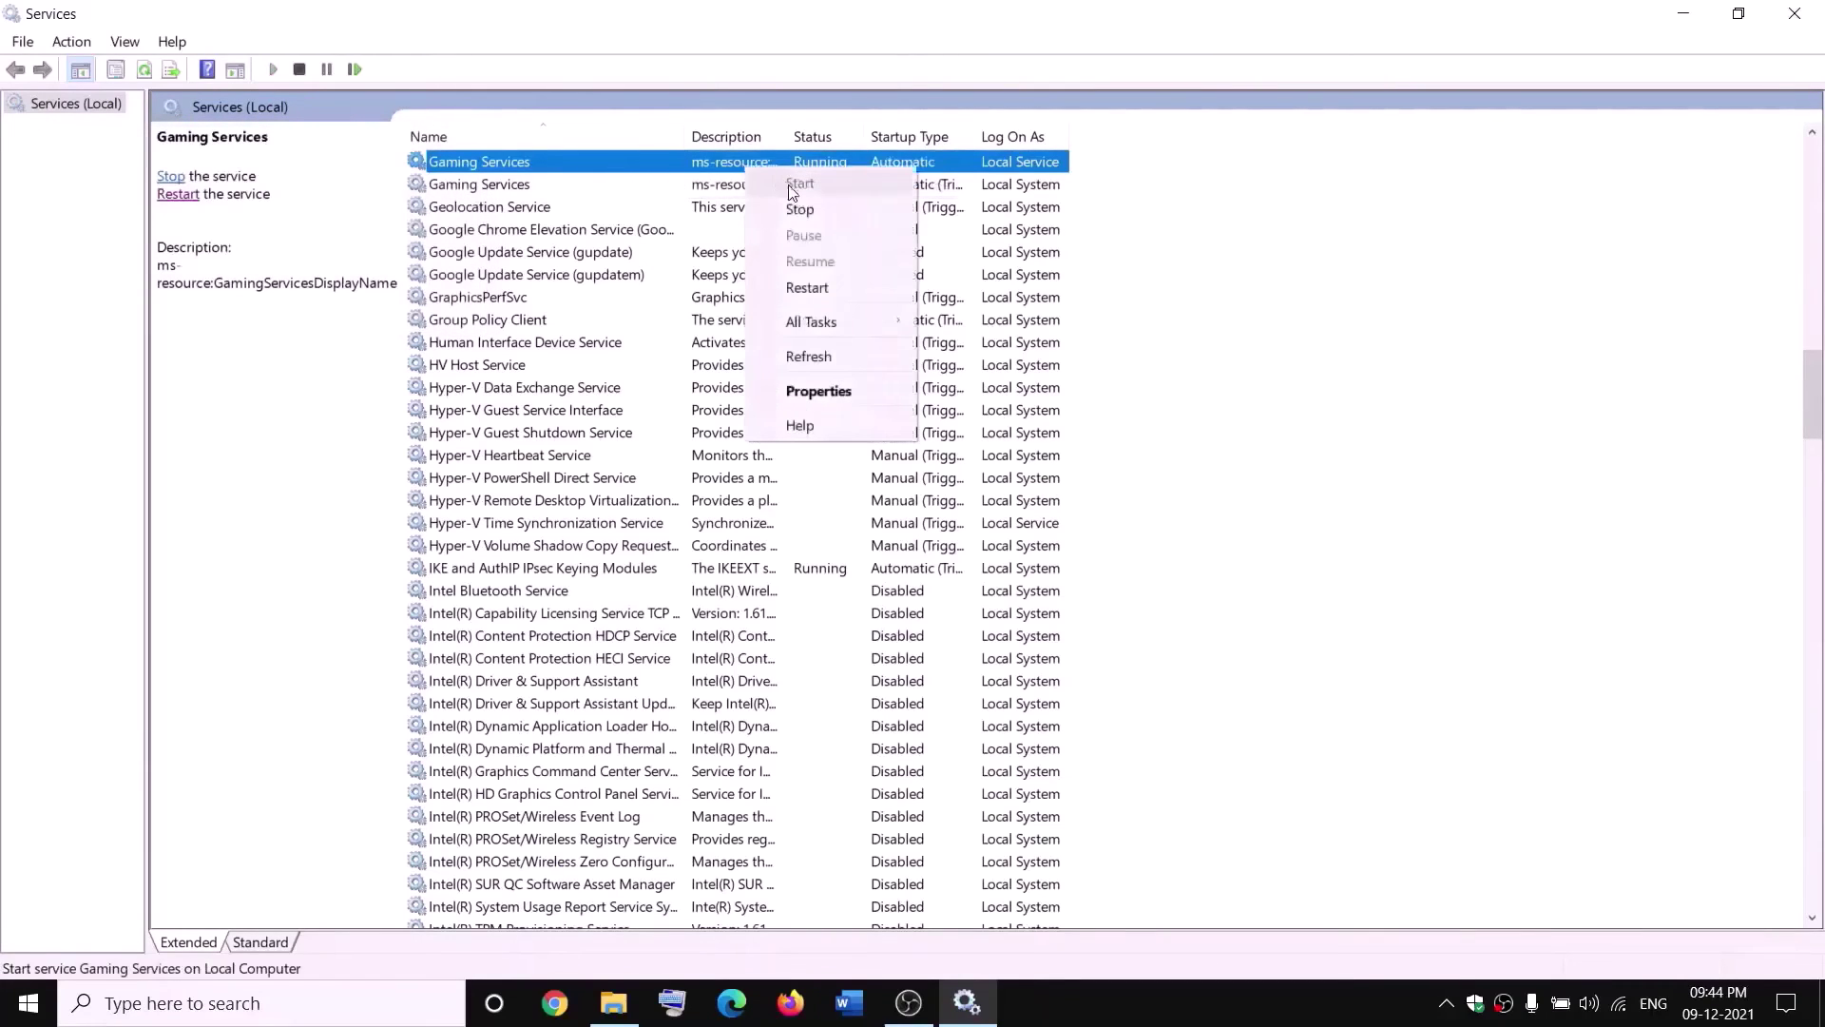
click(798, 207)
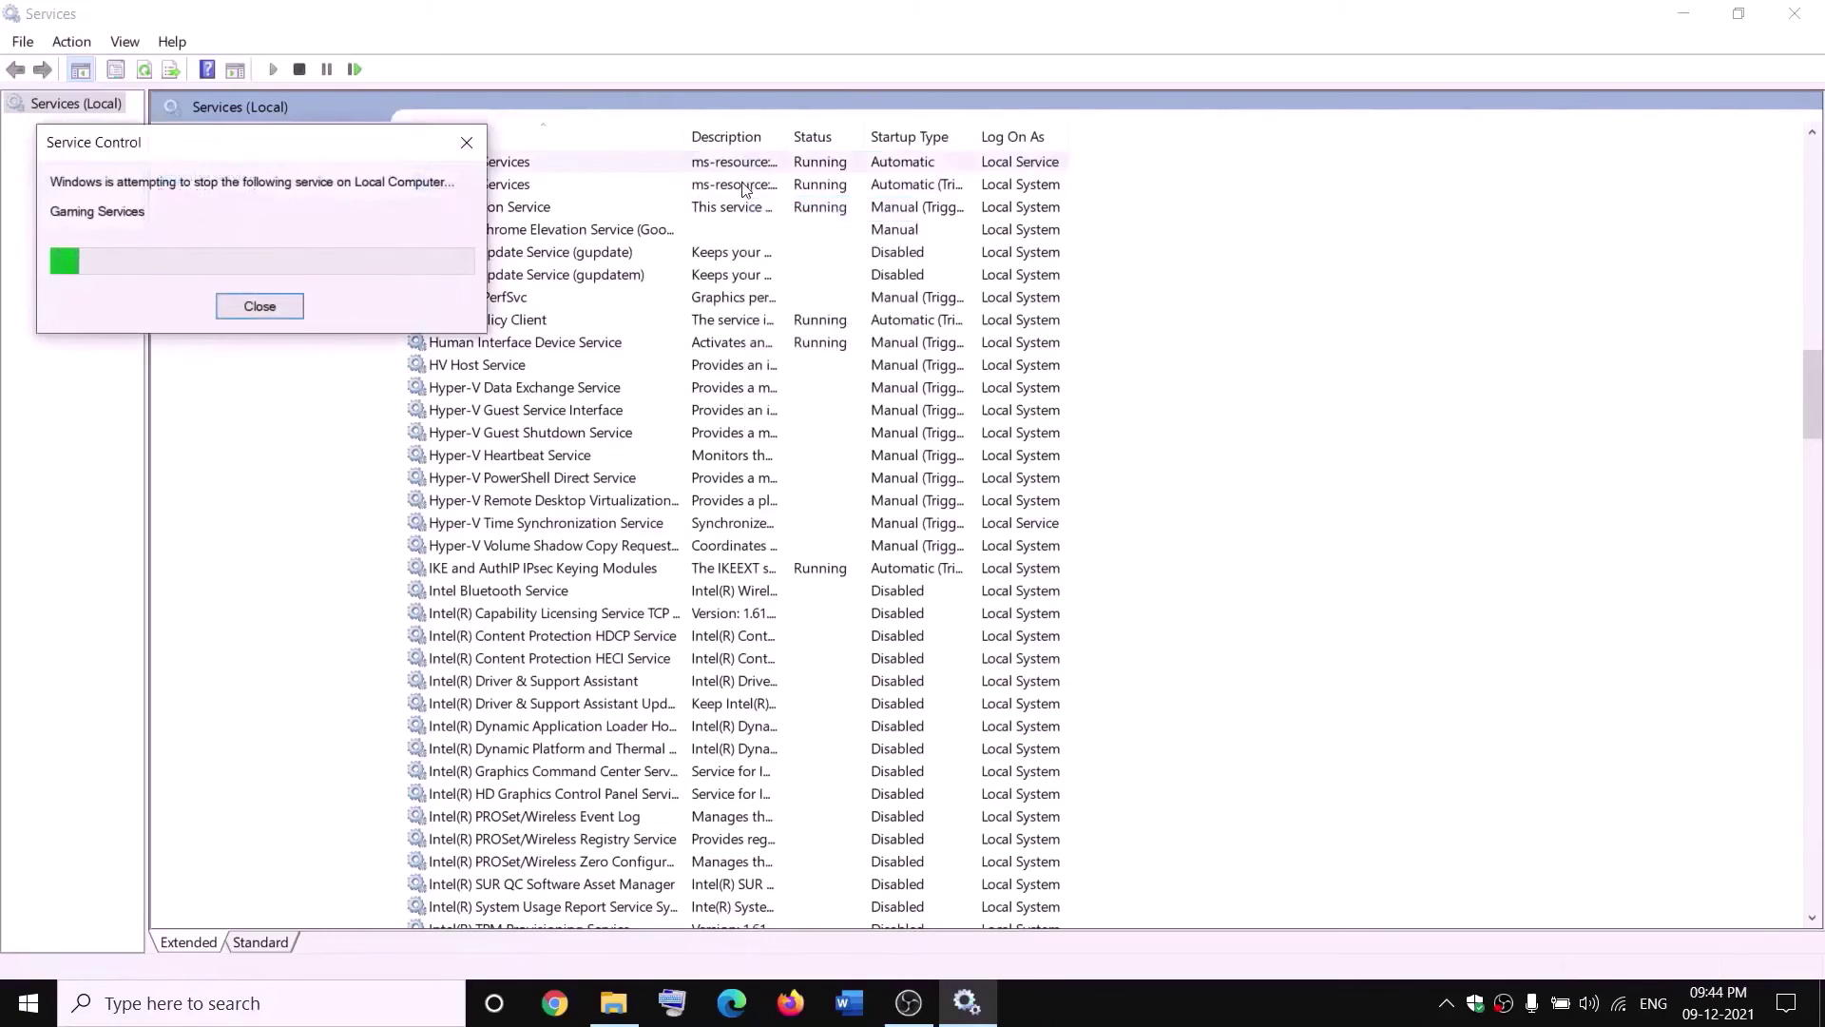
click(747, 184)
right_click(741, 185)
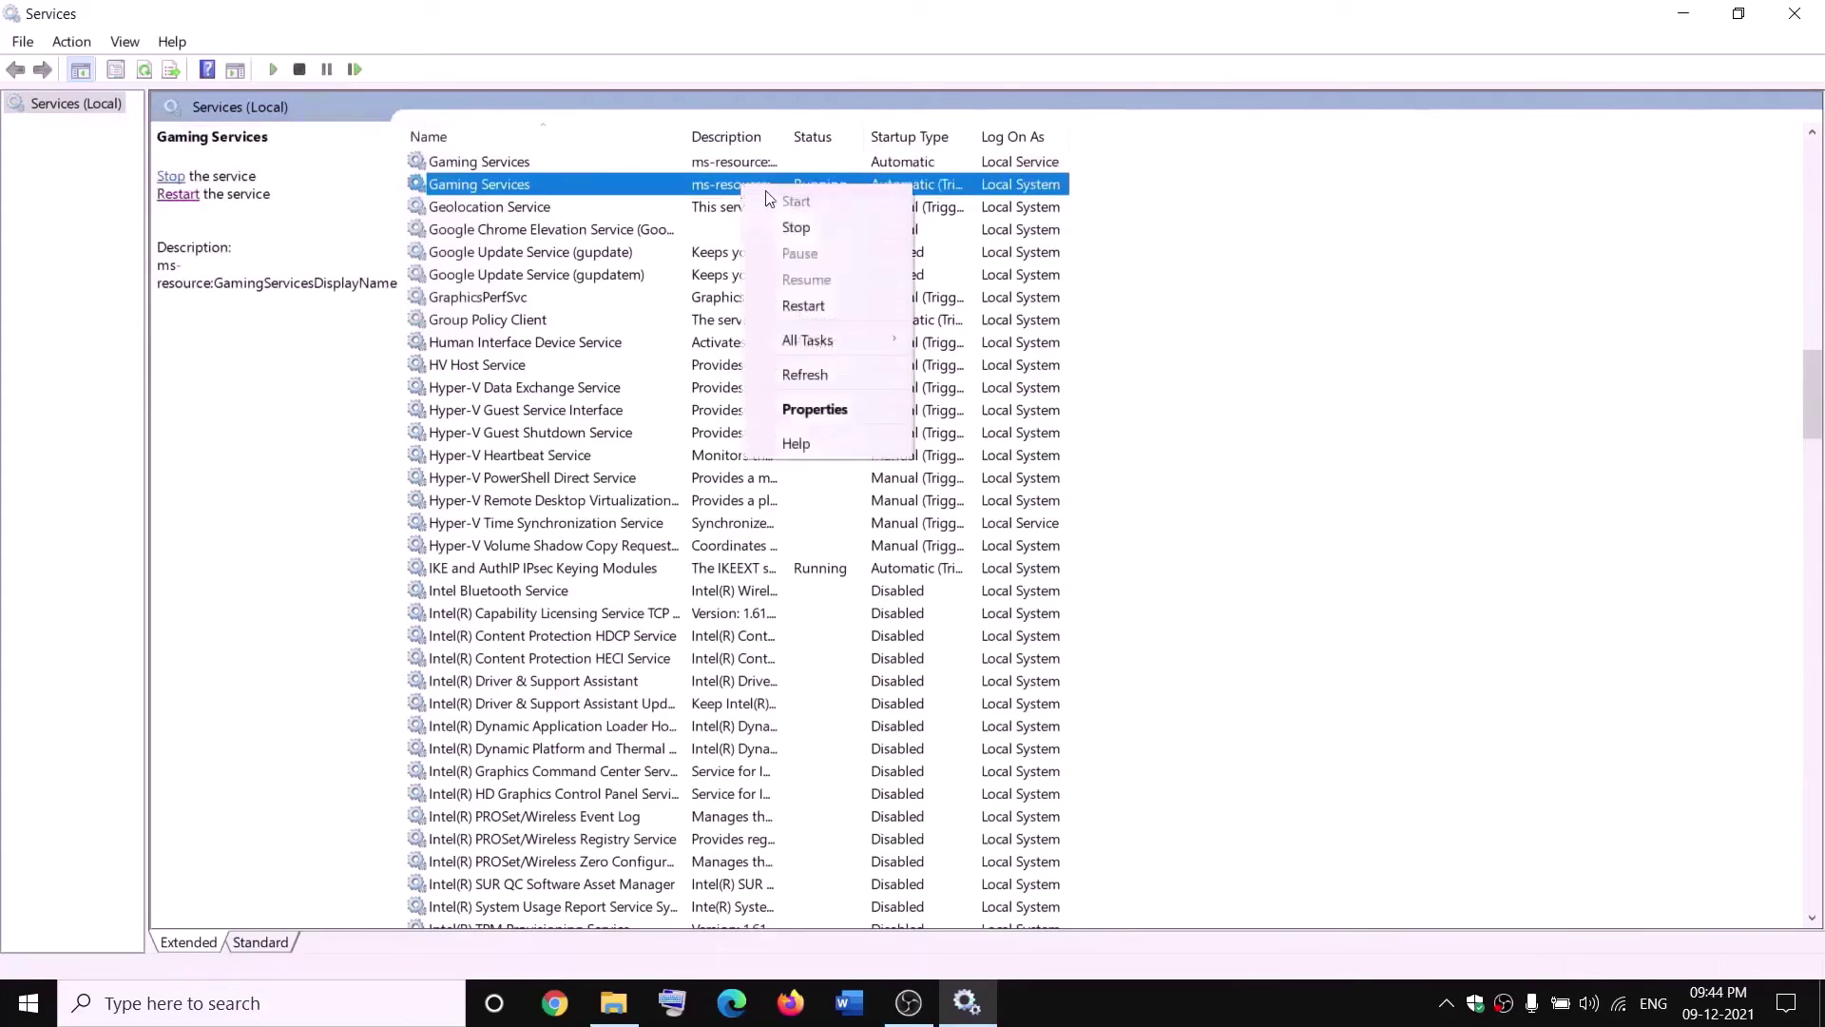
click(830, 229)
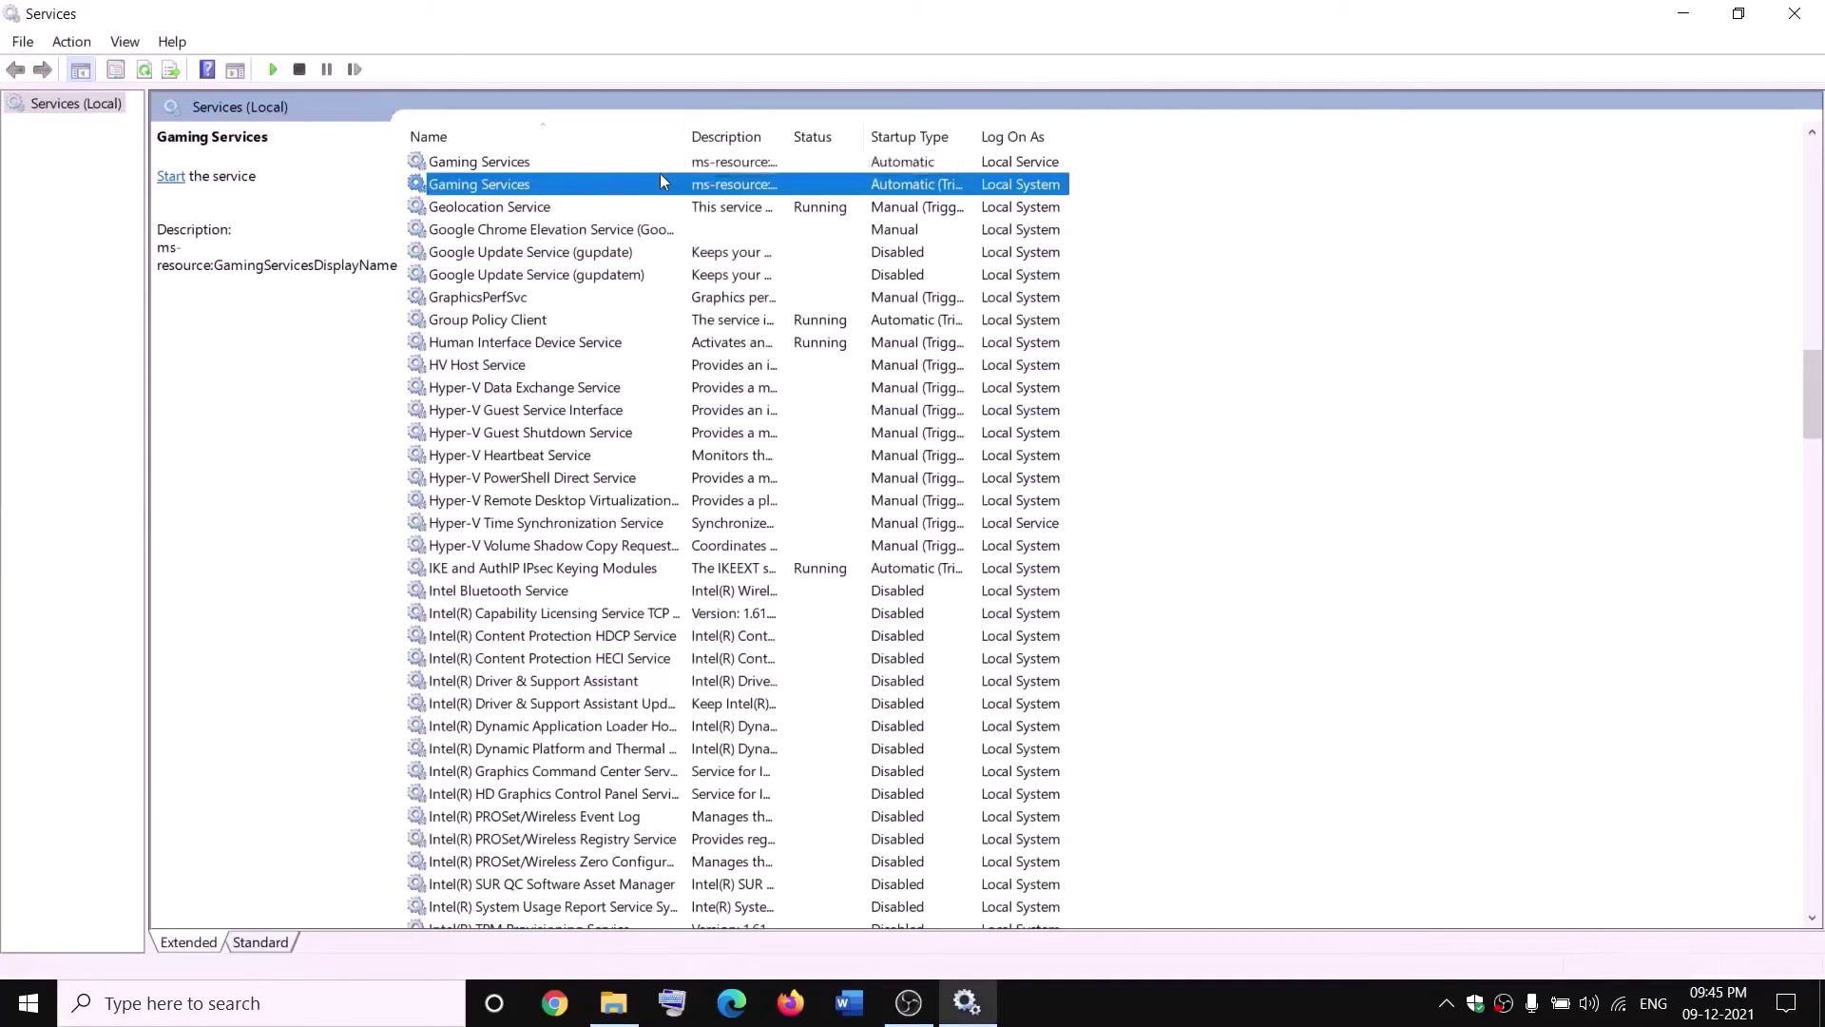
Start both Gaming Services entries again.
click(675, 163)
right_click(675, 163)
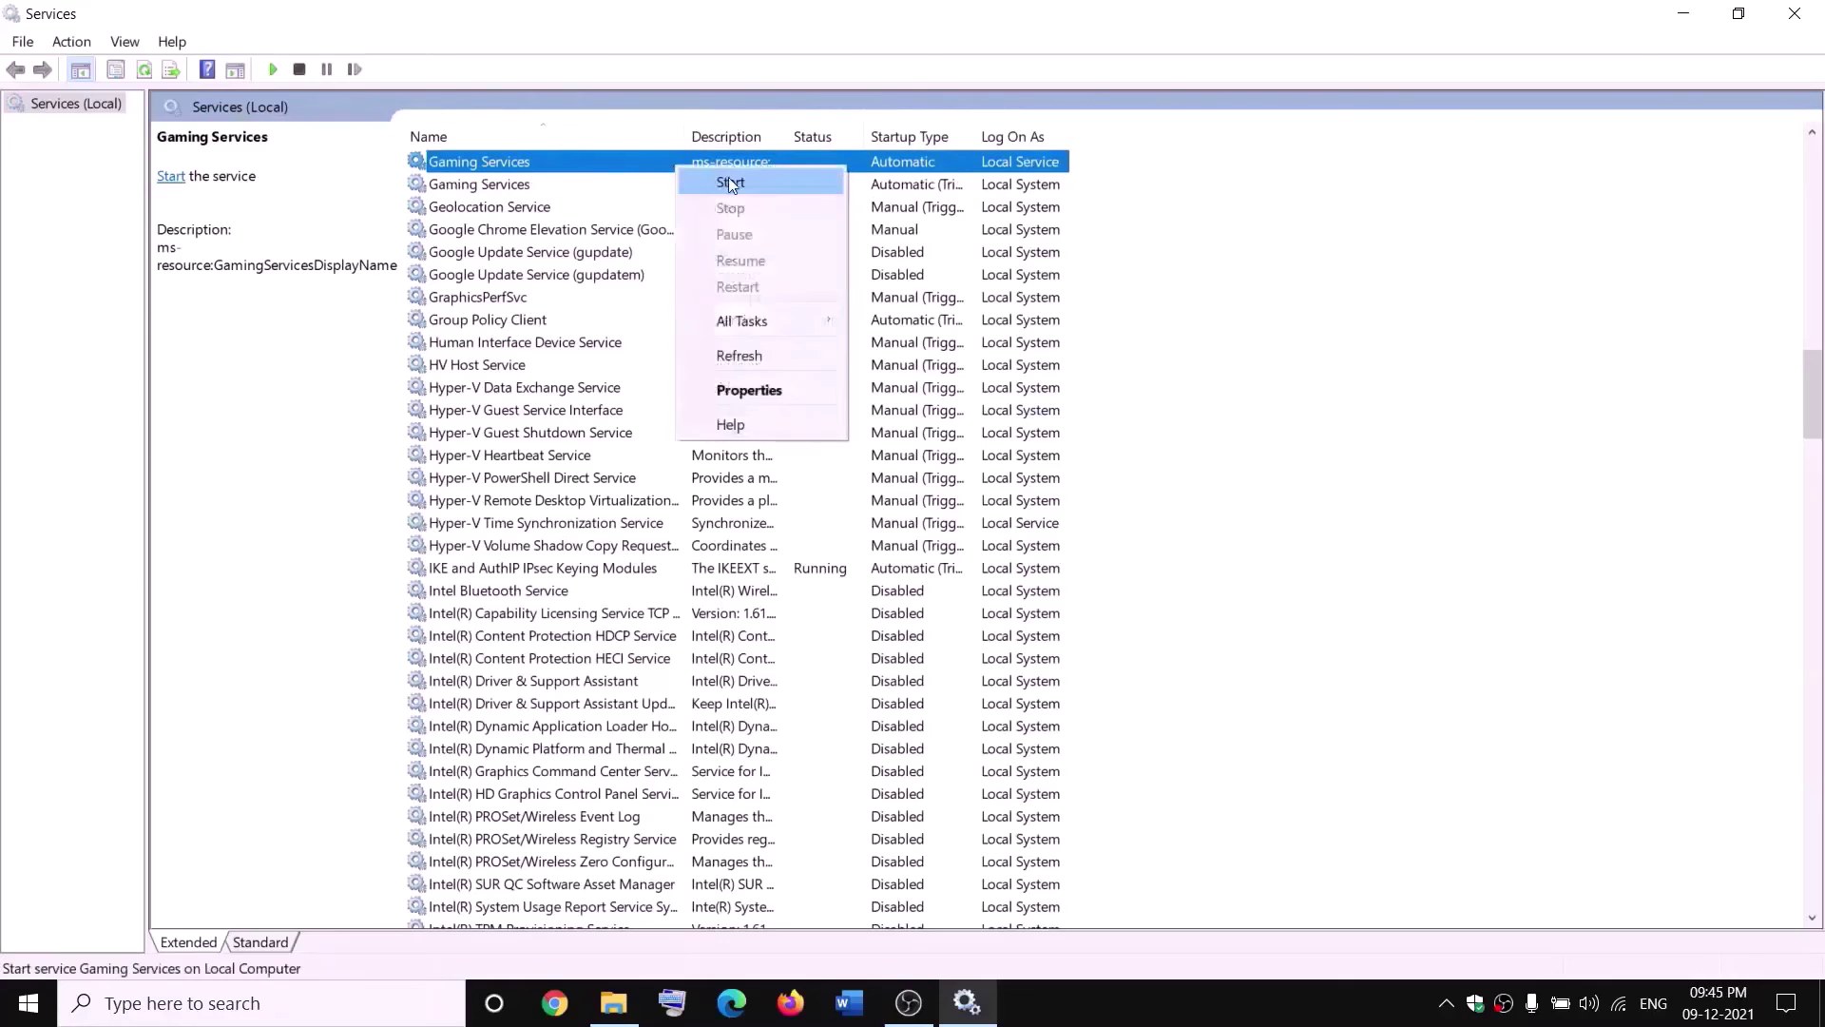
click(728, 185)
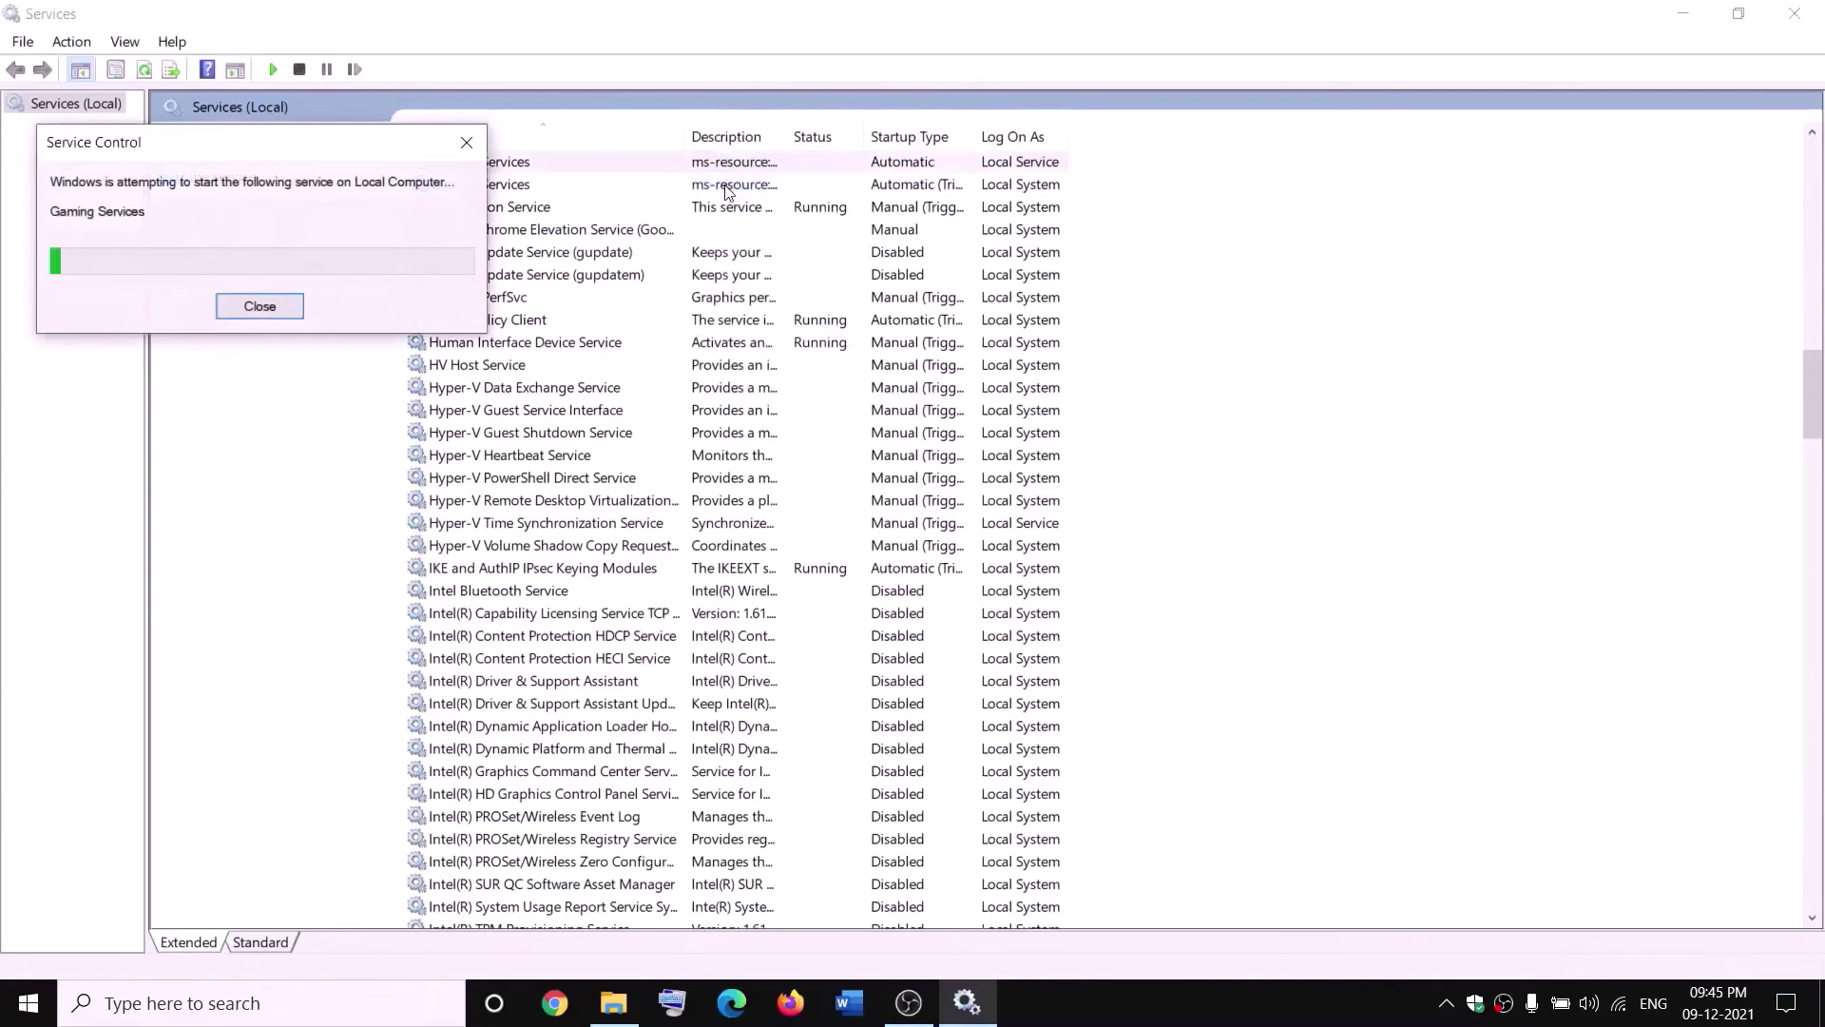
click(728, 185)
right_click(730, 185)
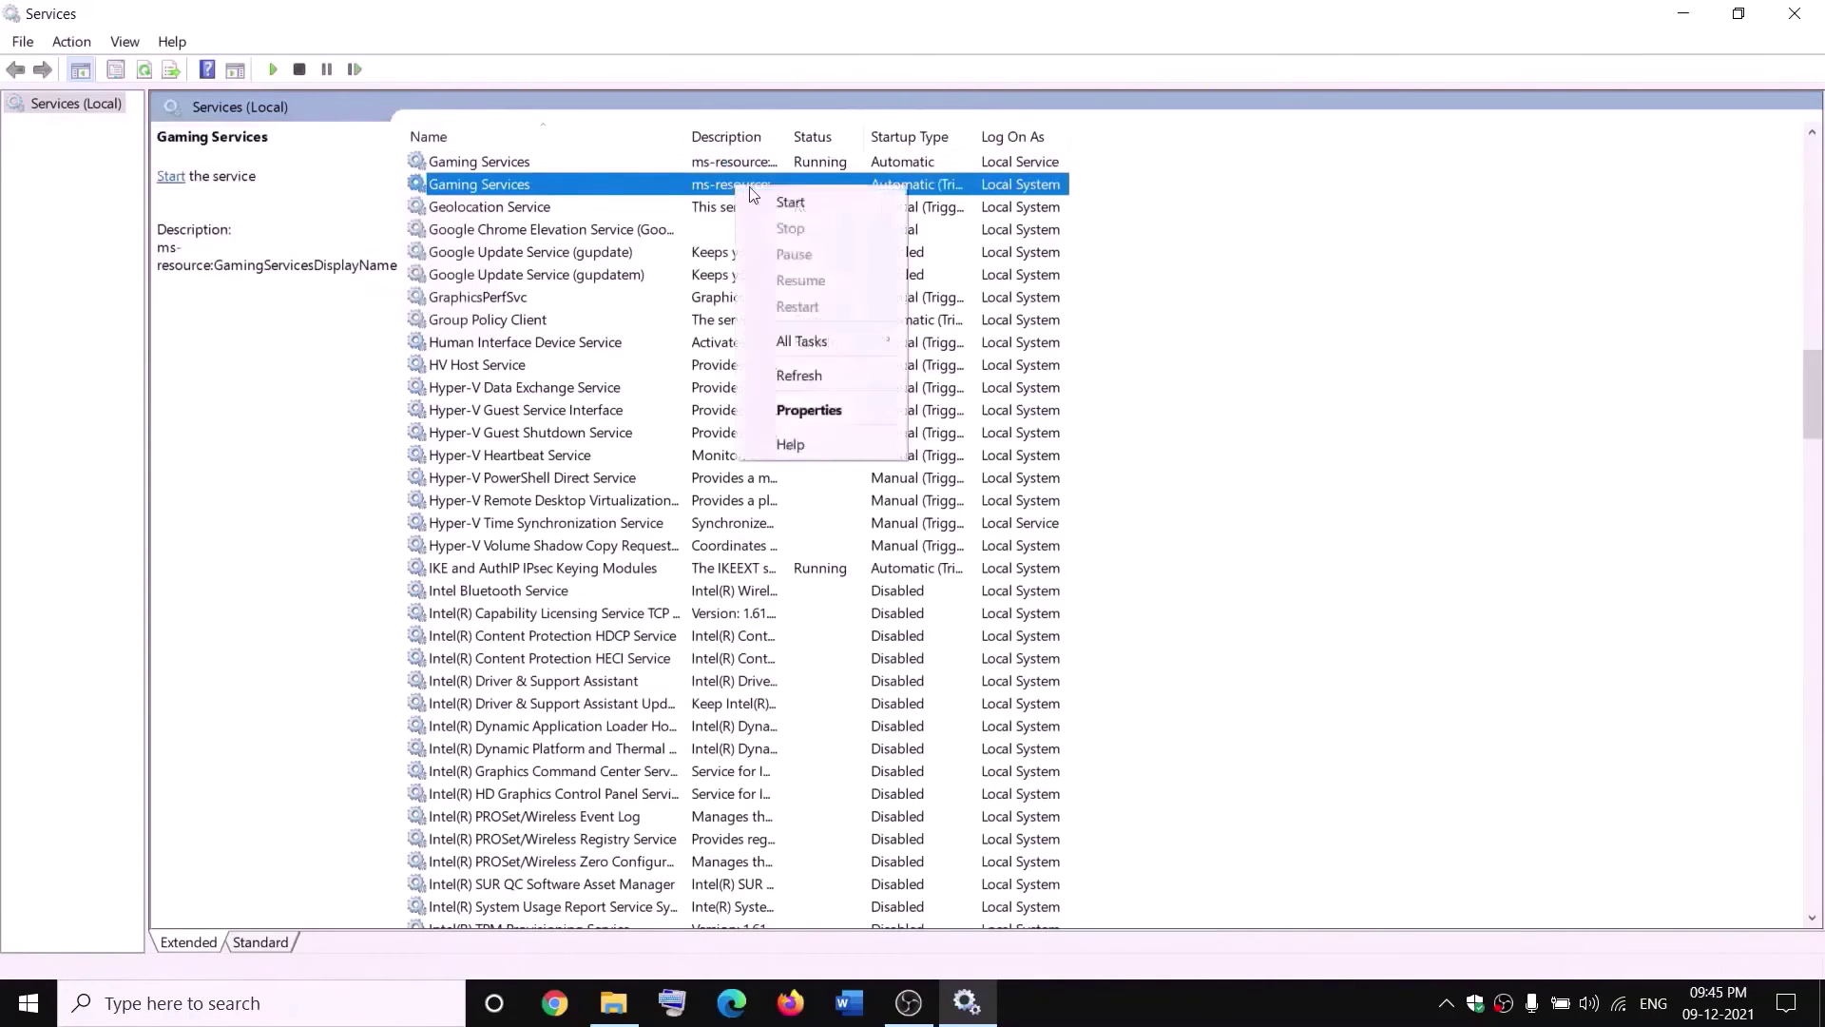
click(779, 202)
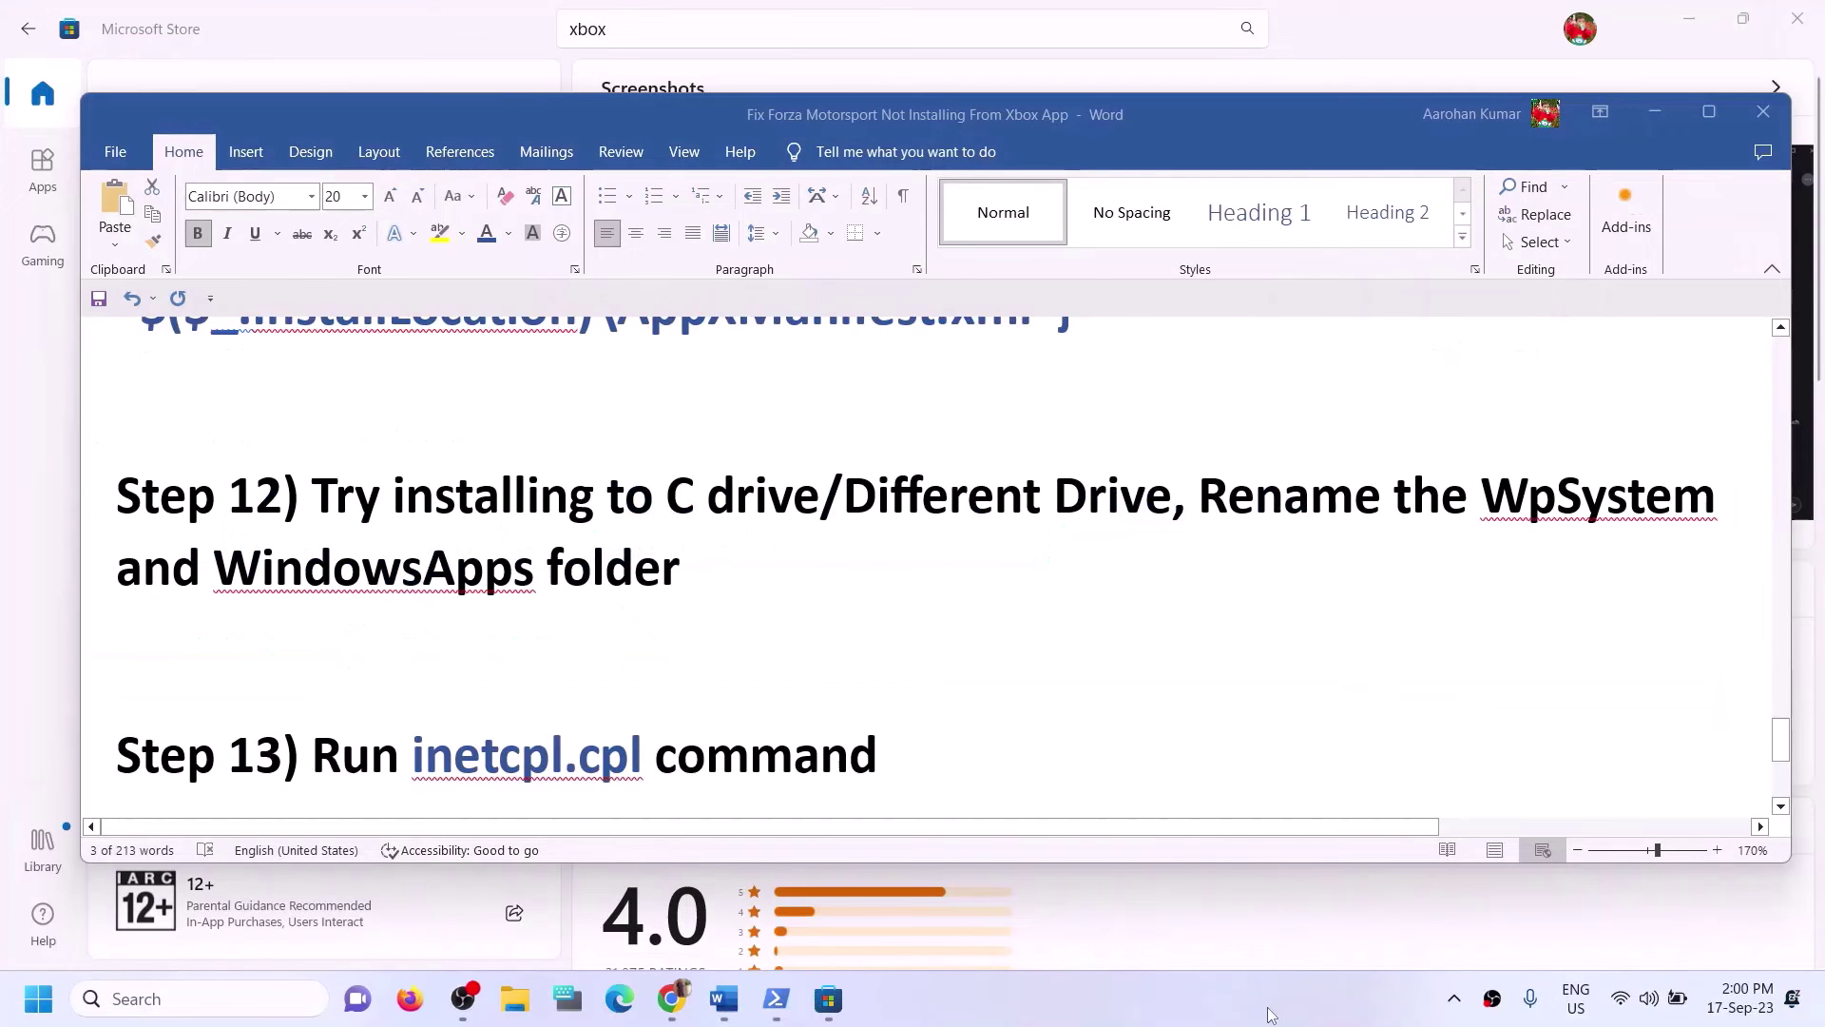
Copy inetcpl.cpl from Word's Step 13 and run it from Windows search.
scroll(721, 749, down, 1)
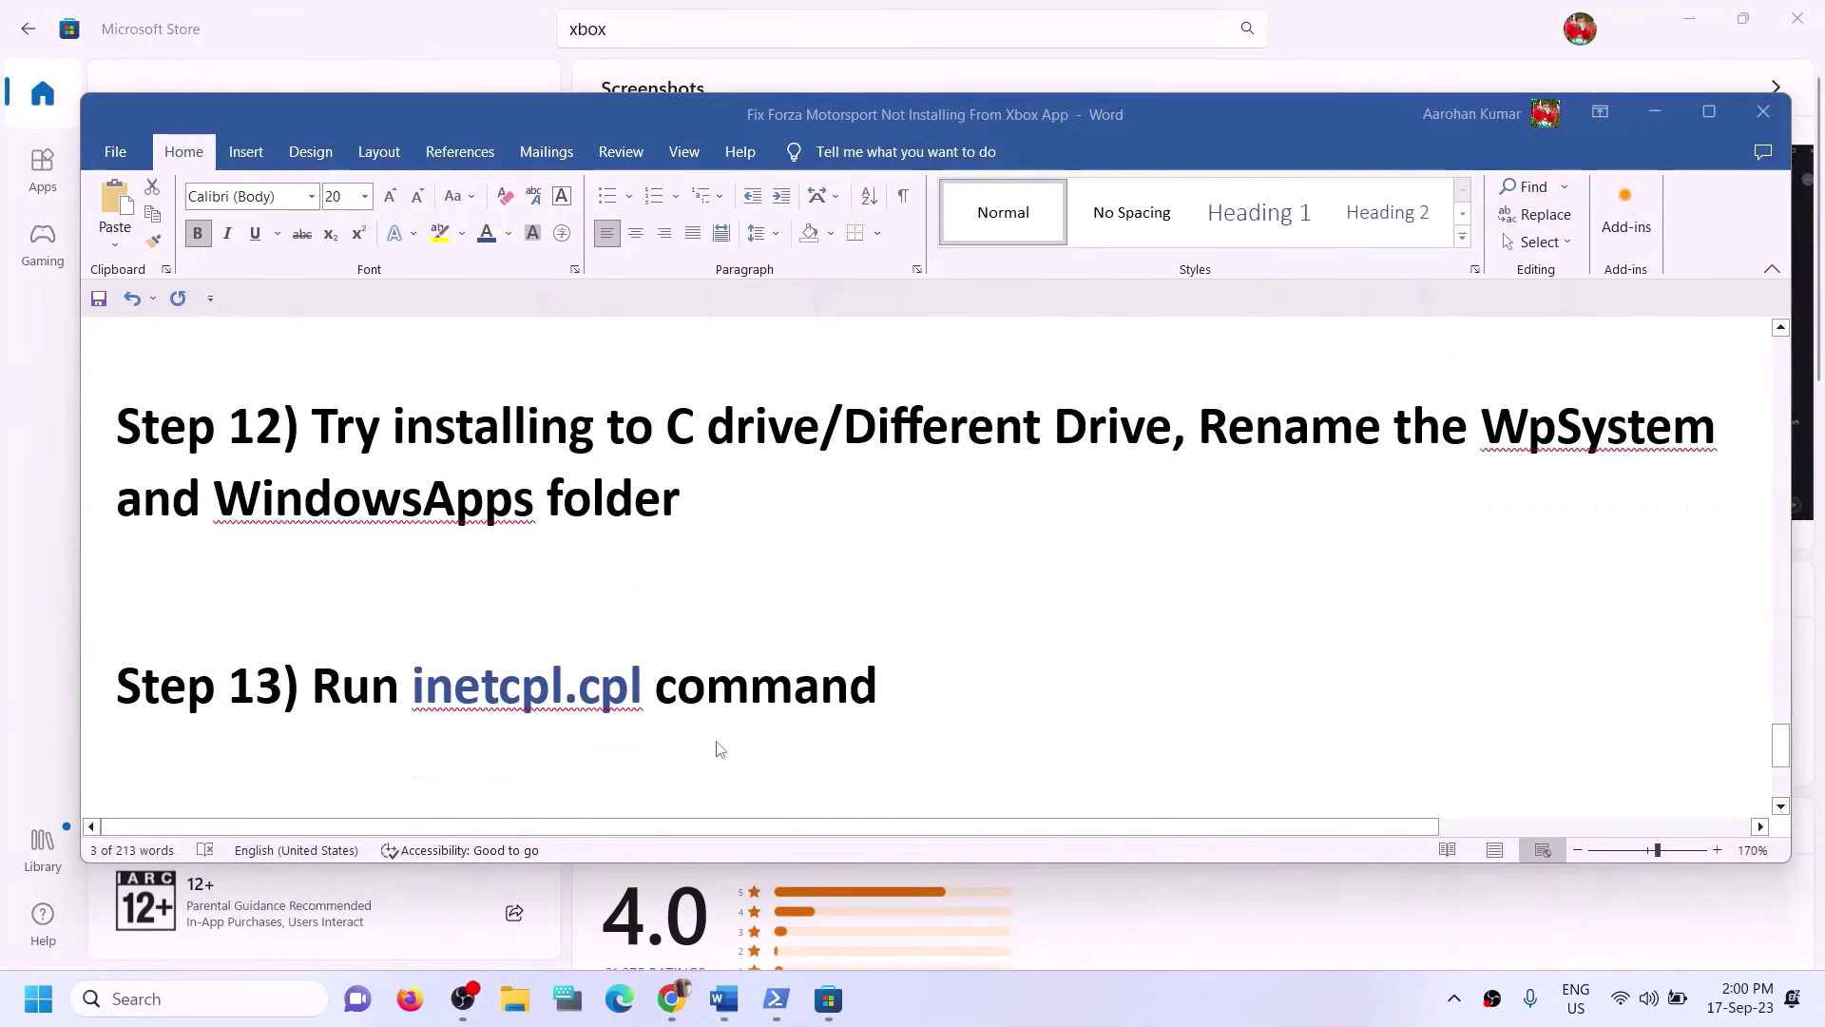
click(457, 698)
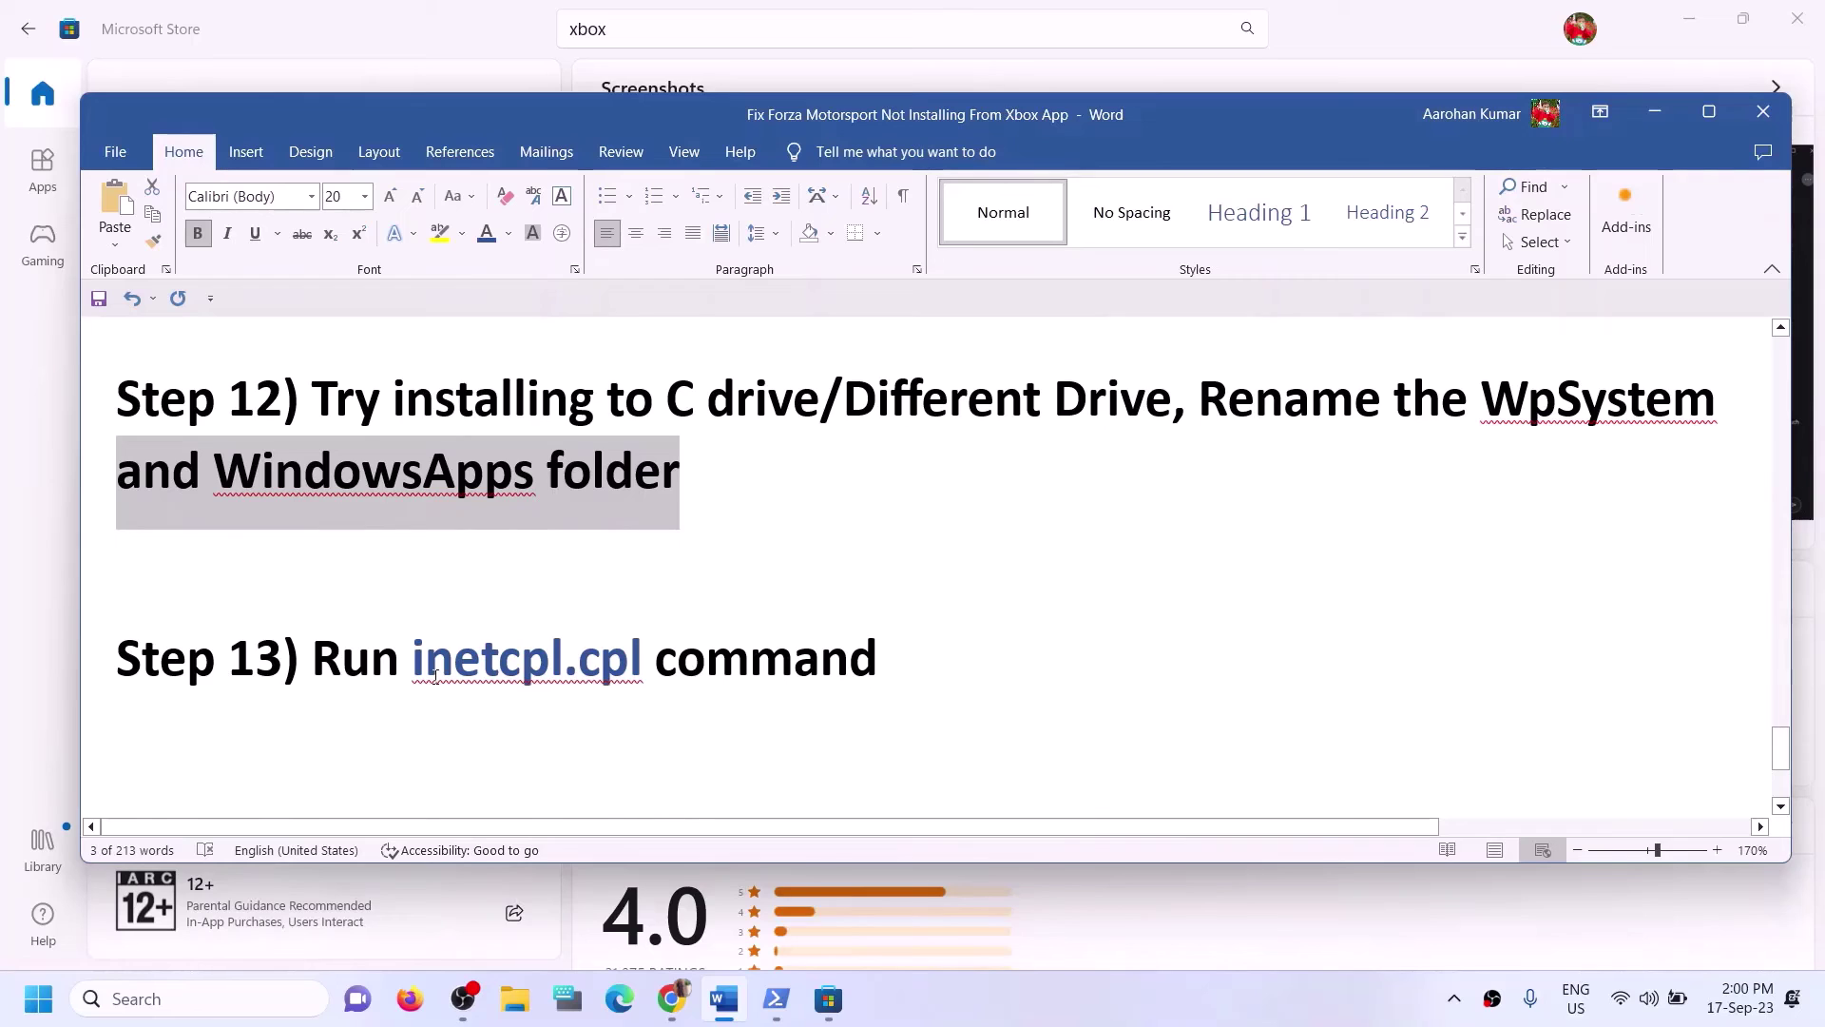
drag(427, 655, 649, 662)
key(ctrl+c)
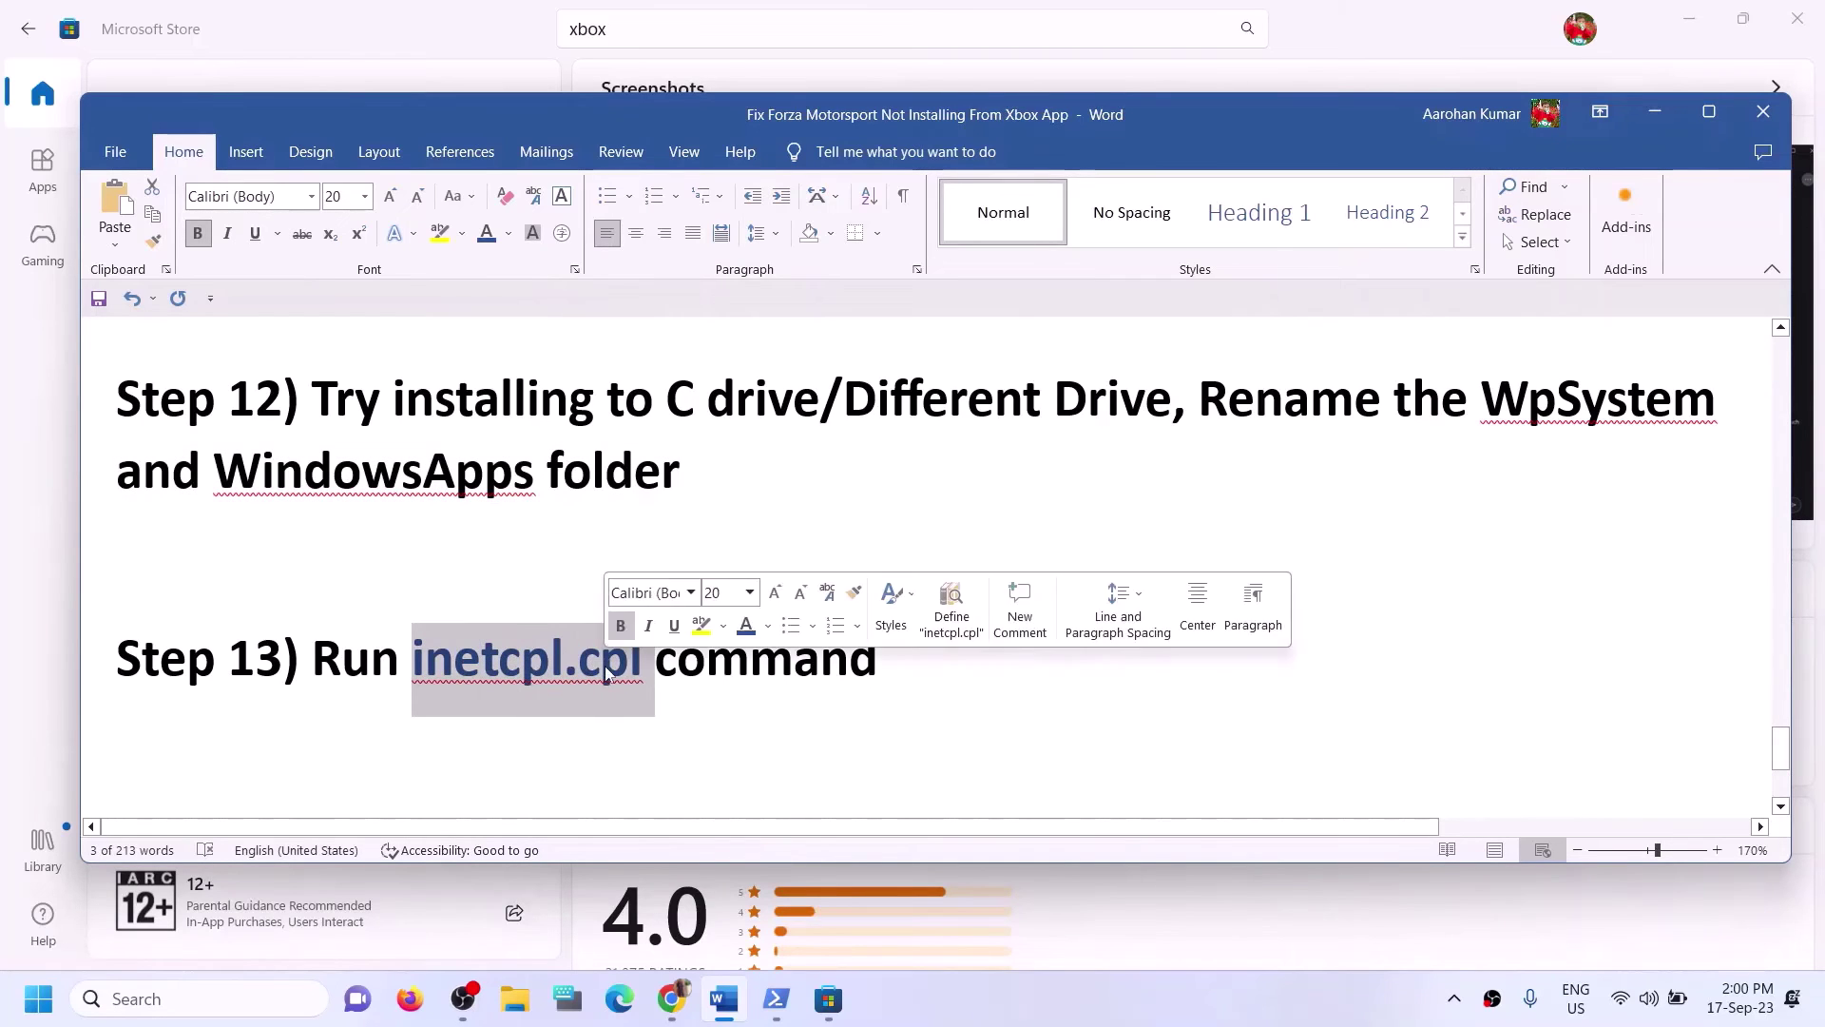
click(141, 1000)
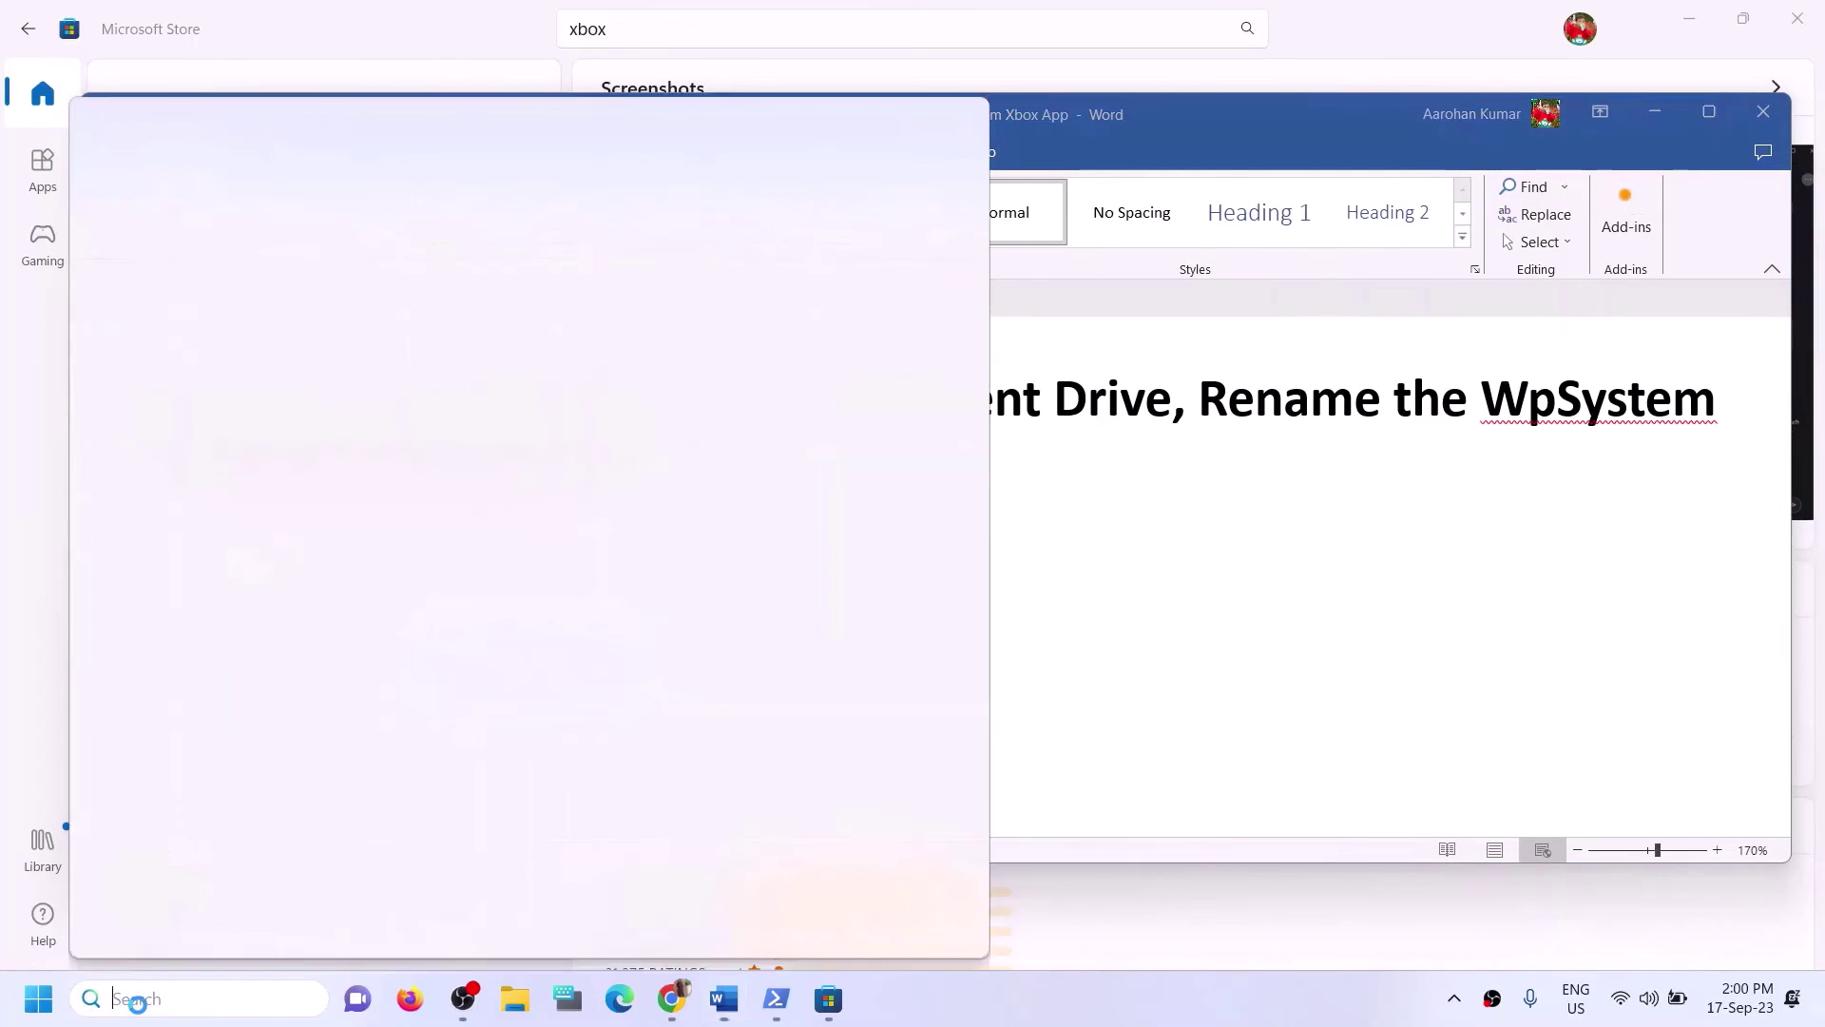
key(ctrl+v)
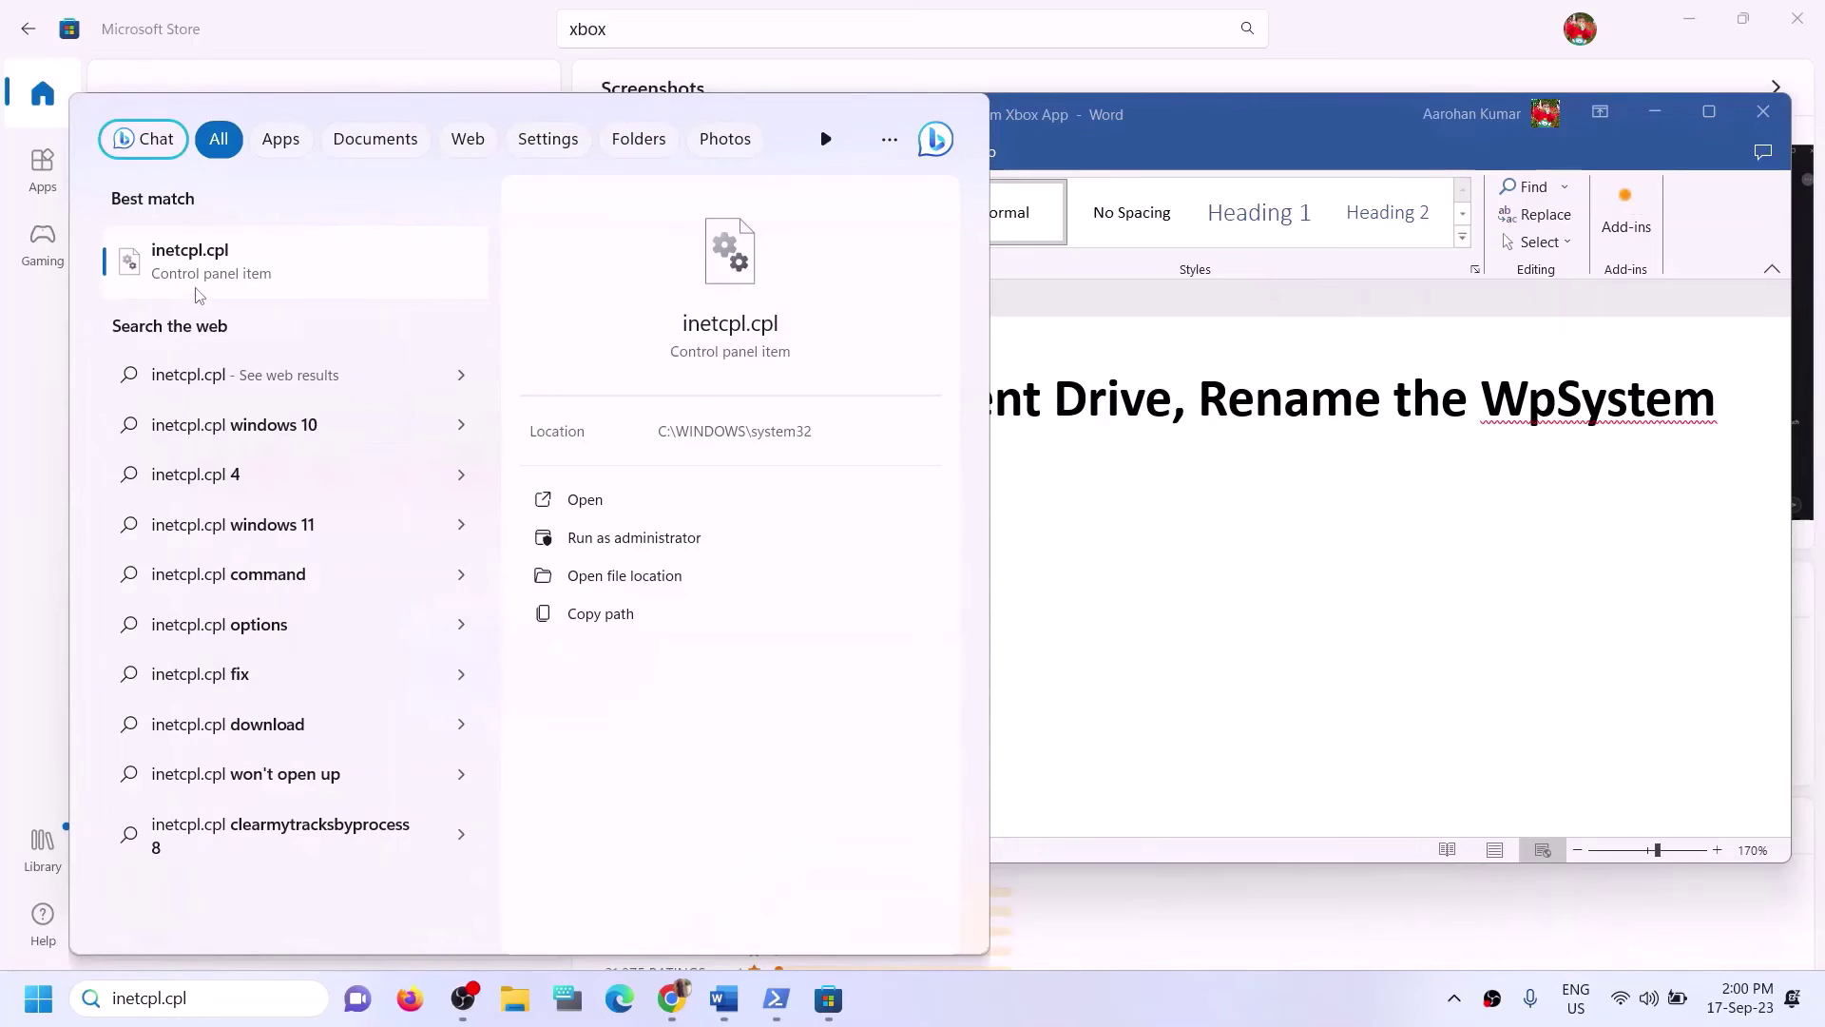
click(207, 272)
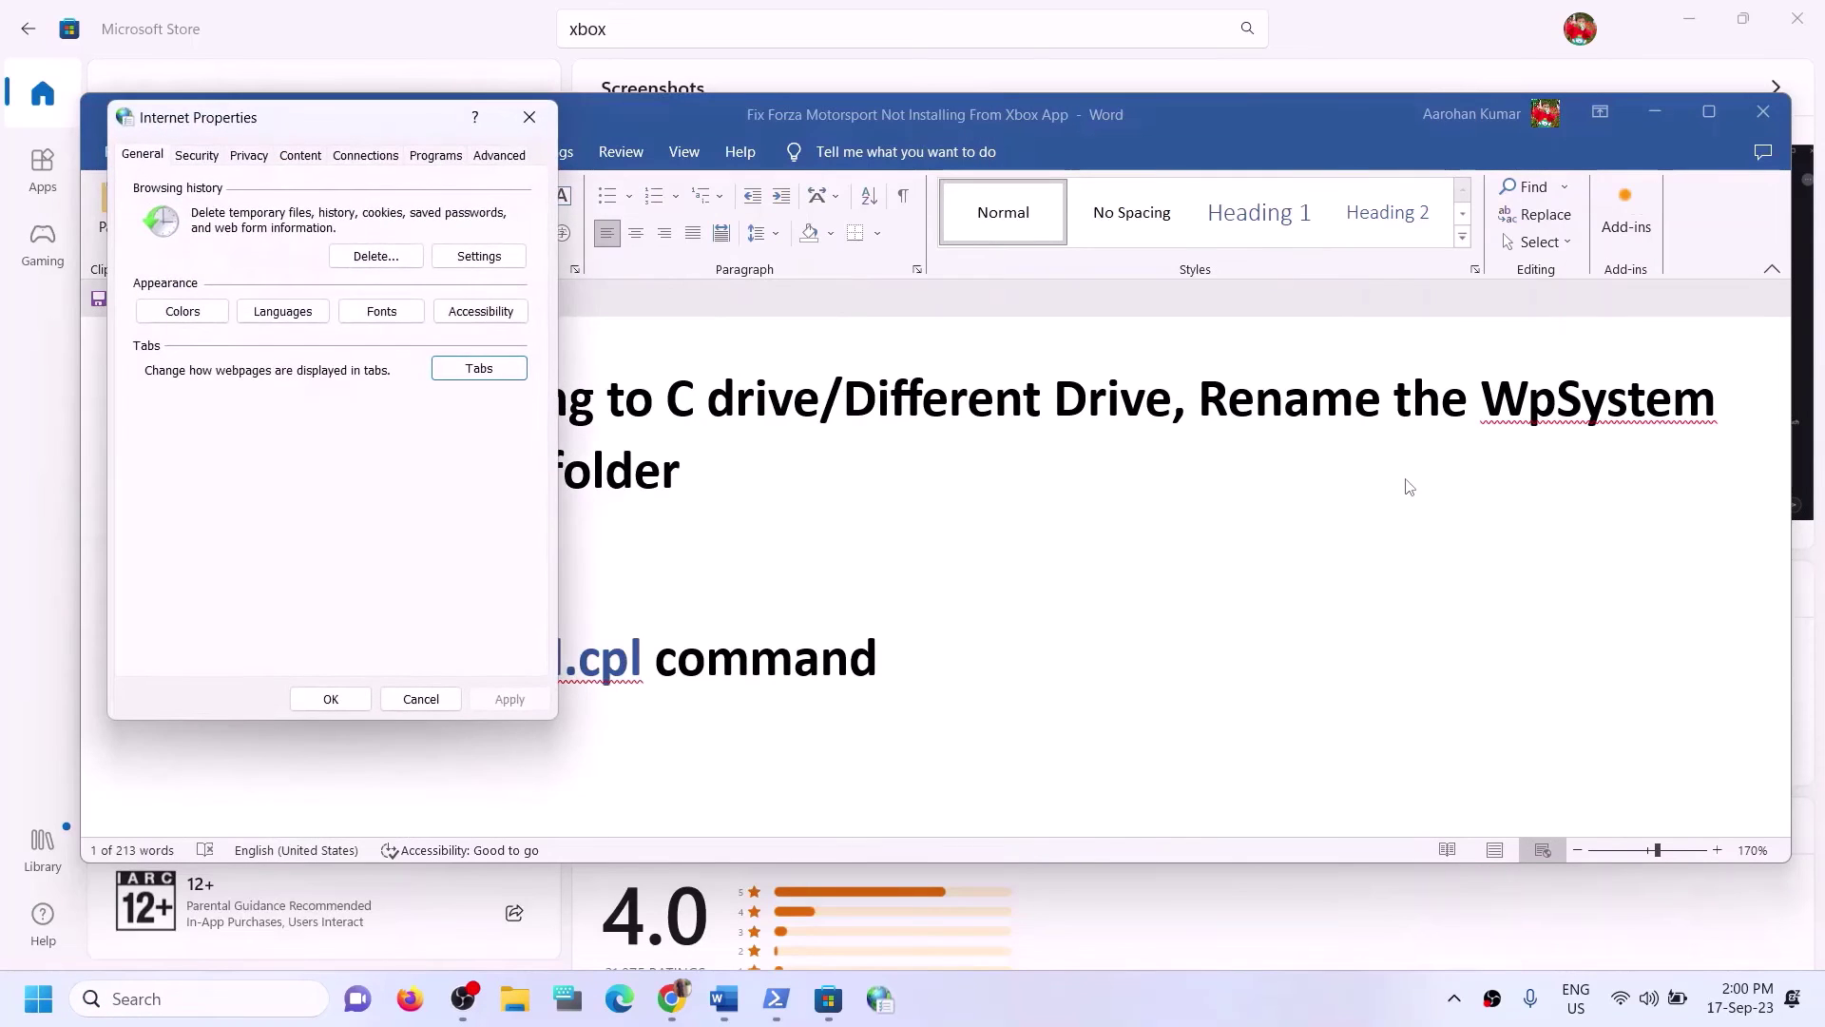
Check the Advanced tab's security options (TLS 1.0–1.3 enabled), then close Internet Properties with OK.
click(499, 155)
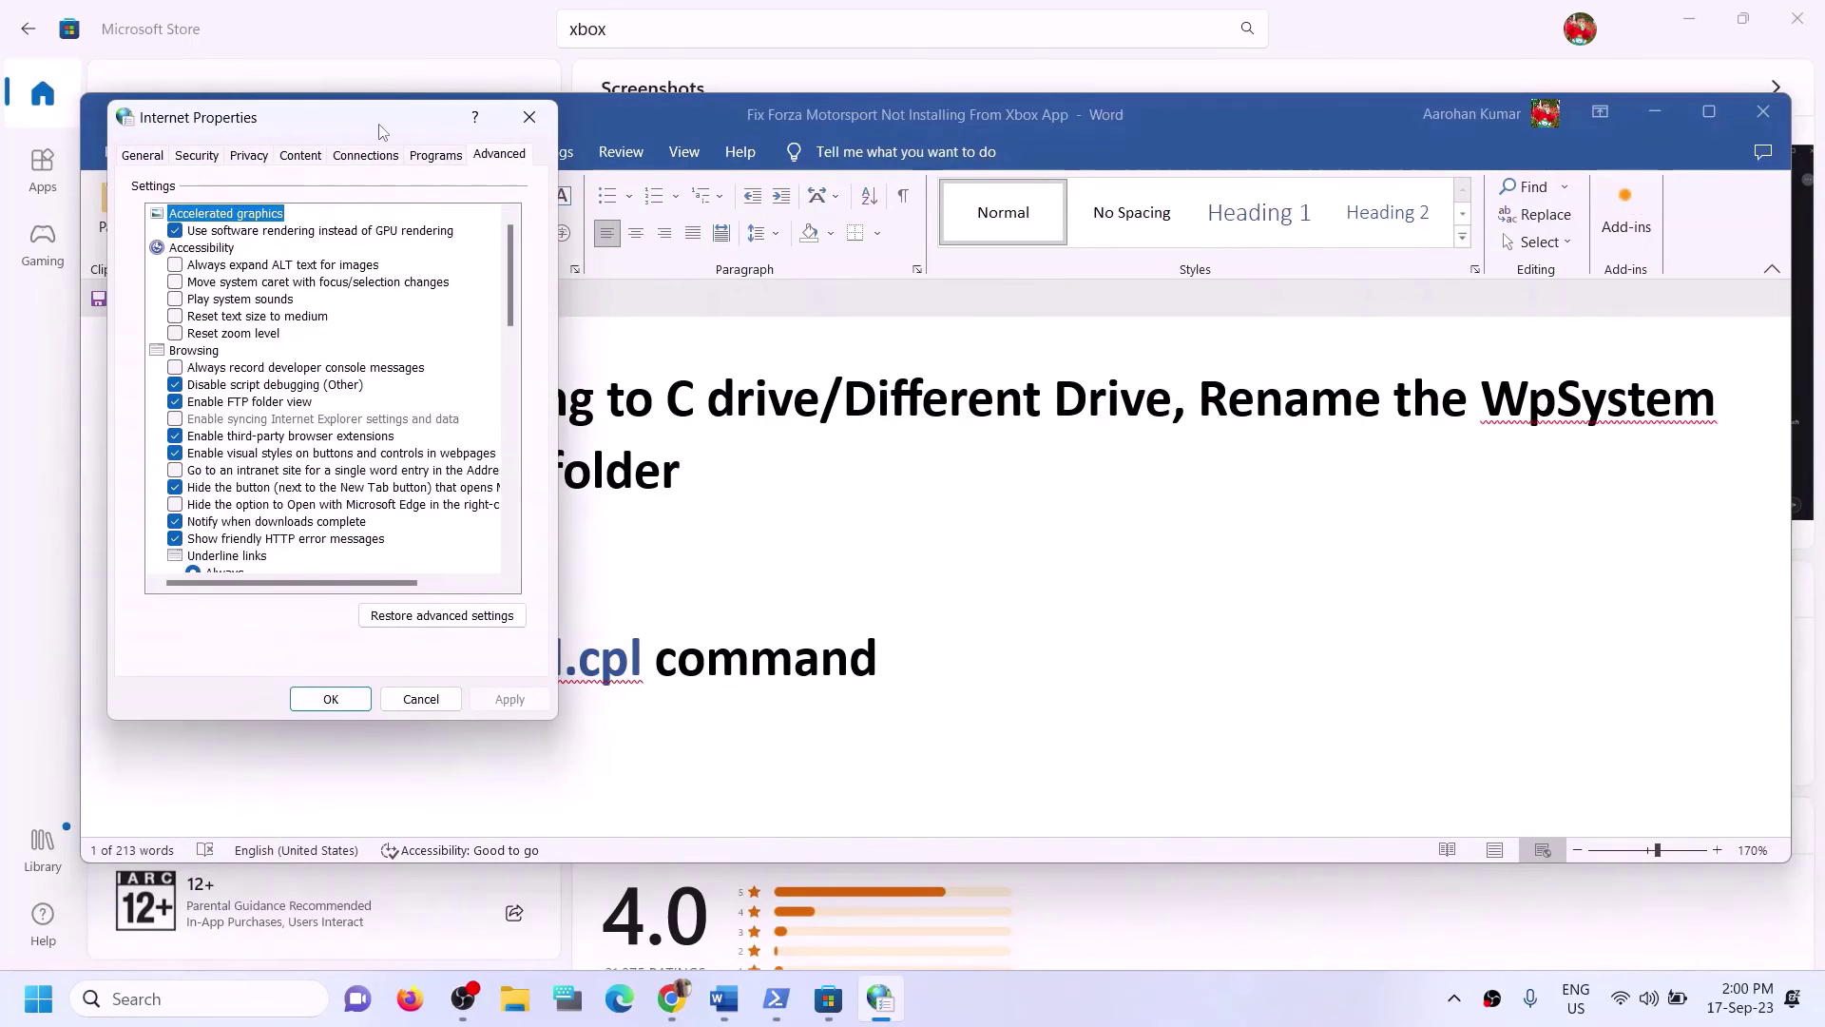
drag(379, 130, 677, 149)
scroll(601, 558, down, 10)
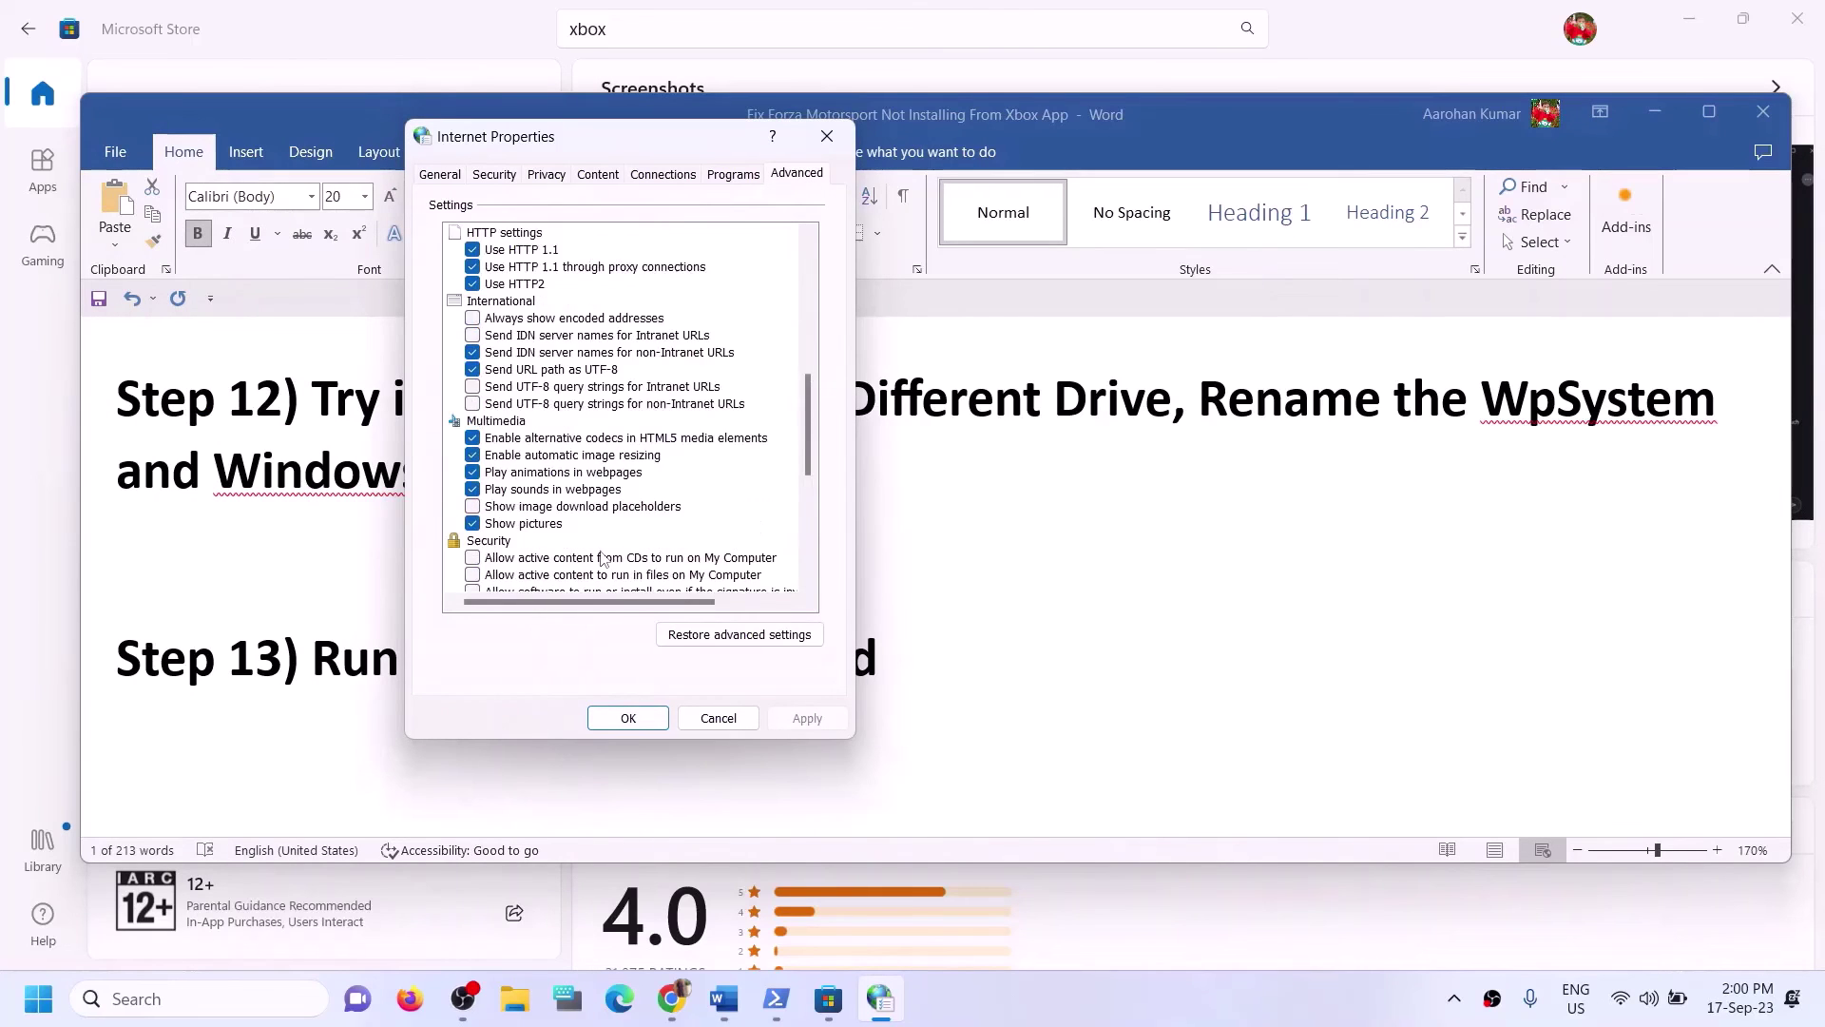
scroll(601, 558, down, 7)
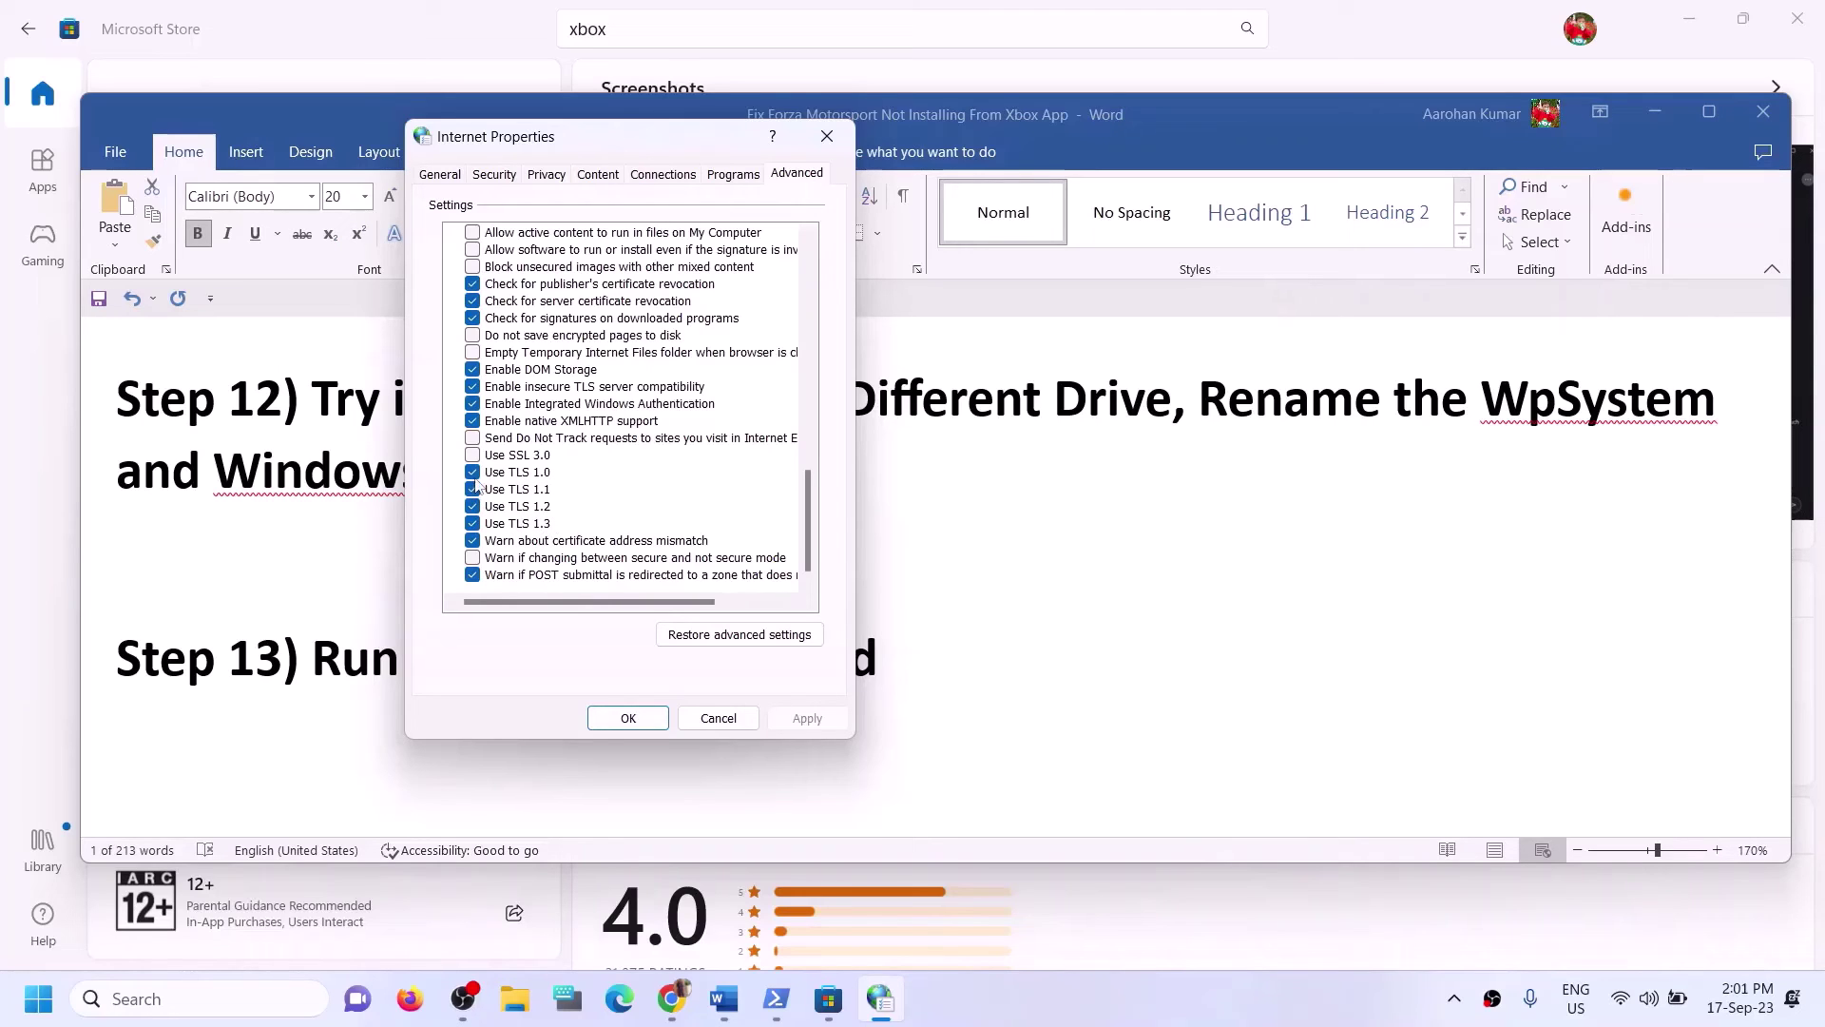
click(656, 720)
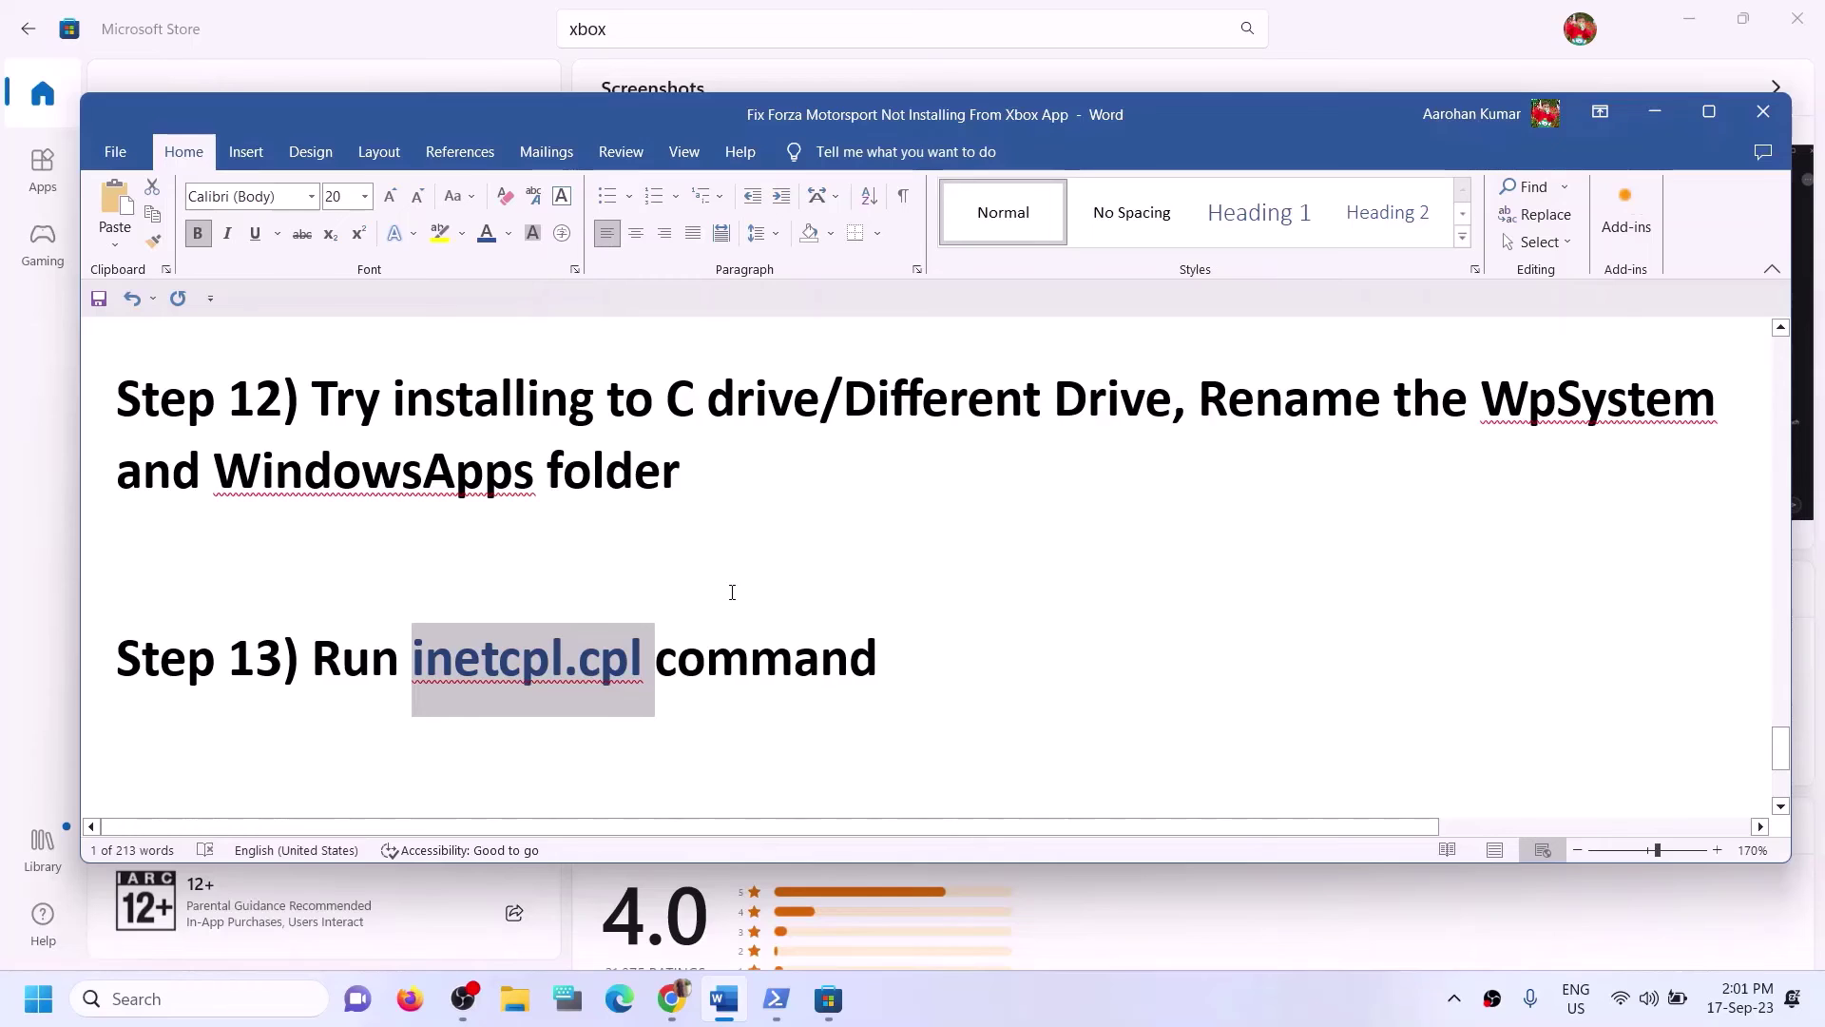
Select Step 14's text and the windows10/windows11 links, then minimize Word to show the download page.
scroll(732, 592, up, 1)
scroll(732, 593, down, 3)
scroll(732, 592, down, 2)
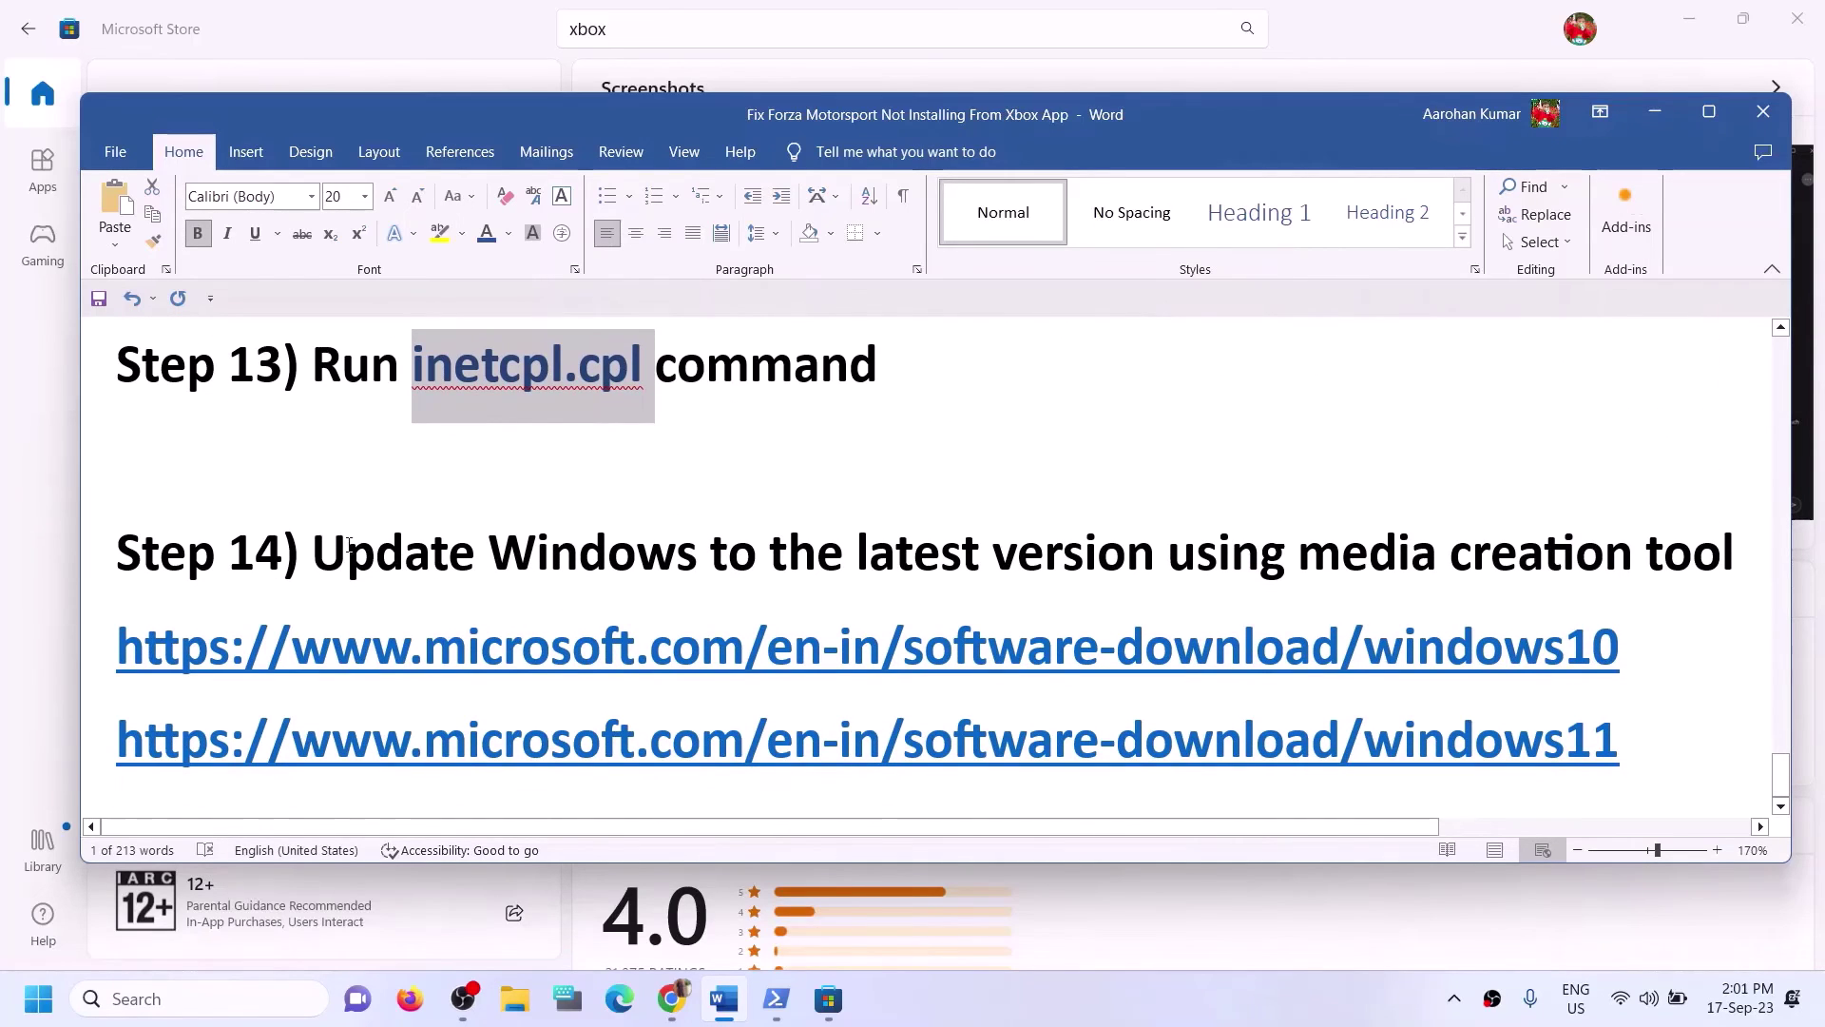
drag(314, 561, 1740, 580)
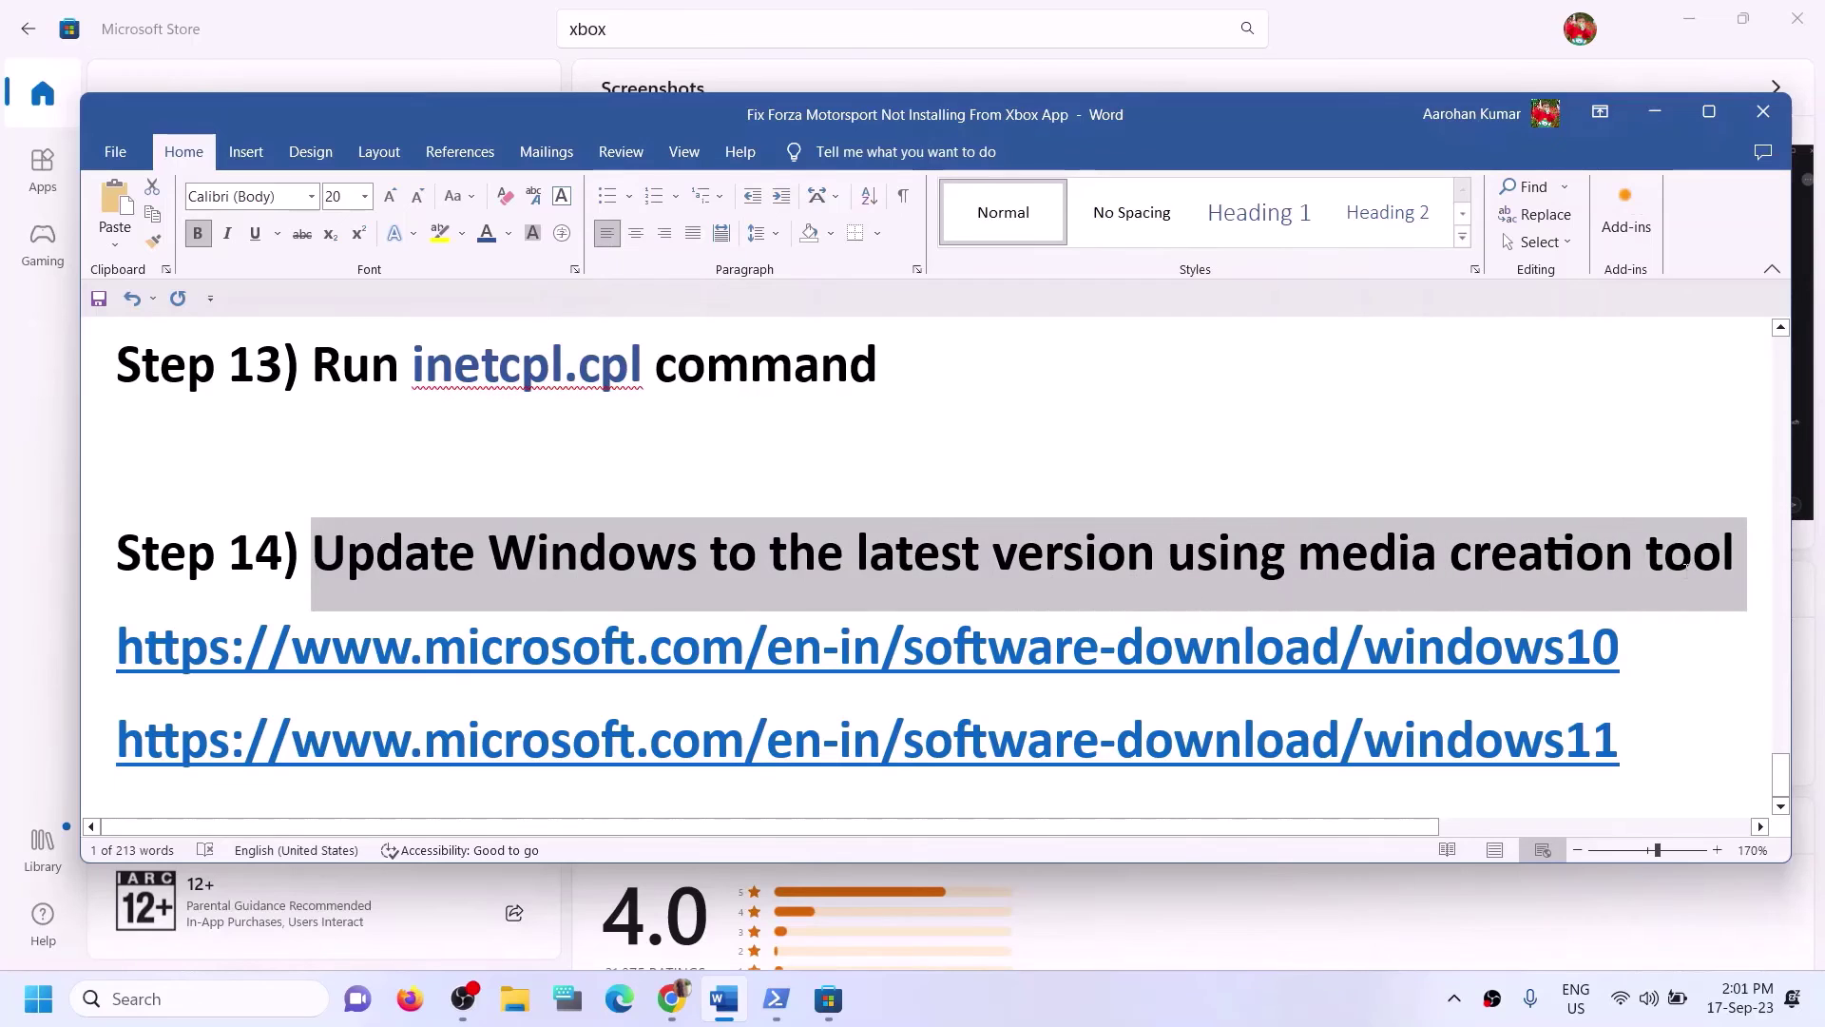
click(1196, 1017)
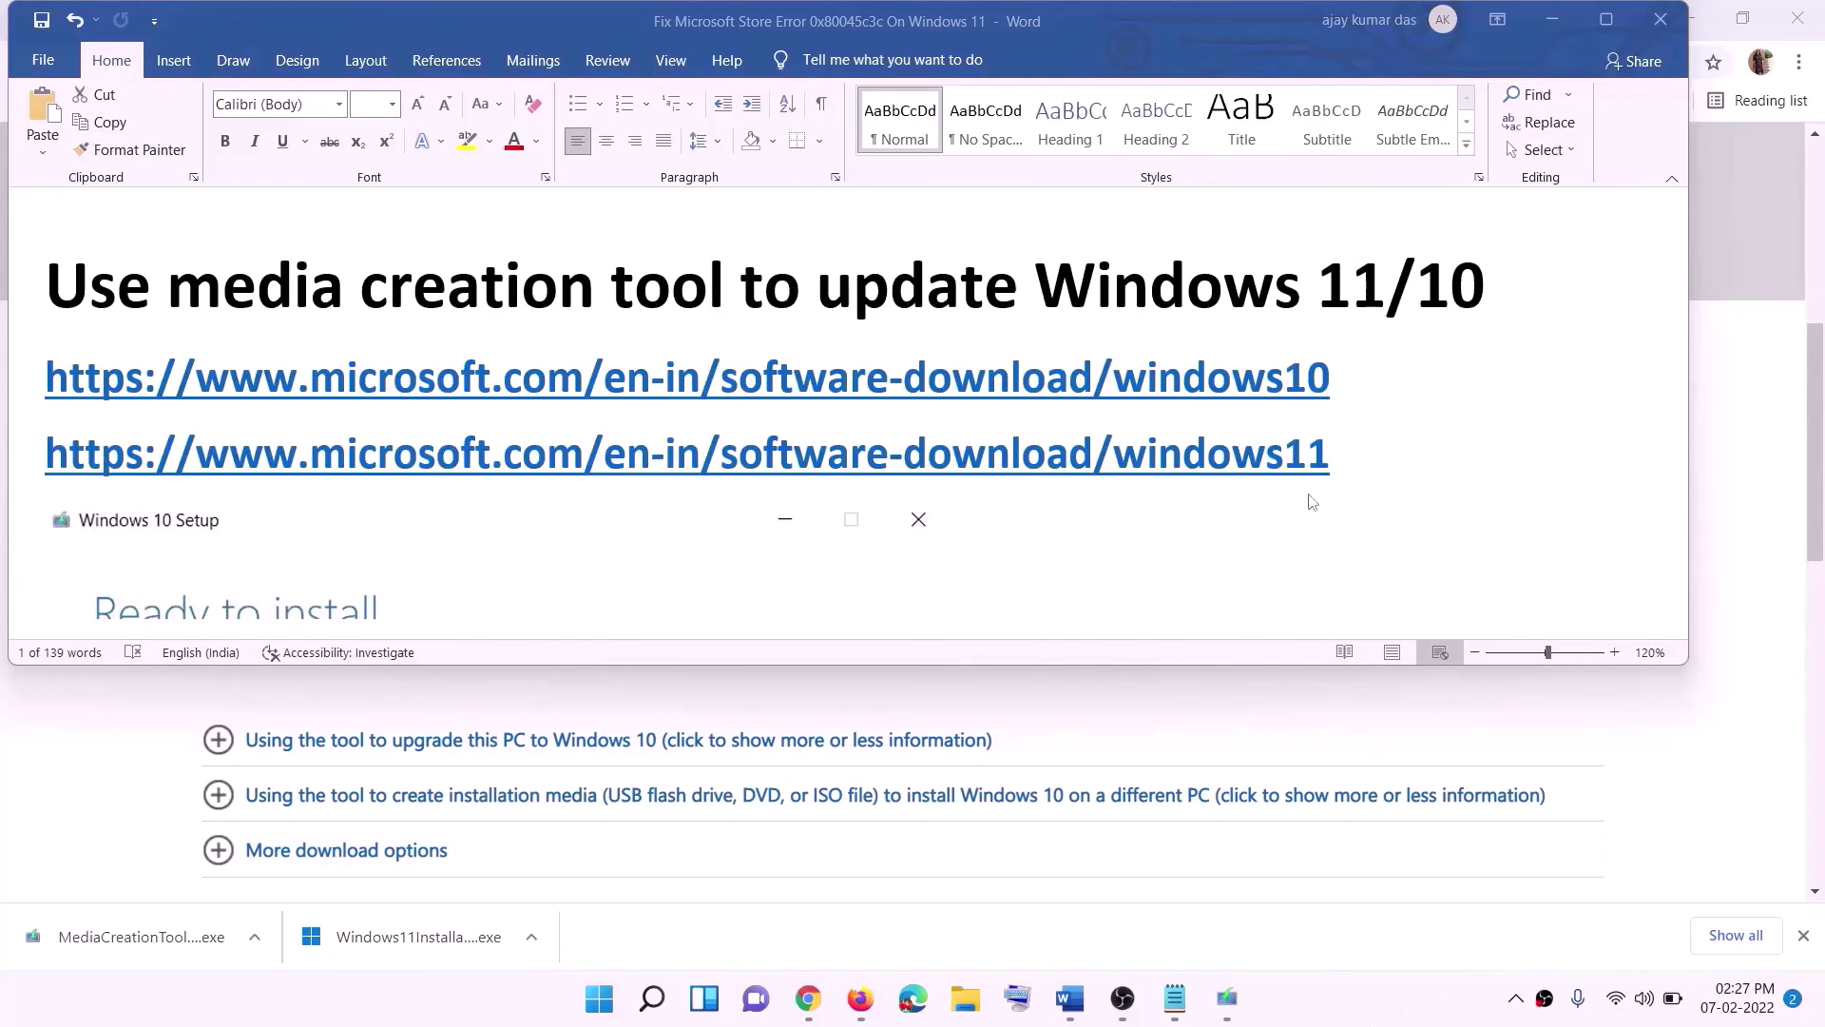
click(1343, 381)
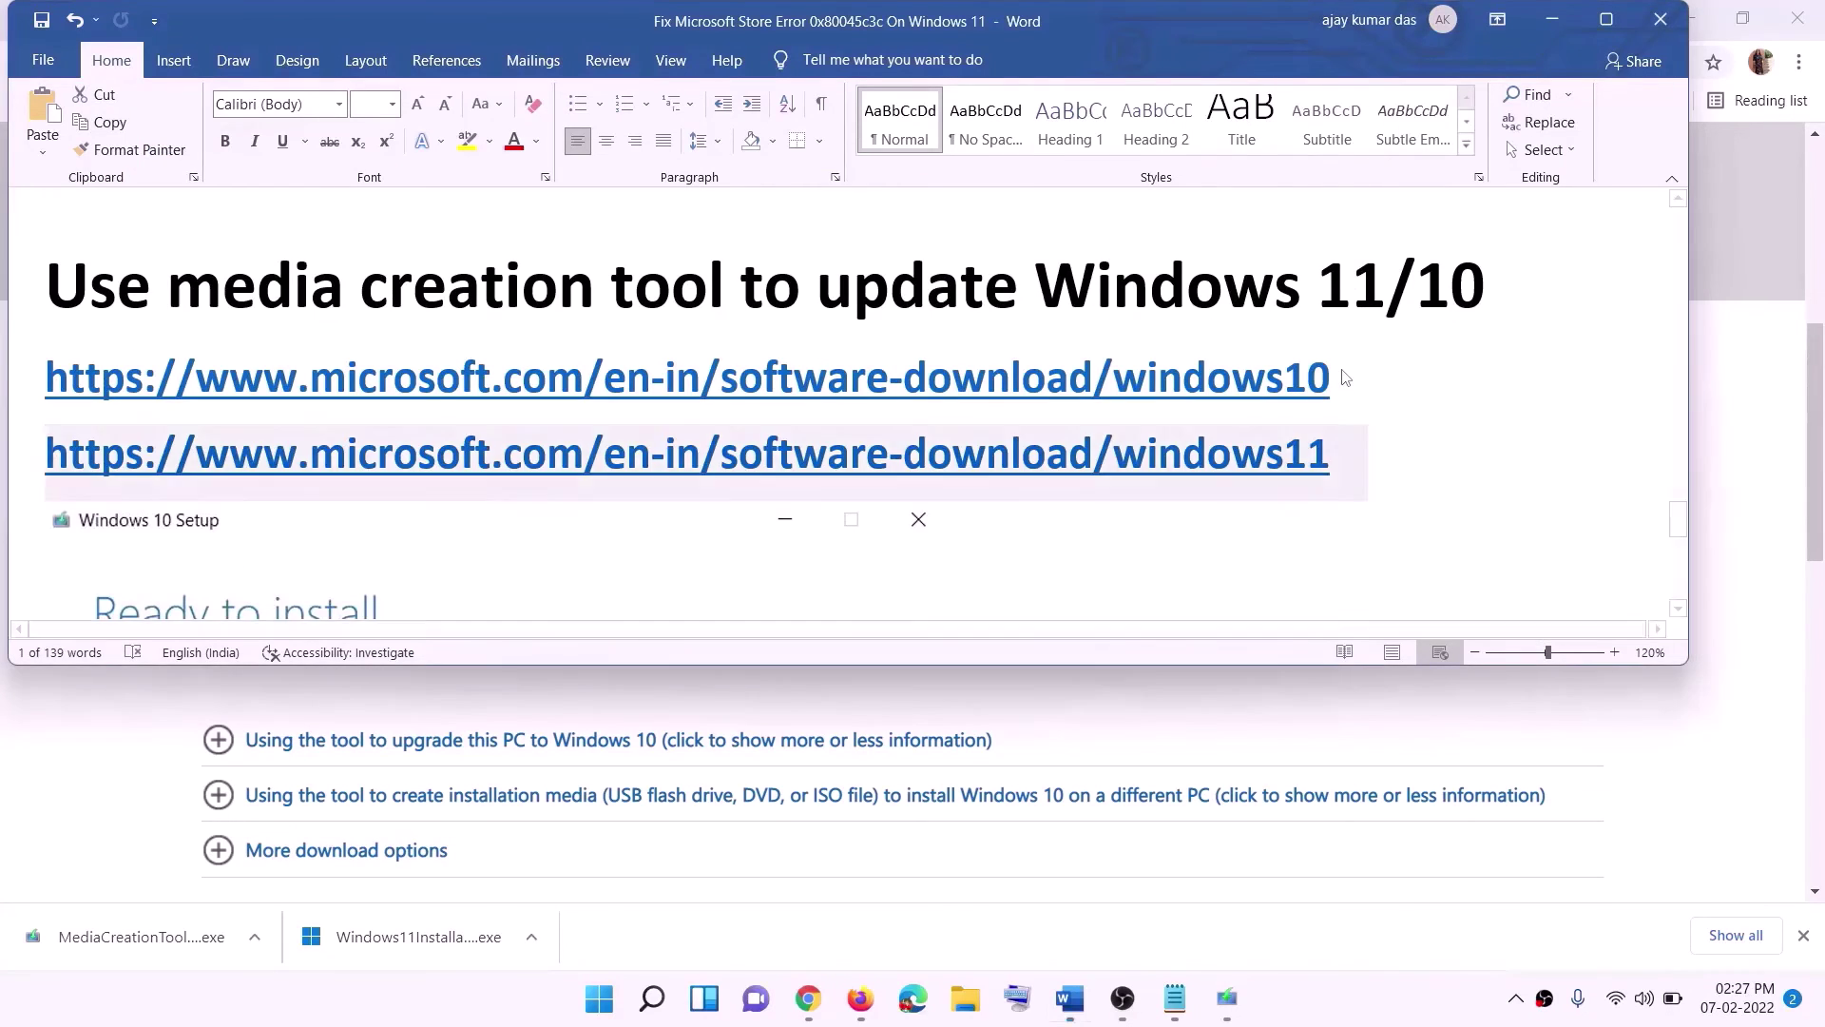
drag(1354, 376, 494, 371)
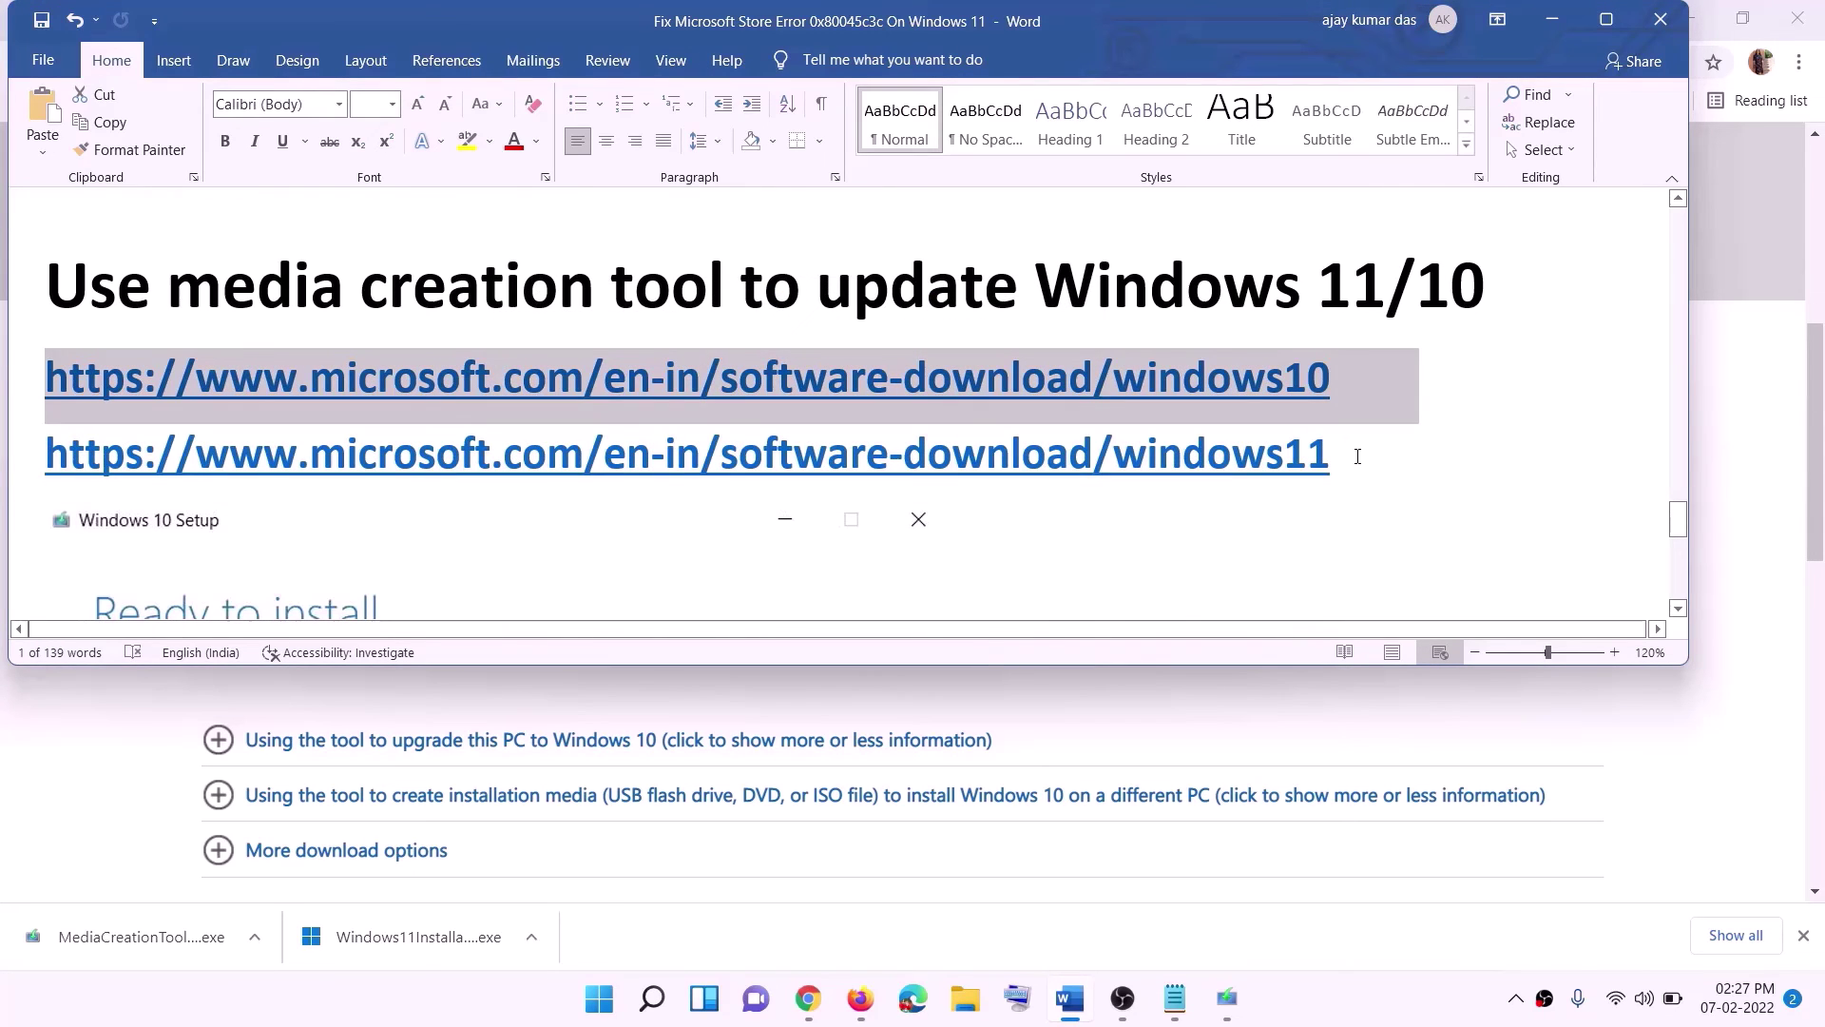
drag(1357, 457, 285, 456)
click(1551, 21)
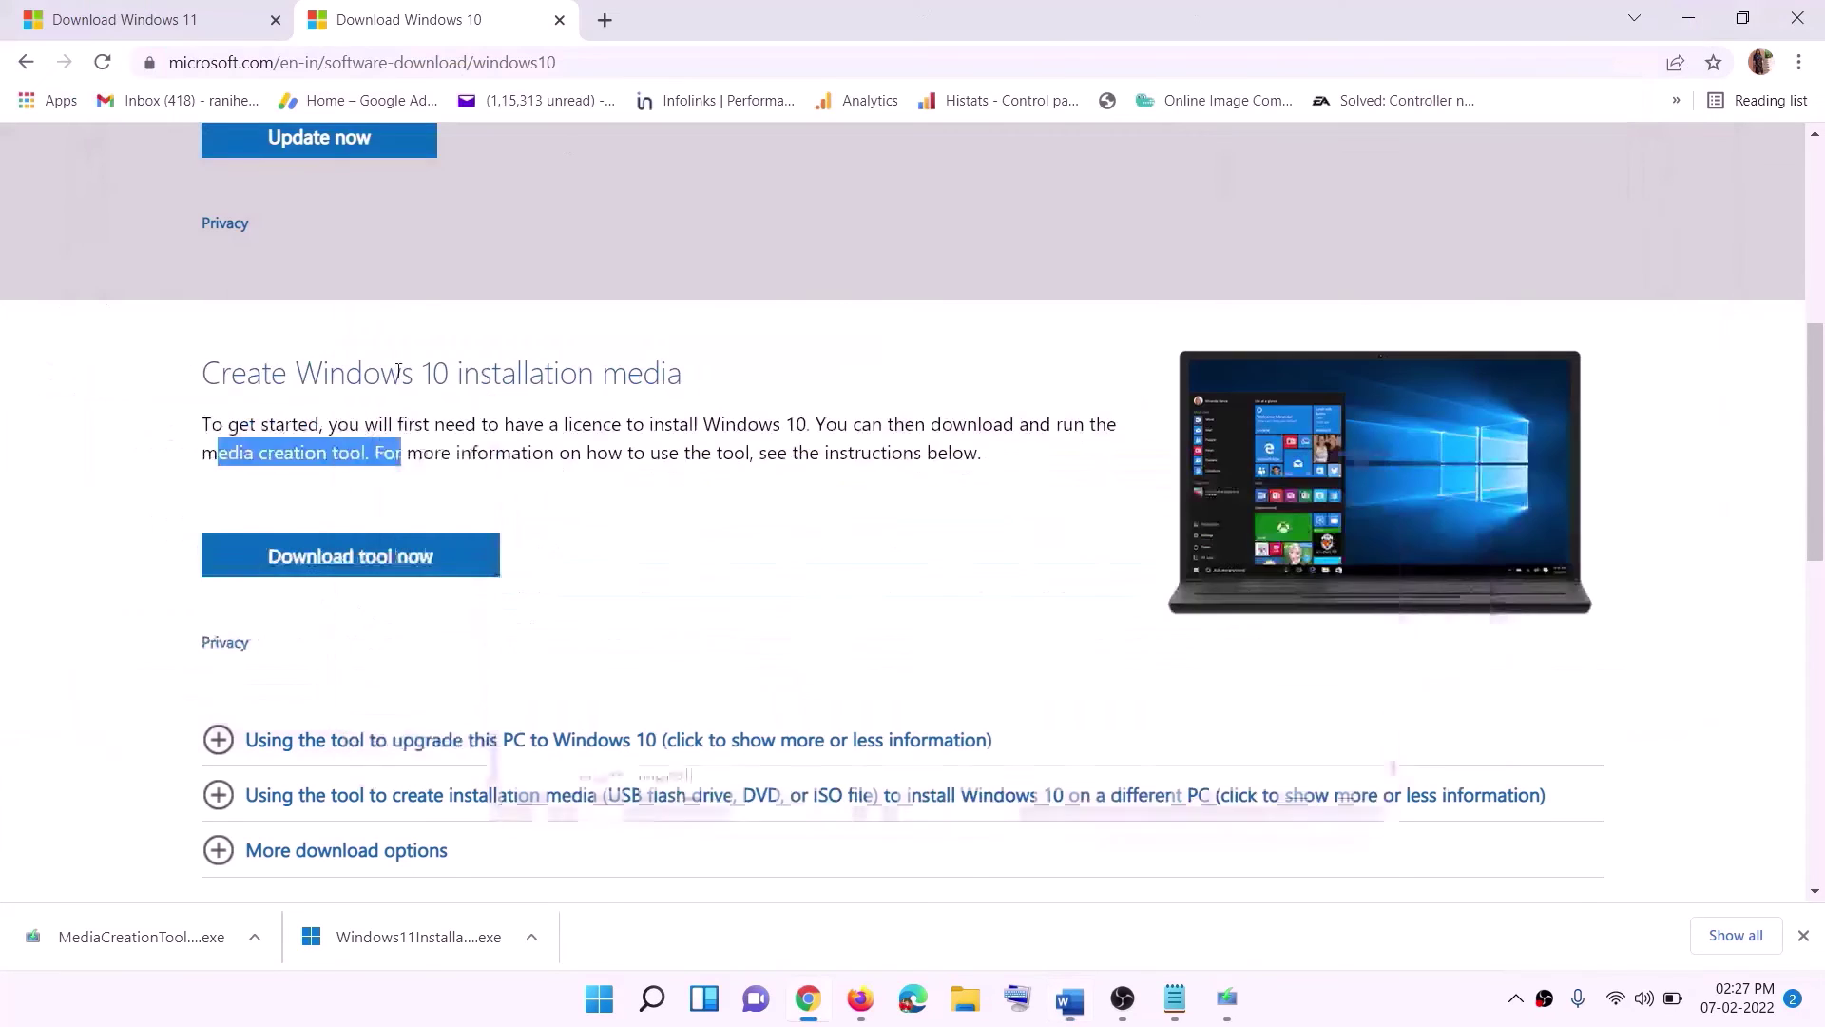
Accept the Windows 10 Setup license and proceed with 'Upgrade this PC now'.
scroll(778, 439, up, 5)
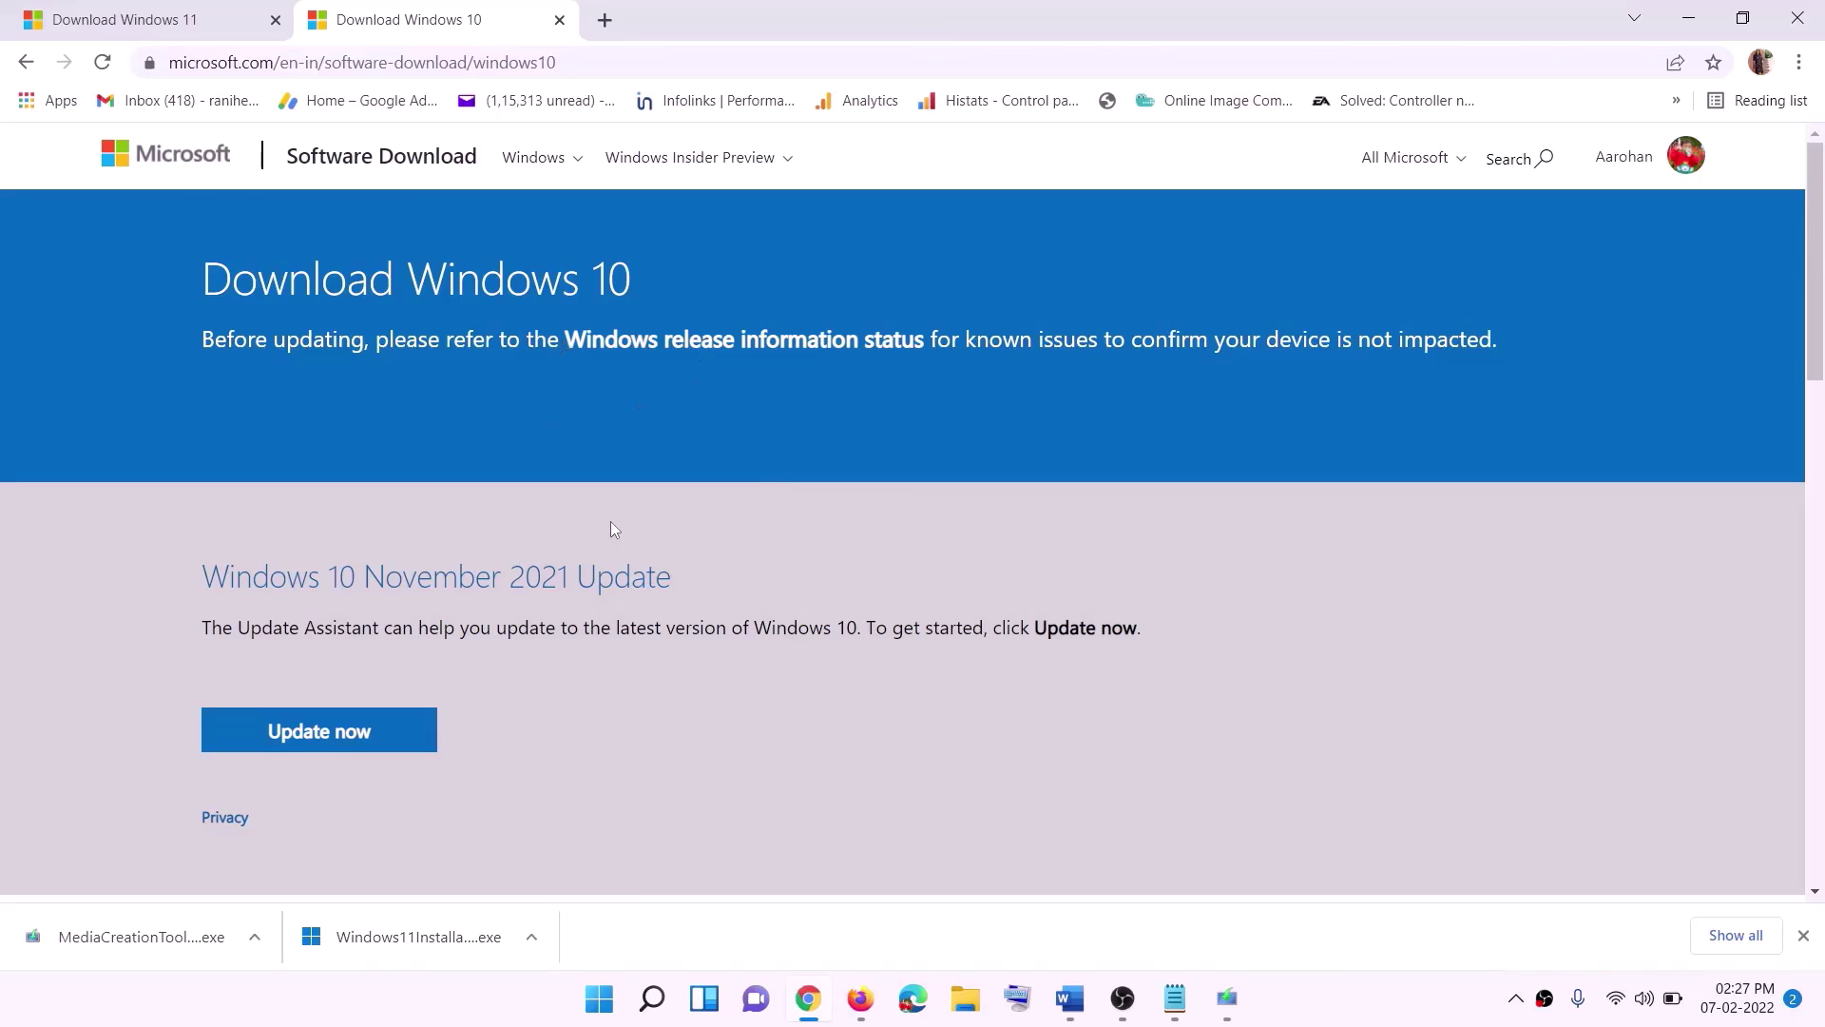
scroll(611, 525, down, 5)
drag(218, 570, 408, 570)
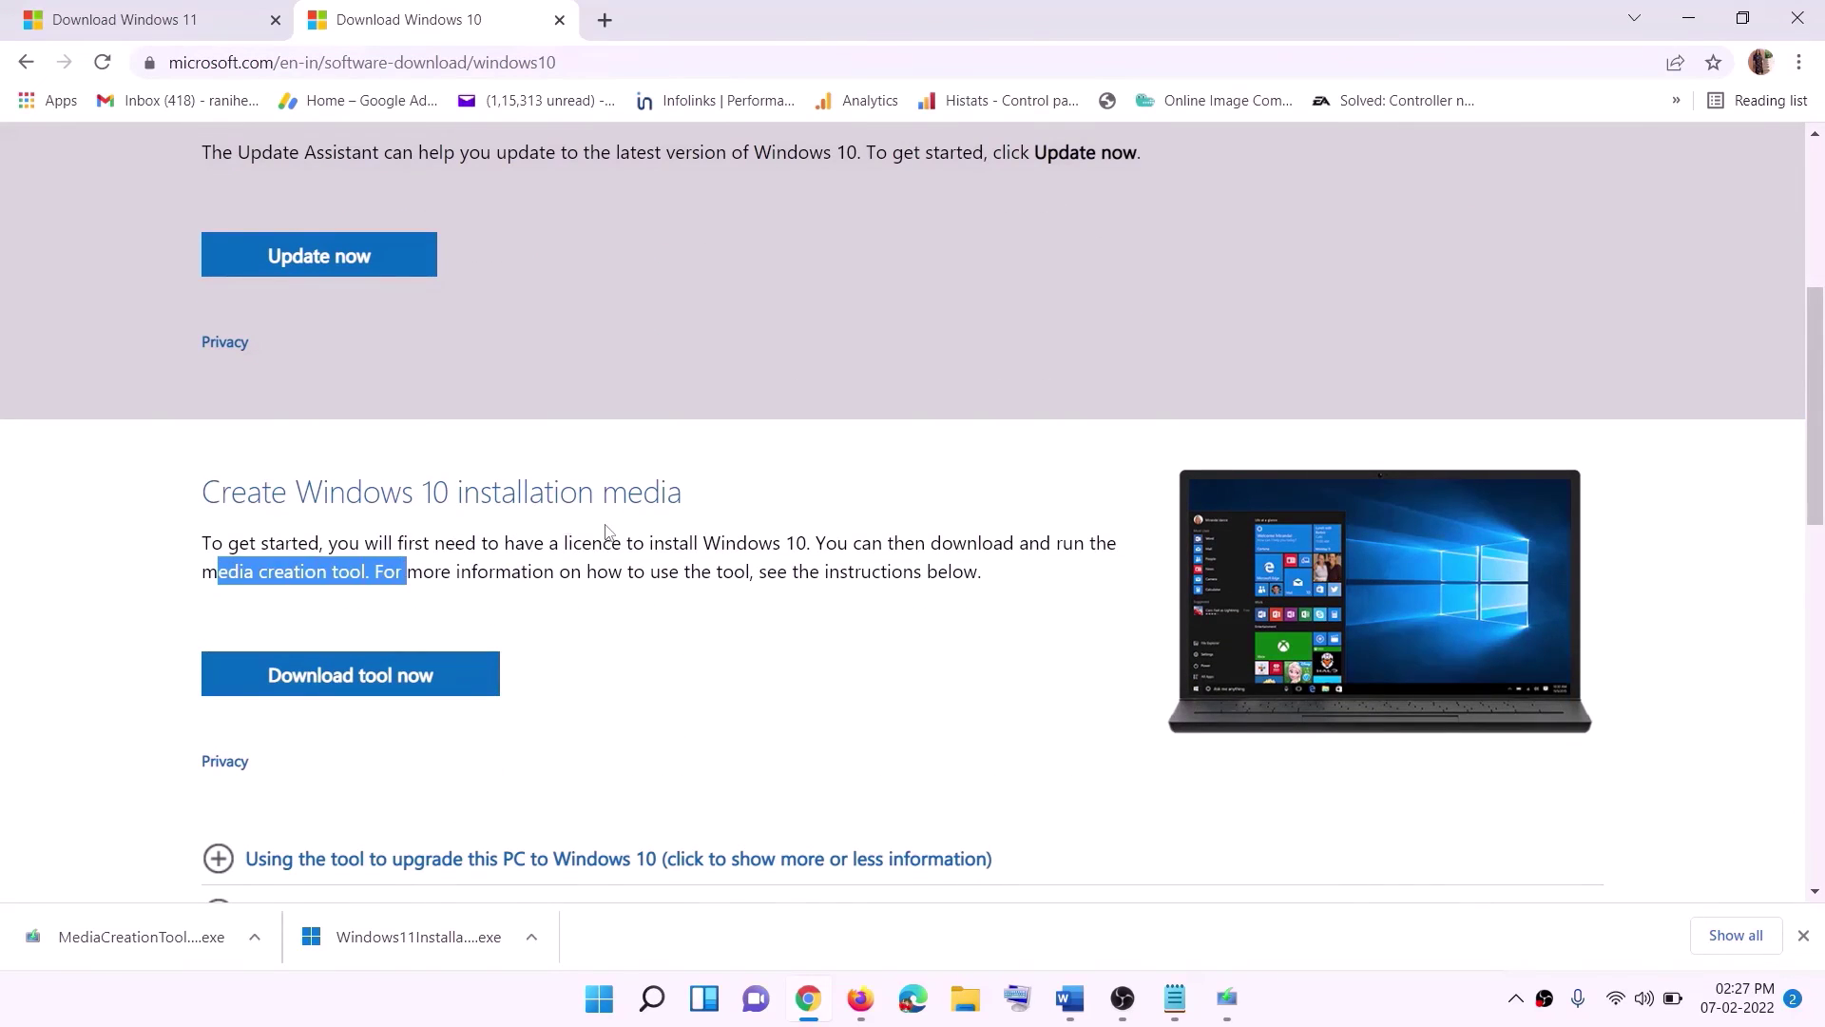
scroll(408, 571, down, 3)
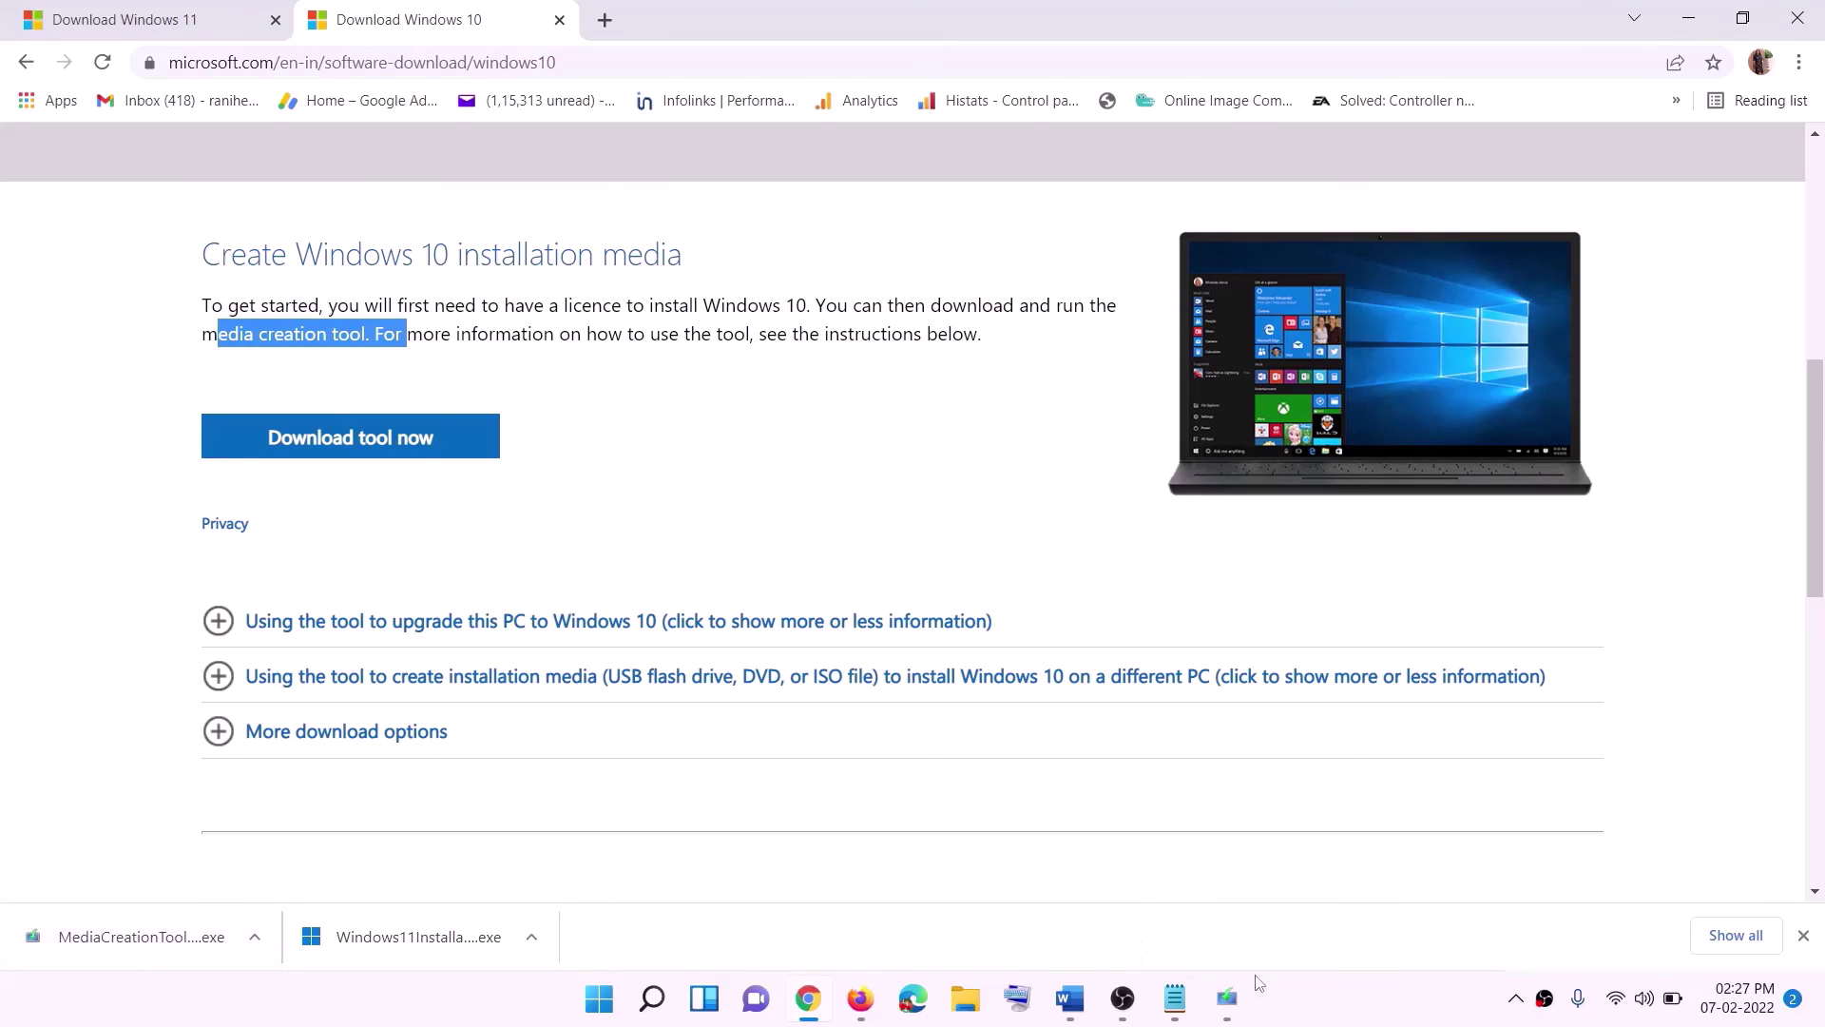
click(1236, 1007)
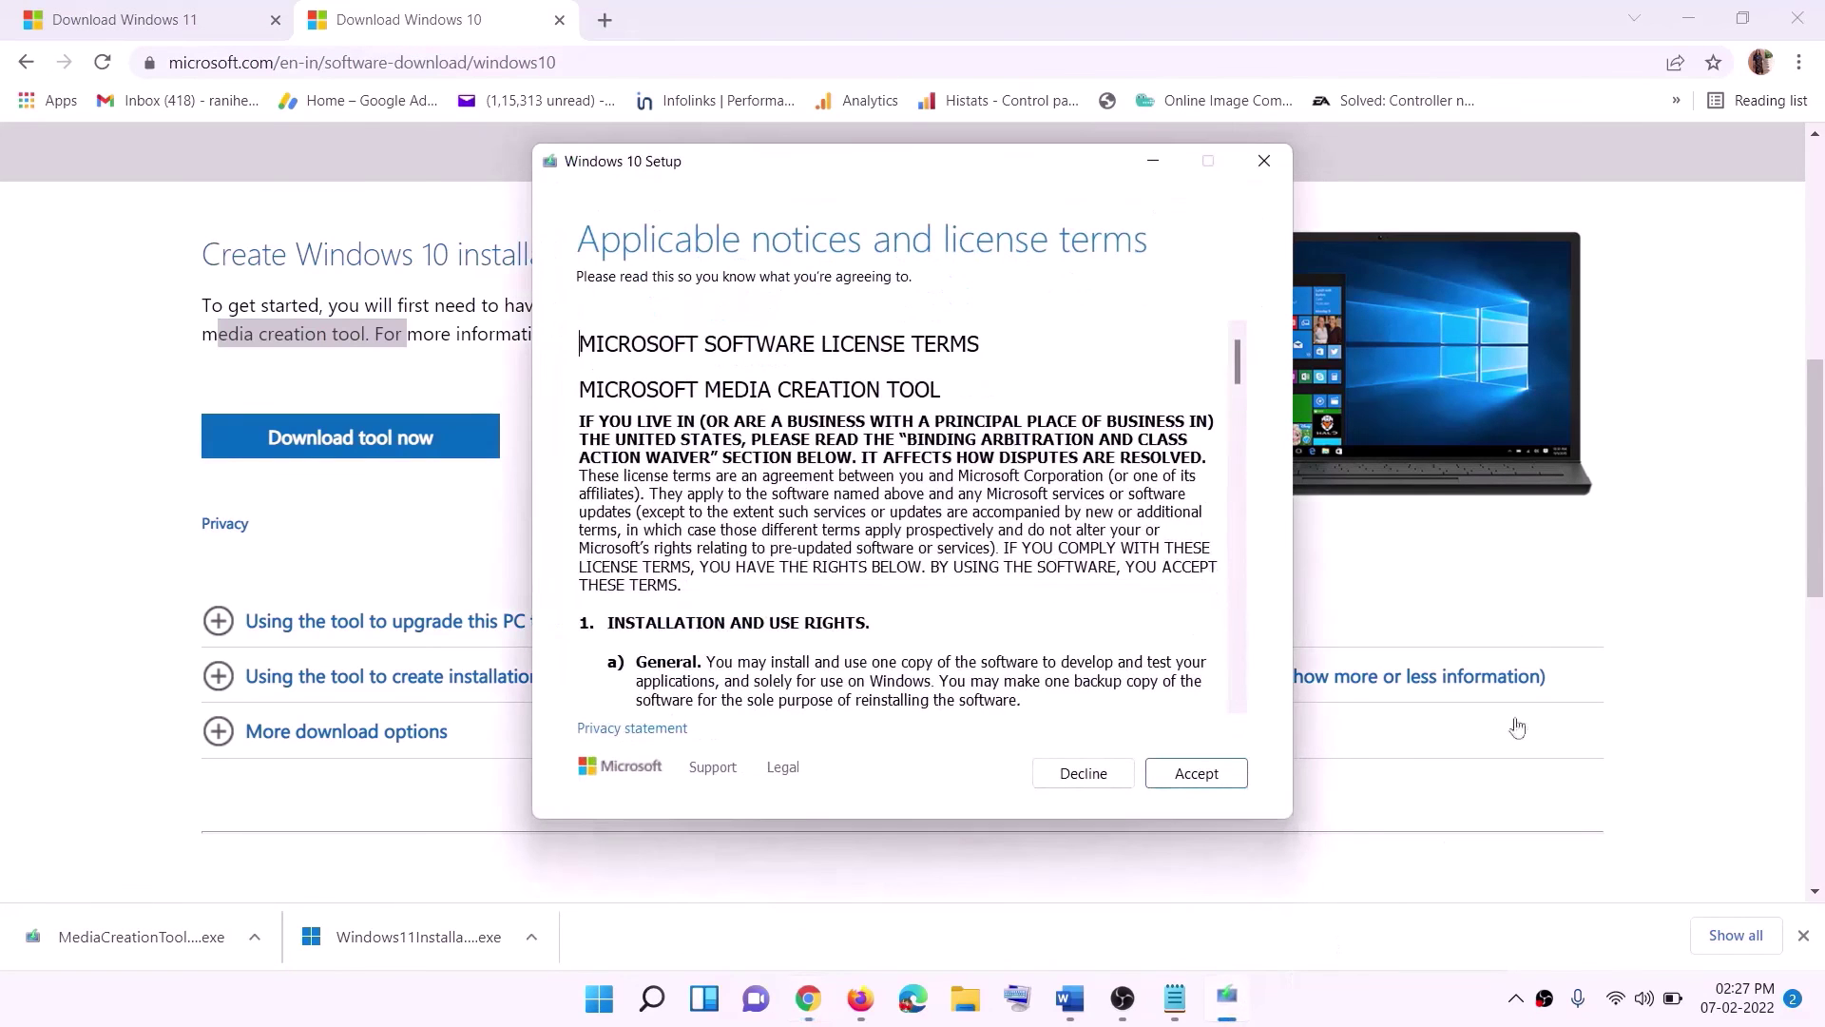
click(1180, 785)
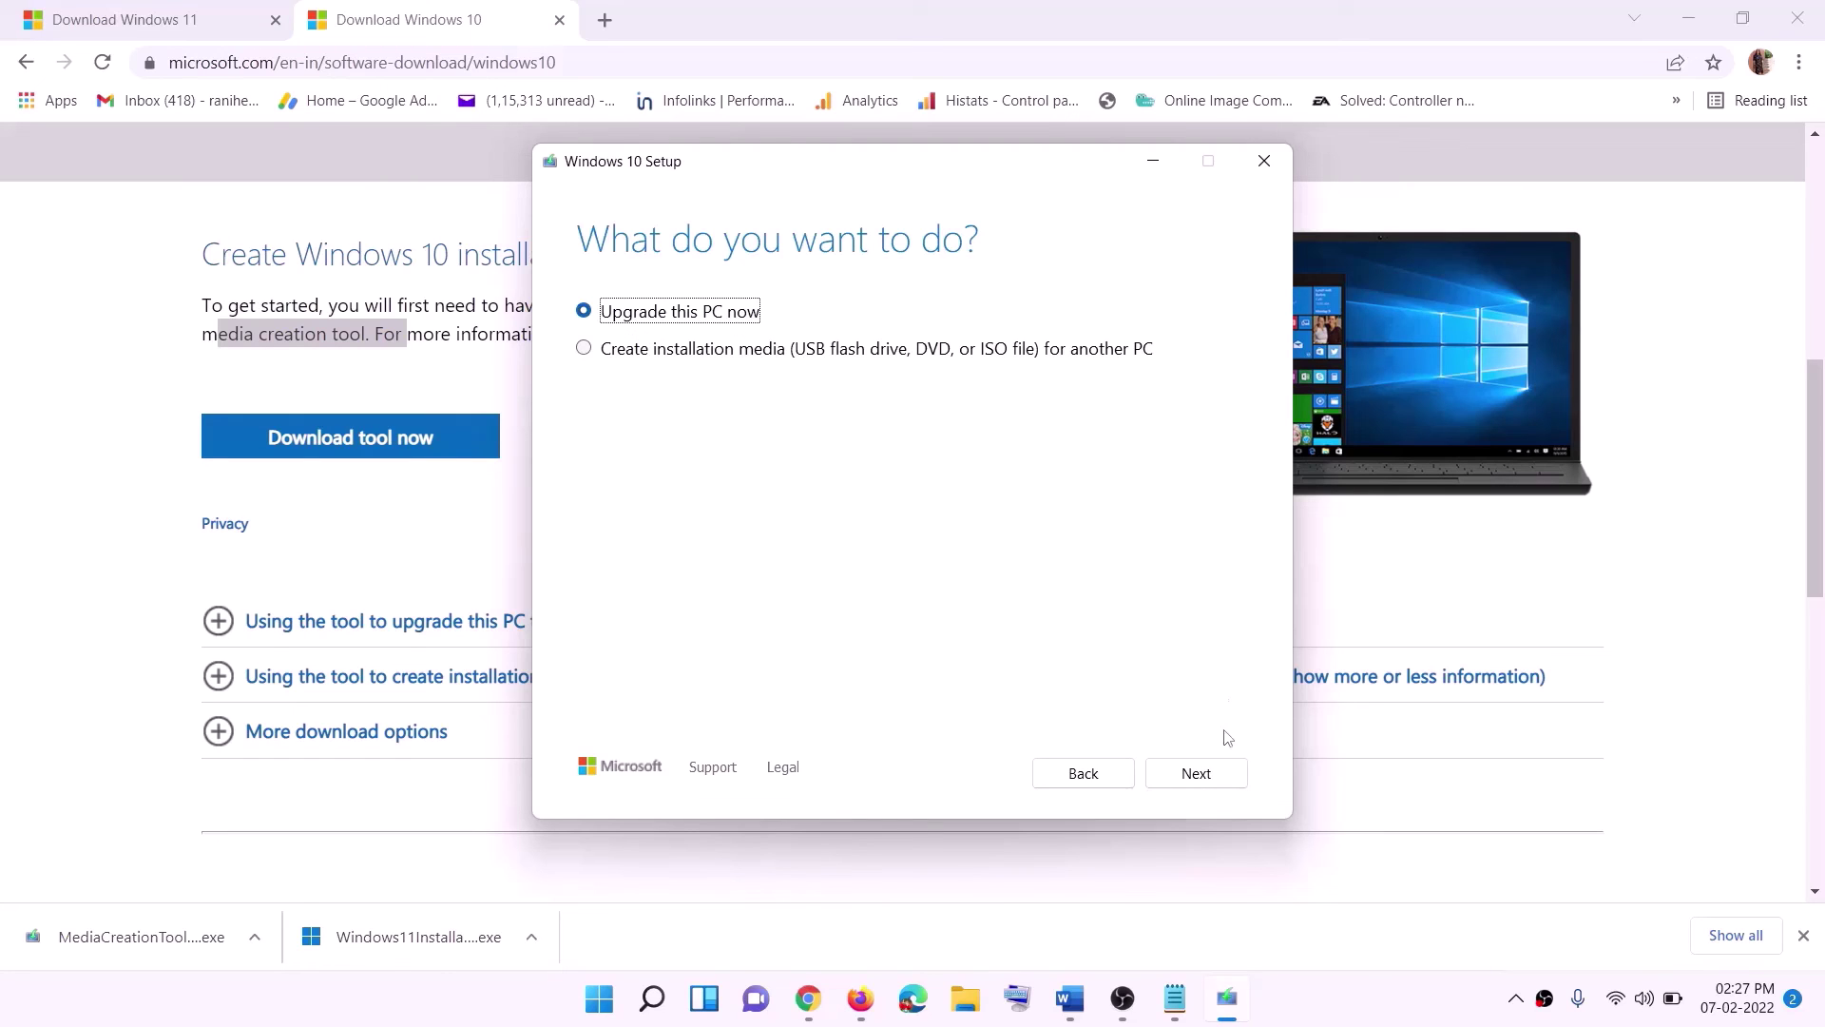
click(1194, 775)
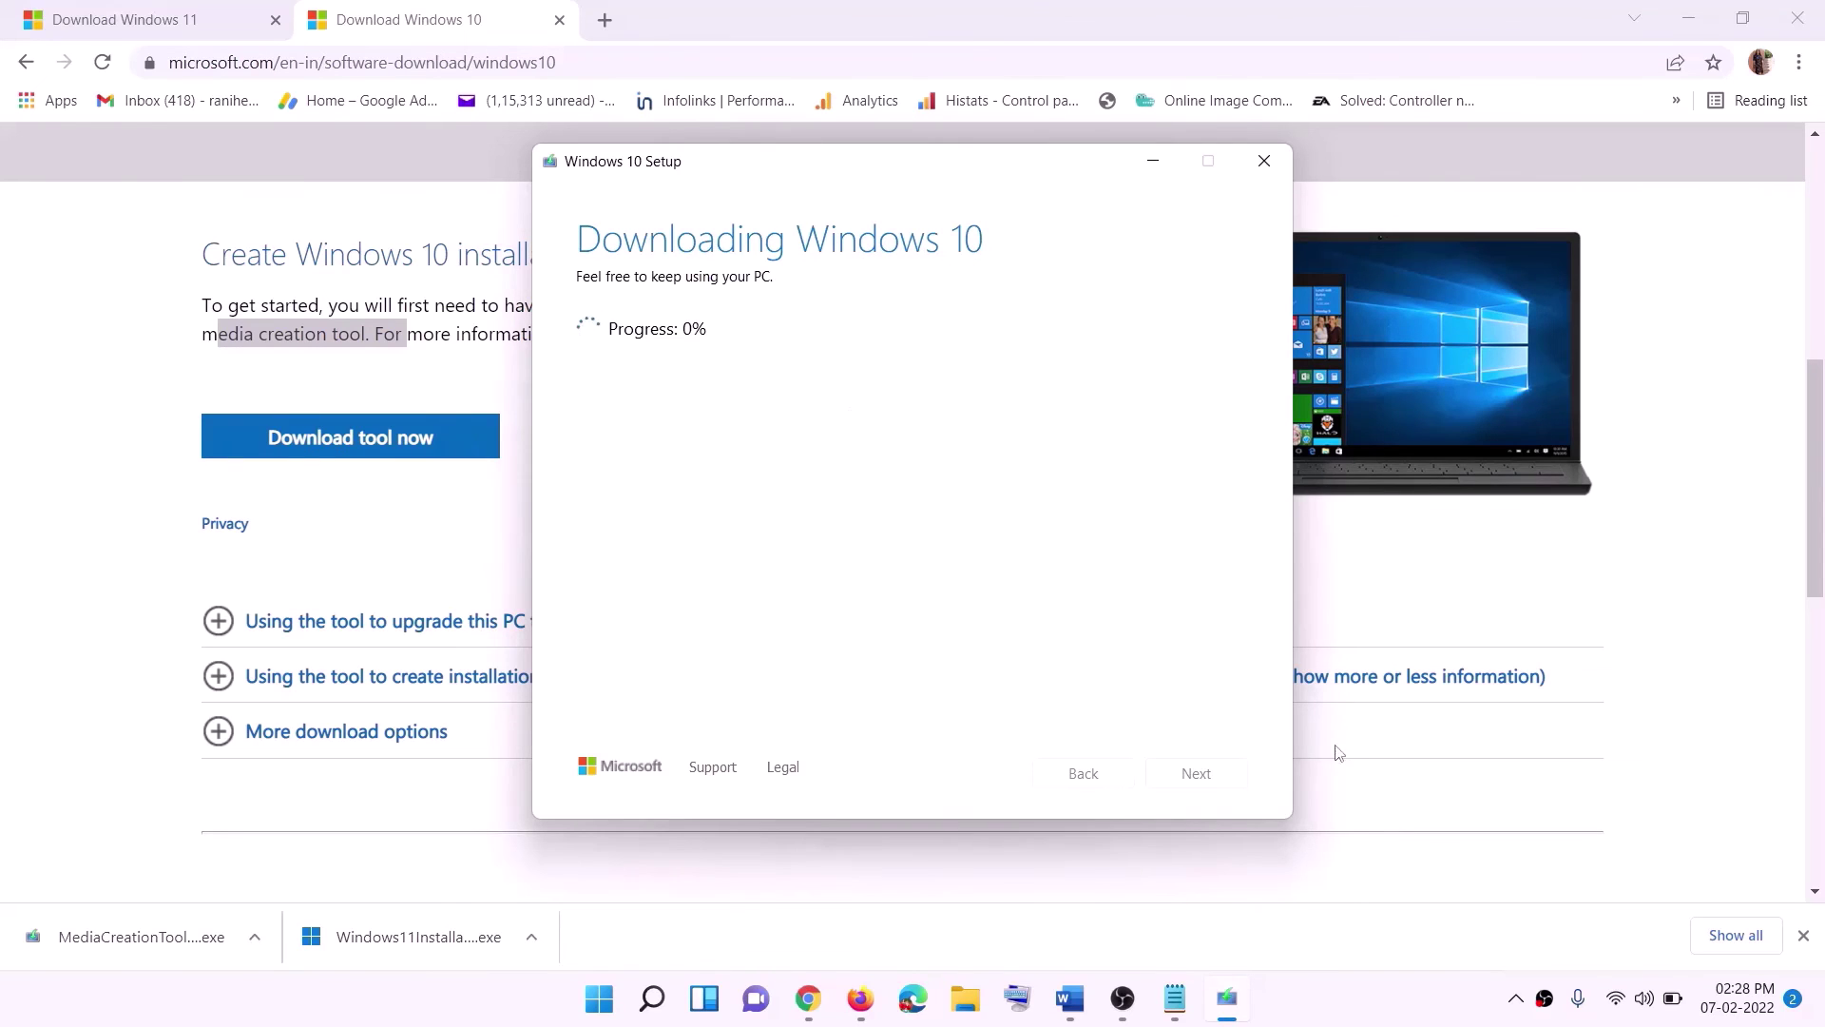
Maximize the Word guide, then switch to the Download Windows 11 page in Chrome.
click(1348, 1020)
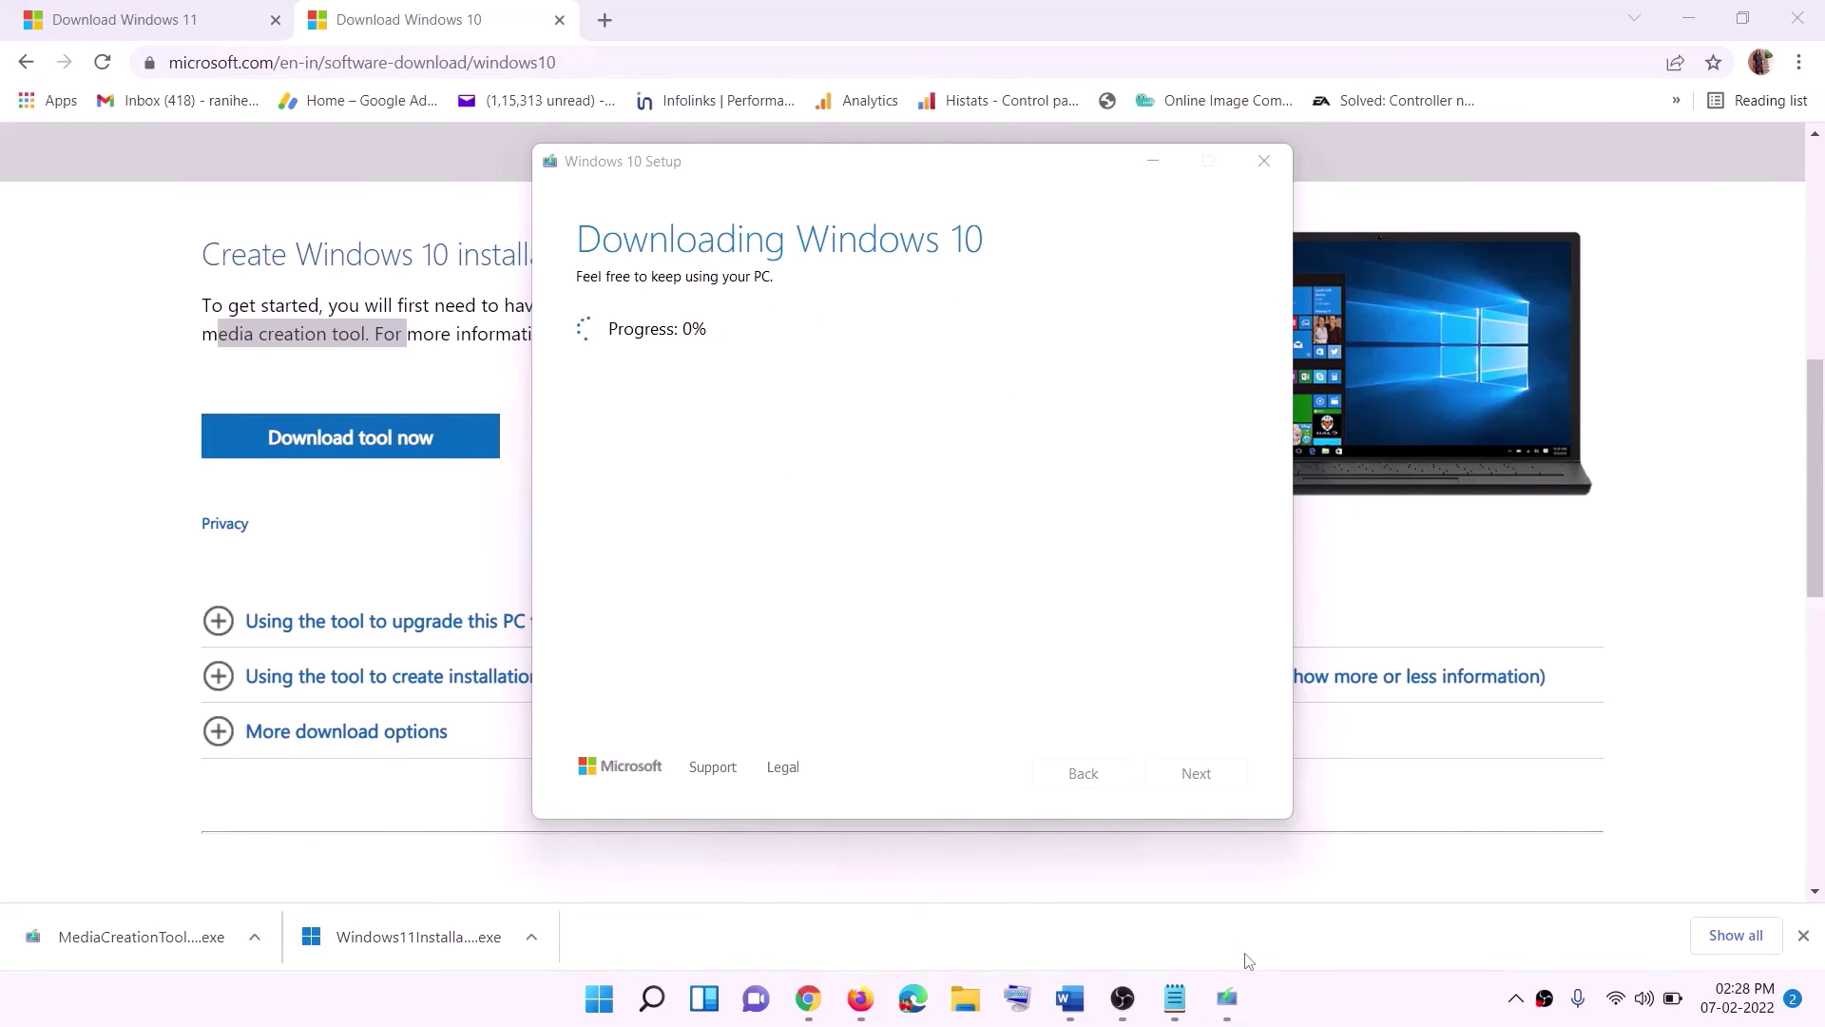
click(1070, 998)
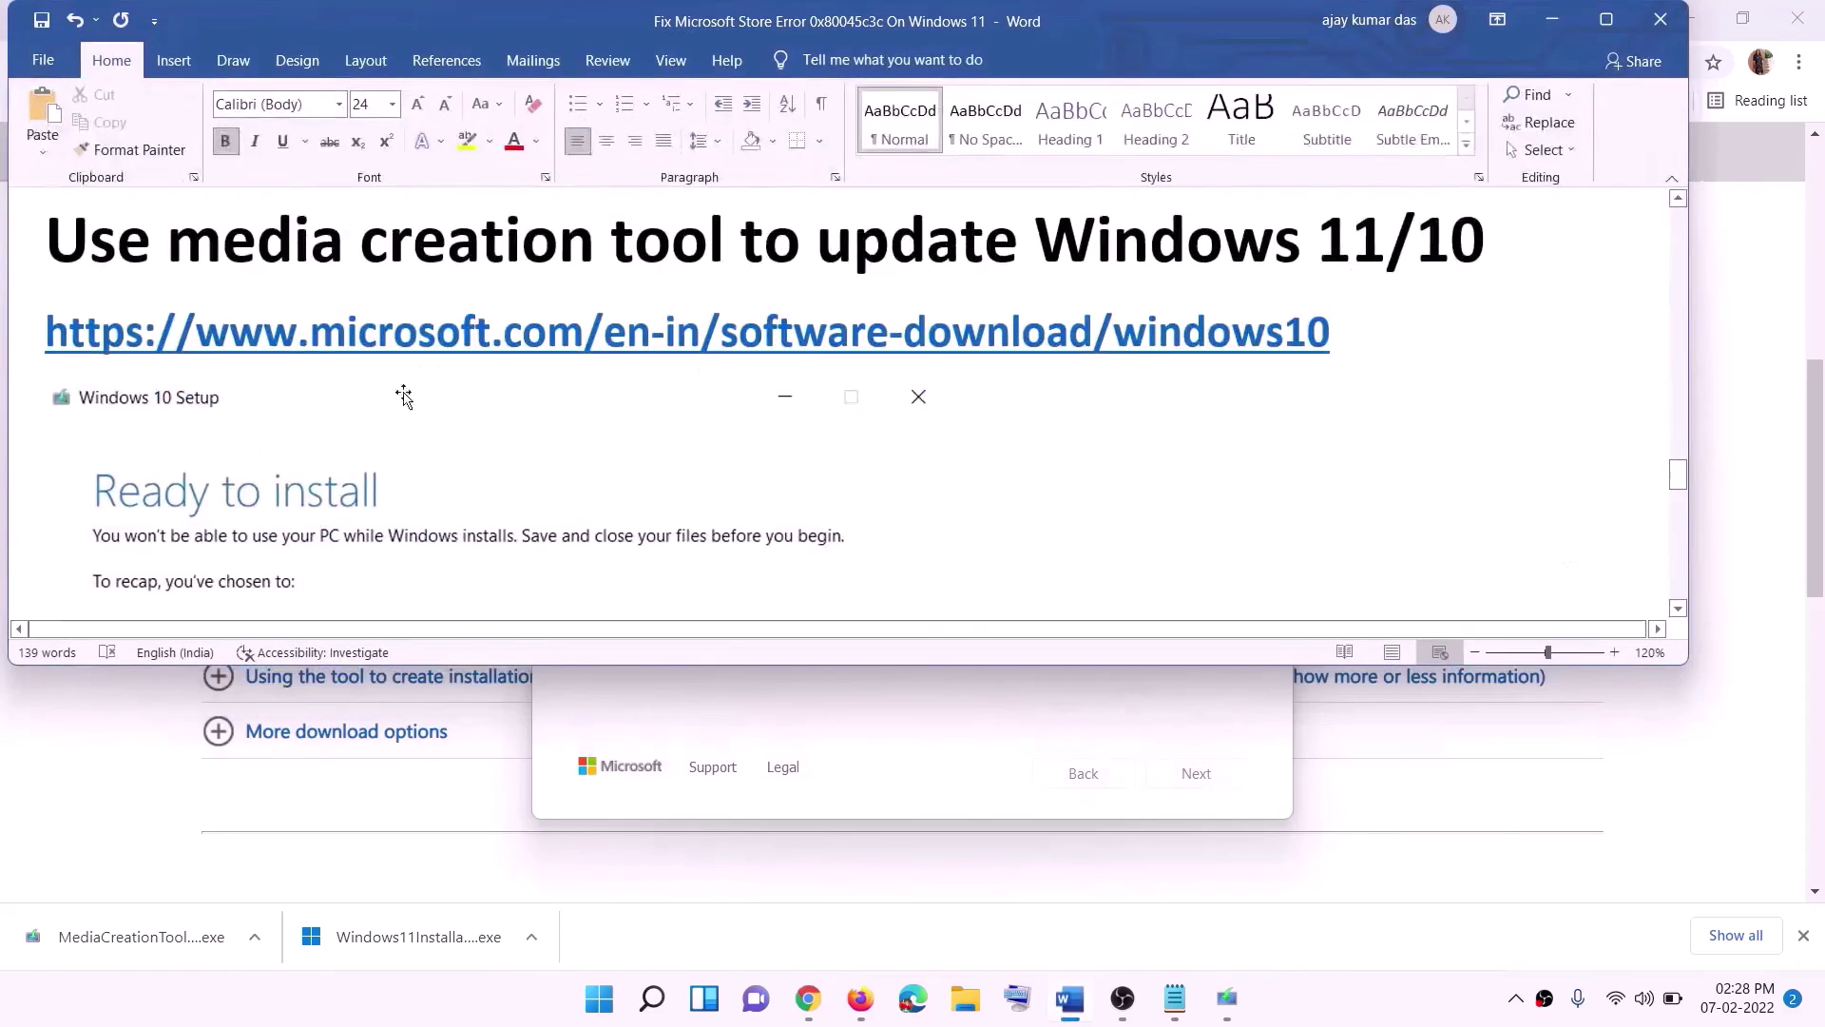
scroll(143, 452, down, 1)
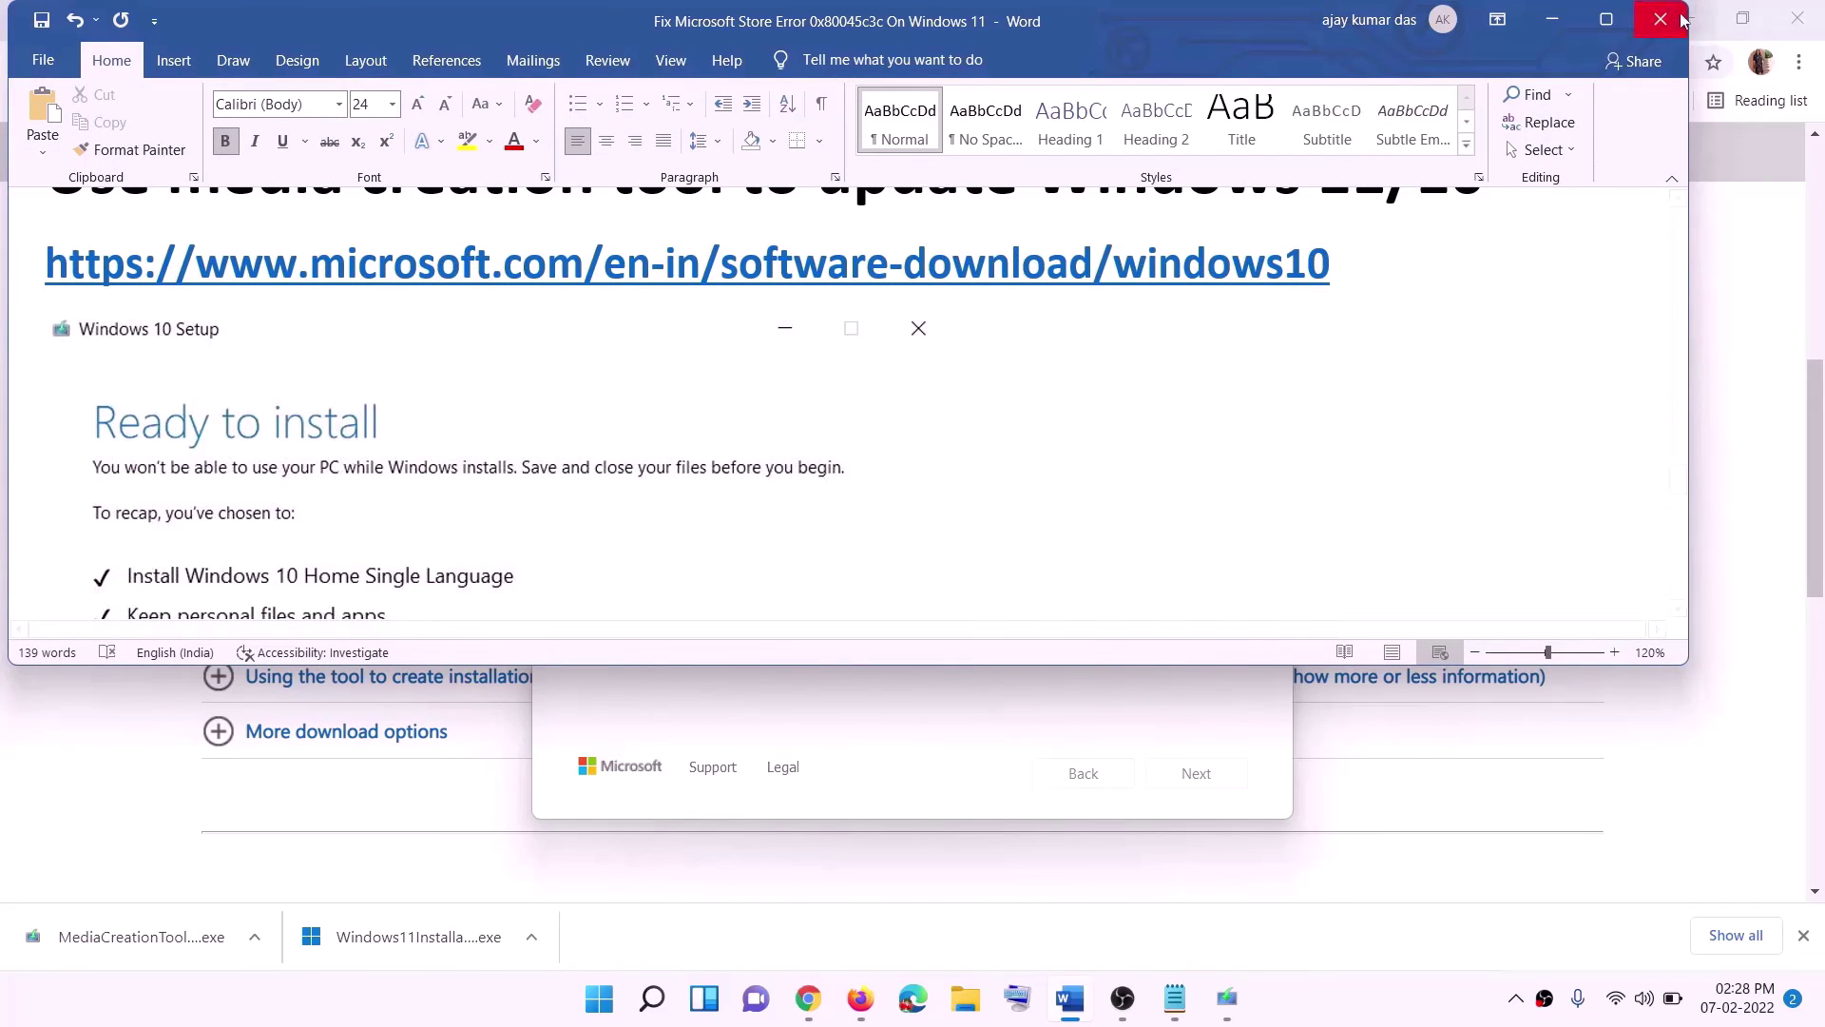
click(1607, 20)
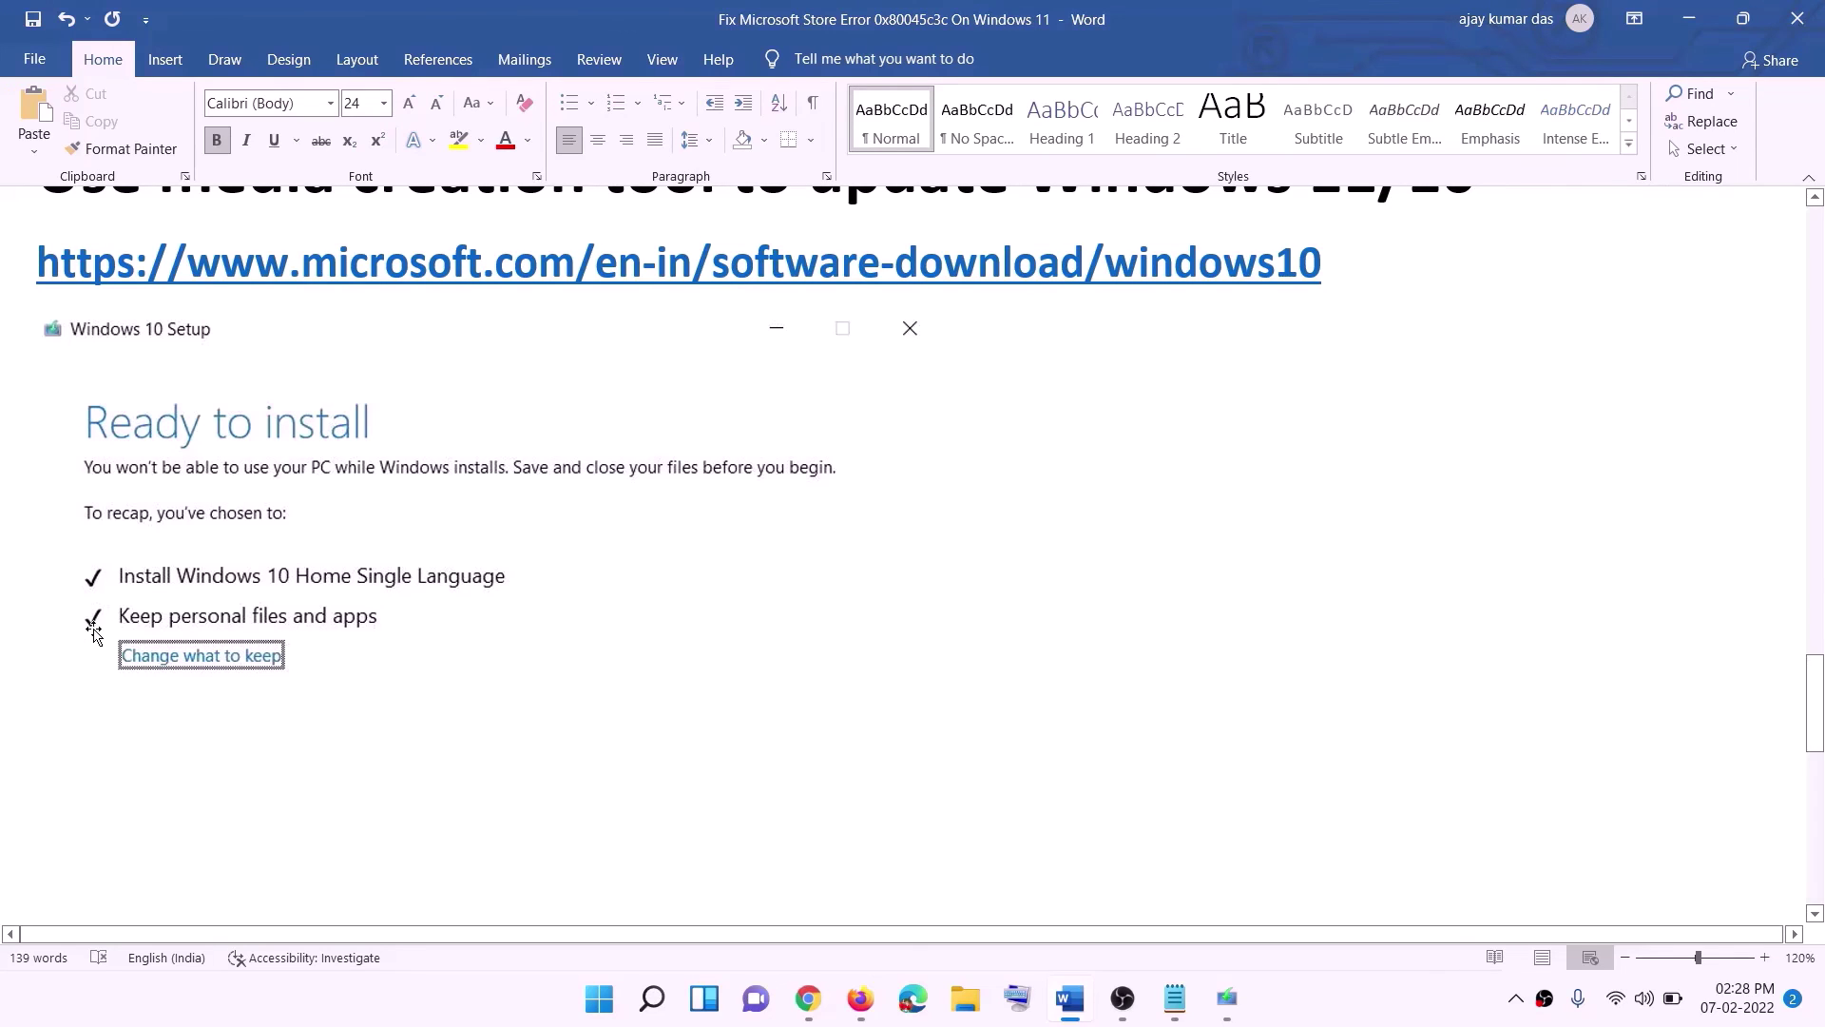
scroll(932, 658, down, 3)
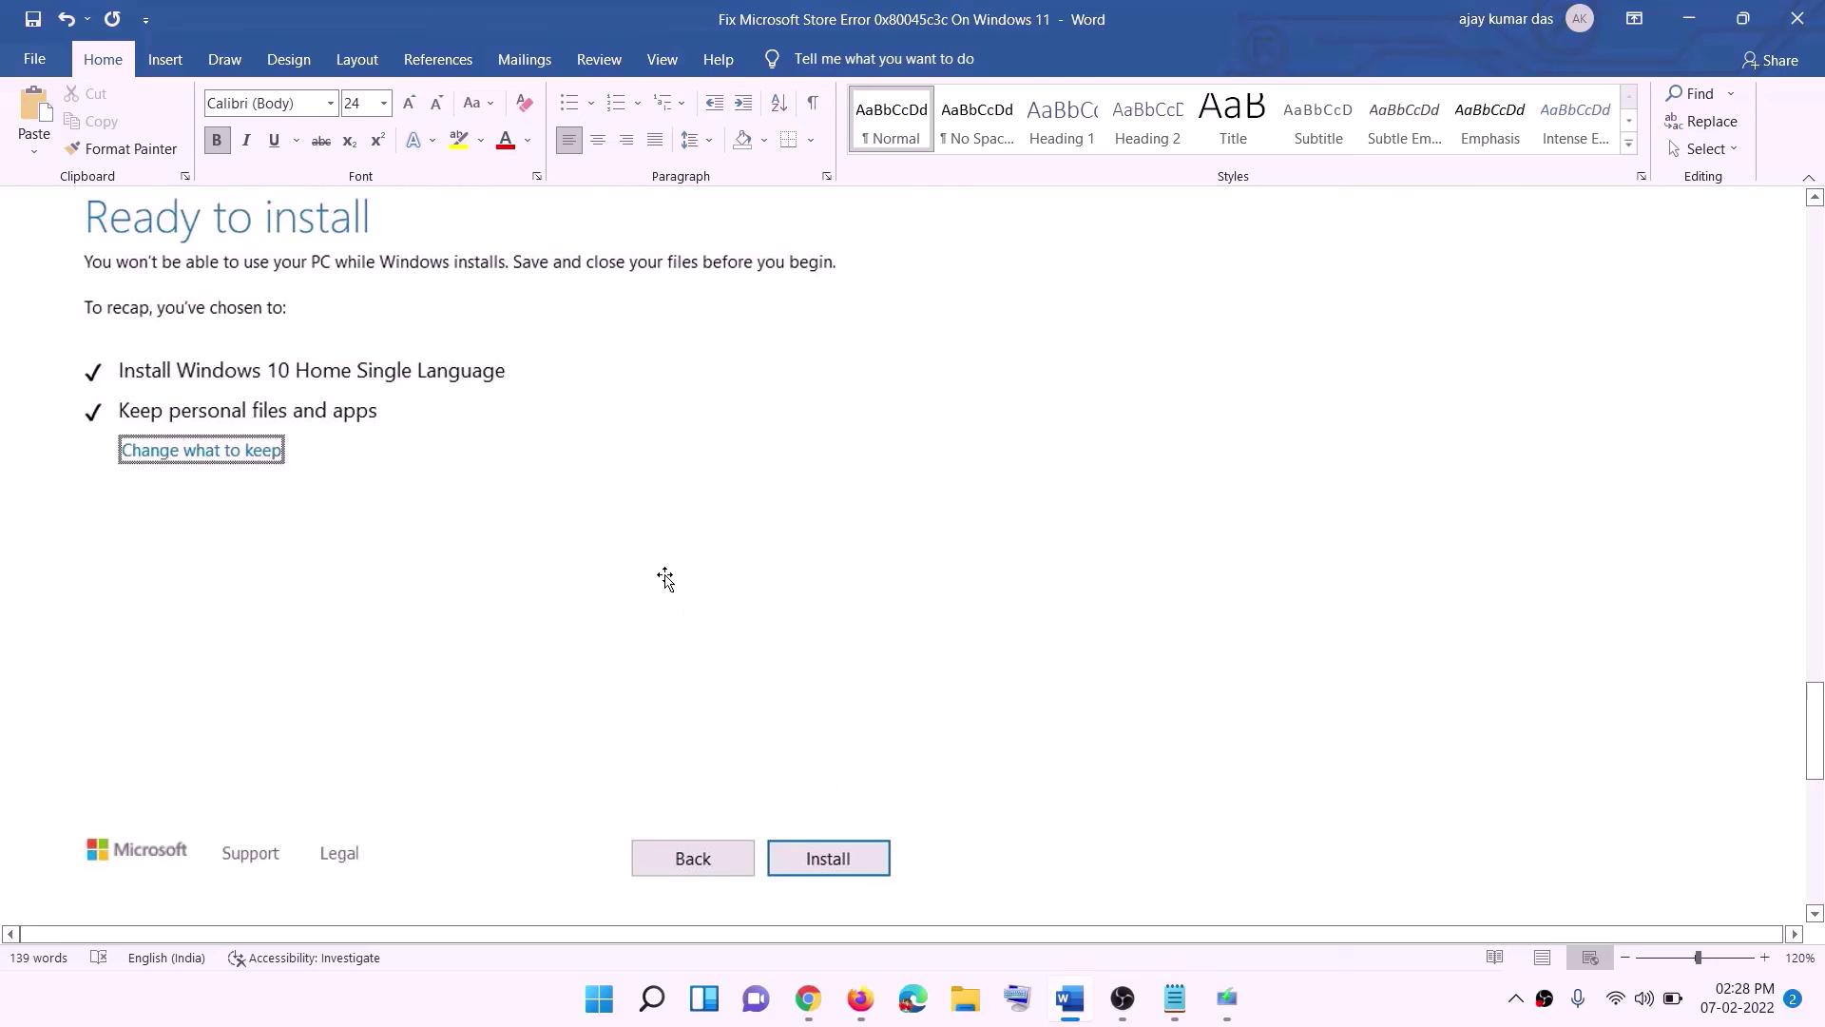
scroll(745, 587, up, 1)
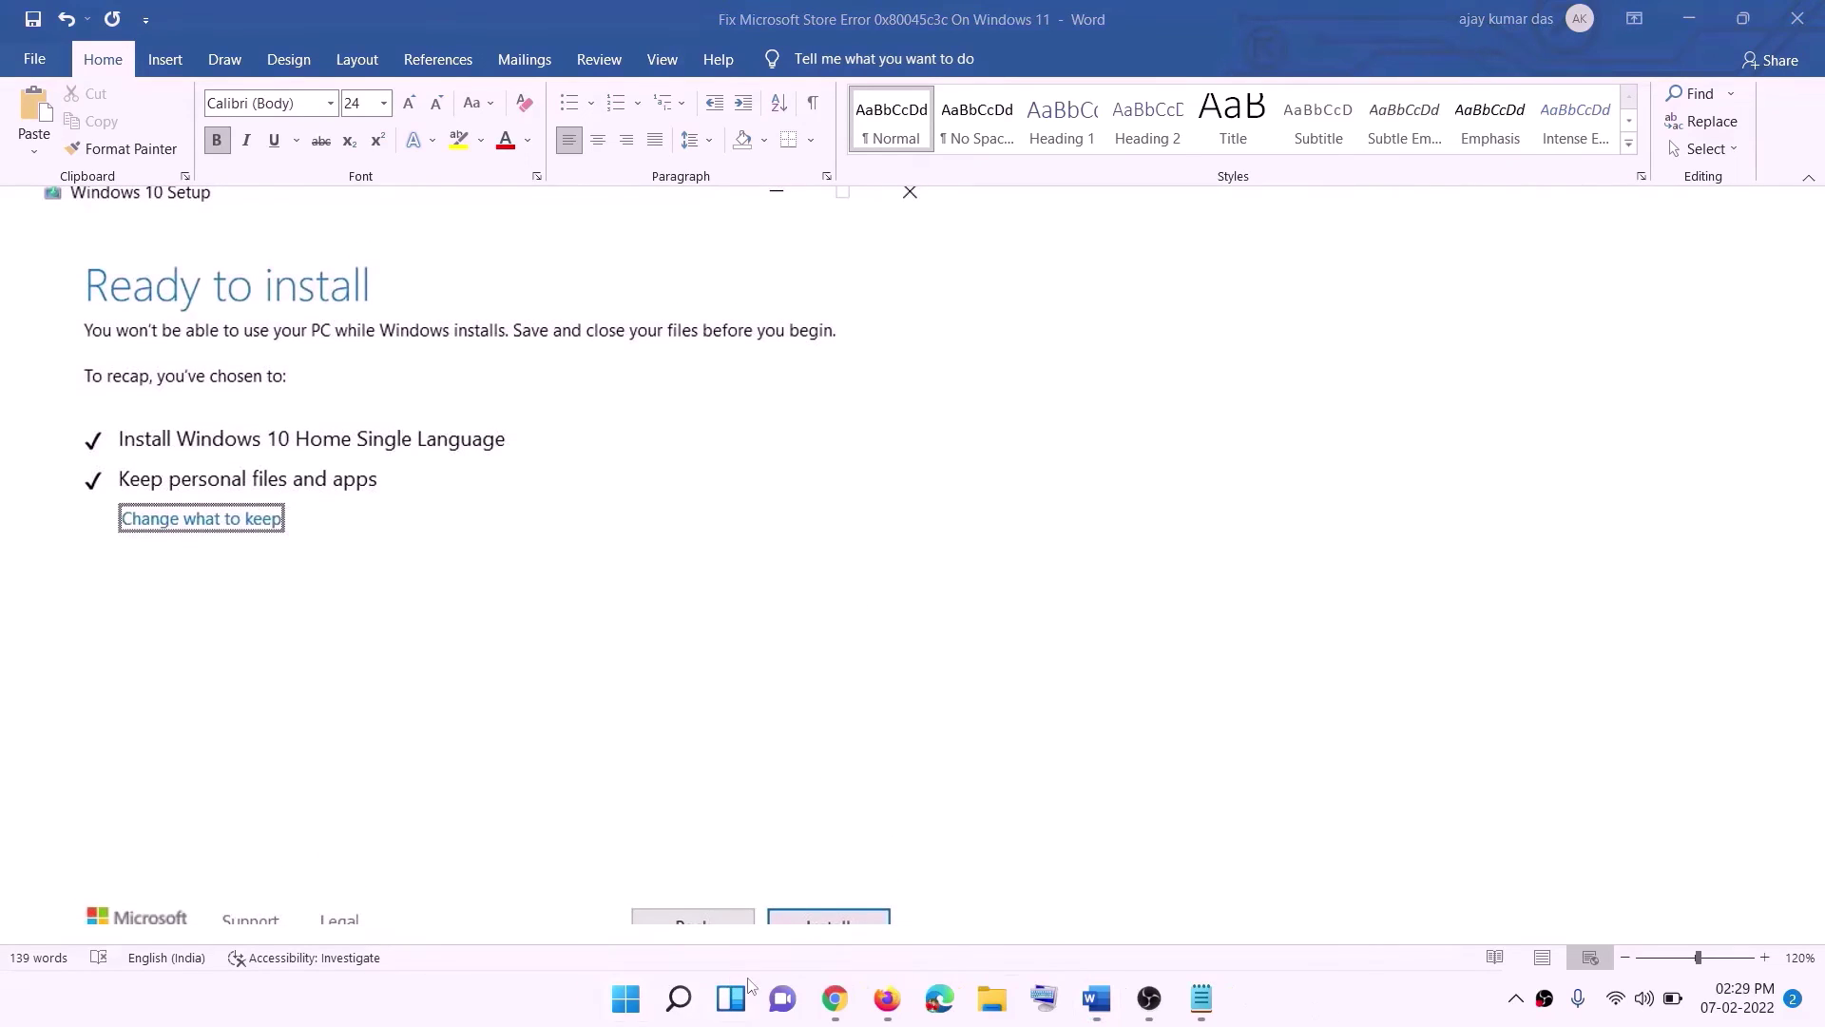
click(835, 1000)
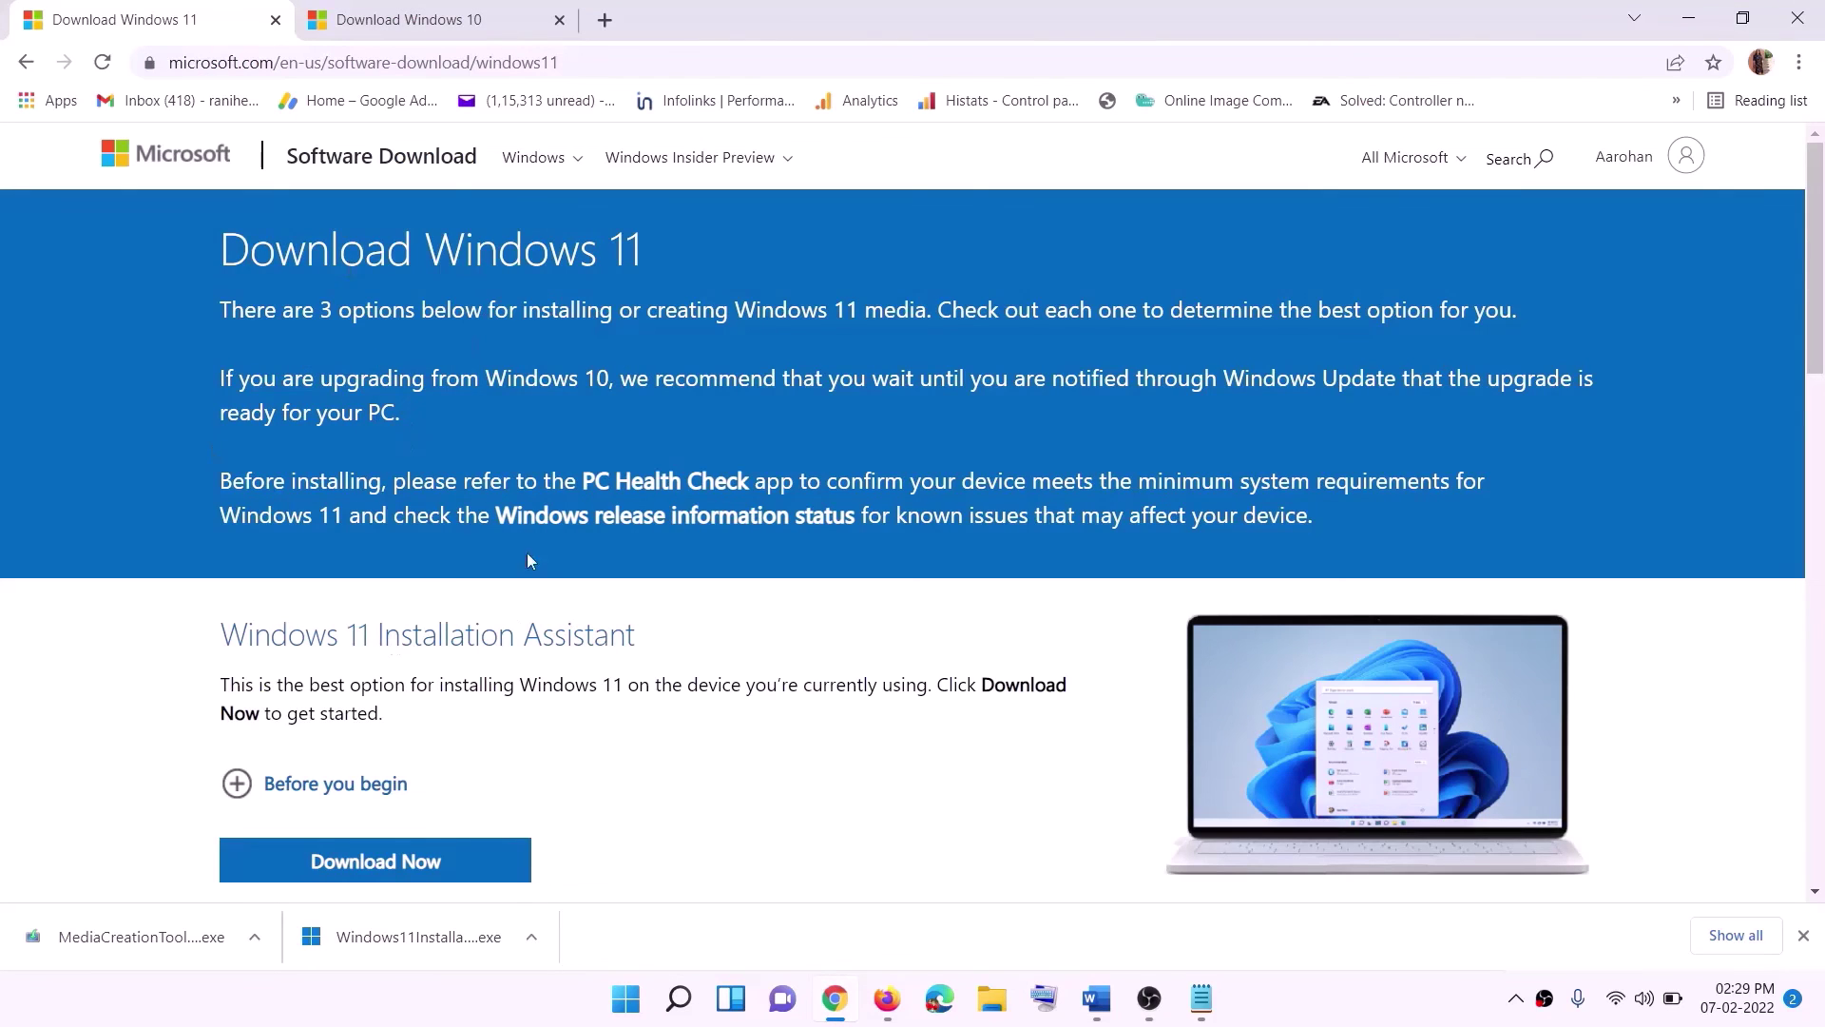
Download the Windows 11 media creation tool and run it with administrator approval.
scroll(581, 637, down, 5)
drag(344, 564, 528, 564)
click(363, 723)
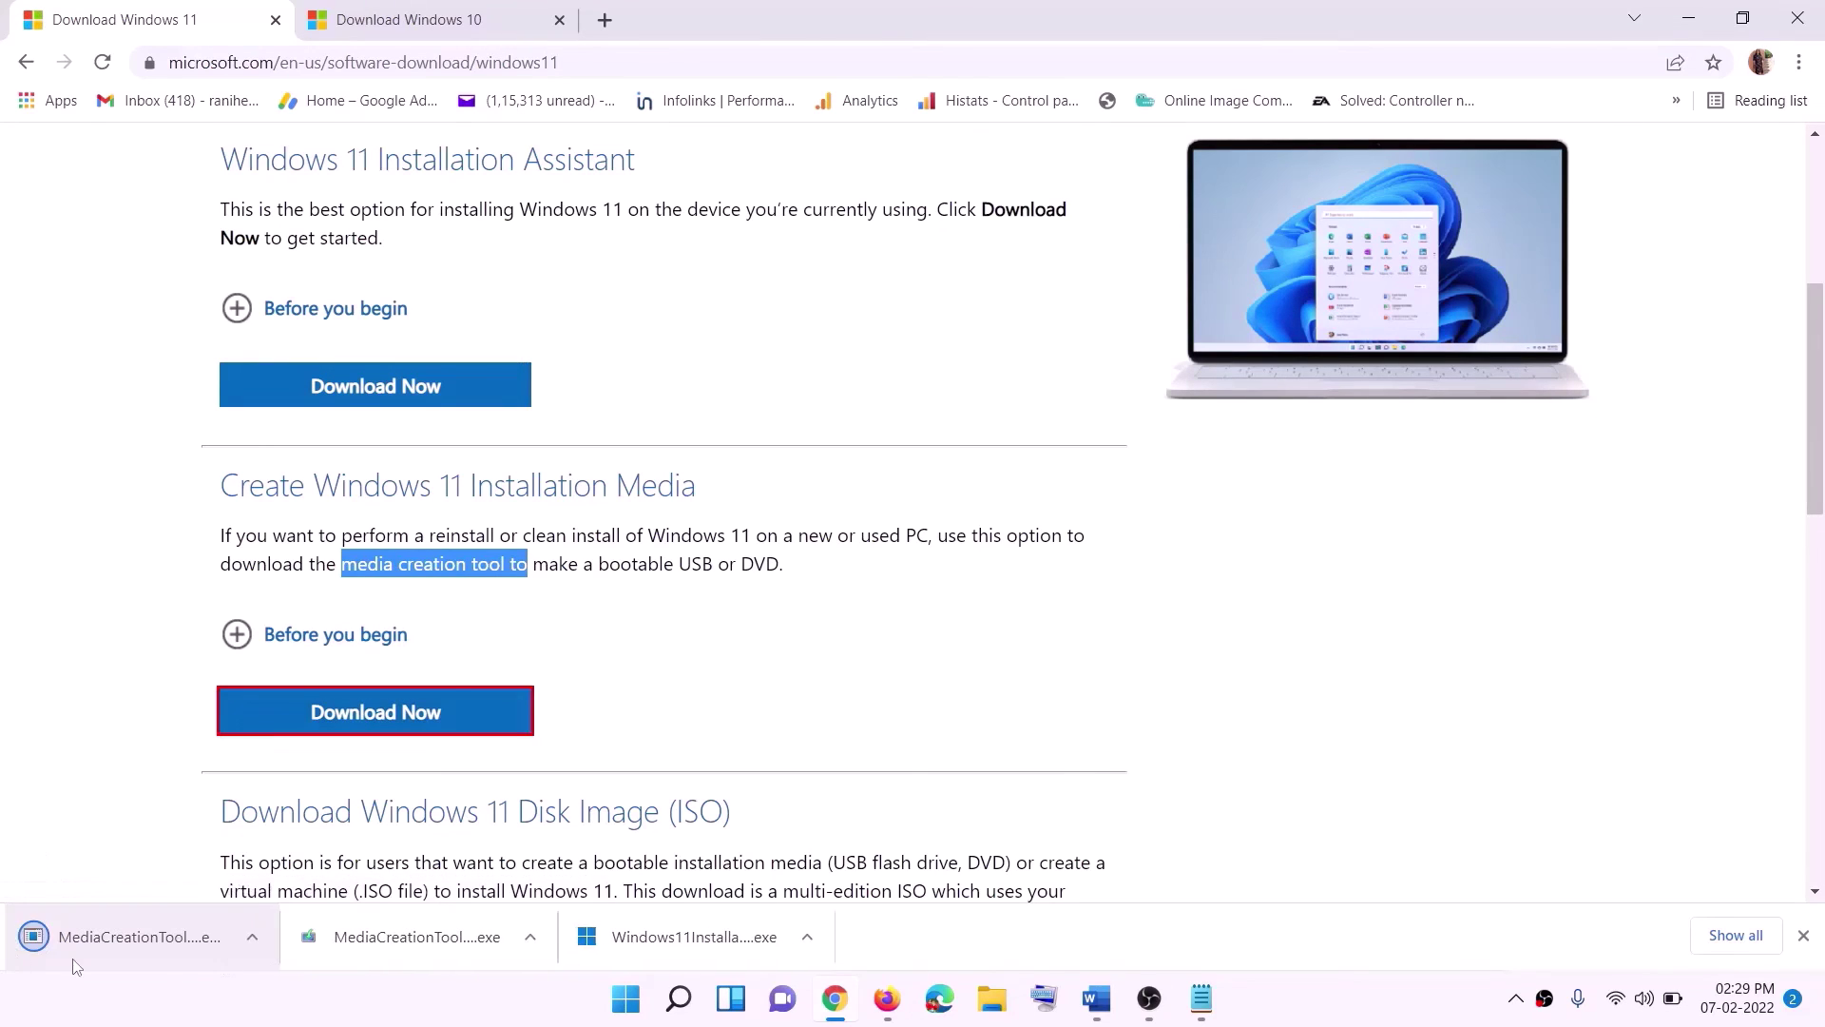
click(169, 934)
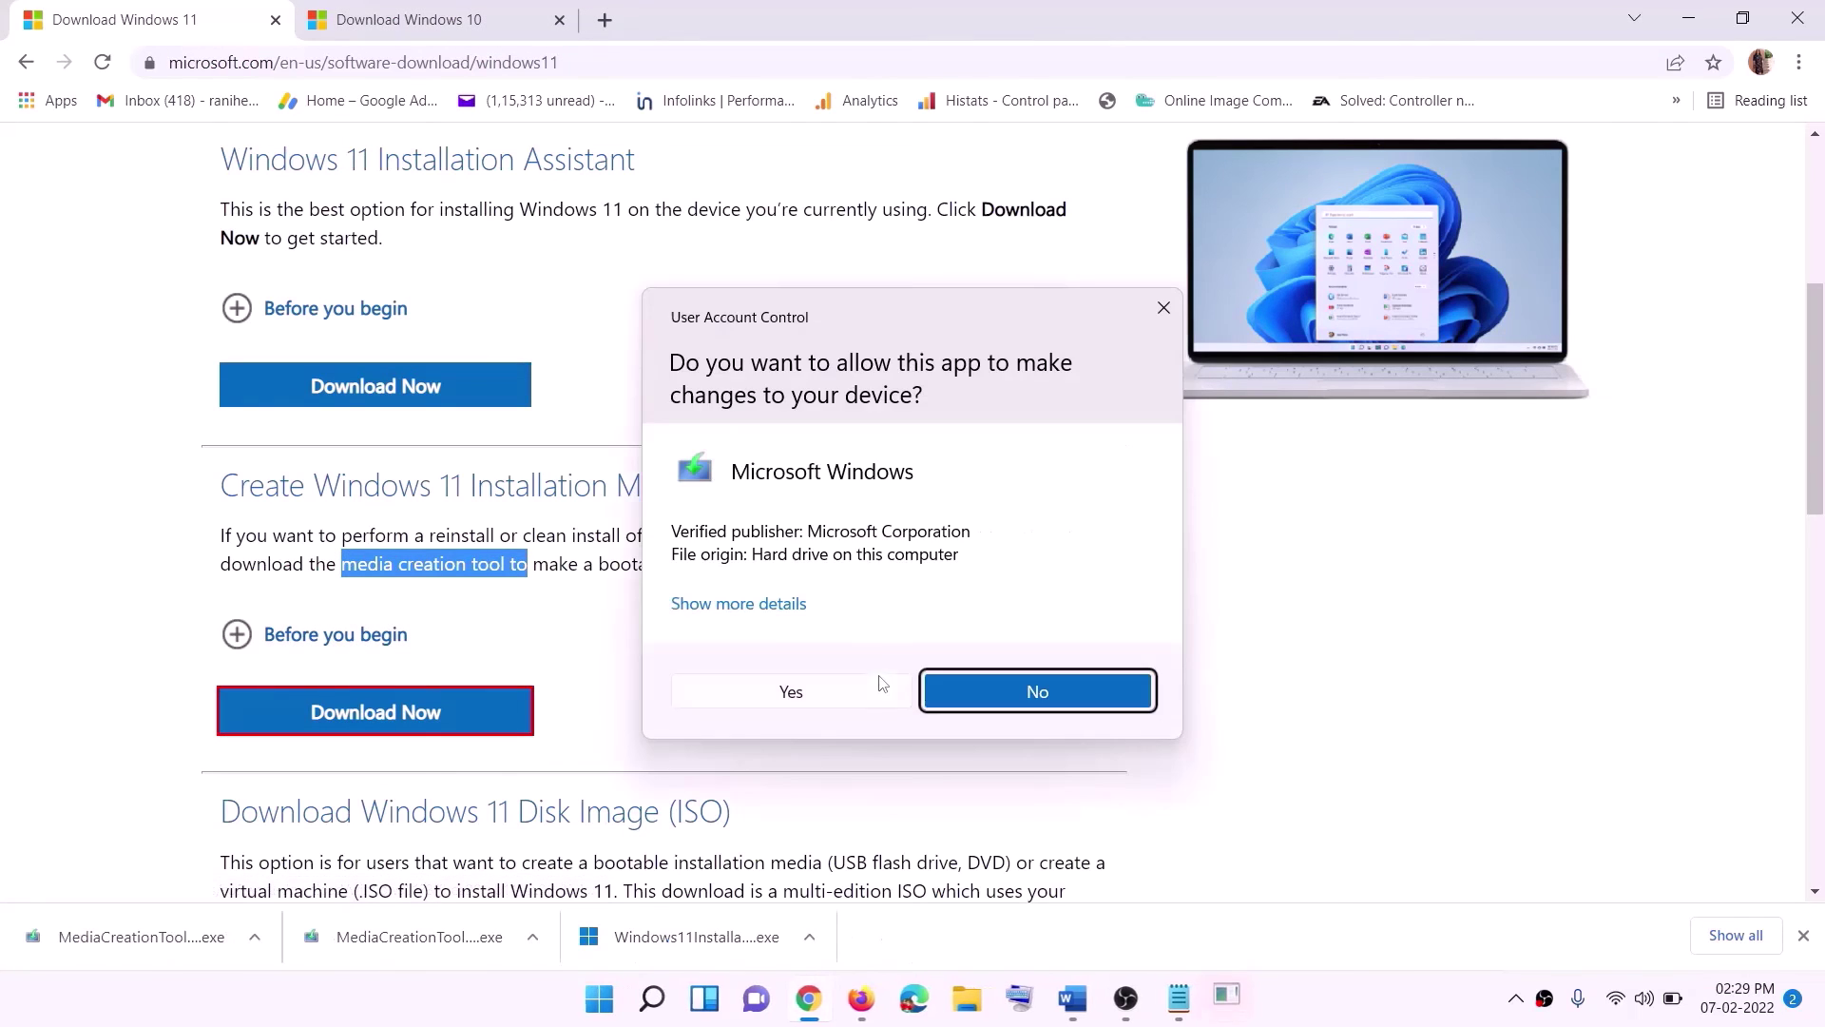
click(809, 699)
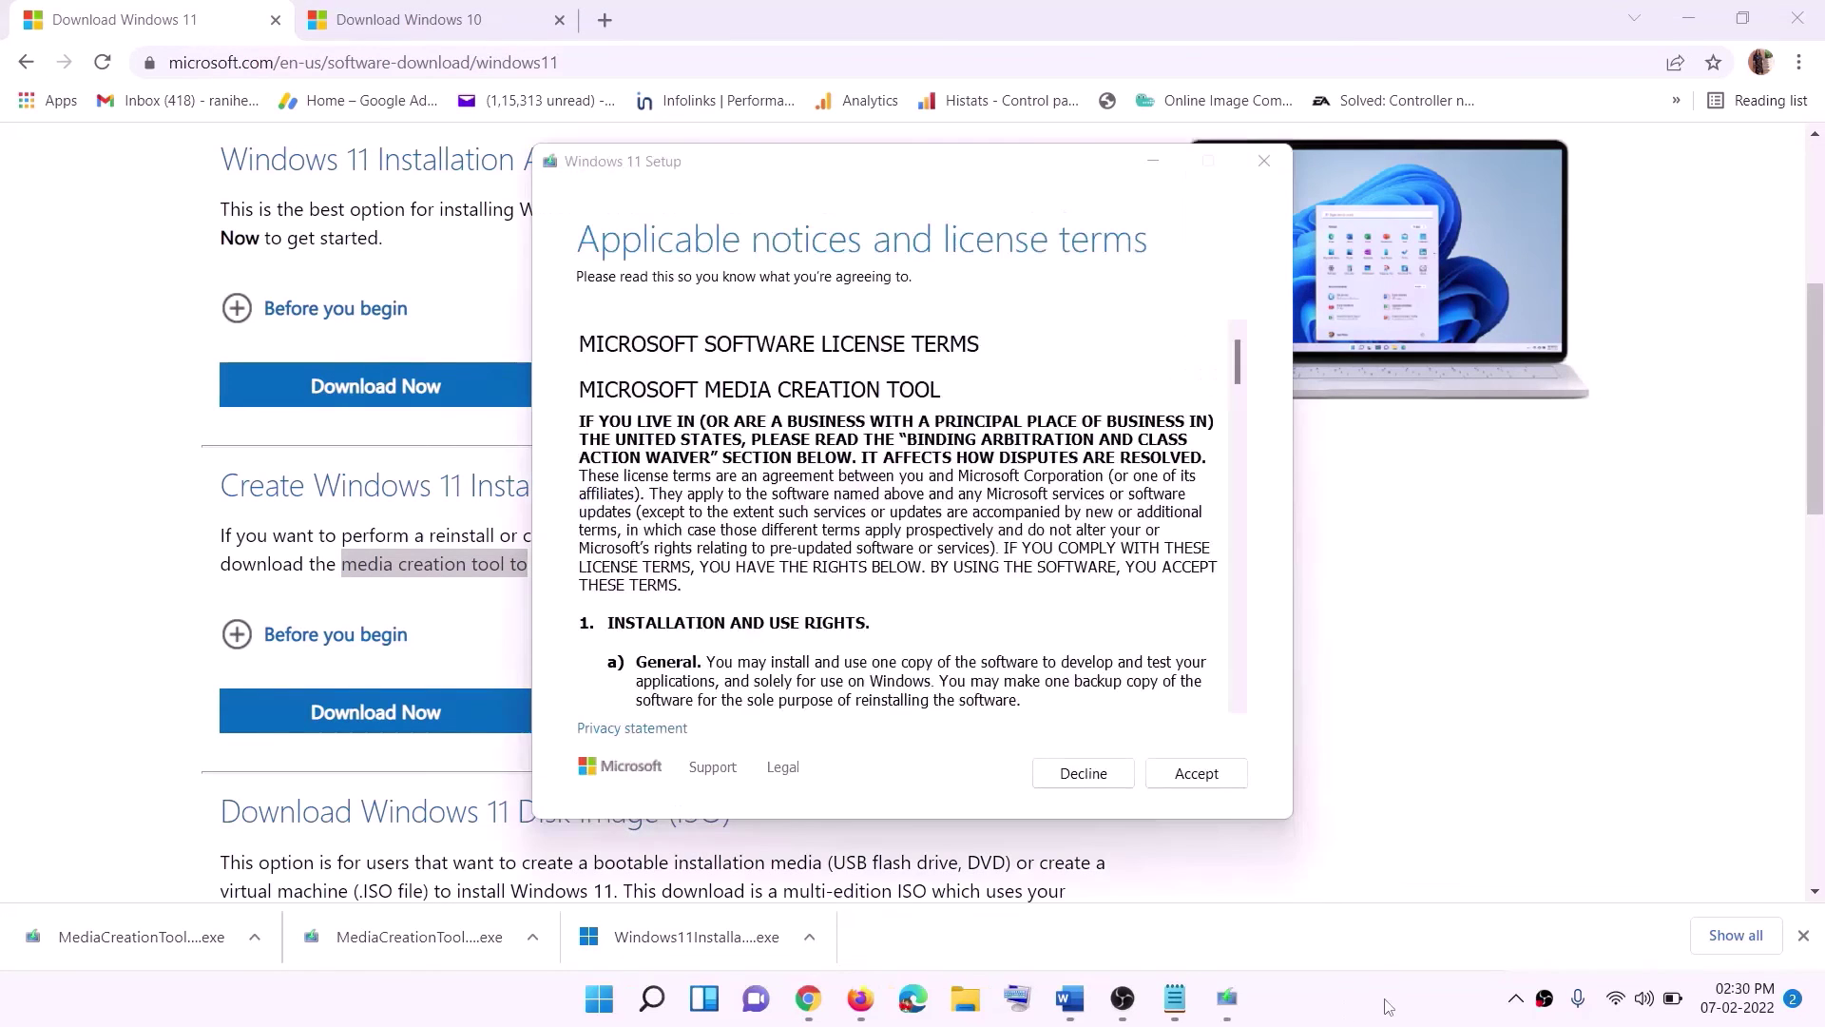
Accept the license, keep recommended language/edition, and save an ISO file to the Desktop.
click(1162, 784)
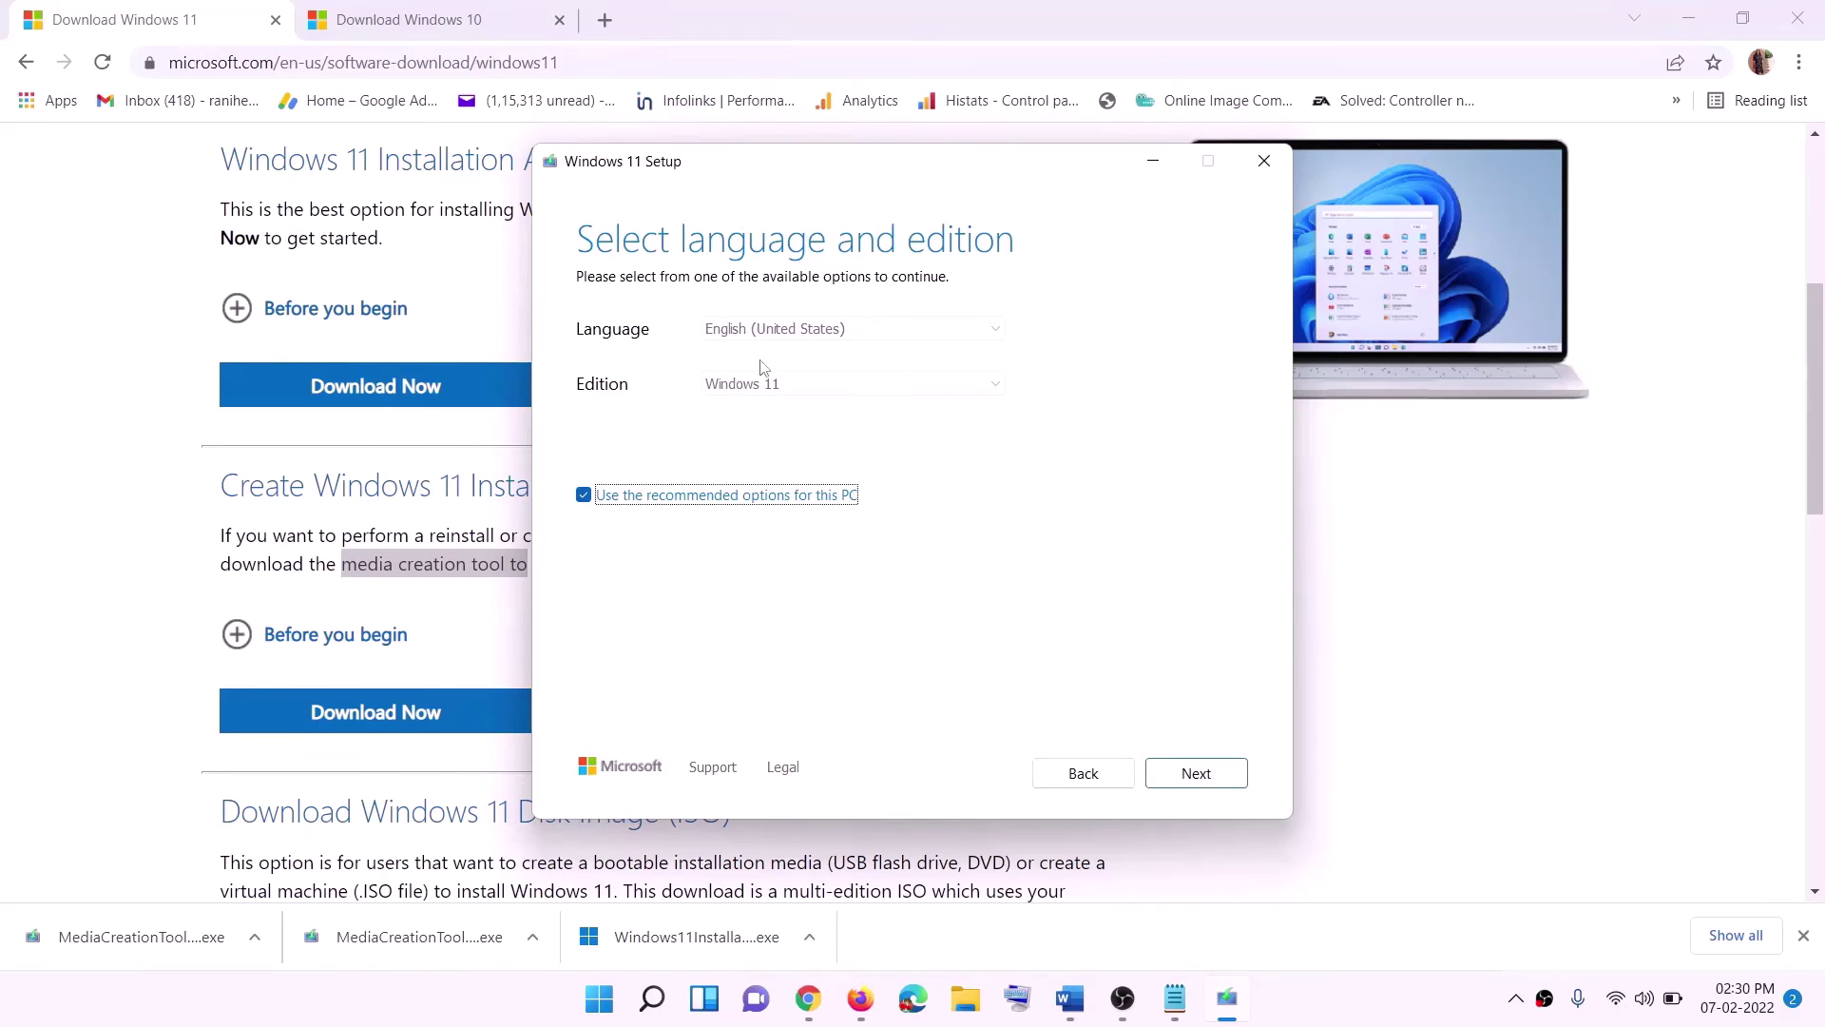
click(1188, 773)
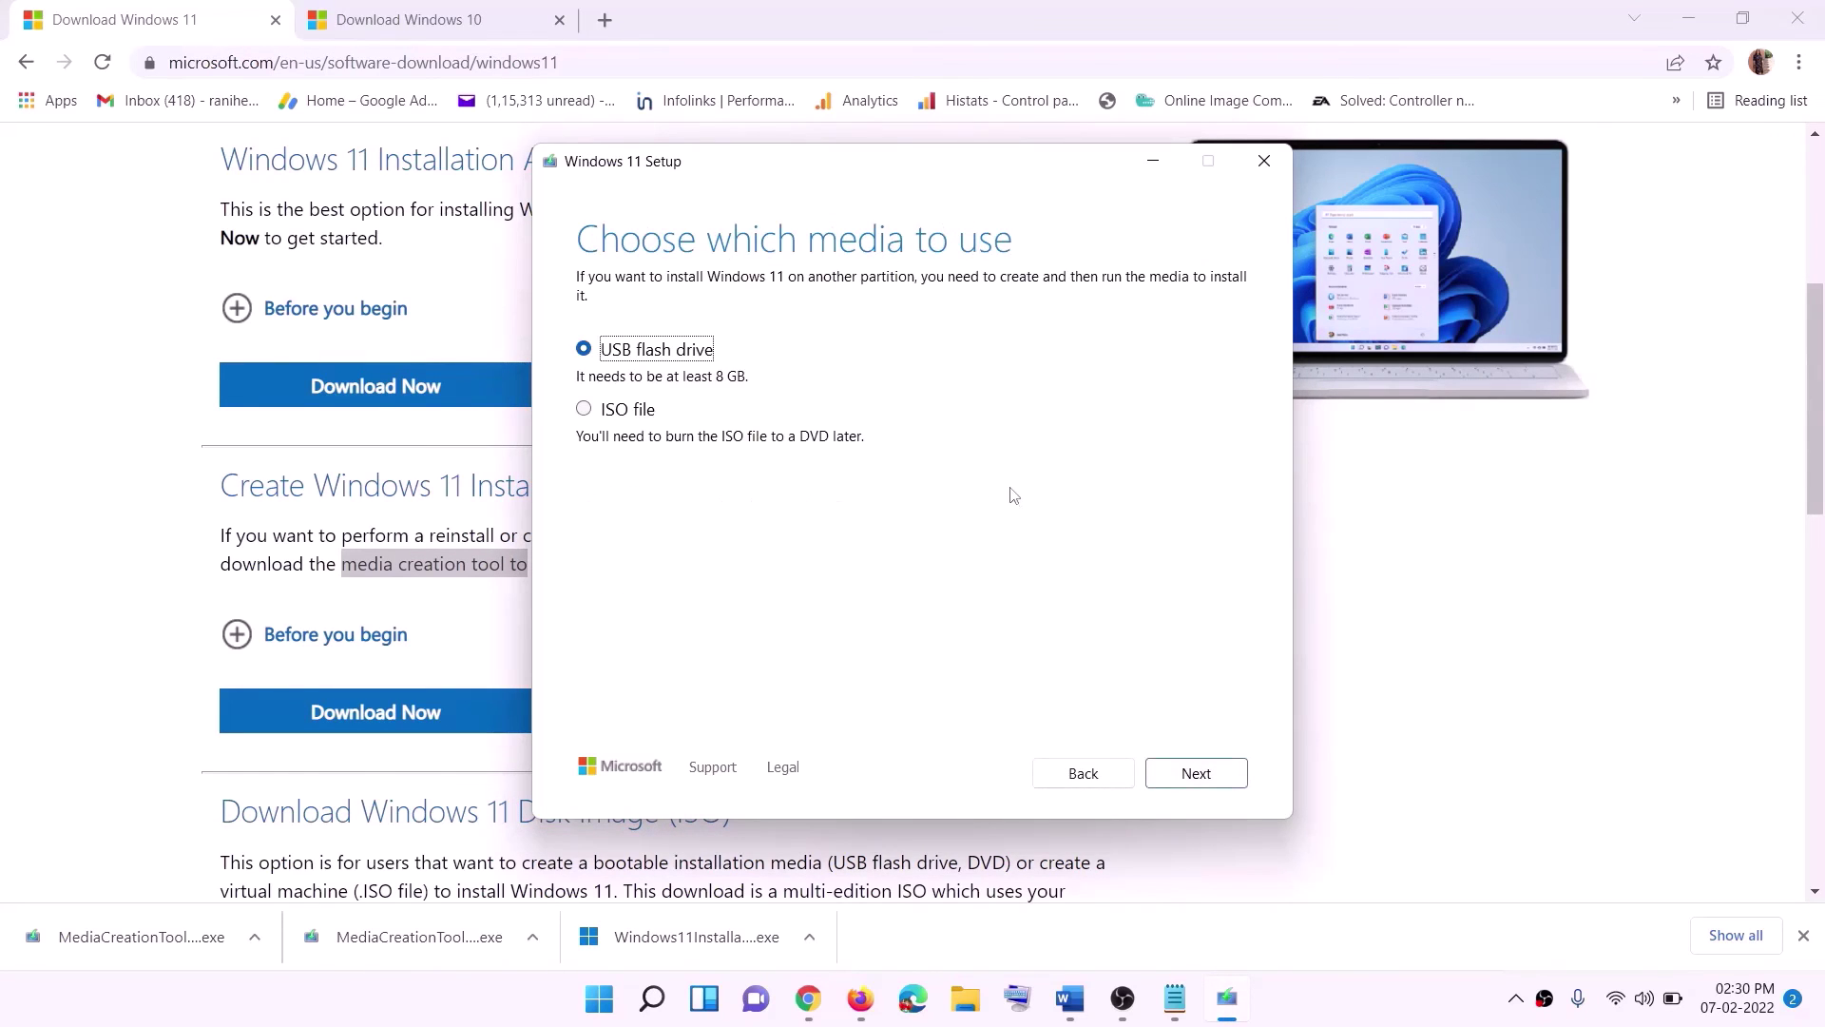
click(608, 411)
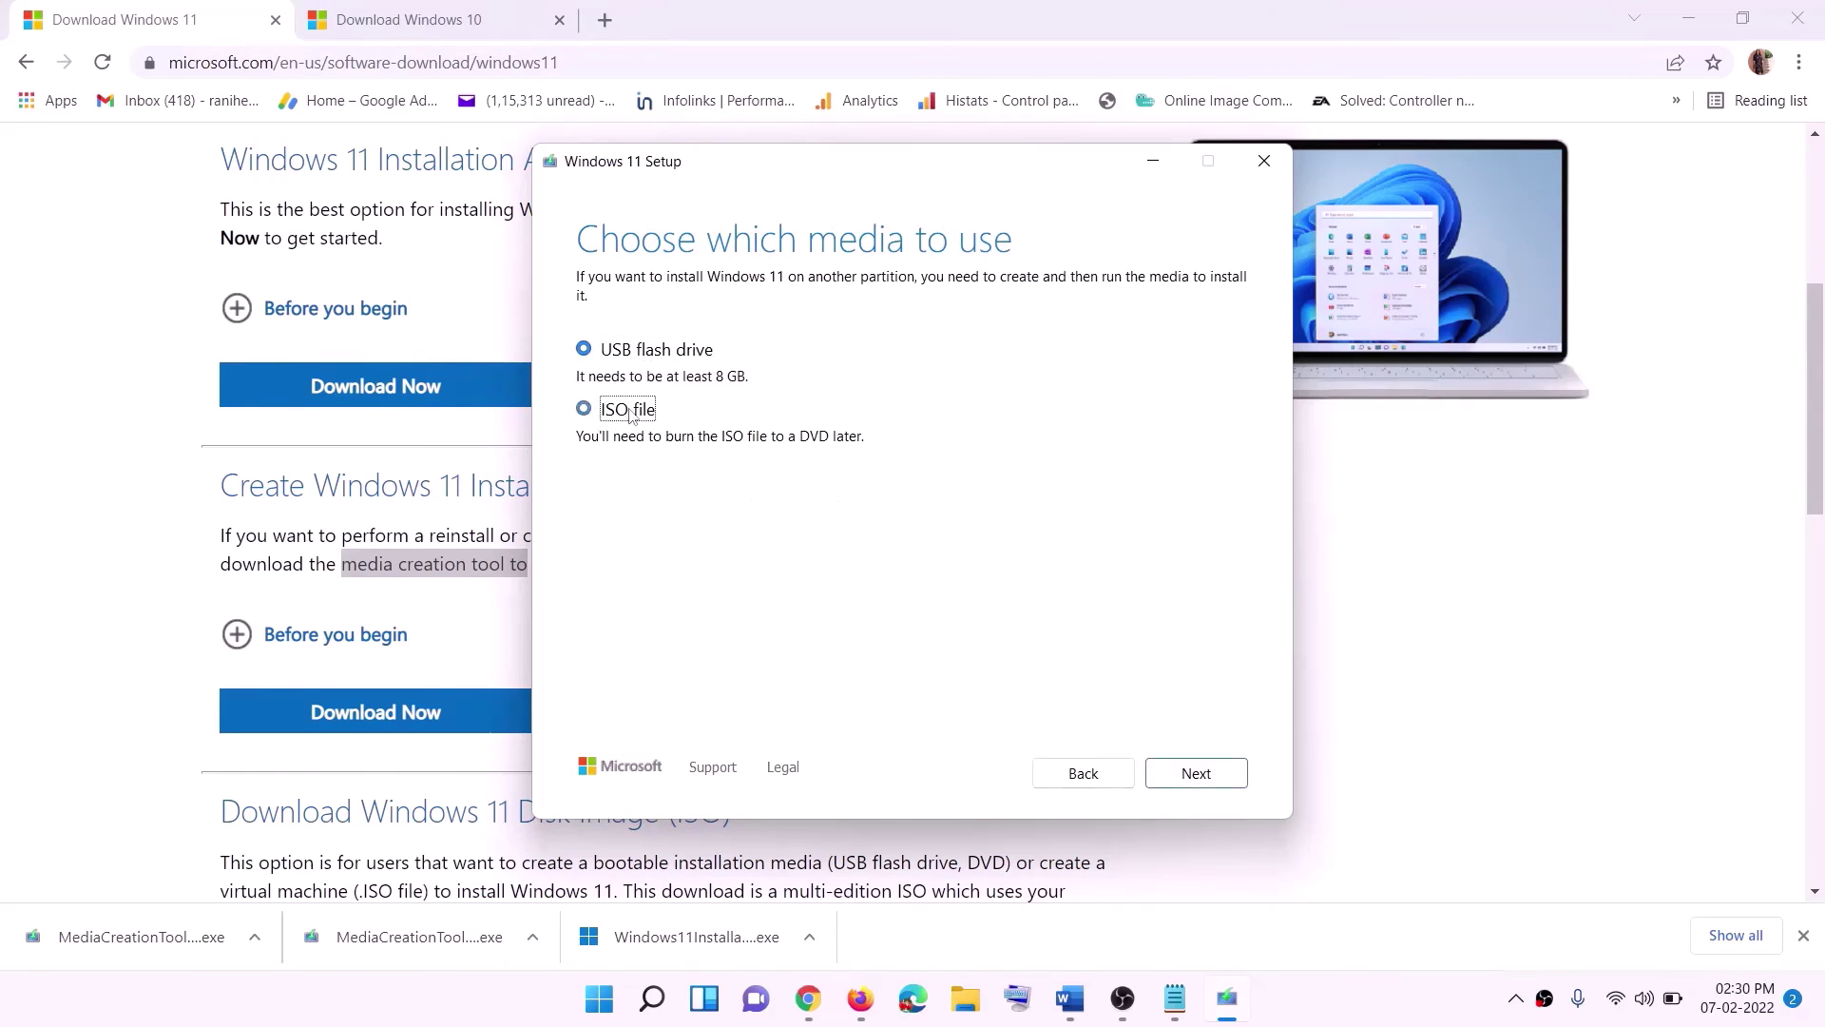
click(1200, 774)
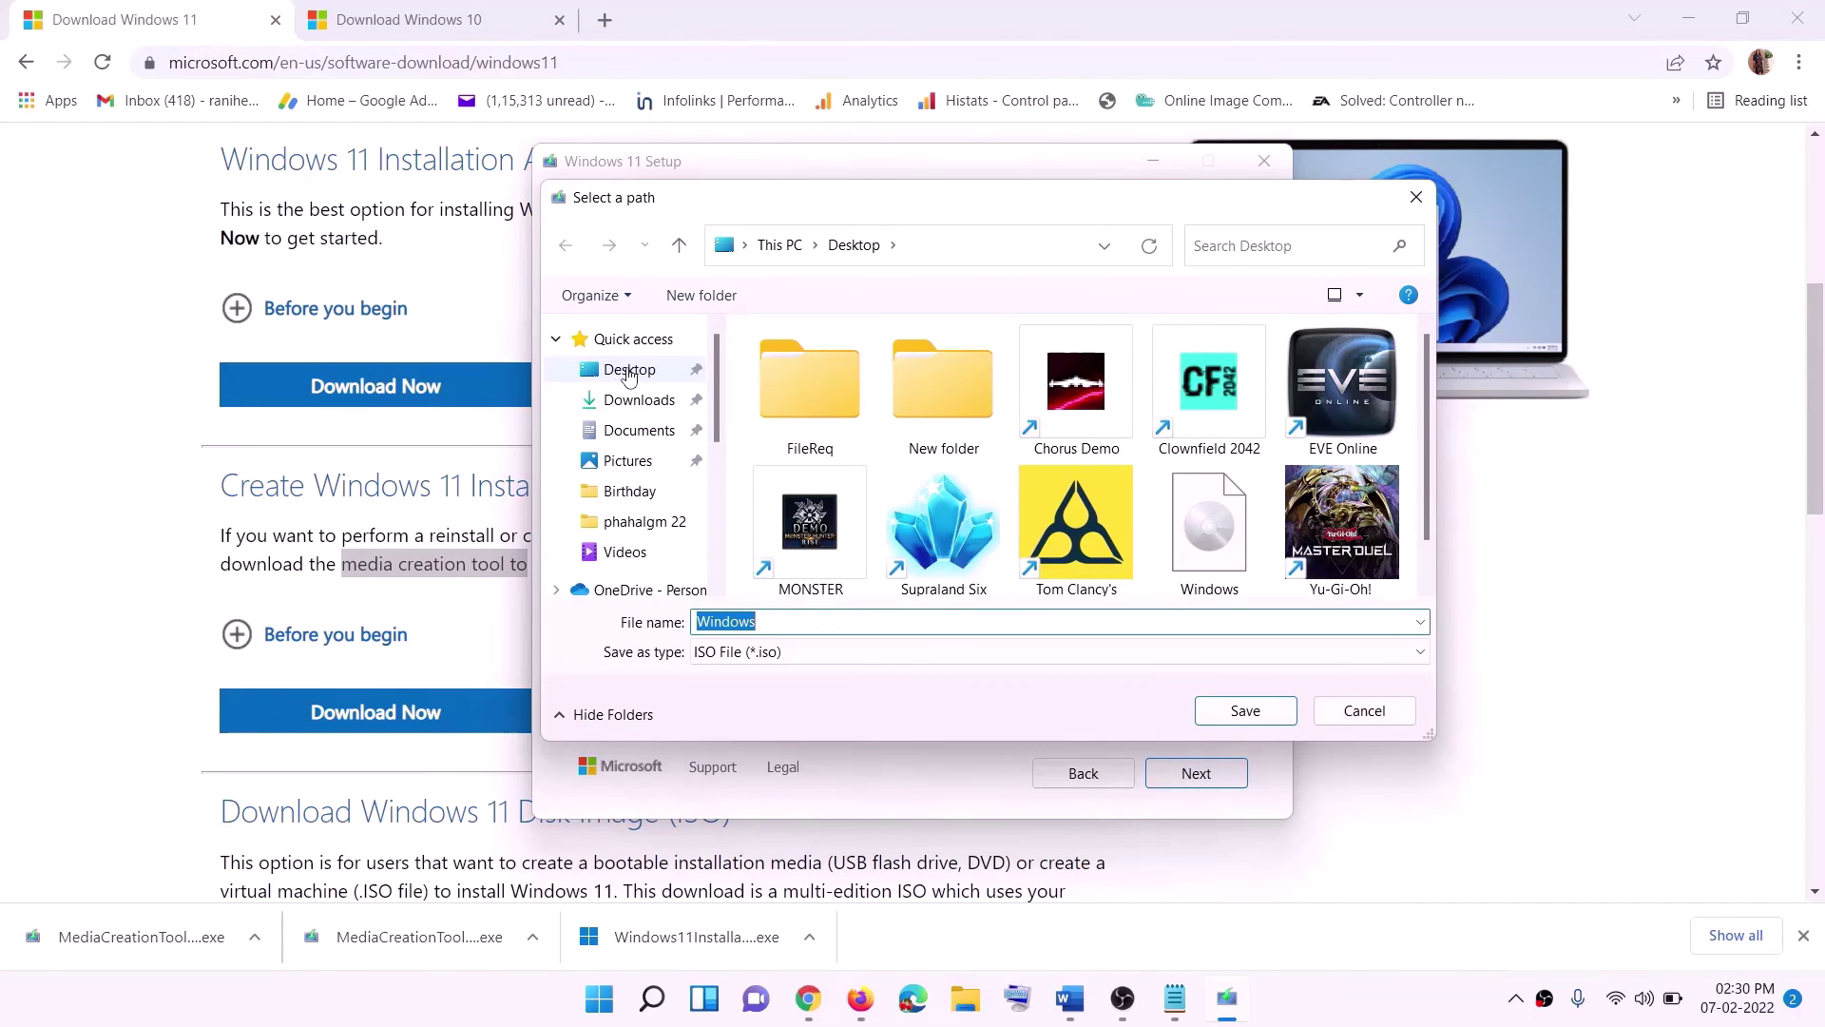
click(629, 375)
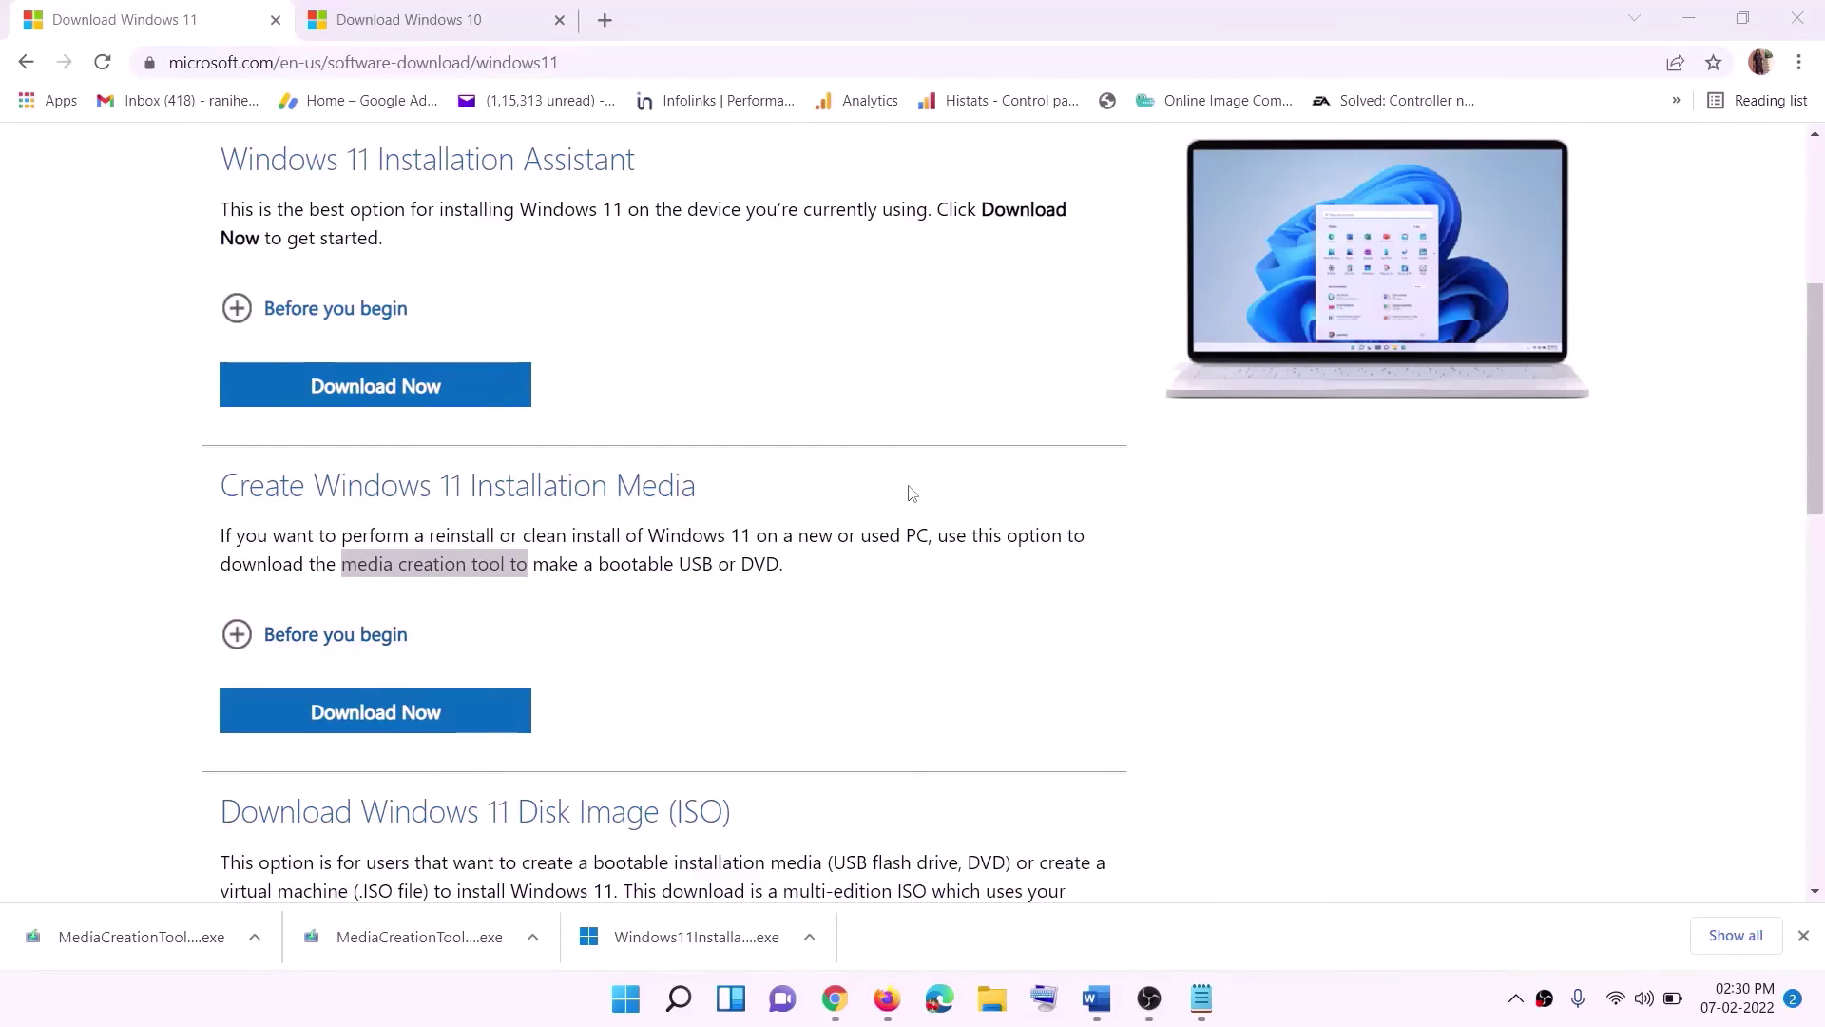
Mount the Windows ISO from the desktop and run its setup to upgrade Windows 11.
key(super+d)
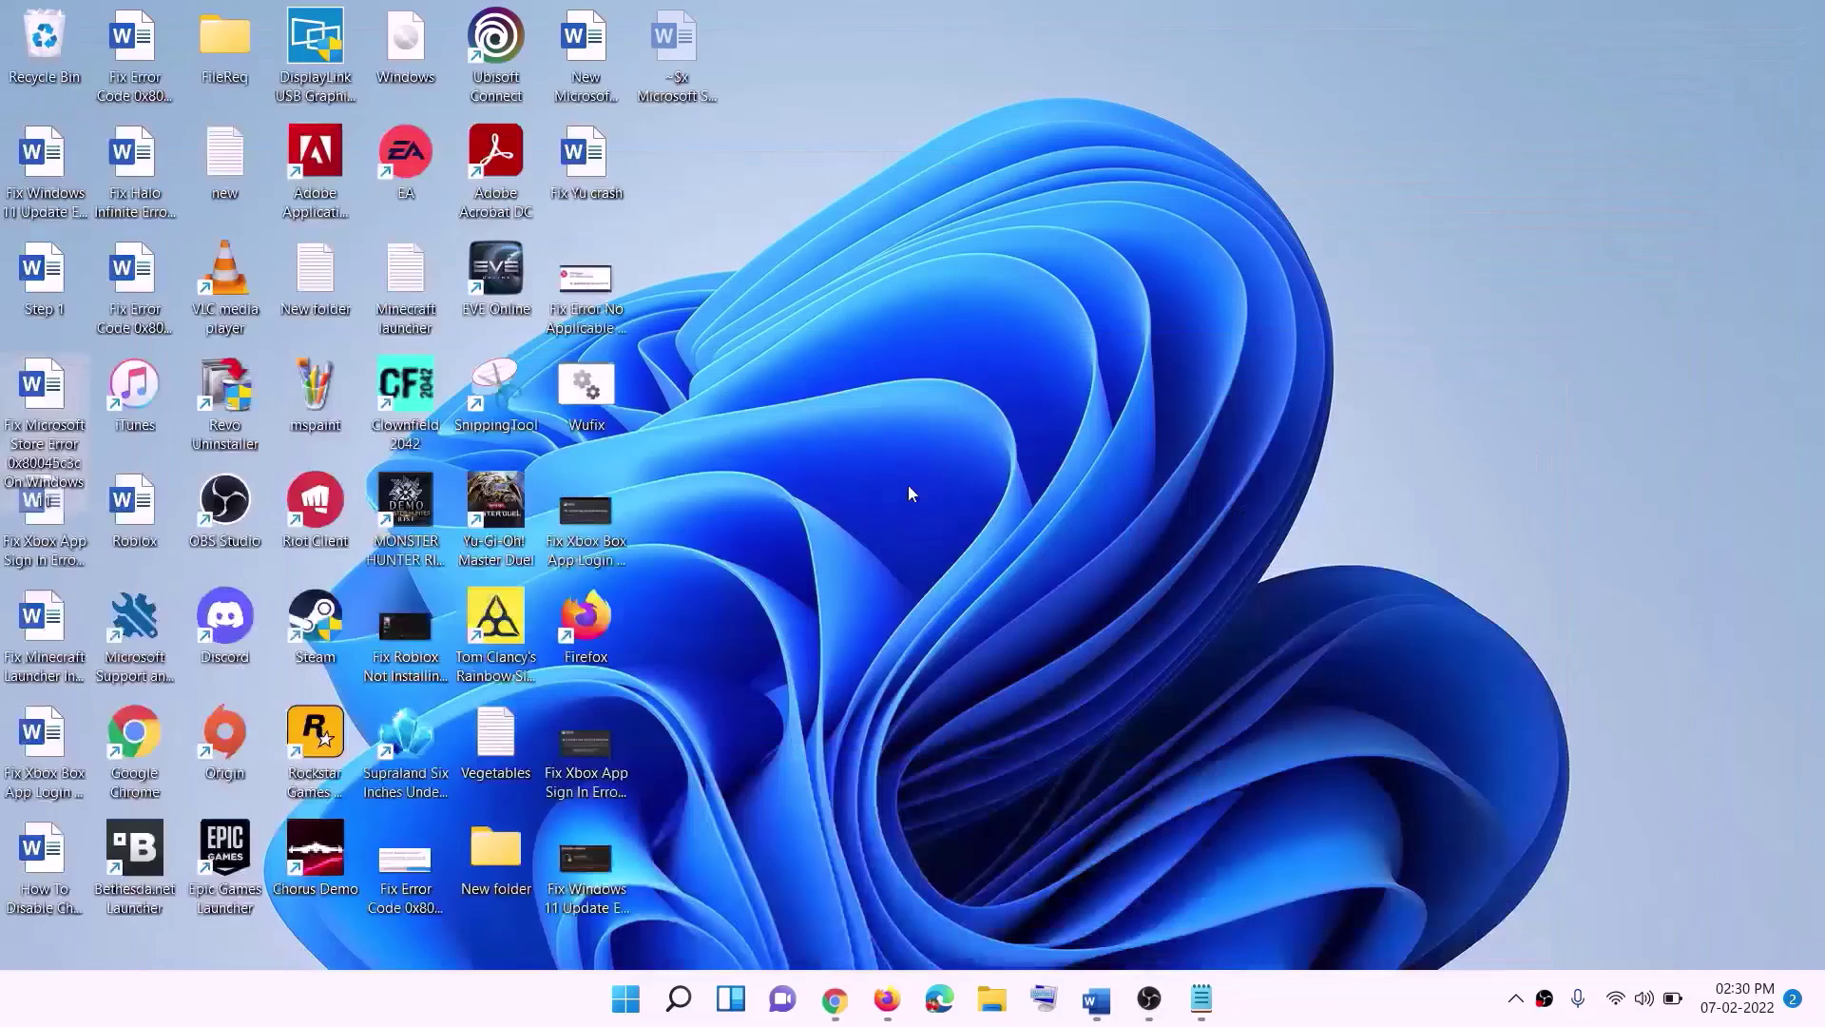
drag(432, 48, 591, 516)
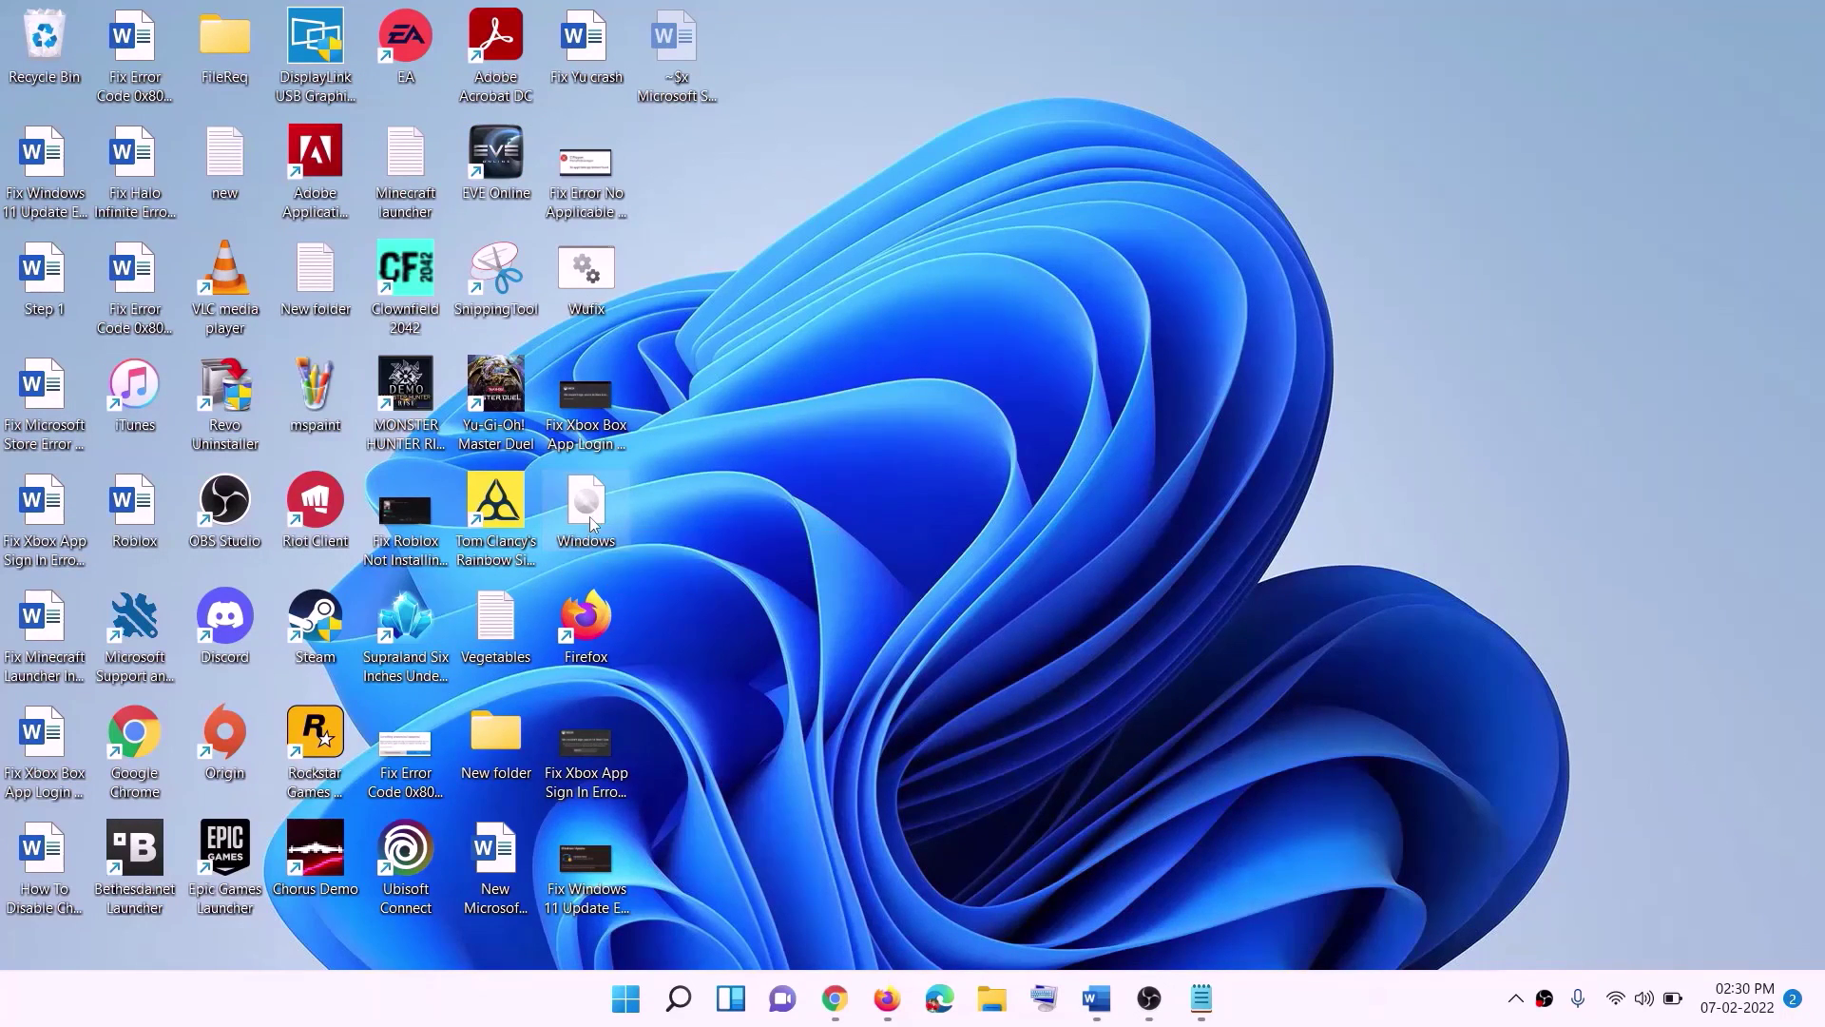
double_click(591, 516)
click(608, 668)
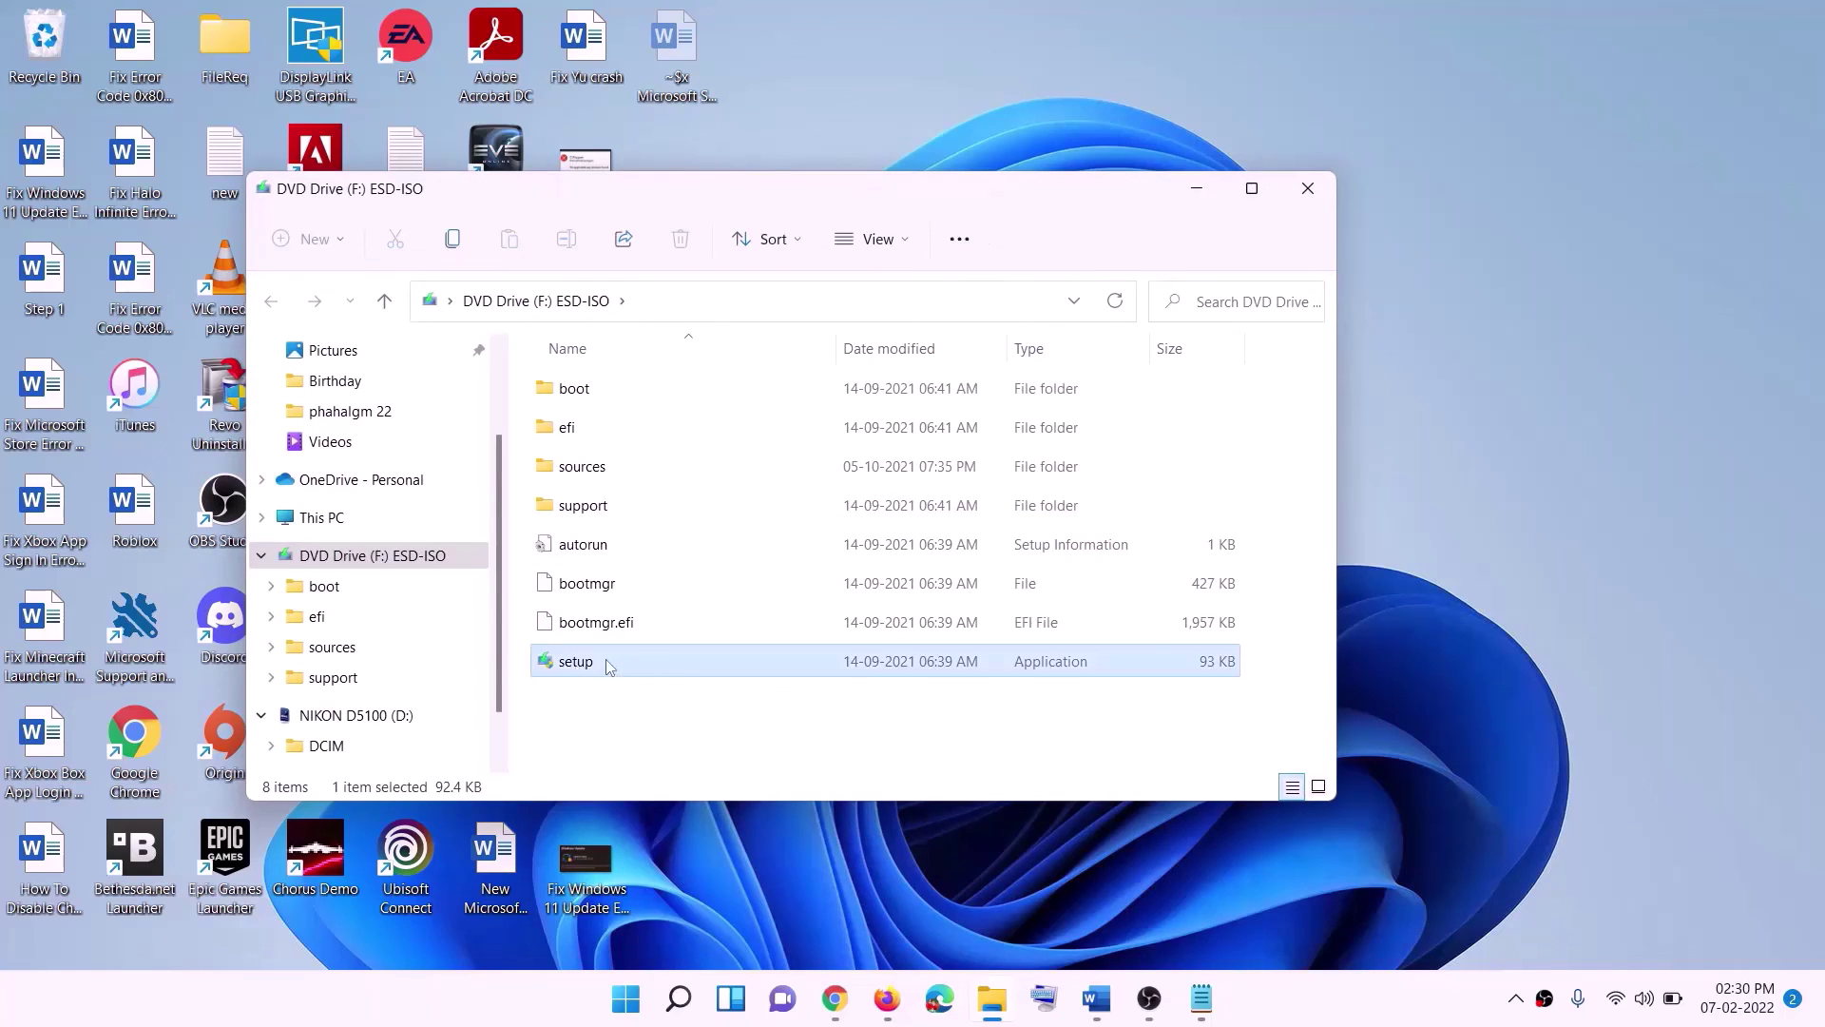
double_click(625, 663)
click(733, 750)
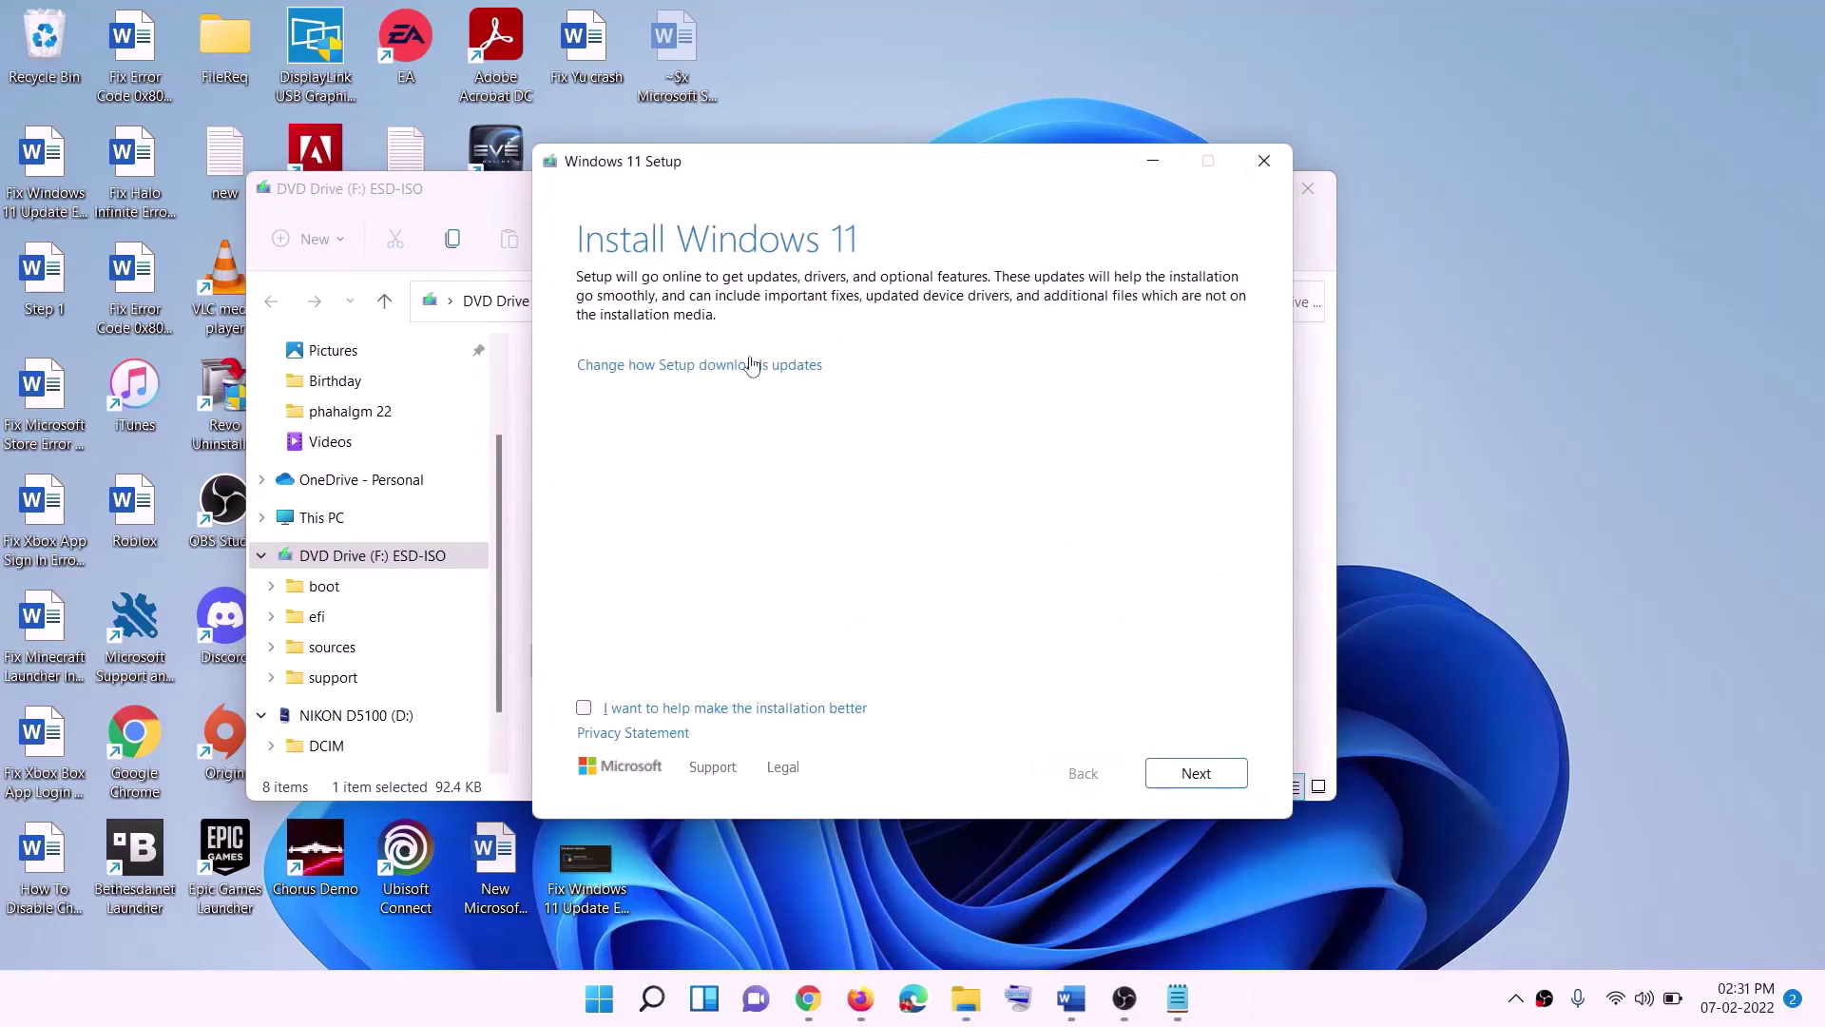
click(1200, 774)
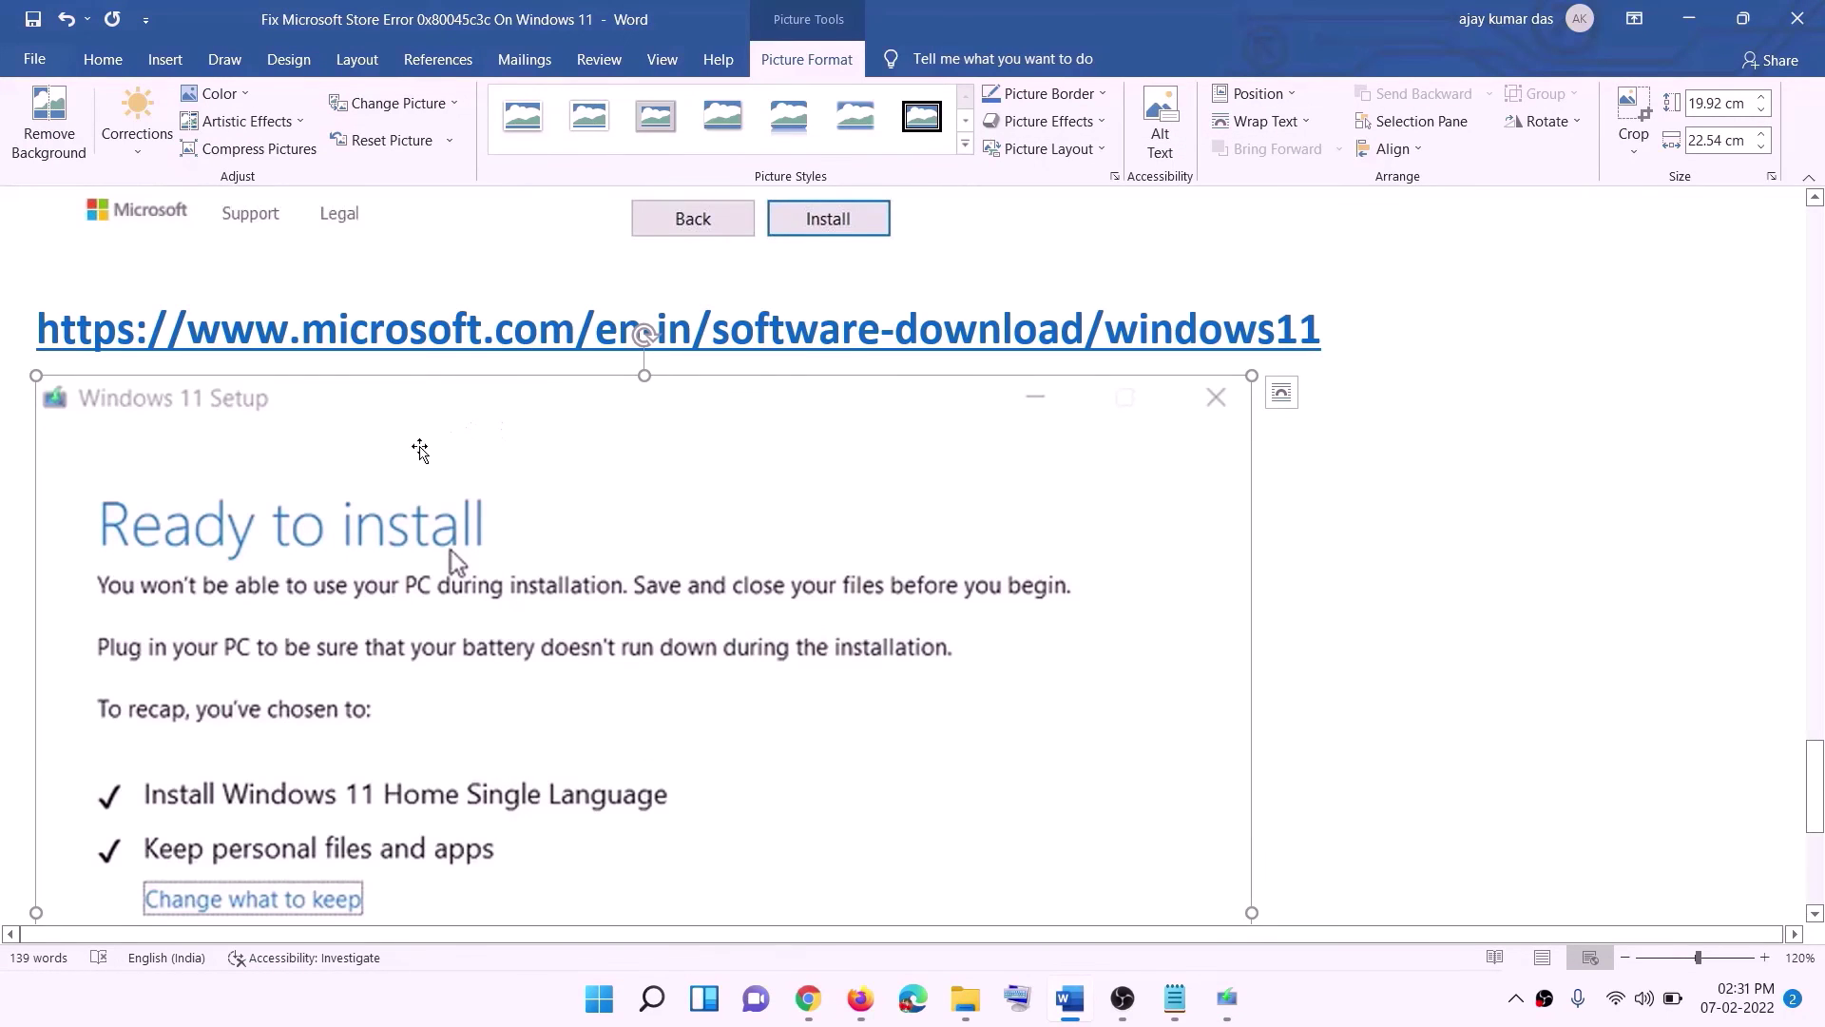
Install Brothers: a Tale of Two Sons from the Xbox app to C:\XboxGames.
scroll(418, 456, down, 2)
scroll(429, 478, down, 1)
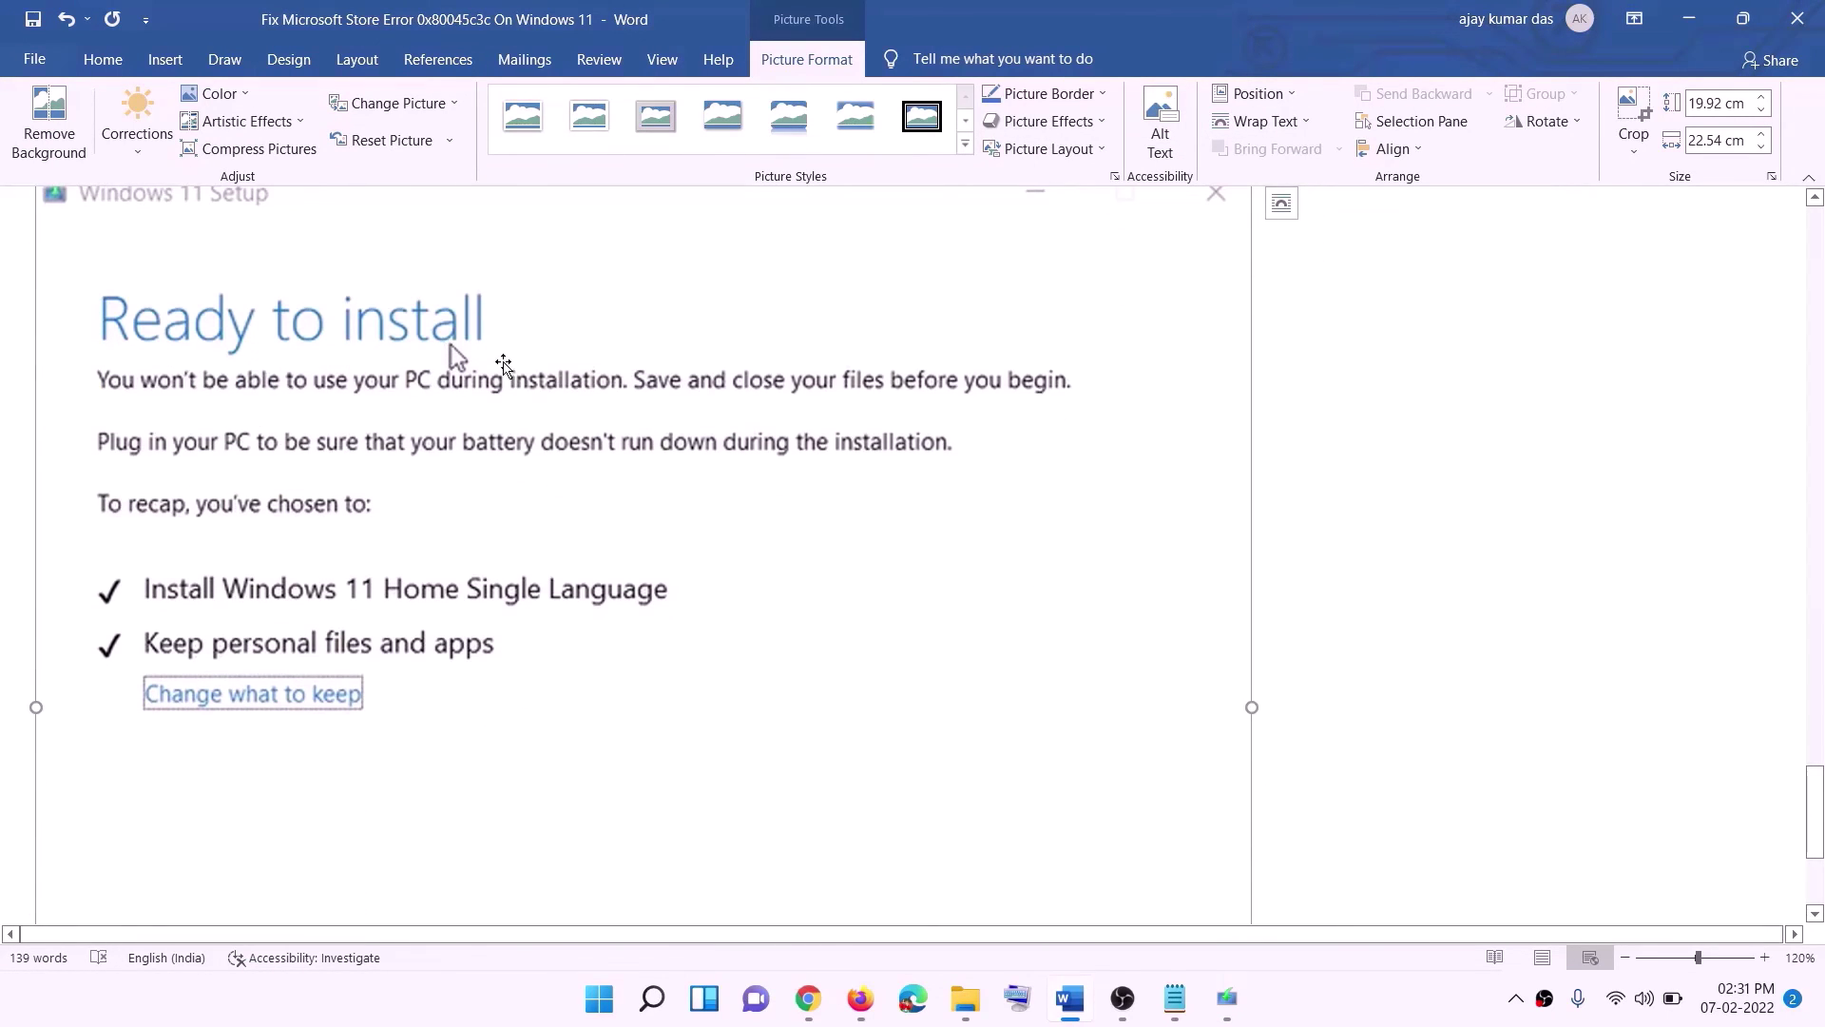
scroll(351, 616, down, 1)
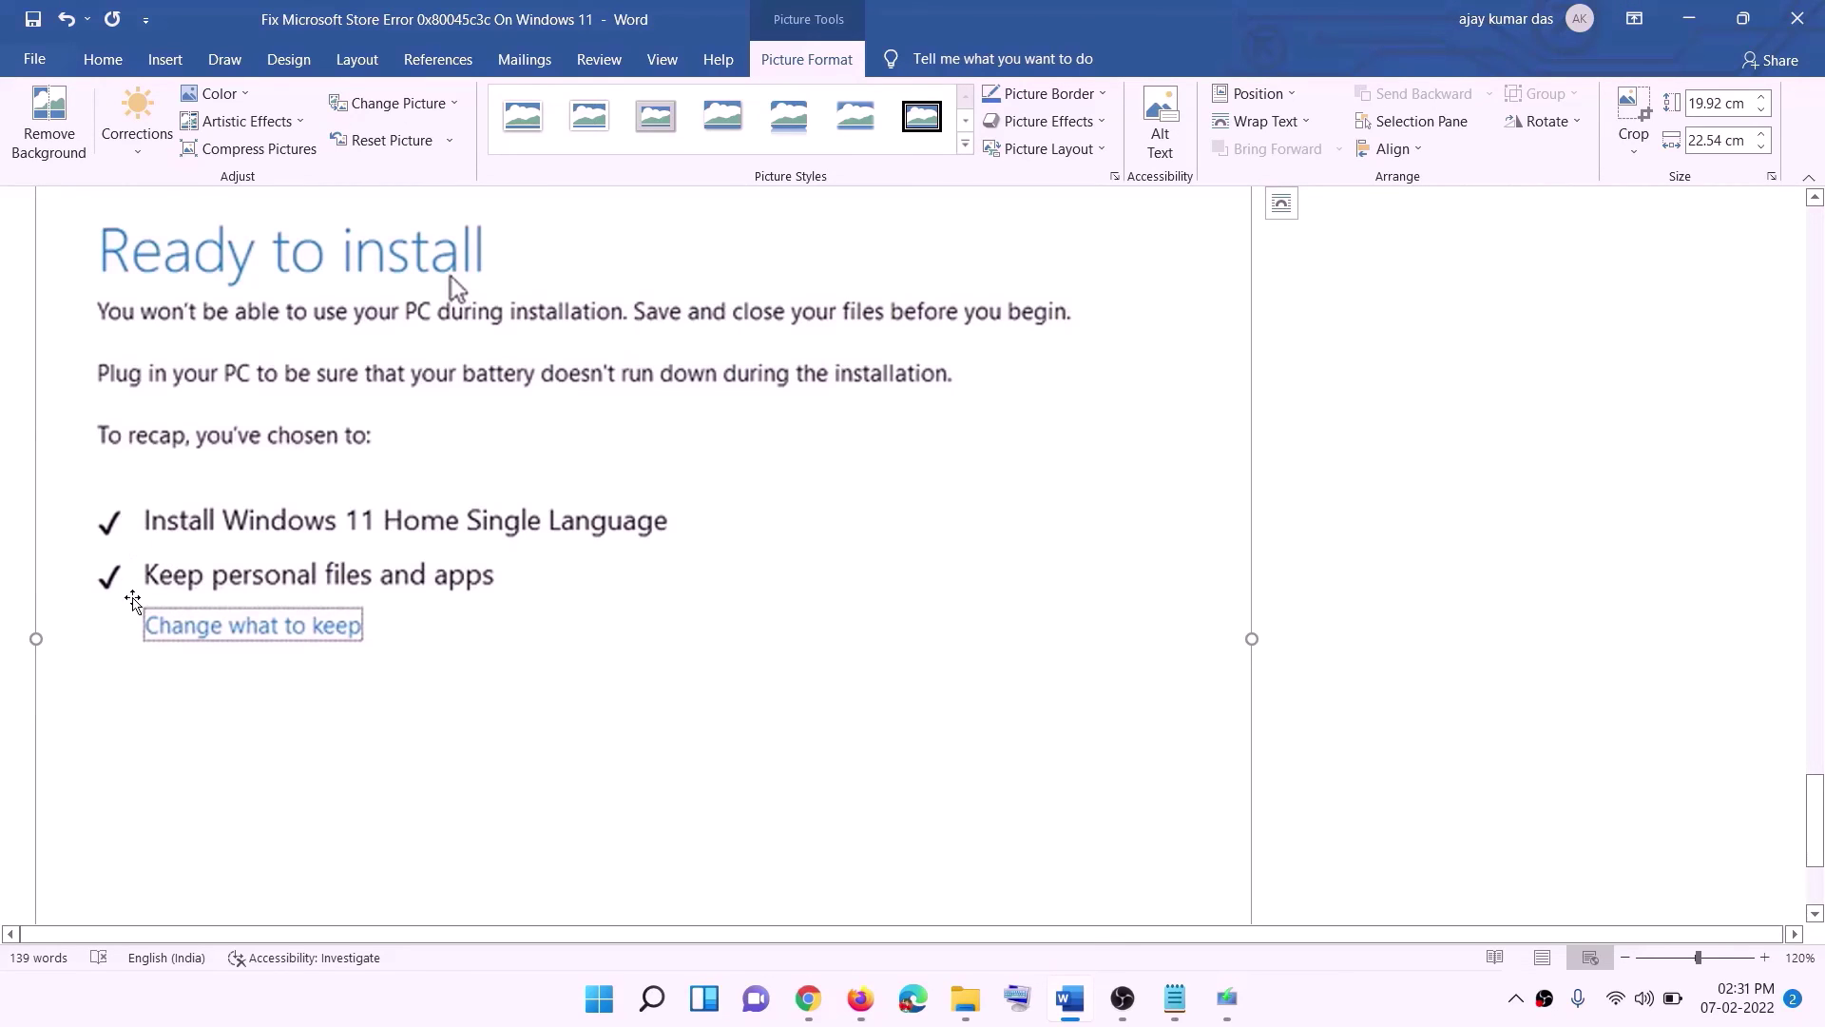
scroll(677, 595, down, 3)
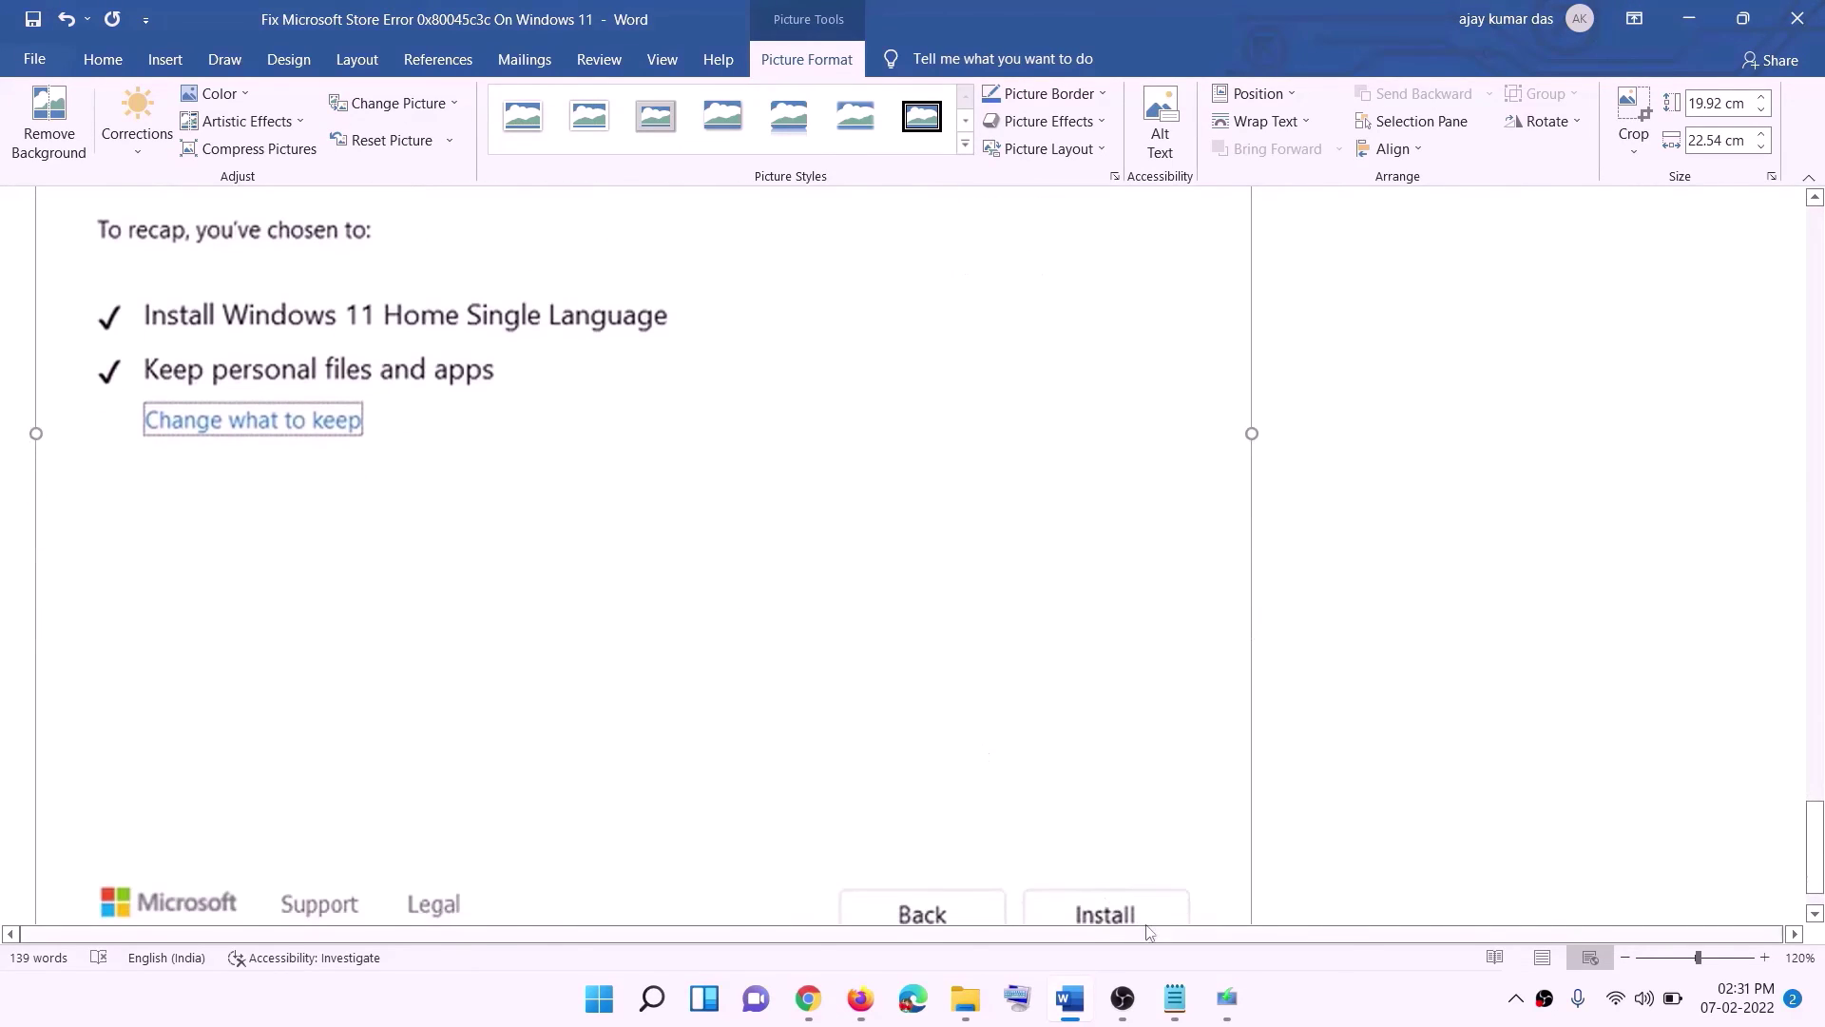
scroll(970, 709, up, 7)
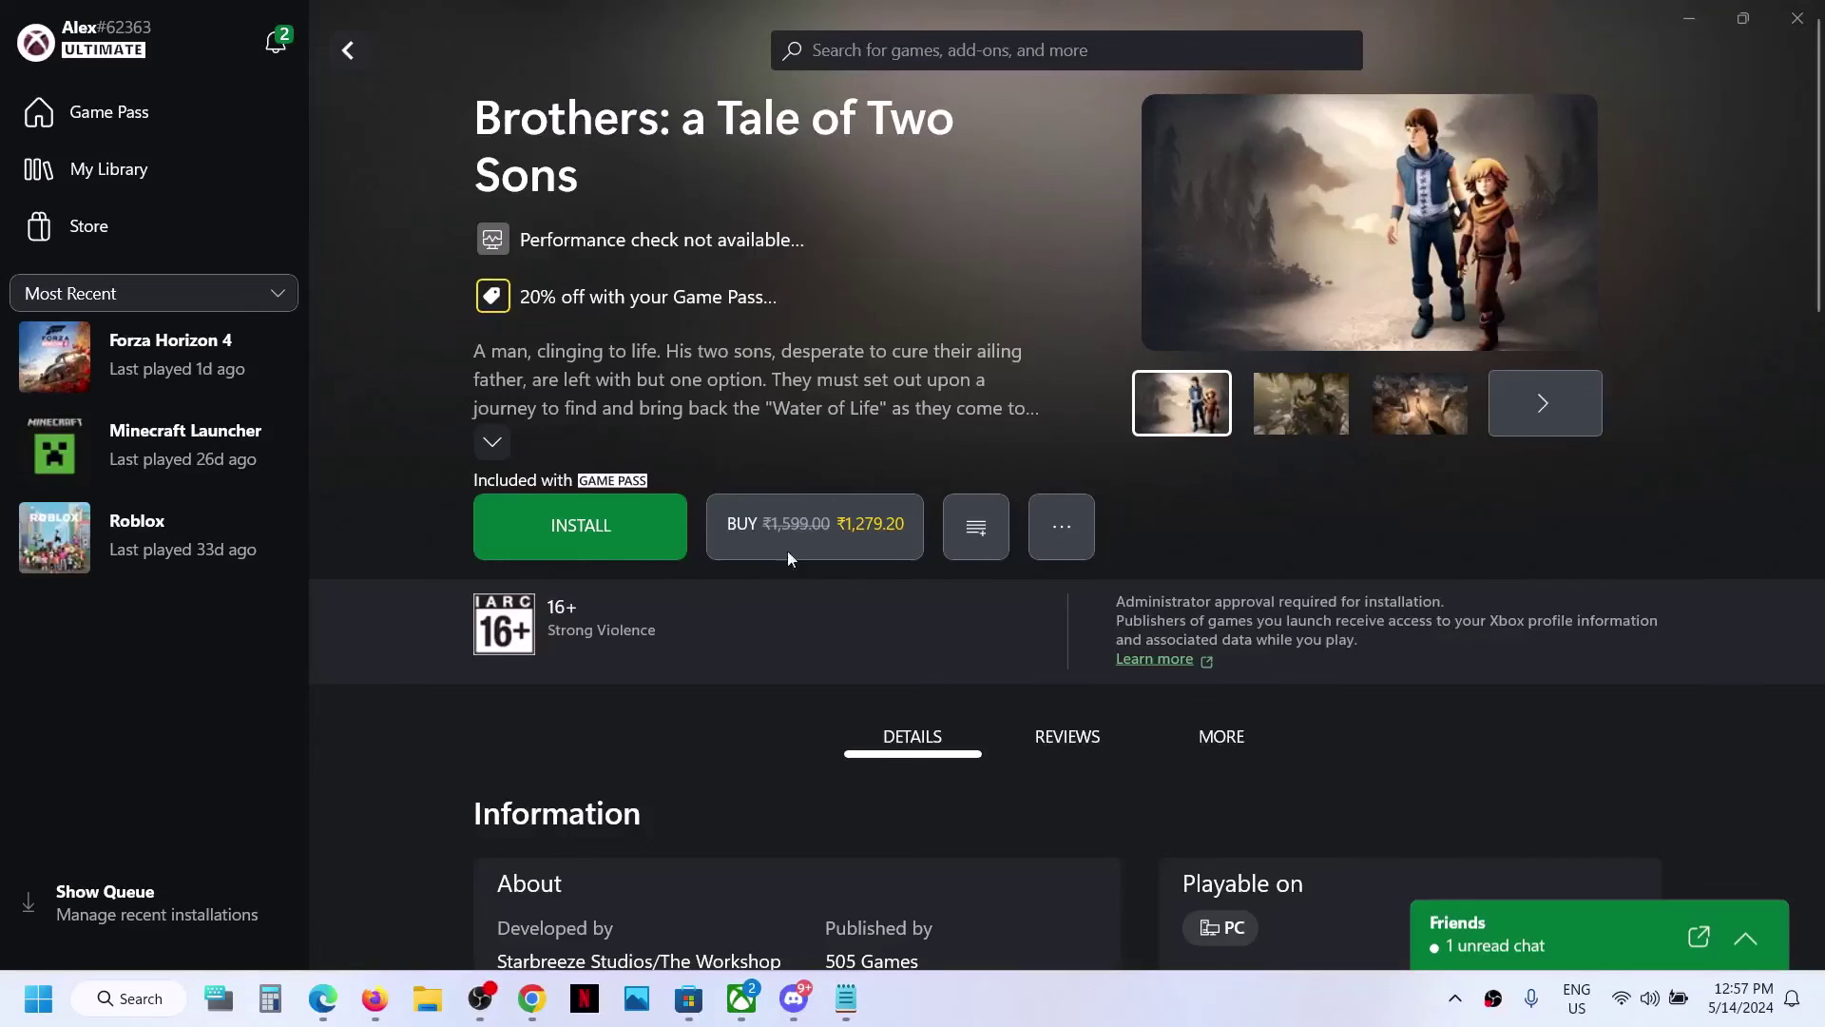
click(595, 526)
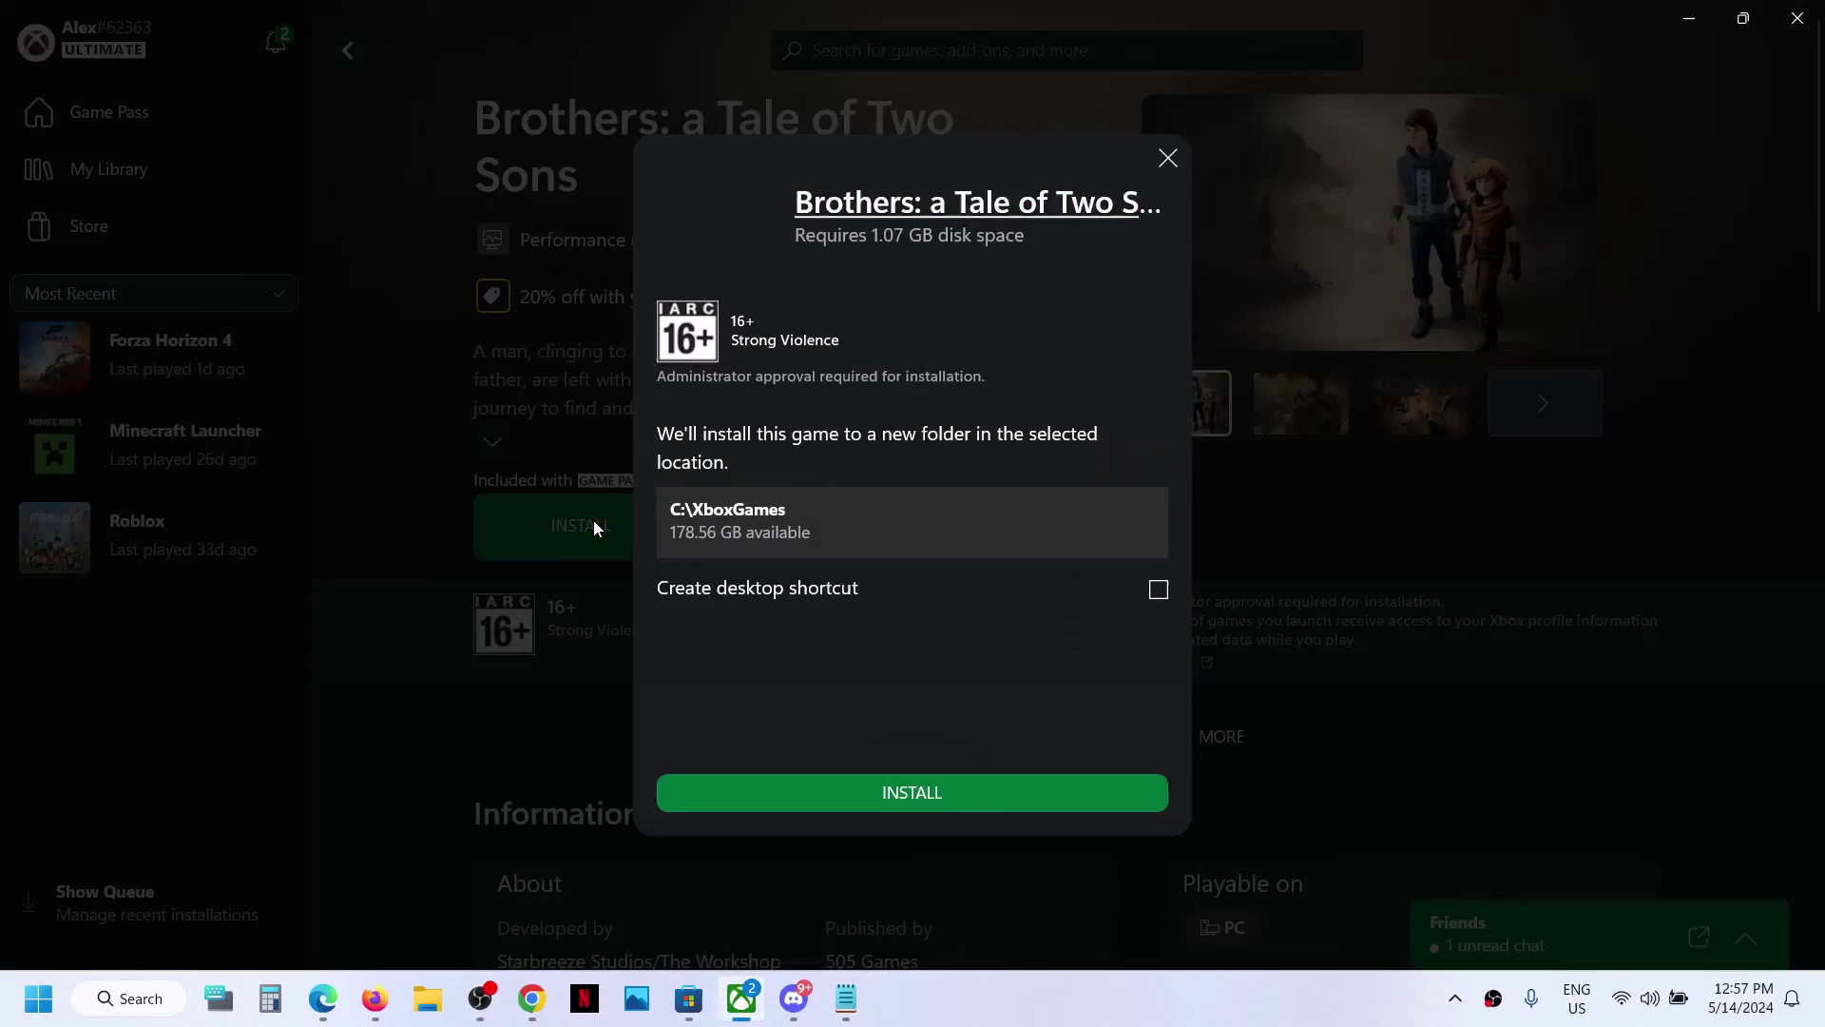
click(960, 796)
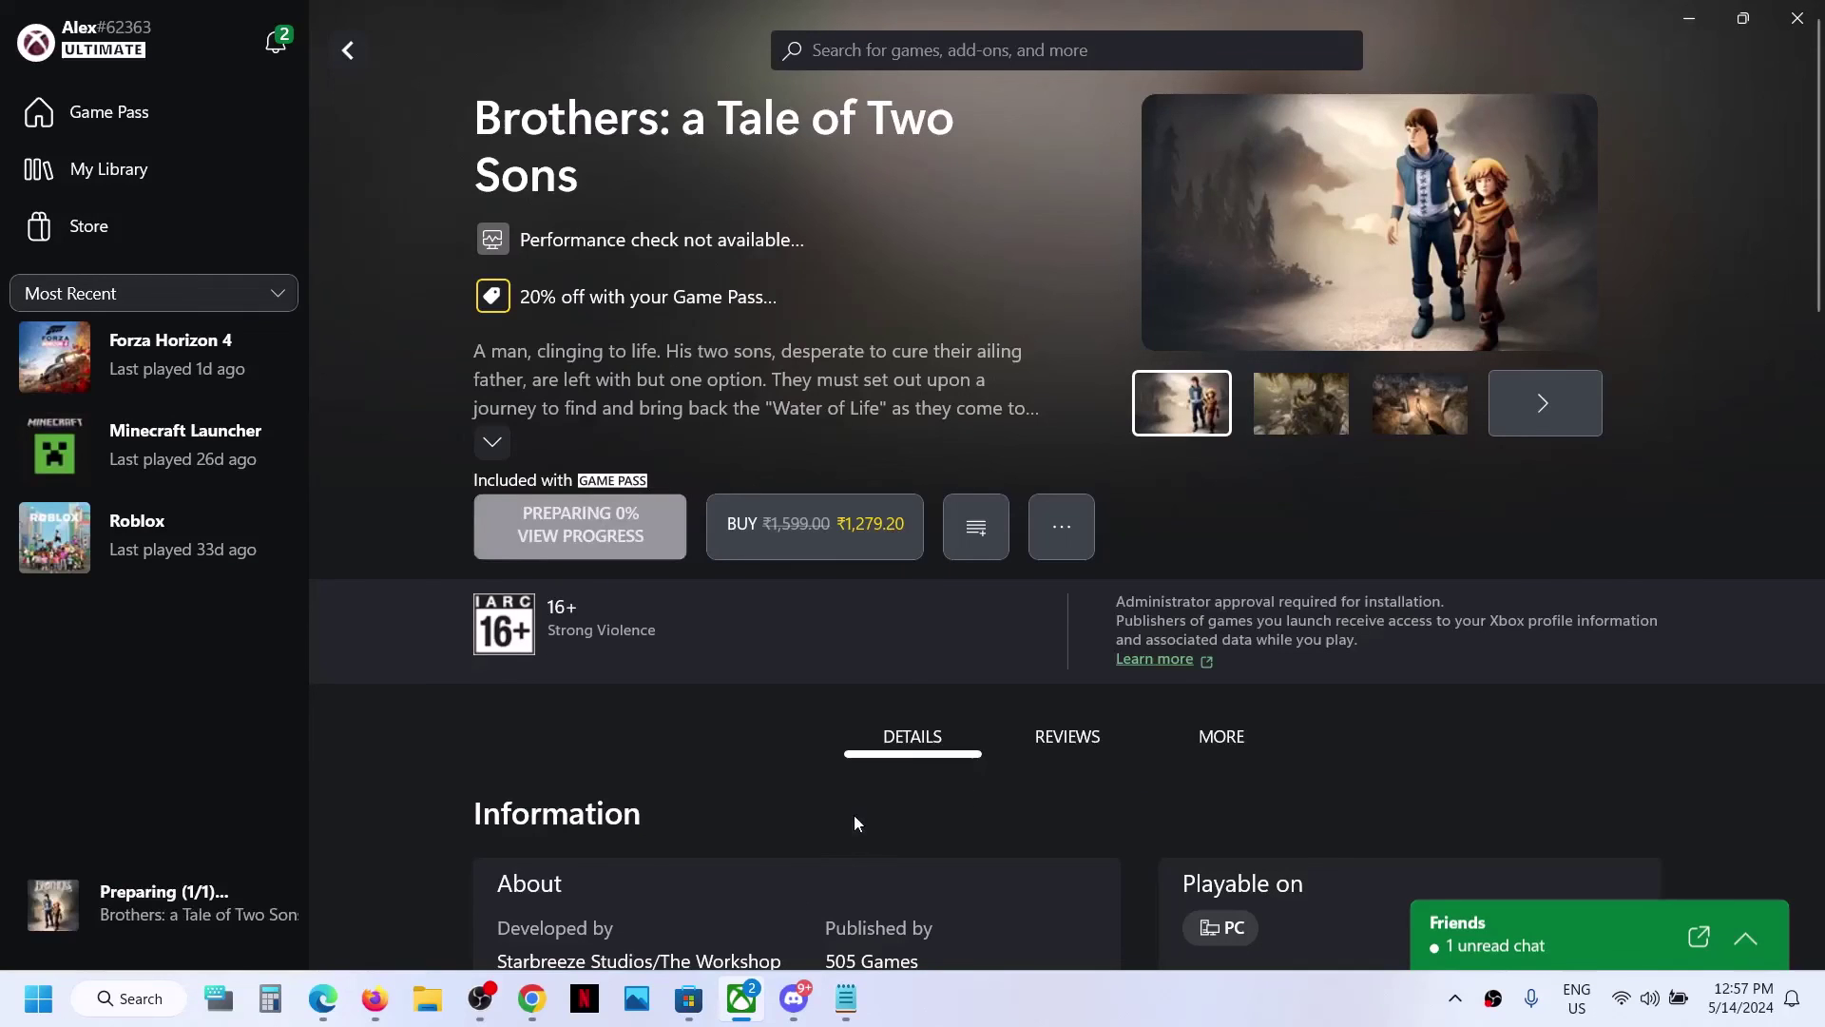